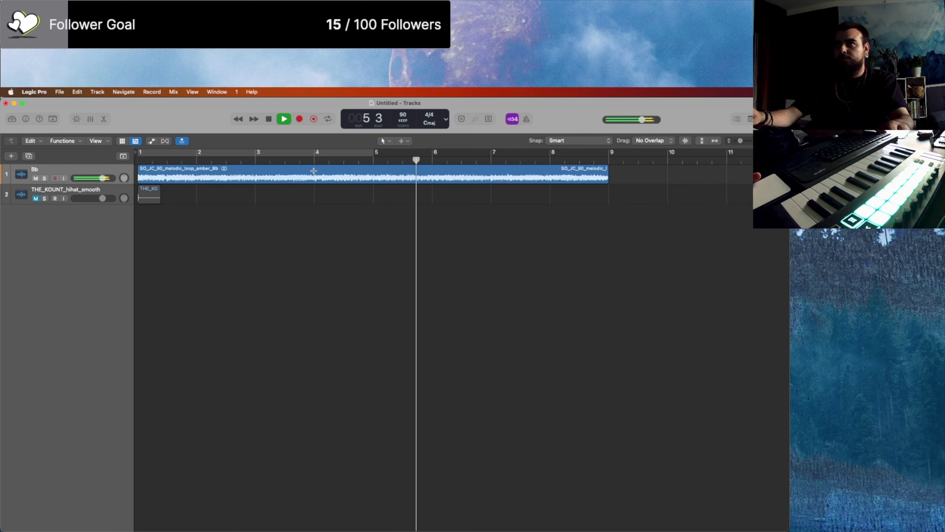
Step: Cut the section from bar 4 to bar 6 out of the melodic loop as its own region and play from bar 6
left_click_drag(314, 170, 431, 181)
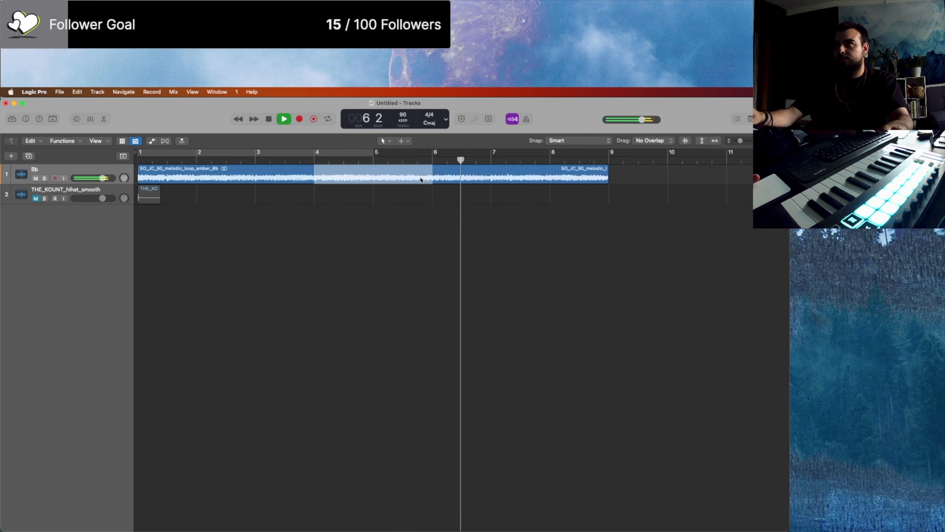
left_click(424, 175)
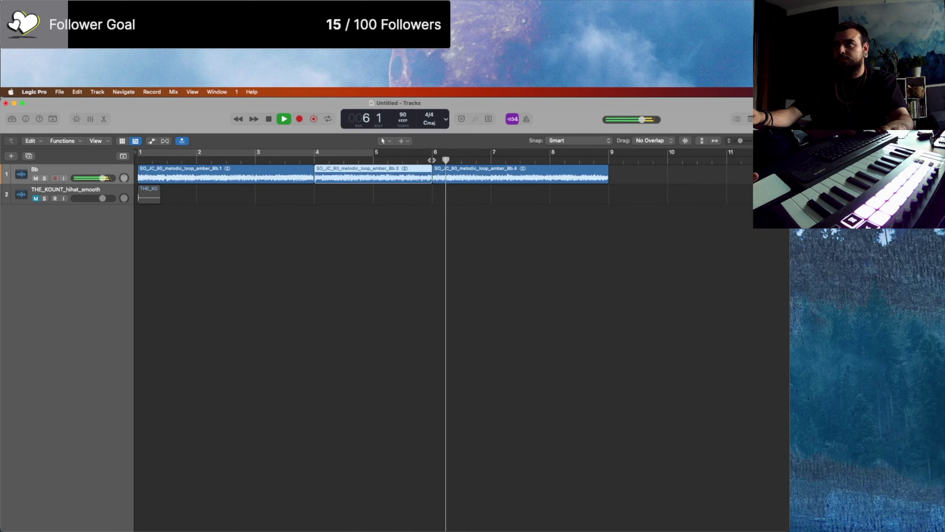
left_click(432, 160)
left_click(421, 160)
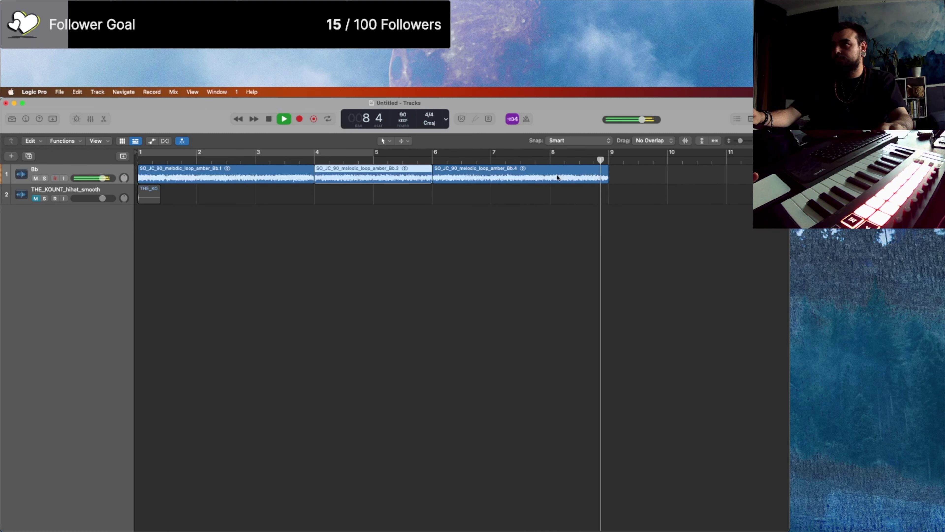
Step: Play the last melodic loop region from bar 8 and split it at bar 8
left_click(554, 160)
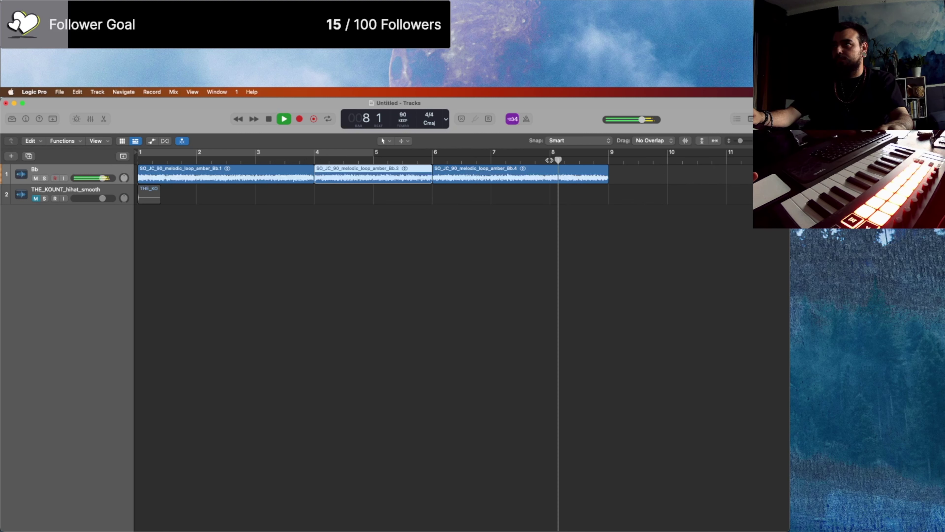
key("space")
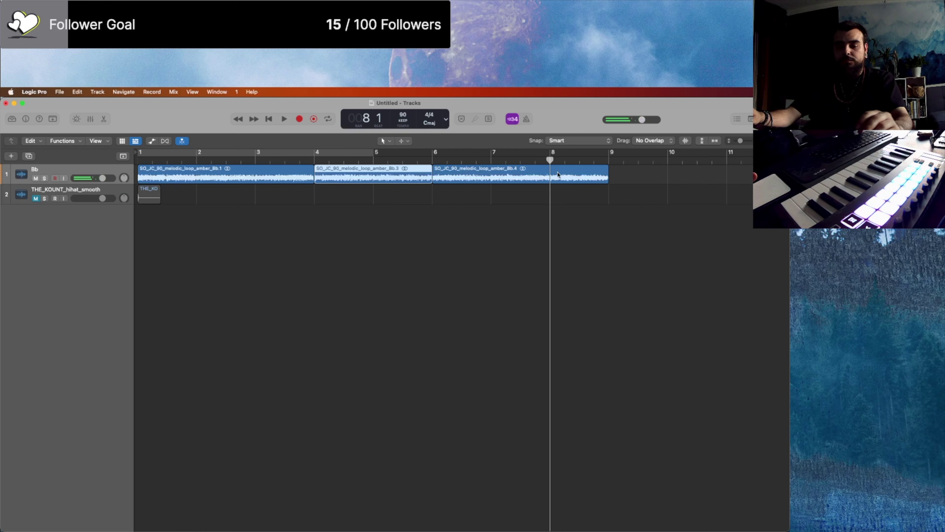
left_click(558, 175)
key("super+t")
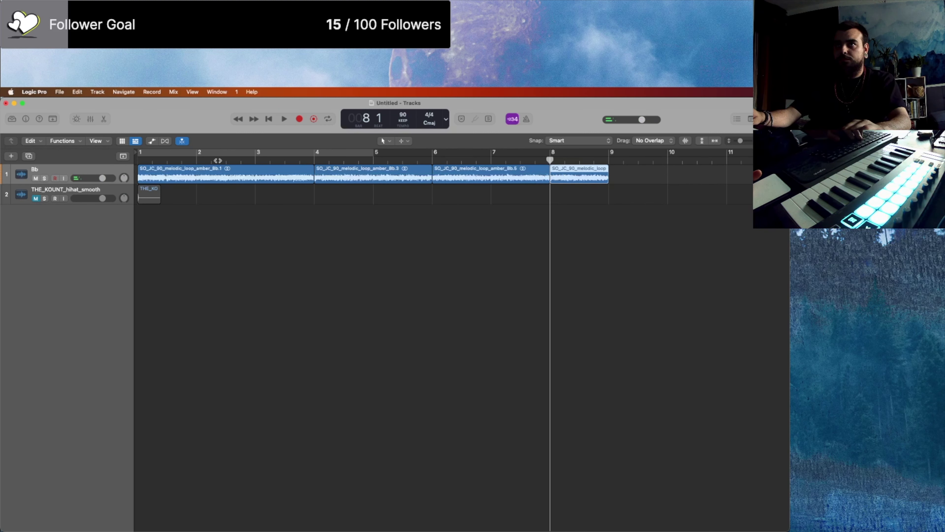
Step: Audition the opening bars of the melodic loop and split its first region at bar 3
double_click(137, 160)
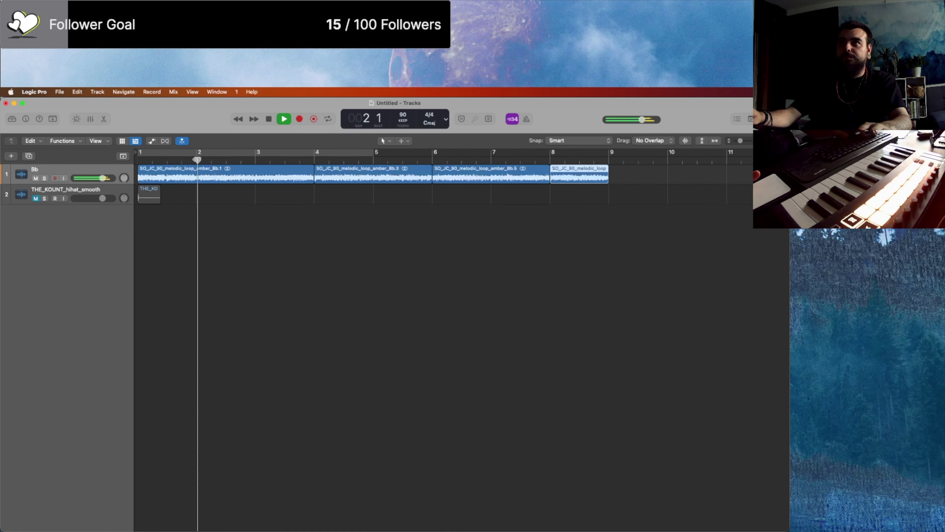
key("space")
left_click(196, 159)
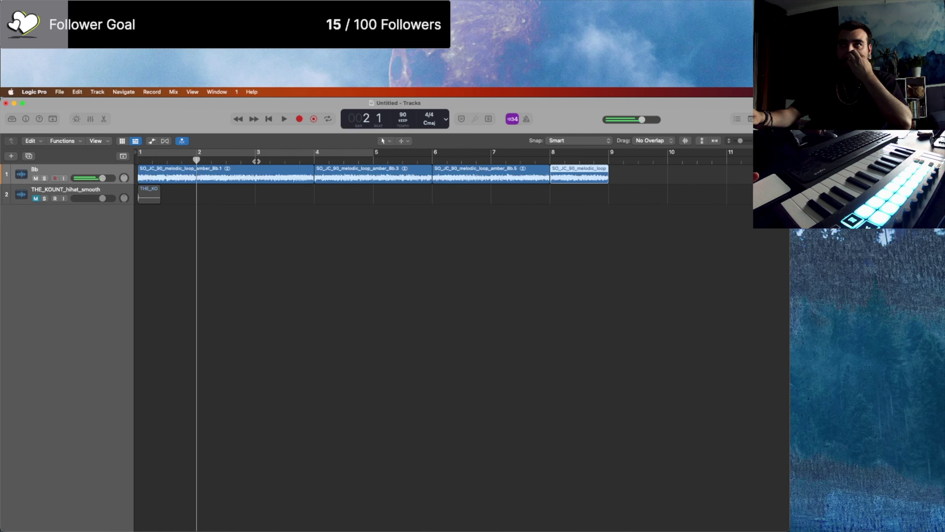
left_click(256, 161)
key("space")
left_click(255, 160)
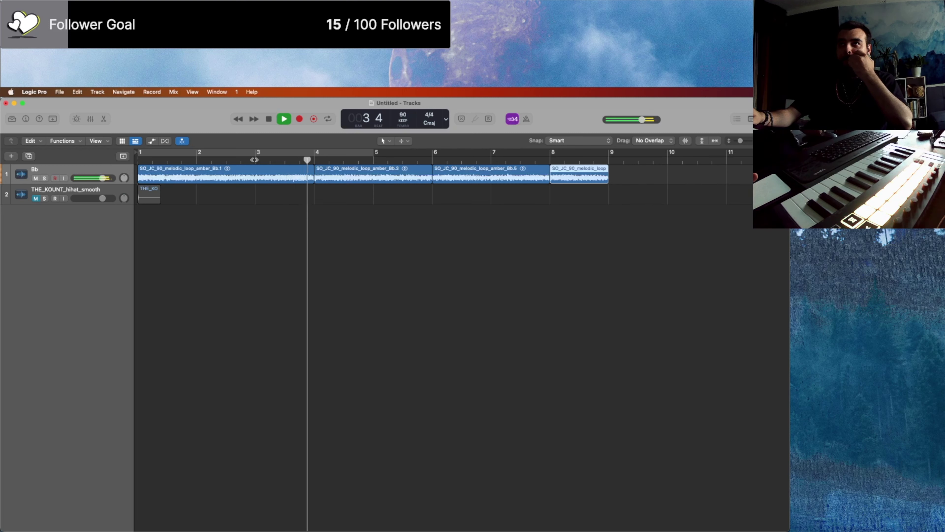
key("space")
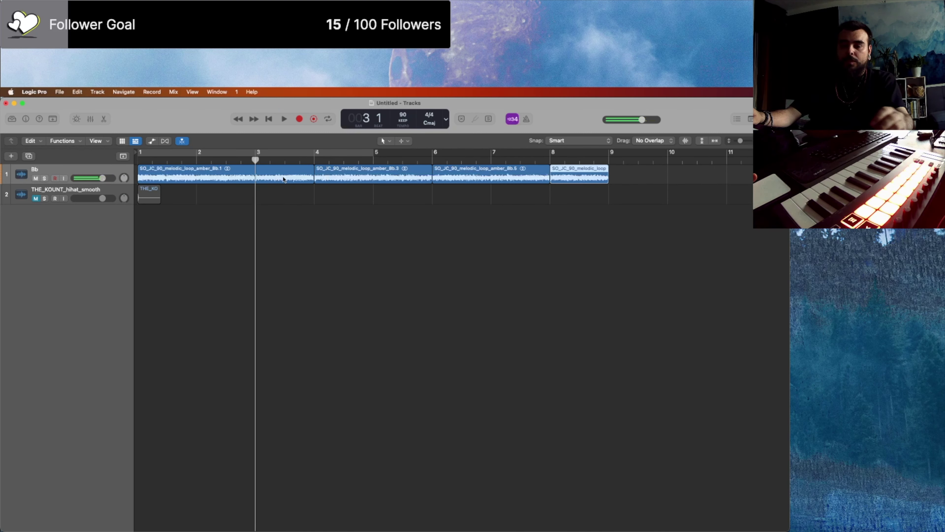
left_click(284, 180)
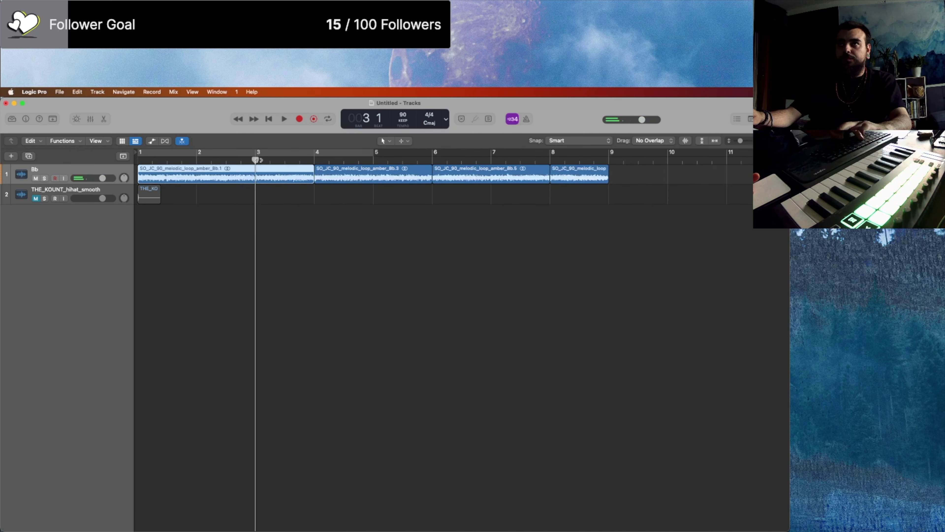
key("space")
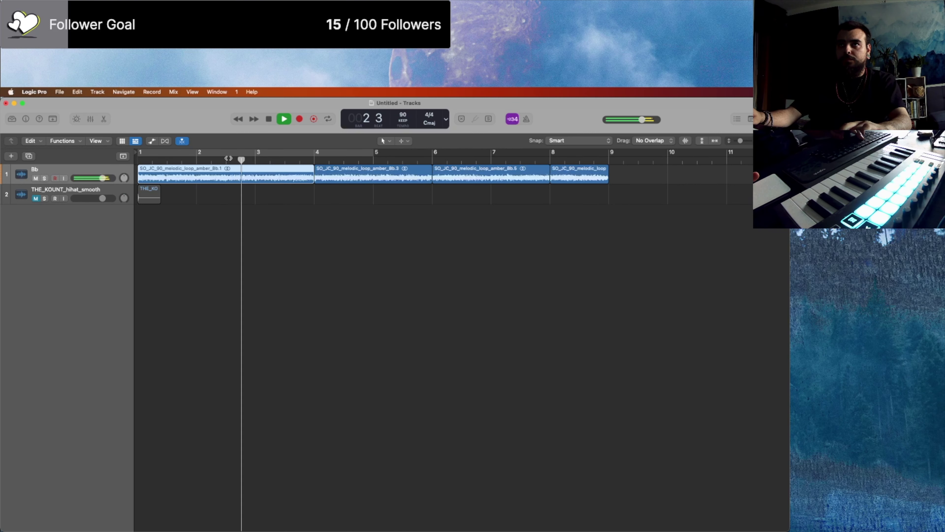
key("space")
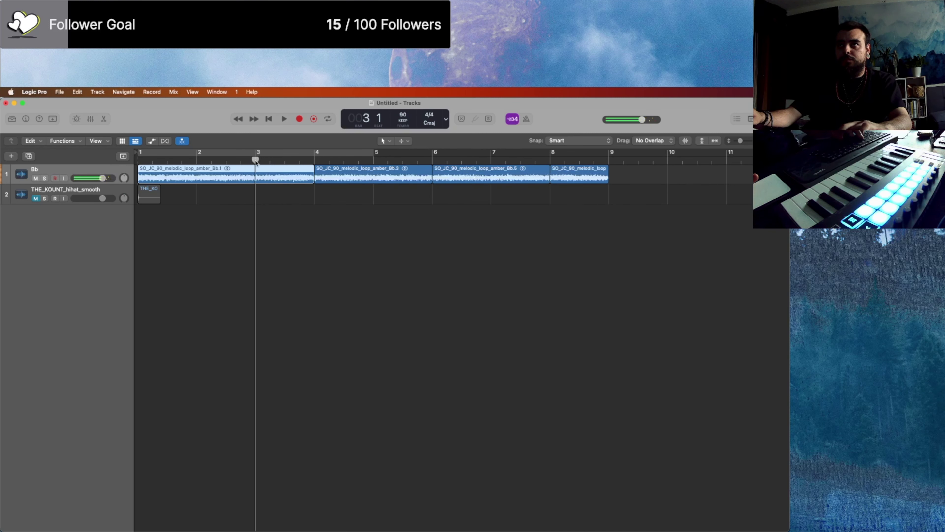
key("super+t")
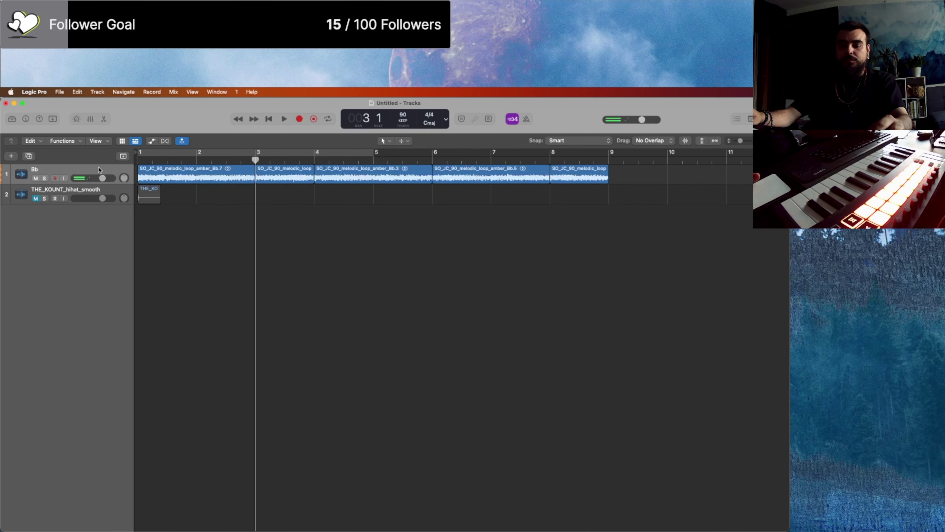
Step: Duplicate the melodic track, move the bar 6–8 region to bar 1 on it, shift the remaining regions two bars later, and play from the start
key("super+d")
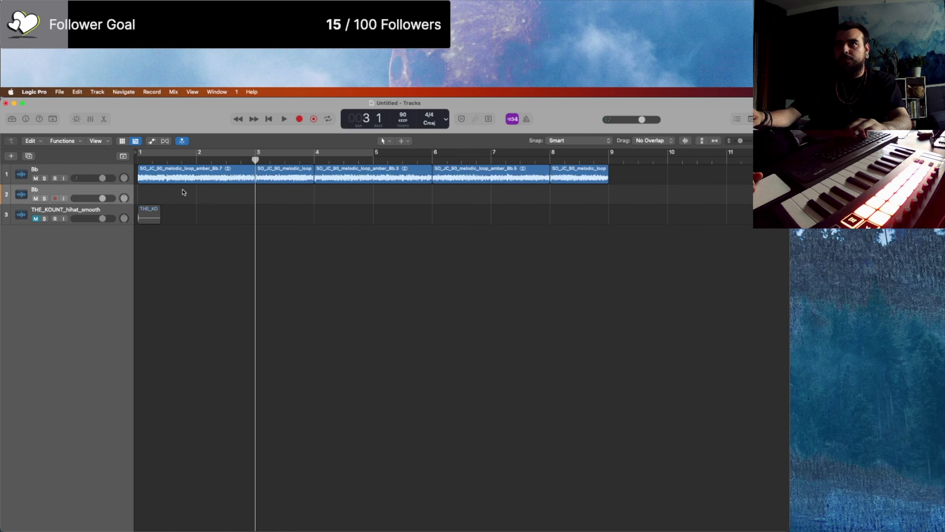
left_click_drag(461, 183, 298, 172)
left_click(109, 169)
key("space")
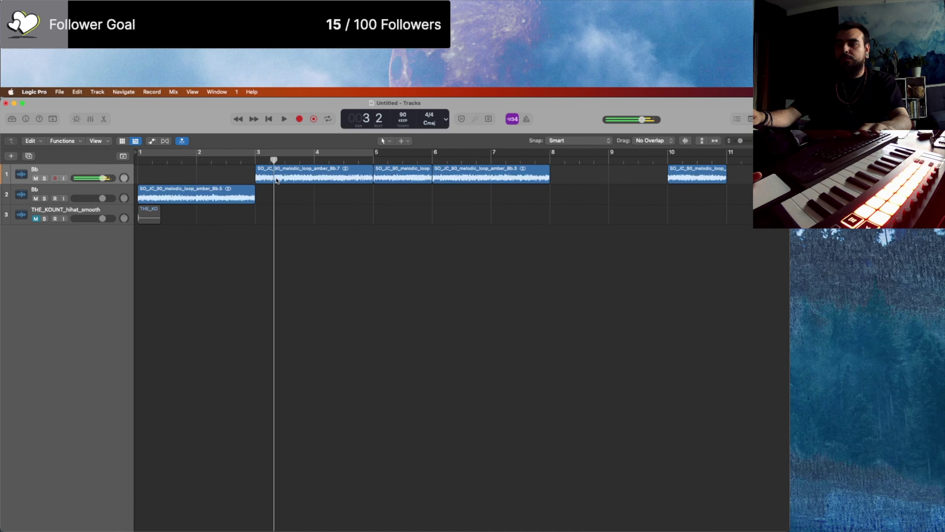
key("Return")
key("space")
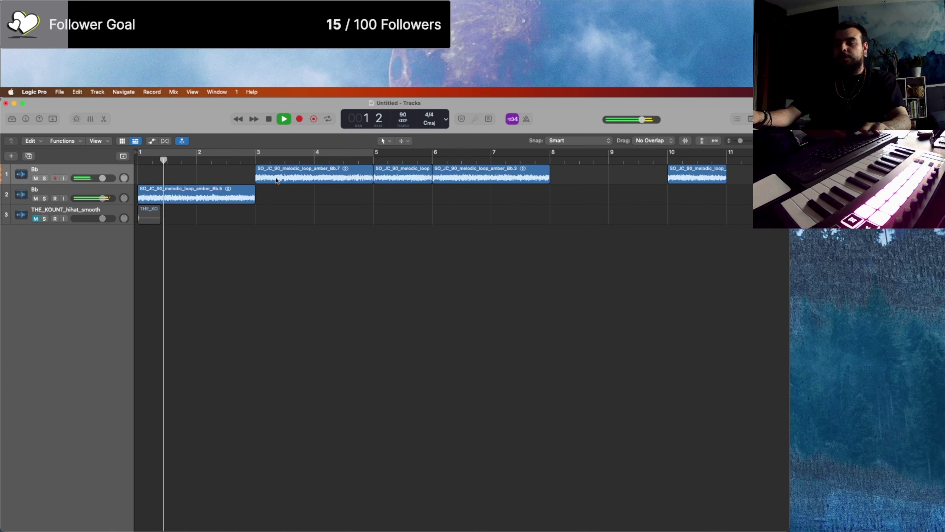
key("ctrl+Up")
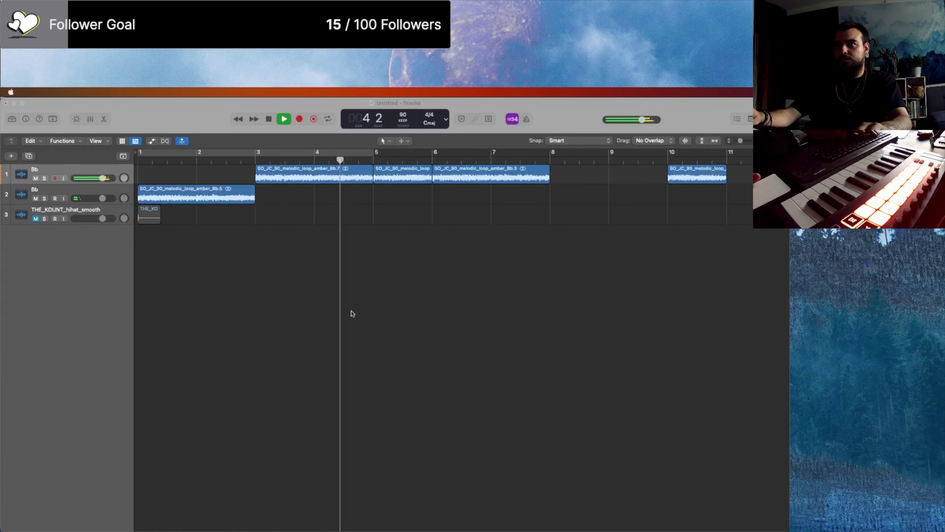
key("ctrl+Up")
left_click(215, 221)
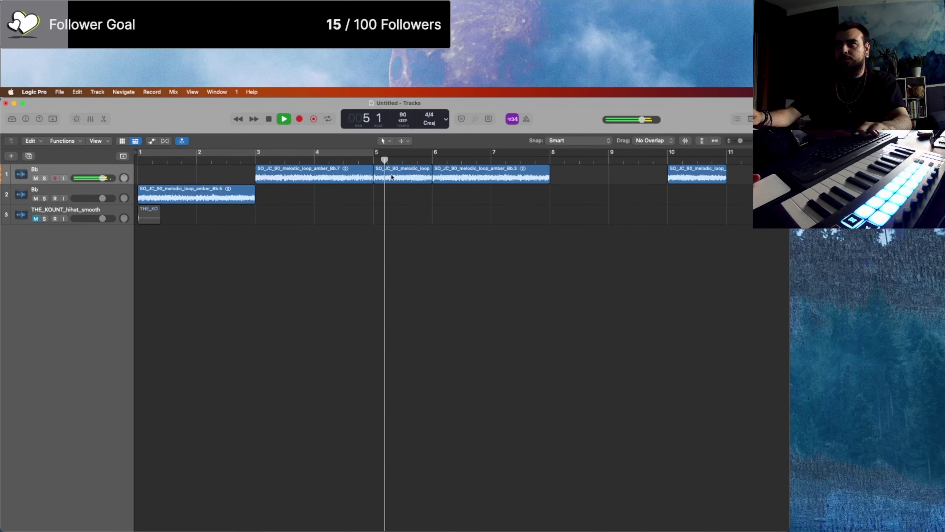
Step: Restart playback from the beginning and set the cycle range from bar 1 to bar 8
key("Return")
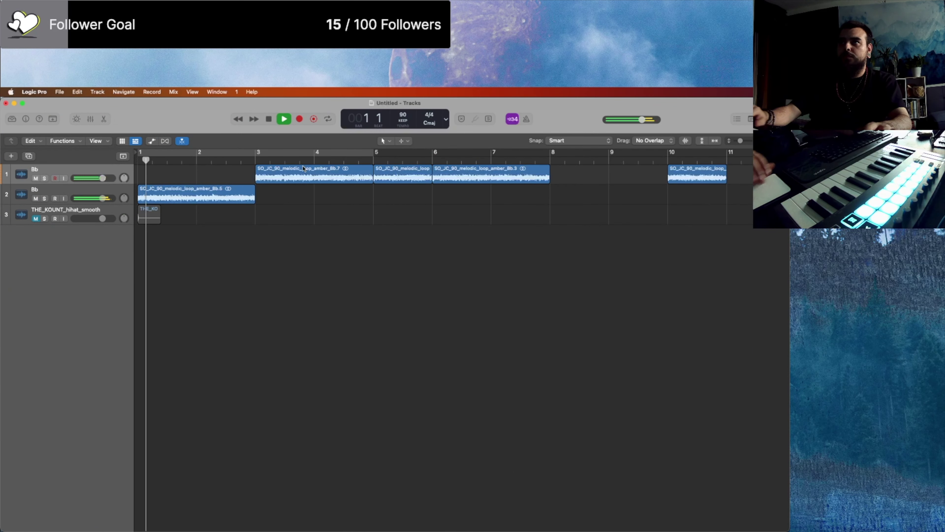
left_click(371, 152)
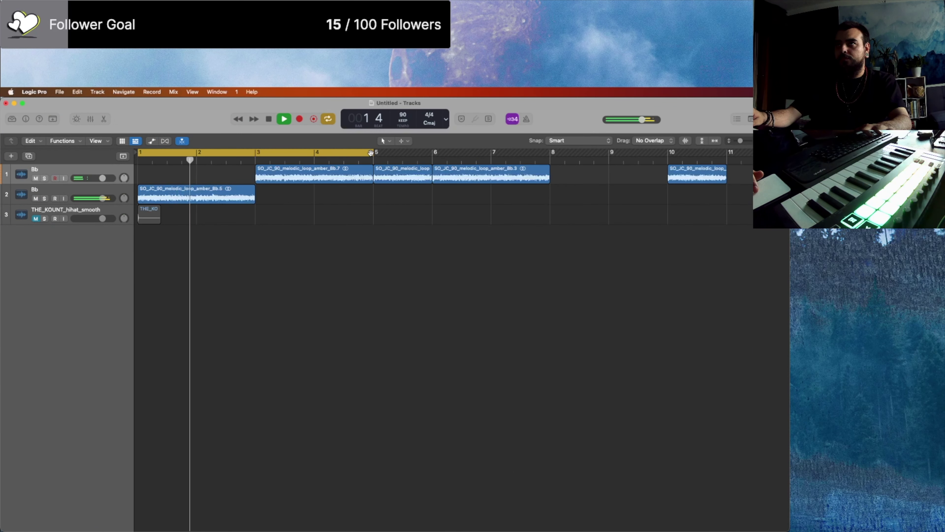
left_click_drag(373, 153, 549, 170)
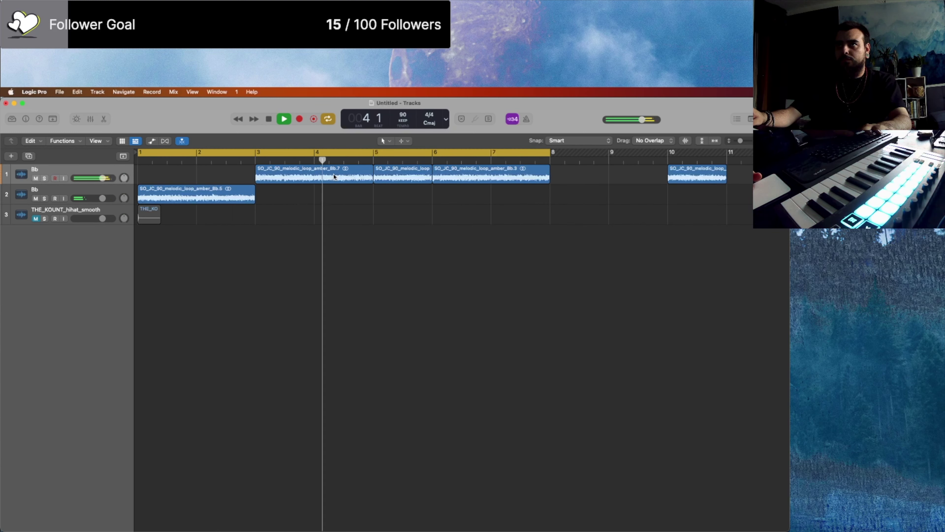
Step: Audition the middle bars, split the bar 3–5 region at bar 4, and move its second half to bar 7 on the second track
double_click(372, 161)
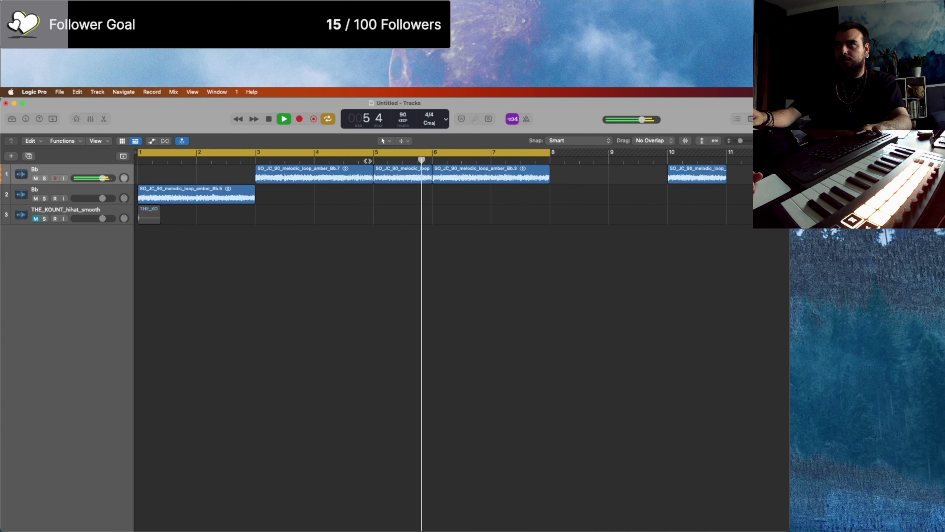
left_click(490, 161)
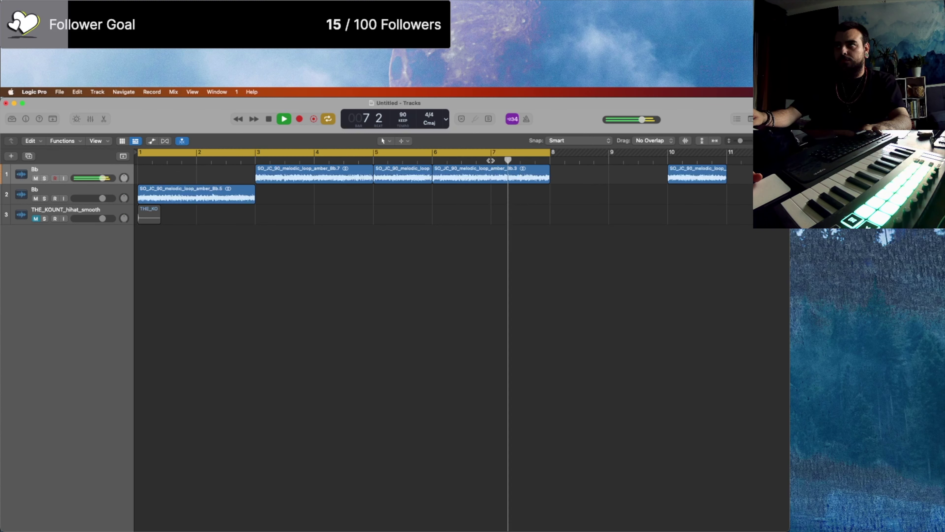
key("space")
left_click(314, 161)
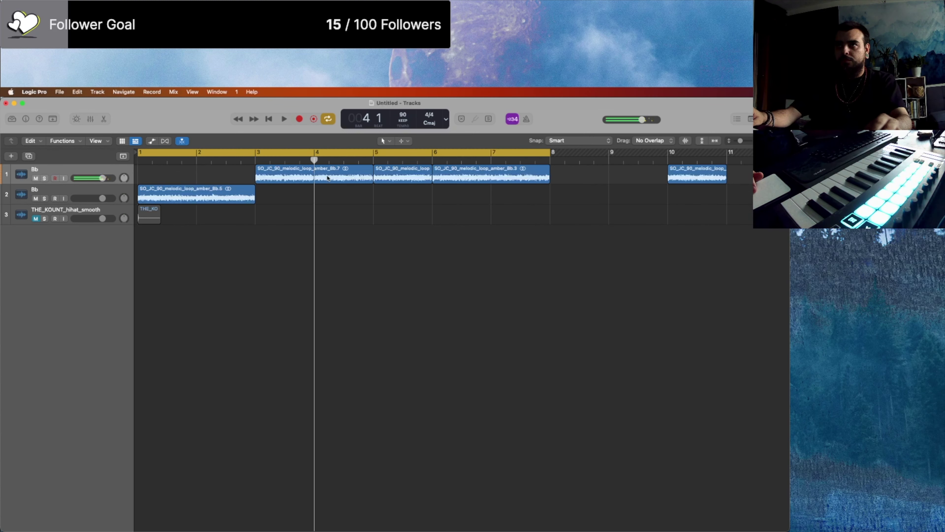
left_click(327, 178)
left_click_drag(340, 182, 516, 201)
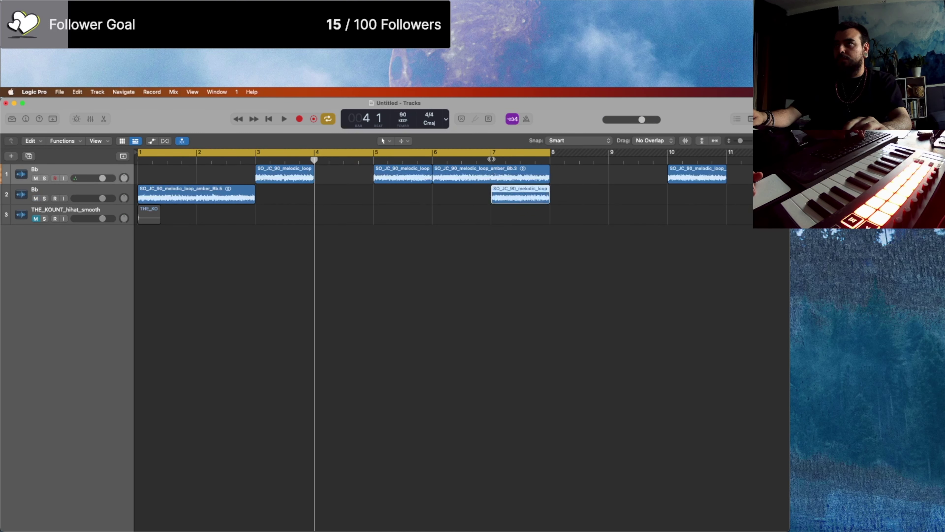
Step: Split the bar 6–8 region on the first track at bar 7, move its second half to bar 4, and play the arrangement
left_click(505, 171)
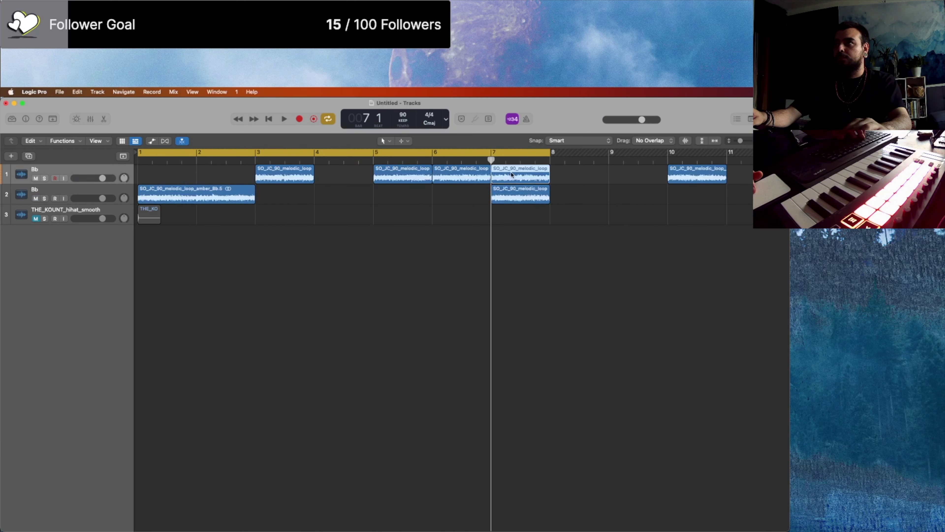
left_click_drag(512, 175, 335, 175)
key("space")
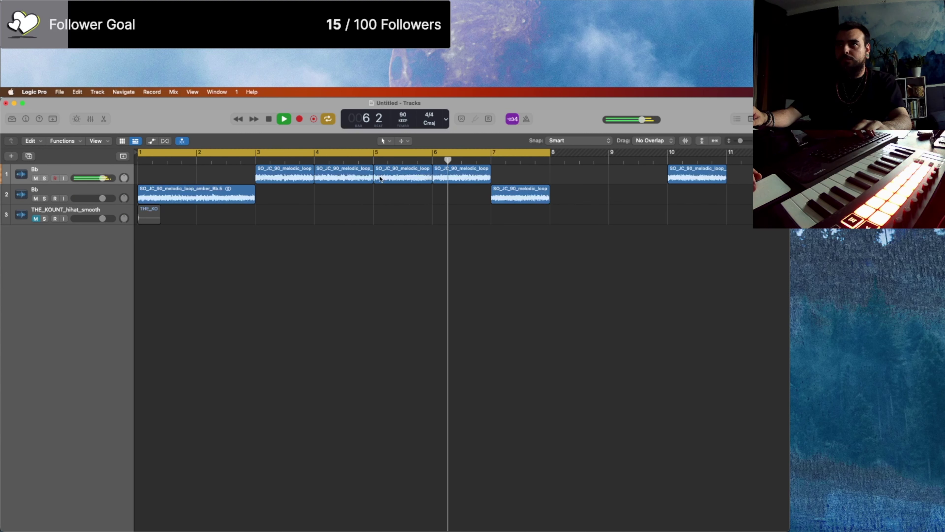
Step: Move the first track's bar 6 region to bar 7 and the second track's bar 7 region to bar 6 on the first track
key("space")
mouse_move(351, 178)
left_mouse_down()
mouse_move(499, 175)
mouse_move(356, 177)
left_mouse_up()
key("space")
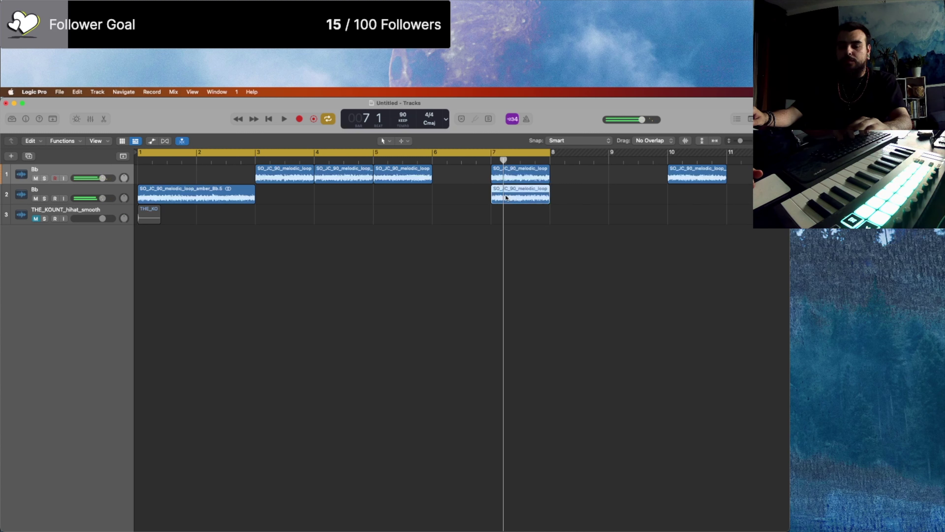
key("ctrl+m")
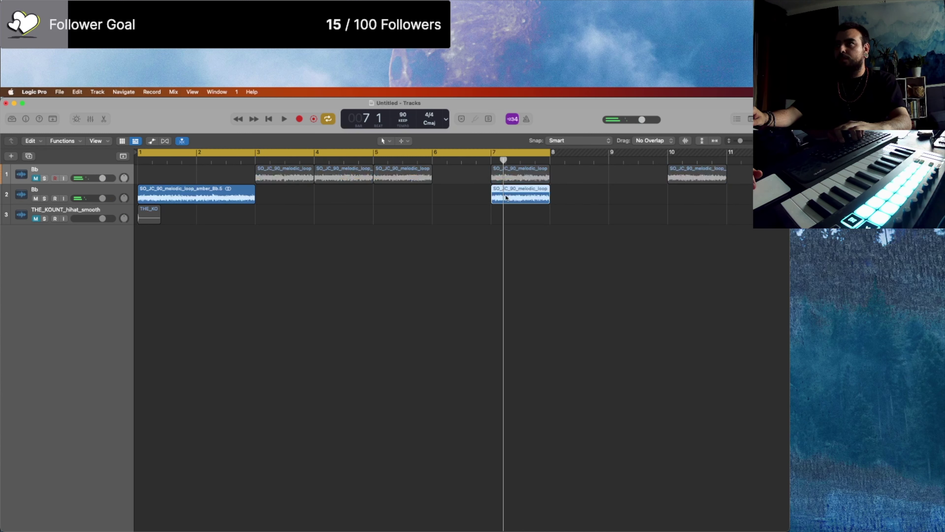
key("ctrl+m")
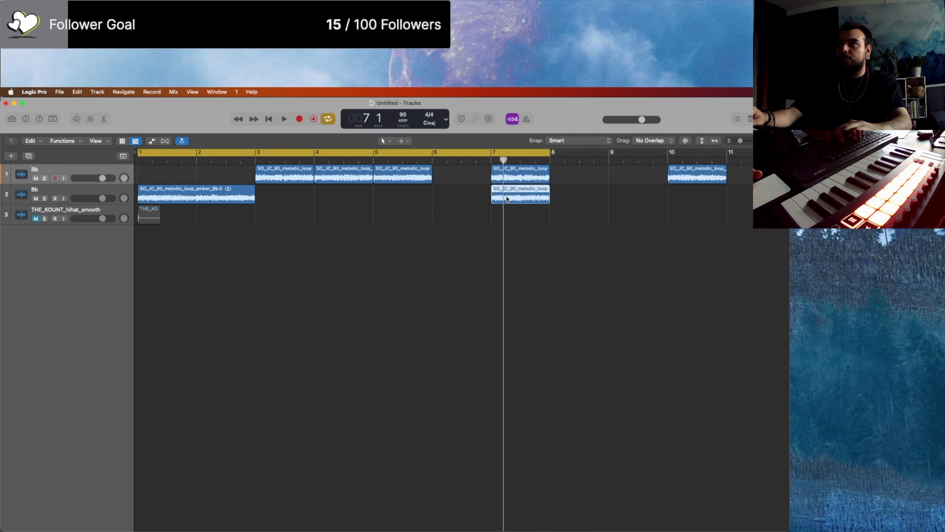
left_click_drag(507, 199, 451, 182)
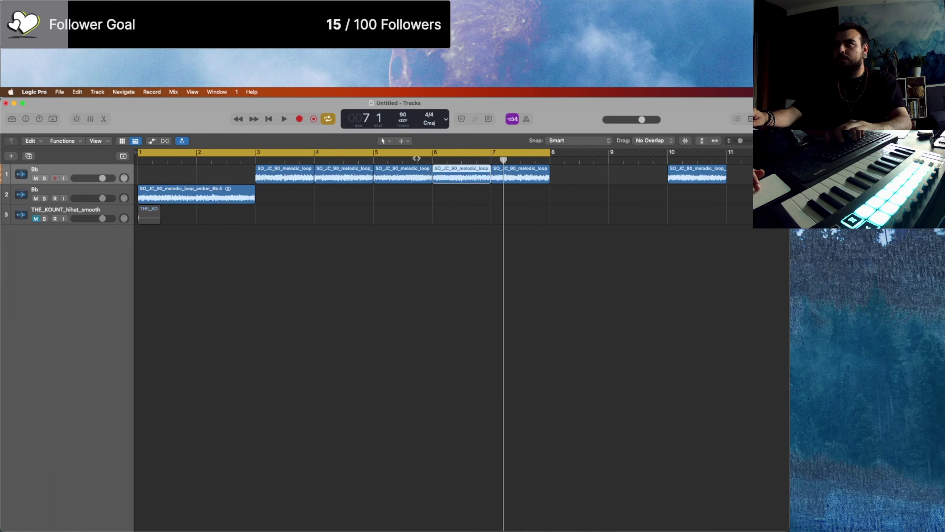
Step: Play the rearranged regions around bars 6 and 7 and the leftover region at bar 10
double_click(416, 158)
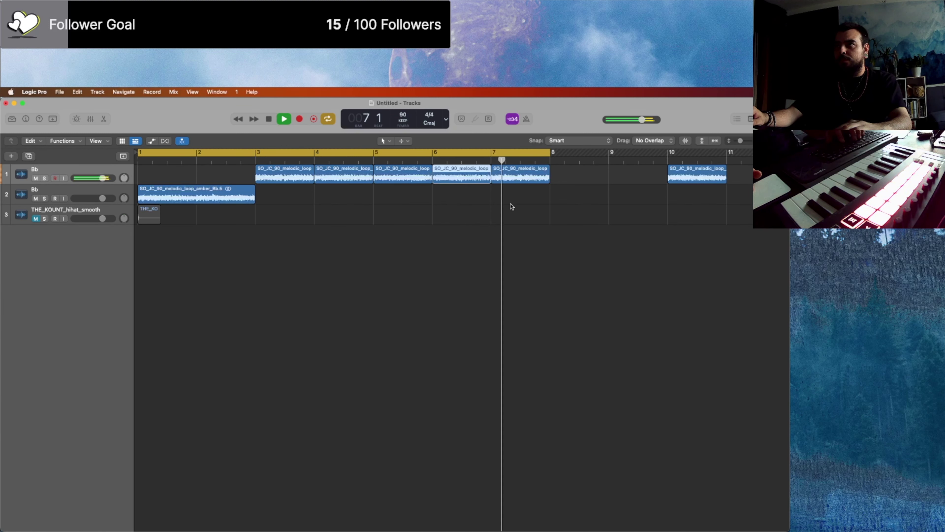
key("space")
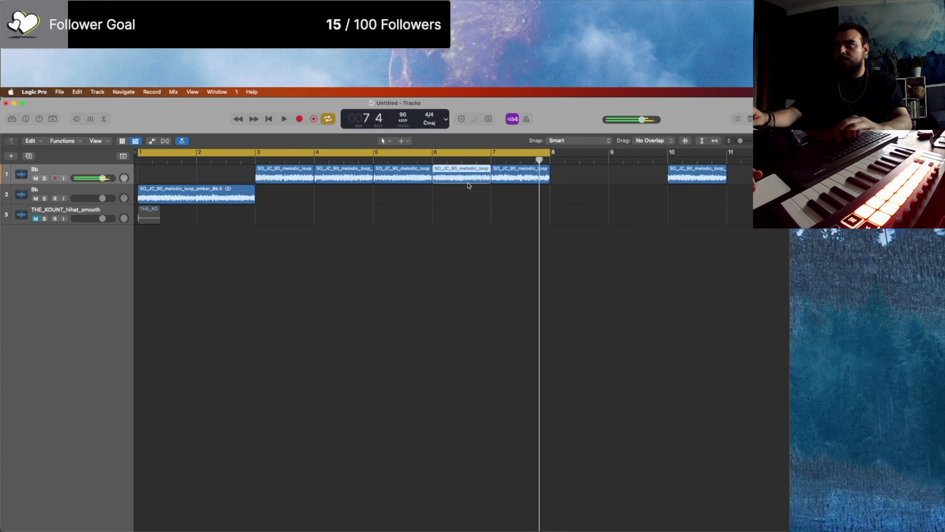
left_click(670, 161)
key("space")
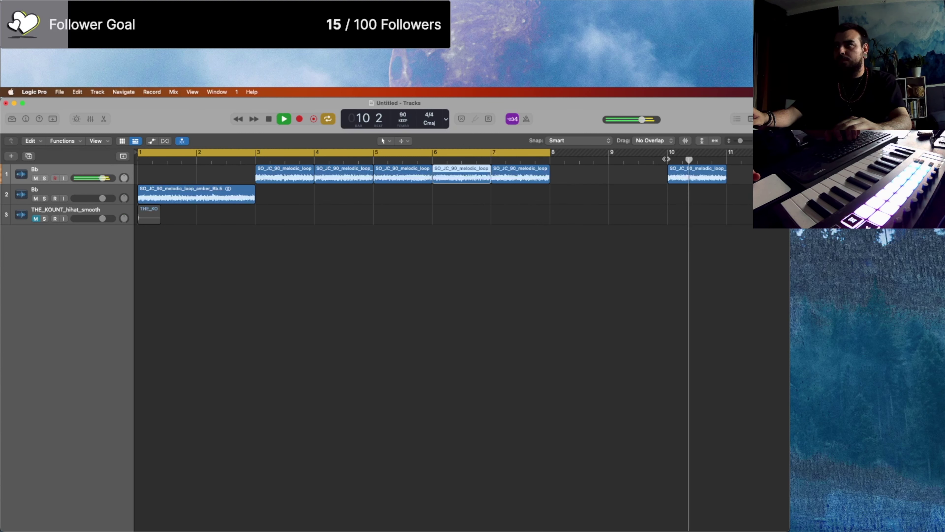
Step: Move the second track's two-bar region up to bar 1 on the first track and play the arrangement from the start
left_click(433, 161)
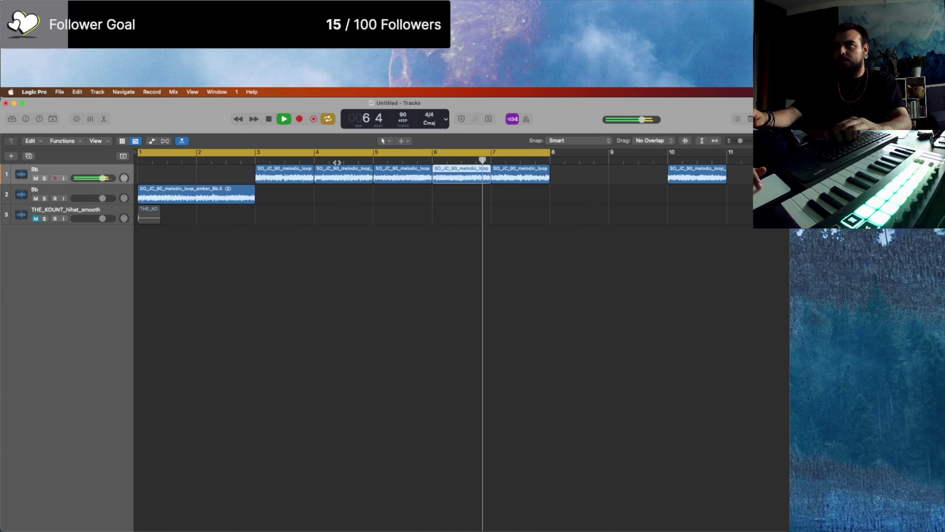
left_click_drag(218, 193, 219, 173)
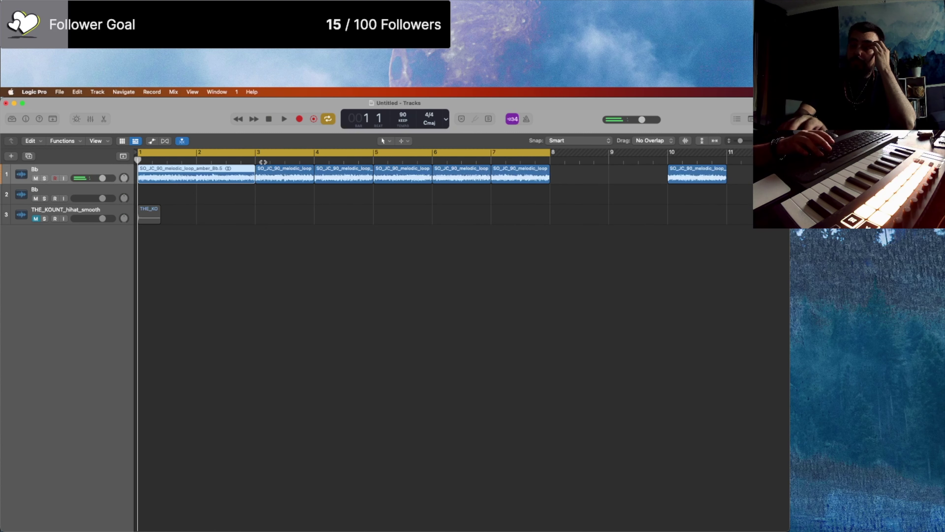
key("Return")
key("space")
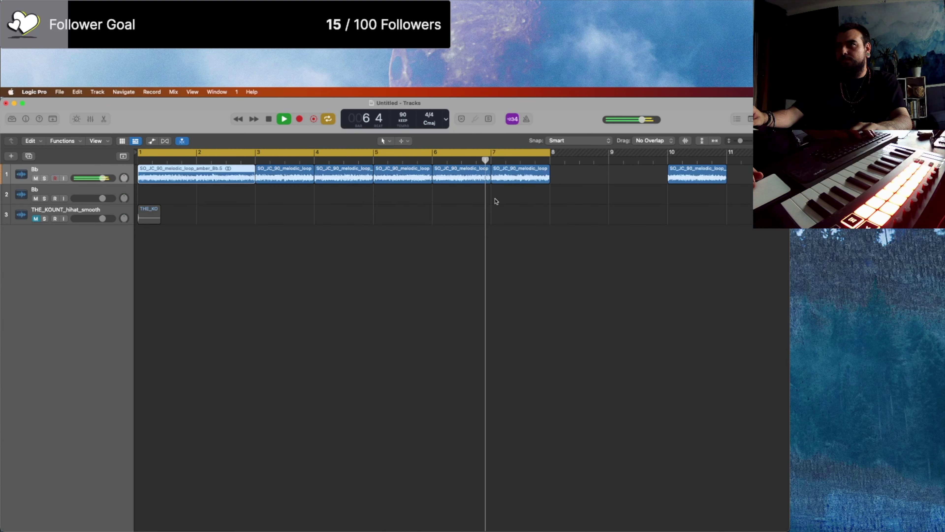
key("space")
Step: Shift the bar 7 region to bar 8, move the bar 10 region to bar 7, and play the change
left_click(529, 183)
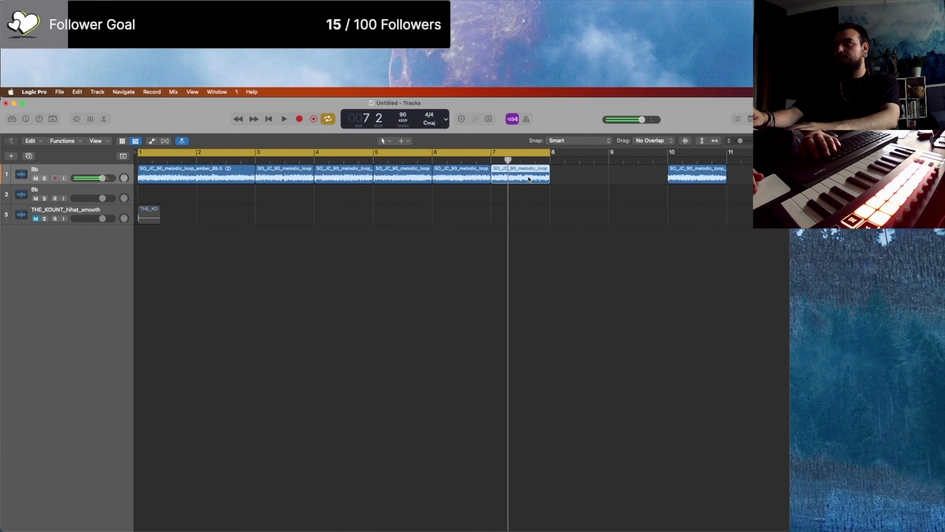
left_click_drag(529, 183, 589, 183)
left_click_drag(722, 175, 546, 176)
key("space")
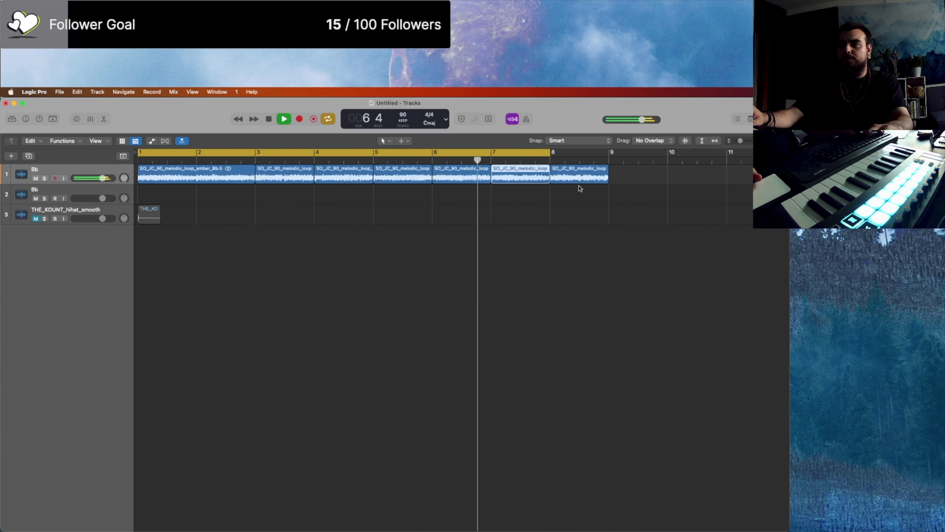
left_click(579, 185)
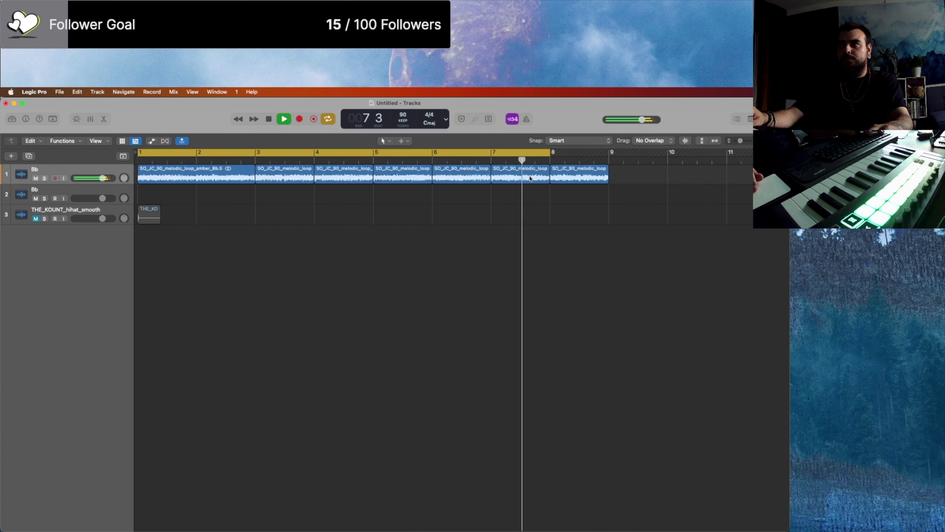
Step: Move the bar 7 region to just past bar 9, extend the bar 6 region to bar 8, and play from bar 6
key("space")
left_click_drag(585, 178, 648, 179)
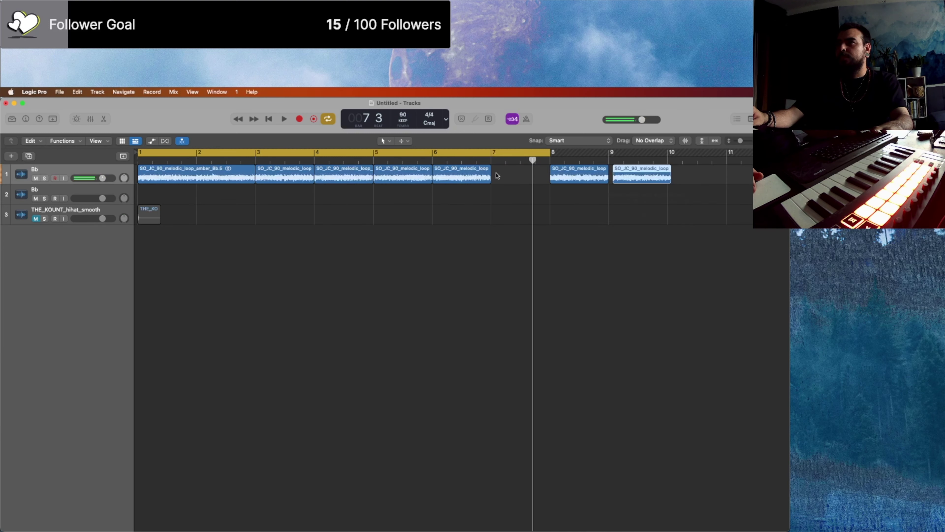
left_click_drag(488, 178, 505, 181)
left_click_drag(545, 183, 547, 184)
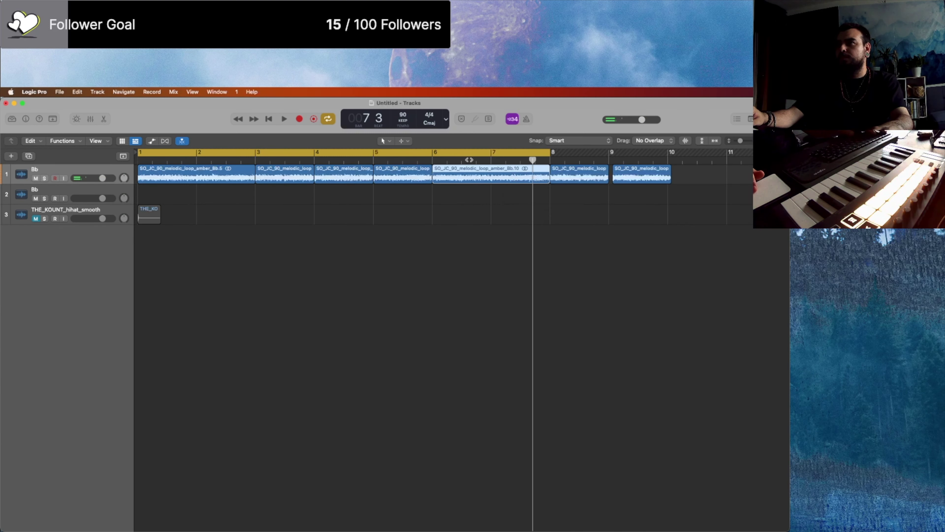
double_click(428, 159)
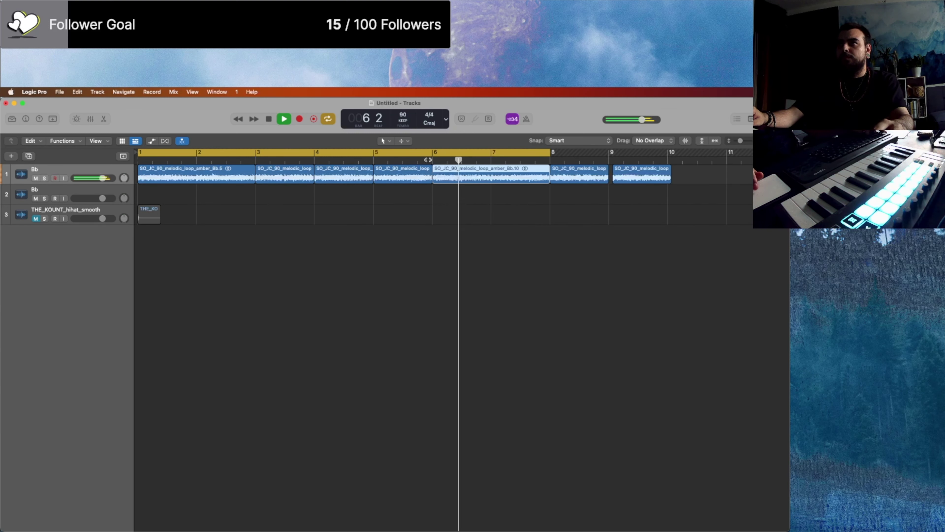
left_click(474, 205)
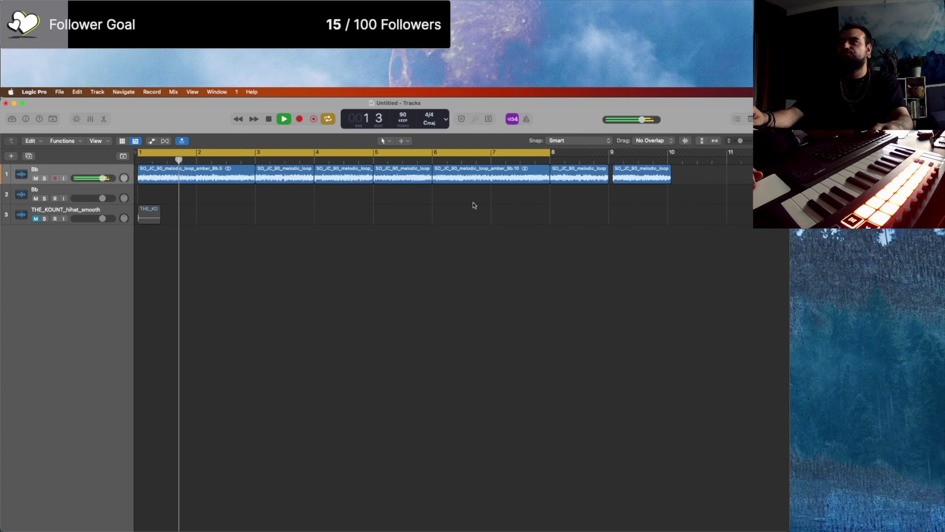
Step: Unmute the hi-hat track and lay out three short, trimmed hits from its sample, spaced three sixteenths apart from bar 1
left_click(35, 219)
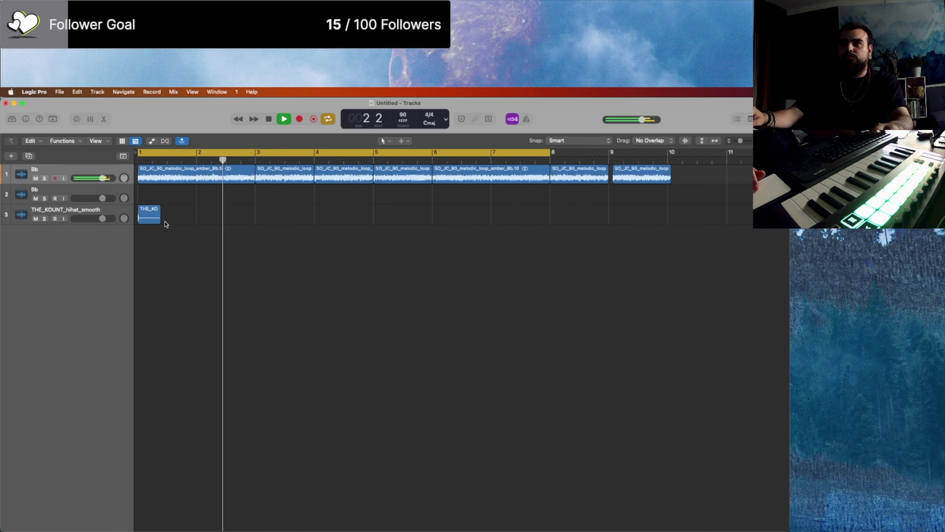
left_click_drag(160, 223, 195, 218)
key("super+Right")
key("super+Right")
key("space")
left_click(88, 212)
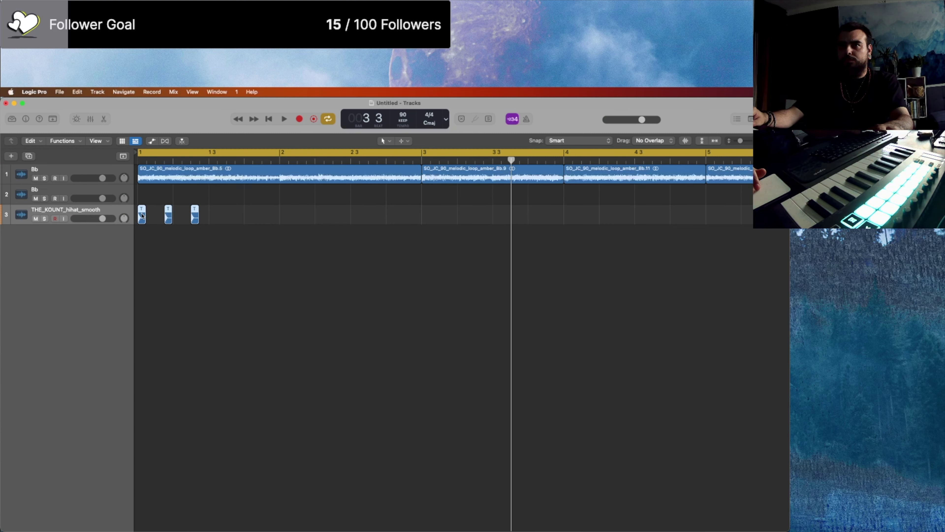
Step: Add a fourth hi-hat hit at the same spacing, copy all four directly after themselves, and play the pattern
left_click_drag(195, 215, 222, 218)
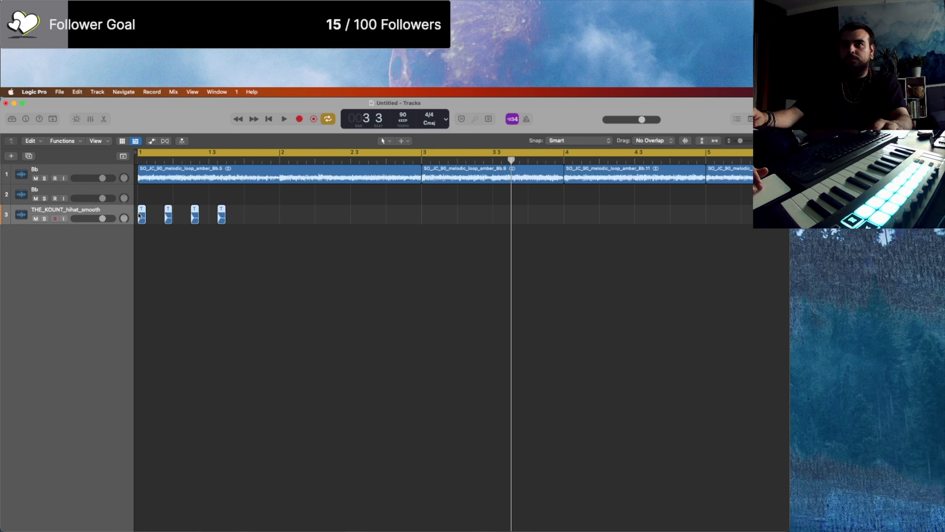
left_click_drag(142, 218, 248, 218)
left_click(246, 241)
key("space")
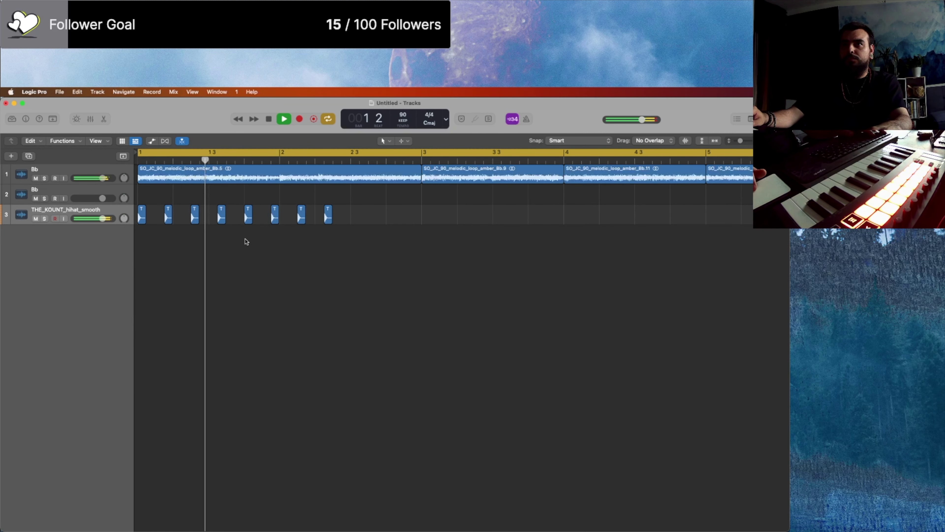
Step: Lower the hi-hat track's volume, copy the eight hits directly after themselves, and play from the start
left_click_drag(102, 218, 355, 212)
key("Return")
key("space")
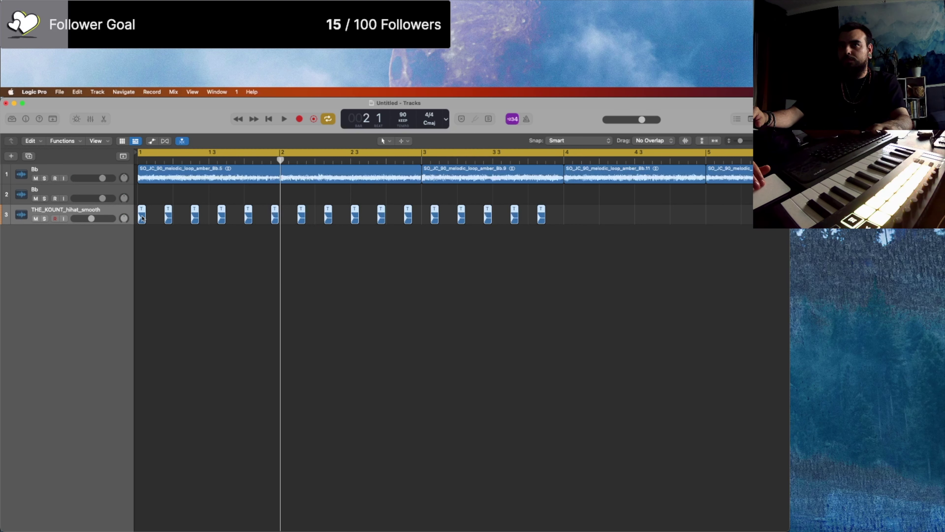
Step: Repeat the sixteen hi-hat hits from bar 4 and again from bar 7, and delete the excess hits past bar 8
left_click_drag(142, 218, 569, 211)
scroll(570, 211, "down", 5)
key("space")
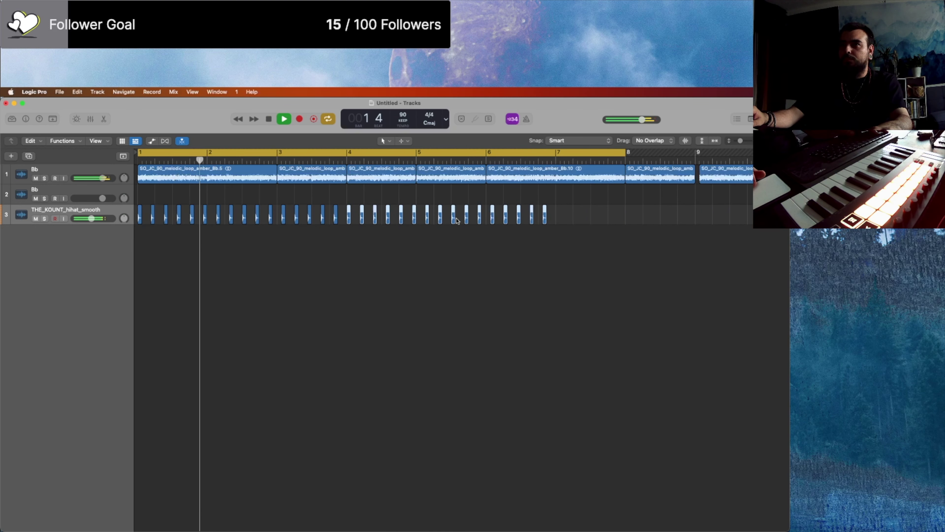
left_click_drag(351, 216, 560, 217)
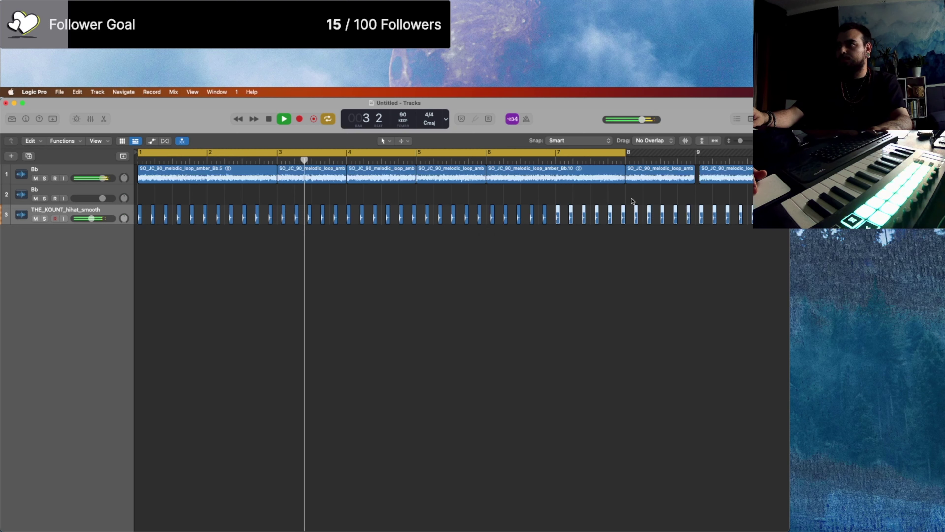
key("Delete")
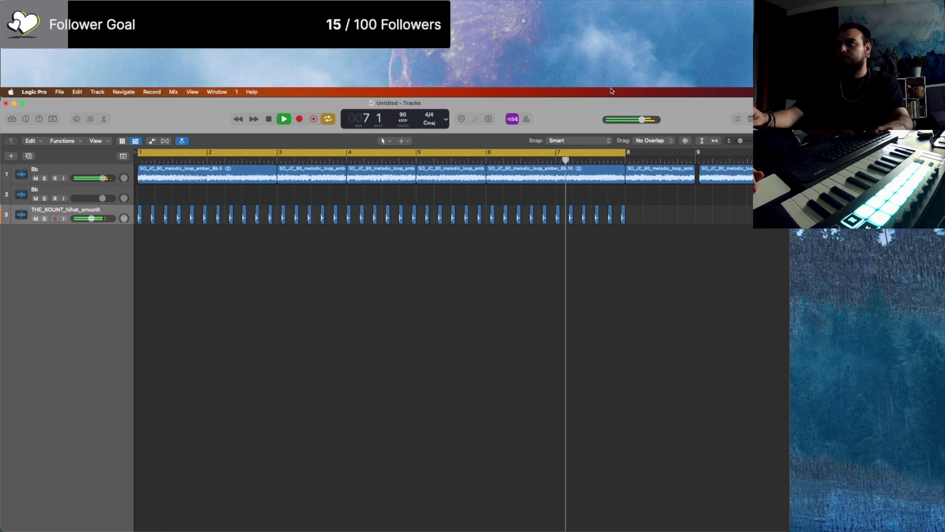
key("ctrl+Up")
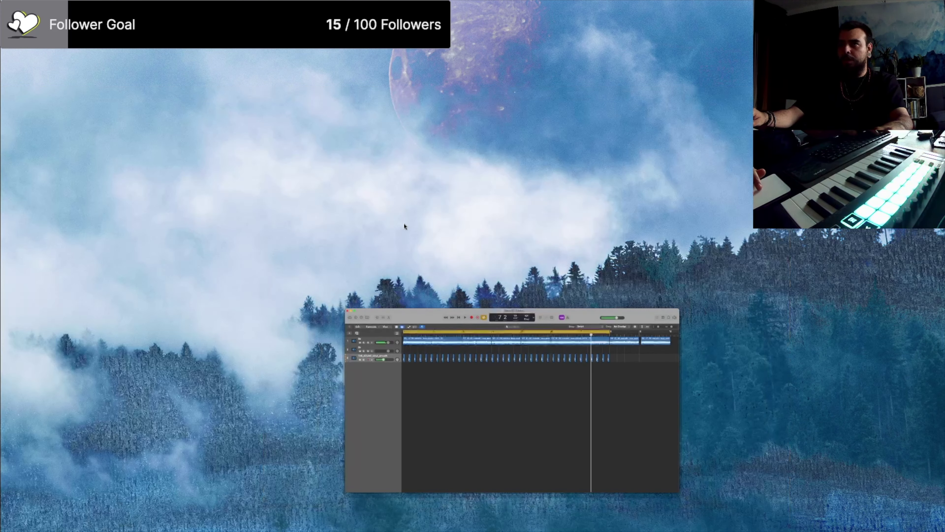
key("ctrl+super+f")
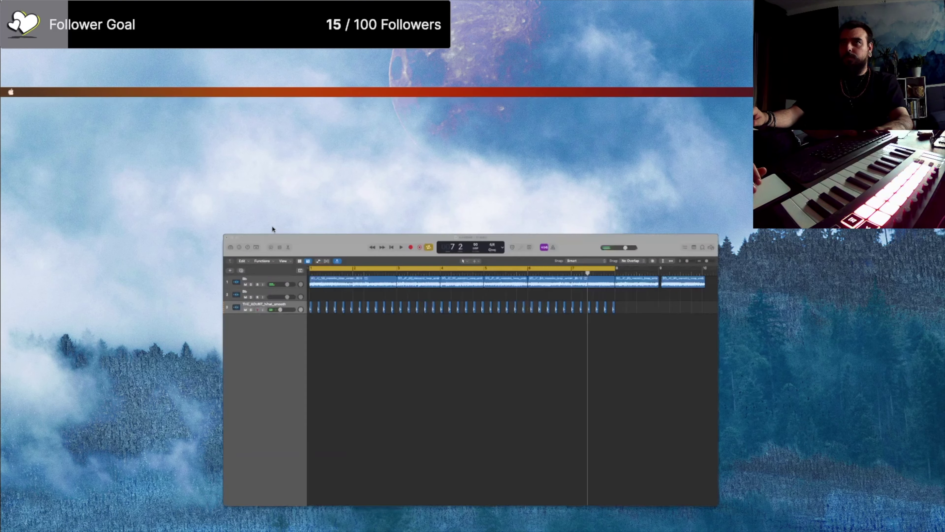
key("ctrl+Up")
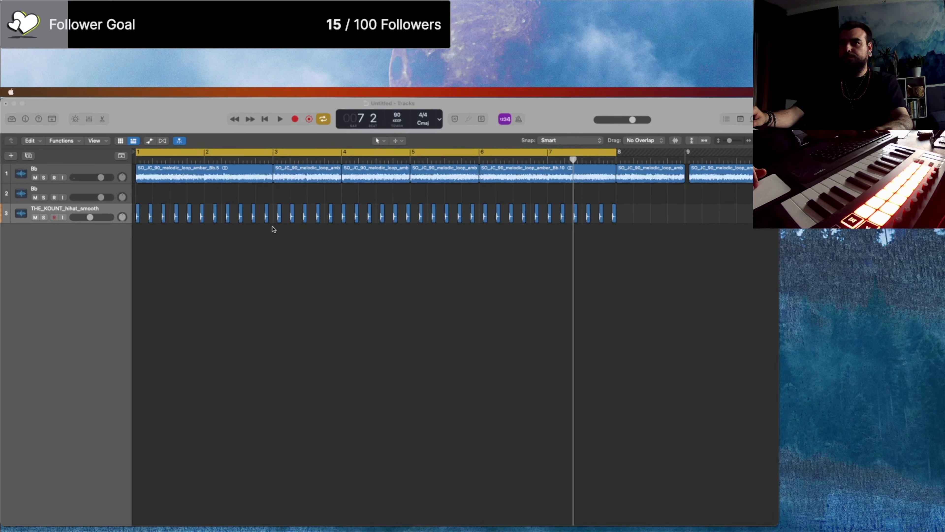
left_click(298, 247)
Step: Play the start of the pattern and delete every hi-hat hit except the first one at bar 1
key("space")
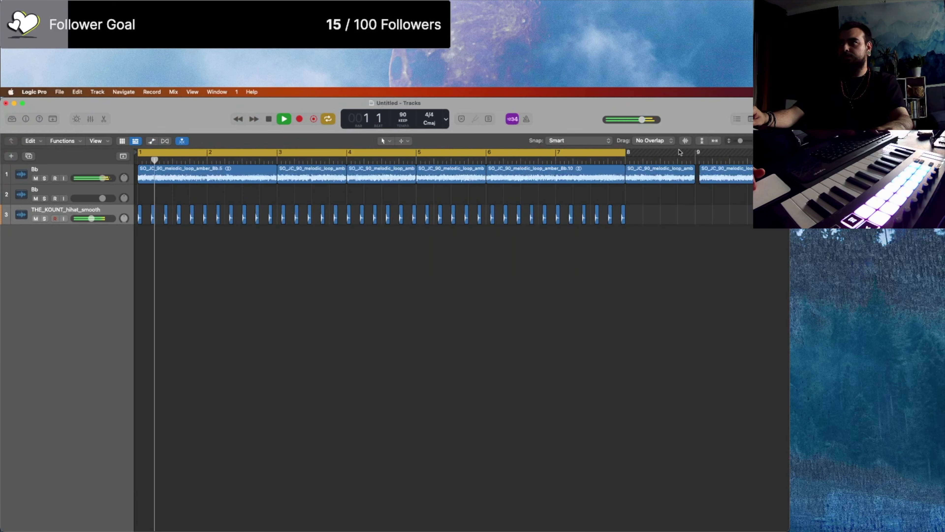
key("space")
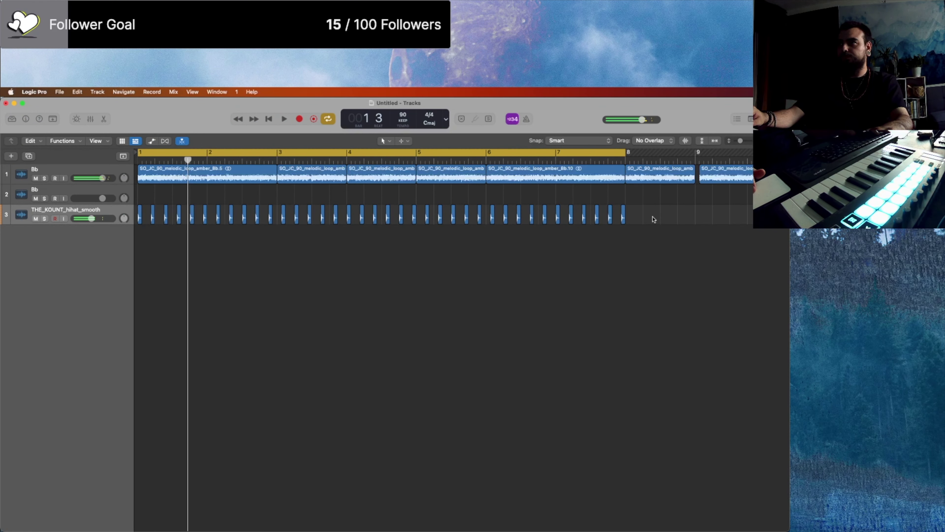
left_click_drag(653, 220, 149, 216)
key("BackSpace")
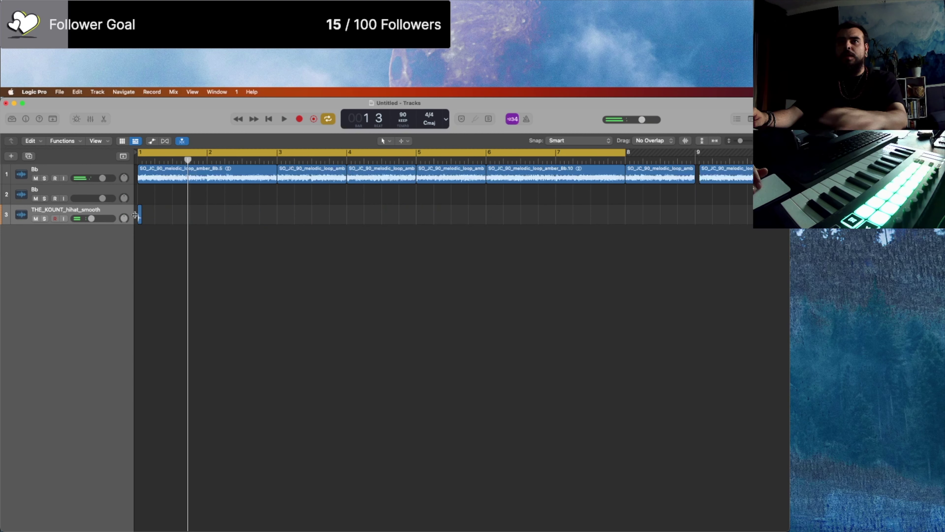
Step: Copy the hi-hat hit to slightly after beat 2 of bar 1, and duplicate the pair onto beats 3 and 4
key("space")
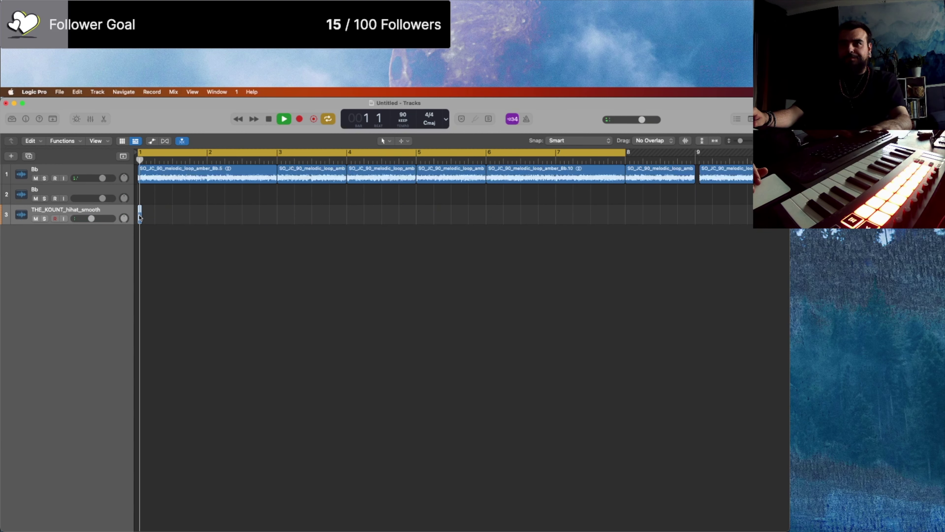
left_click_drag(140, 217, 158, 217)
key("space")
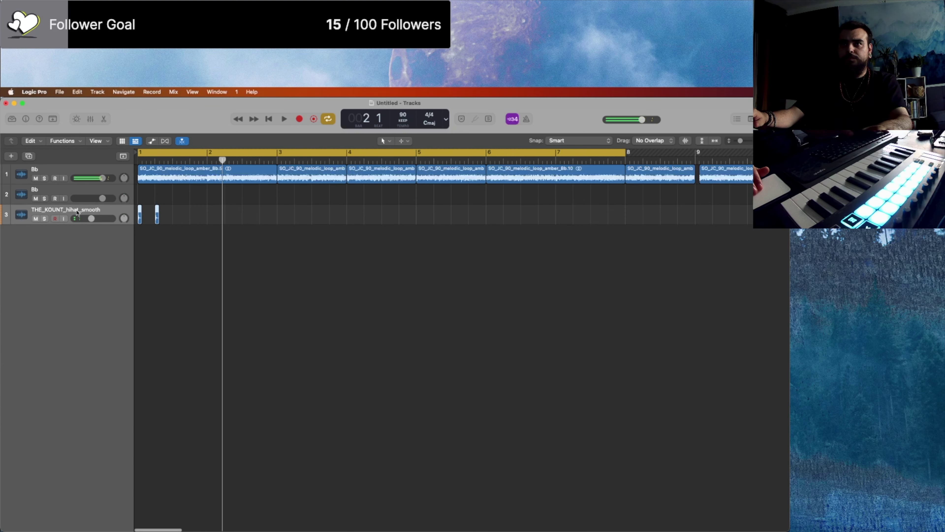
scroll(77, 210, "up", 6)
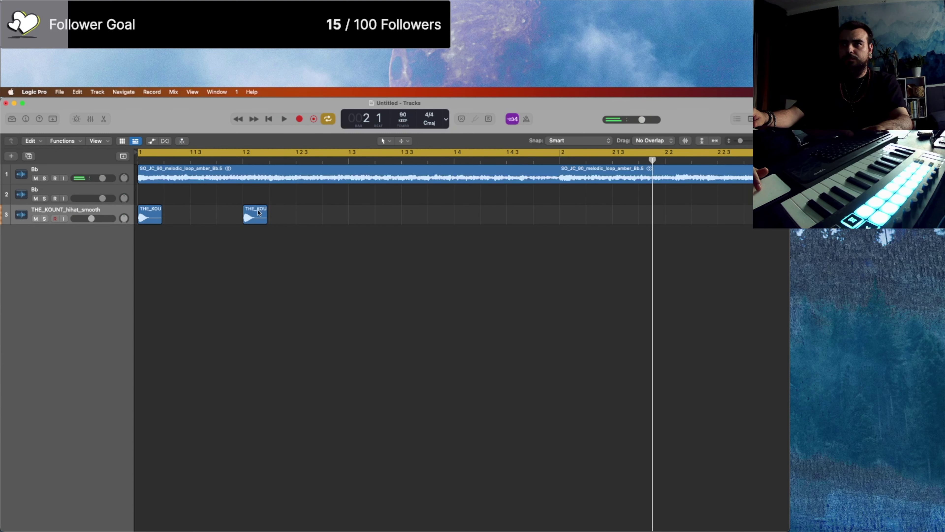
left_click_drag(260, 213, 261, 213)
key("space")
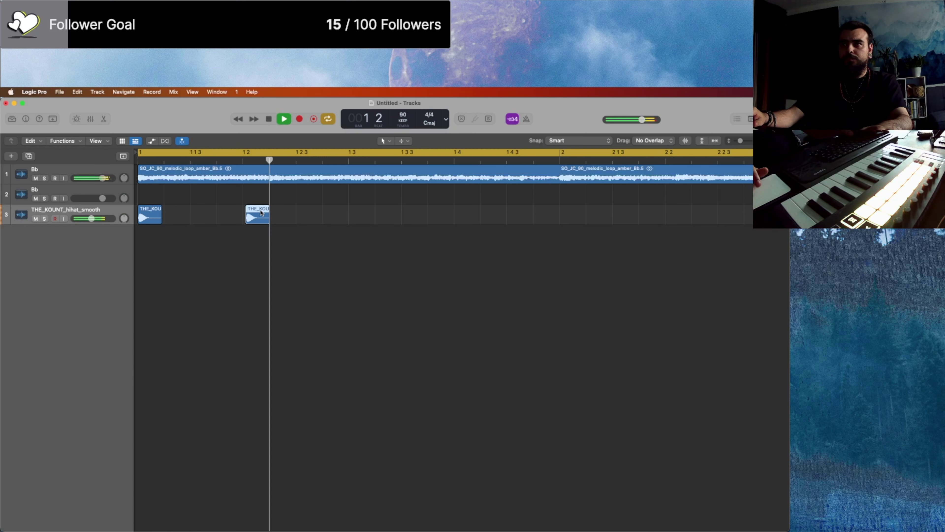
scroll(242, 217, "down", 5)
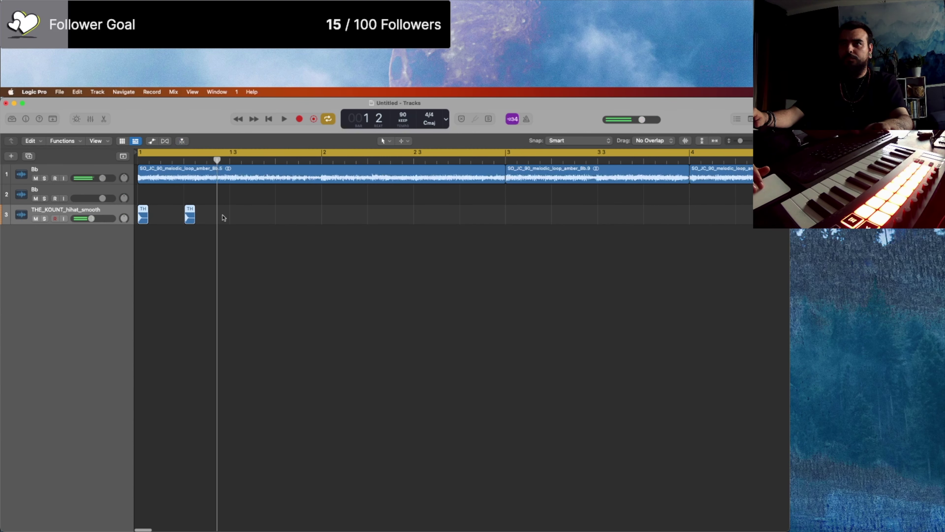
left_click_drag(142, 215, 234, 216)
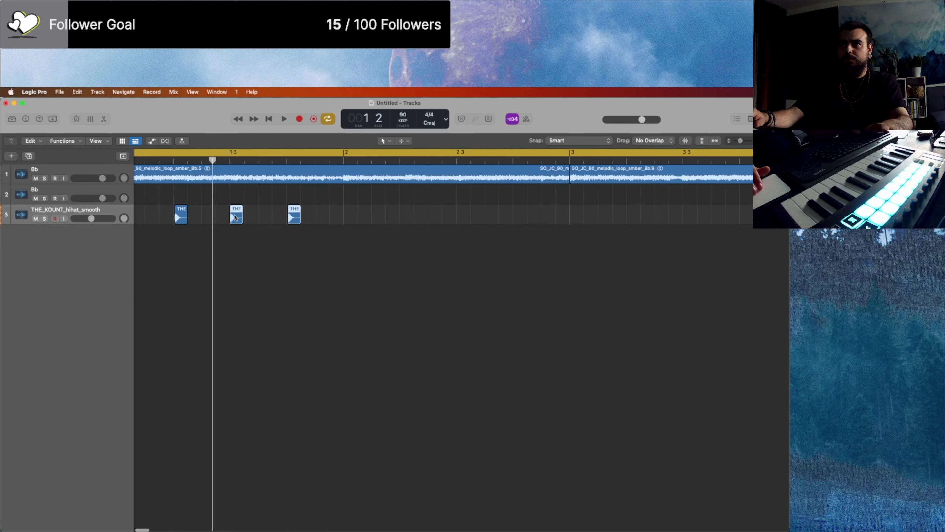
Step: Examine up close how the copied hi-hat hit's start aligns with beat 3 of bar 1, and play the four hits
key("super+Right")
key("super+Right")
key("super+Right")
key("super+Right")
key("super+Right")
key("super+Right")
key("super+Right")
key("super+Right")
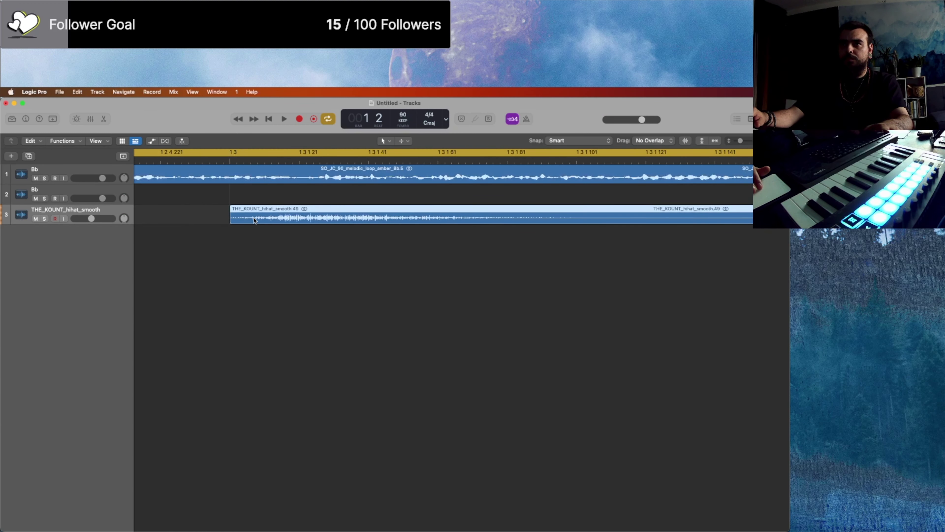
left_click(254, 220)
key("super+Left")
key("super+Left")
key("super+Left")
key("super+Left")
key("super+Left")
key("super+Left")
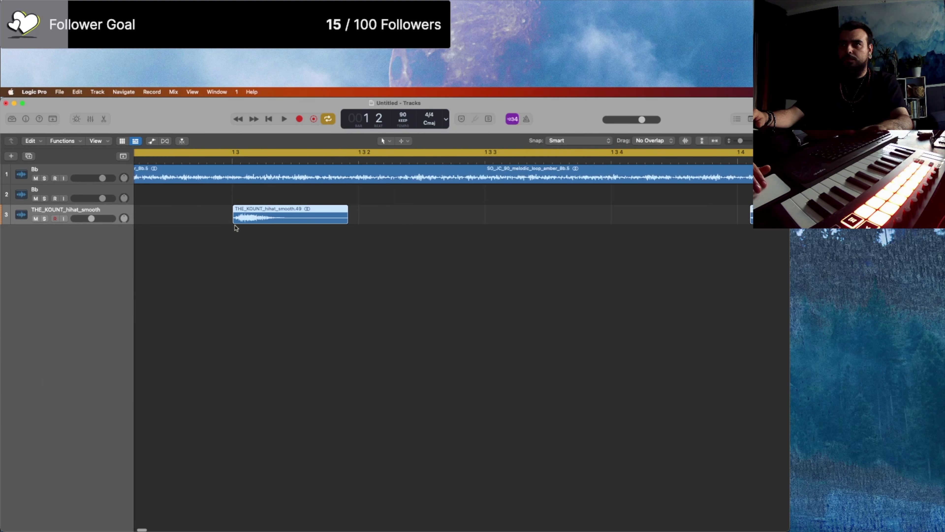
key("super+Left")
key("super+Left")
key("super+Left")
key("space")
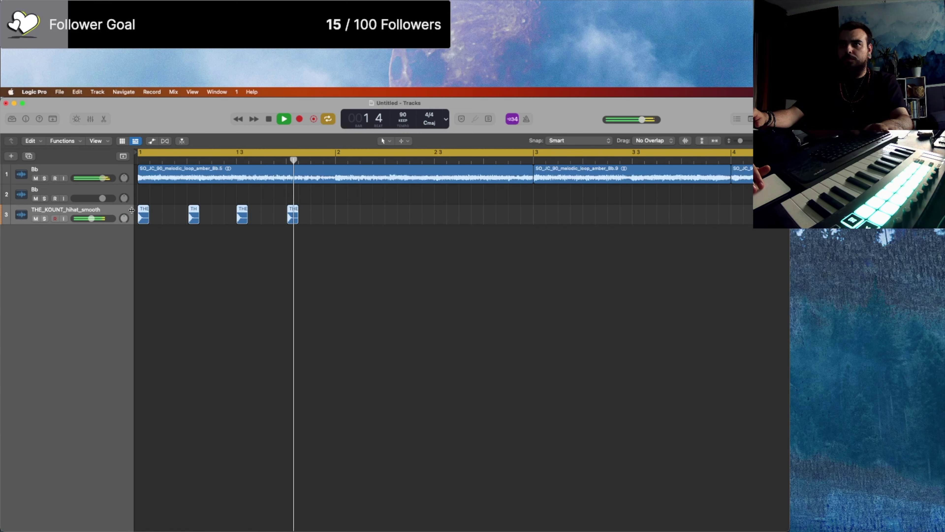
key("space")
left_click_drag(143, 216, 341, 216)
scroll(340, 216, "up", 2)
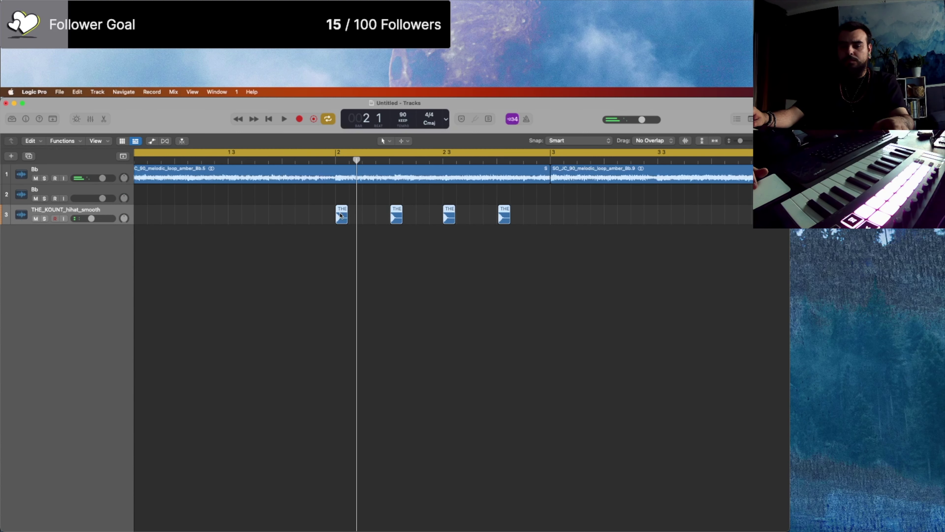
key("super+z")
scroll(341, 215, "down", 2)
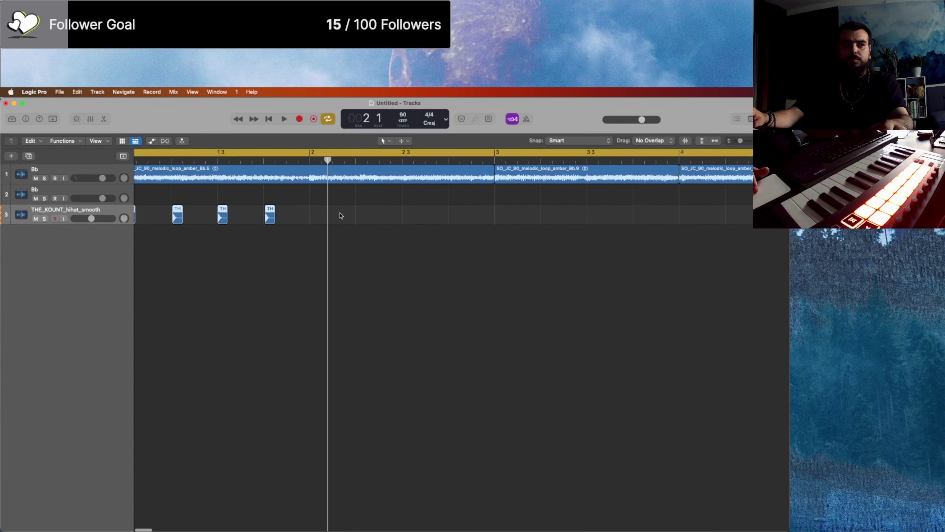
Step: Duplicate the four hi-hat hits of bar 1 into bar 2, aligning the first copy with the start of the bar
scroll(342, 216, "left", 1)
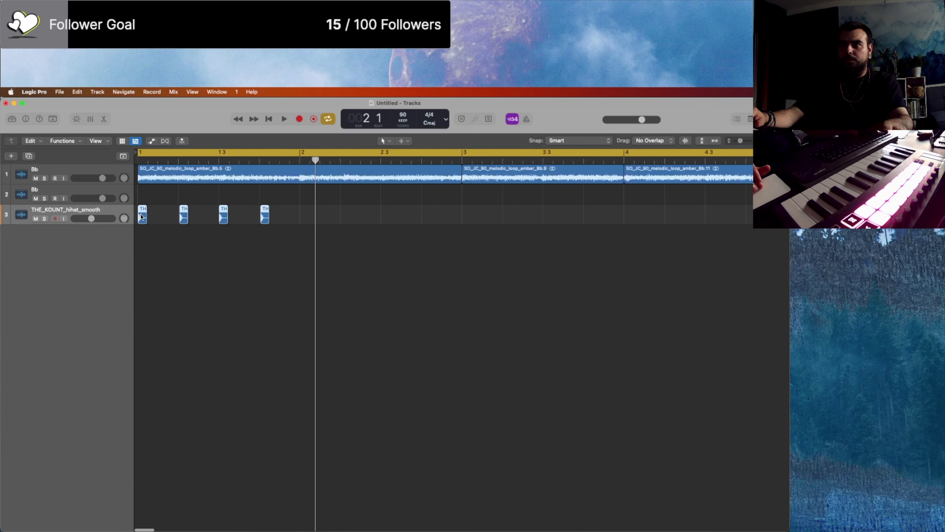
left_click_drag(142, 215, 304, 215)
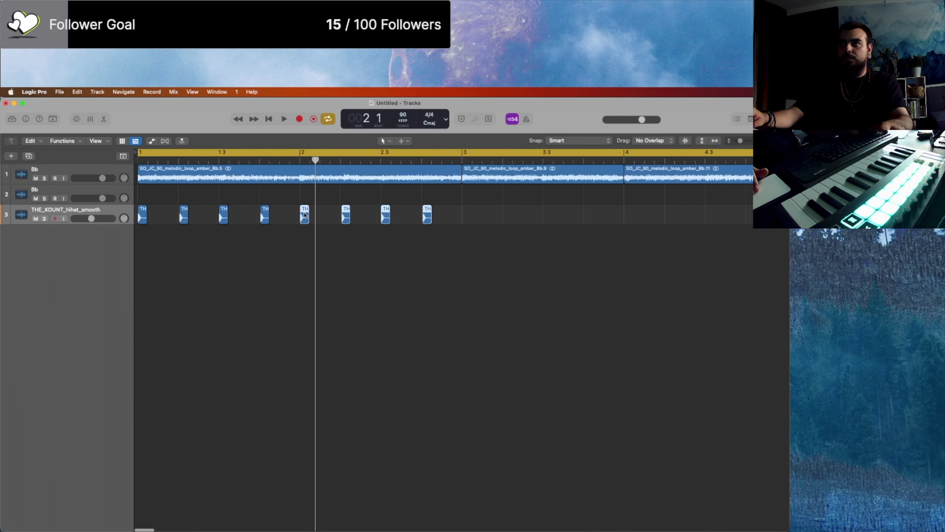
scroll(304, 215, "up", 10)
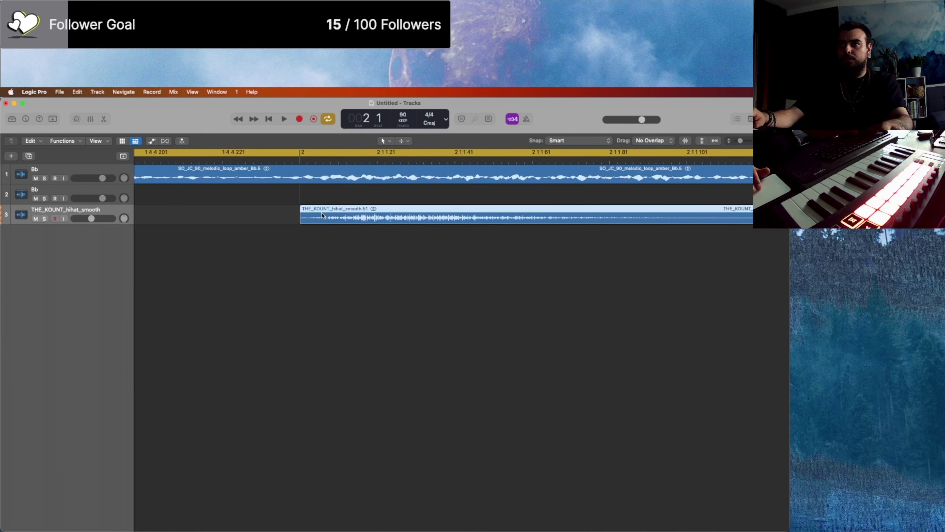
left_click_drag(322, 214, 319, 212)
scroll(318, 212, "down", 10)
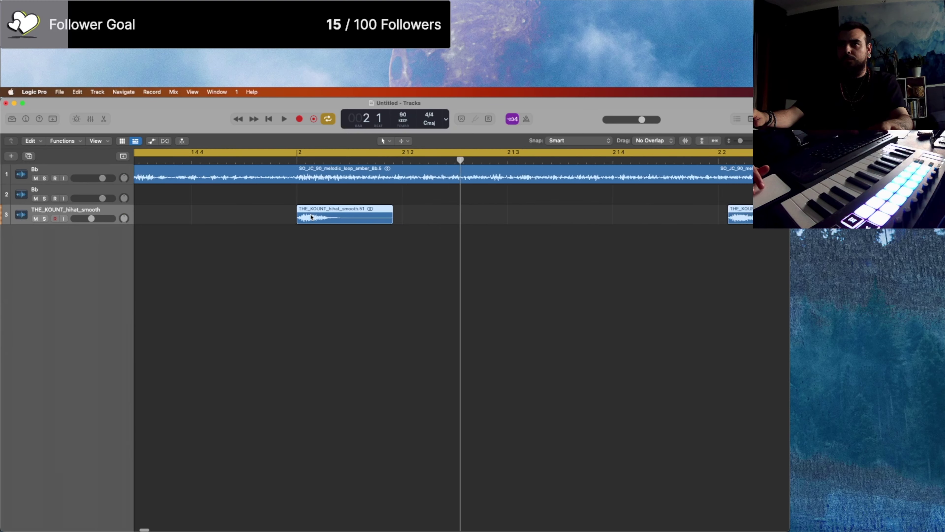
scroll(310, 214, "down", 10)
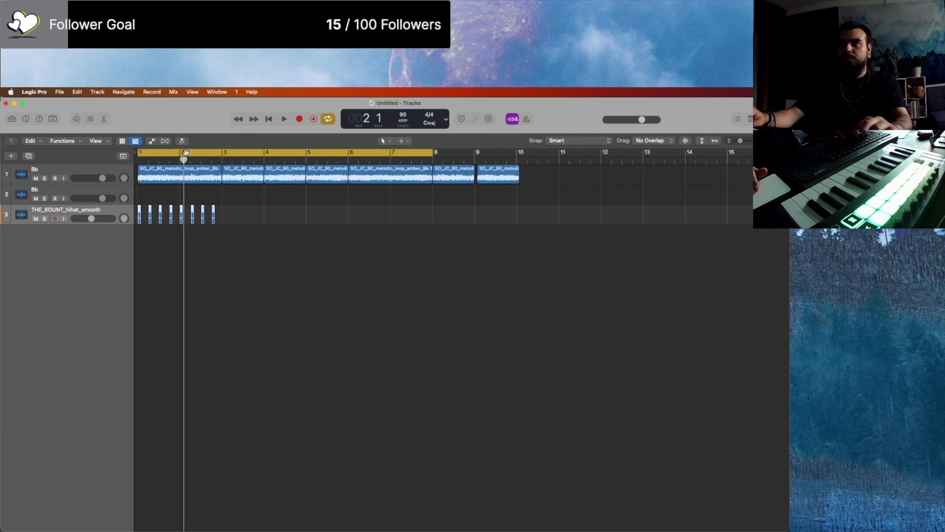
Step: Paste the eight hi-hat hits at bar 3, and play with the cycle range set to bars 1 through 4
left_click(224, 156)
key("super+v")
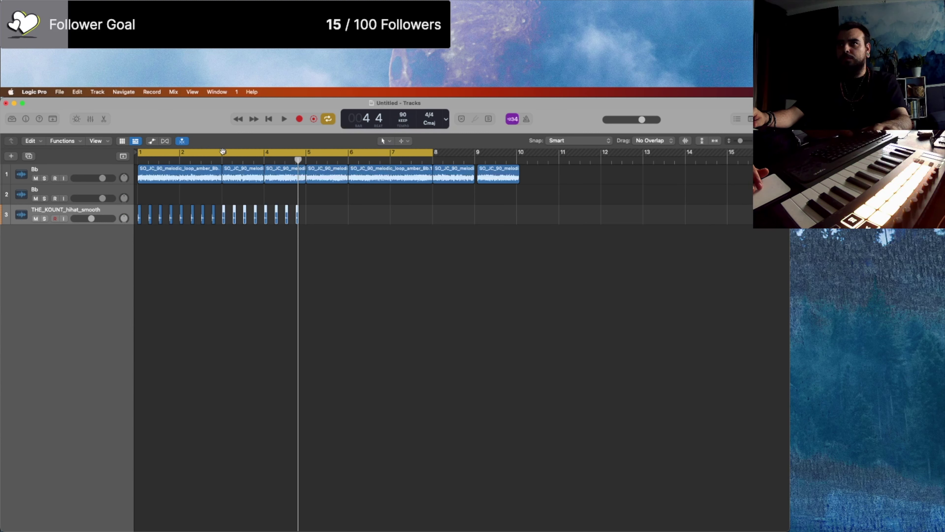
left_click(307, 156)
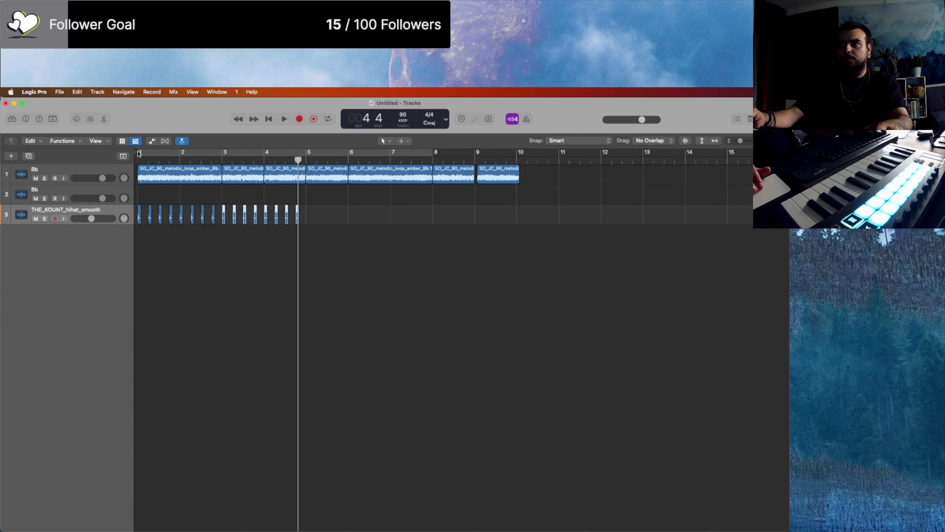
left_click_drag(139, 154, 306, 154)
key("space")
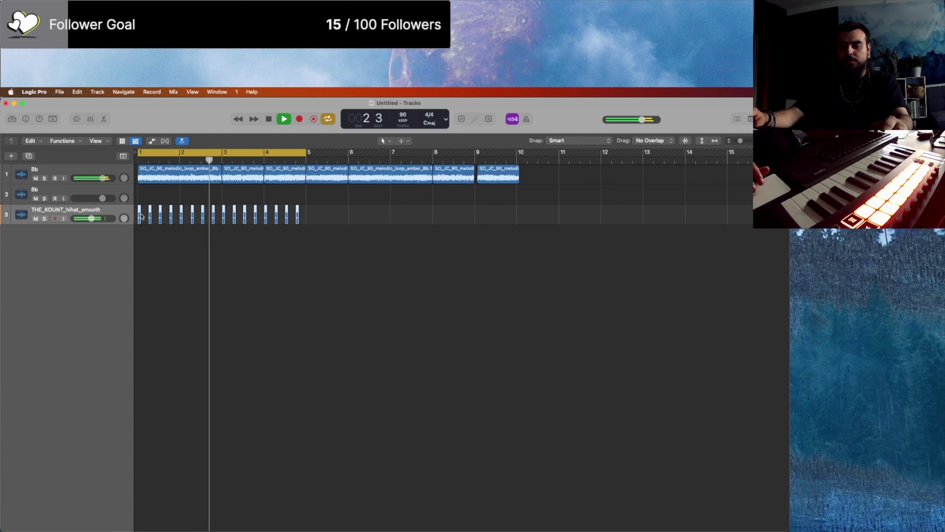
Step: Duplicate all sixteen hi-hat hits from bar 5 onward, and extend the cycle range to the start of bar 9
left_click_drag(141, 216, 310, 213)
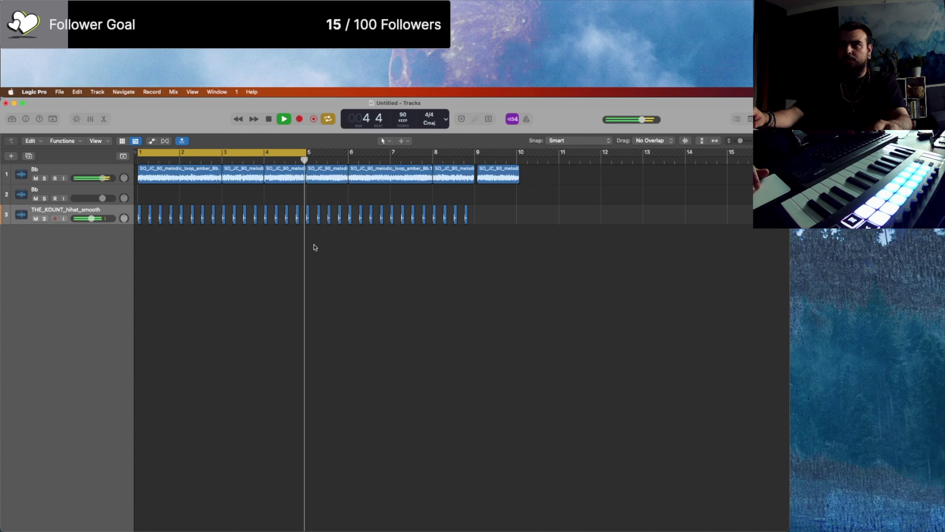
left_click_drag(307, 164, 478, 182)
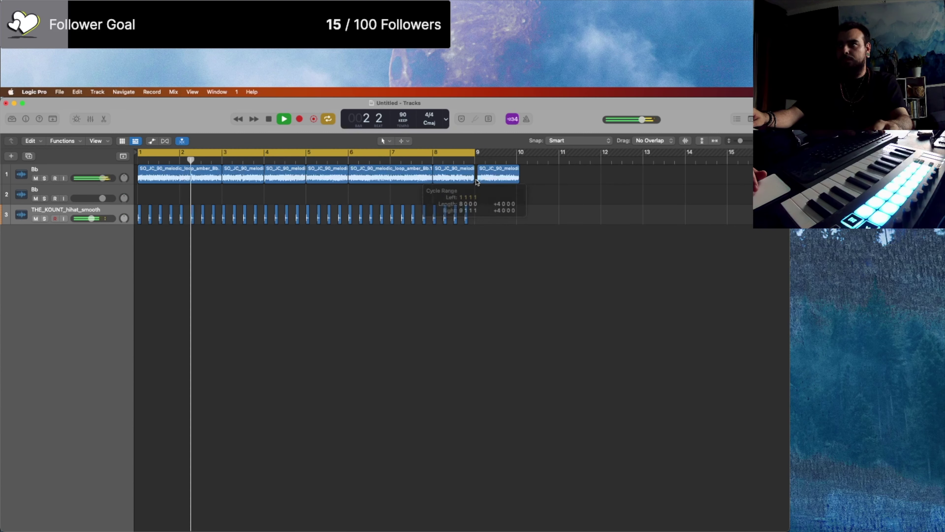
Step: Delete the leftover melodic region at bar 9, and play the eight-bar loop
left_click(493, 180)
key("Delete")
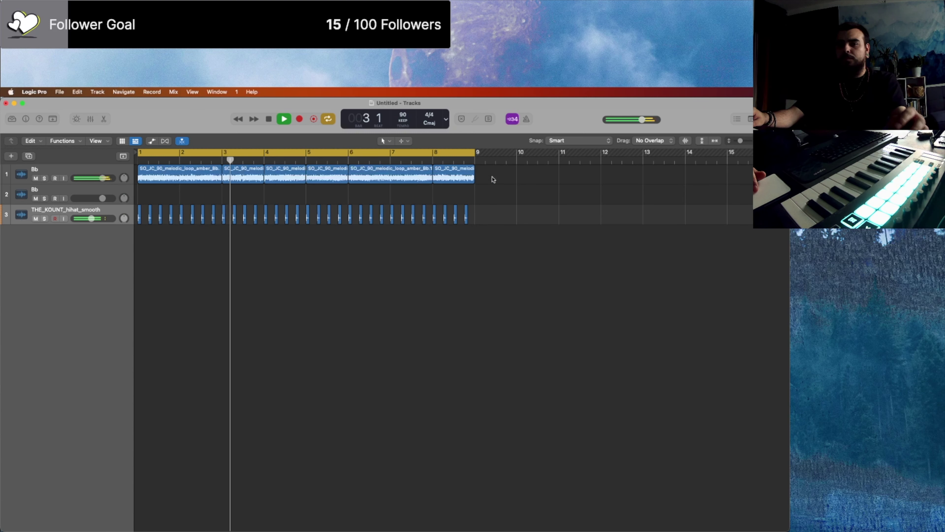
key("super+s")
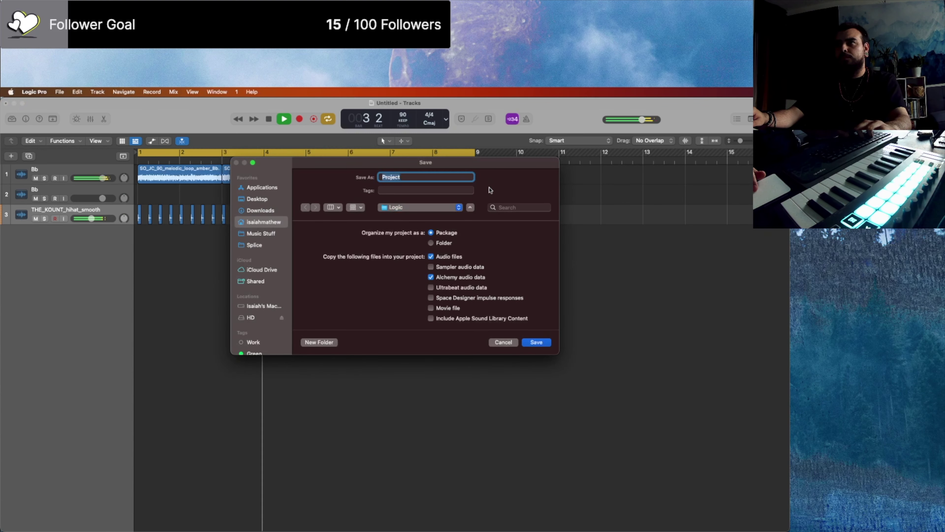
left_click(502, 342)
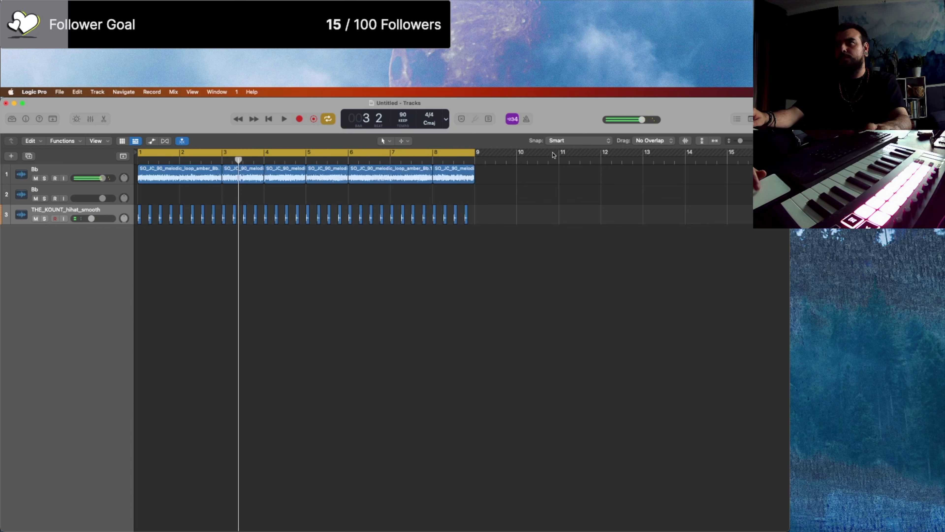
key("space")
Step: Add the samples JH3_hat_open_tape_vinyl_trick, JH3_kick_tape_vinyl_bust and JH3_snare_tape_vinyl_hiphop to separate new tracks within bars 1 and 2
key("ctrl+Up")
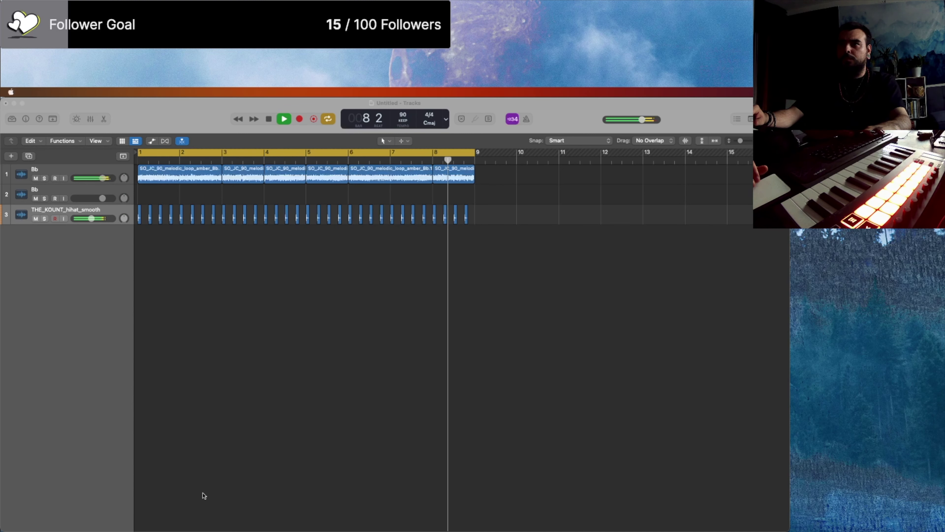
left_click_drag(203, 495, 205, 235)
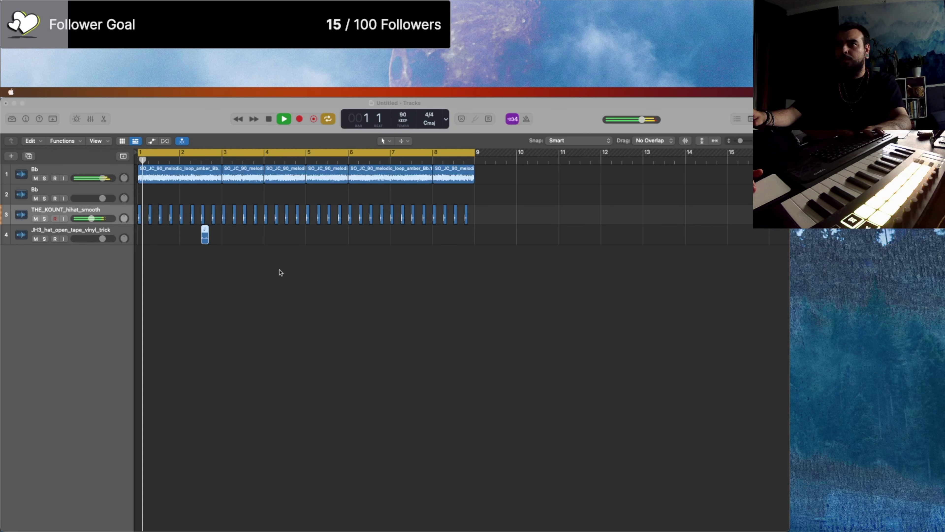
left_click_drag(209, 509, 215, 257)
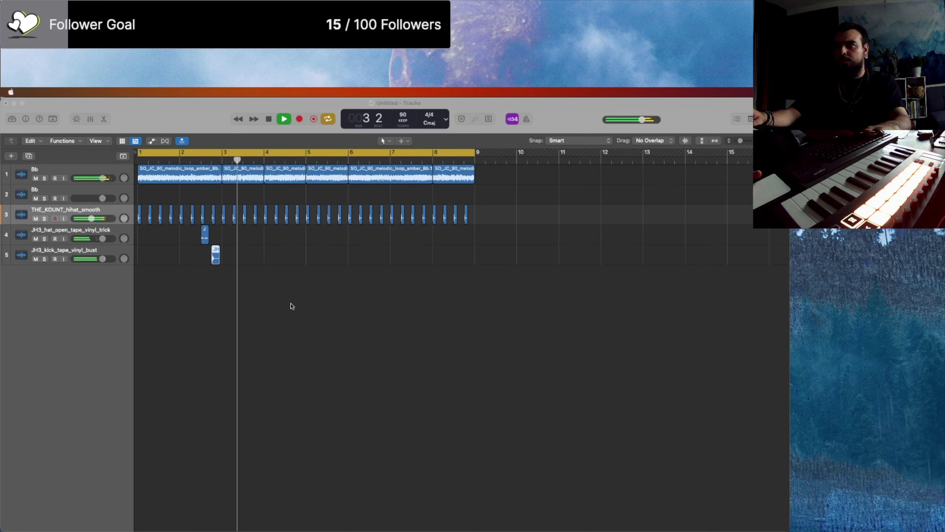
left_click_drag(163, 506, 165, 274)
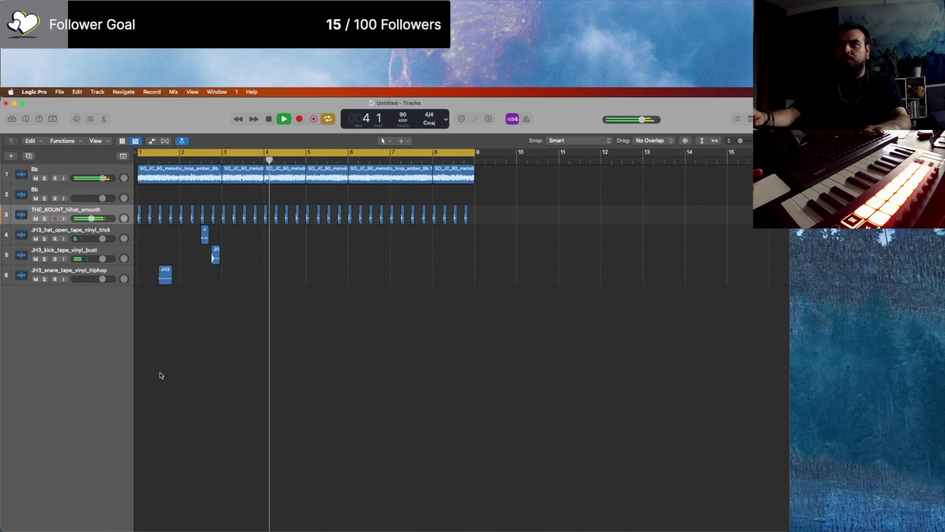
Step: Move the snare hit to beat 2 of bar 1 and play it with the loop
key("super+Right")
key("super+Right")
key("super+Right")
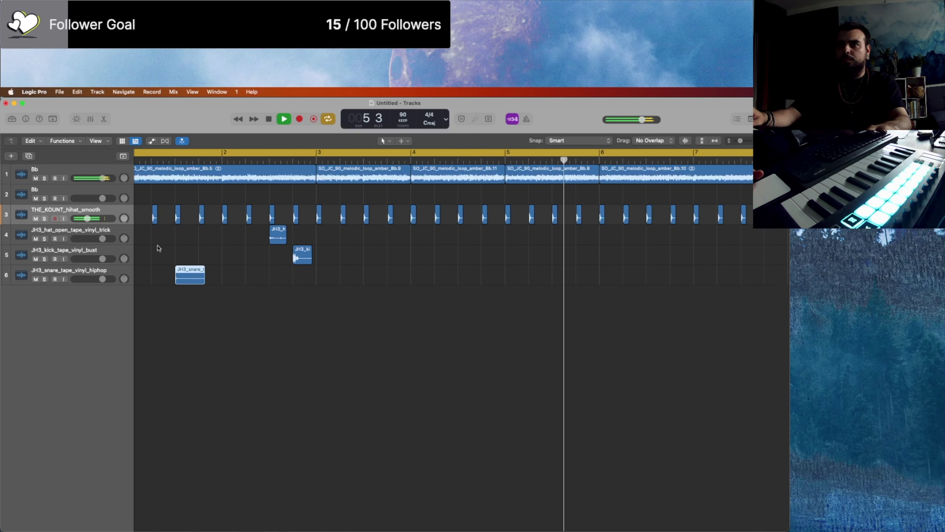
scroll(156, 247, "left", 2)
key("space")
left_click_drag(205, 281, 182, 281)
key("space")
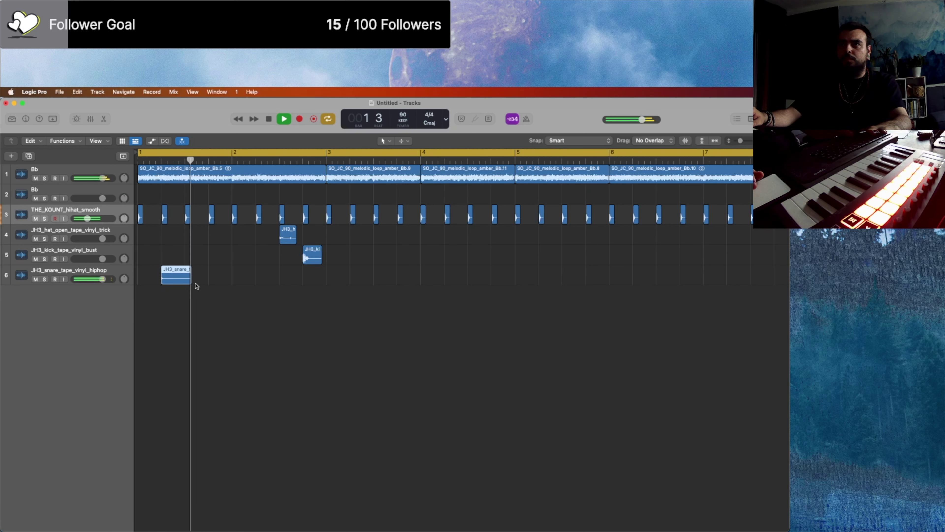
scroll(197, 286, "down", 5)
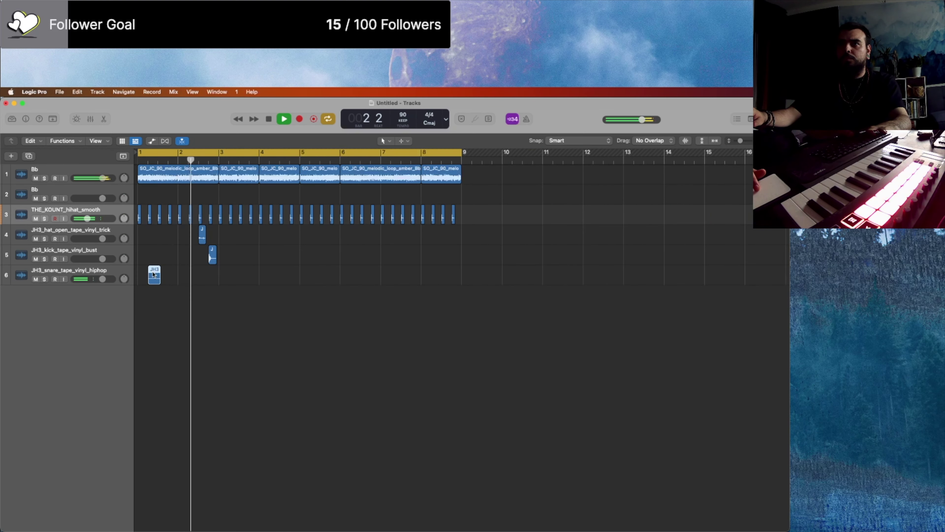
Step: Move the snare hit to beat 3 of bar 1 and listen to it with the loop
left_click_drag(153, 275, 163, 275)
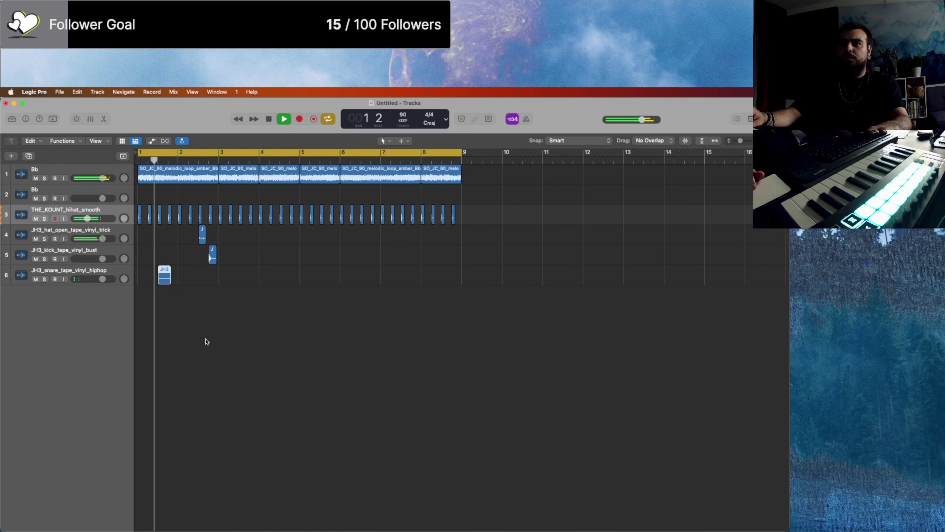
scroll(207, 342, "up", 5)
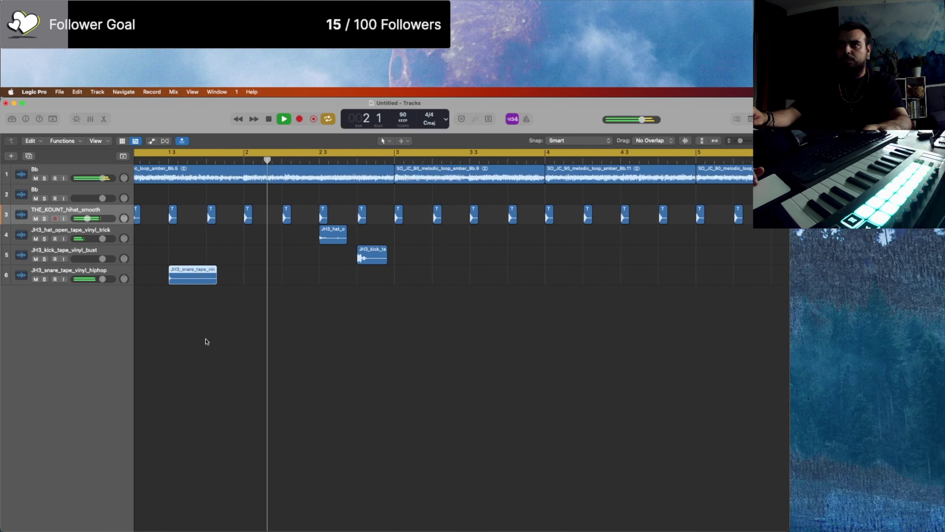
left_click(196, 274)
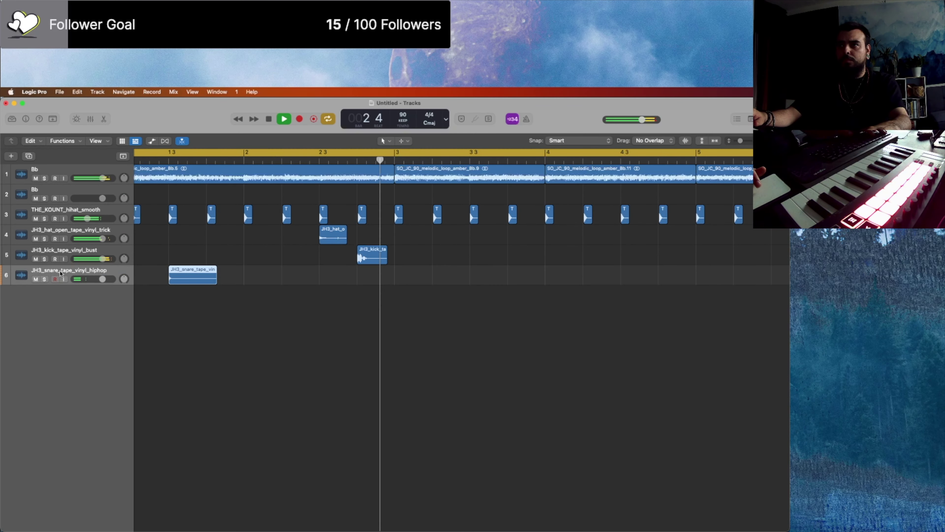
scroll(263, 300, "left", 10)
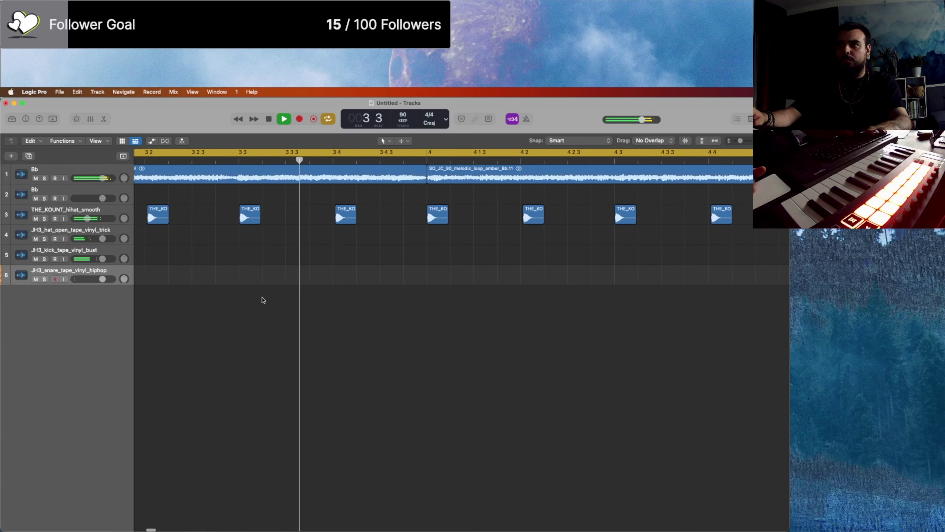
Step: Stop playback and delete the snare hit together with its track
key("space")
scroll(256, 298, "down", 4)
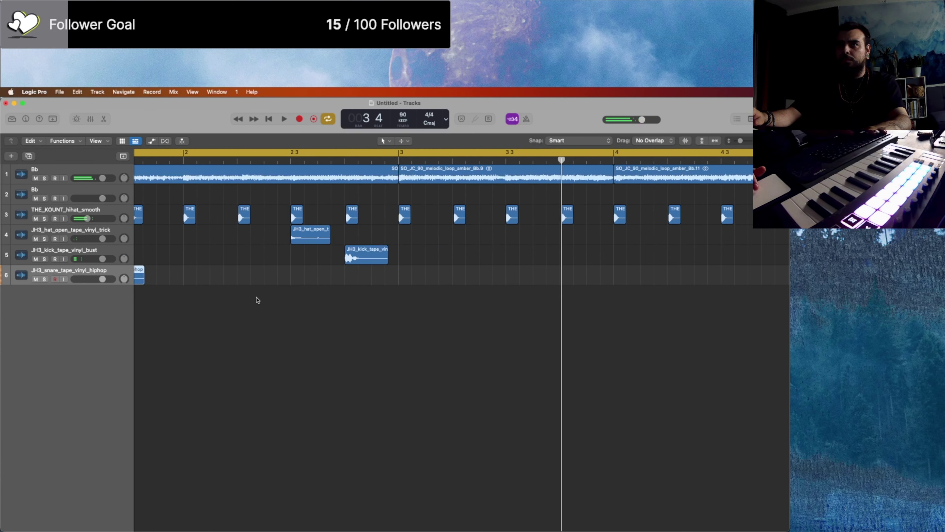
scroll(256, 298, "left", 5)
key("Delete")
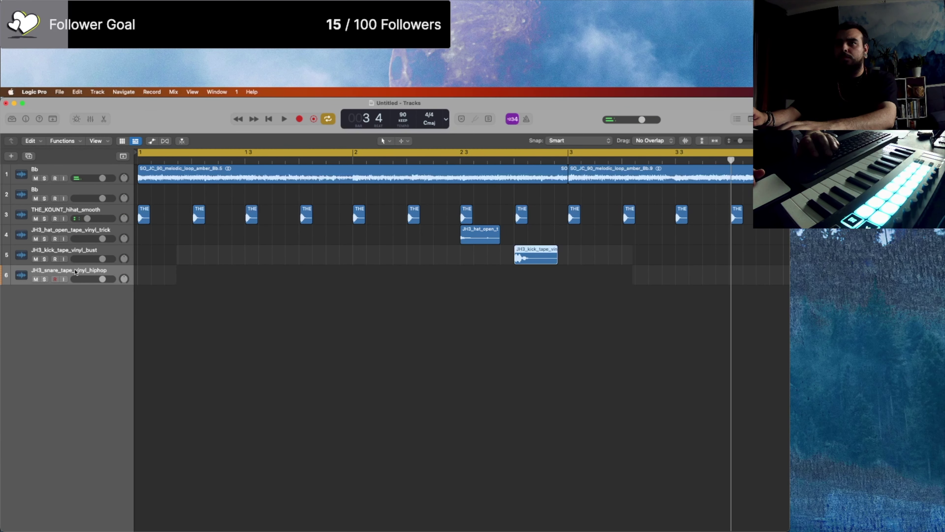
key("super+BackSpace")
Step: Copy the kick from beat 4 of bar 2 to the start of bar 1, and play from the beginning
scroll(519, 289, "down", 5)
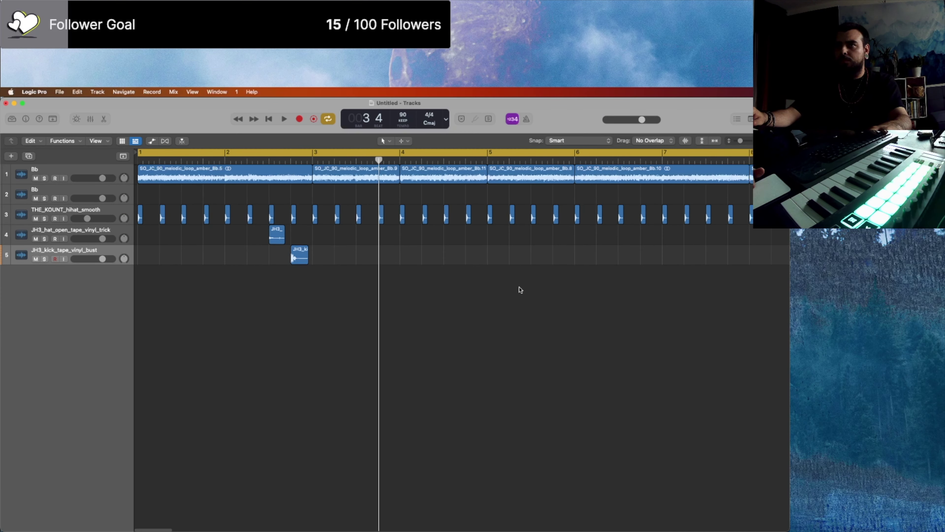
scroll(520, 289, "left", 2)
left_click_drag(298, 257, 146, 257)
key("Return")
key("space")
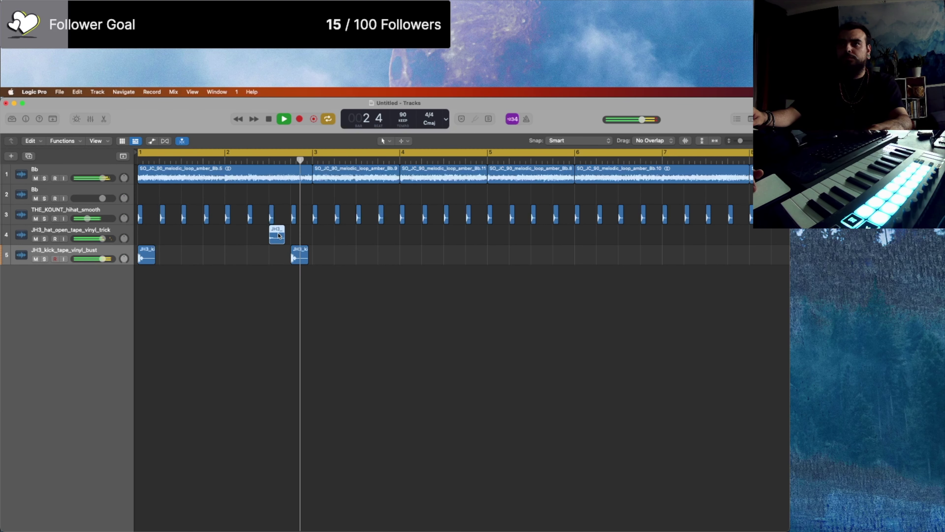
Step: Copy the open hat so each of bars 1 to 4 has one hit, and repeat the four hits across bars 5 to 8
left_click_drag(278, 235, 374, 233)
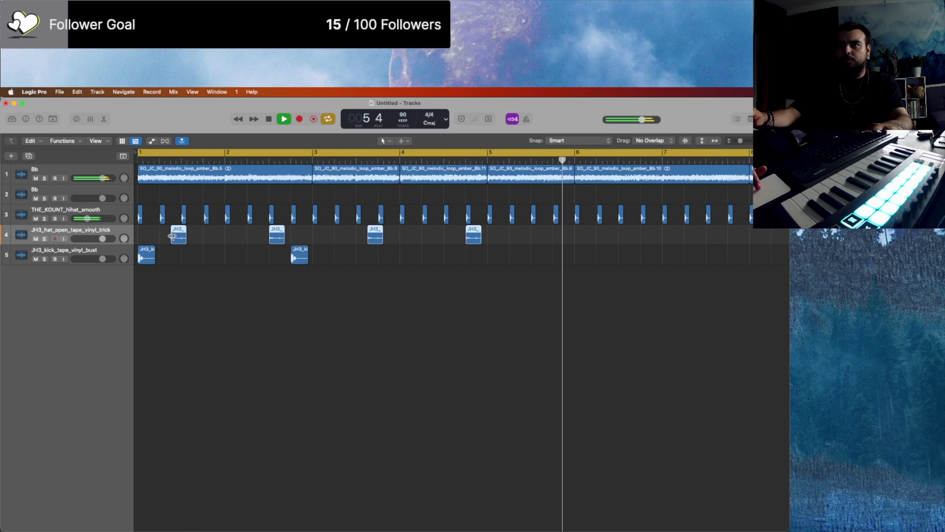
left_click_drag(173, 235, 528, 240)
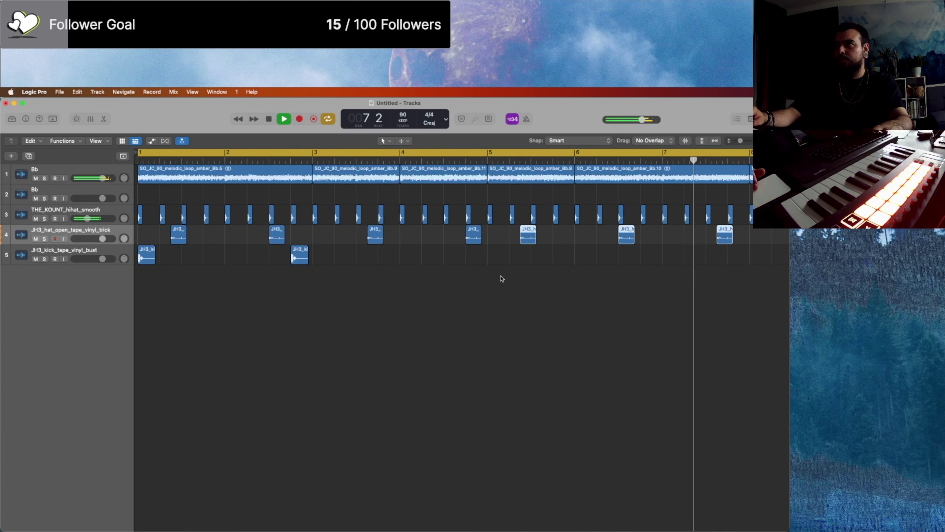
scroll(501, 279, "down", 5)
scroll(501, 278, "up", 2)
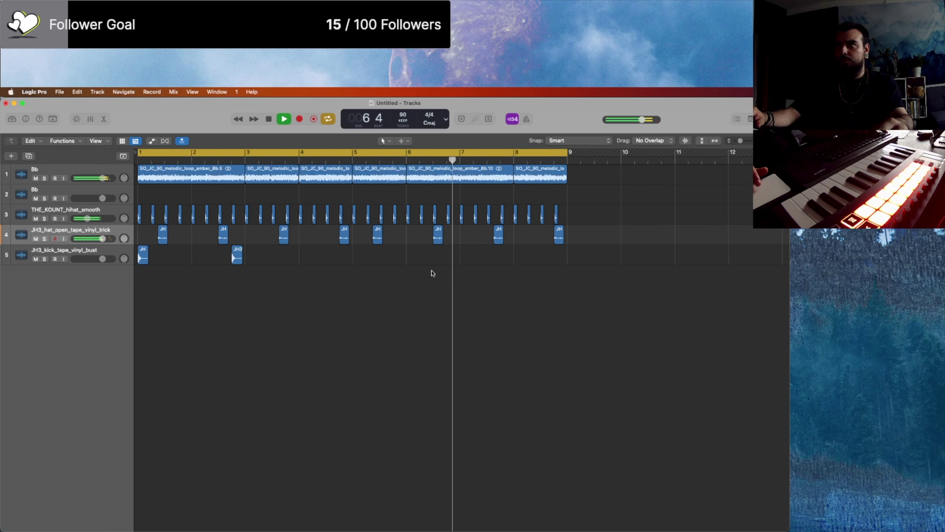
Step: Play the eight-bar loop and examine the open hat and kick placement up close from bar 1
key("super+s")
left_click(515, 373)
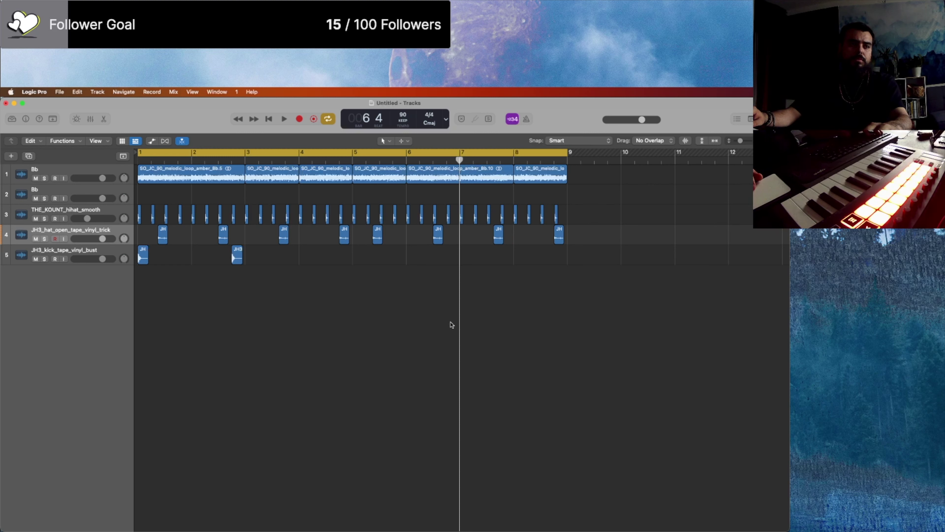
key("space")
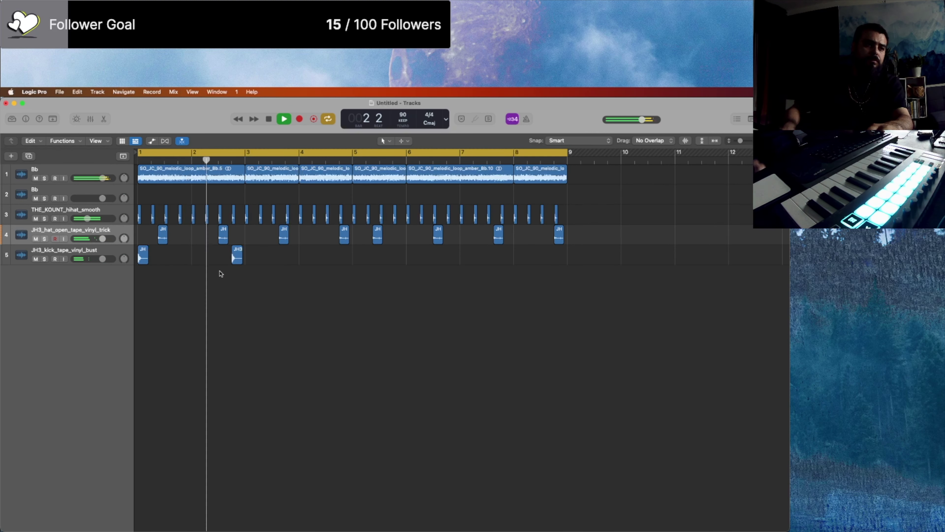
key("super+Right")
key("super+Right")
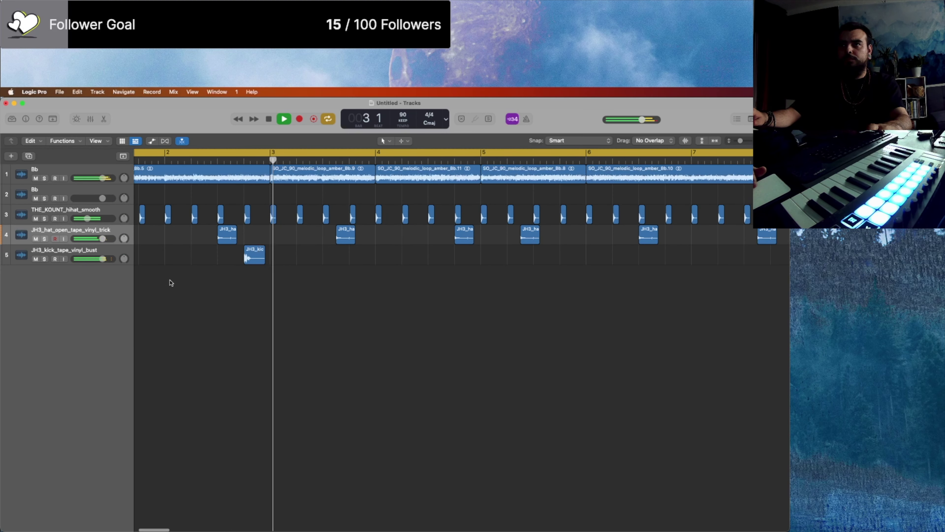
scroll(169, 283, "left", 3)
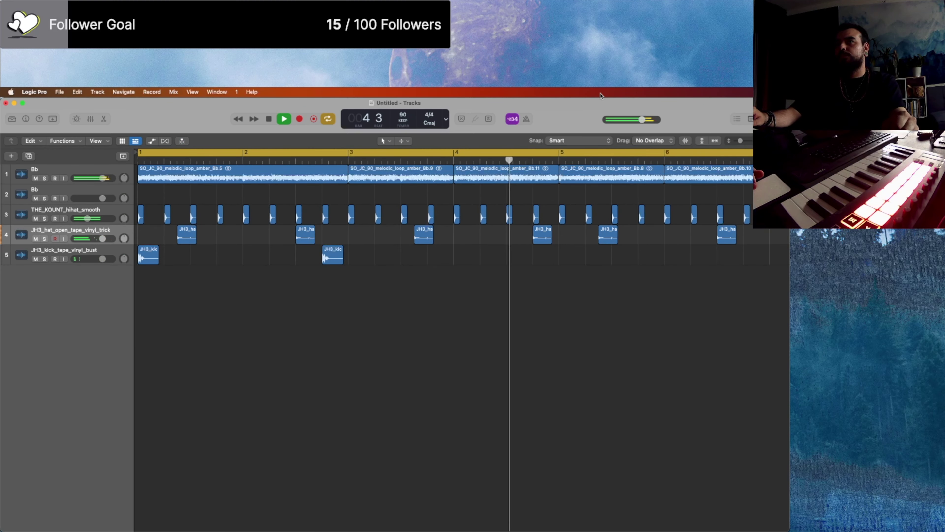
Step: Raise the closed hi-hat track's volume slightly, lower the open hat track's volume, and stop playback
key("super+Left")
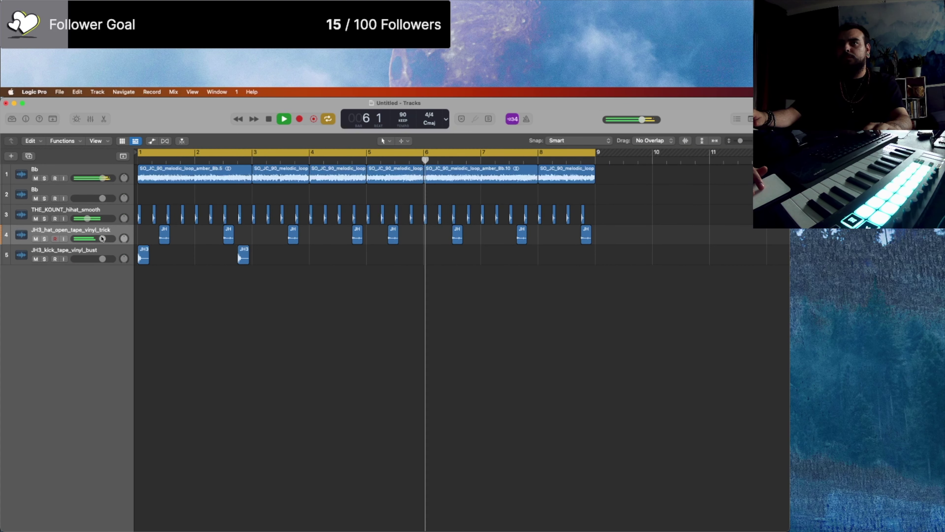
left_click_drag(87, 218, 102, 238)
left_click(46, 252)
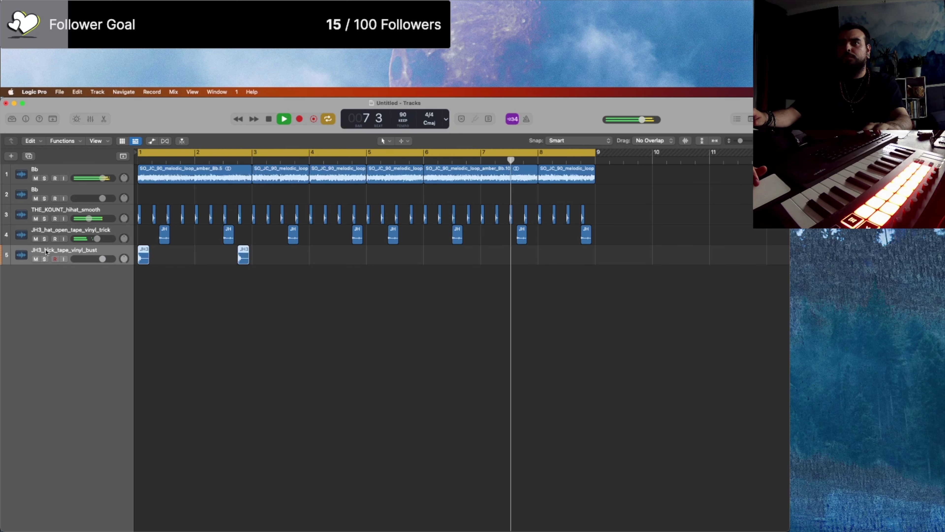
key("space")
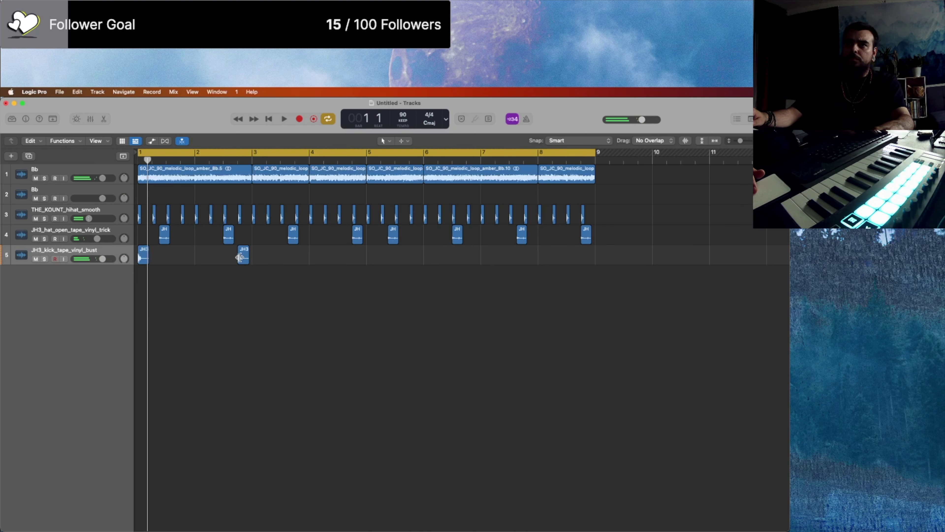
Step: Copy the opening kick to just after beat 3 of bar 1 and to the start of bar 2
scroll(171, 259, "up", 5)
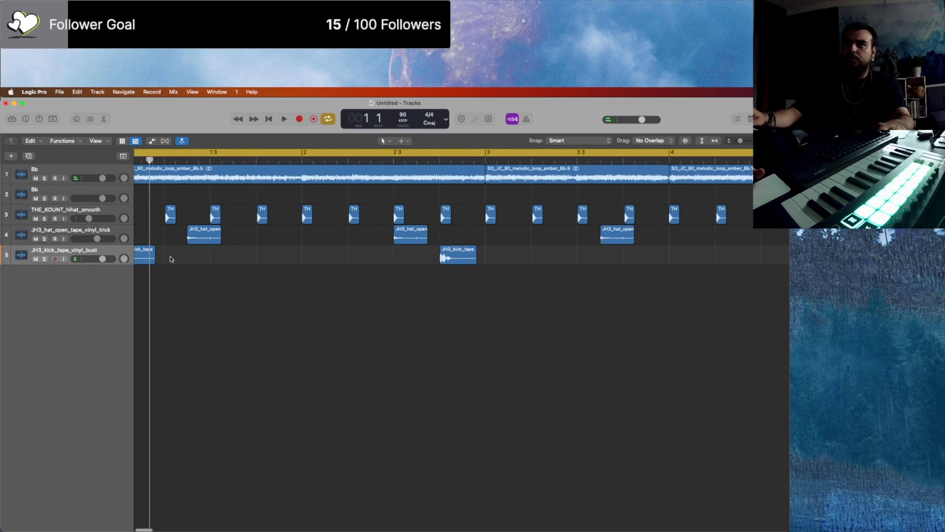
key("space")
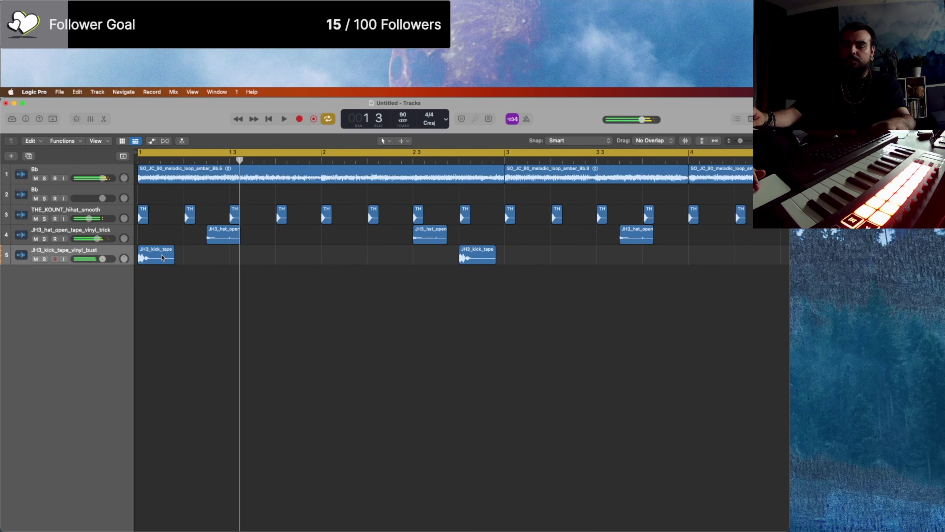
left_click_drag(163, 257, 266, 253)
key("space")
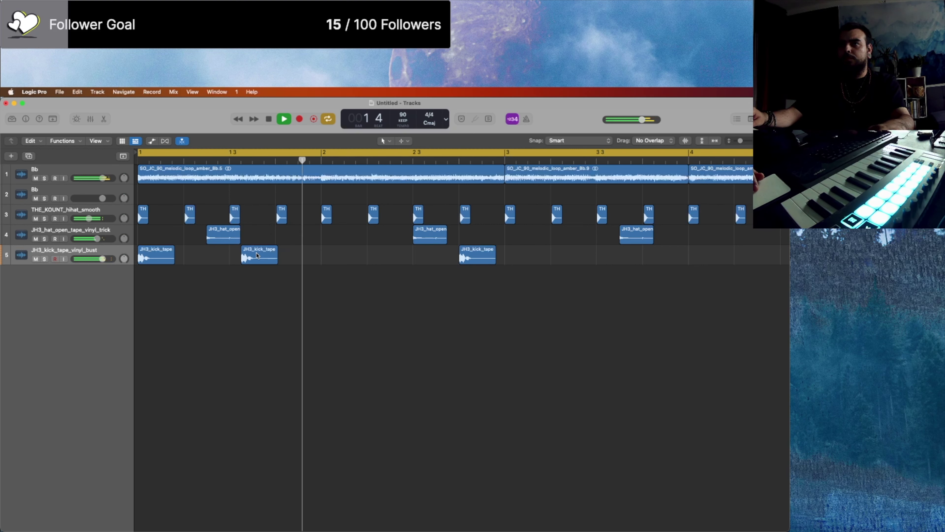
left_click_drag(257, 255, 337, 256)
key("super+s")
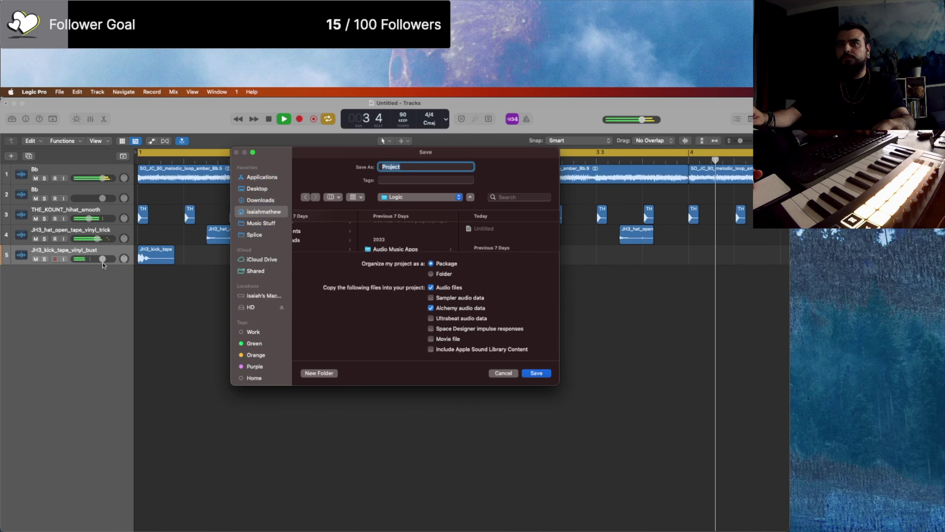
left_click(503, 373)
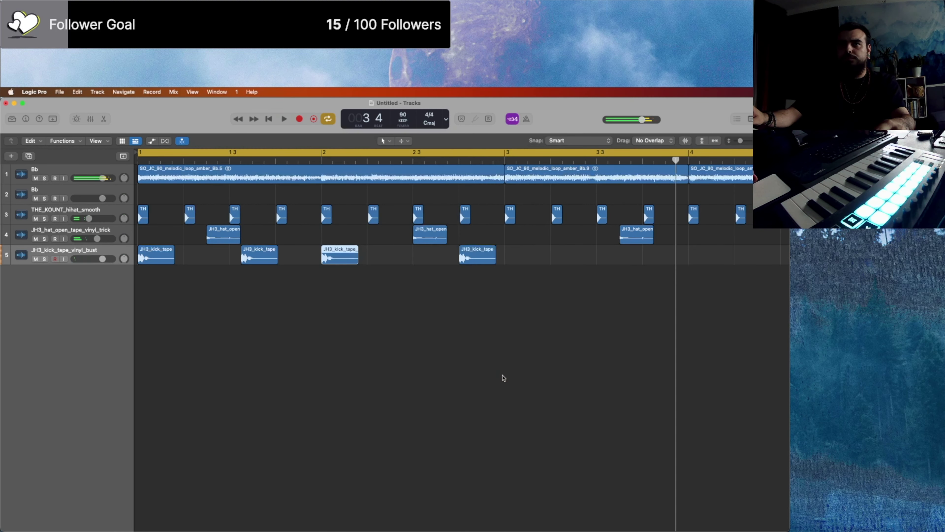
Step: Layer a quieter copy of the kick on a new audio track, just before the start of bar 2, and audition it
key("alt+super+a")
left_click_drag(327, 256, 328, 274)
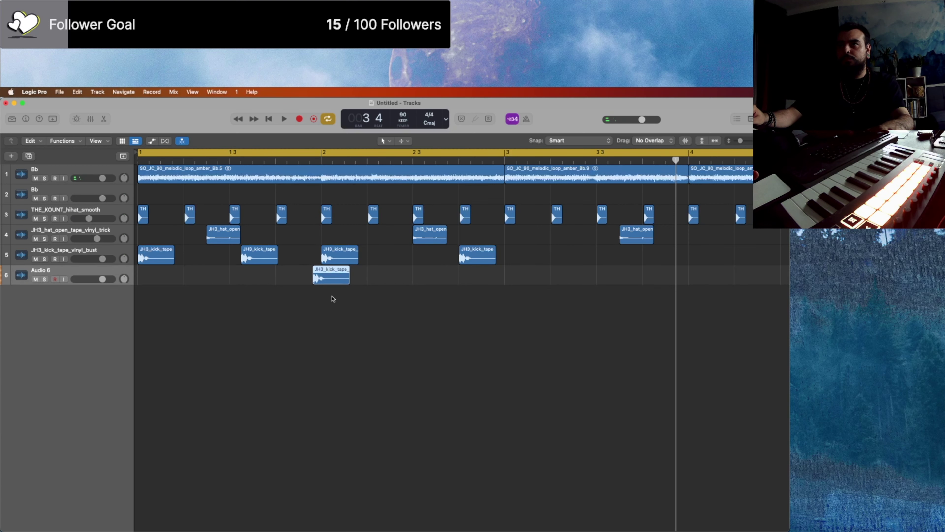
key("space")
left_click_drag(102, 279, 94, 279)
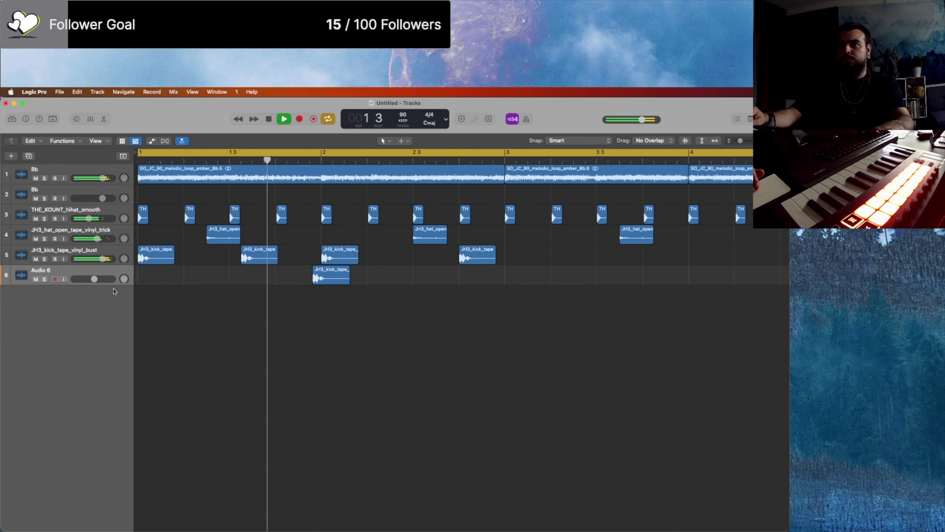
key("space")
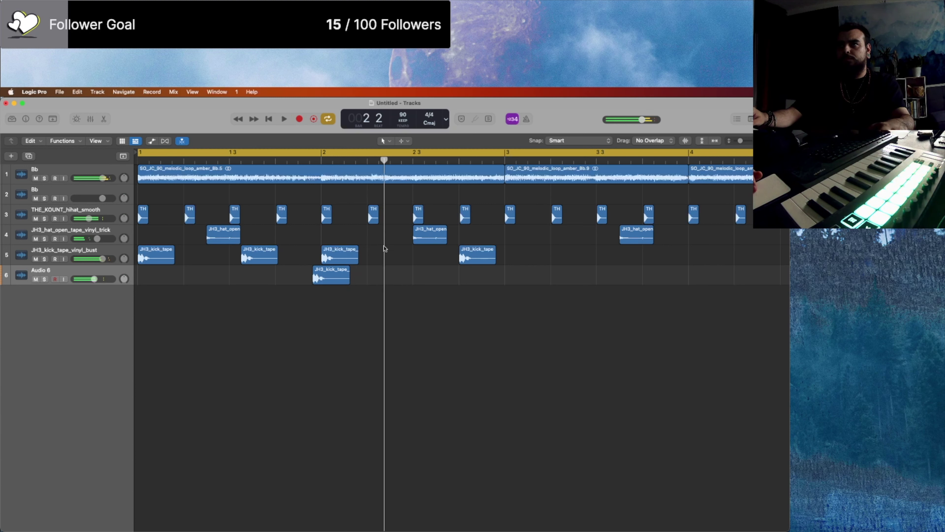
Step: Copy the kick at the start of bar 2 to just before beat 2 of that bar, and play the loop
left_click_drag(358, 254, 358, 254)
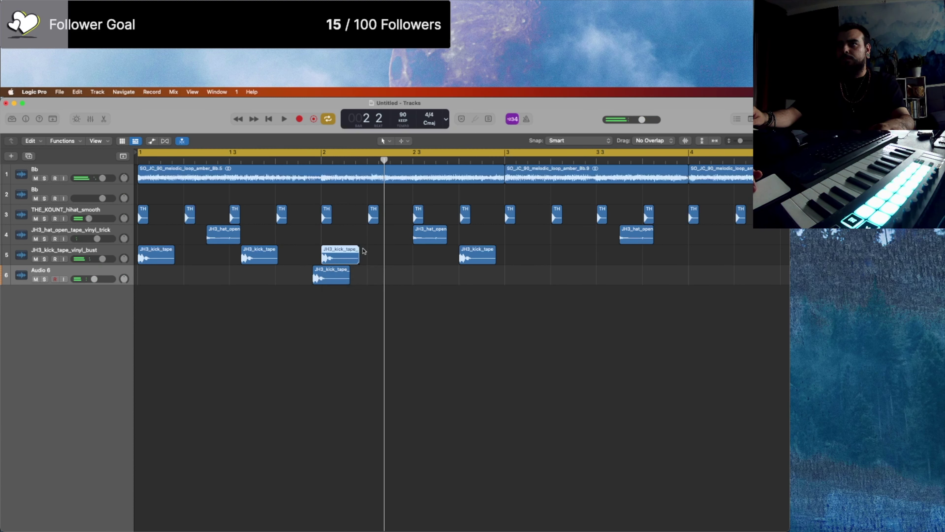
left_click_drag(340, 253, 378, 277)
key("space")
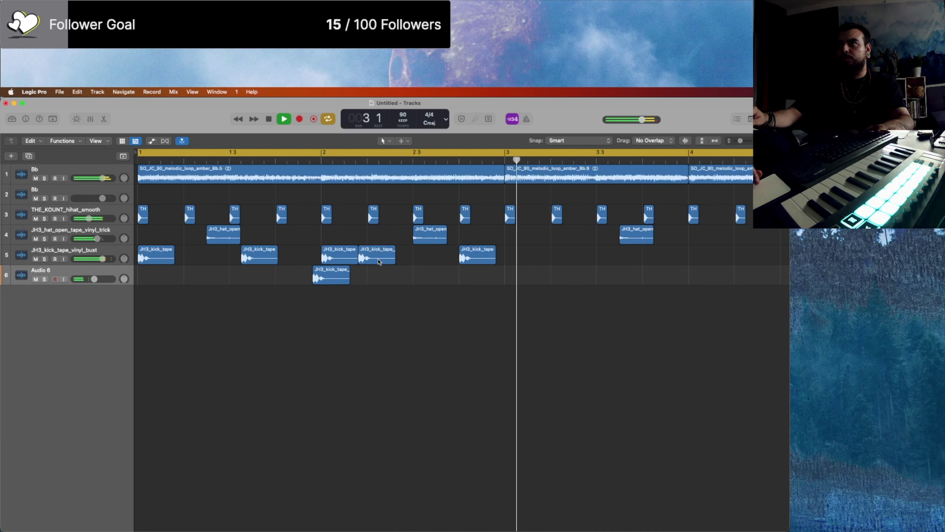
Step: Add the JH3_snare_dry_tape_vinyl_boombap sample from the sample browser on a new track at beat 3 of bar 1
key("super+Left")
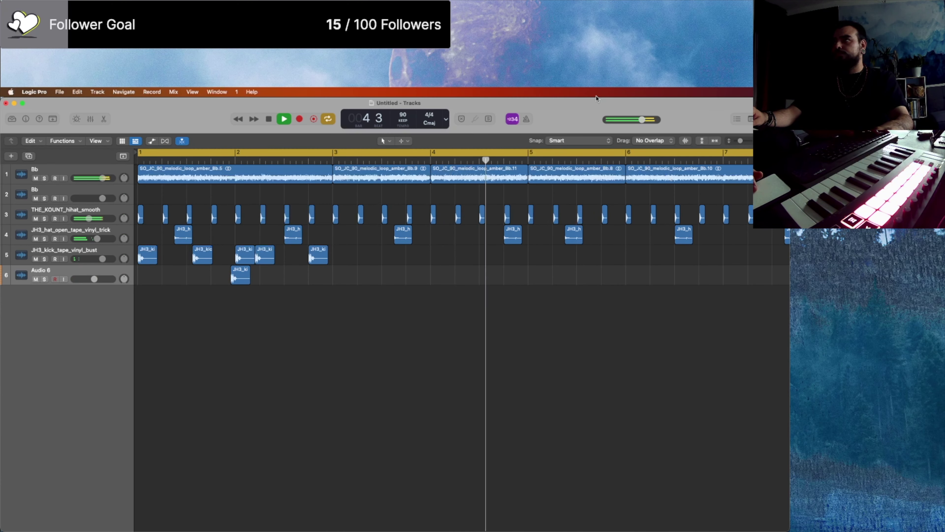
key("ctrl+Up")
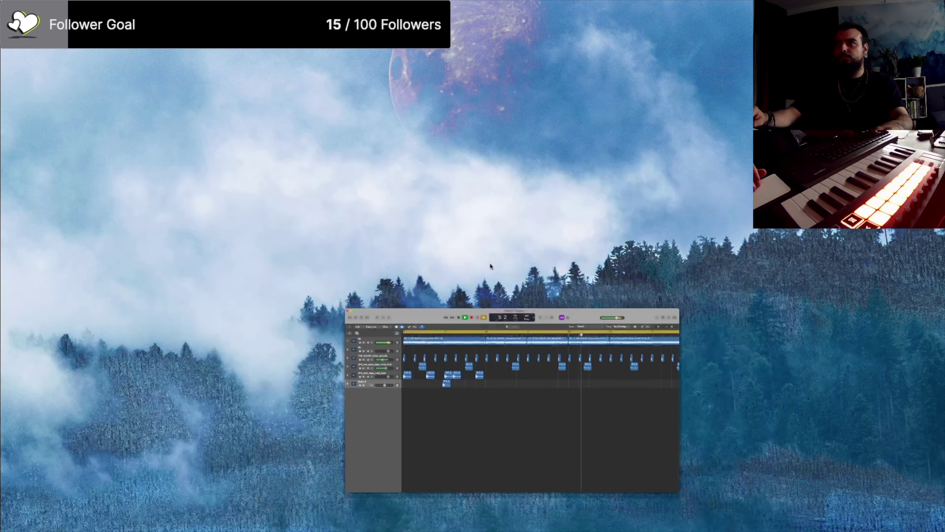
key("ctrl+super+f")
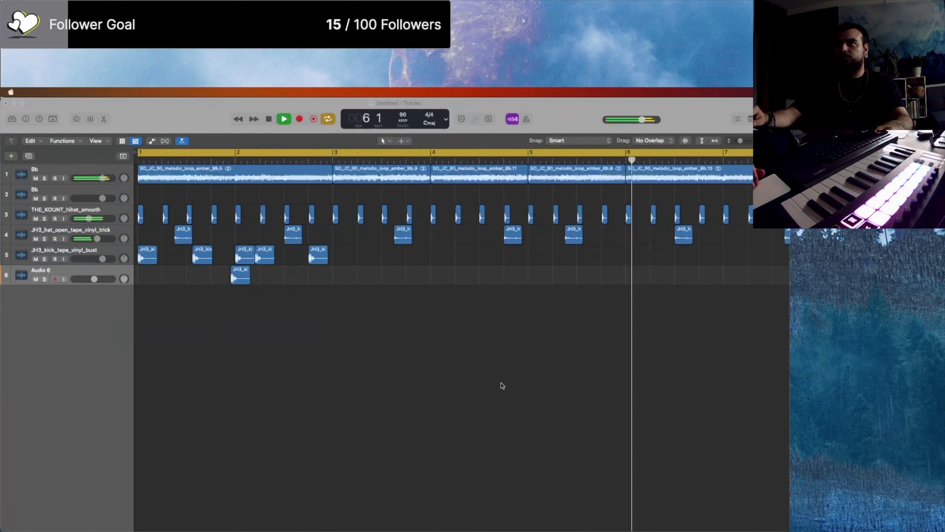
key("ctrl+super+f")
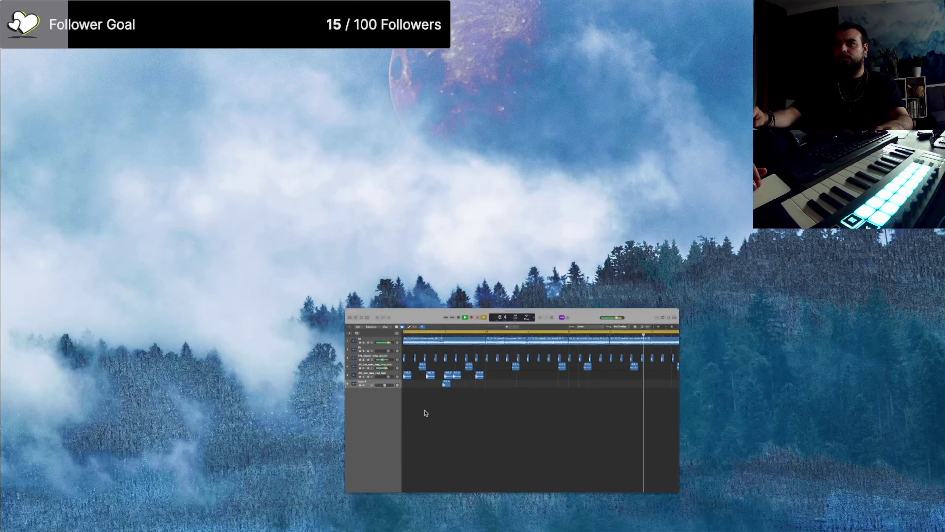
key("ctrl+super+f")
key("super+Tab")
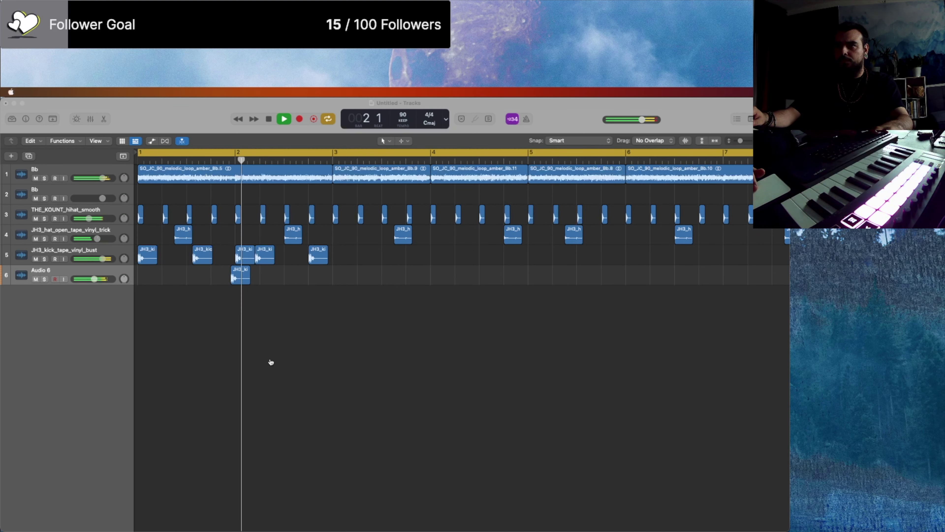
left_click_drag(319, 358, 186, 515)
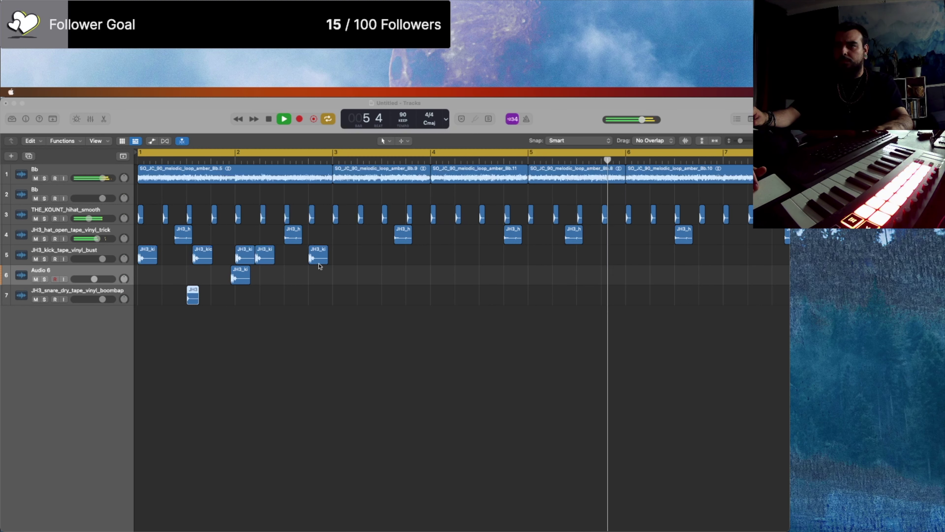
left_click(181, 505)
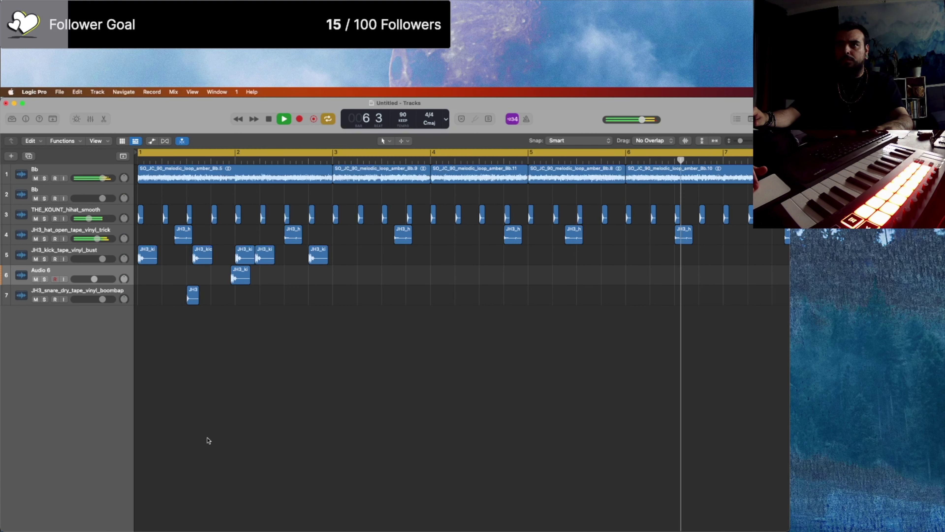
Step: Stop playback and move the layered kick on the Audio 6 track to beat 3 of bar 1, over the snare
key("space")
left_click_drag(240, 274, 194, 275)
scroll(194, 275, "up", 5)
scroll(194, 273, "up", 5)
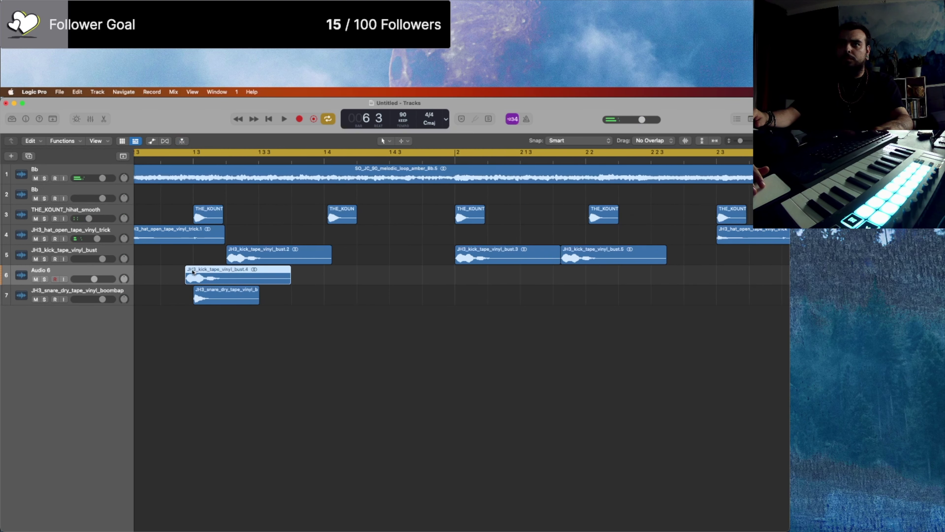
Step: Shift the snare slightly ahead of beat 3 in bar 1 and audition it from the start of the loop
left_click_drag(248, 282, 269, 298)
scroll(278, 299, "up", 3)
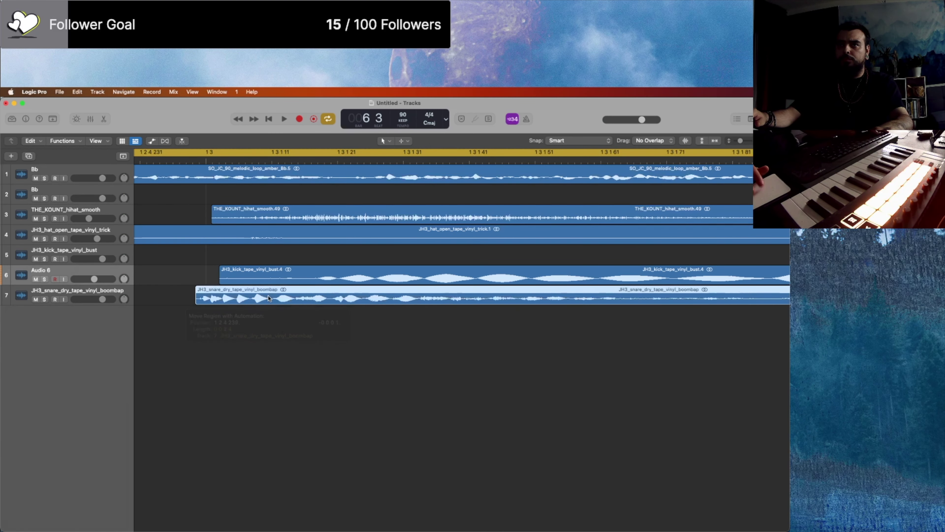
scroll(260, 298, "down", 2)
scroll(247, 296, "down", 4)
key("space")
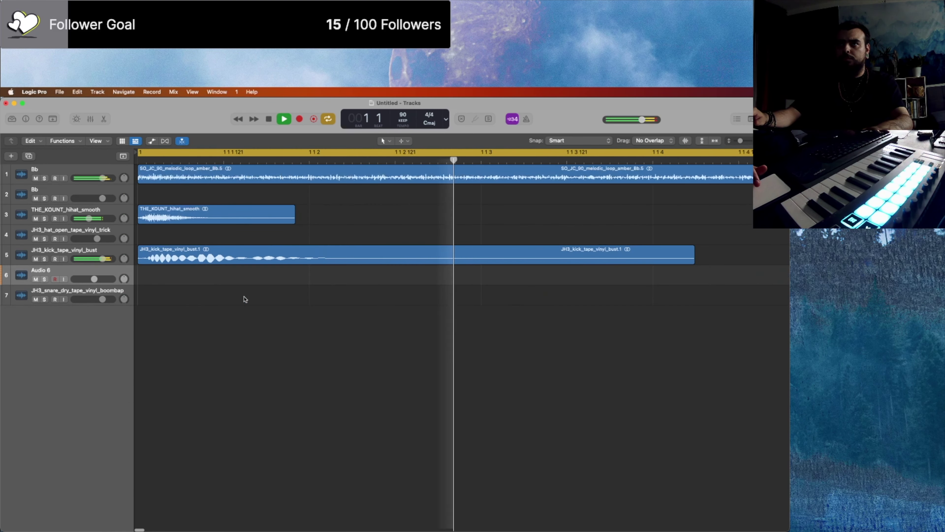
scroll(244, 299, "down", 4)
key("space")
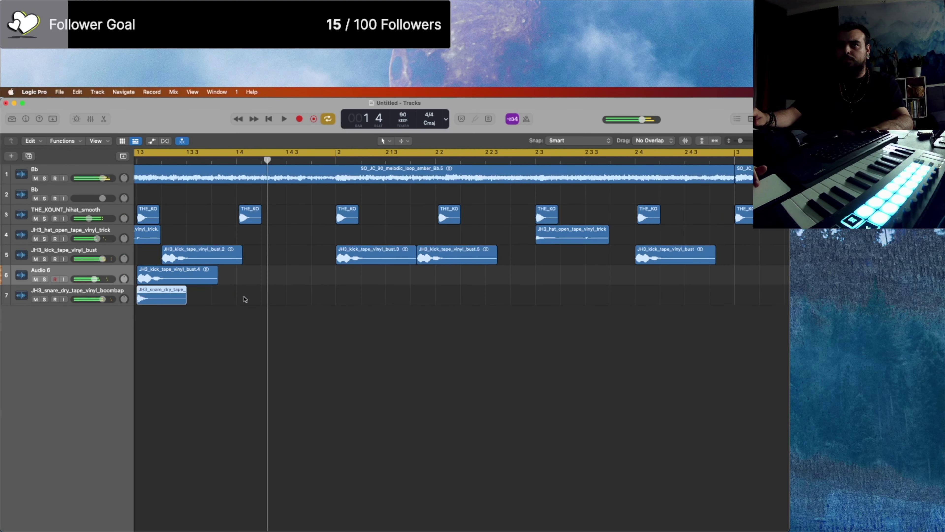
Step: Delete the layered kick together with its Audio 6 track
scroll(244, 299, "left", 4)
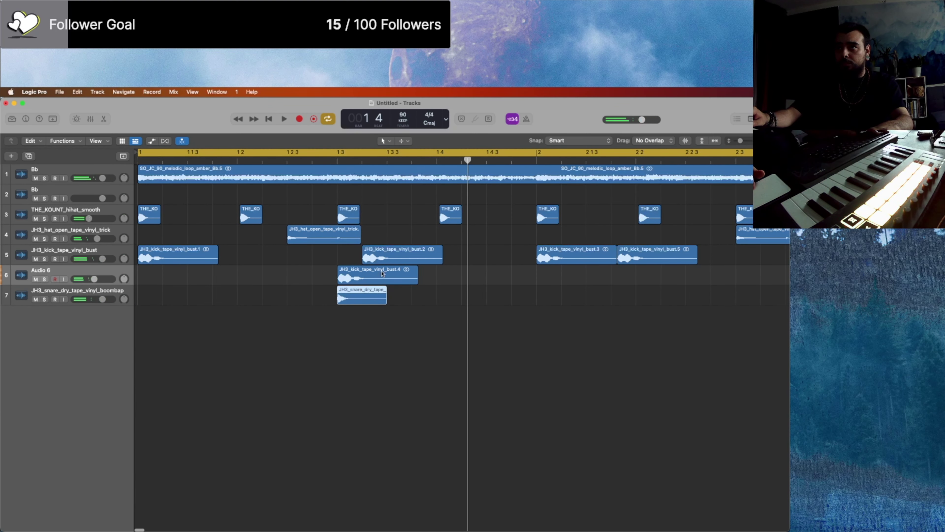
left_click_drag(364, 274, 164, 276)
key("BackSpace")
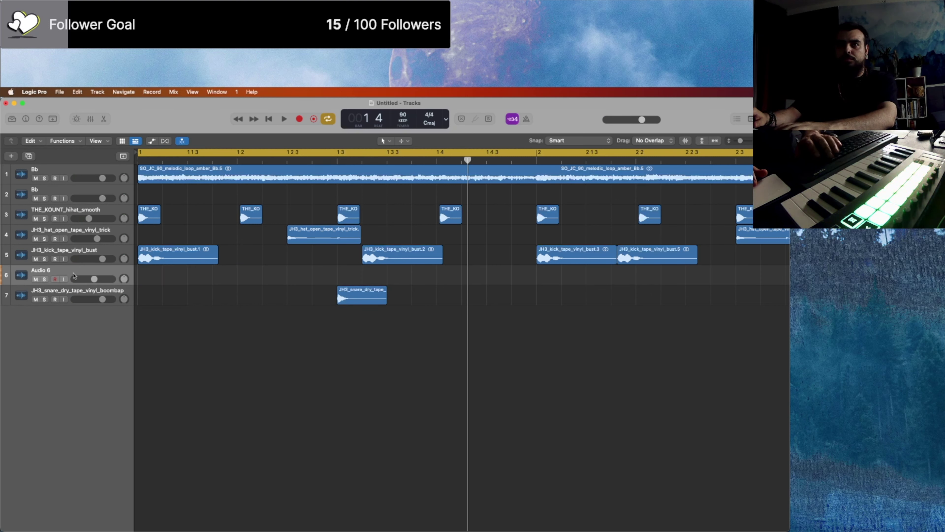
key("super+BackSpace")
Step: Play the loop to judge the snare against the kicks and hats, and stop with all eight bars in view
key("space")
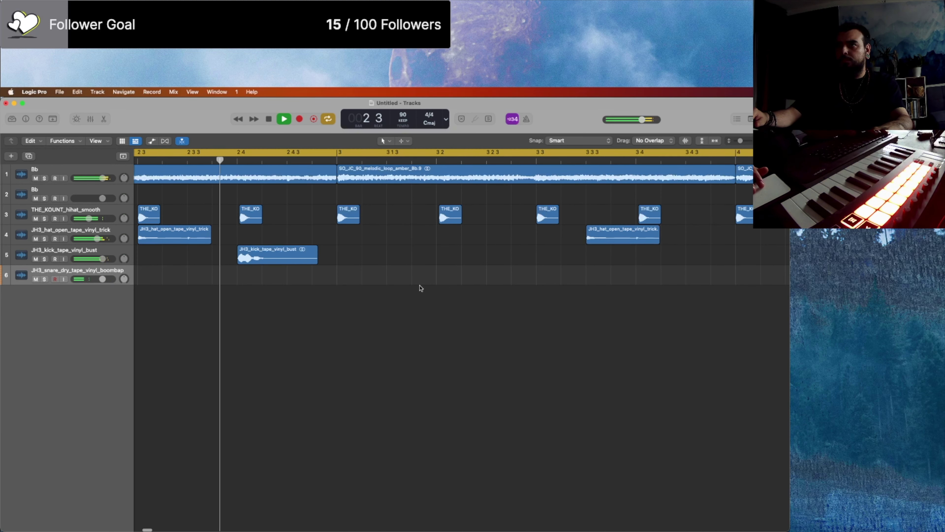
key("super+Left")
key("super+Left")
key("ctrl+Up")
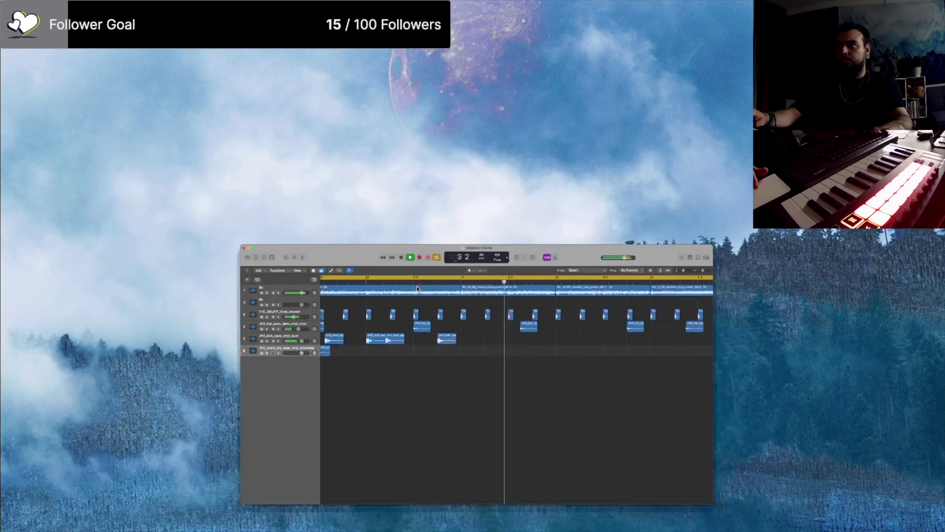
left_click(213, 286)
key("ctrl+super+f")
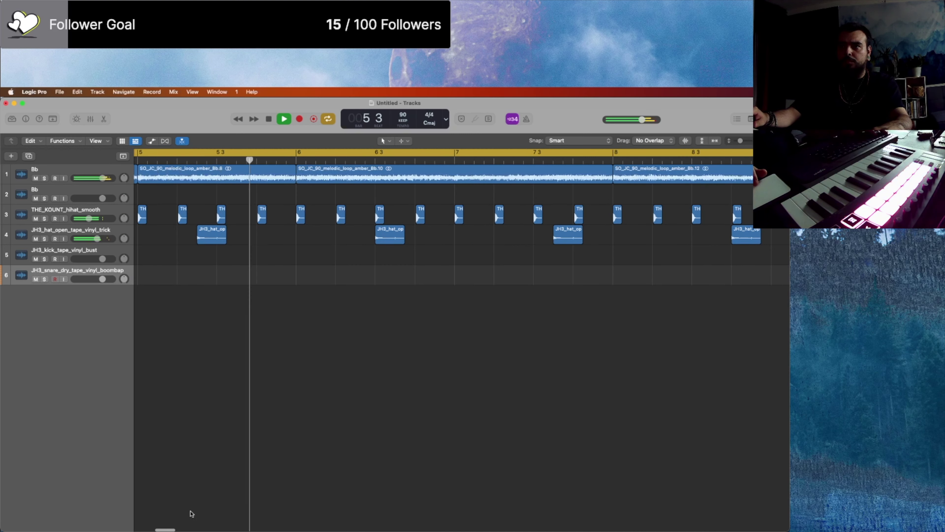
key("space")
key("z")
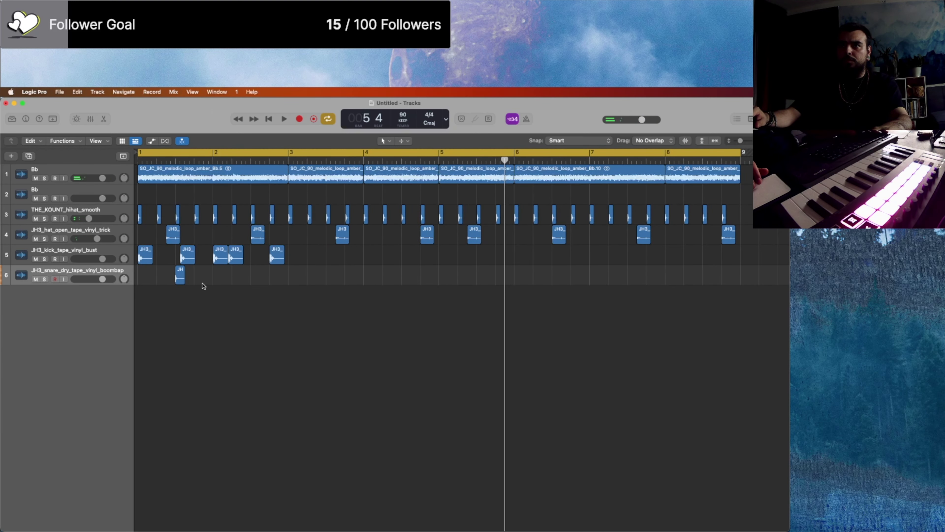
Step: Add the SHH_snare_dry_murky sample from the sample browser on a new track just after beat 2 of bar 1
key("ctrl+Up")
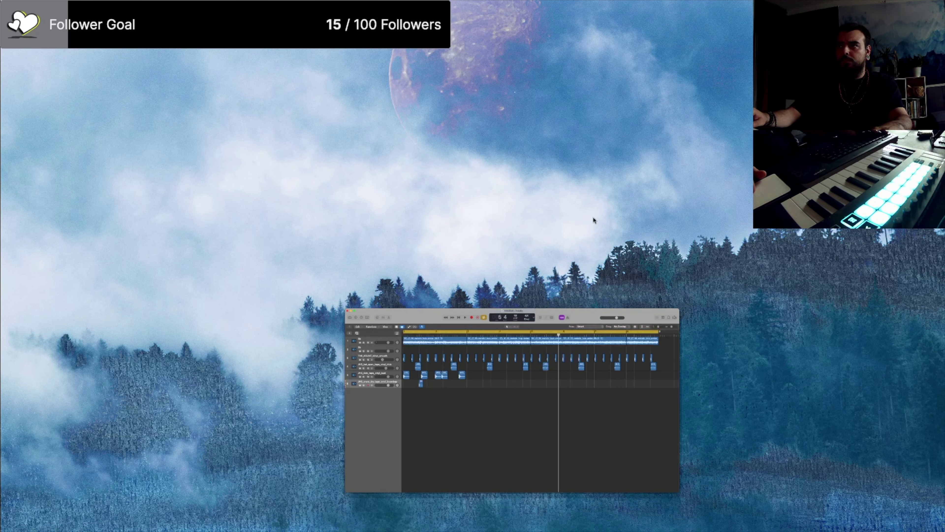
key("ctrl+super+f")
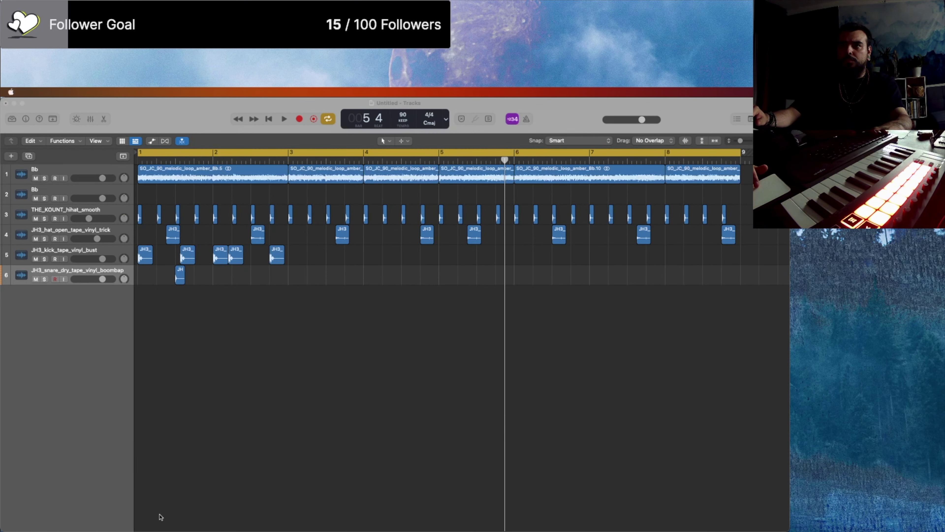
key("ctrl+super+f")
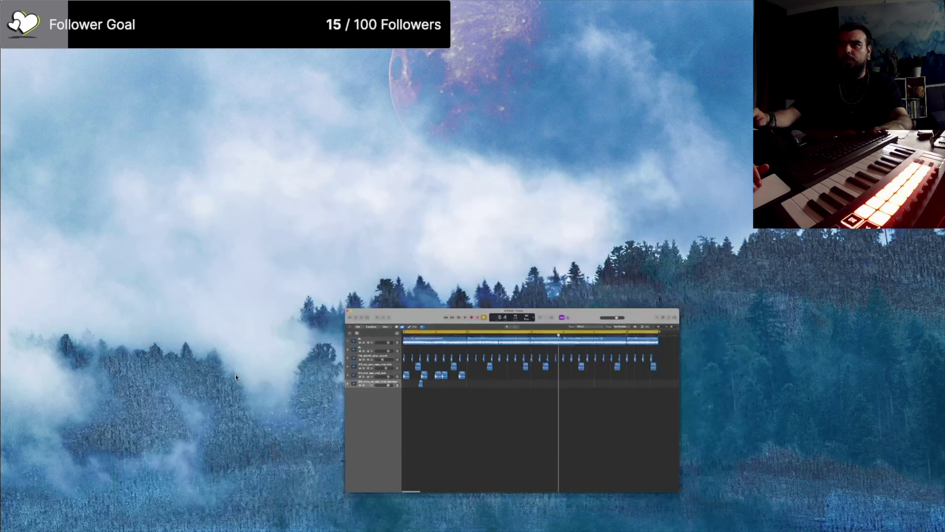
key("ctrl+super+f")
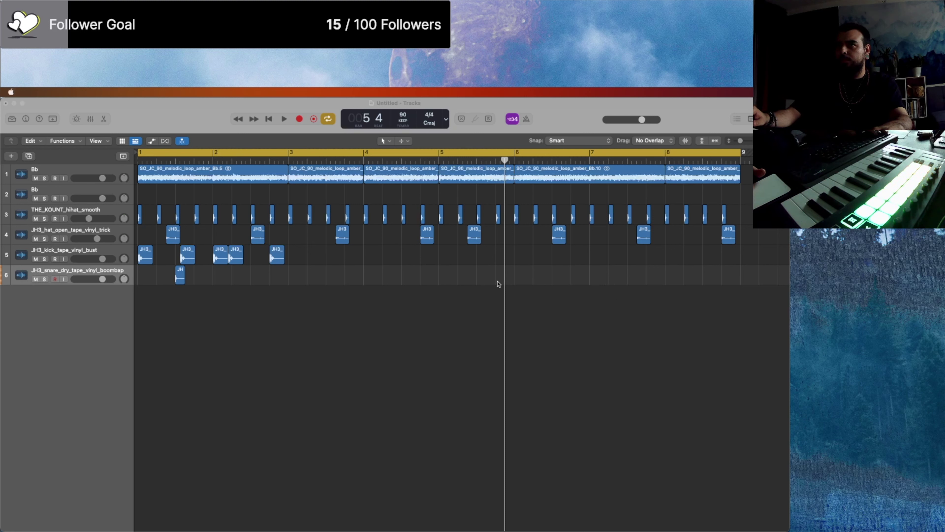
left_click_drag(319, 303, 170, 508)
scroll(180, 293, "up", 5)
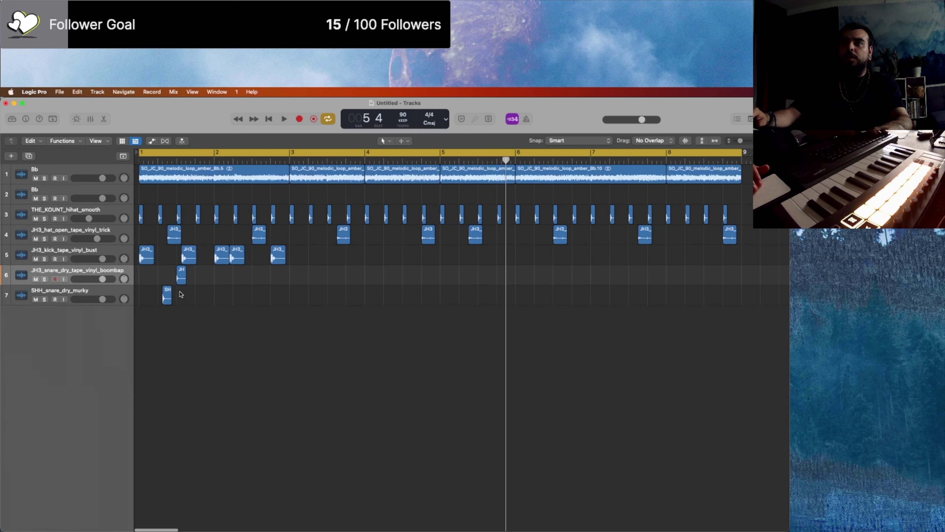
Step: Move the SHH_snare_dry_murky region to beat 3 of bar 1, directly beneath the boombap snare
scroll(182, 293, "left", 5)
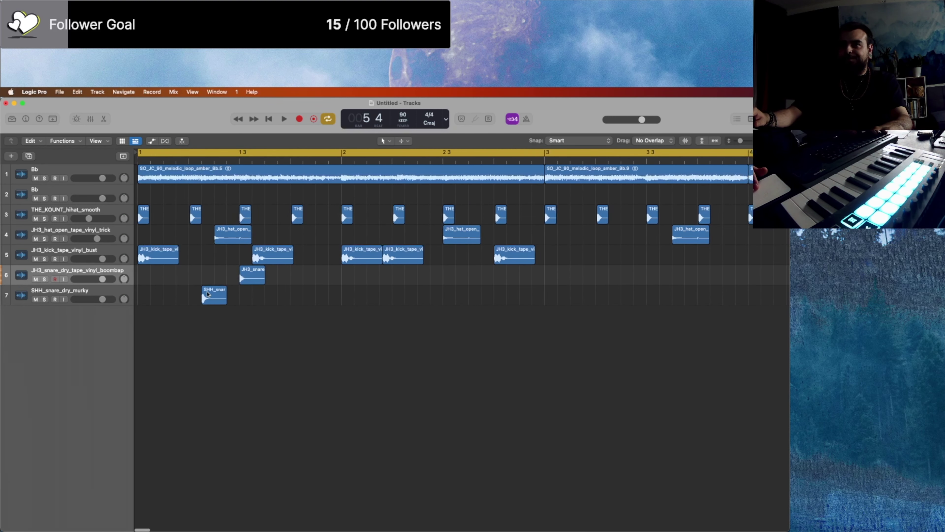
left_click_drag(209, 296, 306, 299)
key("super+Right")
key("super+Right")
key("super+Right")
key("super+Right")
key("super+Left")
key("super+Left")
key("super+Left")
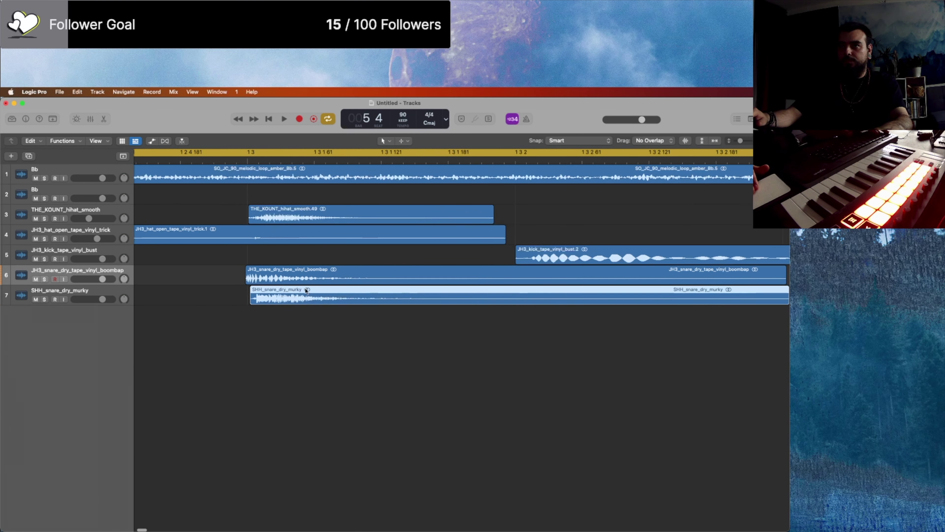
Step: Play the loop and lower the volumes of the boombap and murky snare tracks to balance the layers
key("space")
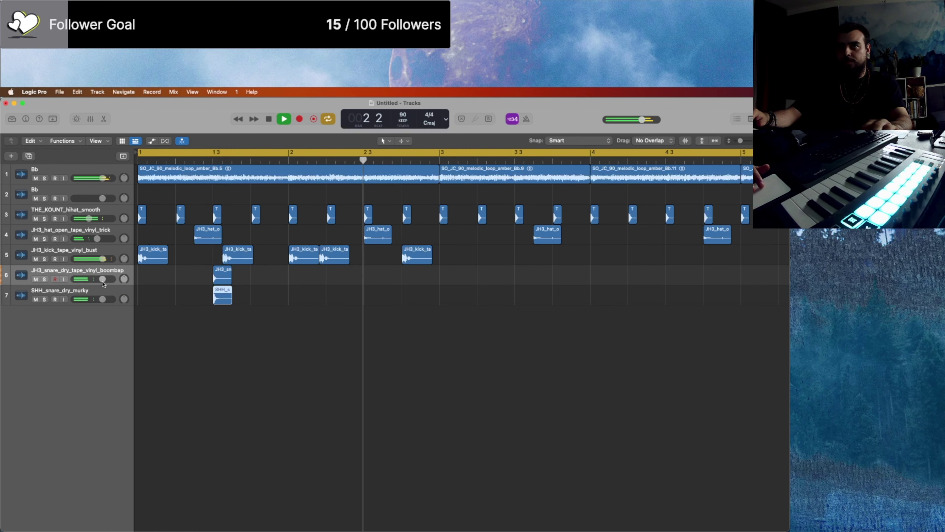
left_click_drag(103, 281, 95, 299)
key("space")
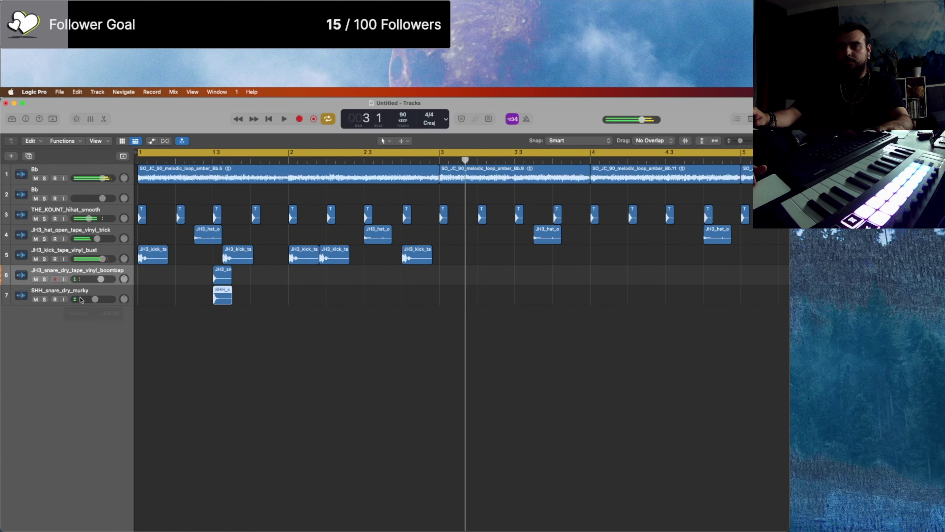
key("Return")
key("space")
key("super+Right")
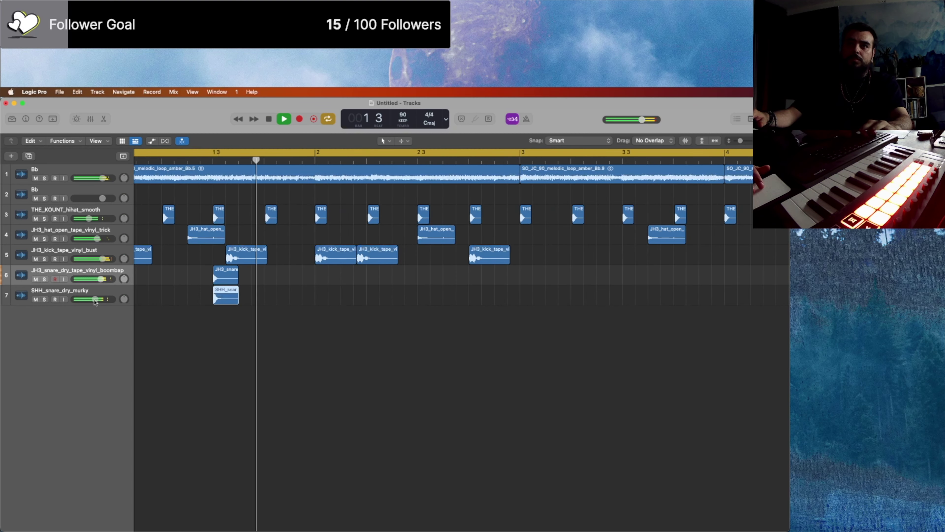
Step: Solo the JH3_snare_dry_tape_vinyl_boombap track and audition it from the start of the loop
left_click(45, 279)
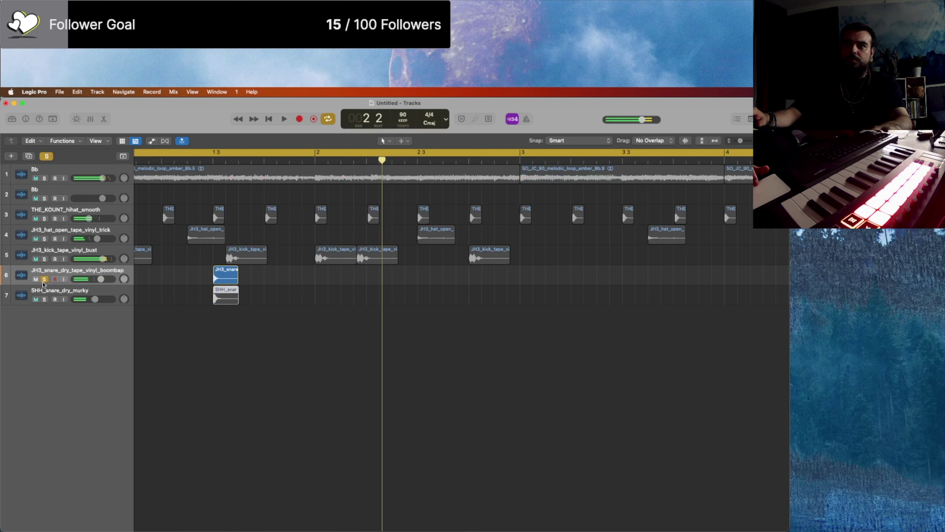
key("Return")
key("space")
key("space")
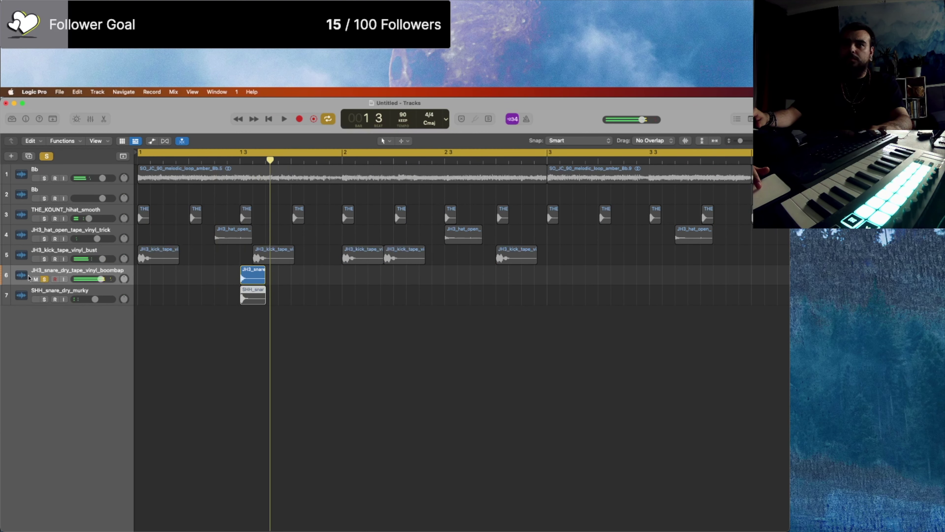
Step: Delete the boombap snare together with its track, and replay the loop with only the murky snare
left_click(56, 271)
key("BackSpace")
key("super+BackSpace")
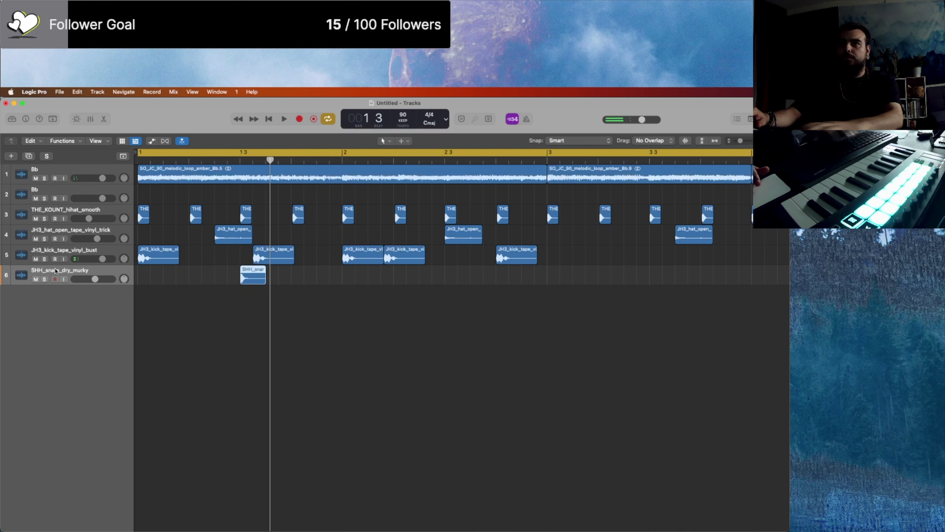
left_click(155, 301)
key("space")
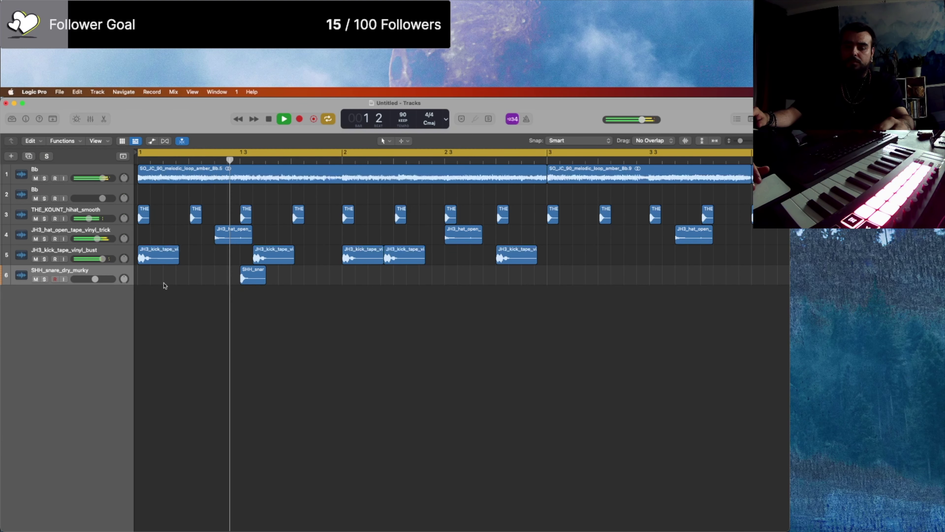
Step: Add the TBG_snare_mean_business sample from the sample browser on a new track near beat 3 of bar 1
key("super+s")
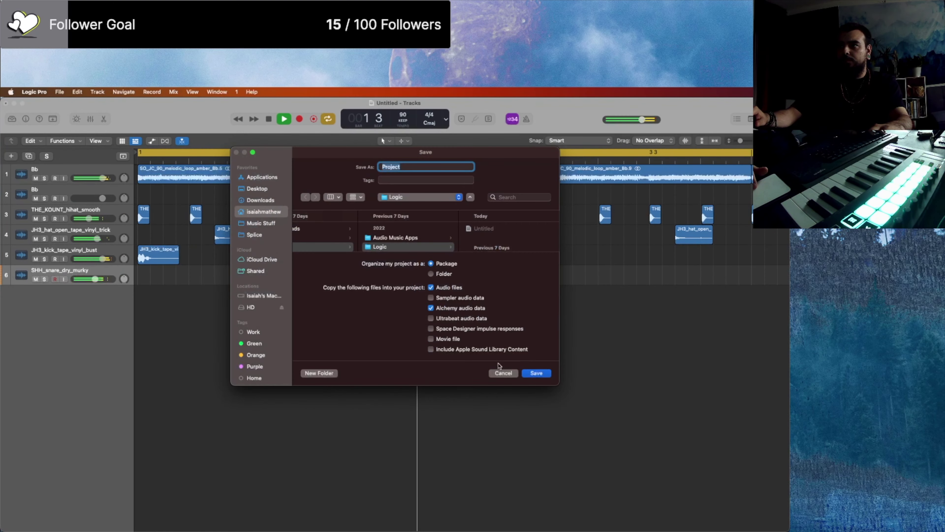
left_click(498, 373)
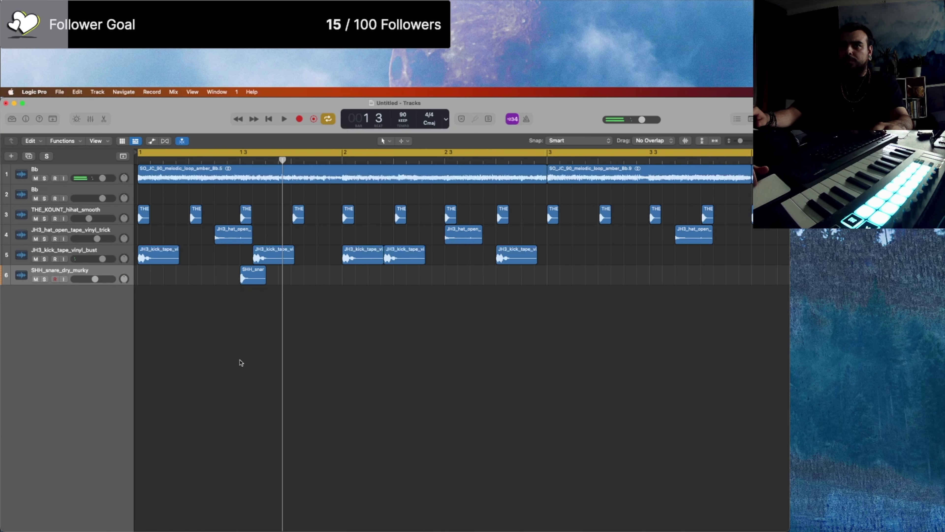
key("ctrl+Up")
left_click(188, 391)
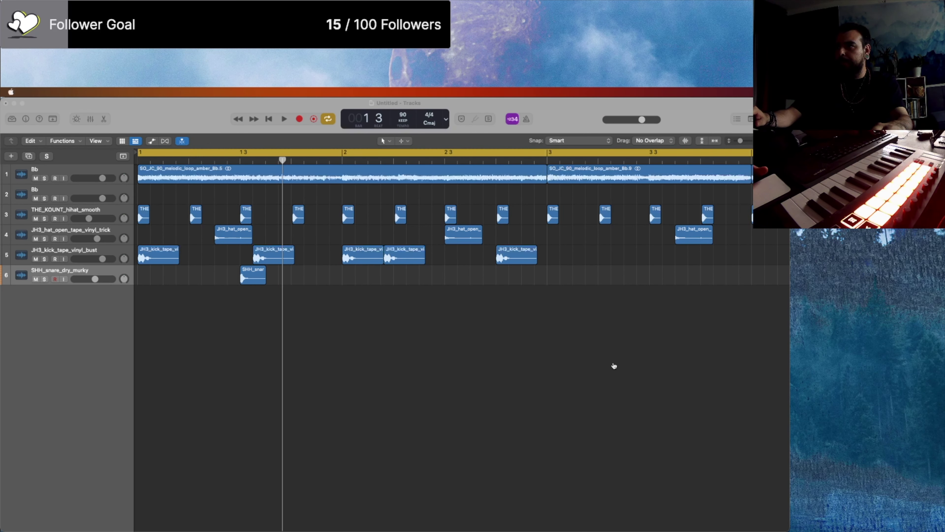
left_click_drag(305, 365, 177, 513)
left_click_drag(201, 287, 267, 292)
Step: Play the loop with the layered snares and lower the TBG_snare_mean_business track's volume
key("space")
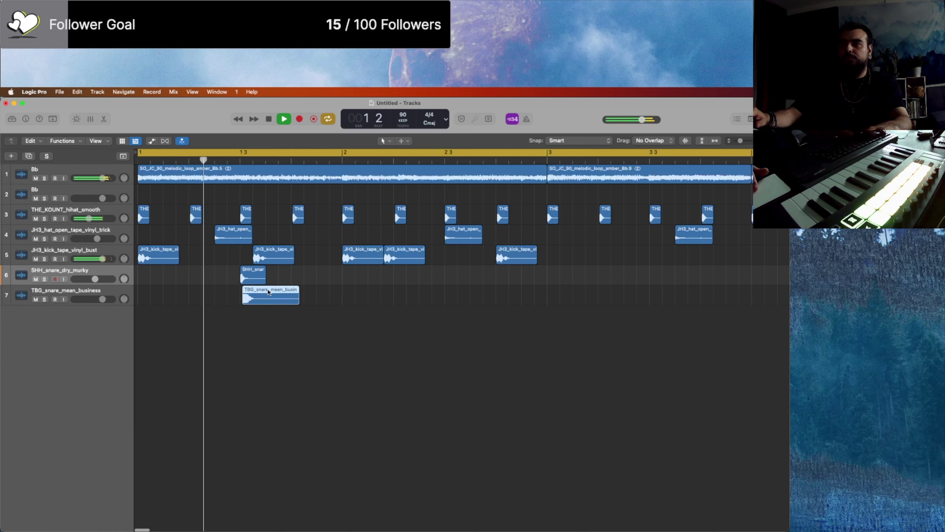
key("super+Right")
key("super+Right")
key("super+Right")
key("super+Right")
key("super+Right")
key("super+Right")
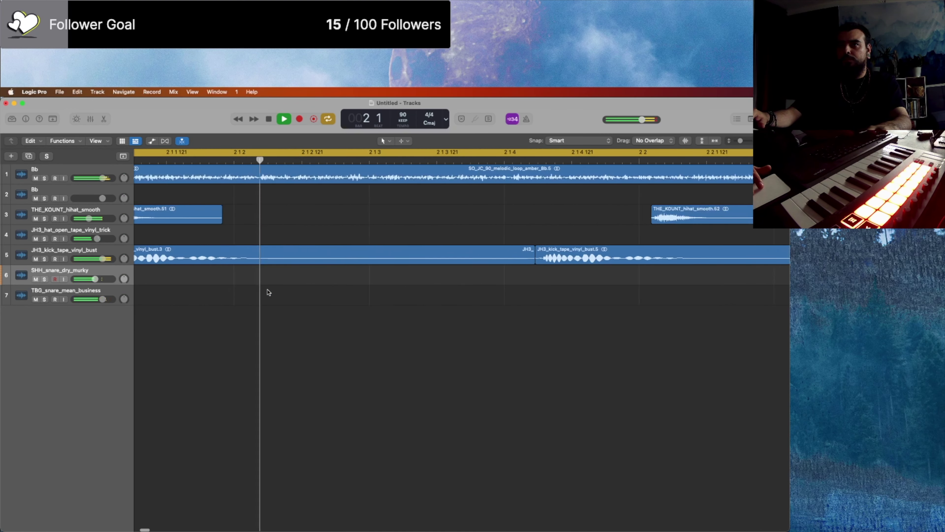
key("space")
key("super+Left")
key("super+Left")
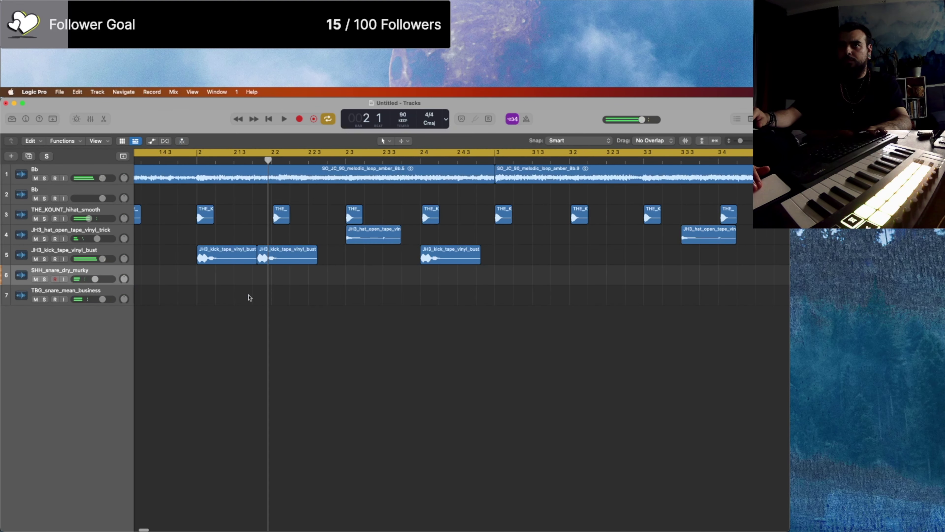
scroll(247, 298, "left", 5)
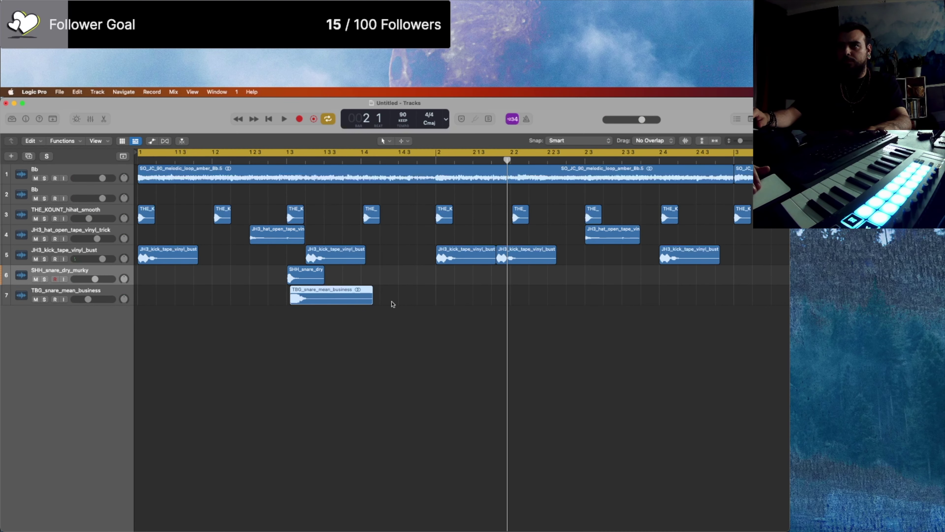
Step: Align the start of the TBG_snare_mean_business region with the murky snare at beat 3 of bar 1 and audition the layer
key("super+Right")
key("super+Right")
key("super+Right")
key("super+Right")
key("super+Right")
key("super+Right")
left_click_drag(392, 304, 339, 276)
left_click(335, 300)
key("space")
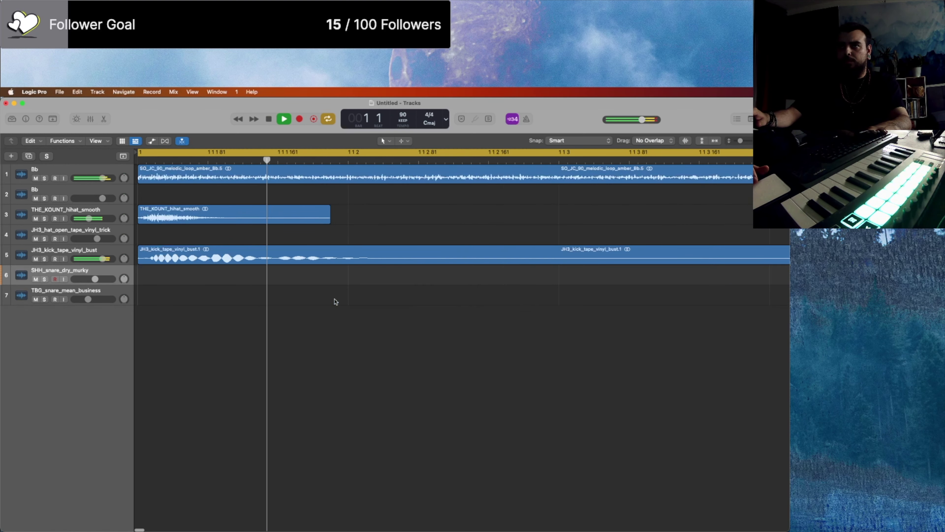
key("super+Left")
key("super+Left")
key("super+Left")
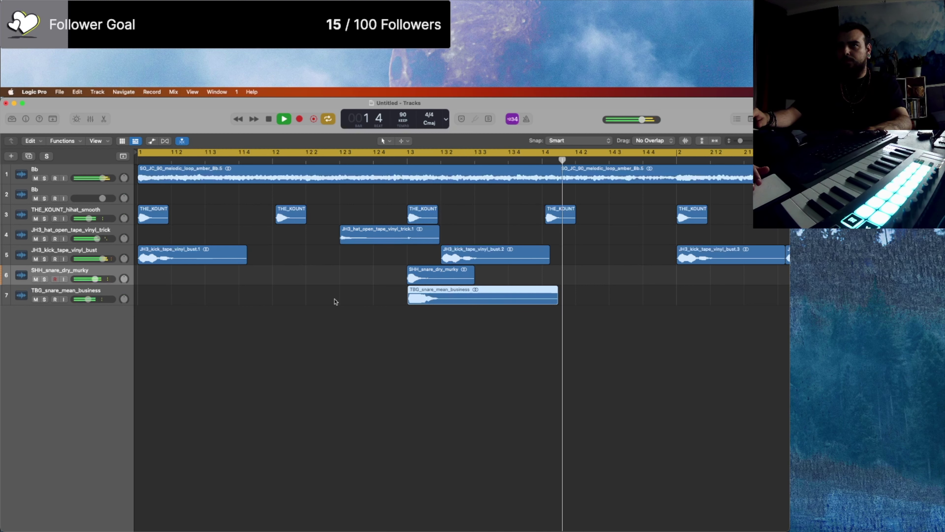
Step: Delete the kick just after beat 3 of bar 1 and replay the loop from the start
key("space")
left_click(499, 258)
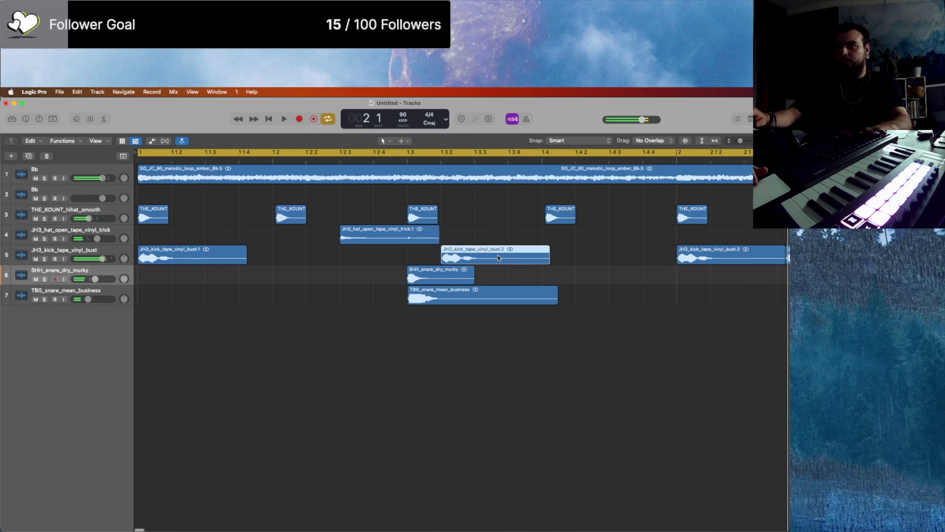
key("Delete")
key("space")
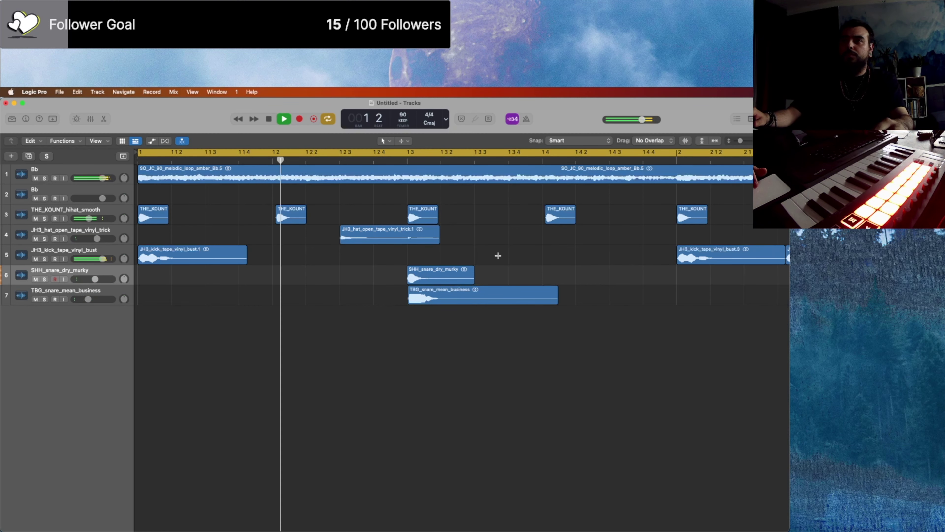
key("s")
key("s")
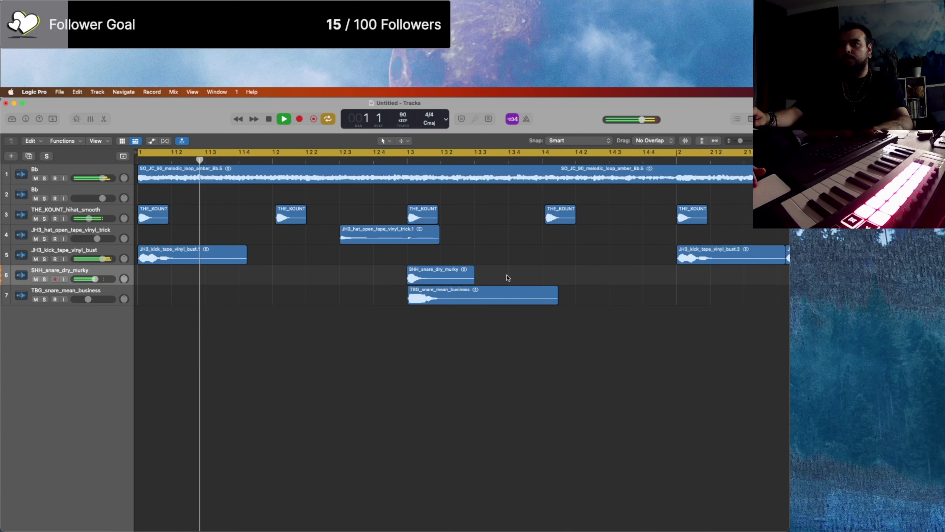
Step: Lower both snare tracks' volumes slightly further and restart the loop with all eight bars in view
key("super+Left")
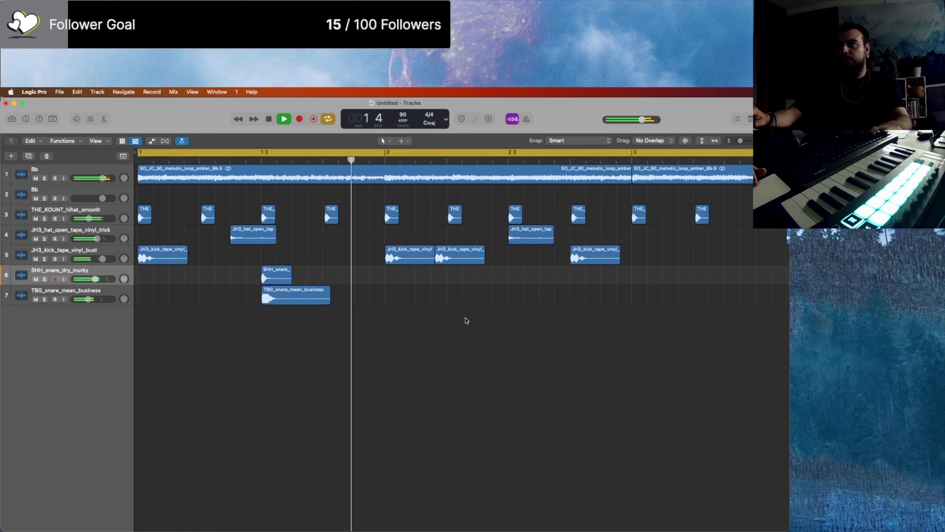
left_click_drag(95, 279, 86, 299)
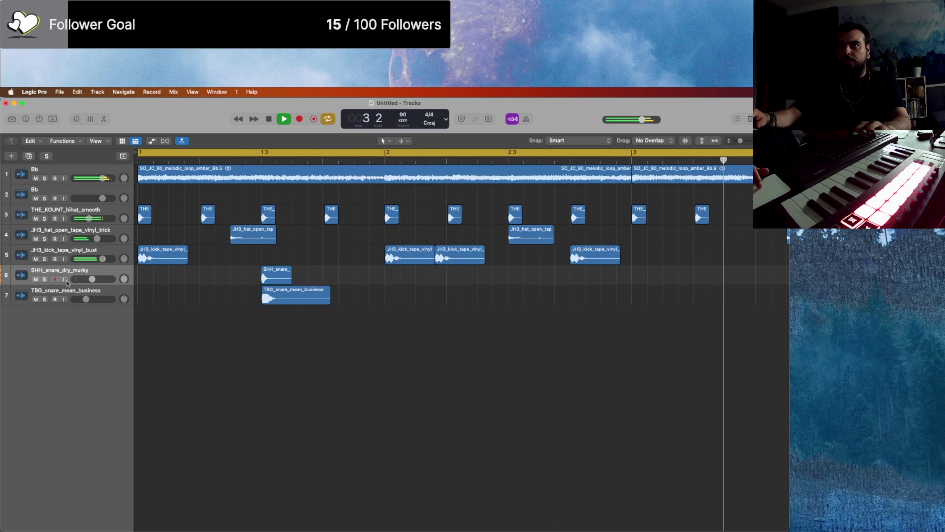
key("super+Left")
key("super+Left")
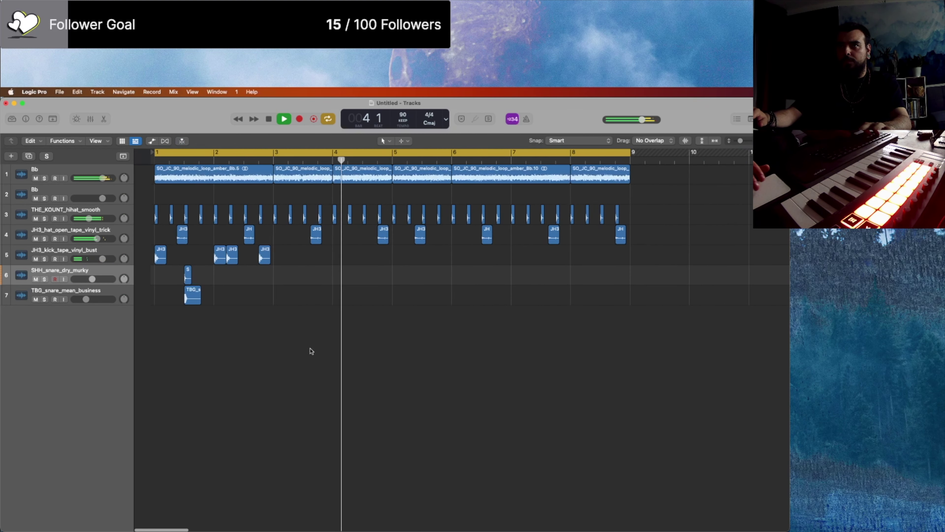
key("space")
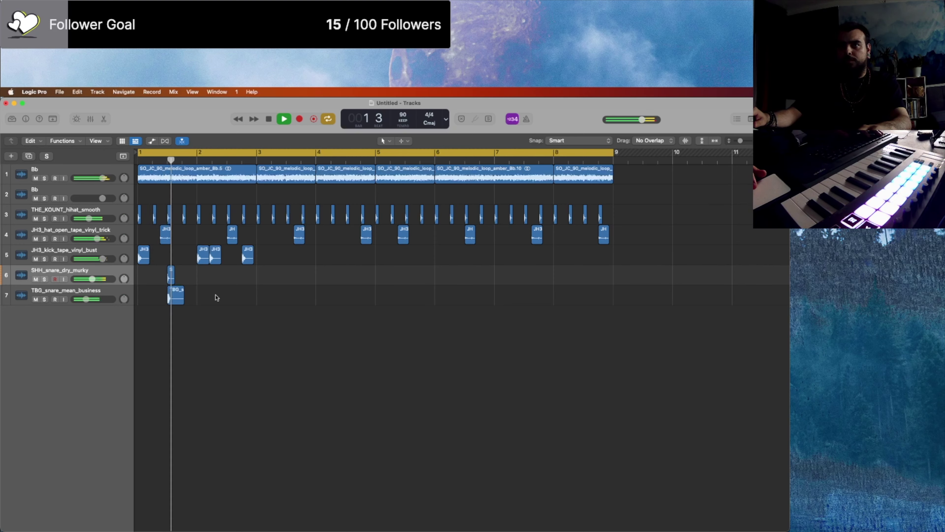
Step: Cut the SHH_snare_dry_murky region, paste it back at beat 3 of bar 1, and play the loop
key("super+Right")
key("super+Right")
key("super+Right")
key("space")
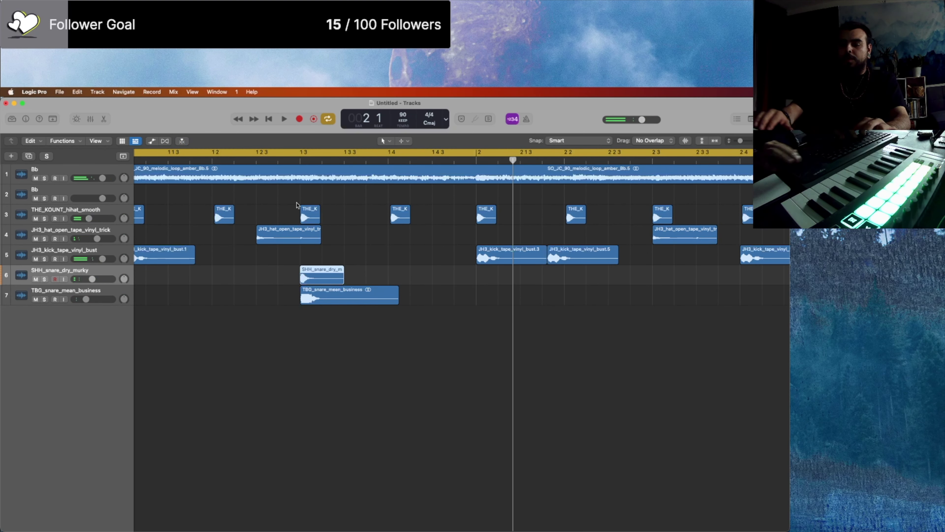
key("Delete")
left_click(301, 160)
key("super+v")
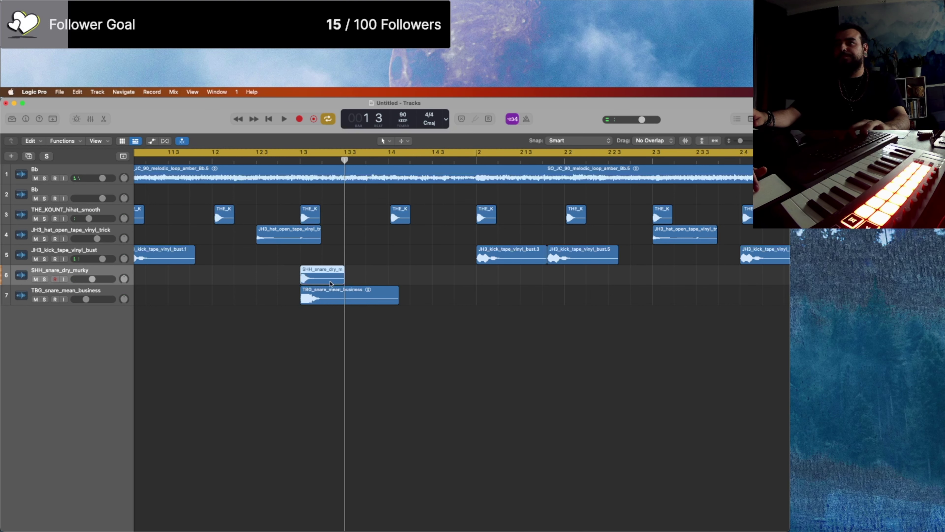
key("space")
key("super+Left")
key("super+Left")
key("super+Left")
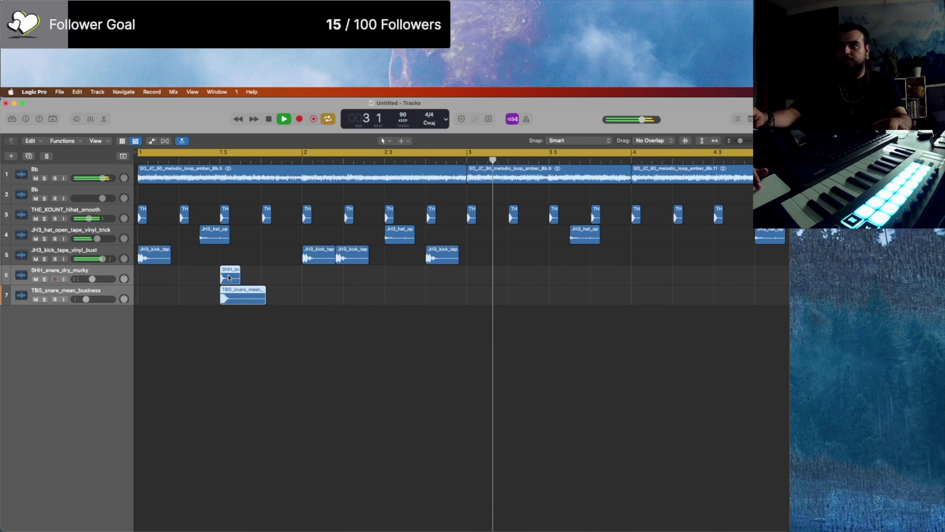
Step: Copy the two layered snares from bar 1 to beat 3 of every bar from 2 to 8
left_click_drag(229, 278, 398, 282)
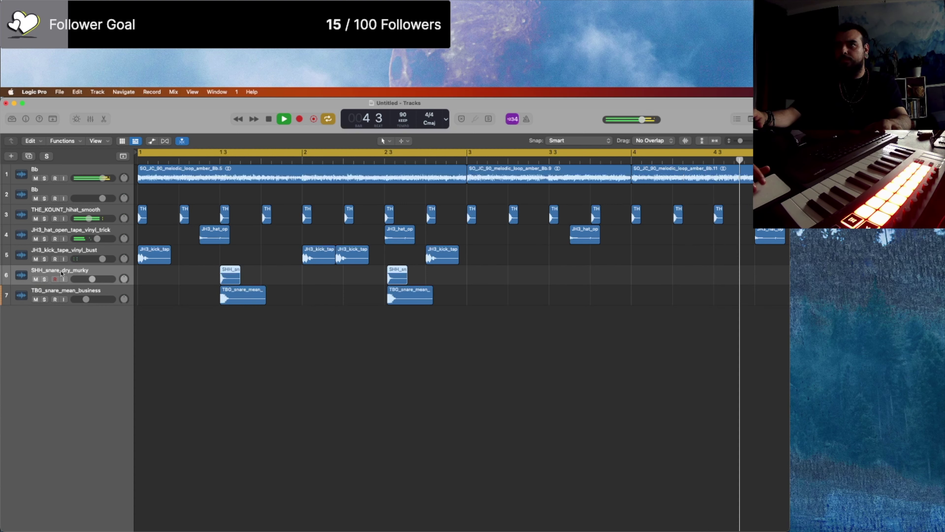
scroll(171, 285, "down", 5)
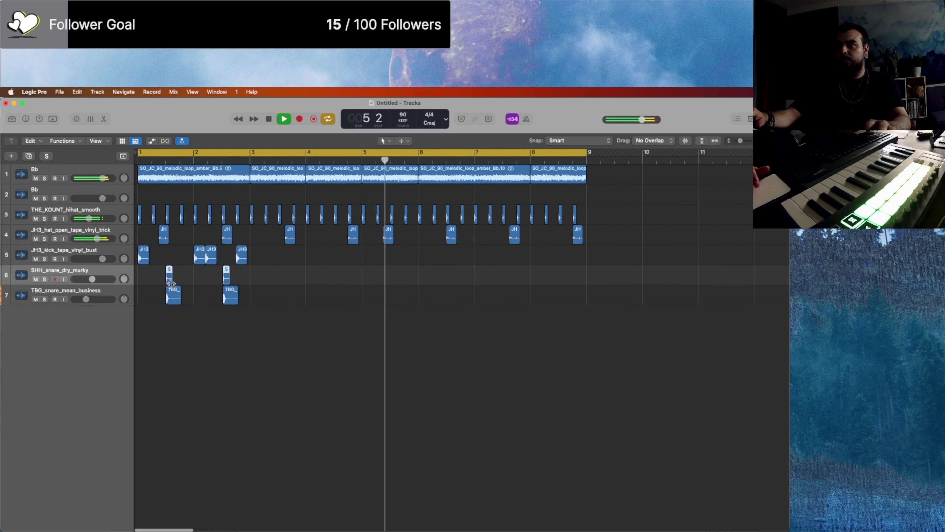
left_click_drag(252, 279, 151, 309)
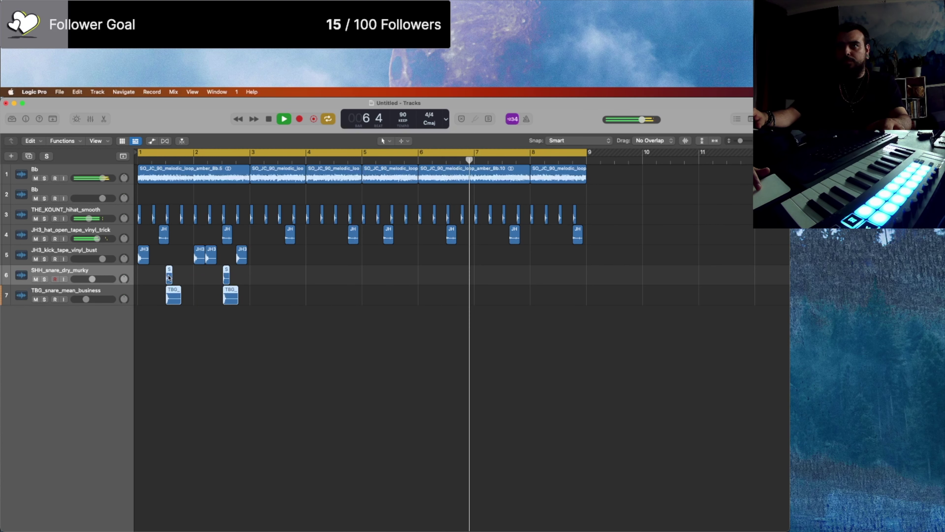
left_click_drag(168, 277, 282, 276)
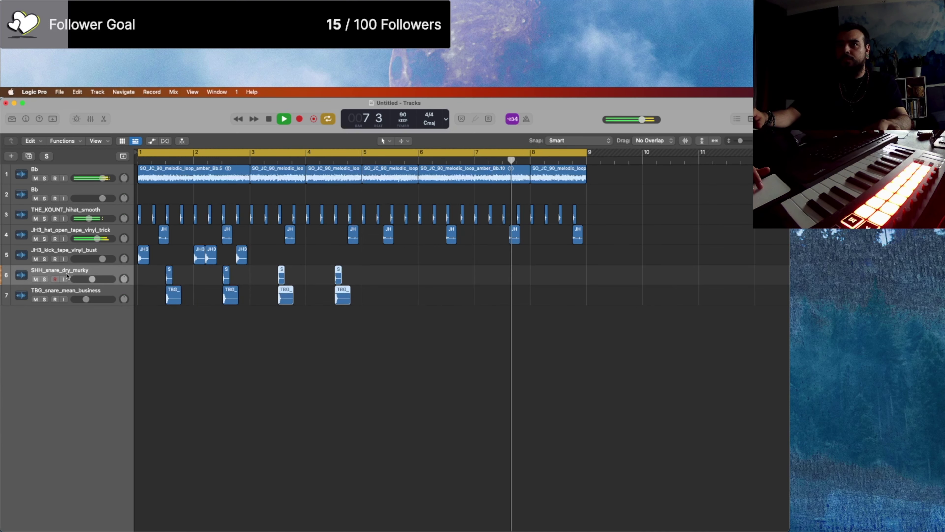
left_click_drag(153, 275, 430, 335)
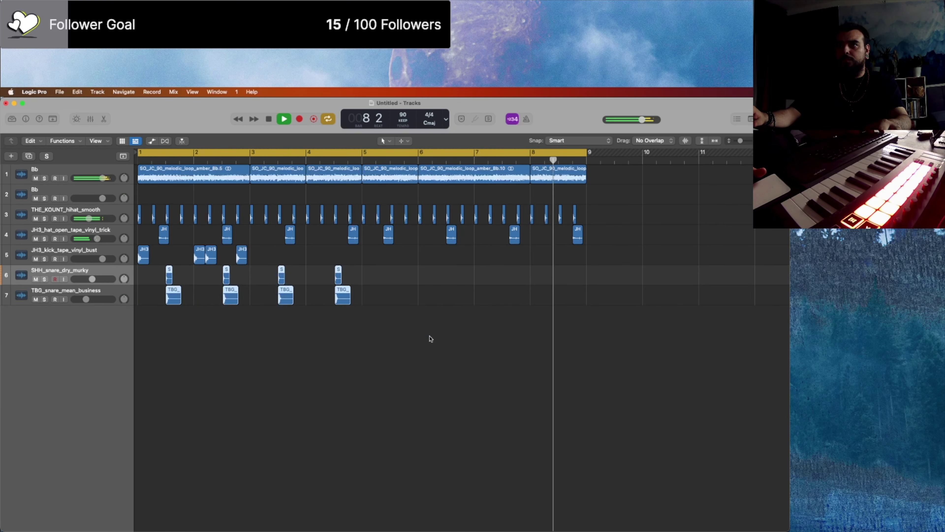
left_click_drag(169, 275, 394, 274)
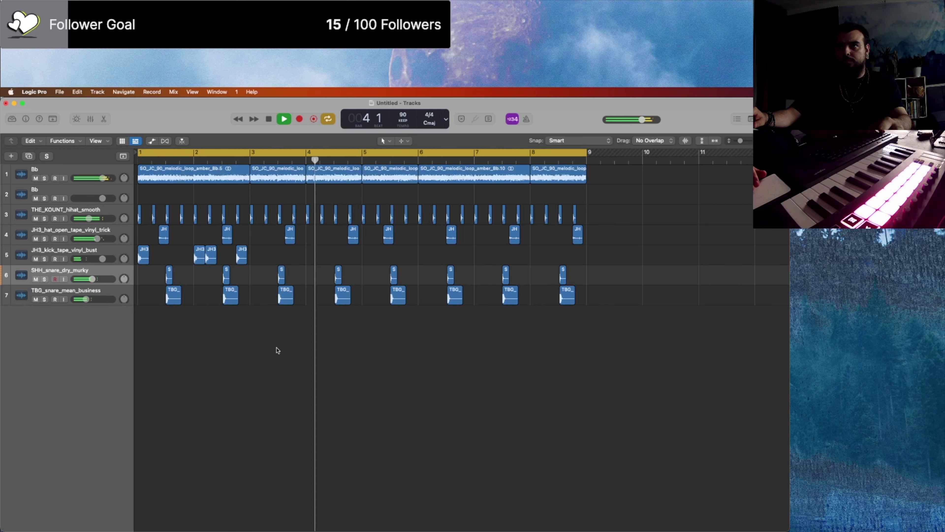
key("ctrl+Up")
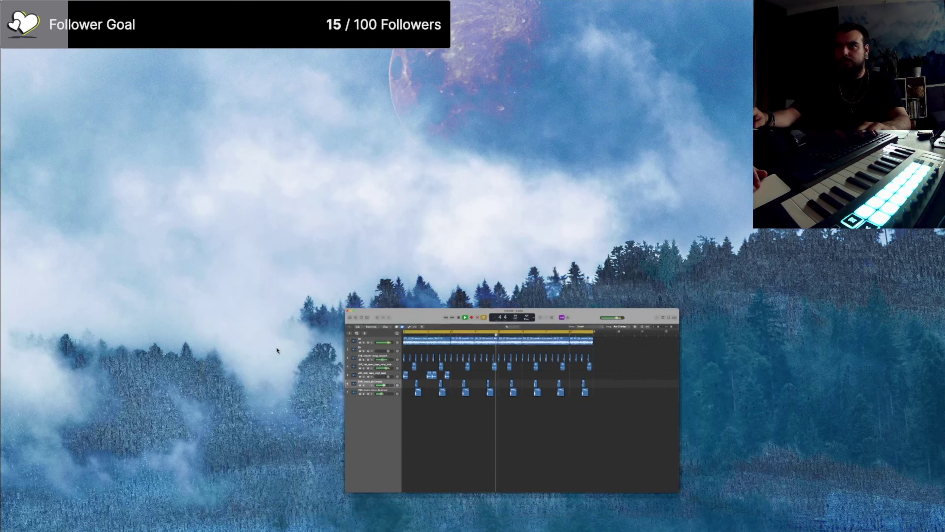
key("ctrl+super+f")
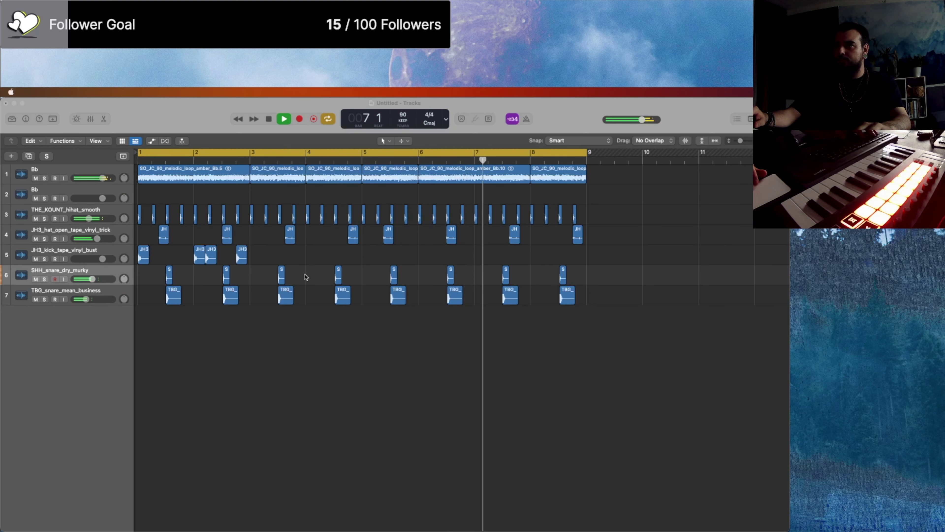
key("ctrl+super+f")
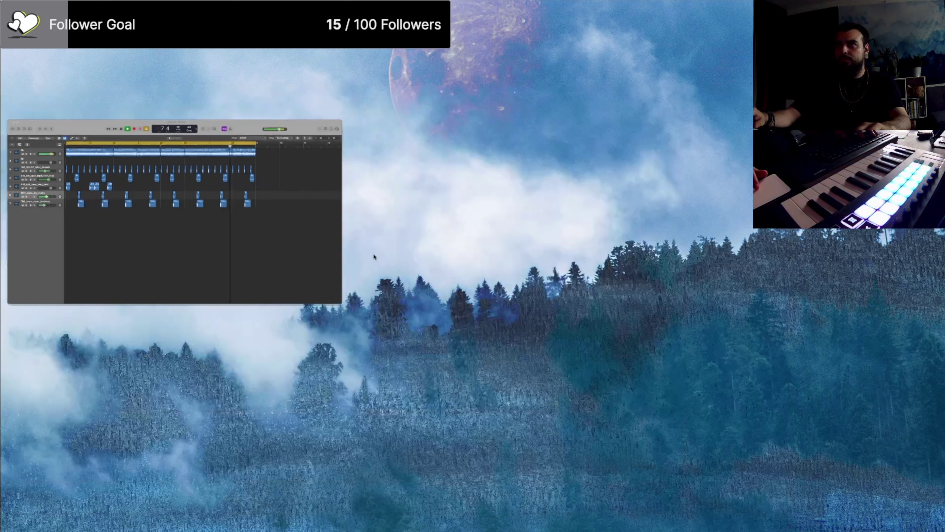
key("ctrl+super+f")
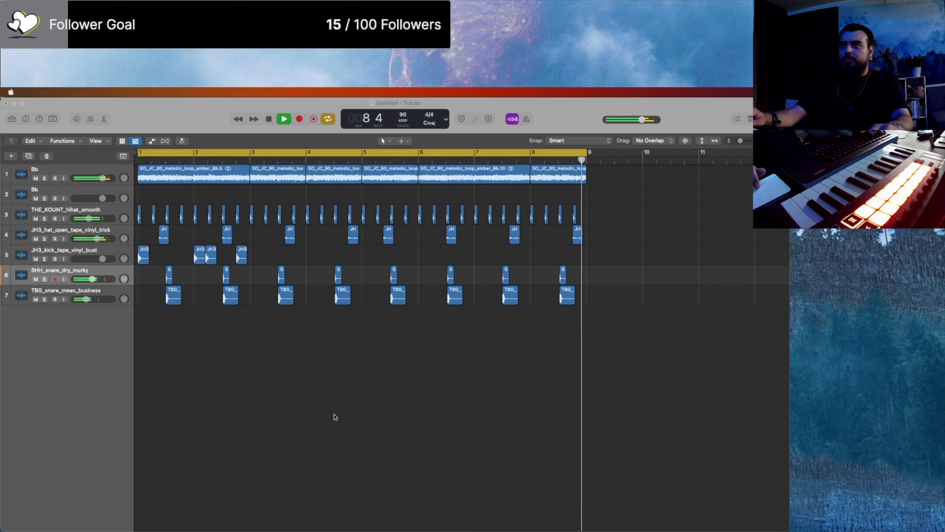
key("ctrl+Up")
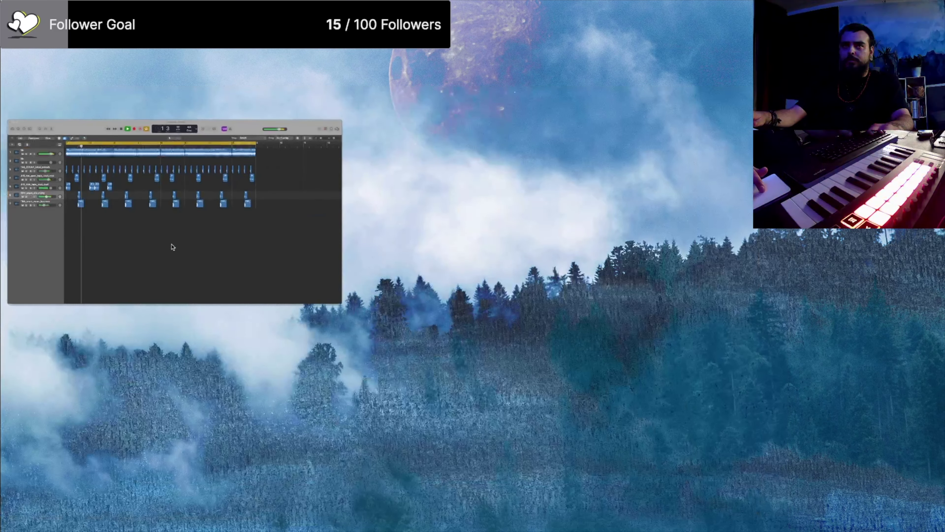
left_click(173, 247)
Step: Copy the first kick to beat 4 and beat 2 of bar 1 and play the loop
key("super+Right")
key("super+Right")
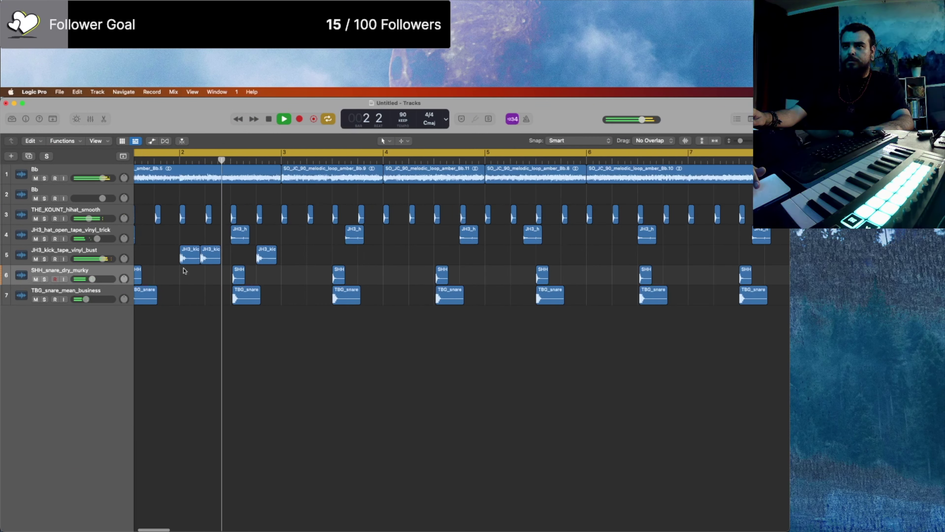
scroll(180, 271, "left", 3)
key("space")
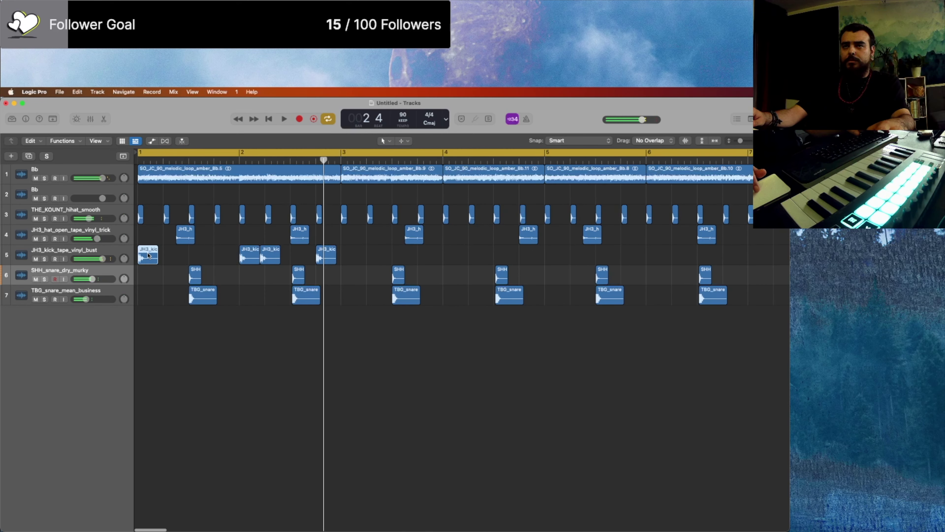
left_click_drag(149, 256, 226, 255)
key("space")
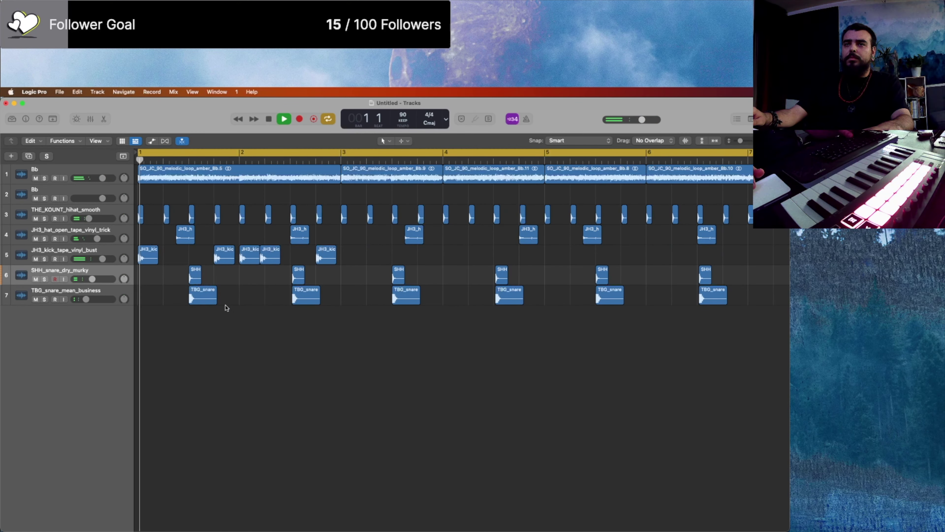
left_click_drag(145, 254, 171, 254)
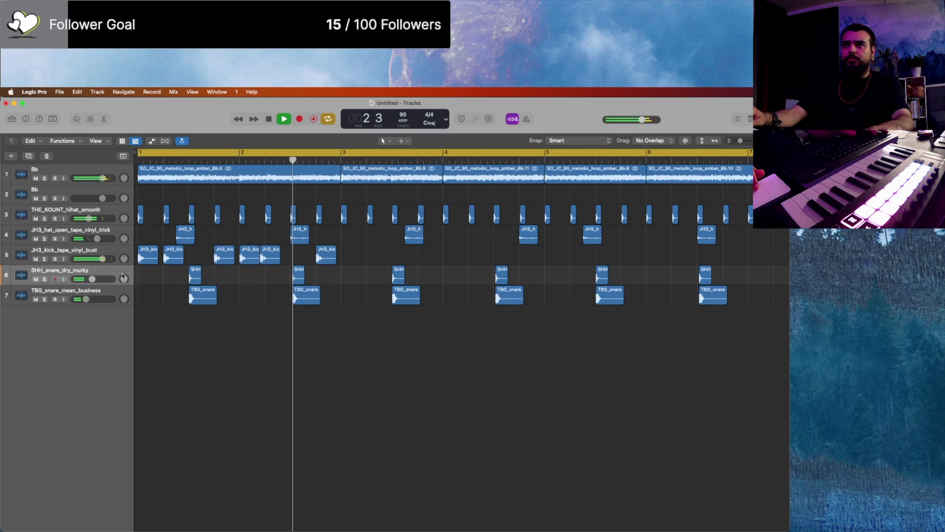
Step: Create a new audio track below the kick track and move the kick just before beat 2 of bar 2 onto it
left_click(79, 251)
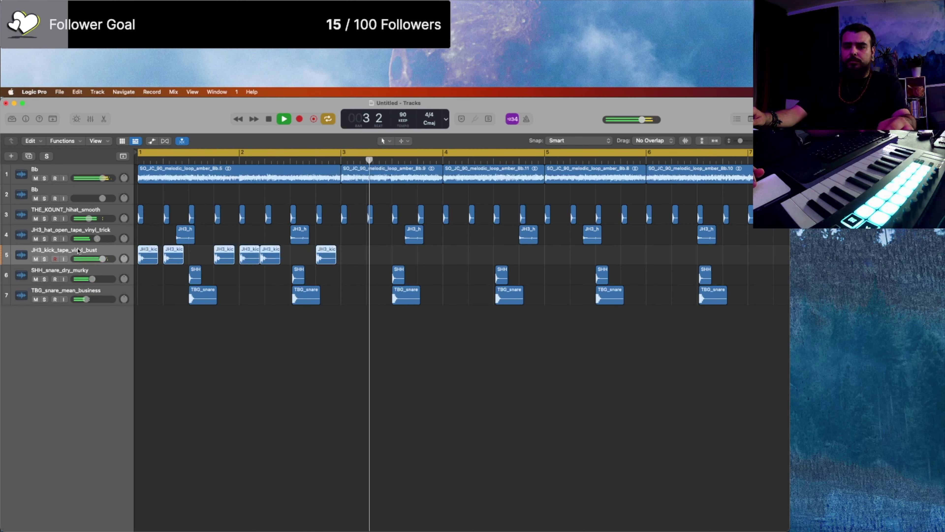
key("alt+super+a")
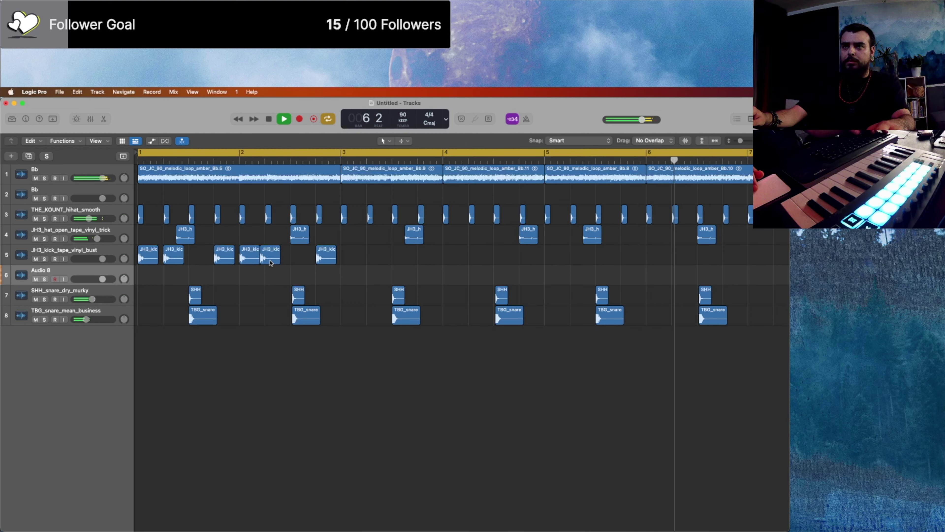
mouse_move(270, 263)
left_mouse_down()
mouse_move(203, 298)
mouse_move(270, 275)
left_mouse_up()
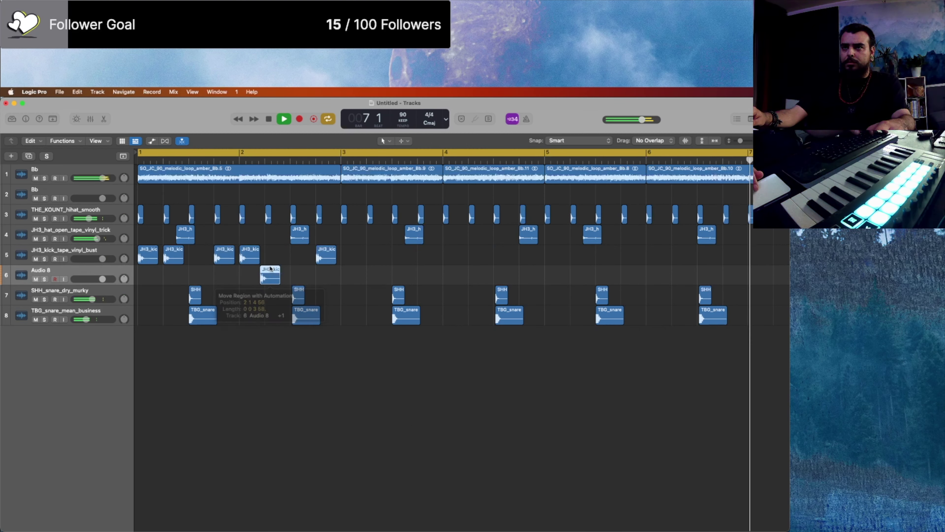
left_click_drag(274, 266, 274, 266)
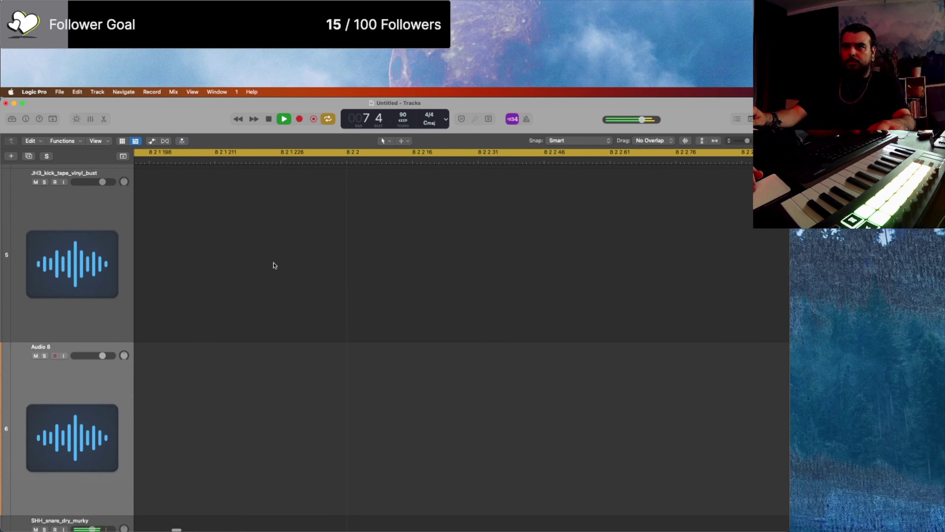
left_click(275, 267)
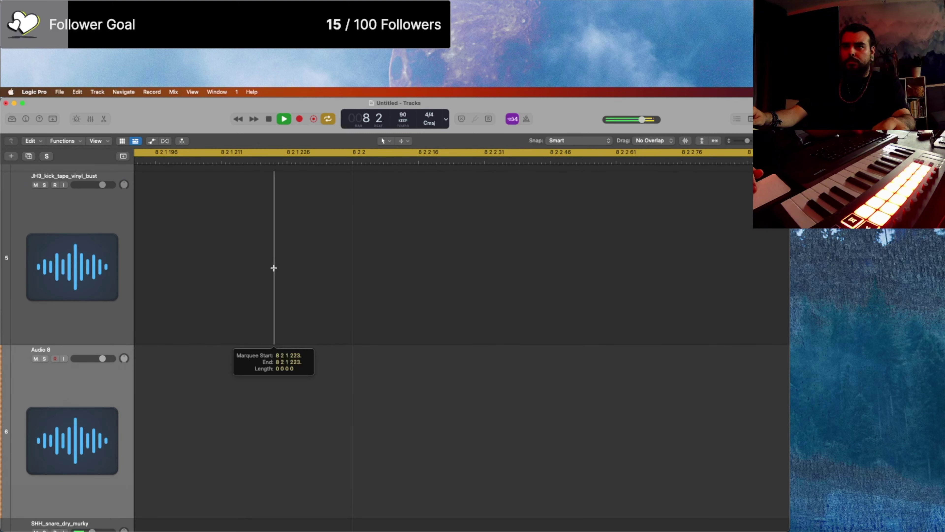
left_click_drag(274, 279, 278, 283)
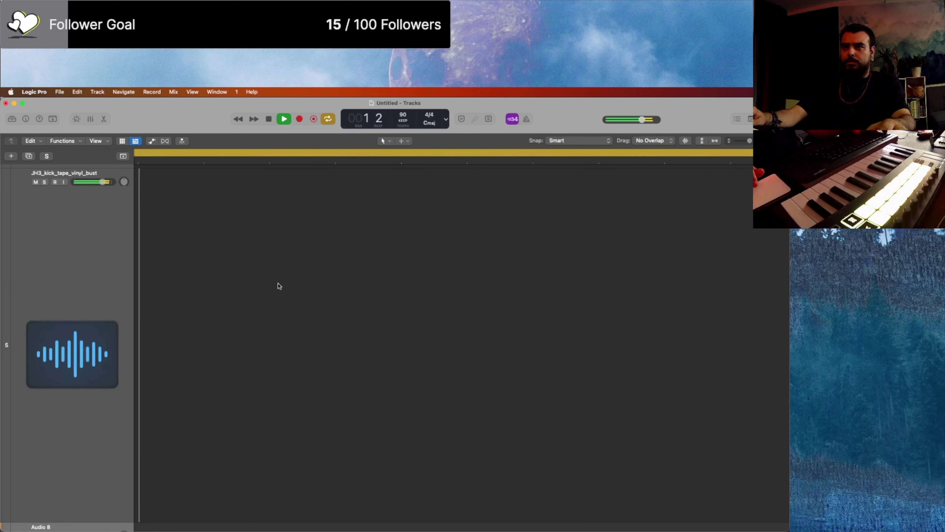
Step: Restore an overview of all eight bars and every track, and restart the loop from bar 1
left_click_drag(783, 140, 732, 143)
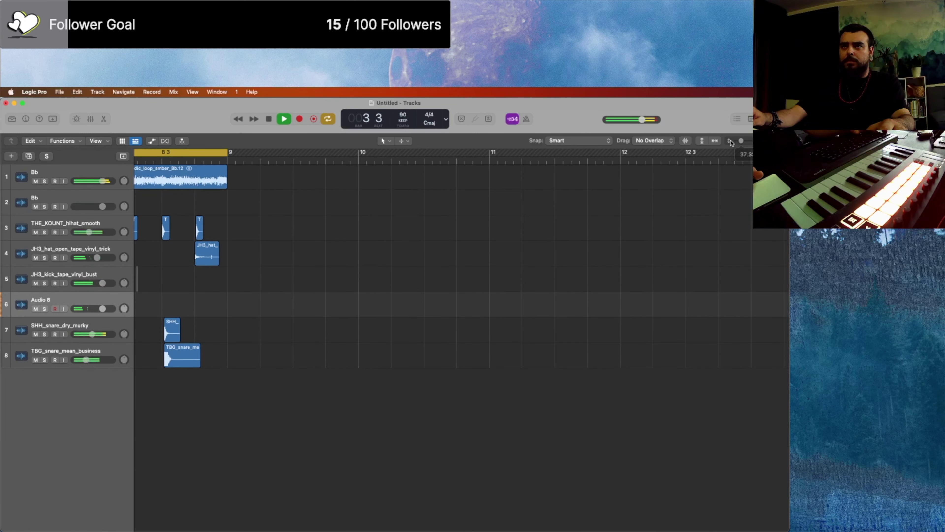
scroll(268, 217, "left", 15)
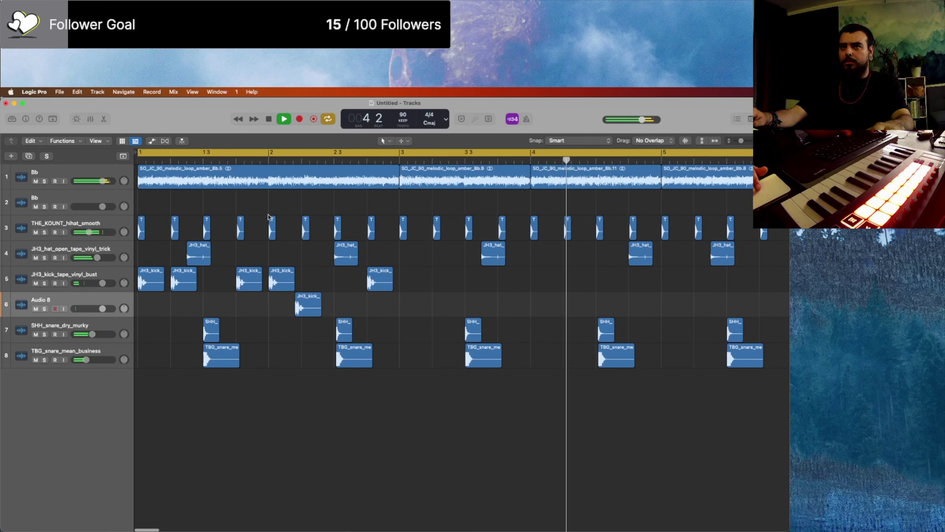
scroll(268, 217, "down", 5)
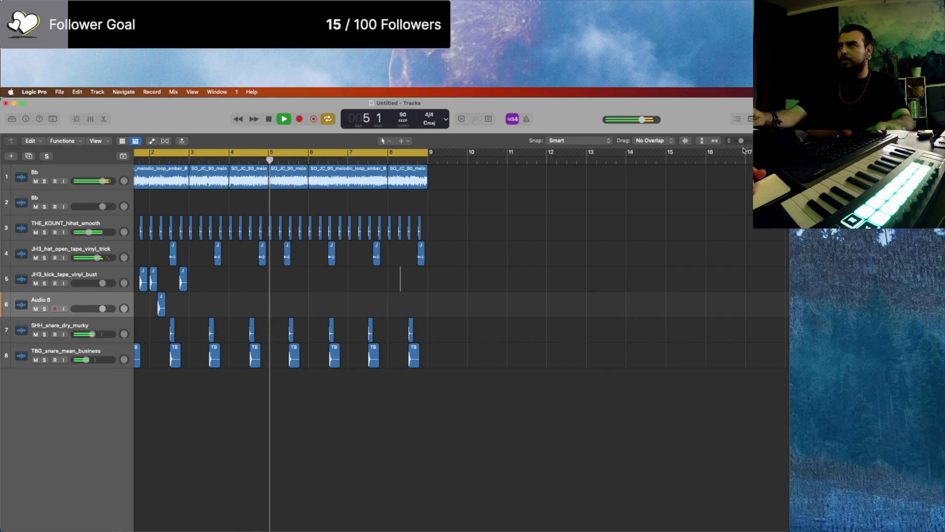
left_click_drag(741, 141, 741, 141)
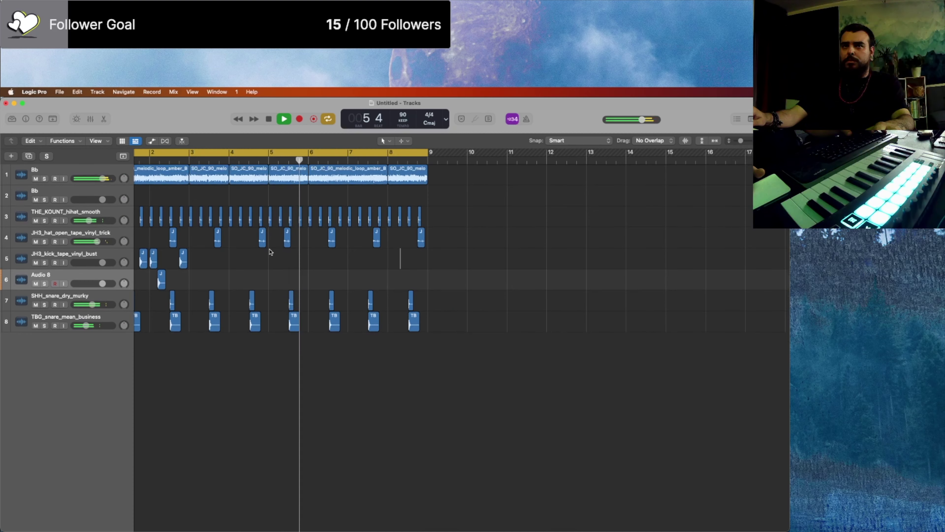
scroll(270, 250, "left", 3)
scroll(270, 249, "up", 5)
scroll(269, 248, "left", 8)
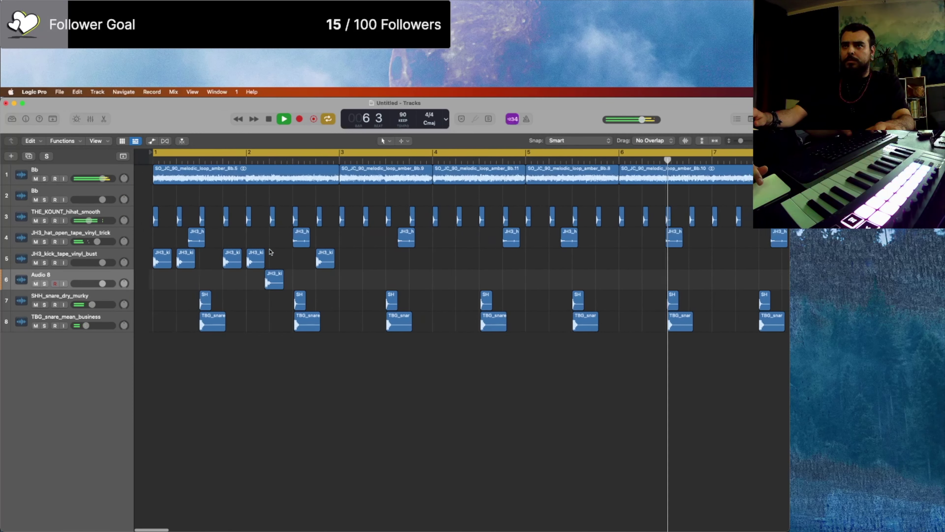
scroll(269, 249, "down", 2)
key("super+Left")
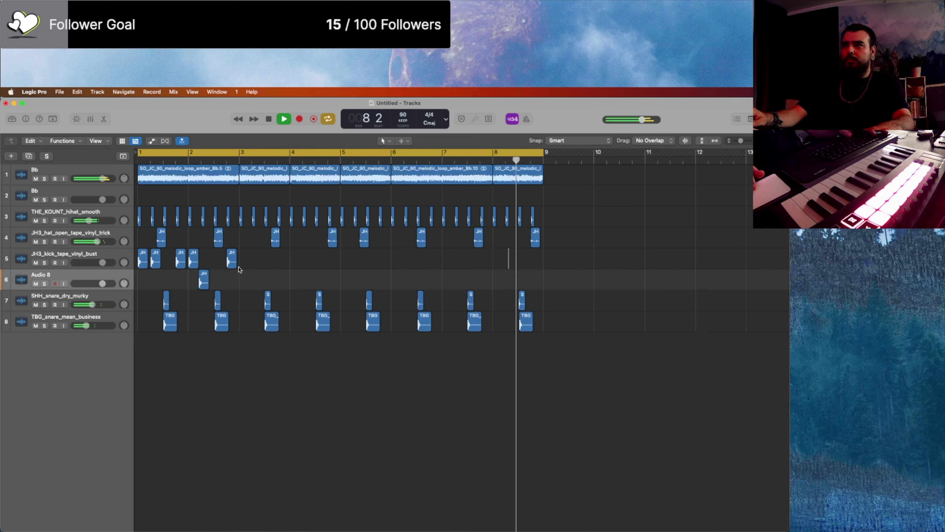
key("Return")
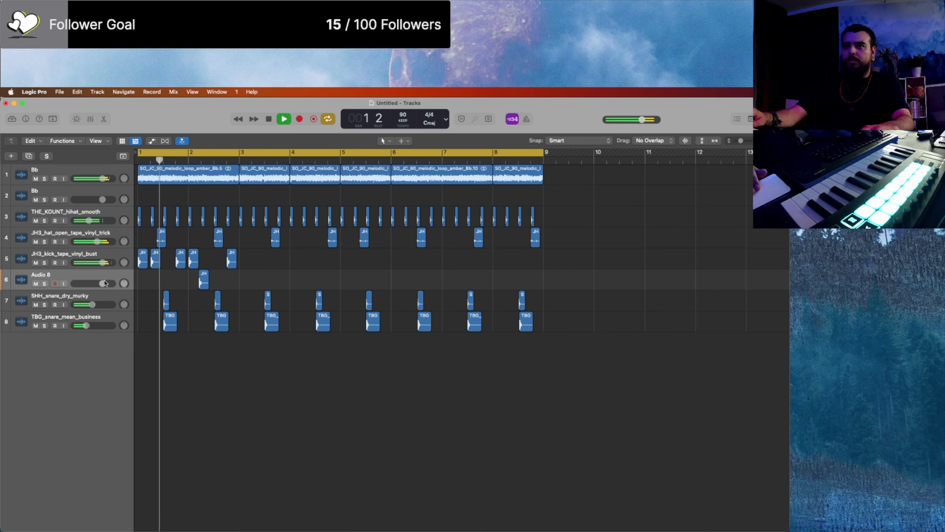
Step: Add a kick between beats 1 and 2 of bar 1 and replay the loop from the start
key("space")
key("super+Right")
key("super+Right")
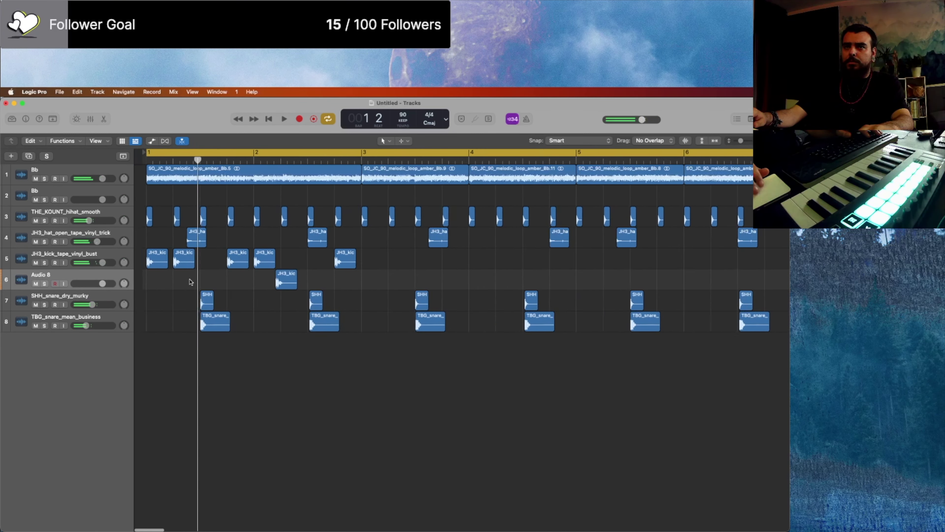
mouse_move(177, 260)
left_mouse_down()
mouse_move(161, 256)
mouse_move(176, 260)
left_mouse_up()
key("shift+space")
key("space")
Step: Try shifting the kick near beat 2 of bar 1 slightly later and replay the loop
key("space")
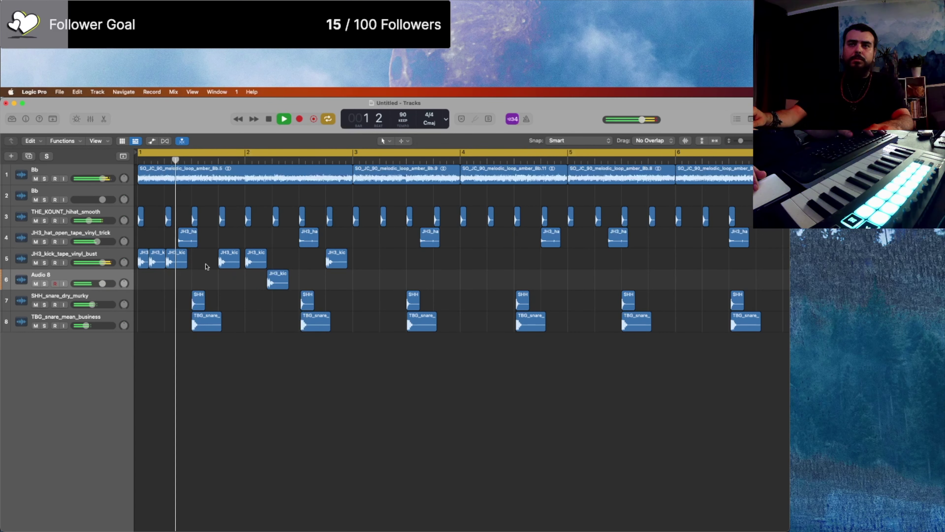
key("space")
left_click(180, 260)
left_click_drag(182, 260, 188, 259)
Step: Delete the kick near beat 2 of bar 1 and listen to the first two bars
key("space")
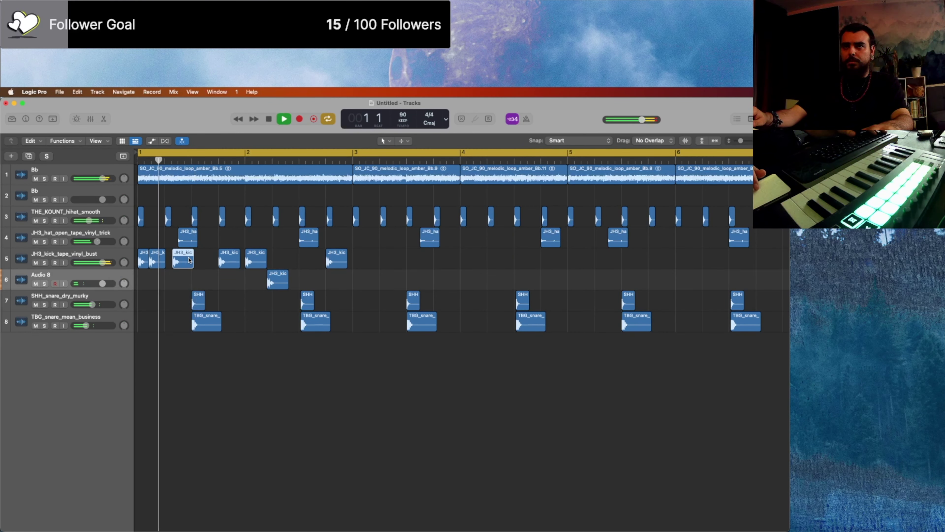
key("space")
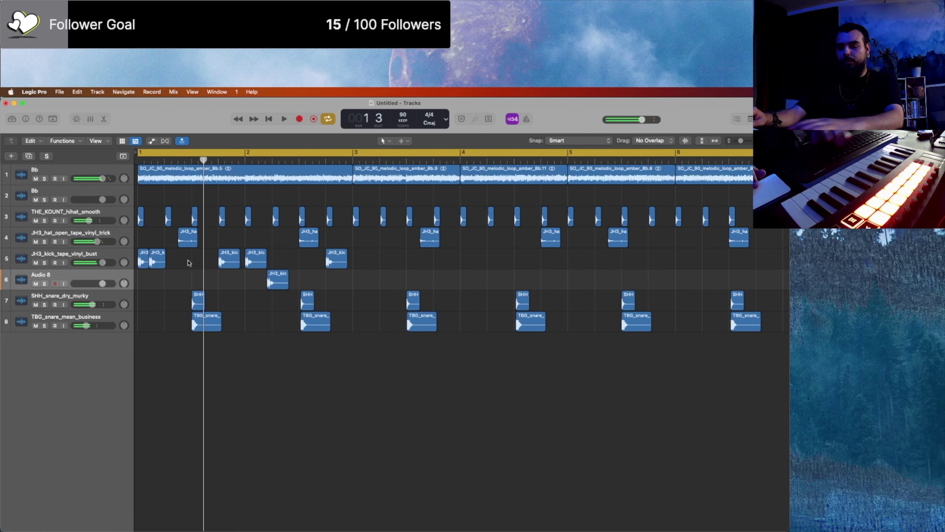
key("space")
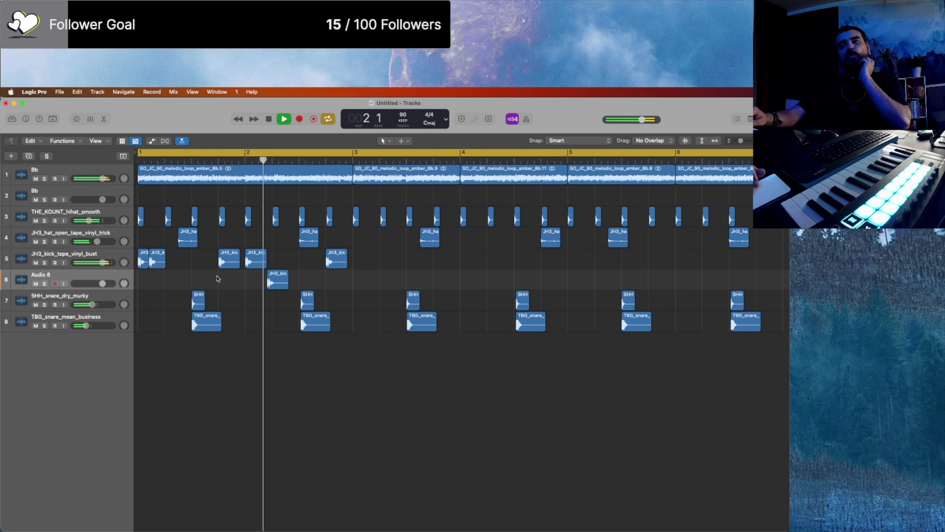
key("space")
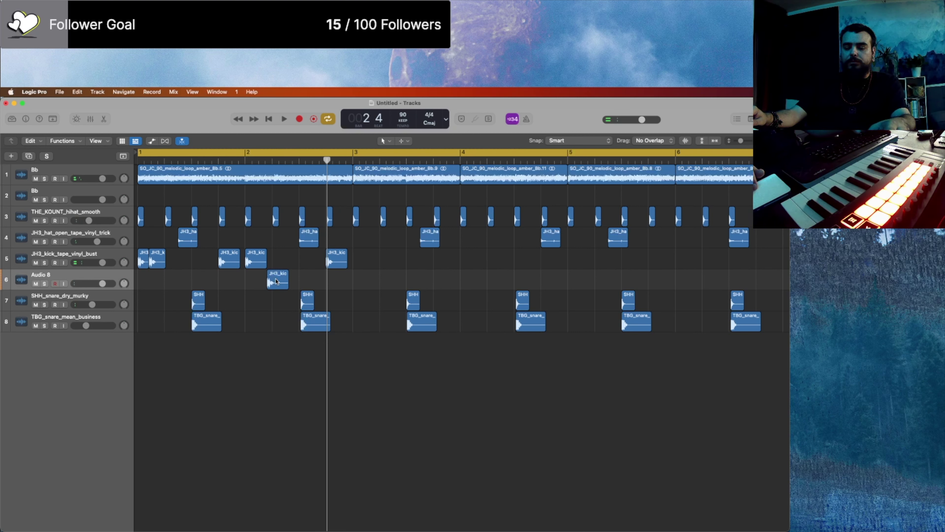
Step: Place a copy of the Audio 8 kick at beat 2 of bar 2 on the JH3_kick_tape_vinyl_bust track and play the loop
left_click_drag(276, 282, 280, 258)
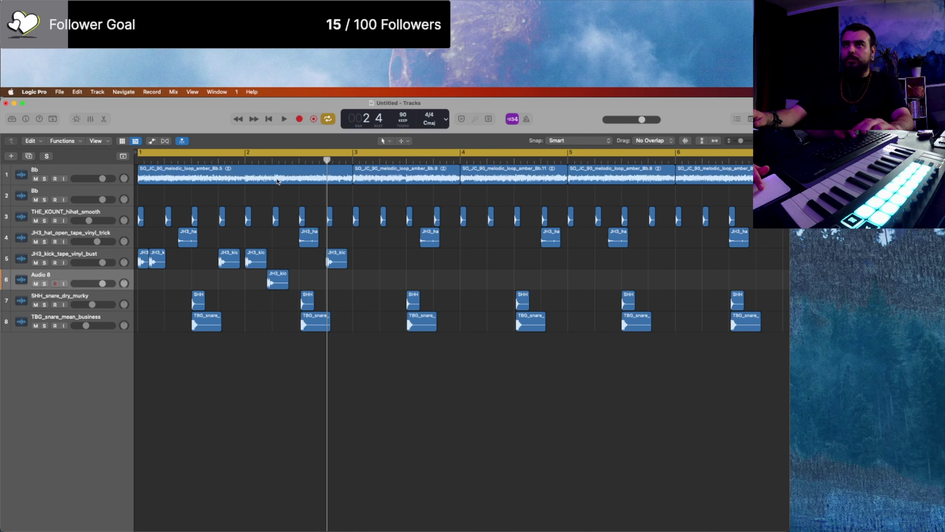
key("super+v")
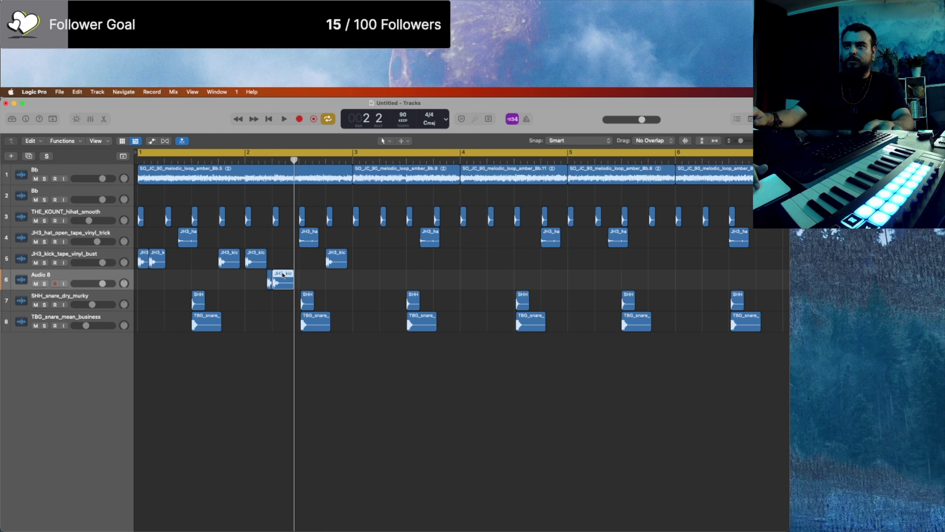
mouse_move(283, 283)
left_mouse_down()
mouse_move(285, 263)
mouse_move(285, 288)
left_mouse_up()
key("space")
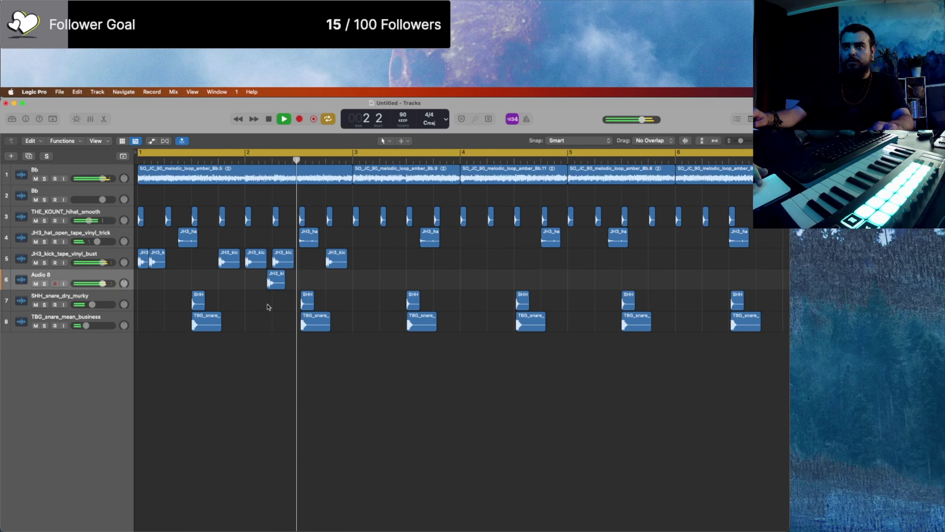
Step: Fine-tune the Audio 8 kick just before beat 2 of bar 2 by a small amount and replay from bar 1
key("space")
key("super+Right")
key("super+Right")
key("super+Right")
key("super+Right")
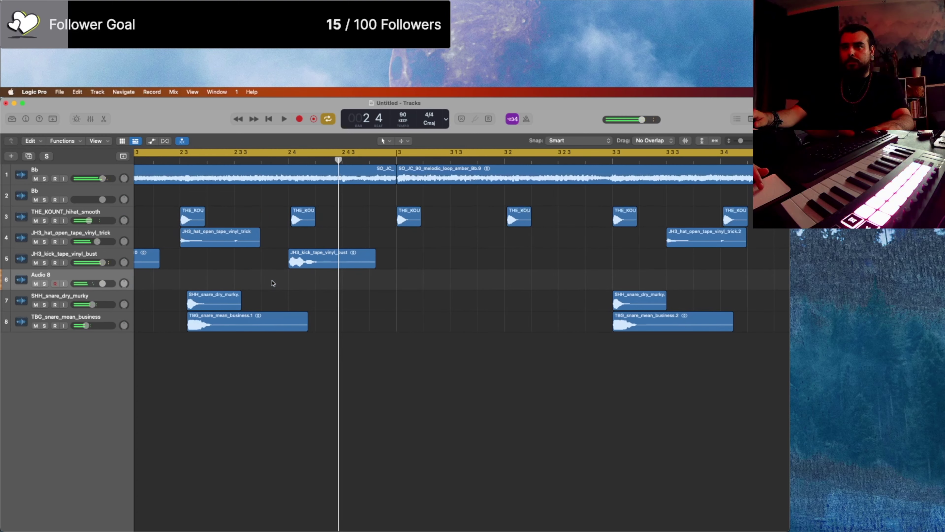
scroll(272, 283, "left", 5)
left_click_drag(517, 288, 521, 289)
key("space")
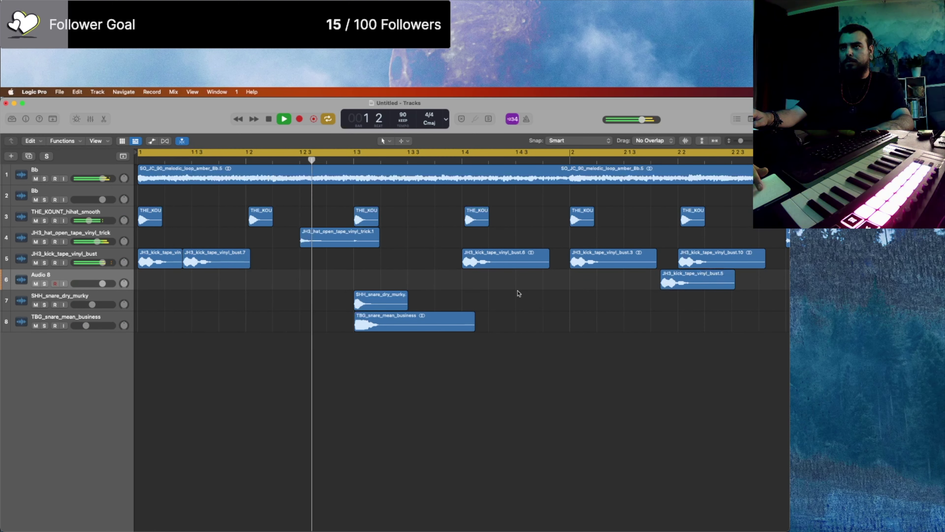
Step: Play the loop and delete the kick at beat 2 of bar 2 on the JH3_kick_tape_vinyl_bust track
key("super+Left")
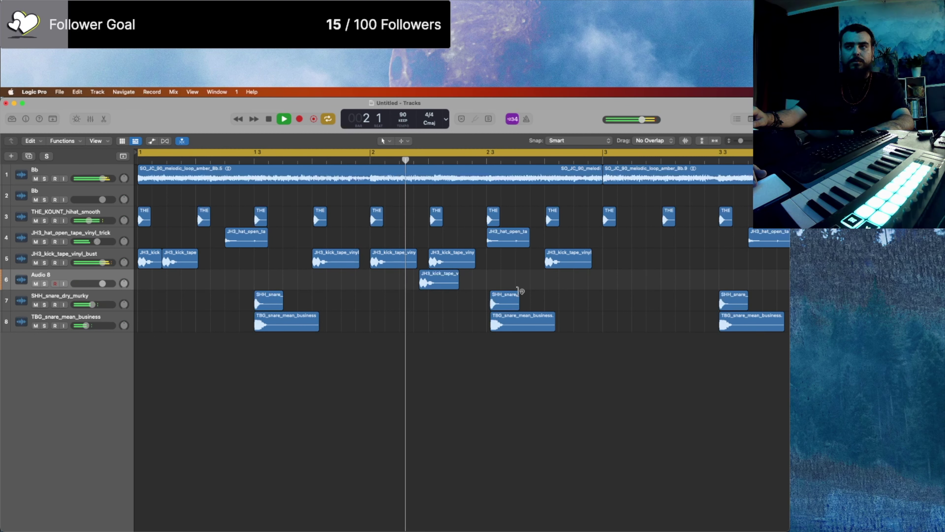
key("space")
left_click(444, 258)
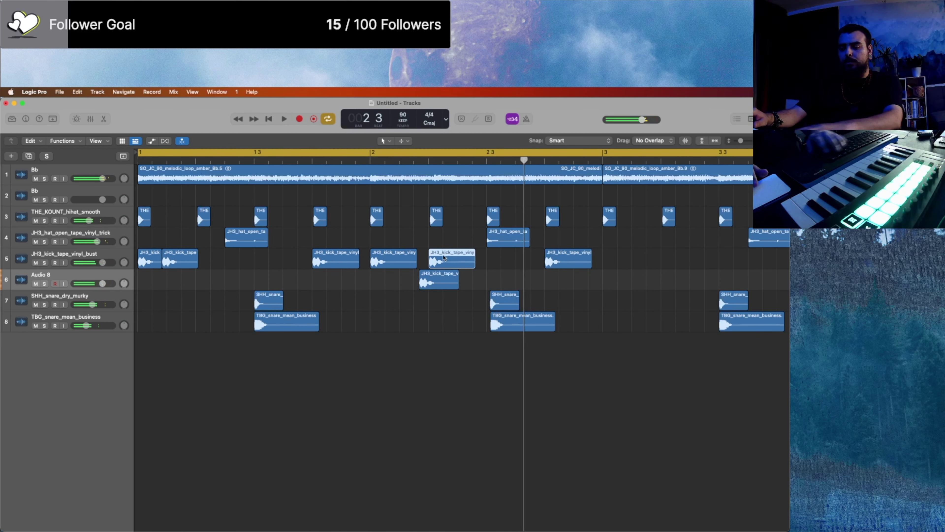
left_click(434, 277)
left_click(446, 263)
key("BackSpace")
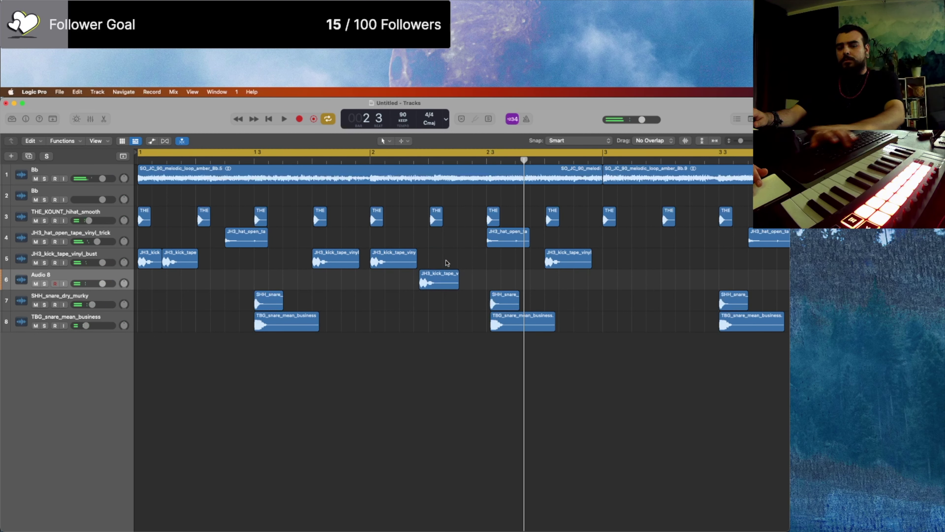
Step: Delete the JH3_kick_tape_vinyl_bust and Audio 8 kick tracks and play the loop from bar 1
scroll(448, 283, "down", 4)
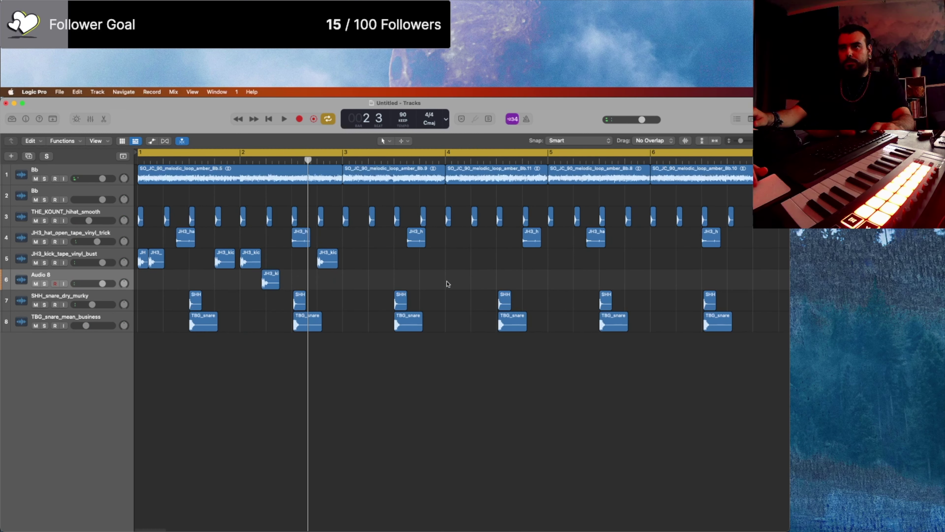
left_click(95, 257)
key("super+BackSpace")
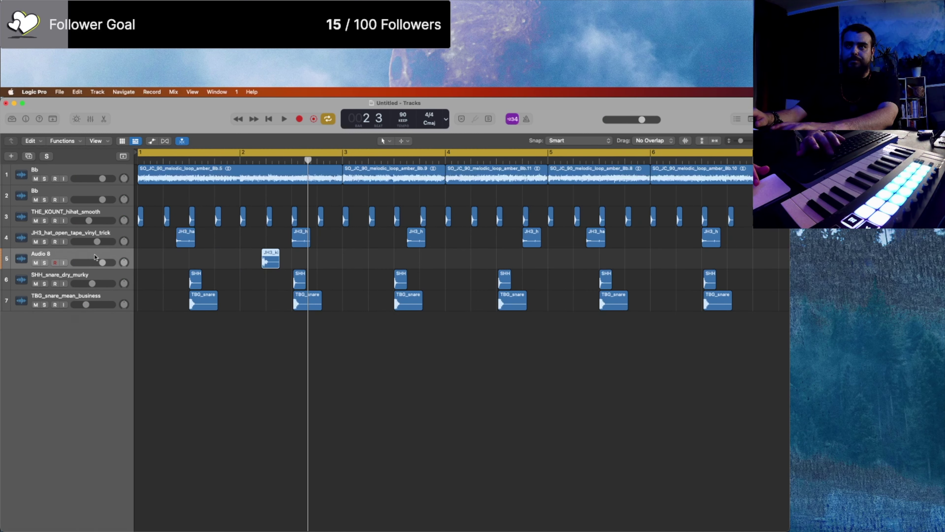
key("super+BackSpace")
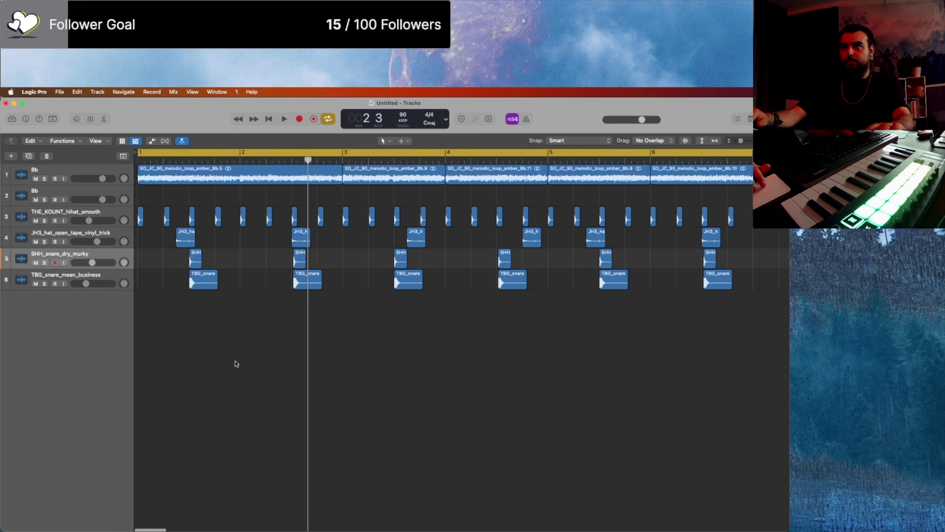
key("super+Left")
key("space")
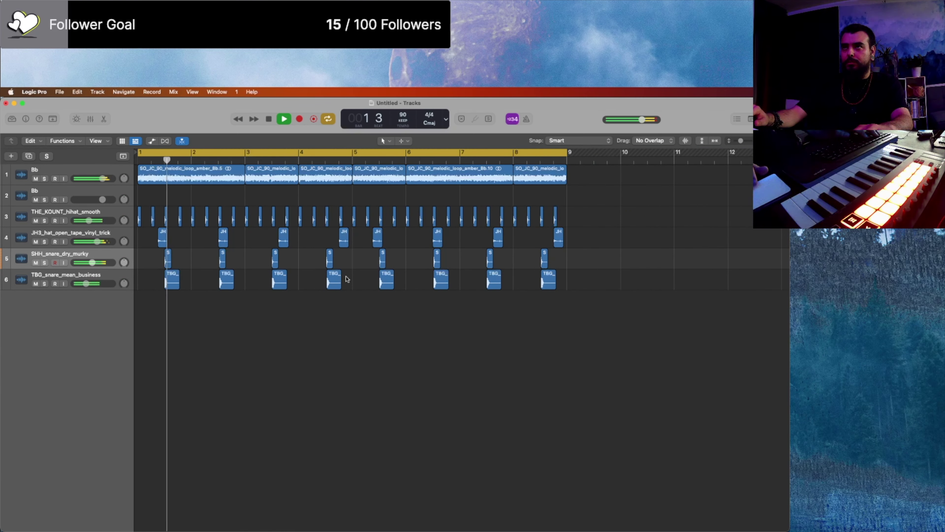
Step: Bring the BIROCRATIC one-shot fryer kick sample in on a new track and align it to the start of bar 1
key("ctrl+Up")
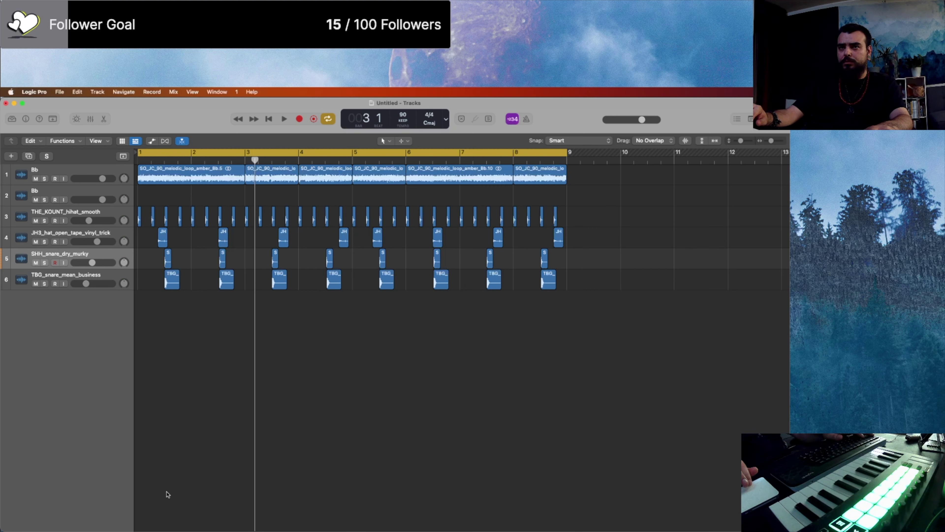
key("ctrl+Up")
left_click(356, 300)
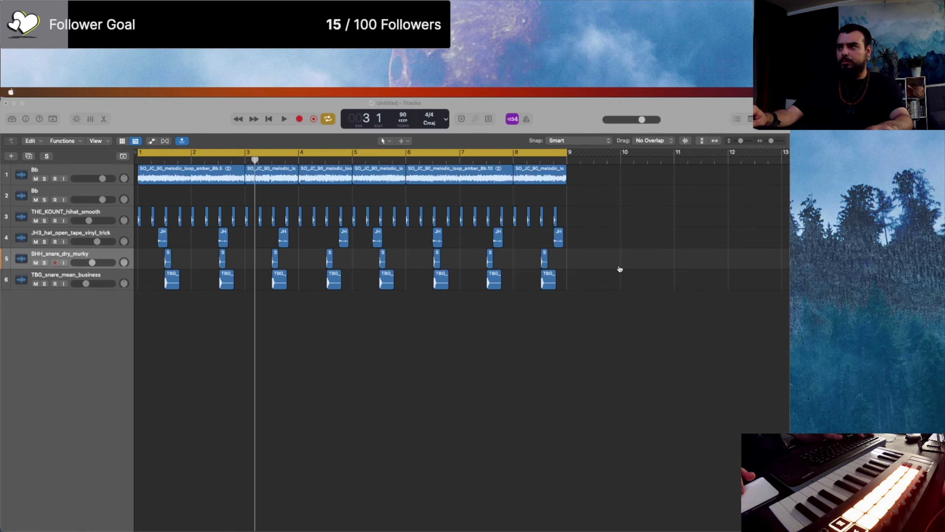
left_click_drag(349, 268, 145, 499)
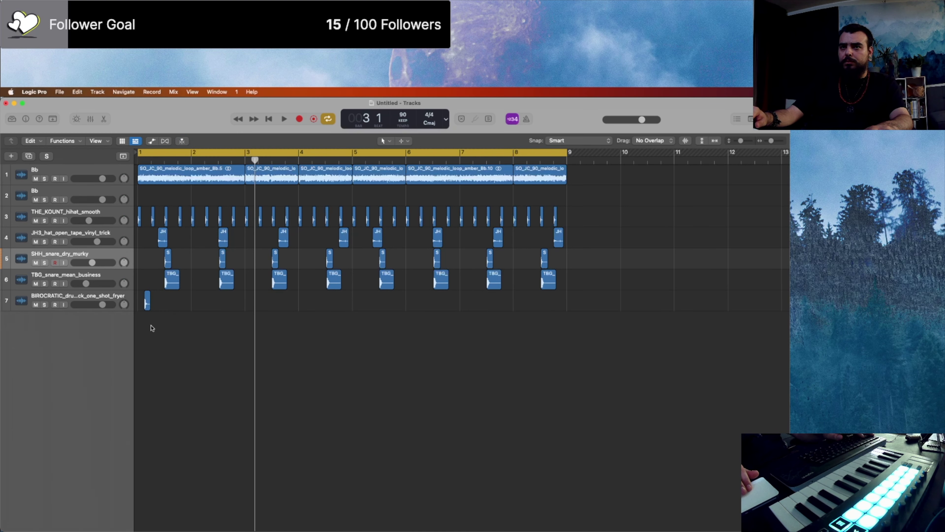
left_click_drag(147, 303, 145, 303)
Step: Audition the new kick from bar 1 and lower its track volume
key("Return")
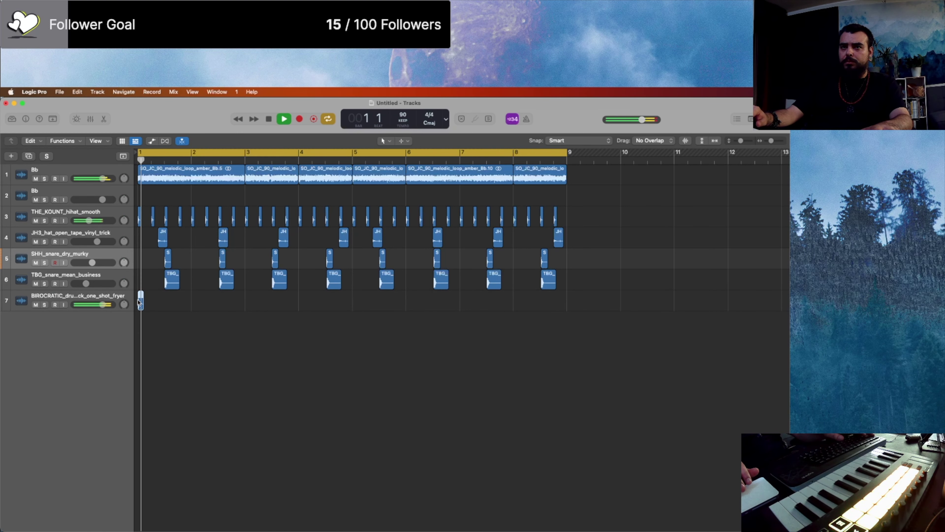
key("space")
key("super+Right")
key("super+Right")
key("space")
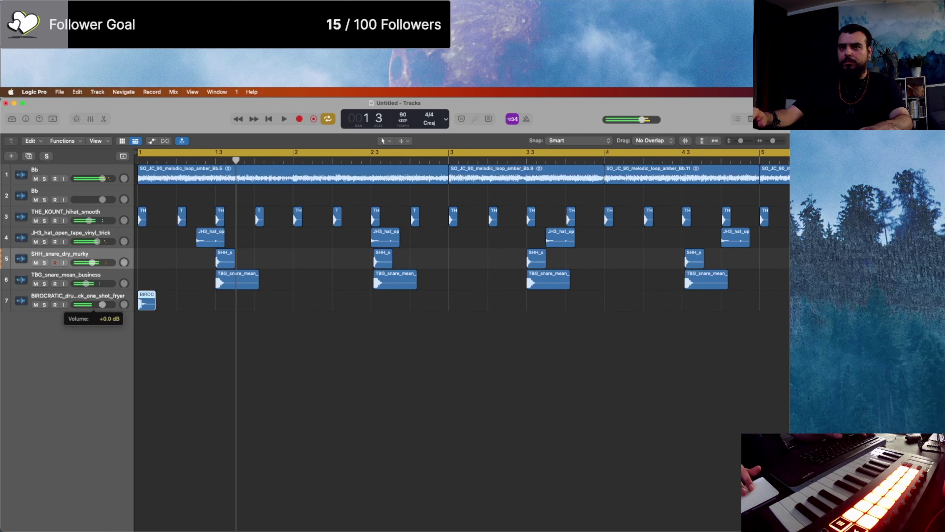
key("space")
key("super+Right")
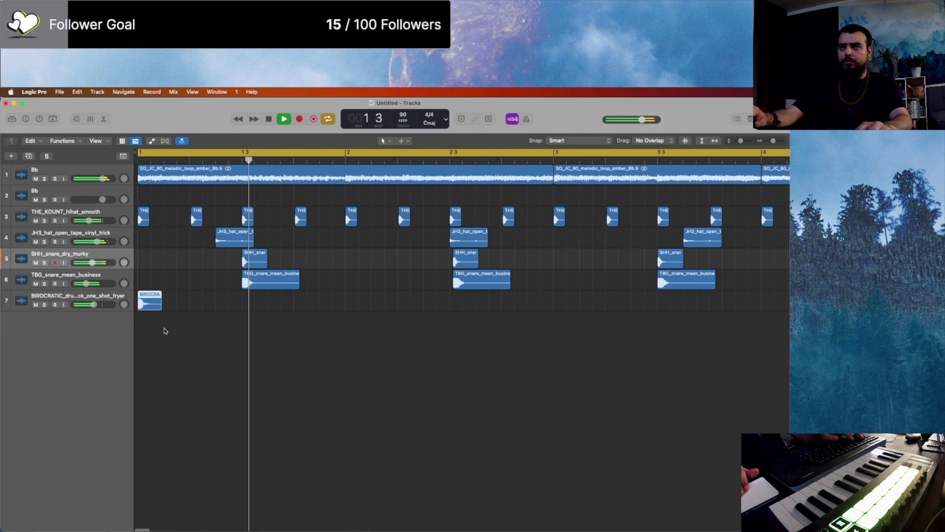
key("space")
Step: Copy the BIROCRATIC kick to halfway between beats 1 and 2 of bar 1 and replay the loop
left_click_drag(149, 298, 176, 298)
key("space")
key("space")
key("space")
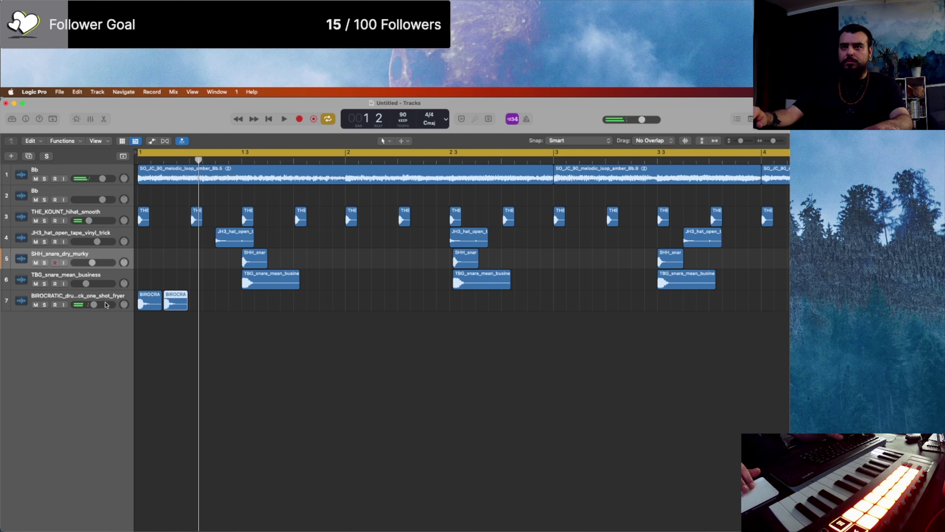
left_click(229, 332)
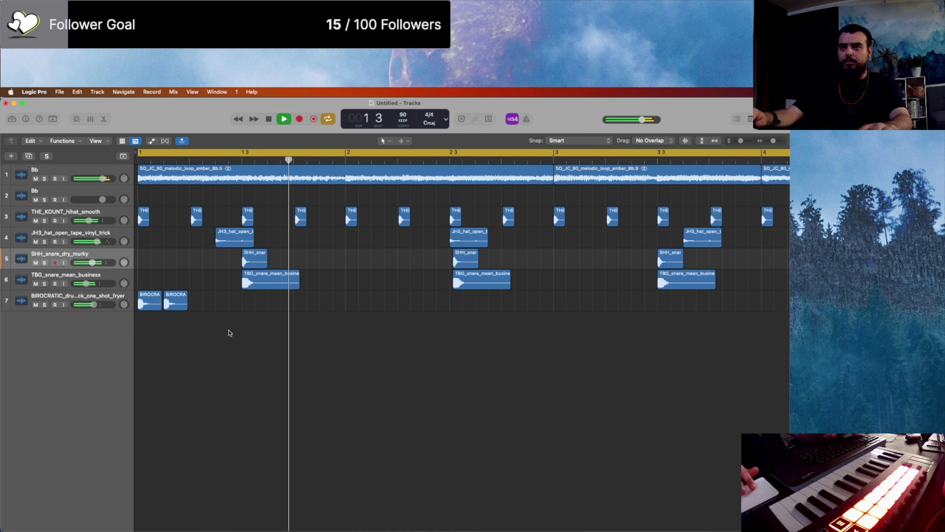
scroll(229, 332, "down", 2)
key("space")
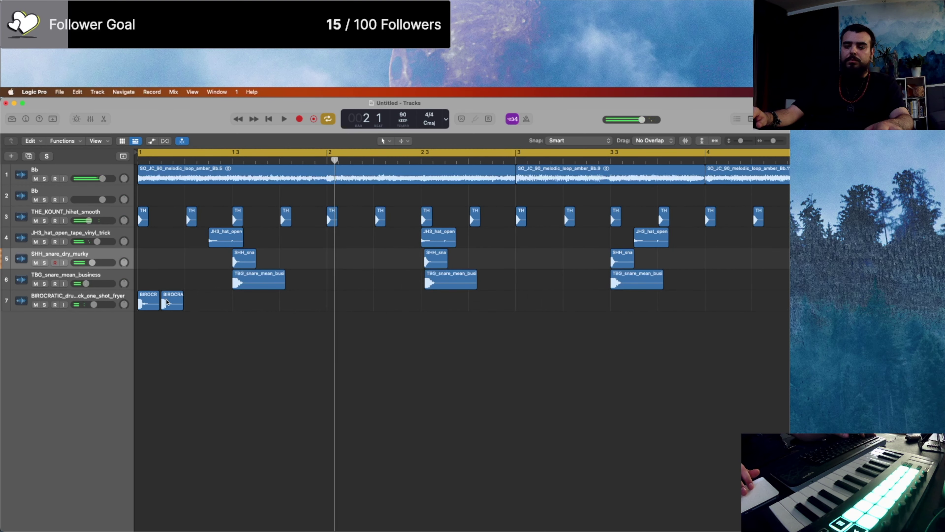
Step: Copy the kick to beat 4 of bar 1 and halfway between beats 2 and 3 of bar 2, and replay
key("space")
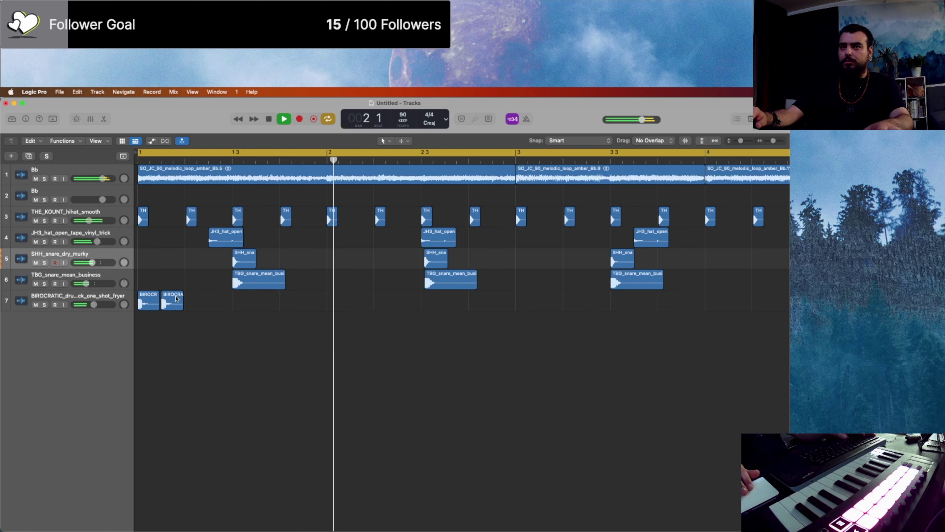
left_click_drag(167, 301, 415, 310)
key("space")
key("space")
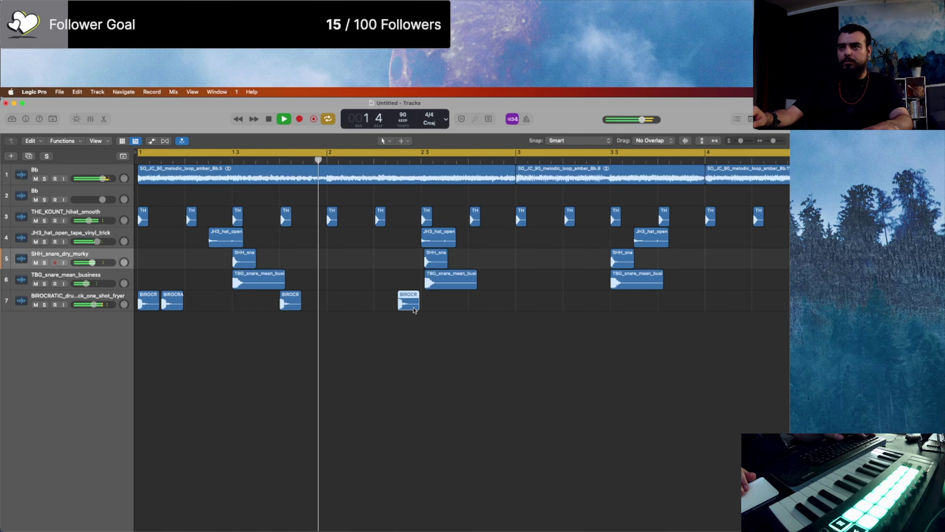
Step: Copy the kick to the start and beat 4 of bar 3, and to the start and just before beat 3 of bar 4
scroll(413, 308, "down", 5)
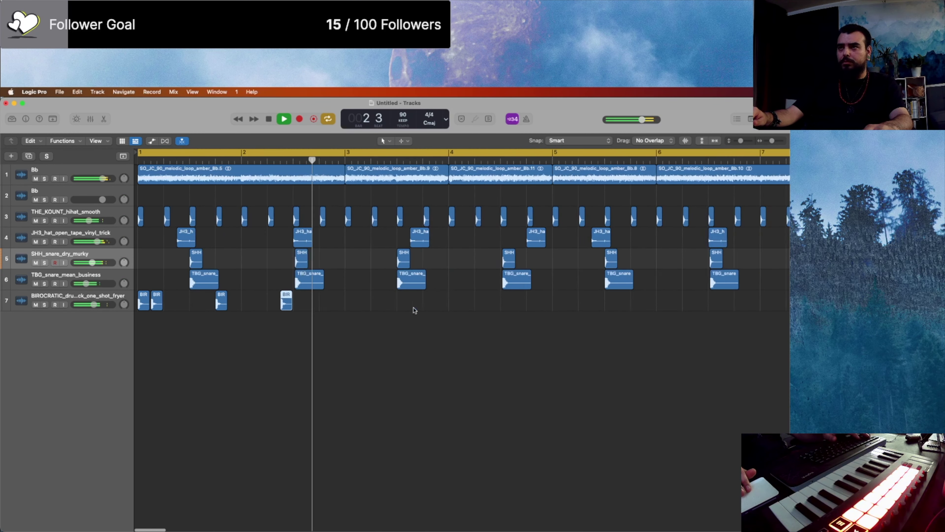
left_click_drag(280, 300, 487, 306)
scroll(505, 307, "right", 1)
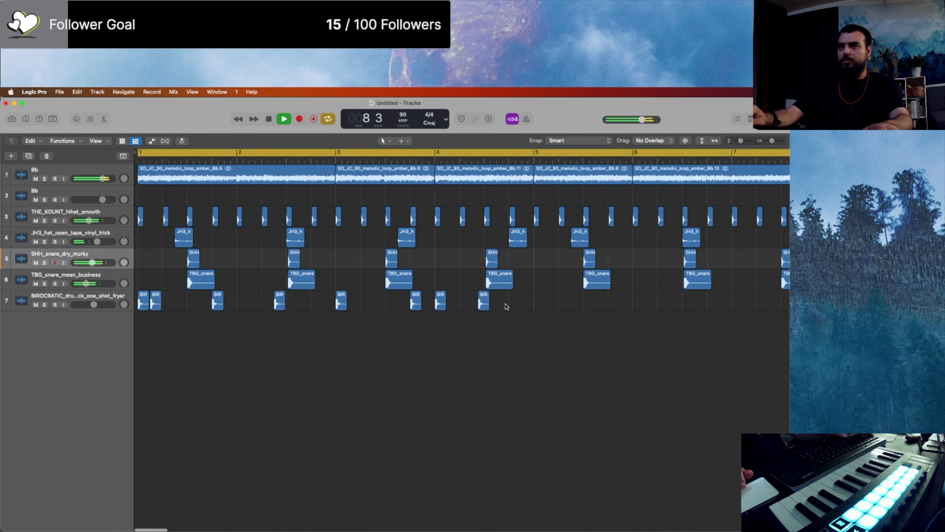
Step: Copy the kick in pairs around bars 5, 6 and 7, once at bar 8, and once just before bar 9 on a new track
left_click_drag(483, 302, 564, 303)
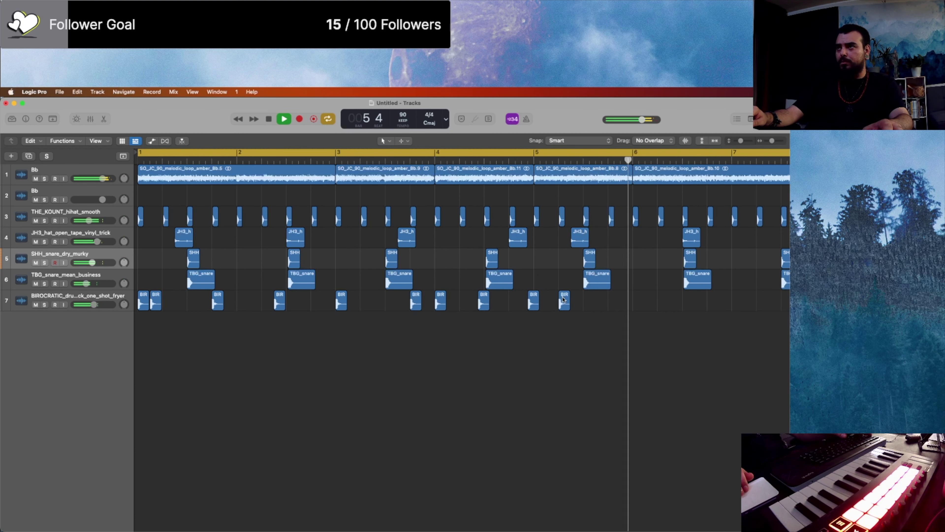
left_click_drag(563, 298, 651, 305)
scroll(650, 305, "right", 6)
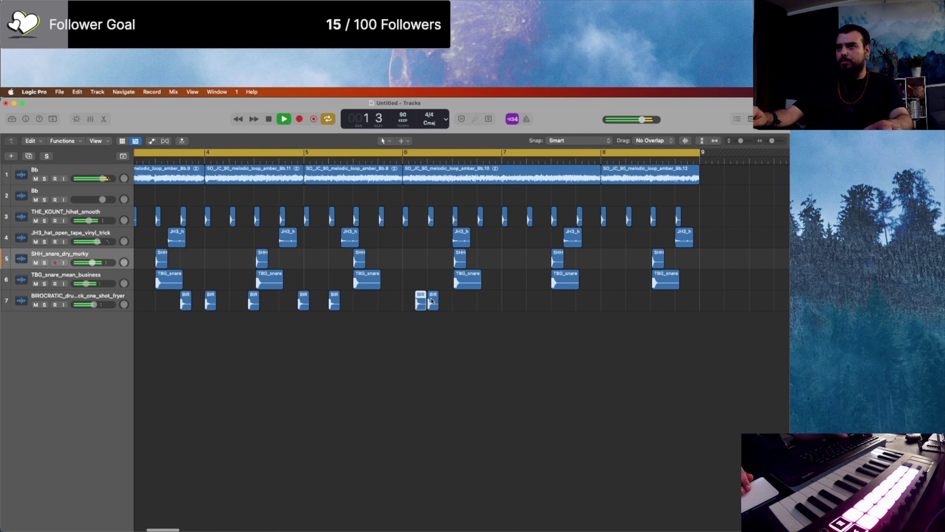
left_click_drag(432, 301, 702, 322)
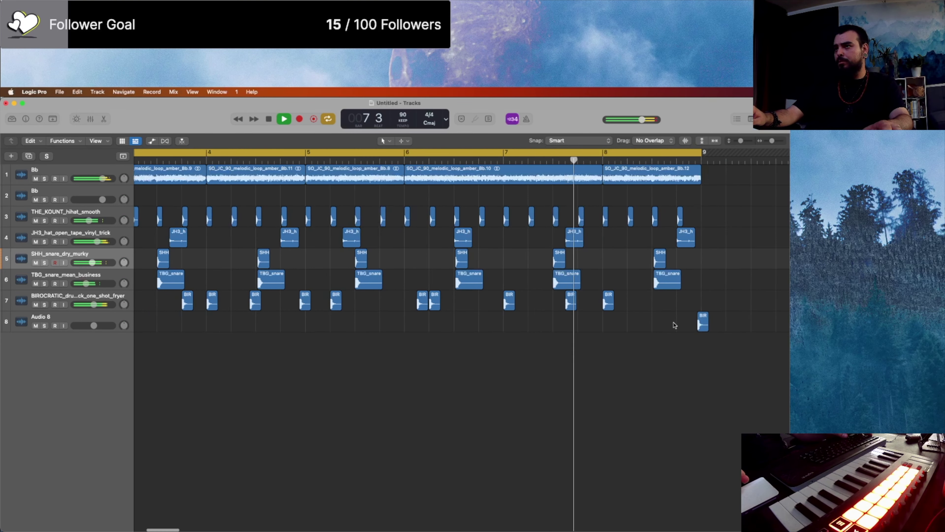
Step: Place early kick copies on the Audio 8 track just before beat 4 of bar 1, bar 3, and beat 2 of bar 5
scroll(671, 325, "left", 5)
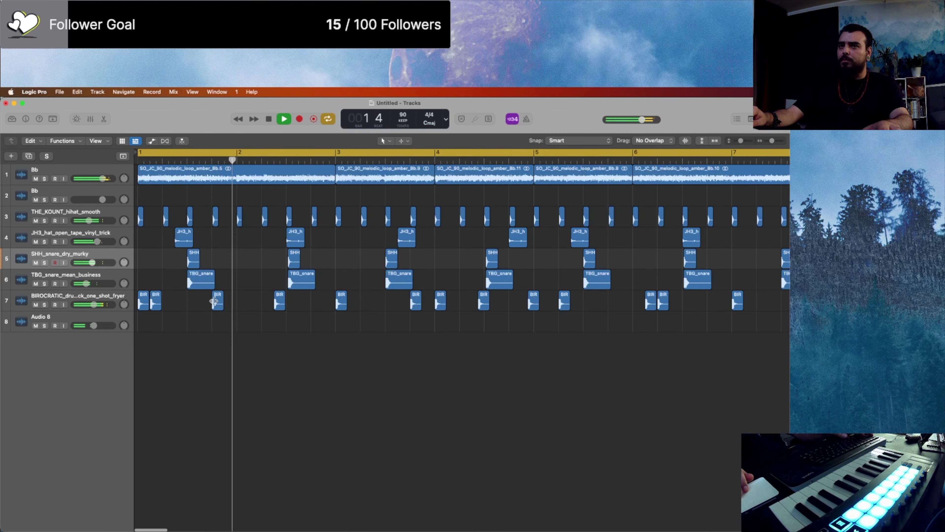
left_click_drag(219, 305, 213, 328)
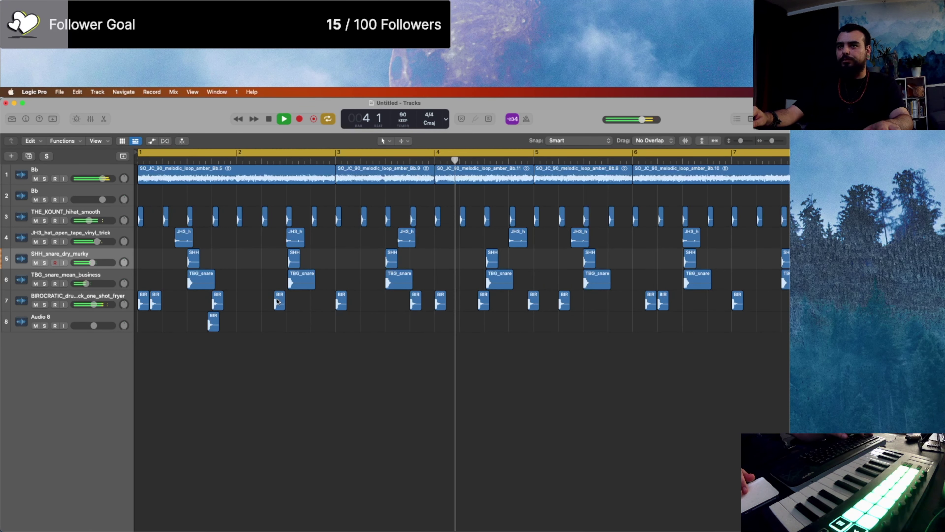
left_click_drag(279, 302, 560, 331)
scroll(560, 331, "right", 5)
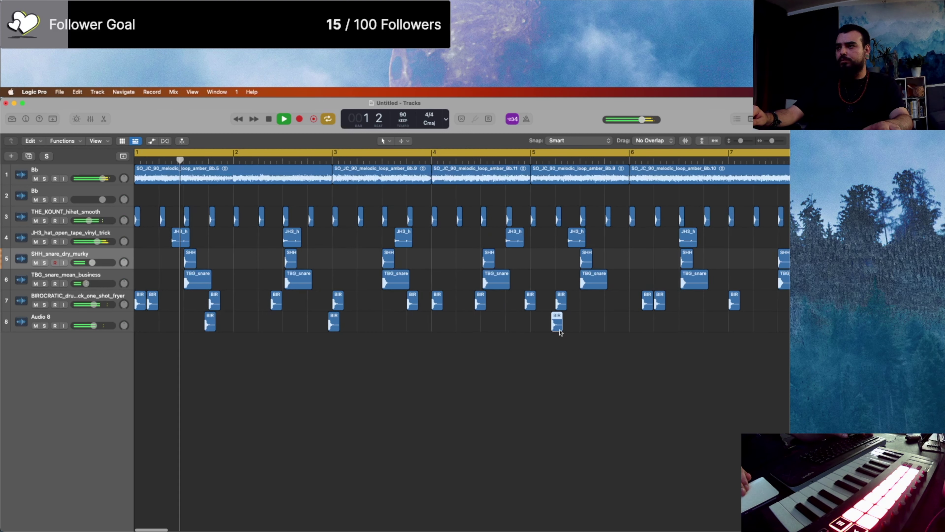
Step: Copy the Audio 8 kick to just before bar 7, and add a BIROCRATIC kick about halfway between beats 1 and 2 of bar 3
scroll(482, 314, "right", 3)
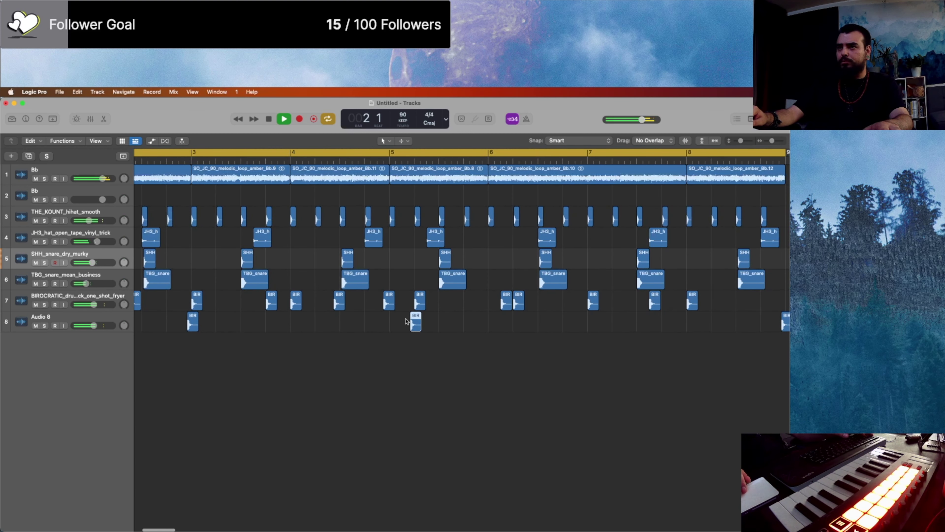
left_click_drag(415, 322, 589, 325)
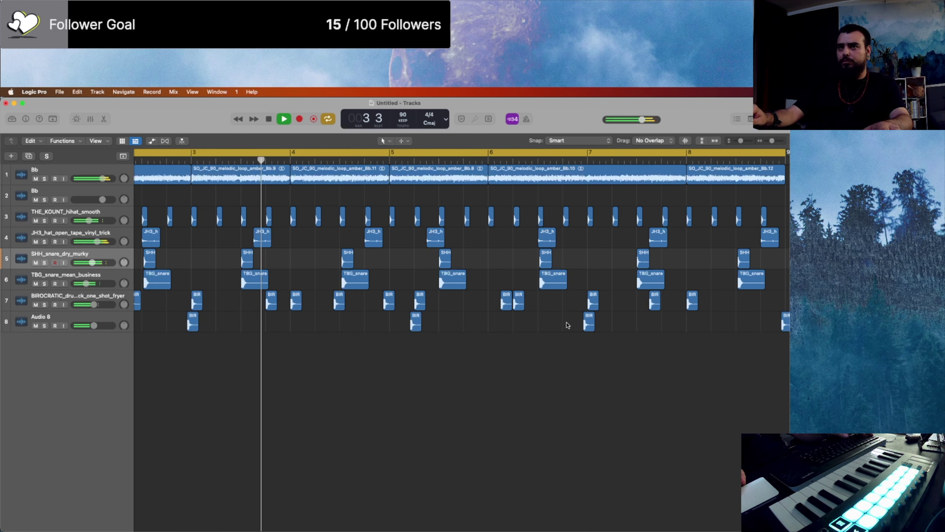
left_click_drag(197, 303, 211, 299)
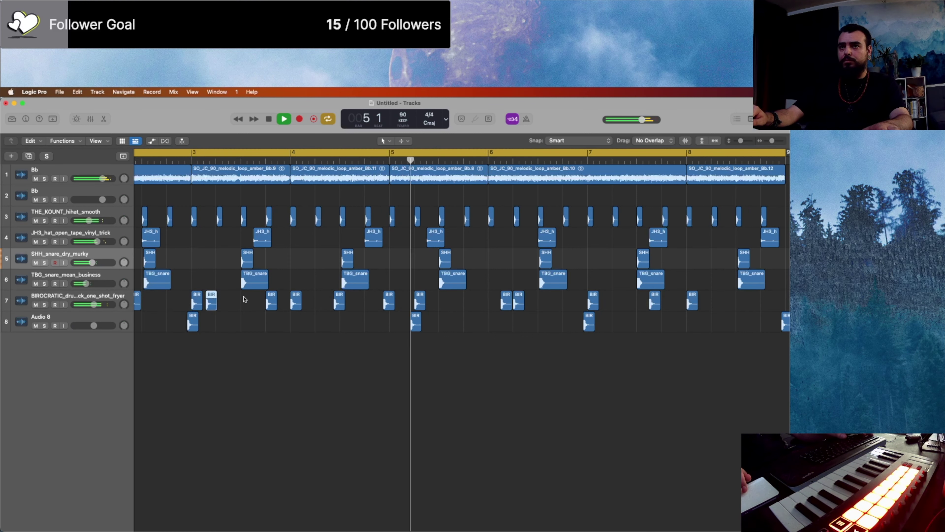
key("super+s")
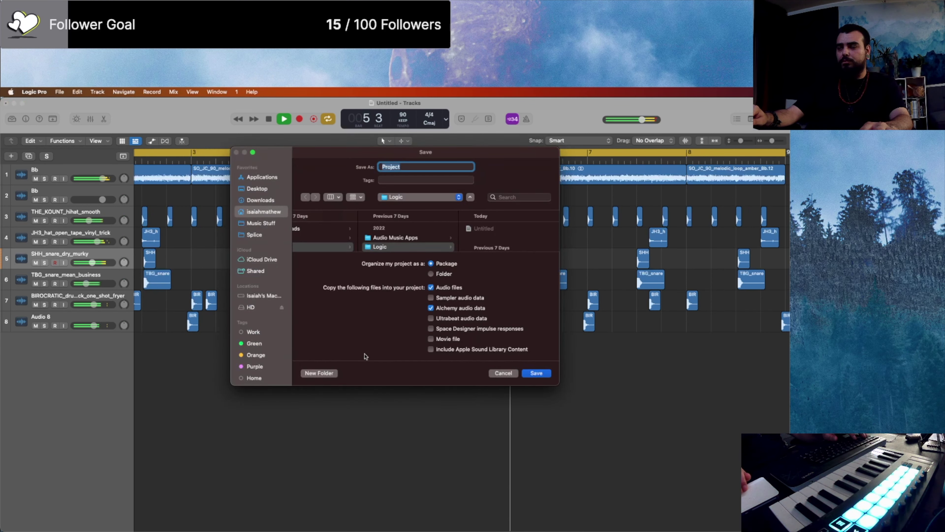
left_click(502, 373)
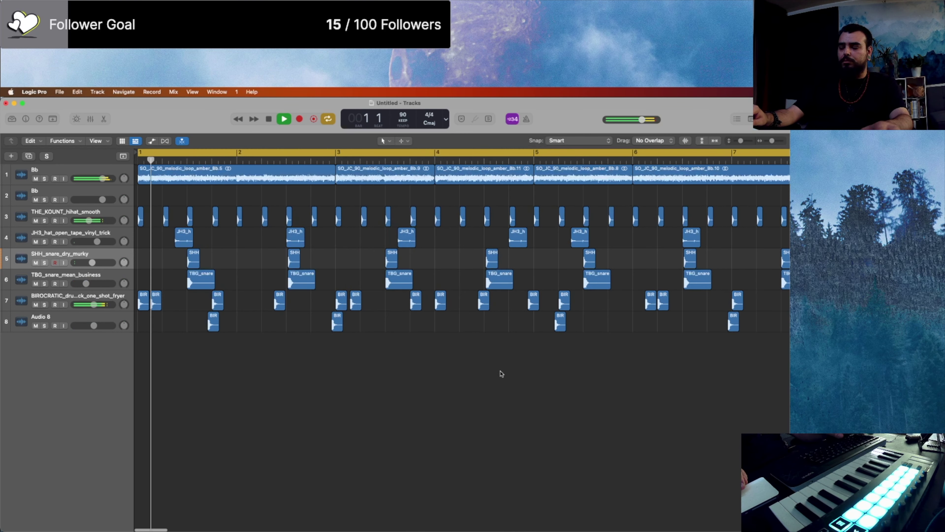
key("ctrl+Up")
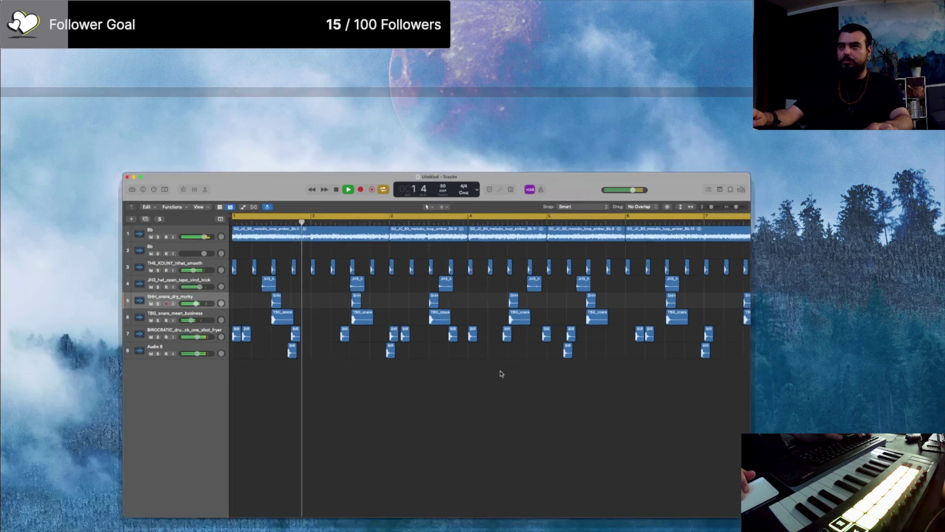
key("ctrl+super+f")
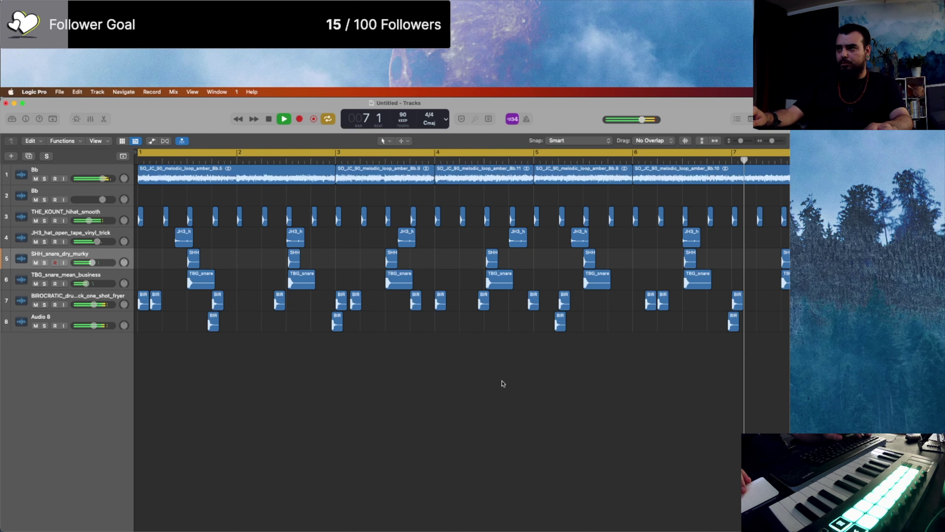
Step: Copy BIROCRATIC kicks to beat 4 of bar 7 and about halfway between beats 2 and 3 of bar 3
key("super+Left")
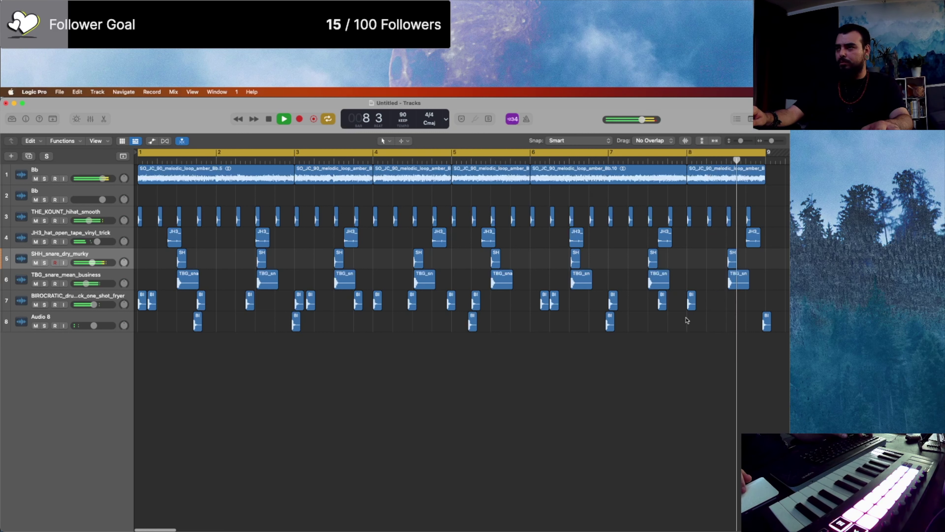
left_click_drag(663, 303, 673, 306)
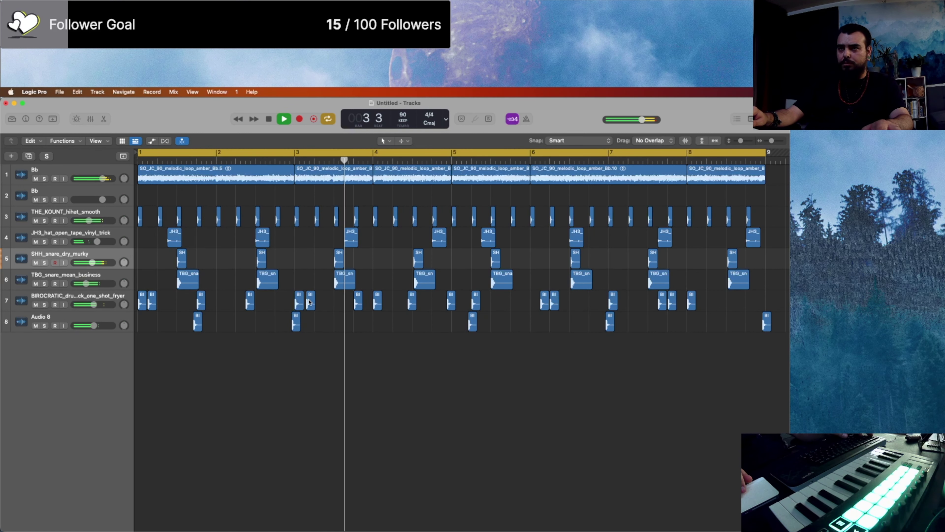
left_click_drag(310, 301, 325, 300)
Step: Remove the BIROCRATIC kick at the start of bar 4 and replay the loop
left_click(326, 329)
key("space")
key("space")
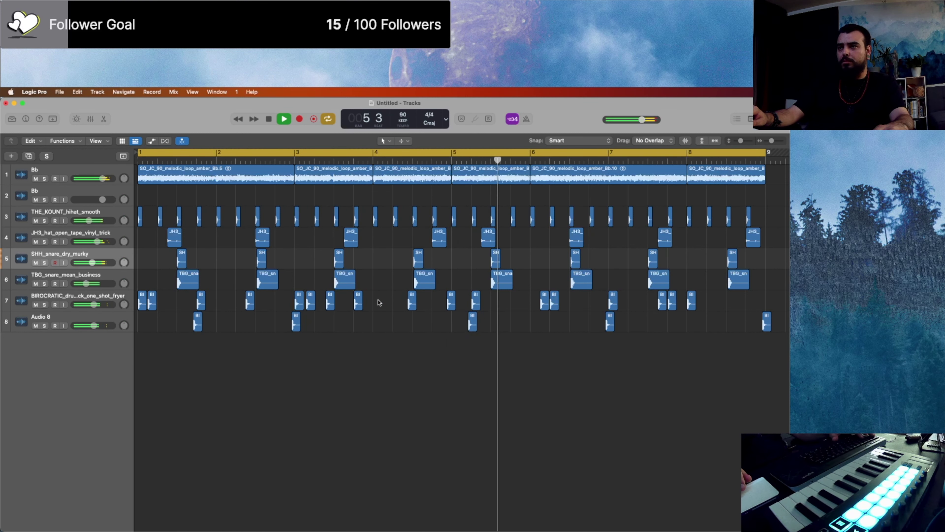
Step: Delete the empty second Bb track
scroll(533, 273, "down", 3)
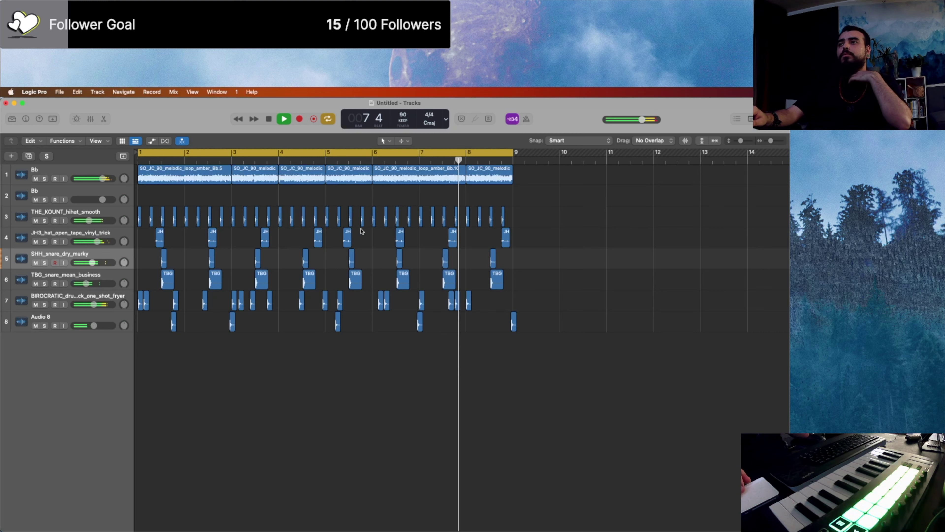
left_click(82, 194)
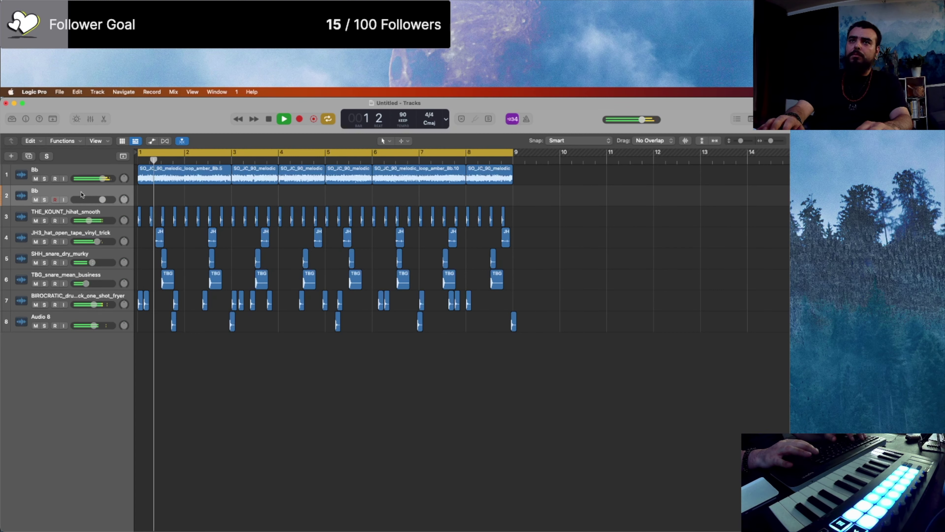
key("super+BackSpace")
key("ctrl+Up")
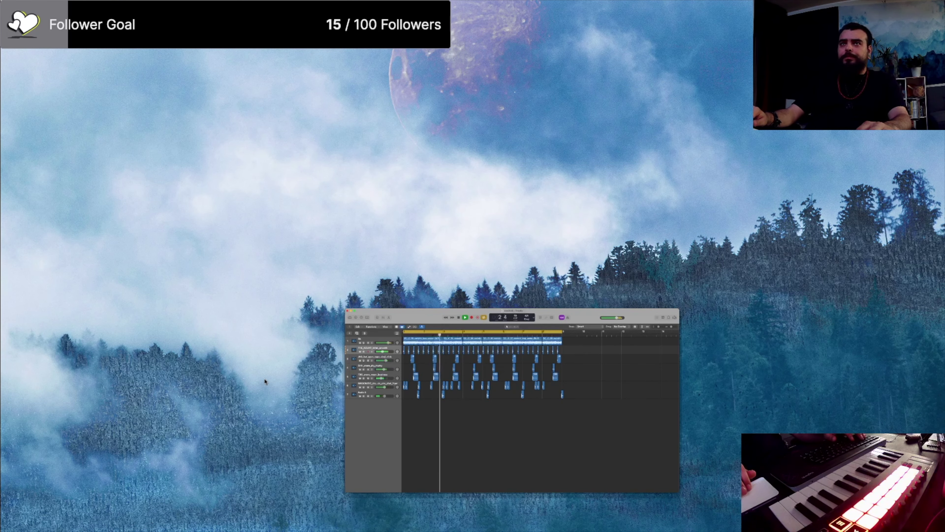
key("ctrl+super+f")
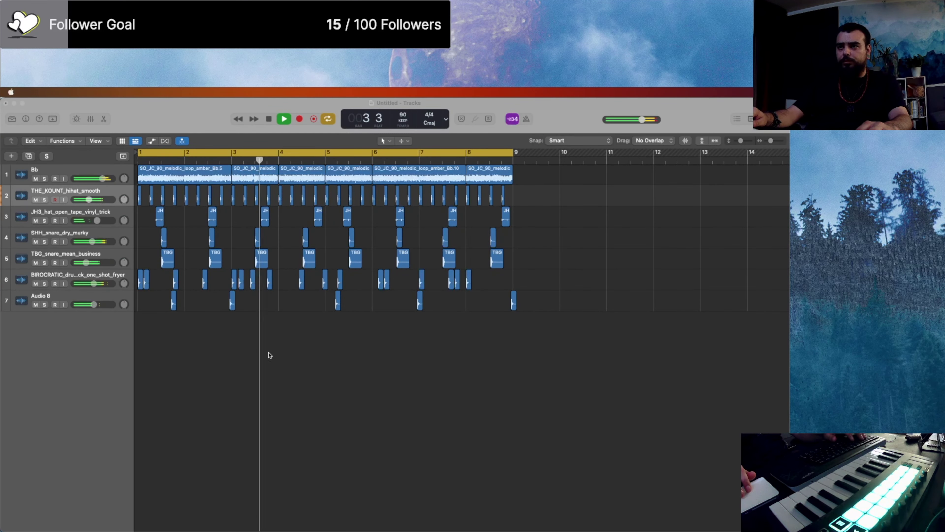
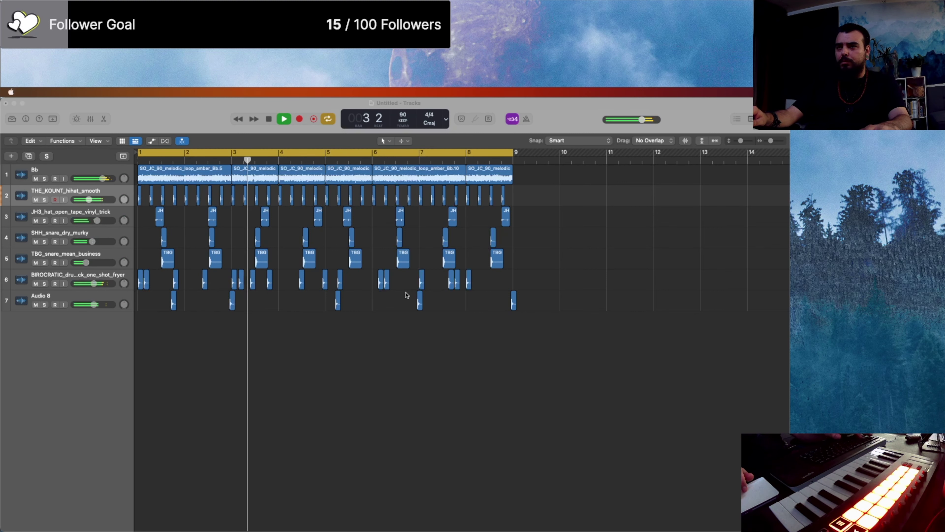
Step: Add the SO_JC_90_vocal_riff_aero_Dm sample on a new track below Audio 8 and align its region to the start of bar 1
left_click_drag(403, 296, 197, 499)
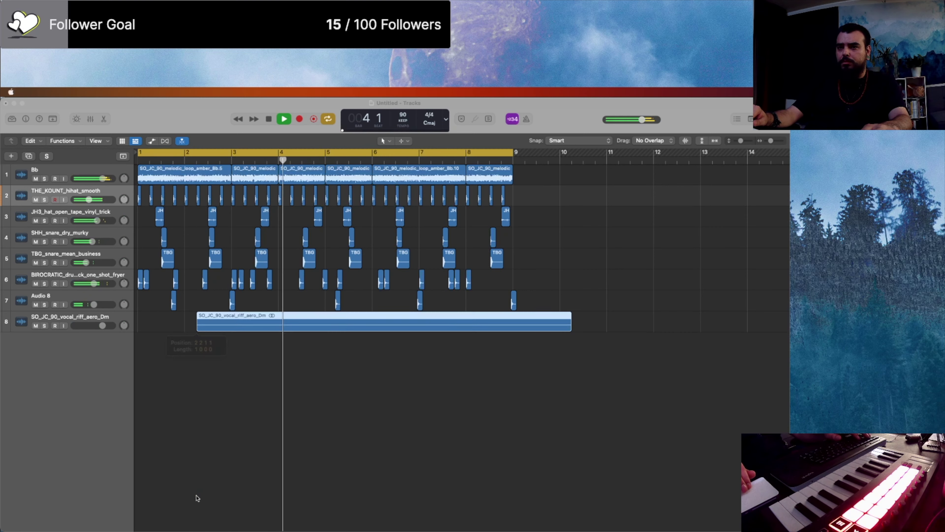
left_click(439, 327)
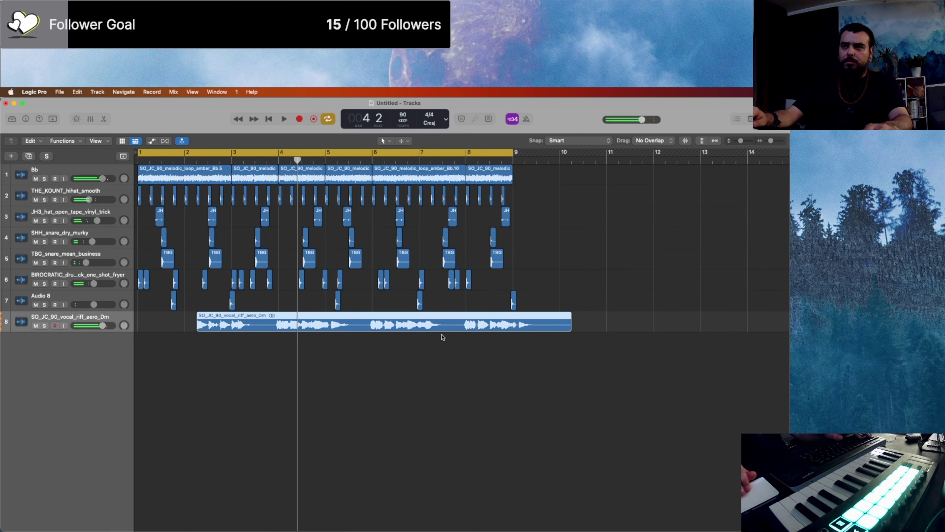
left_click_drag(237, 328, 176, 327)
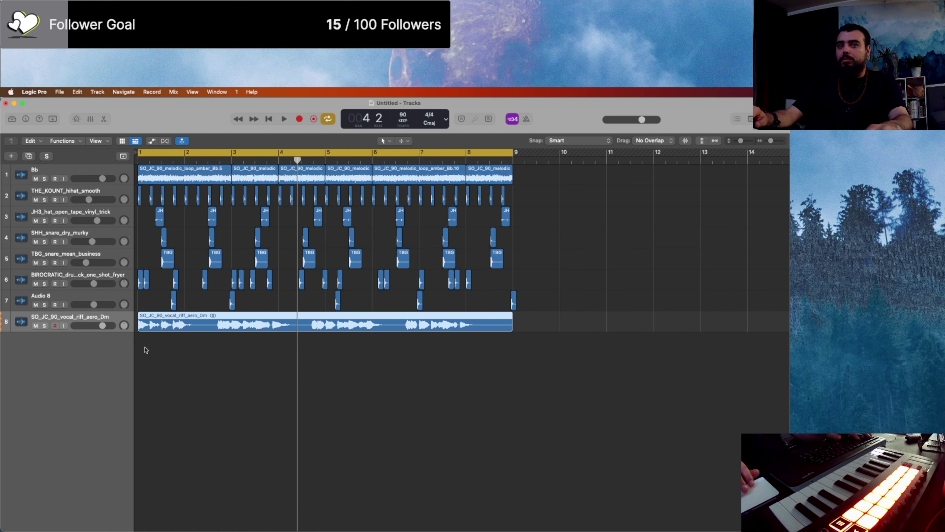
Step: Solo the vocal riff track, lower its volume to -11.2 dB and play it from the start
left_click(43, 326)
left_click_drag(91, 326, 70, 325)
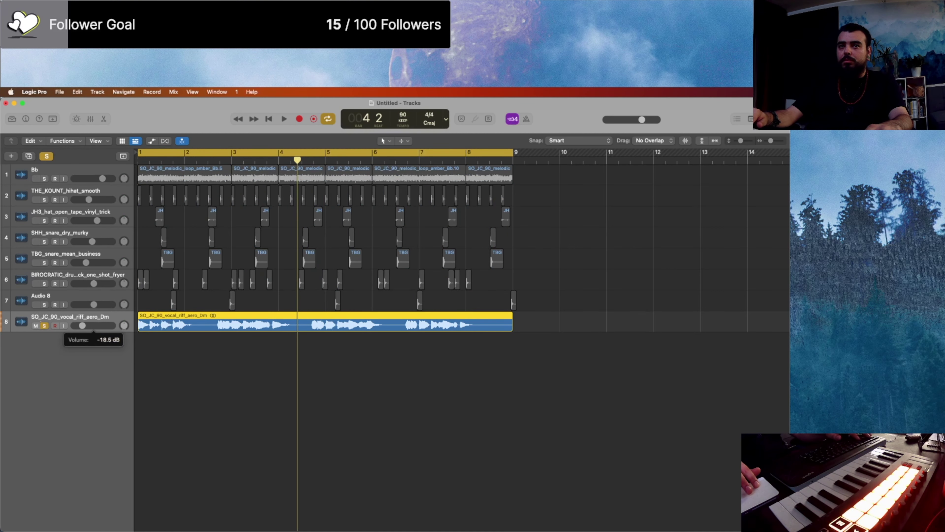
key("space")
key("ctrl+Up")
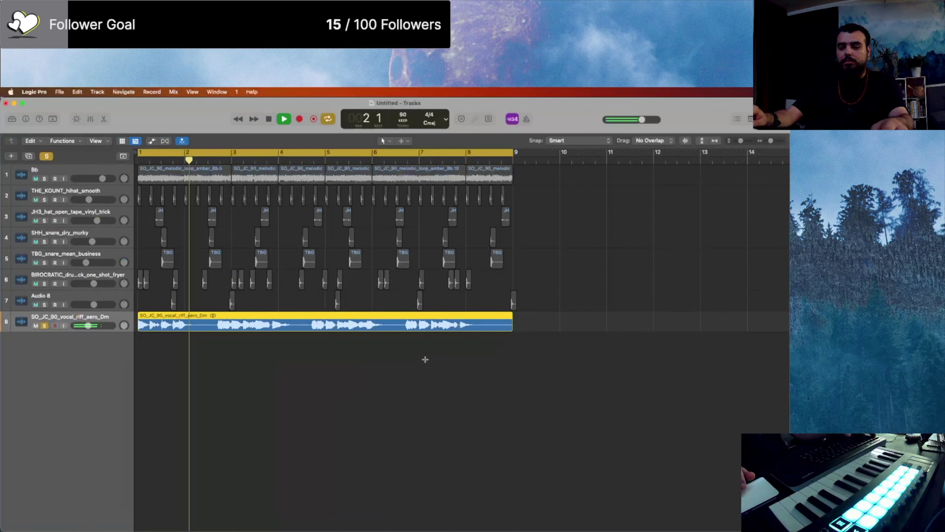
Step: Insert Pitch Correction on the vocal riff channel with root A#/Bb and the major scale
key("x")
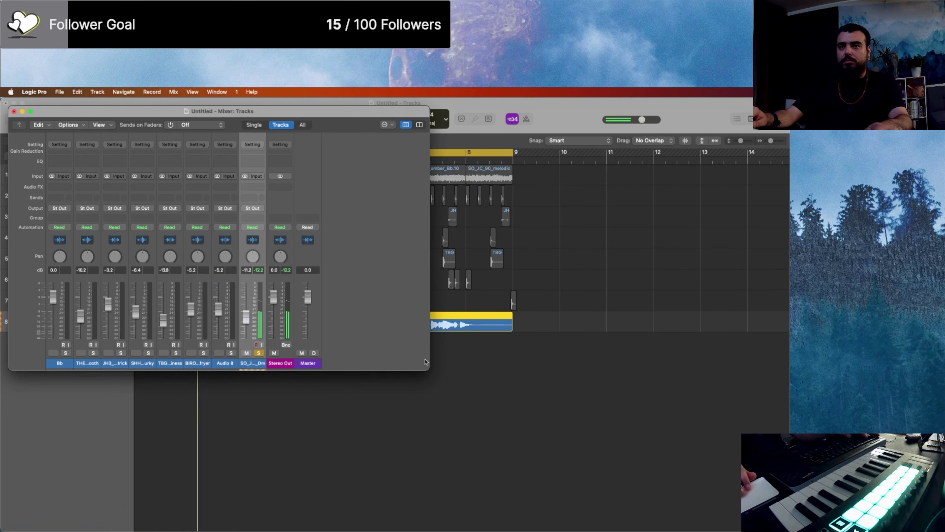
left_click(252, 186)
mouse_move(281, 344)
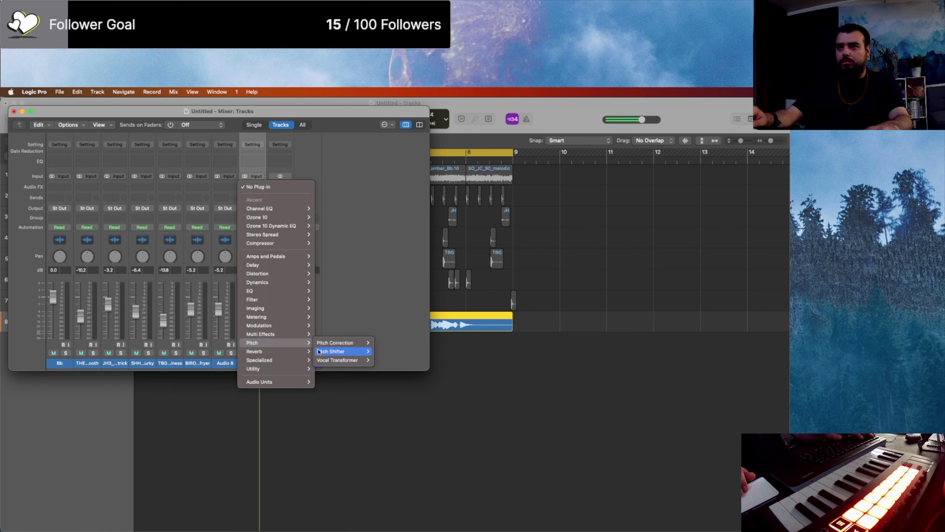
left_click(351, 342)
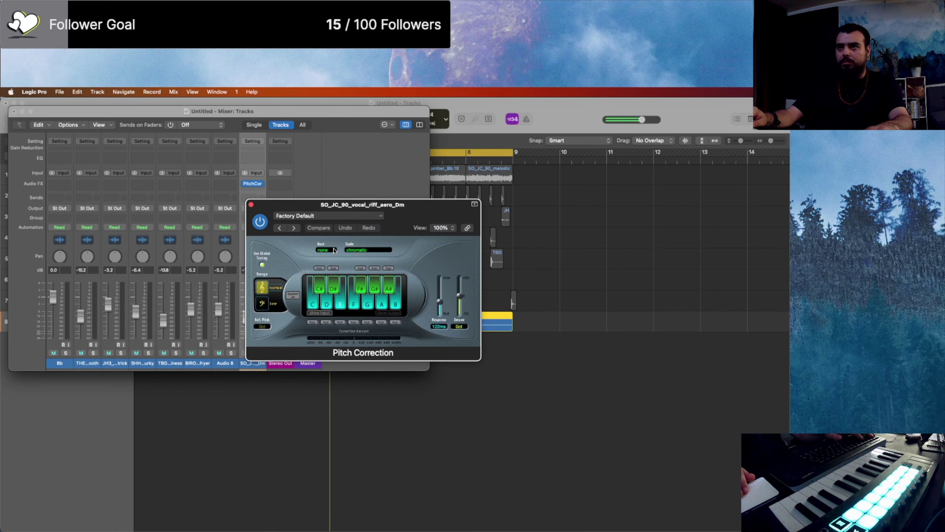
left_click(331, 250)
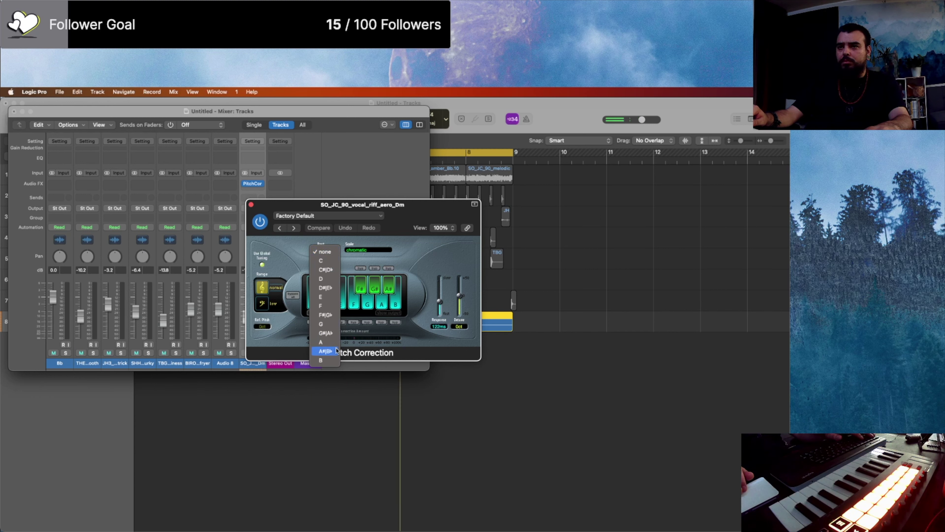
left_click(325, 351)
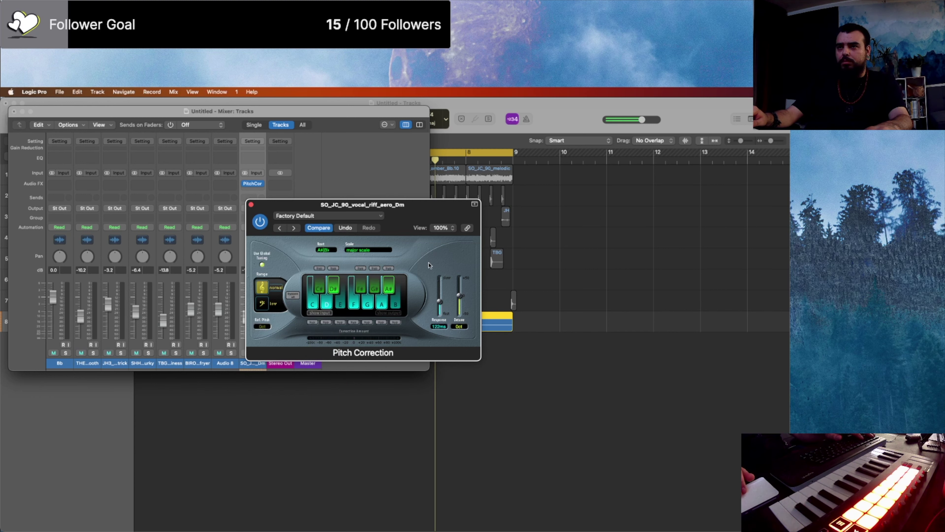
Step: Unsolo the vocal riff track, replay it with the full beat and hide the Pitch Correction window
left_click(533, 361)
key("ctrl+Up")
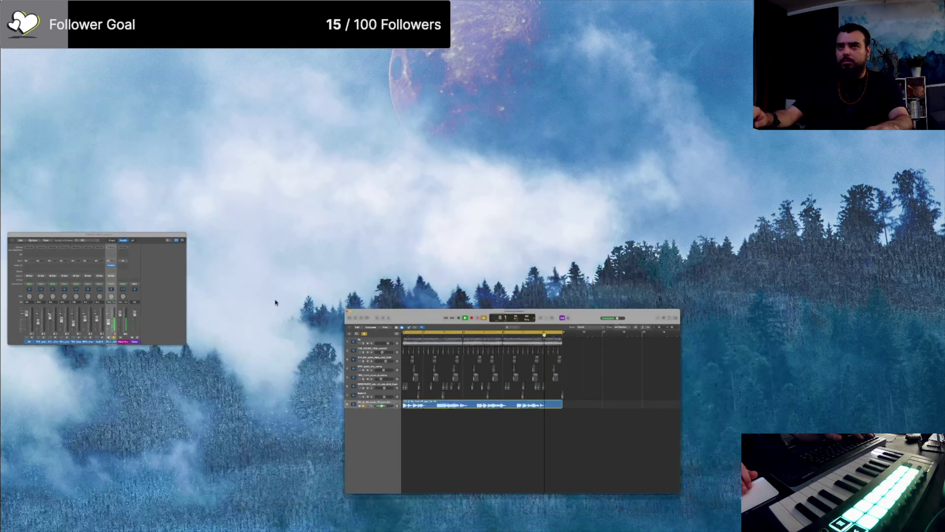
left_click(404, 369)
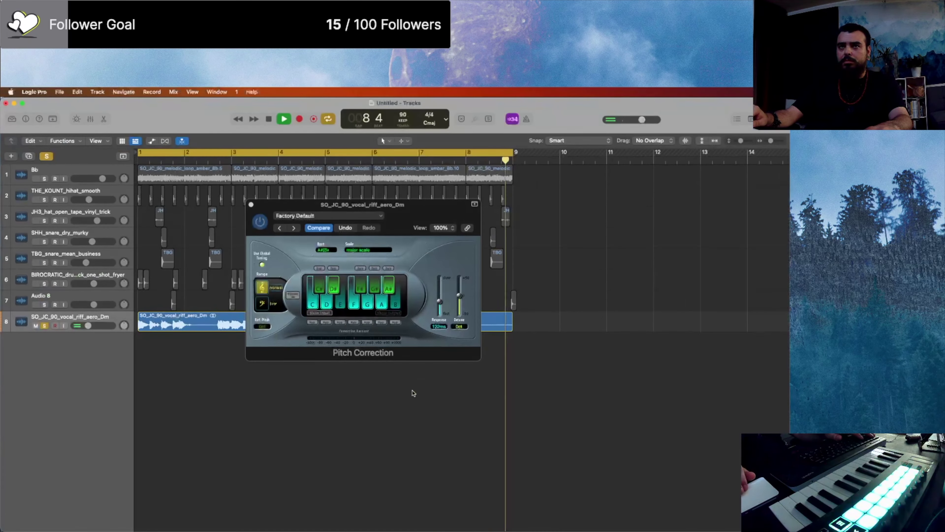
key("ctrl+Up")
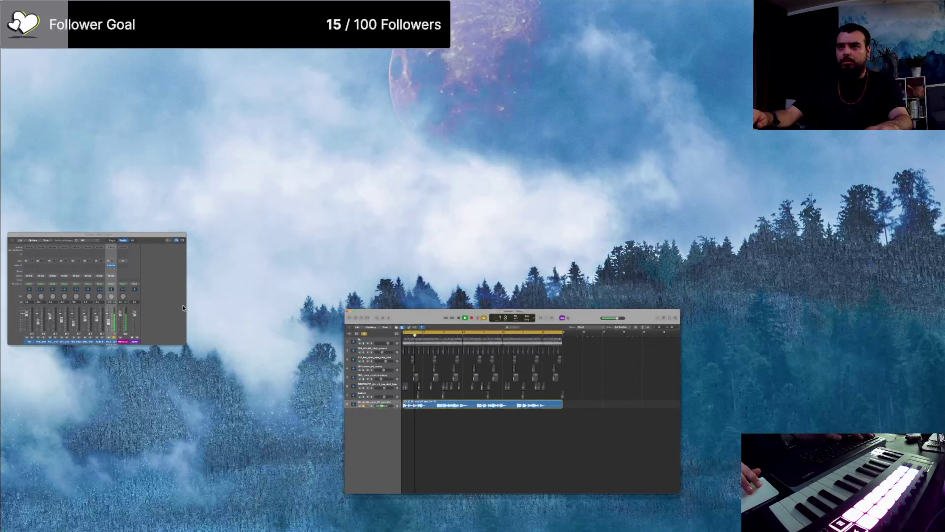
left_click(474, 406)
key("space")
left_click(45, 325)
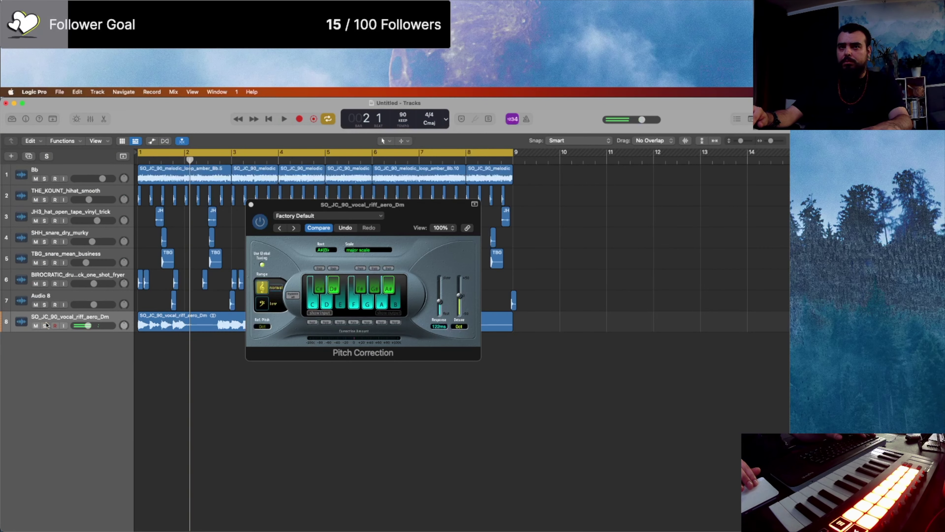
key("space")
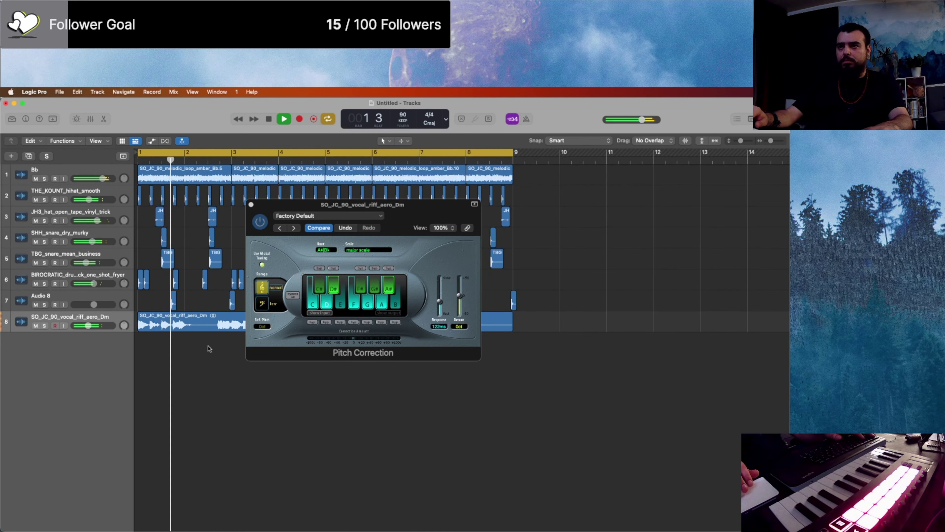
key("v")
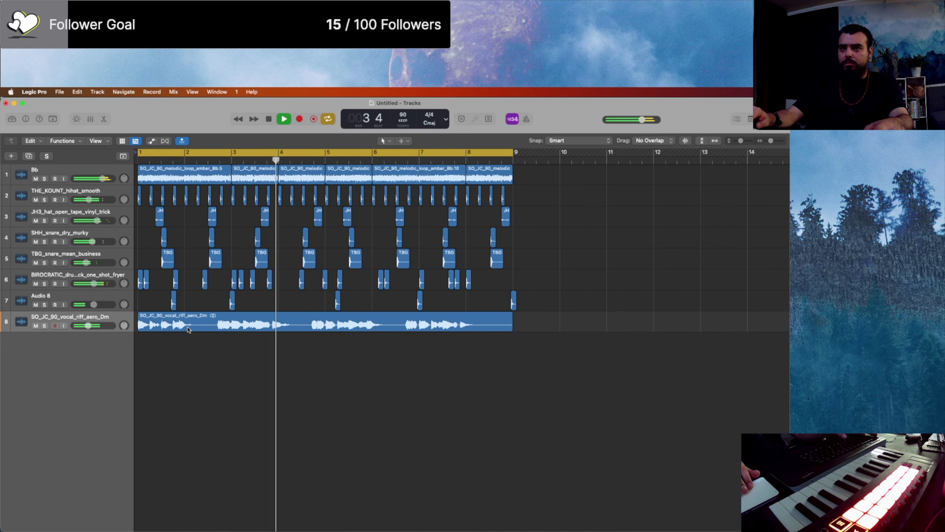
Step: Split the vocal riff region just after the start of bar 2 and delete everything following the first phrase
left_click_drag(193, 328, 125, 329)
left_click(171, 326)
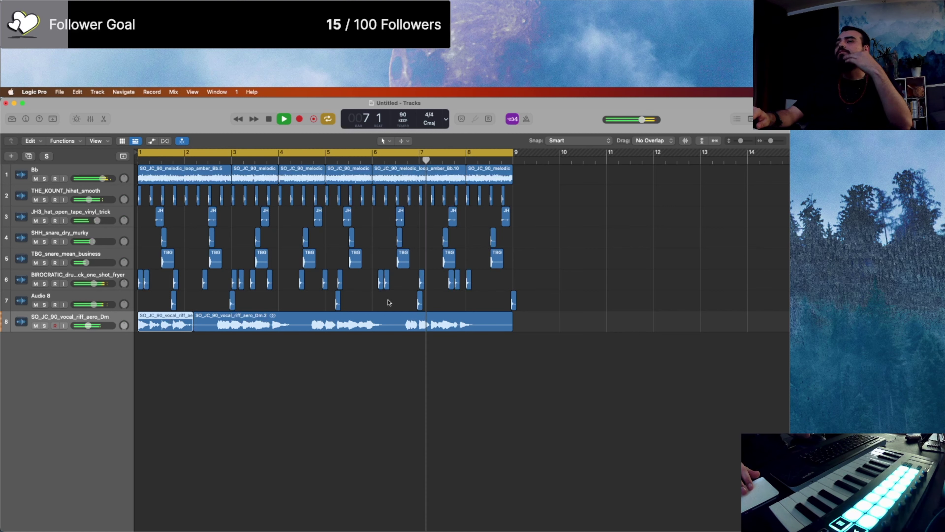
key("space")
left_click(213, 320)
key("BackSpace")
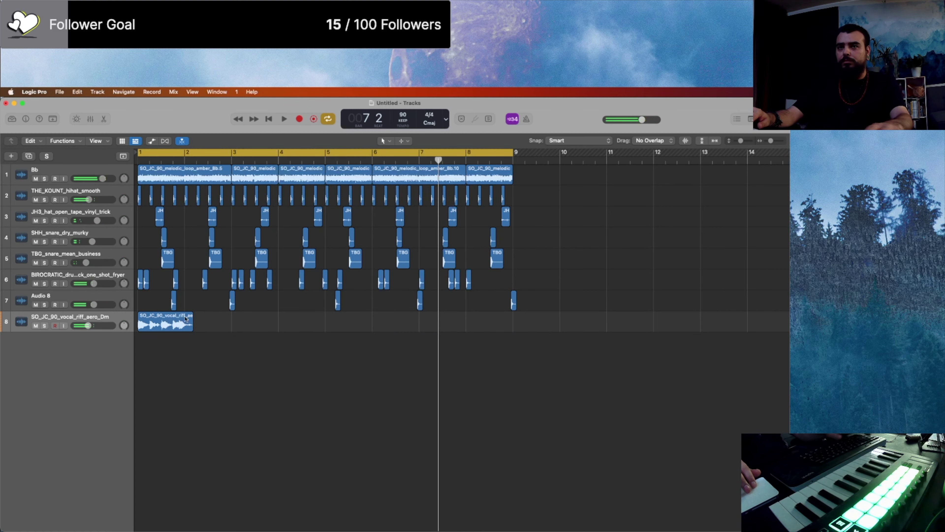
Step: Replay the vocal phrase, split it at beats 2, 3 and 4 of bar 1, and extend the last slice to beat 2 of bar 2
key("space")
scroll(192, 326, "up", 3)
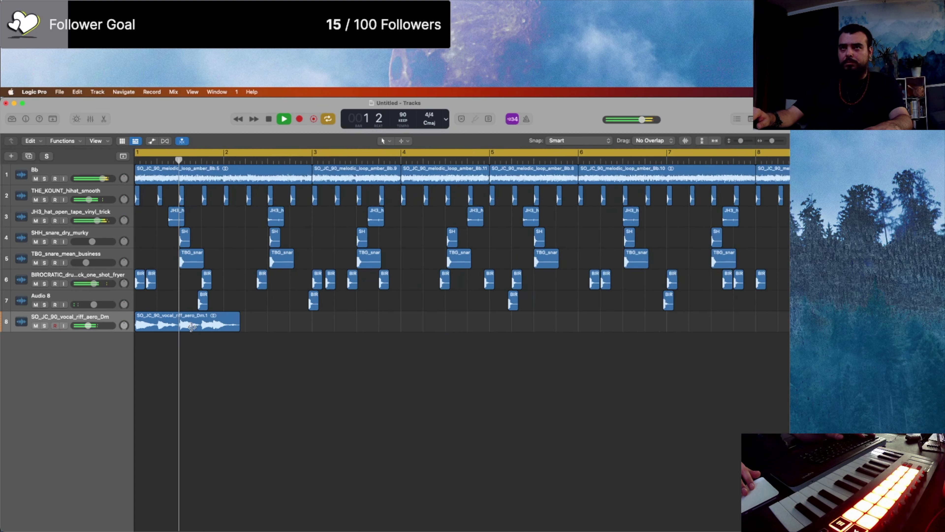
key("space")
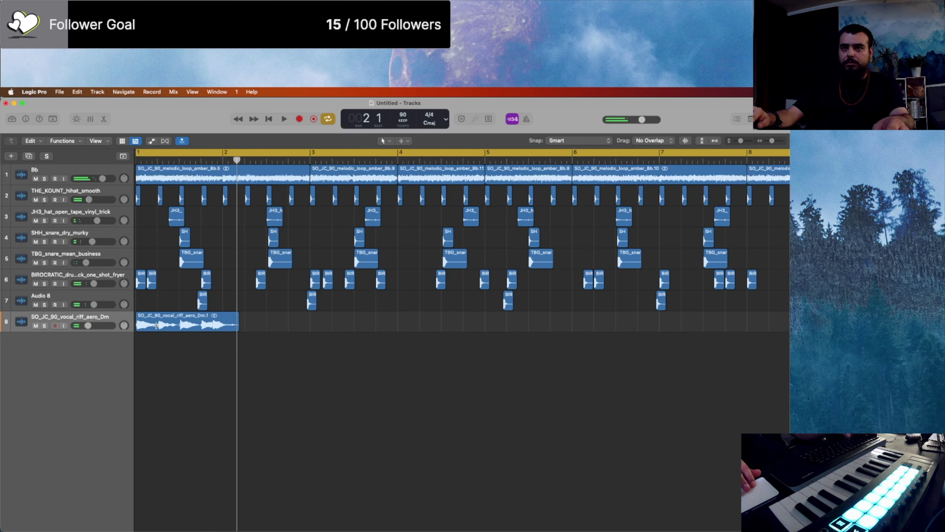
left_click(157, 325)
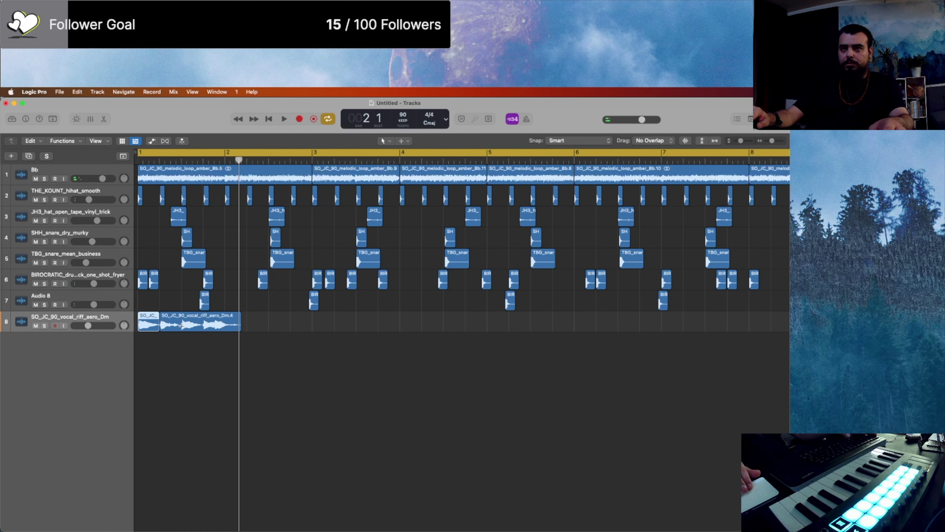
mouse_move(182, 326)
left_mouse_down()
mouse_move(161, 326)
mouse_move(193, 326)
mouse_move(182, 326)
left_mouse_up()
left_click(168, 327)
left_click(184, 326)
left_click_drag(239, 329, 174, 326)
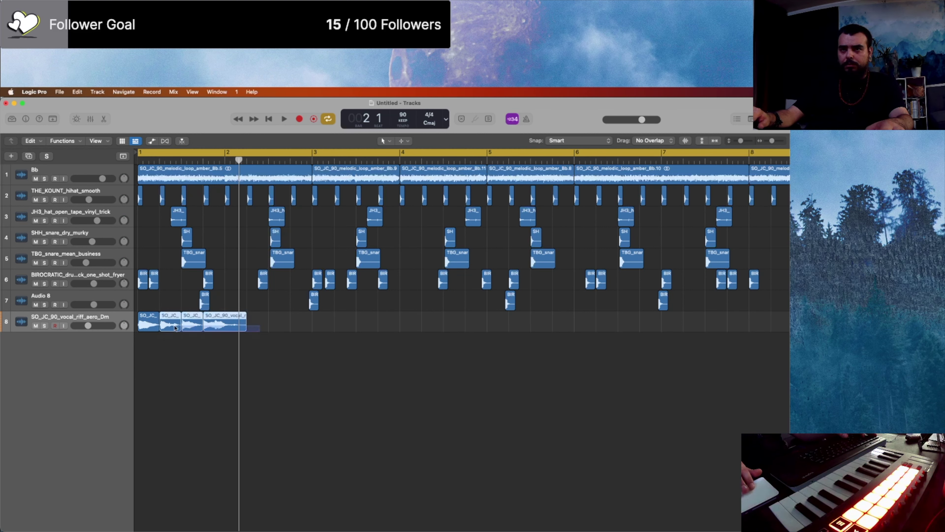
Step: Convert the four vocal slices to a new Sampler track named vox, with zones created from regions
right_click(156, 326)
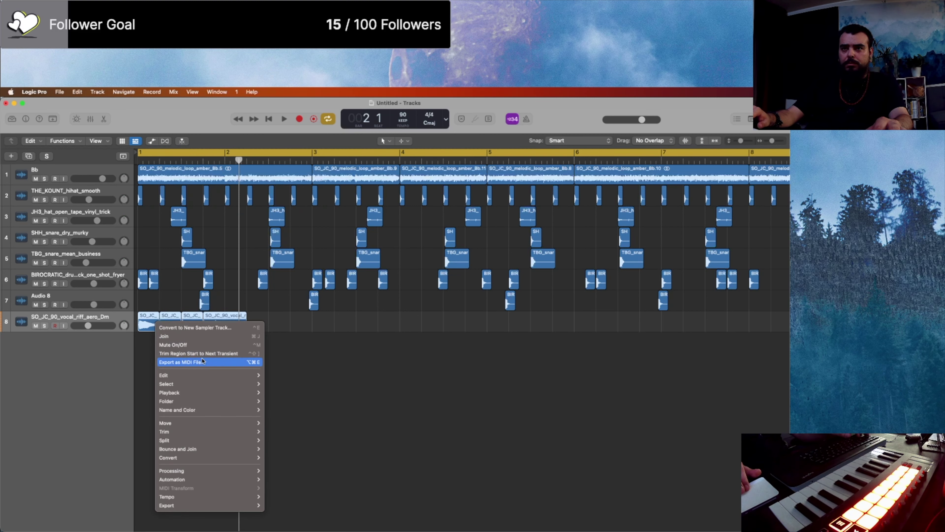
left_click(212, 329)
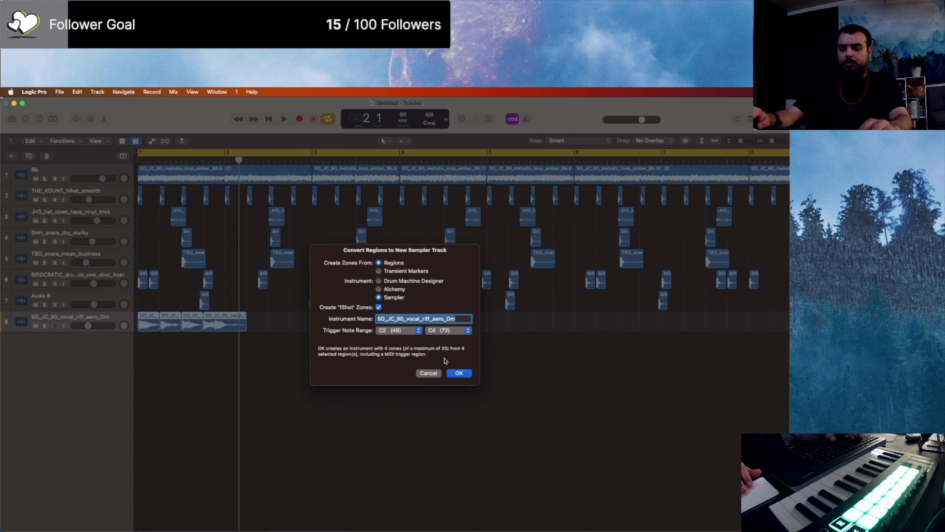
type("vox")
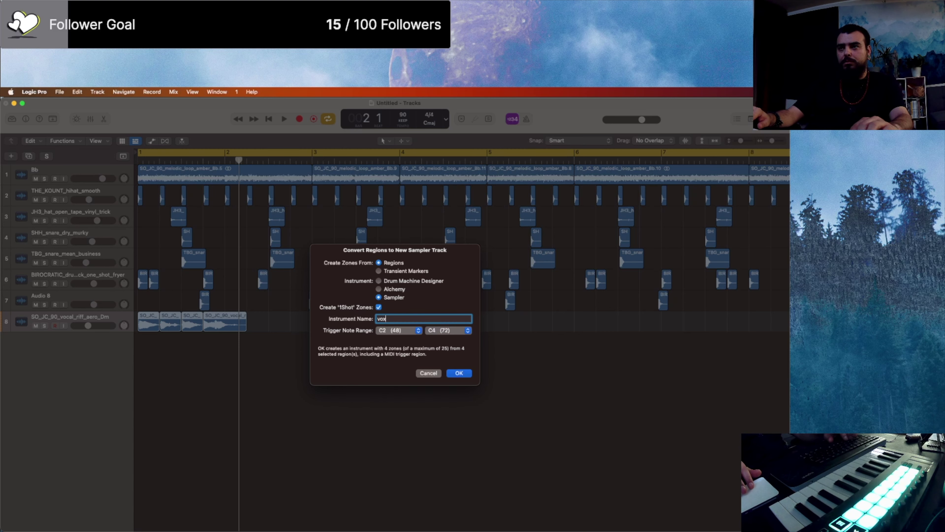
left_click(459, 374)
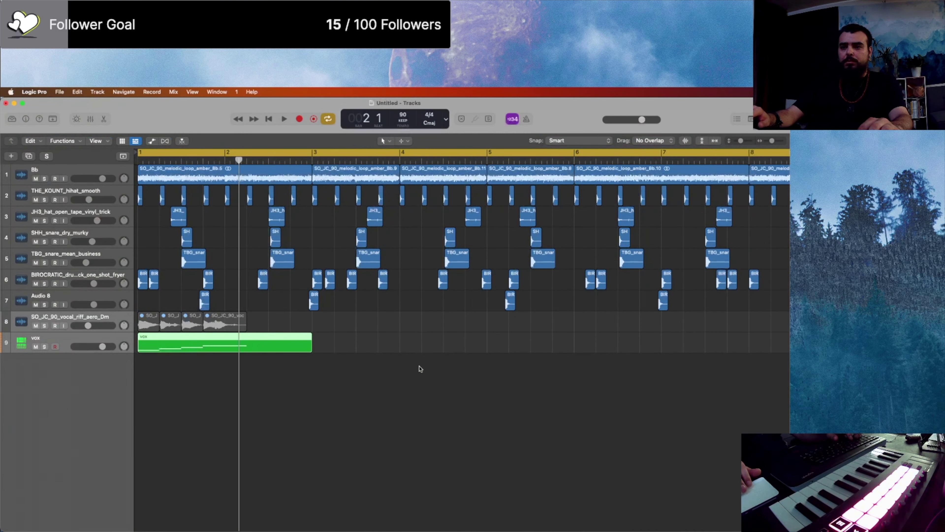
Step: Record-enable the vox track and delete its generated MIDI region
left_click(31, 319)
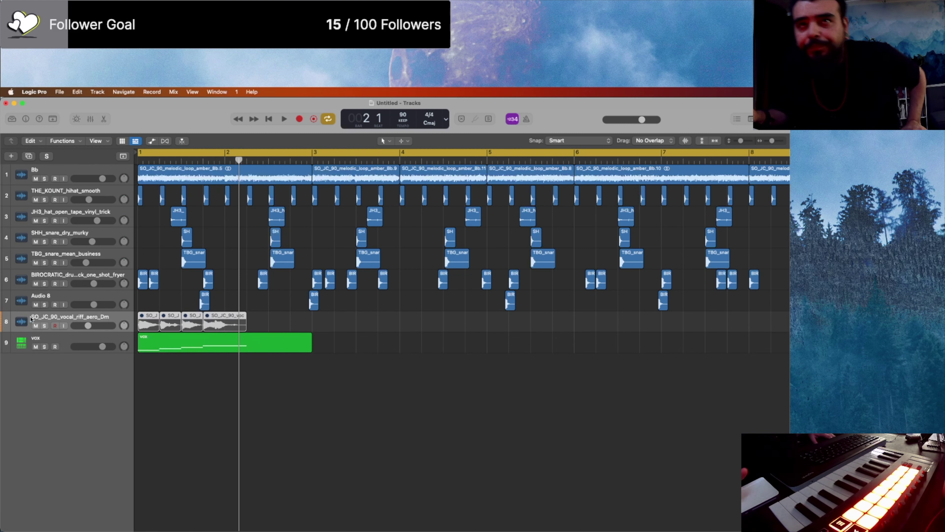
left_click(54, 346)
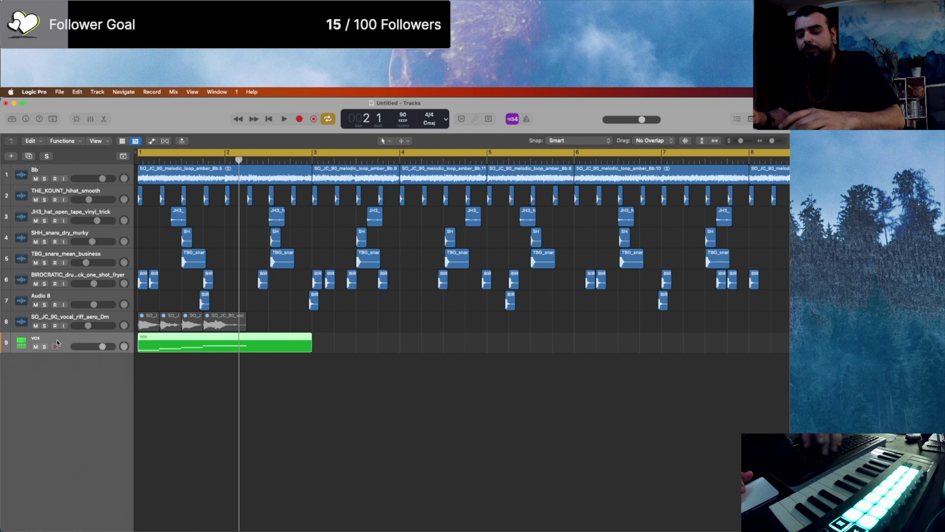
key("Delete")
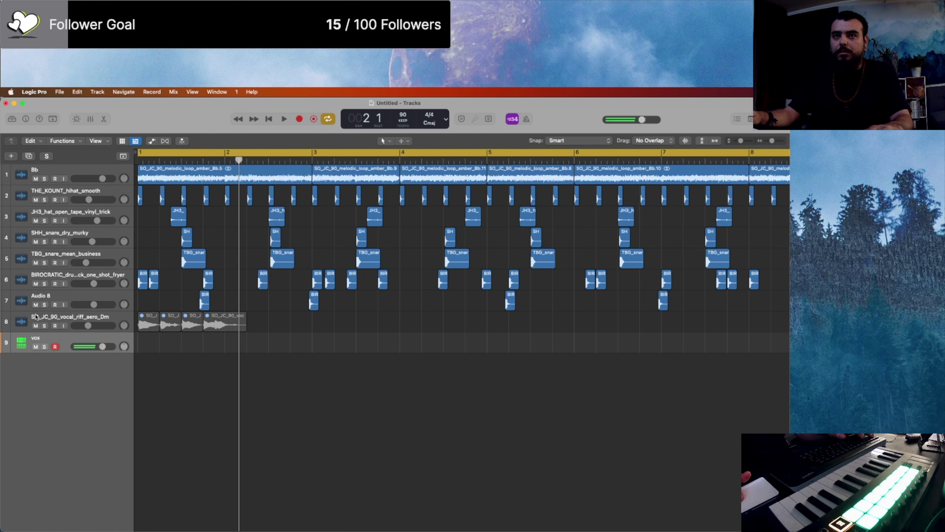
Step: Check the vox channel in the mixer and play the loop from the start to try out the vocal slices
key("ctrl+Up")
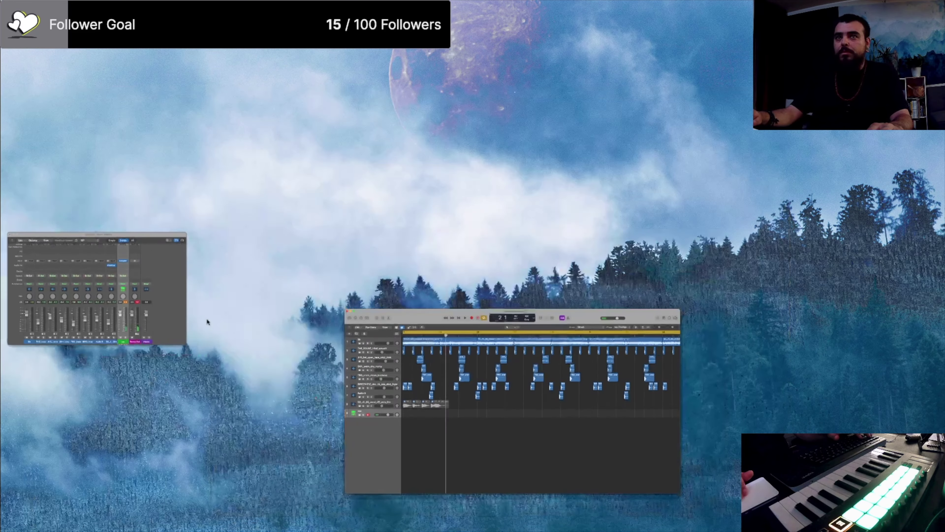
left_click(109, 302)
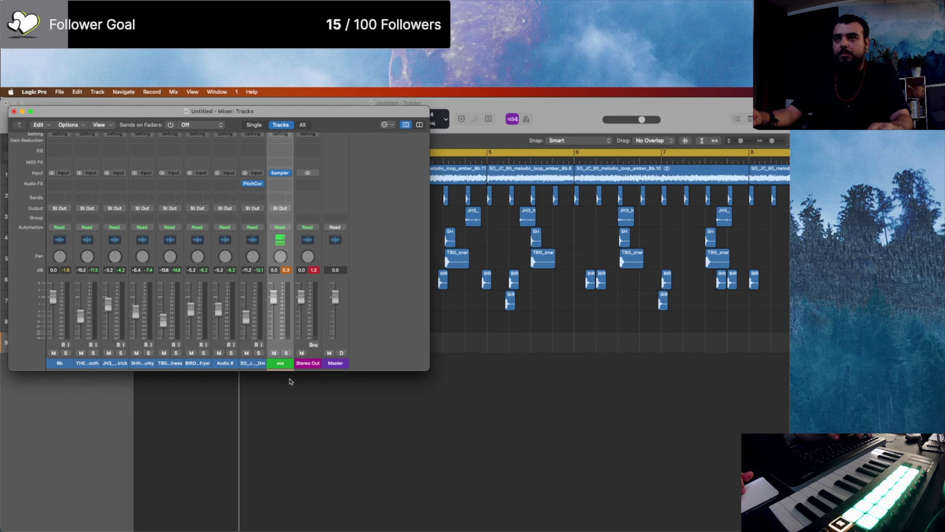
left_click(368, 425)
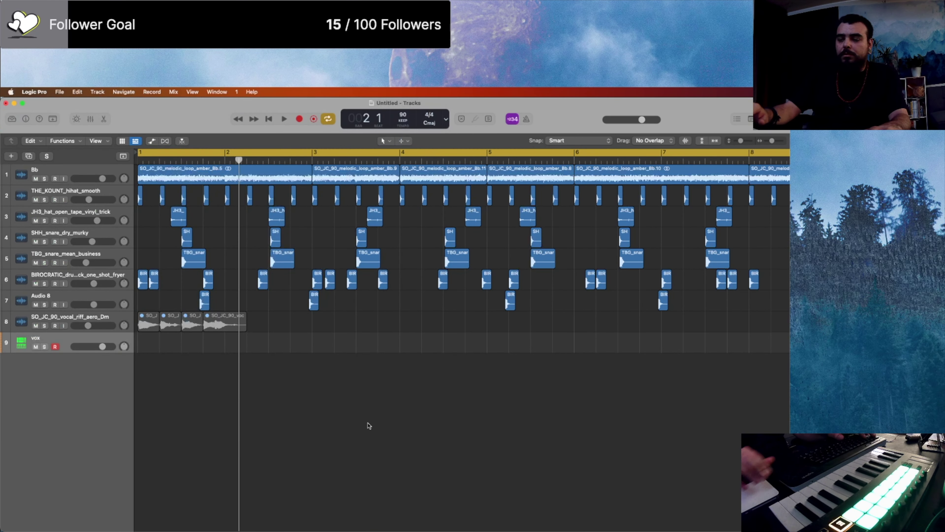
key("Return")
key("space")
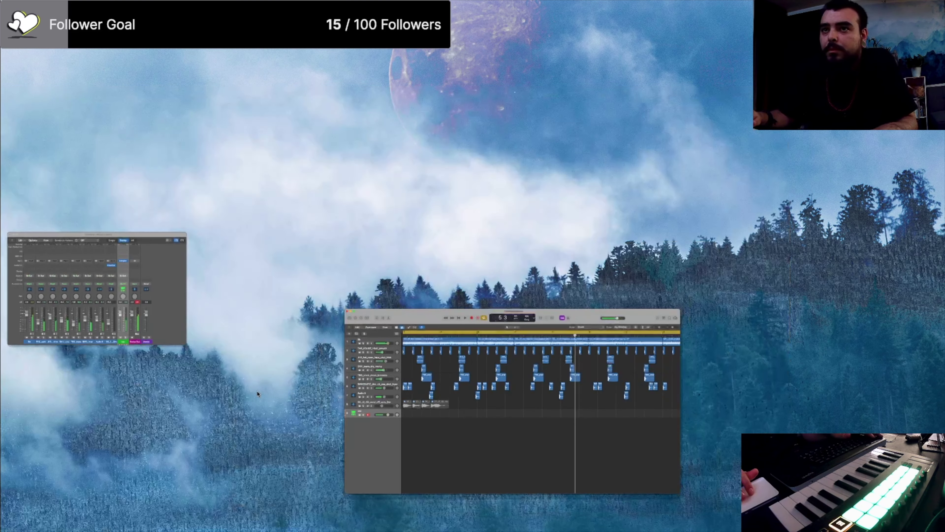
Step: Open the vox channel's Sampler and shape Env 2 with 10000 ms decay, 1.4 % sustain and 10000 ms release
left_click(257, 394)
key("ctrl+Up")
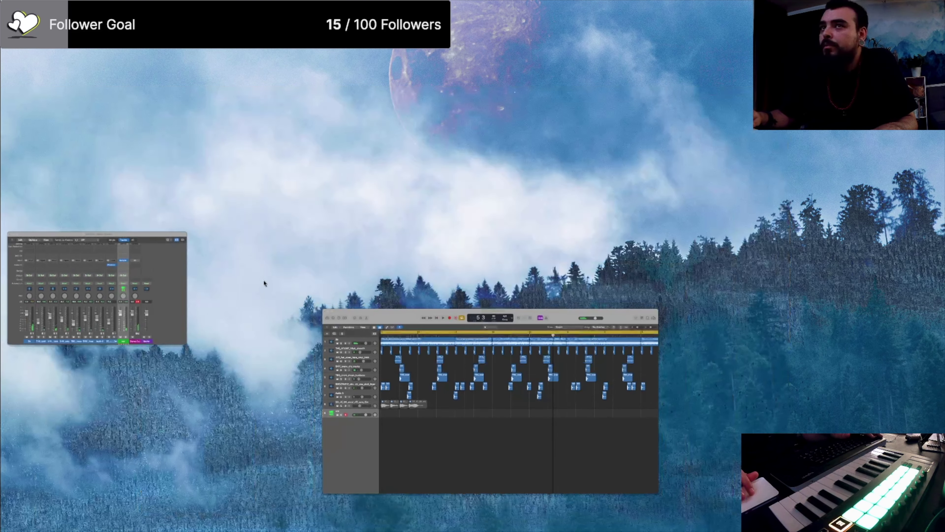
left_click(146, 289)
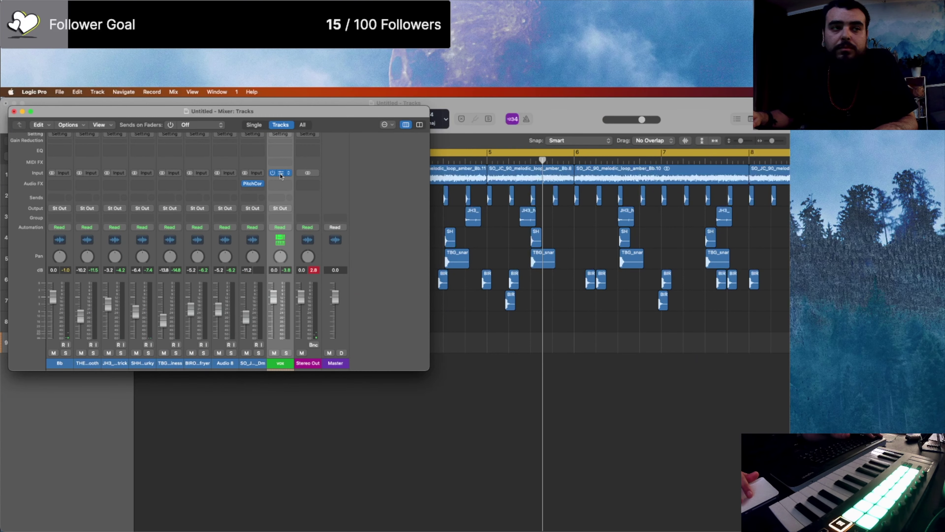
left_click(281, 173)
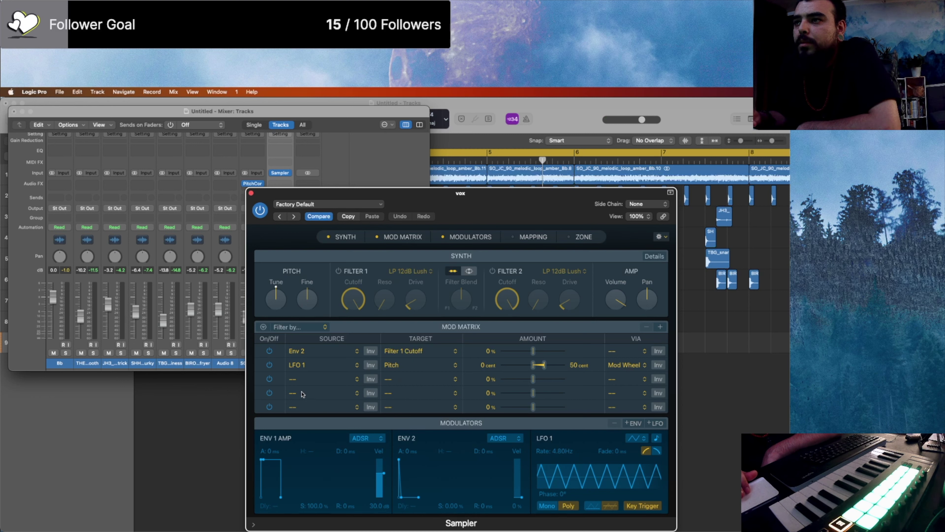
left_click_drag(405, 496, 482, 495)
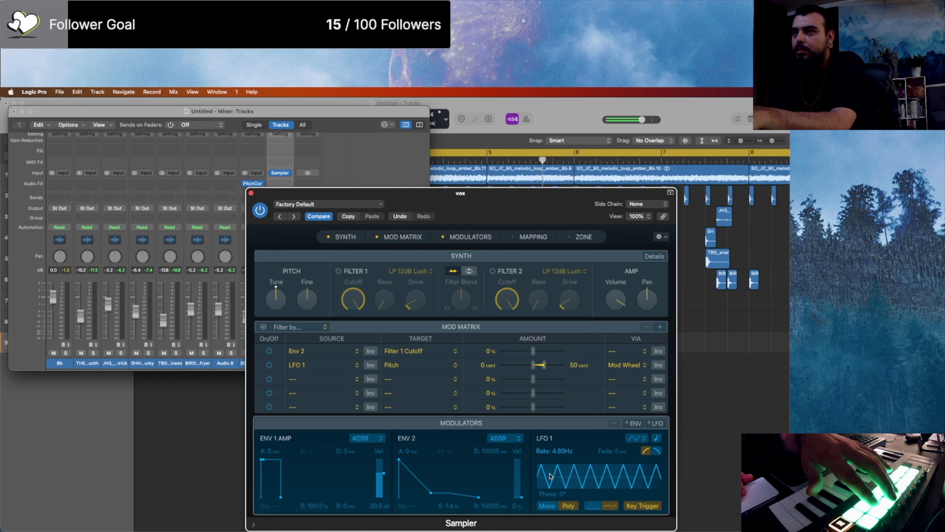
Step: Try LFO 1 rates of 1.36 Hz and about 5.8 Hz on the vocal slices, keeping Pitch as its modulation target
left_click_drag(551, 476, 570, 476)
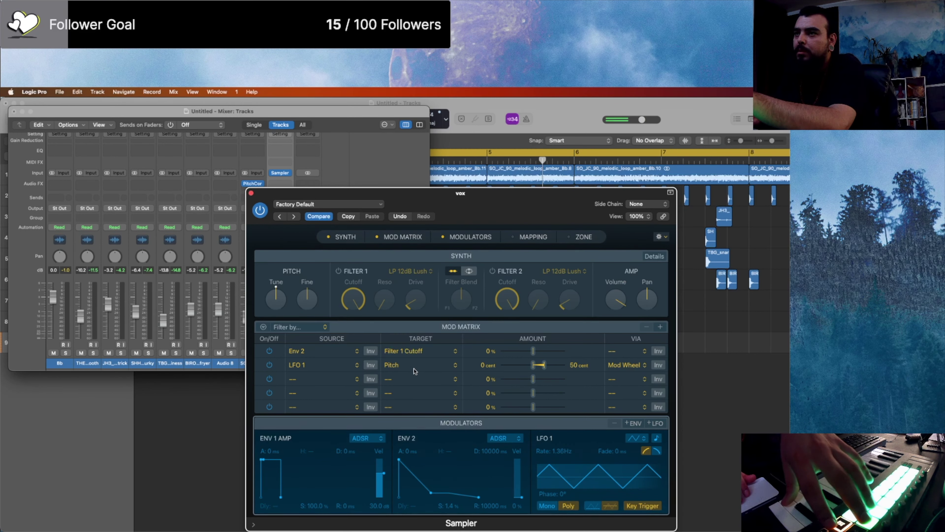
left_click(402, 366)
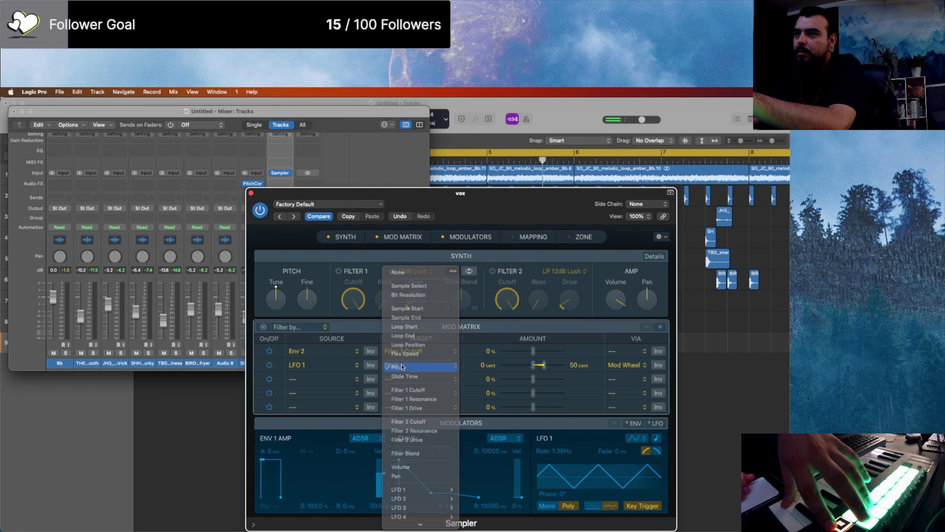
left_click(416, 367)
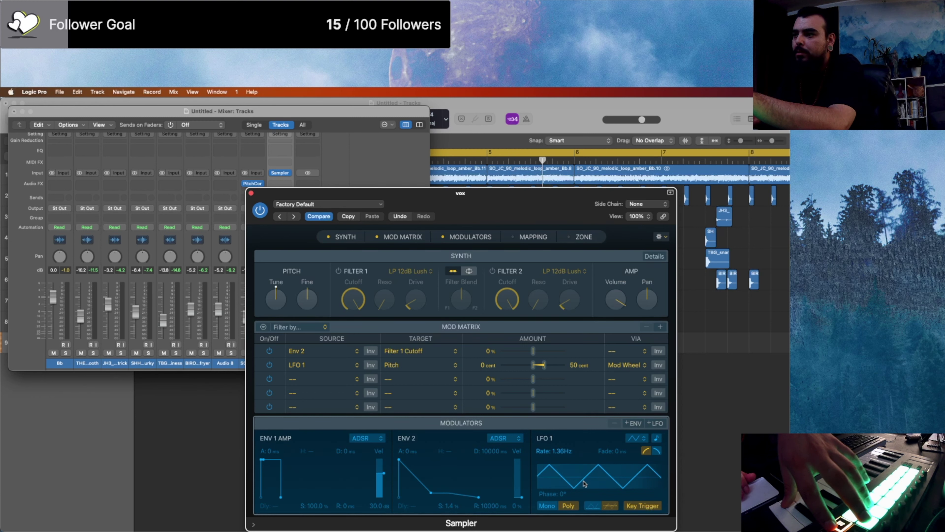
left_click_drag(584, 483, 566, 473)
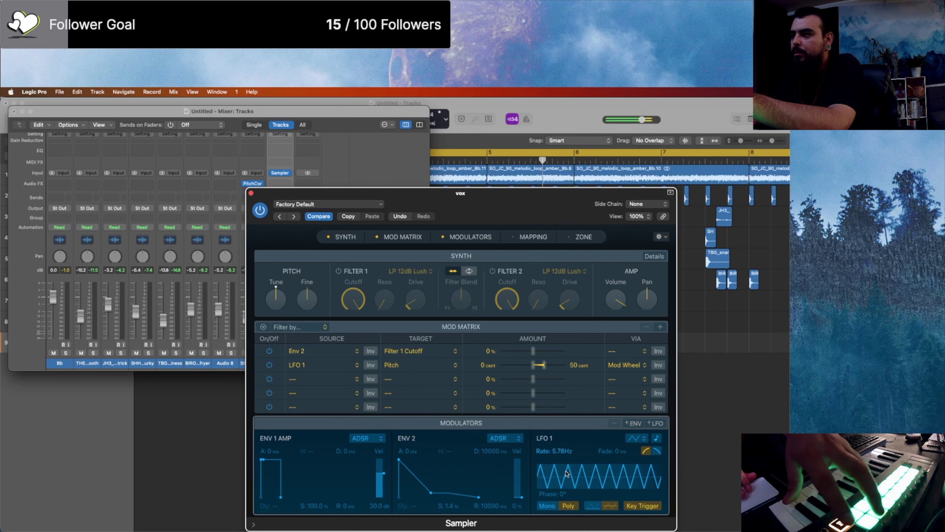
Step: Sync LFO 1 to the tempo at a rate of 1/2 and keep the Triangle waveform
left_click(656, 439)
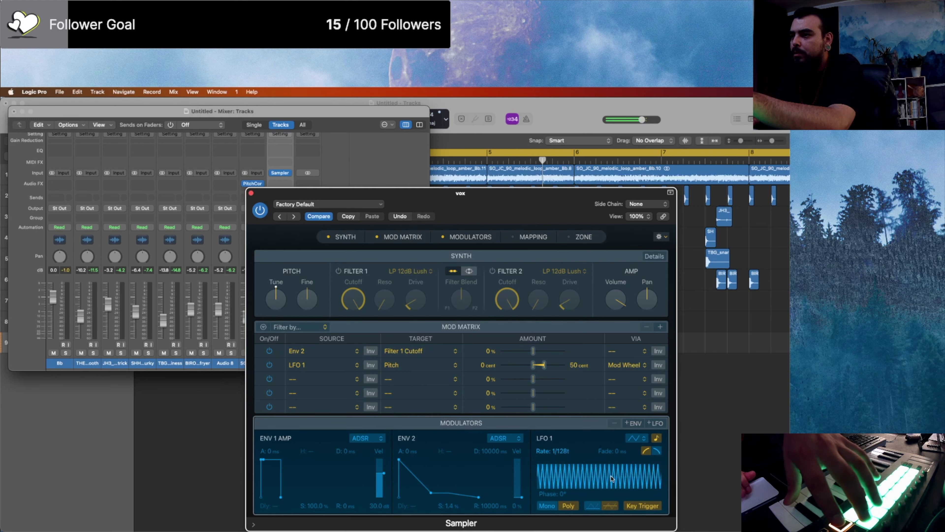
left_click_drag(609, 478, 645, 479)
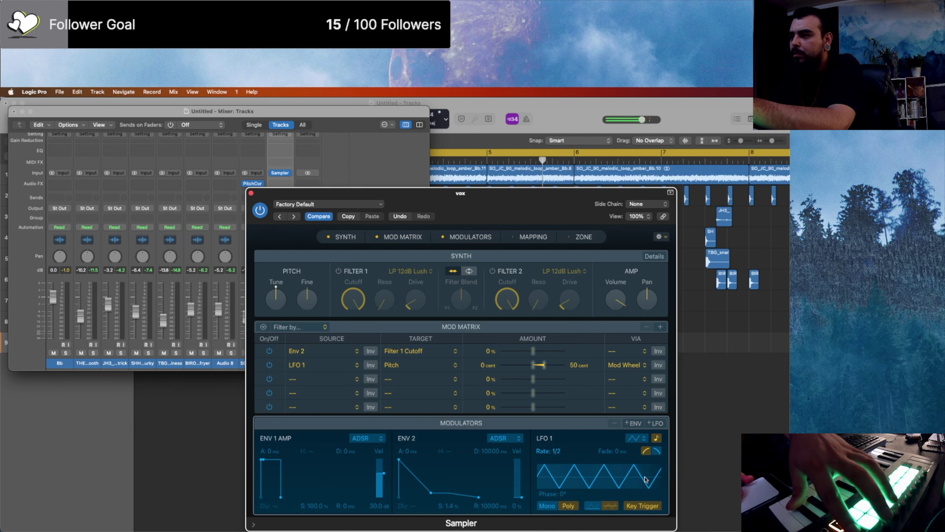
left_click(637, 441)
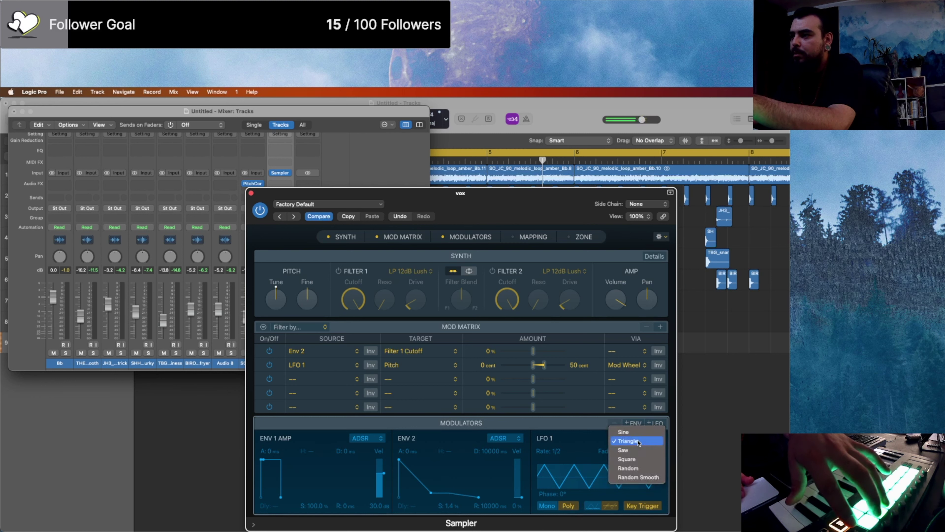
left_click(637, 441)
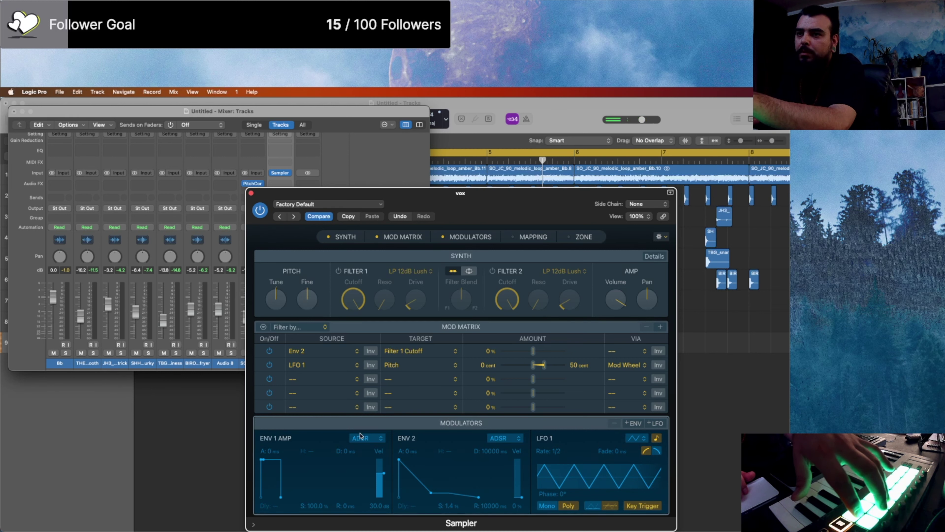
Step: Shape the Env 1 Amp envelope with a decay of 3001 ms and a sustain of 25.4 %
left_click_drag(267, 462, 283, 496)
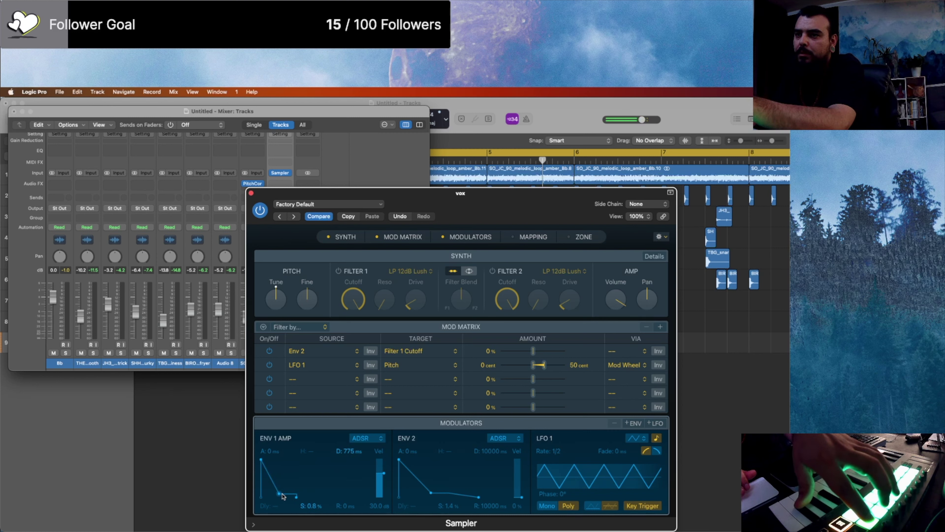
left_click_drag(283, 496, 276, 480)
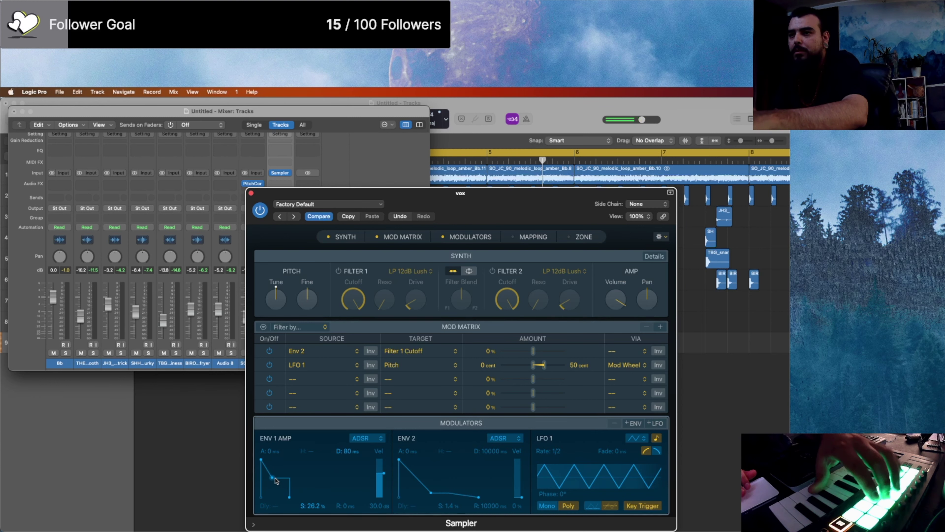
mouse_move(275, 478)
left_mouse_down()
mouse_move(321, 477)
mouse_move(287, 481)
left_mouse_up()
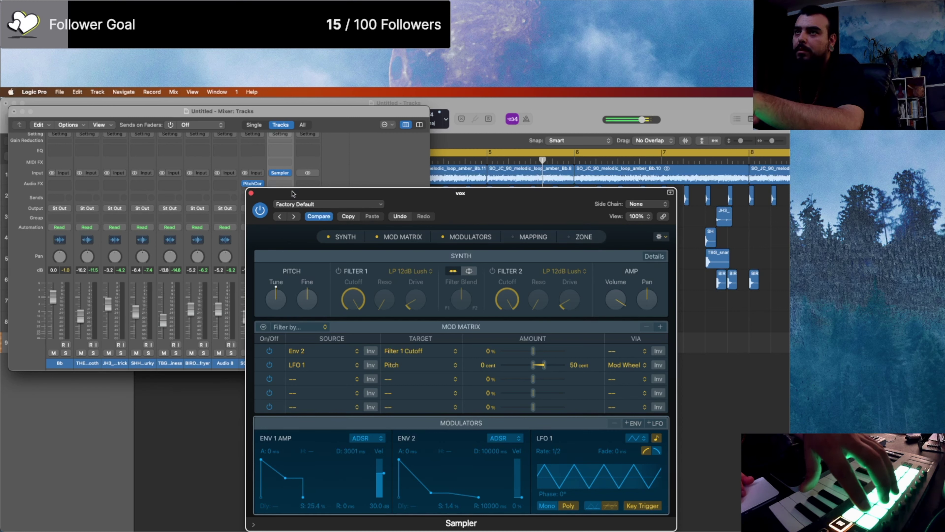
Step: Turn on Filter 1 in the synth section and lower its cutoff to about halfway
left_click(342, 236)
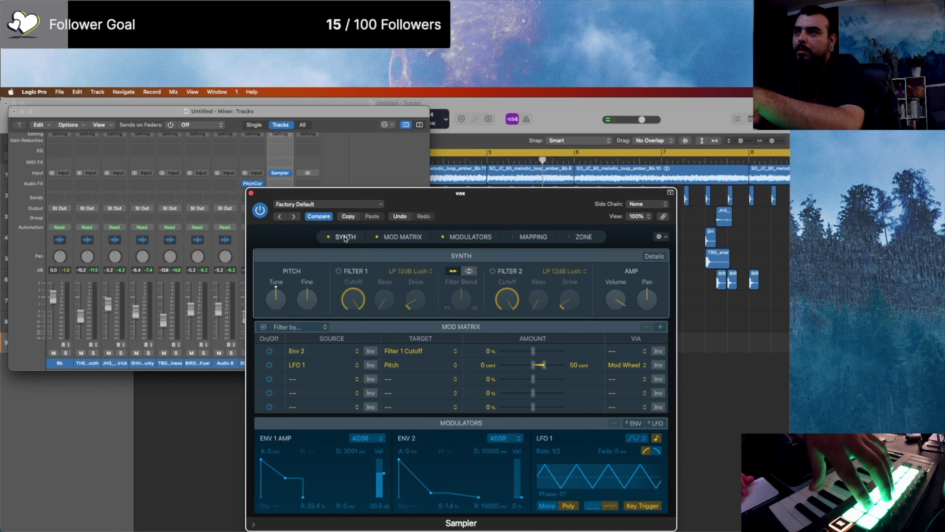
mouse_move(352, 297)
left_mouse_down()
mouse_move(356, 342)
mouse_move(361, 292)
left_mouse_up()
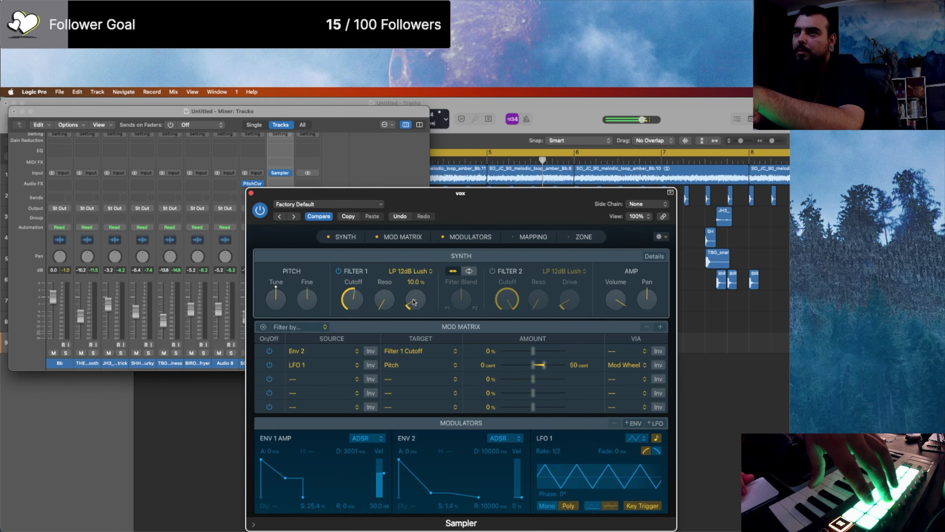
Step: Play the loop and try coarse tunings such as -3, +5 and -4 on the vocal slices, returning Tune to 0
mouse_move(281, 302)
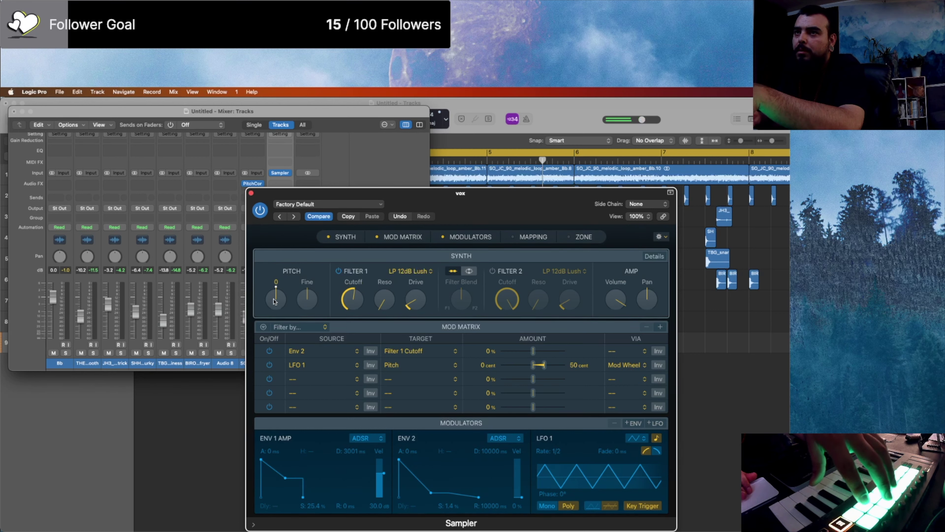
left_click_drag(275, 300, 277, 306)
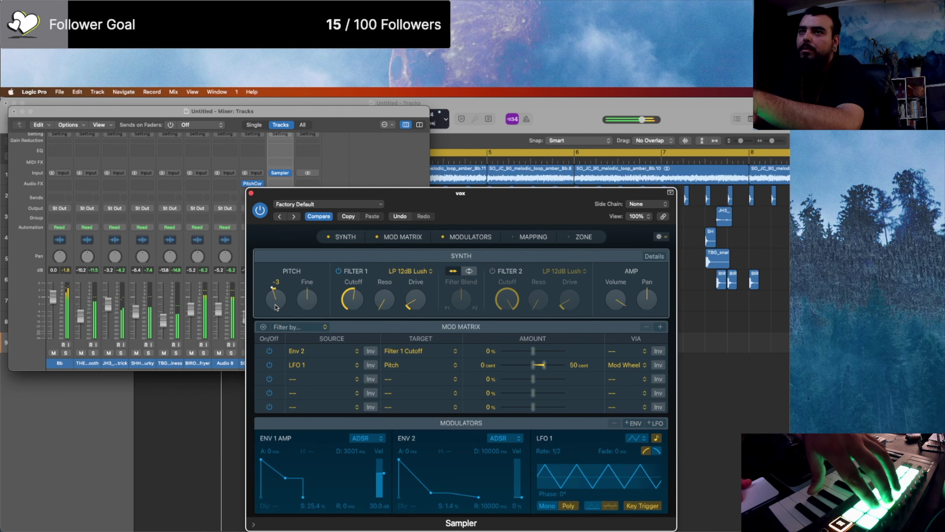
left_click_drag(276, 305, 278, 292)
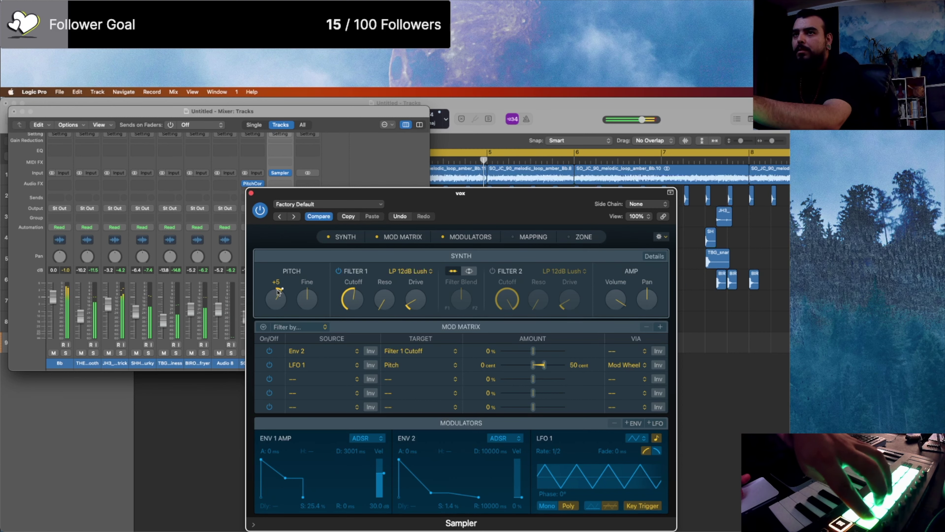
left_click_drag(277, 292, 279, 290)
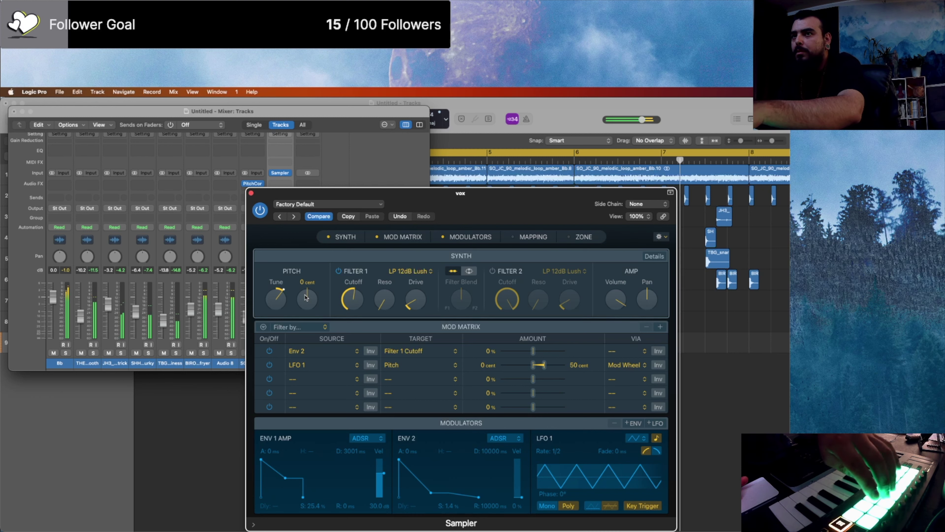
left_click_drag(276, 289, 277, 306)
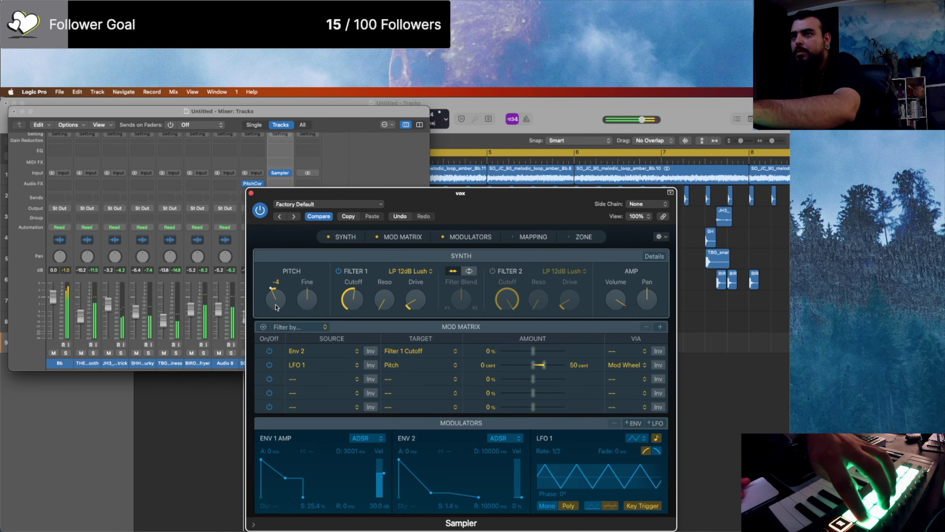
left_click_drag(276, 306, 276, 293)
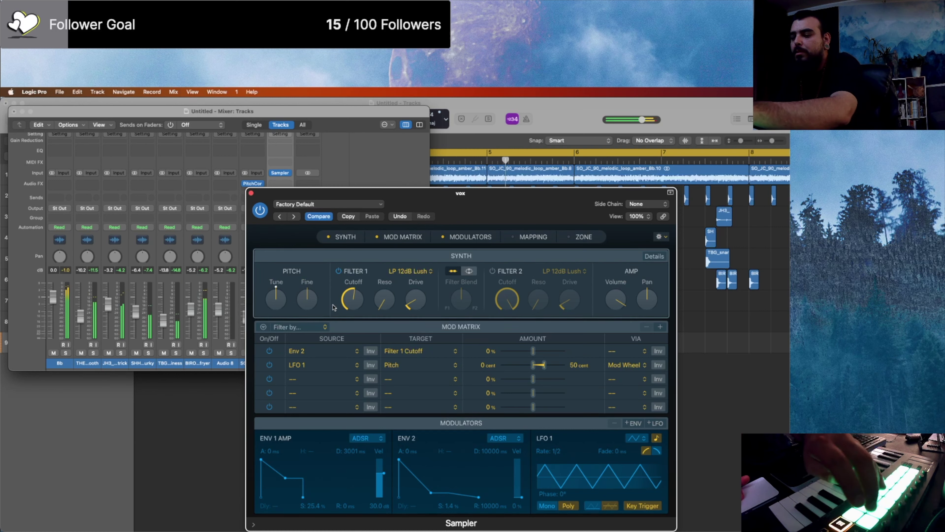
Step: Try raising the LFO 1 to Pitch modulation amount to 80 cent and up to 1200 cent
mouse_move(396, 282)
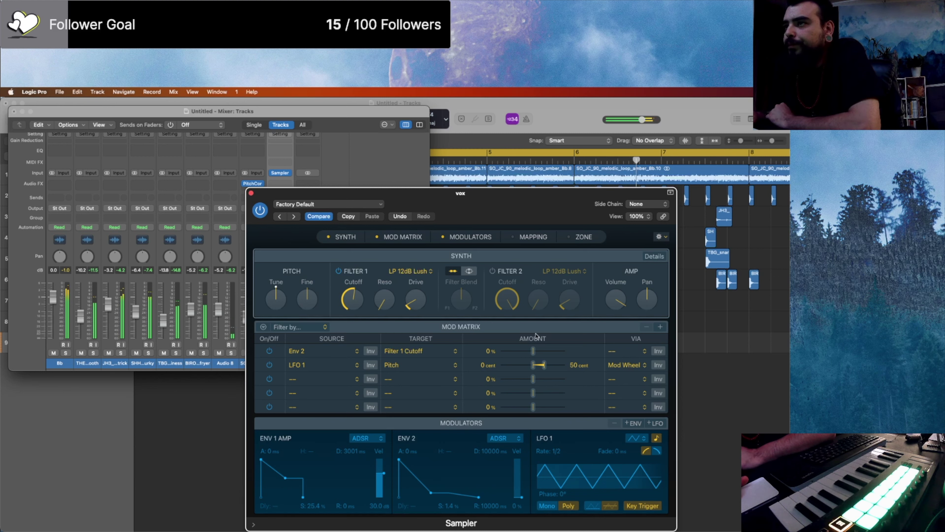
left_click_drag(542, 366, 546, 366)
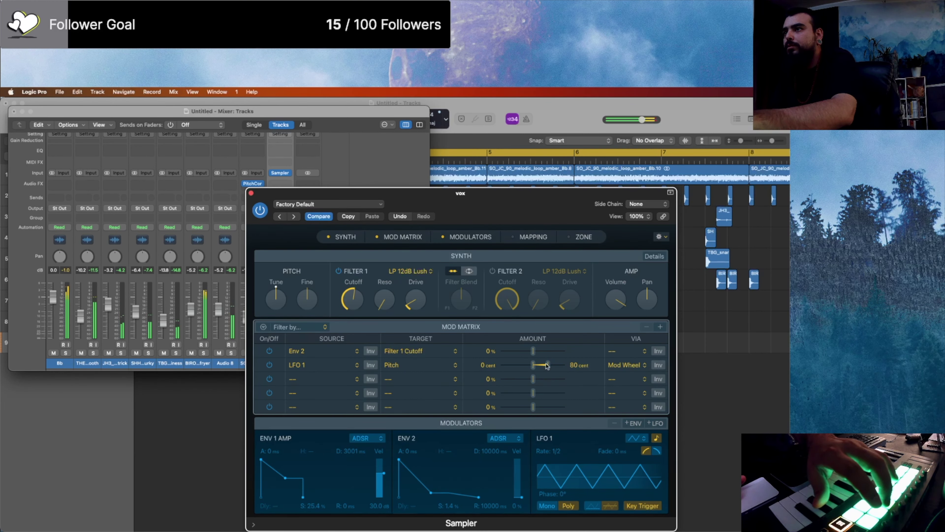
left_click_drag(546, 366, 571, 366)
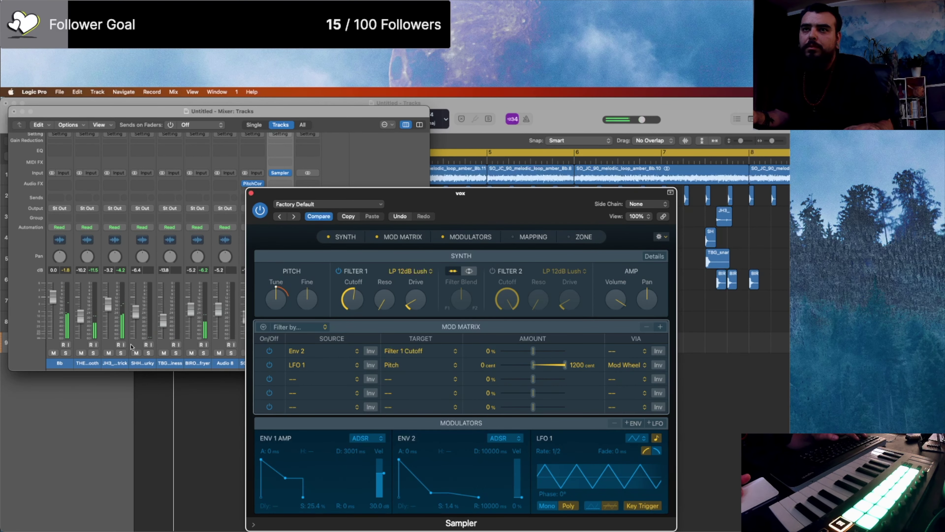
Step: Solo the vox track and set the LFO 1 to Pitch modulation amount to -54 cent after trying -1200 cent
left_click(105, 413)
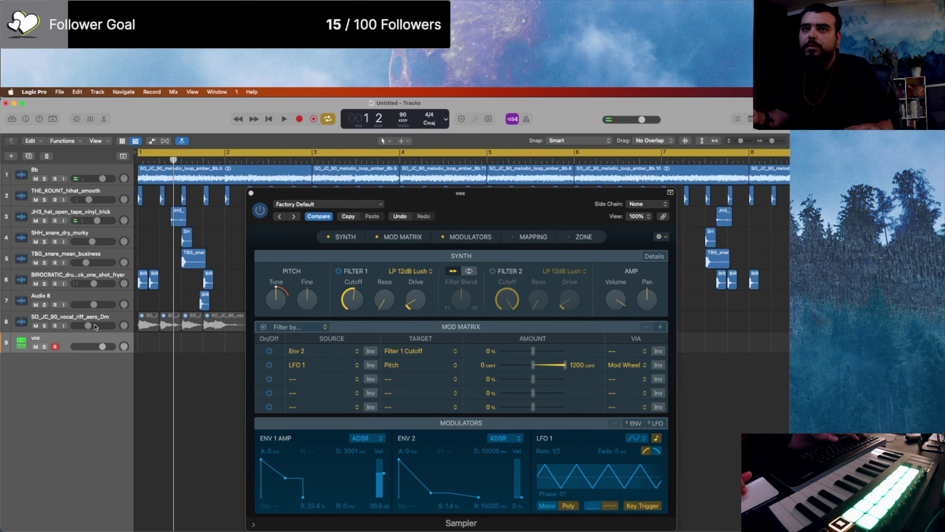
key("s")
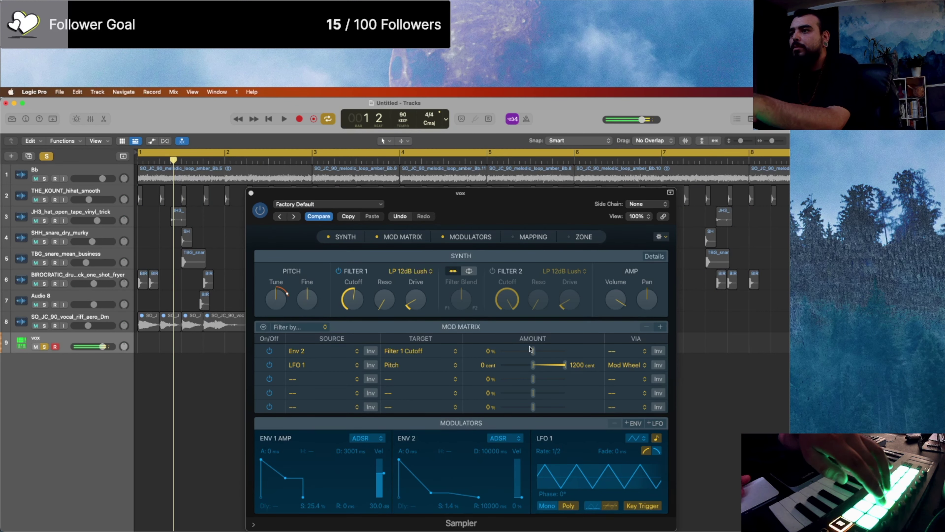
left_click_drag(533, 364, 497, 366)
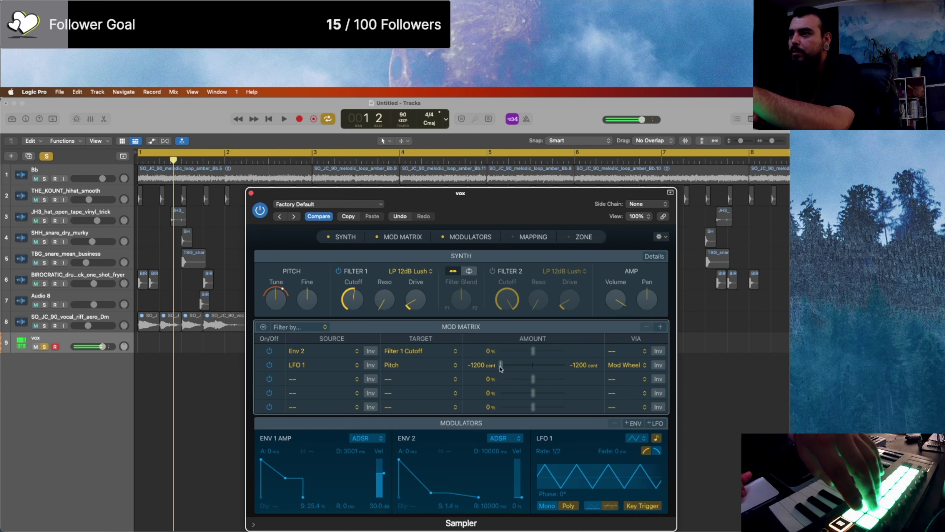
left_click_drag(500, 367, 521, 368)
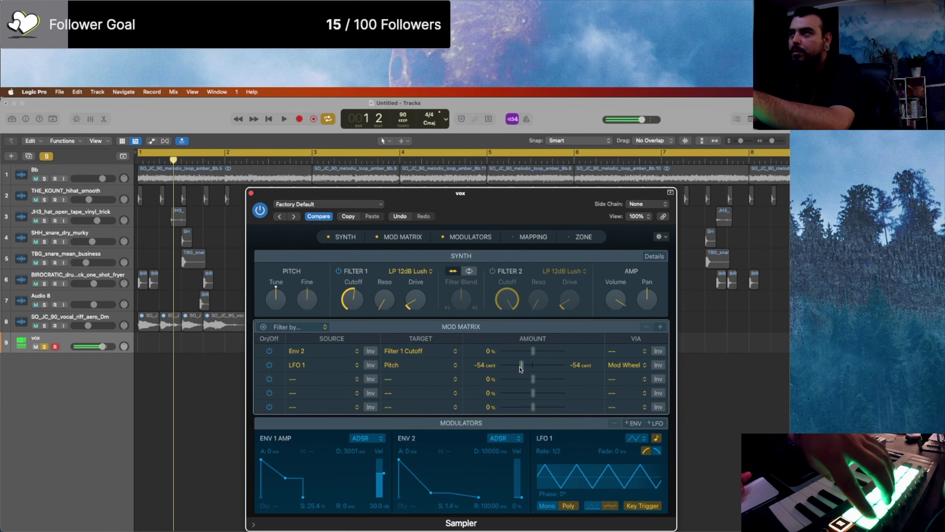
Step: Select all four vocal riff zones in the Sampler's mapping and retune them
left_click(544, 239)
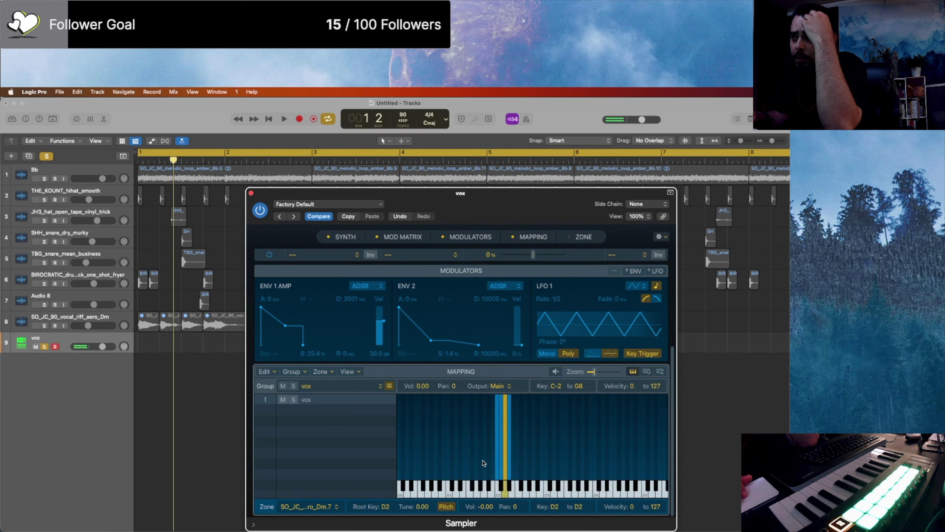
left_click_drag(480, 461, 513, 462)
left_click(334, 508)
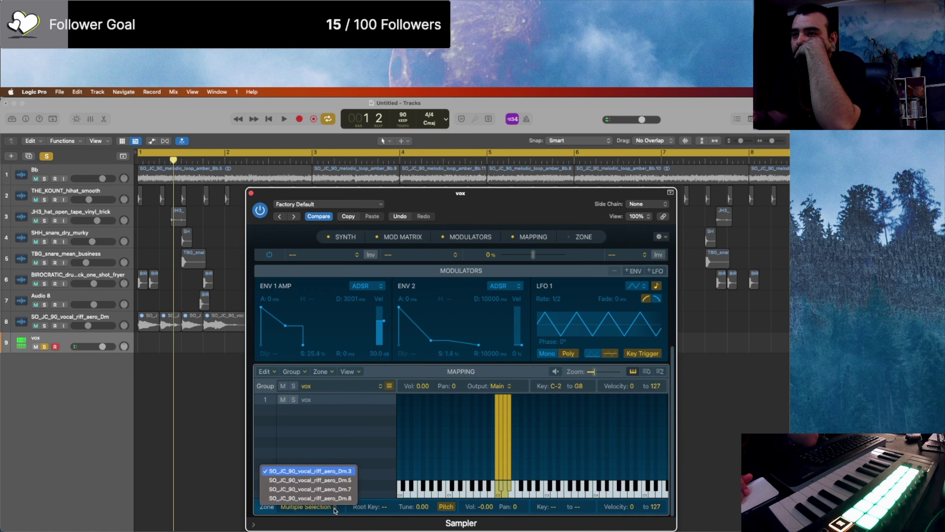
left_click(363, 443)
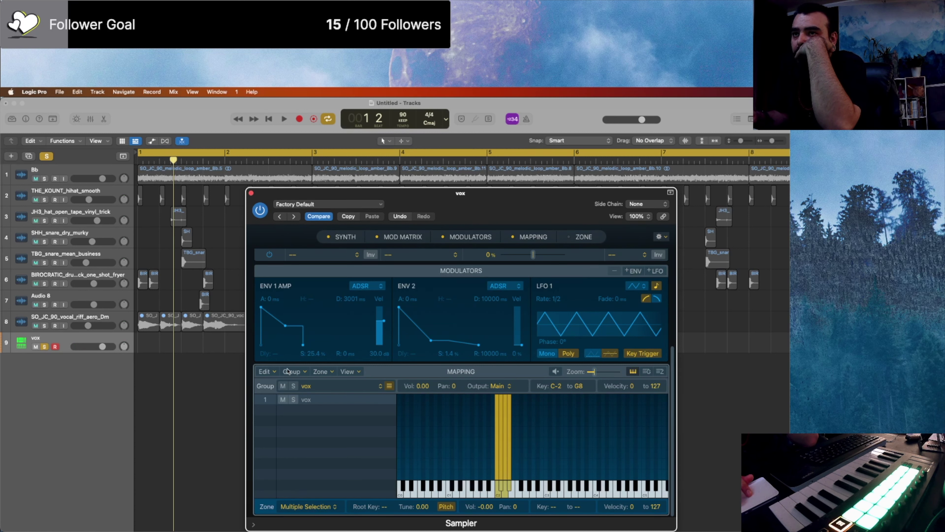
left_click(266, 371)
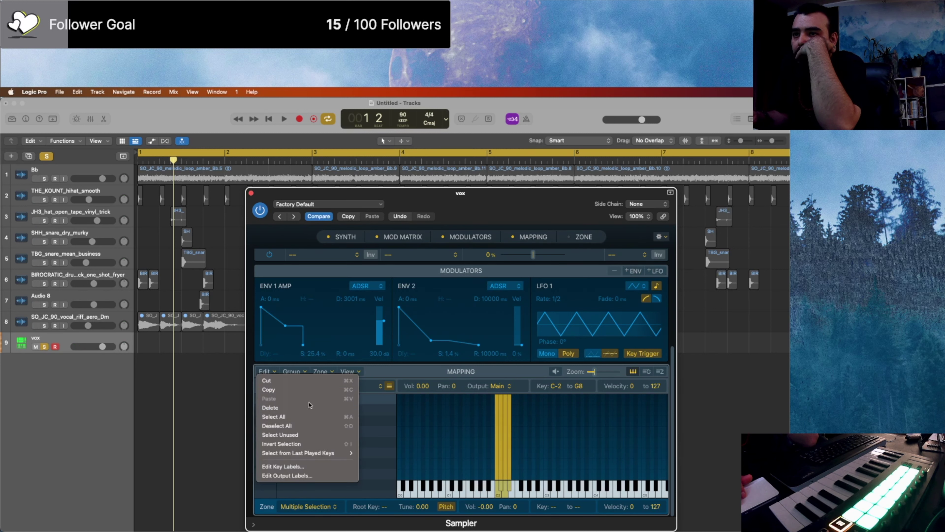
left_click(389, 404)
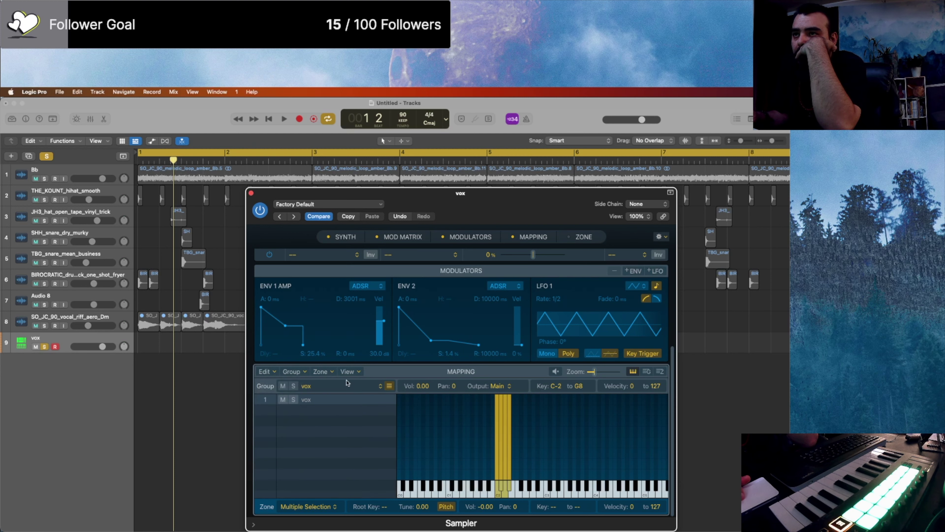
left_click(314, 372)
left_click(331, 372)
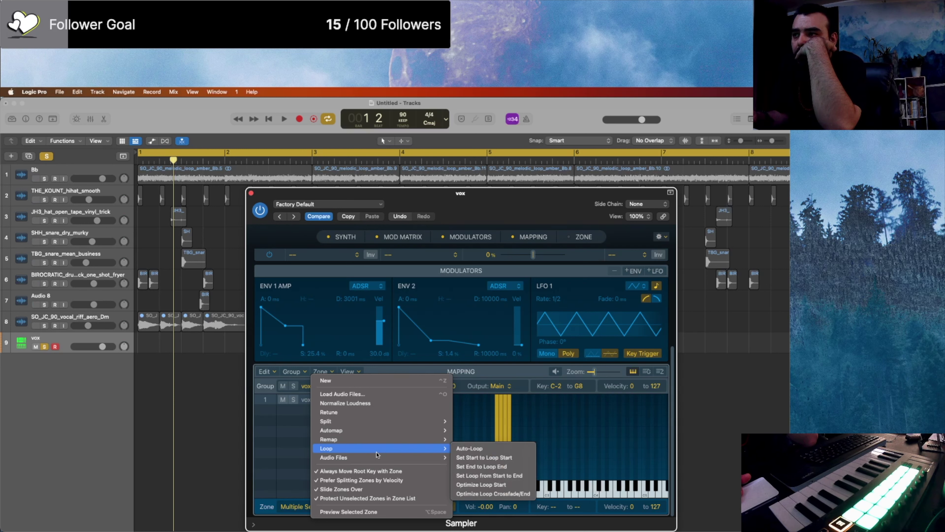
left_click(388, 416)
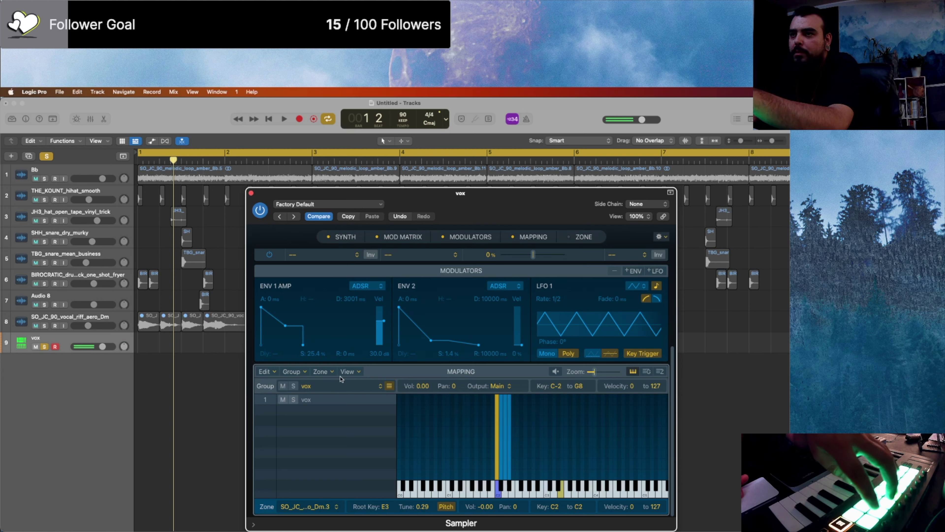
left_click(322, 371)
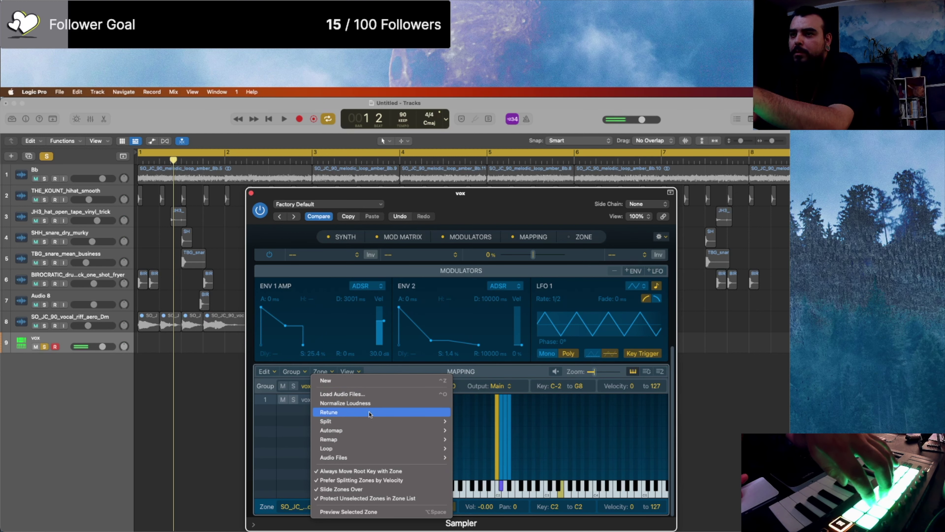
mouse_move(371, 434)
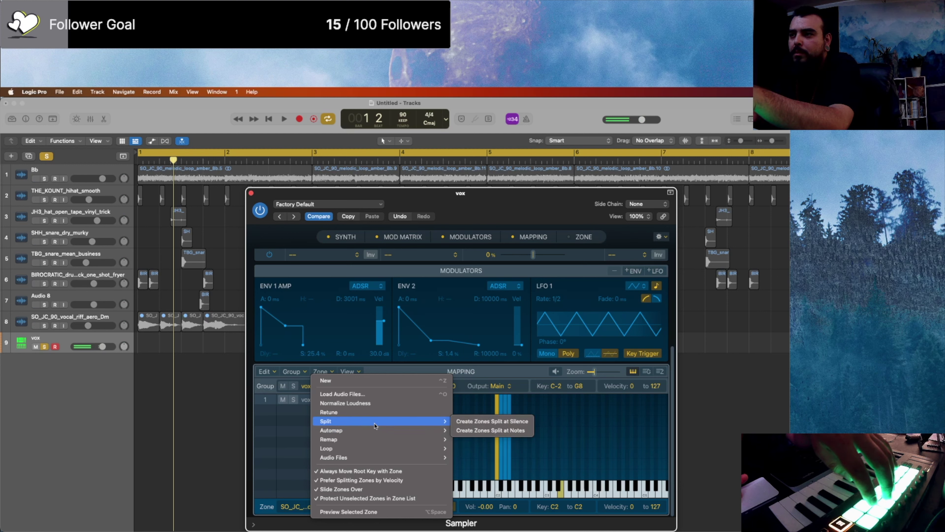
left_click(170, 284)
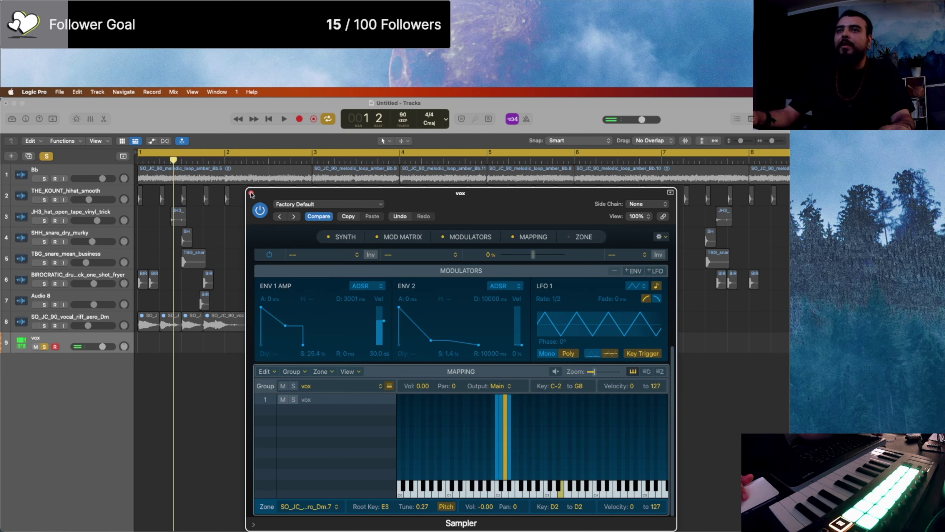
Step: Close the Sampler and delete the vox track and the SO_JC_90_vocal_riff_aero_Dm track
key("super+w")
key("super+BackSpace")
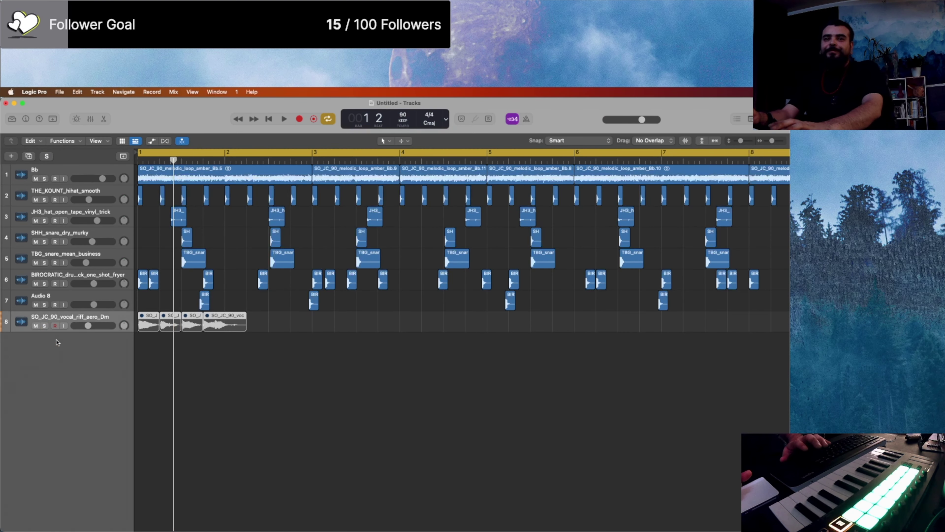
key("super+BackSpace")
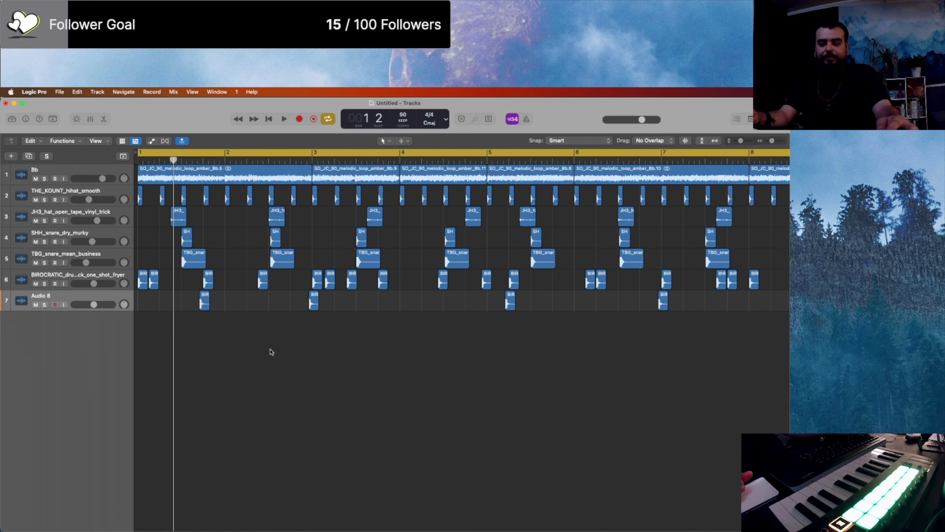
Step: Play the loop to review the melodic sample and drums without the vocals
key("space")
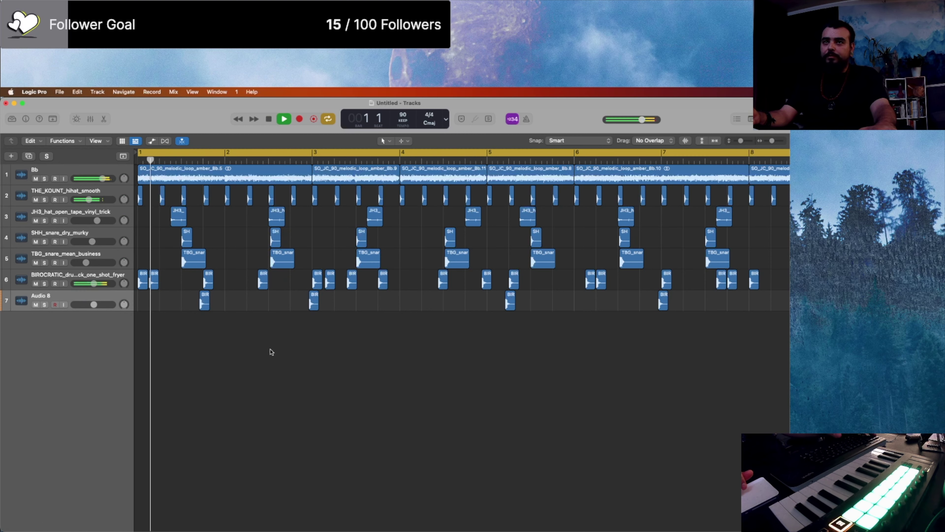
key("ctrl+super+f")
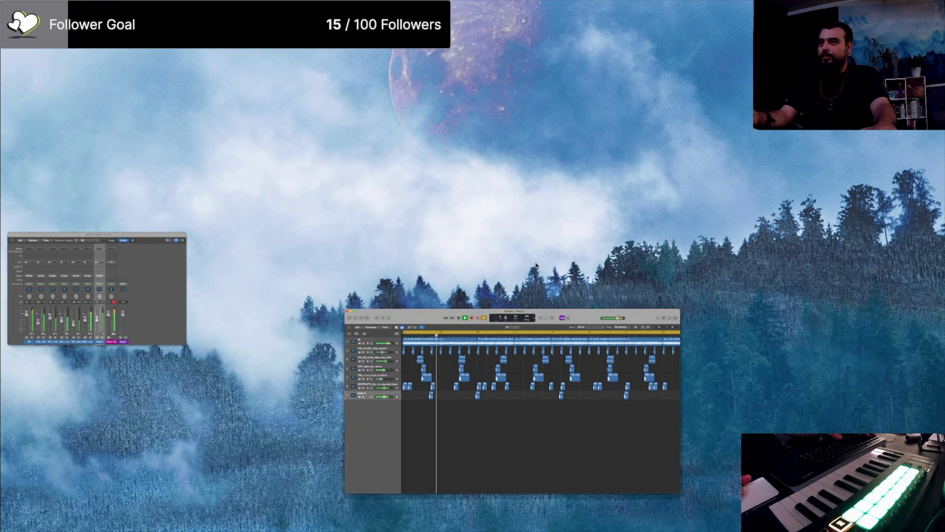
left_click(495, 290)
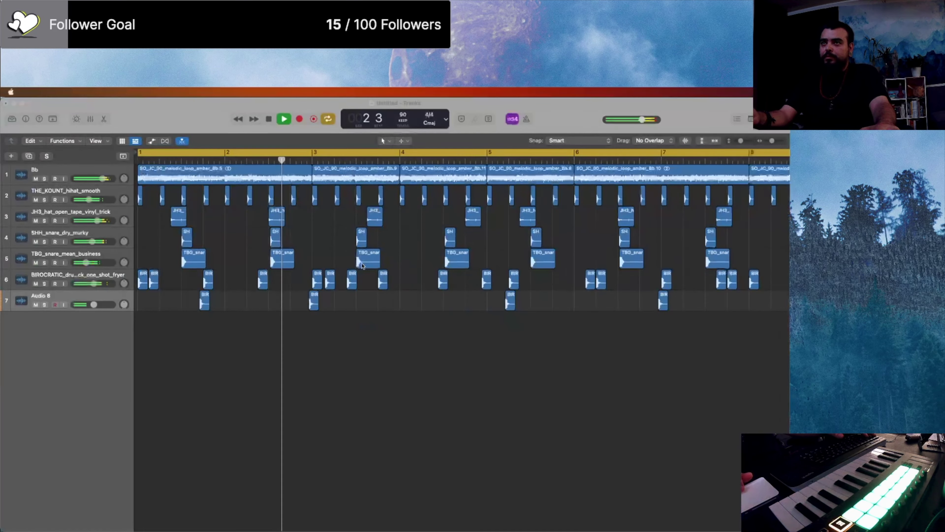
key("ctrl+Up")
left_click(380, 297)
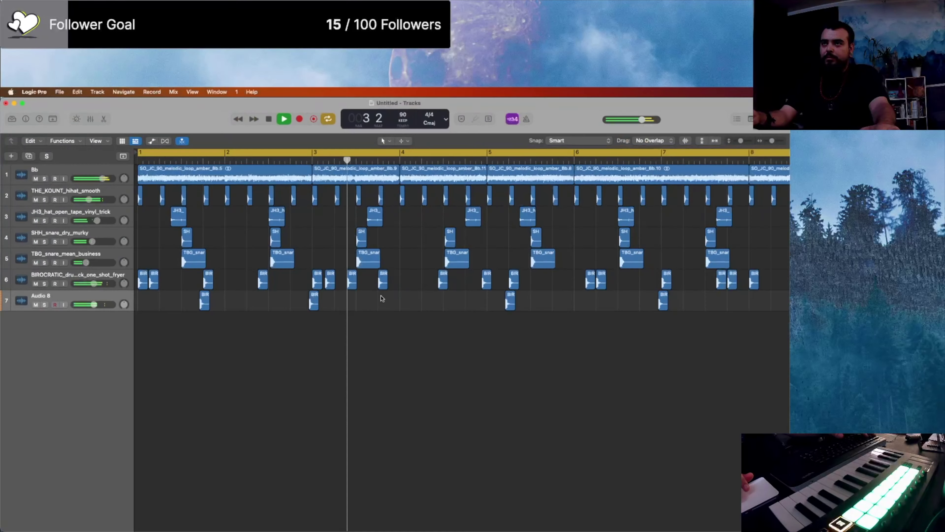
key("super+Left")
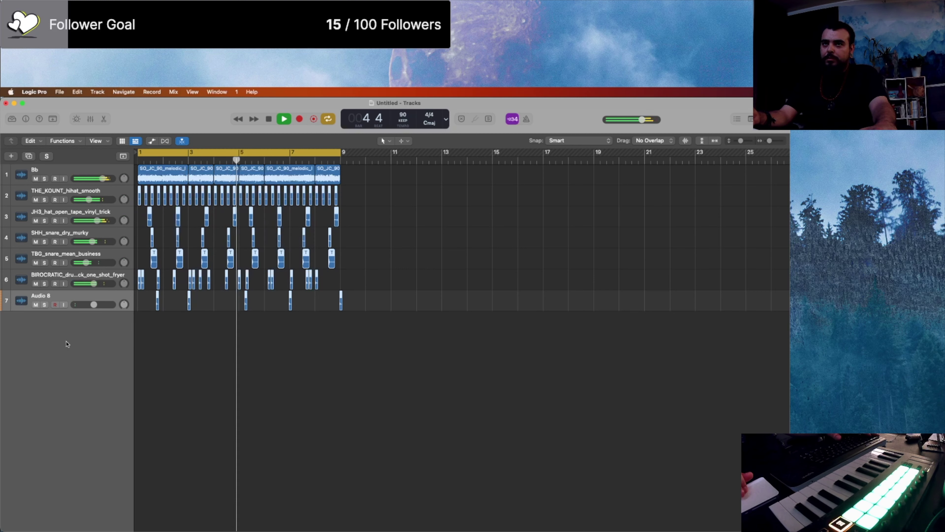
Step: Lower the THE_KOUNT_hihat_smooth track's volume and copy all its regions half a beat later, between the existing hits
left_click_drag(92, 199, 96, 220)
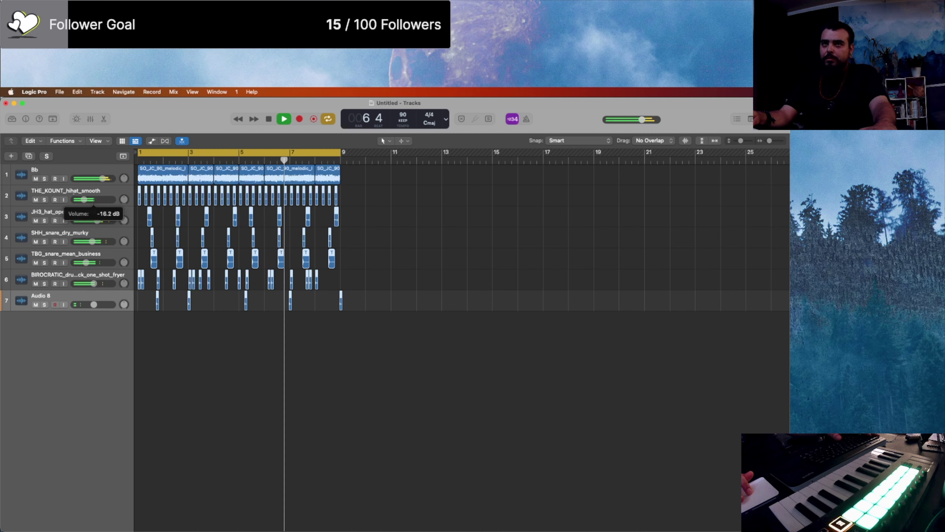
left_click(97, 193)
key("space")
scroll(97, 193, "up", 5)
key("super+Right")
key("super+Right")
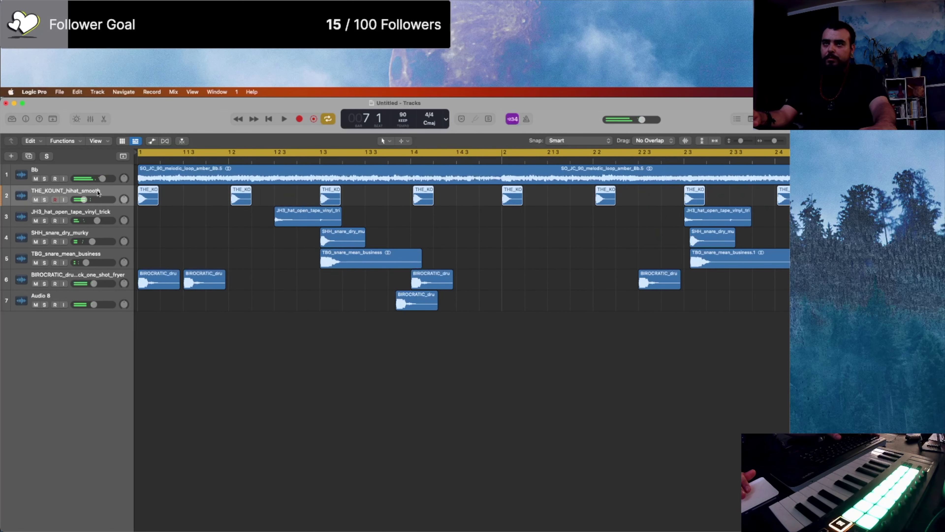
left_click_drag(146, 195, 195, 194)
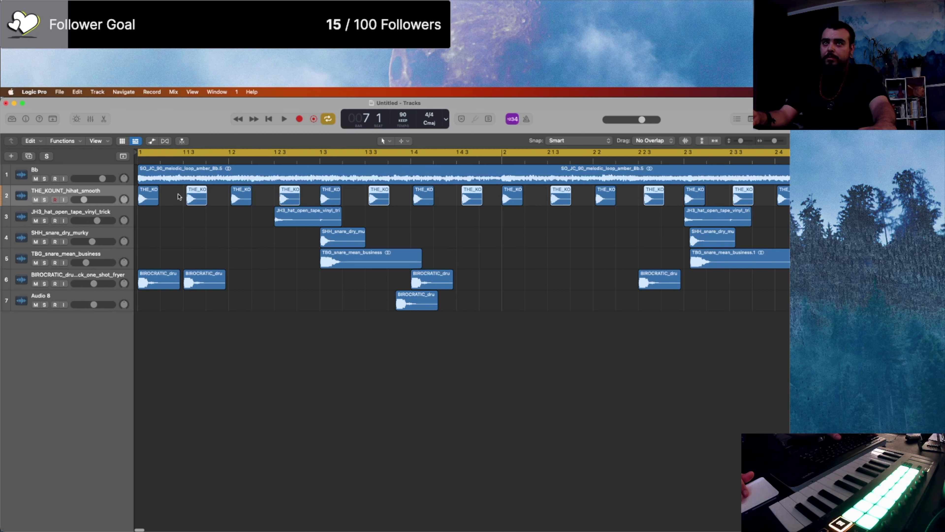
Step: Play the loop and set the THE_KOUNT_hihat_smooth track's volume to about -12.6 dB
key("space")
scroll(178, 197, "down", 5)
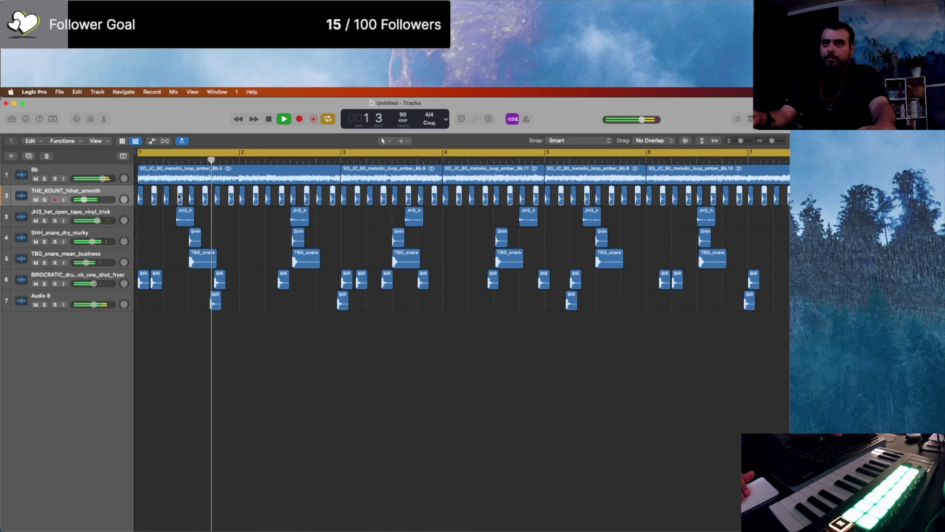
scroll(178, 197, "down", 3)
left_click_drag(84, 200, 87, 199)
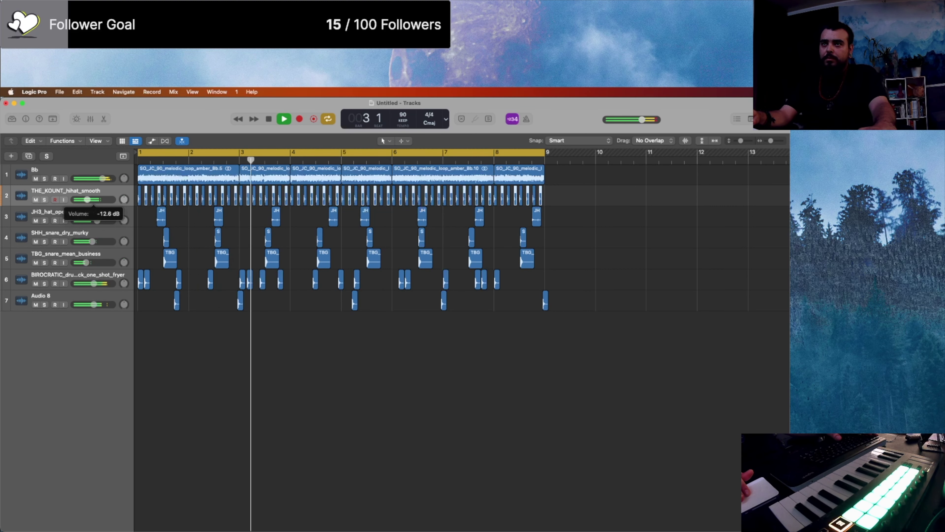
Step: Shift the copied in-between hi-hat regions slightly later and play the loop to check their timing
key("space")
key("super+Right")
key("super+Right")
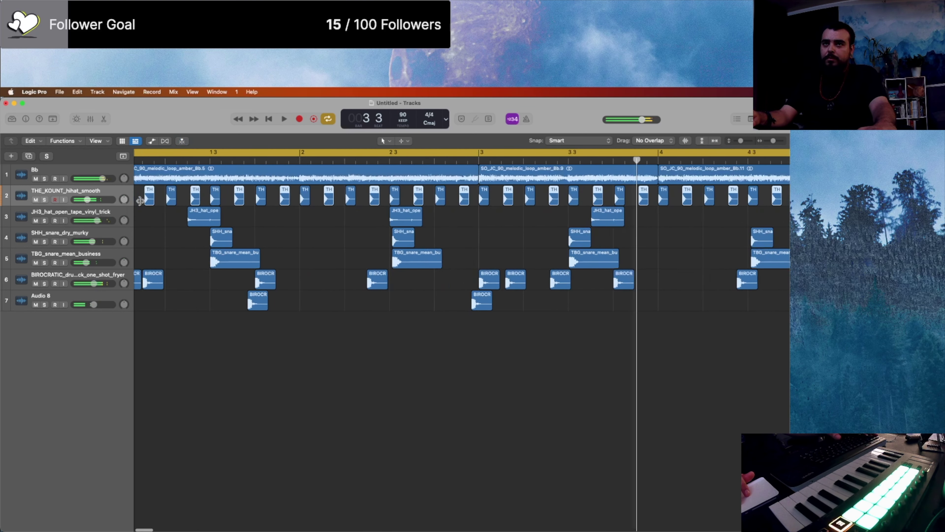
key("super+Right")
left_click_drag(151, 198, 159, 199)
key("space")
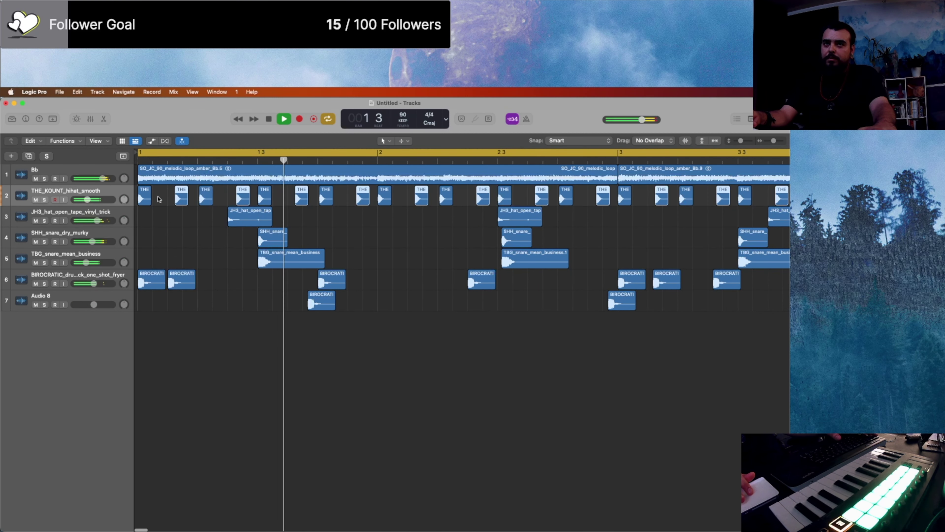
key("super+Left")
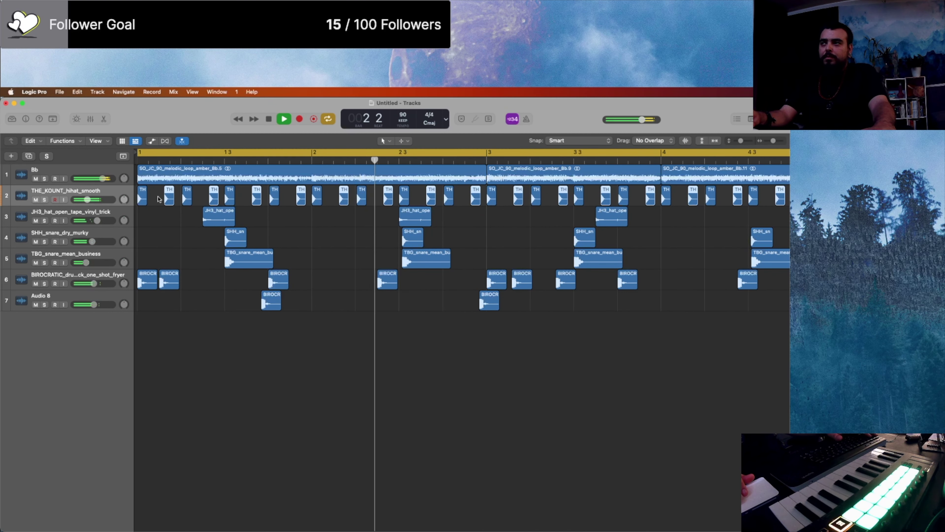
Step: Delete the copied in-between hi-hat regions and remove the whole THE_KOUNT_hihat_smooth track
key("space")
key("Delete")
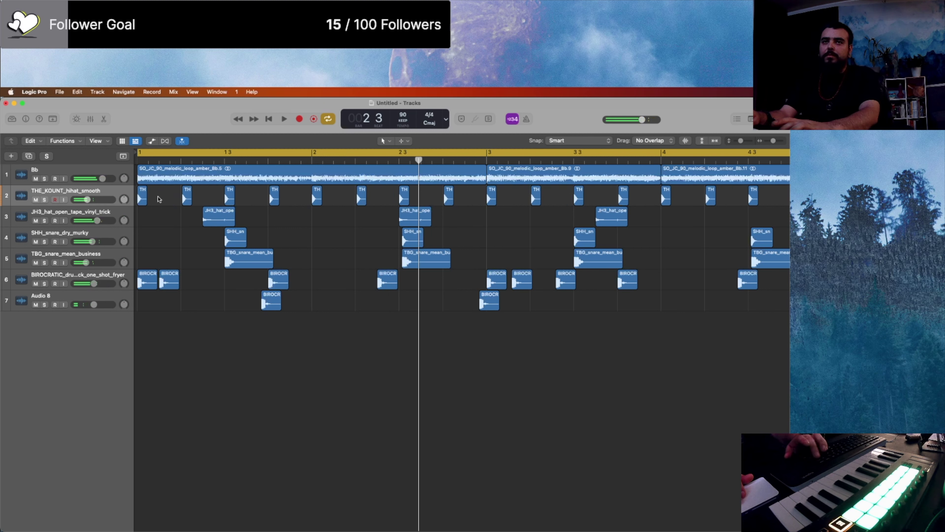
left_click(84, 197)
key("Delete")
key("Delete")
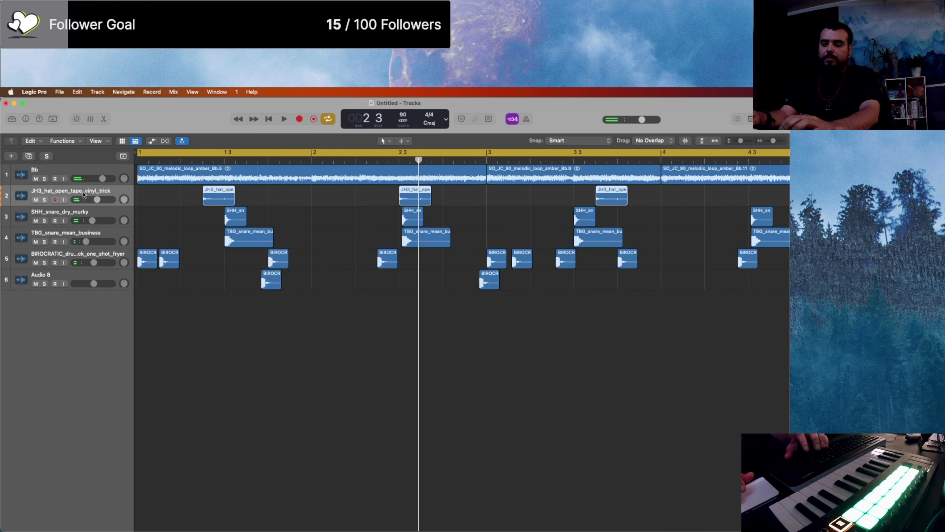
Step: Play the loop from the start to review the beat with only the open hi-hat, snares and kicks
key("z")
key("Return")
key("space")
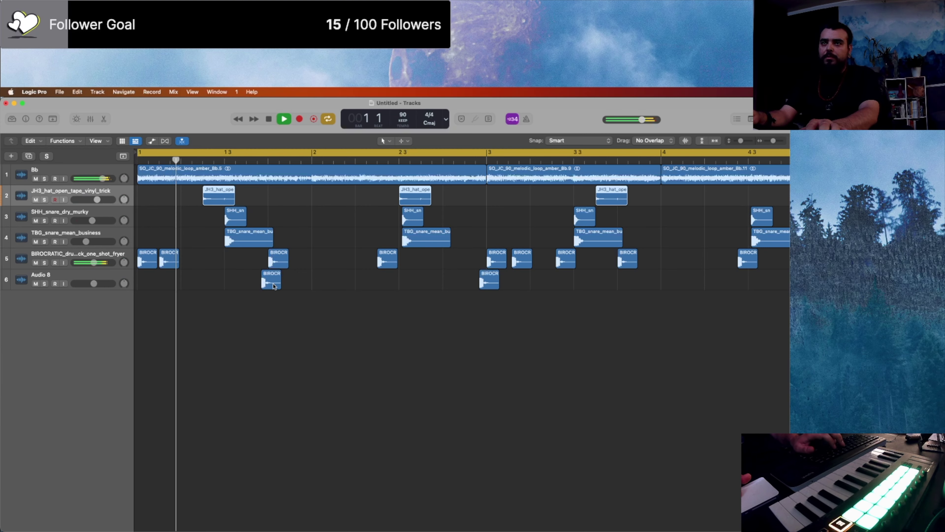
key("super+Left")
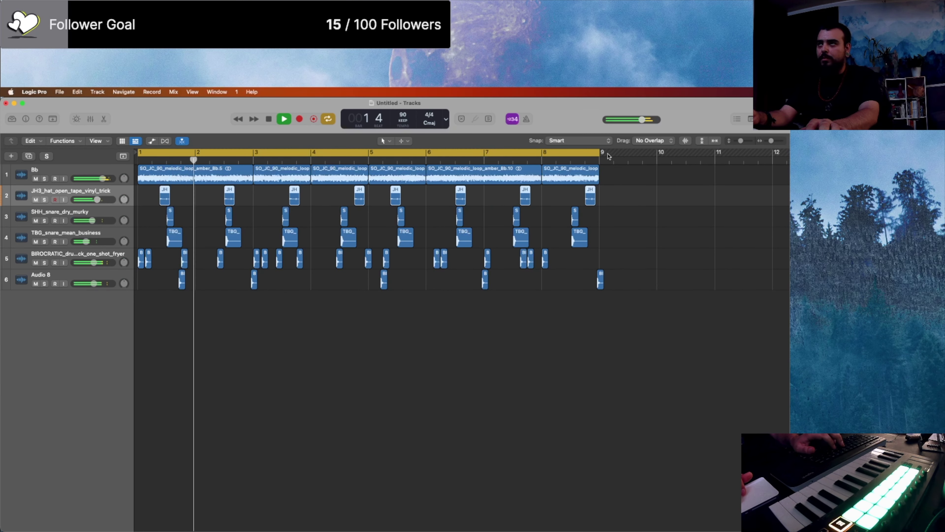
key("space")
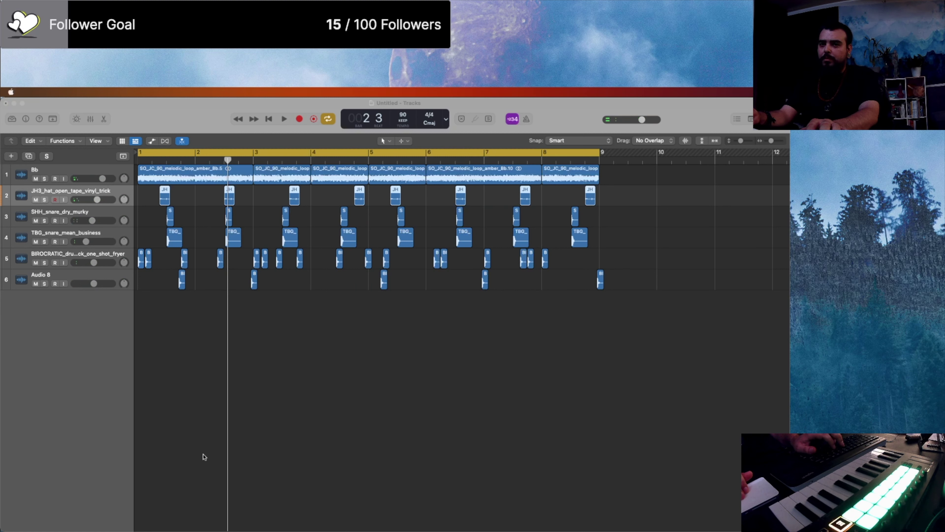
Step: Add the JH3_90_drum_tape_vinyl_boombap_hats loop on a new track at bar 1 and repeat it up to bar 9
left_click_drag(138, 498, 136, 496)
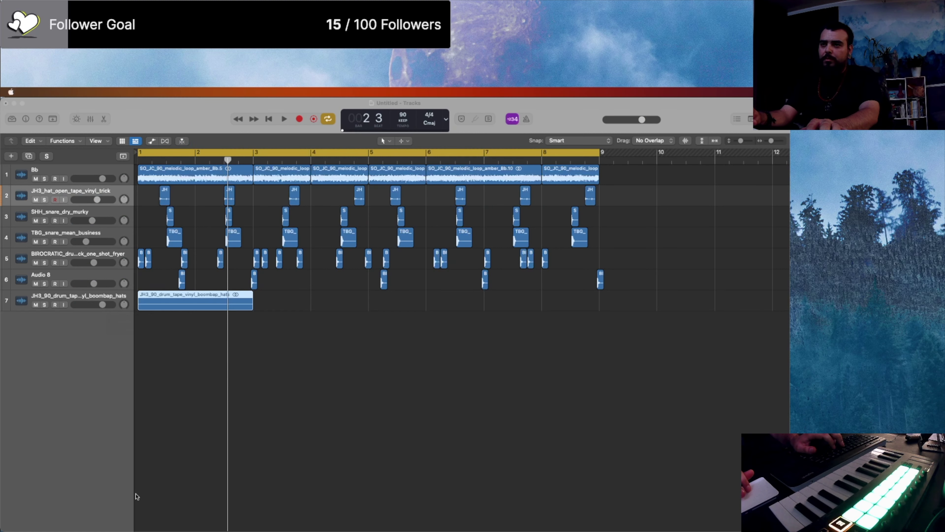
left_click(174, 498)
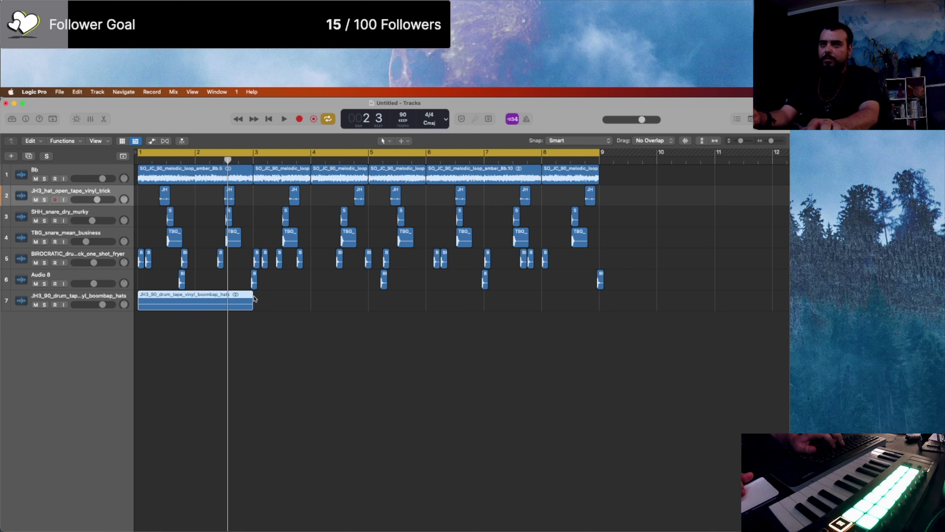
key("Return")
key("space")
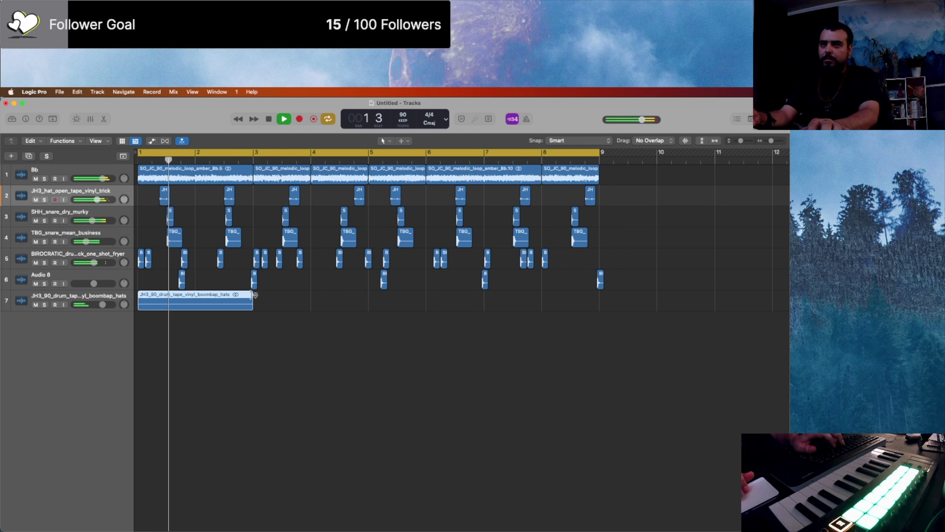
left_click_drag(248, 296, 599, 320)
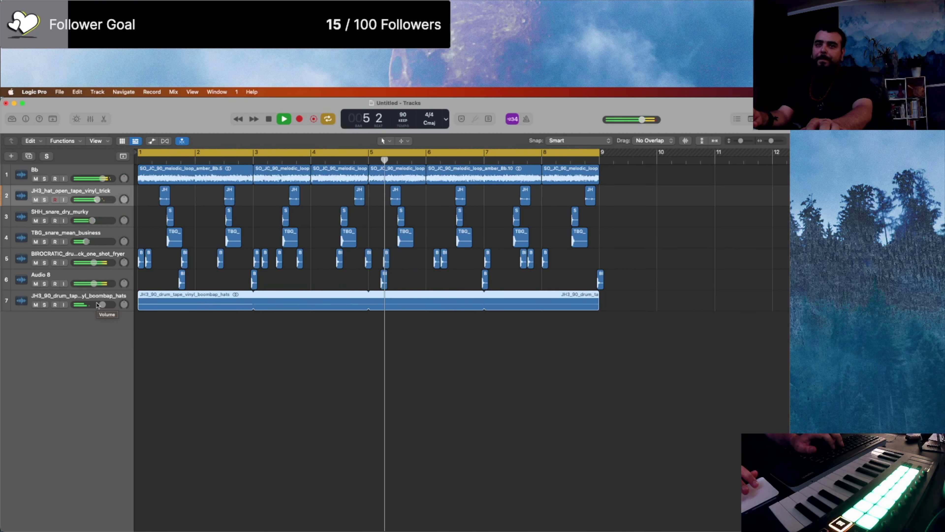
key("space")
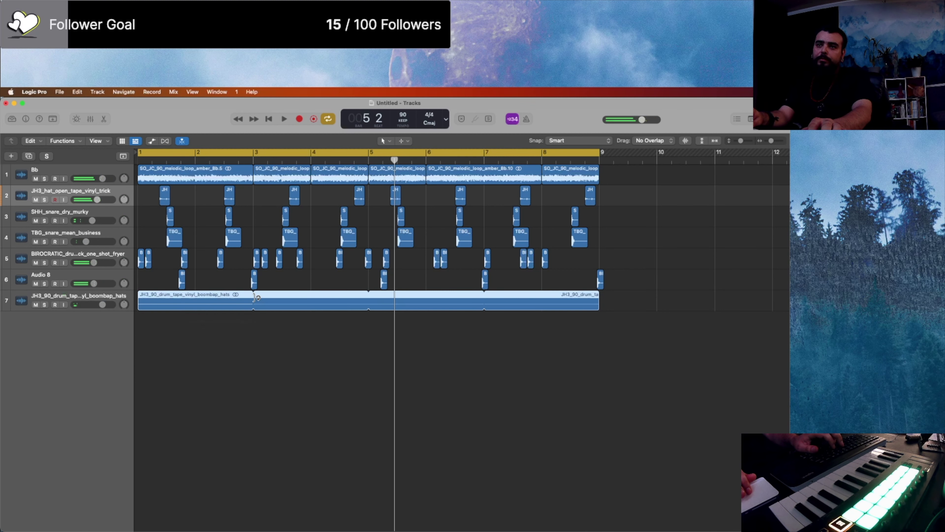
Step: Reduce the boombap hats to a single two-bar region, copy it onto a new audio track below and select both regions
left_click(235, 295)
left_click(94, 297)
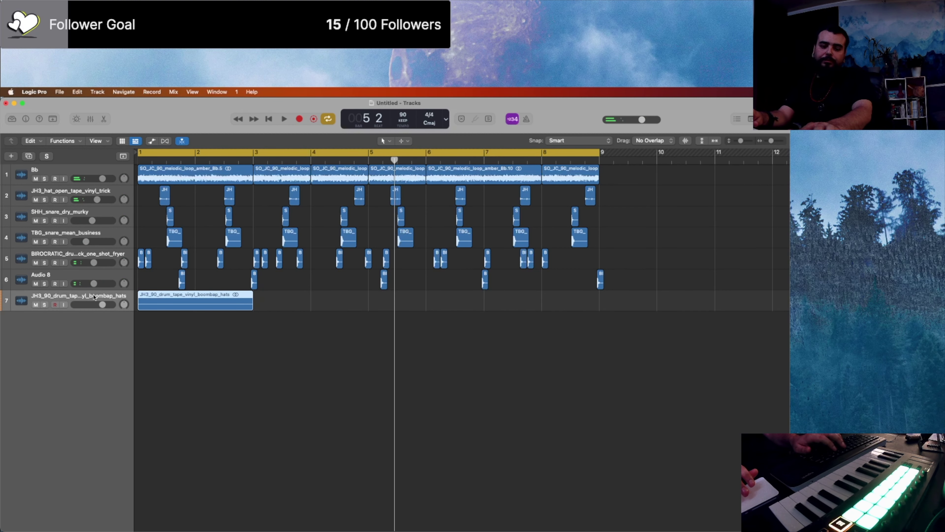
key("super+d")
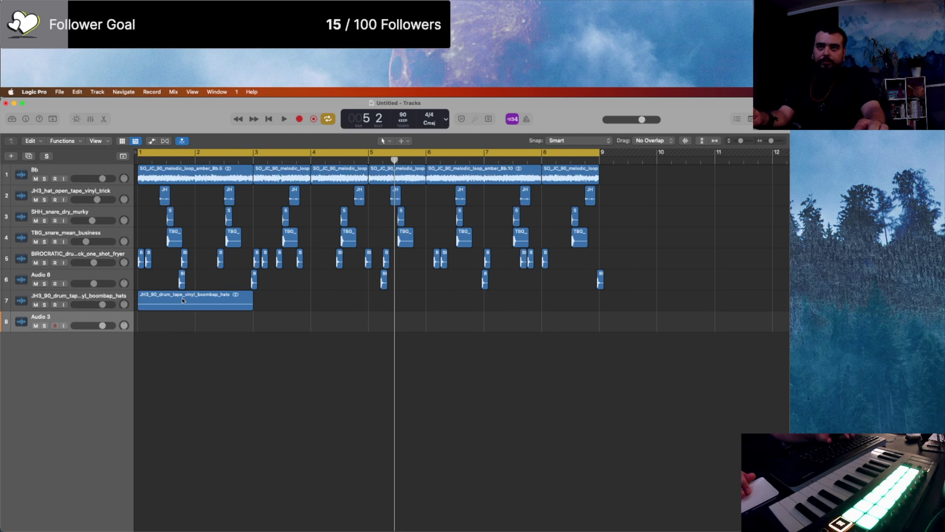
left_click(183, 300)
left_click_drag(182, 303, 183, 323)
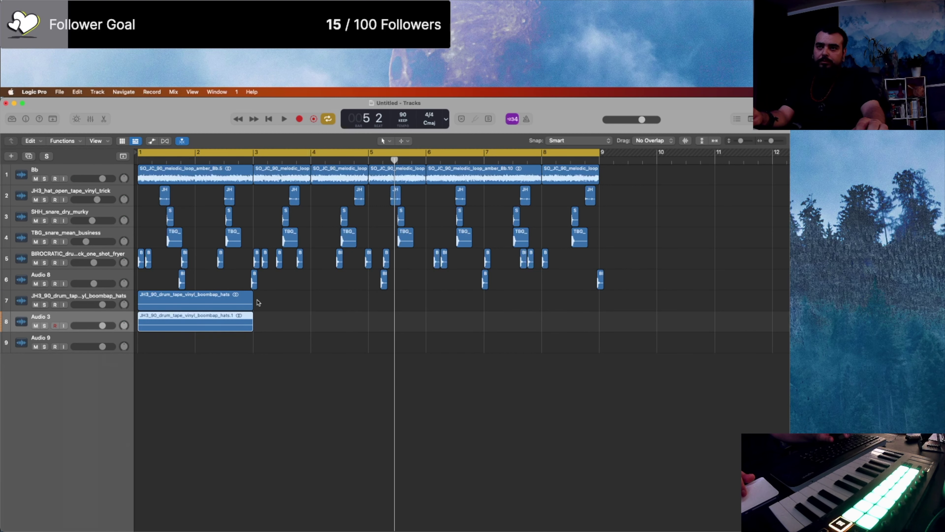
left_click_drag(259, 303, 198, 322)
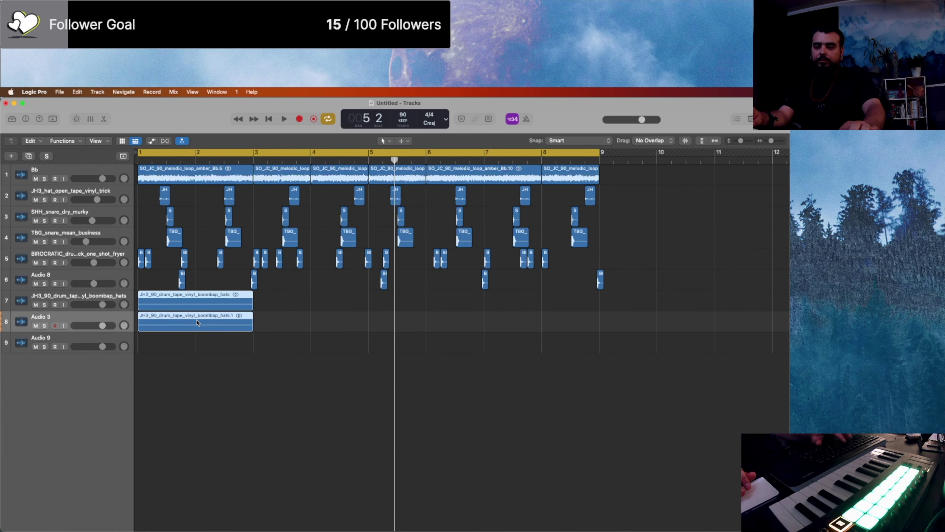
key("alt+g")
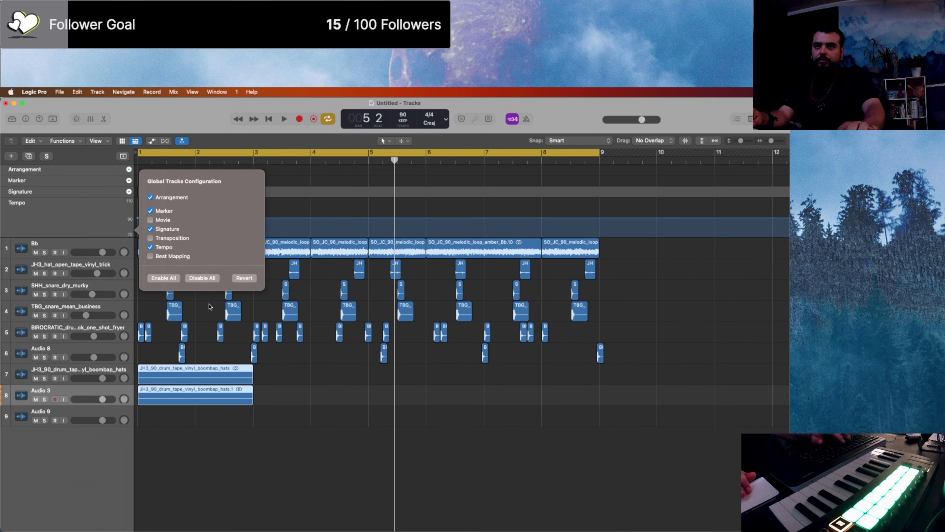
left_click(189, 279)
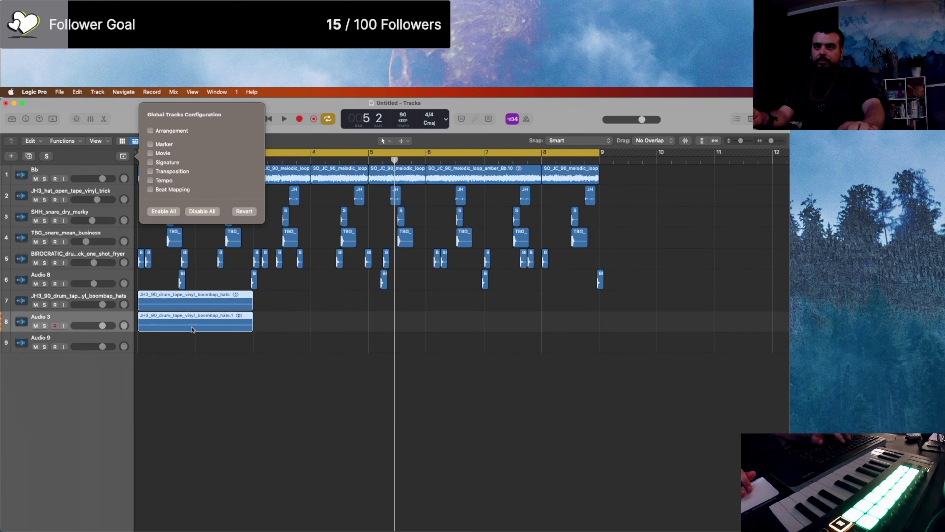
left_click(197, 360)
Step: Join the two stacked boombap hats regions into one stereo mixdown region
left_click_drag(280, 287, 161, 315)
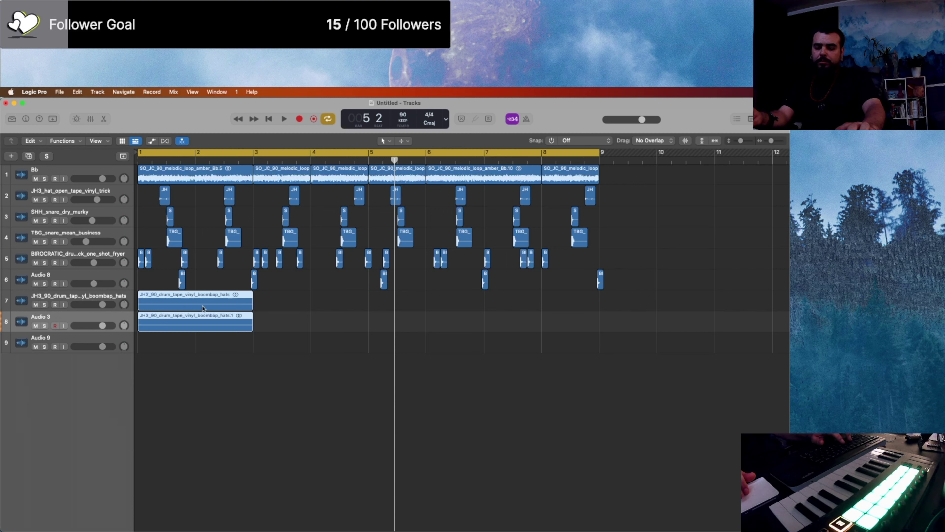
key("super+j")
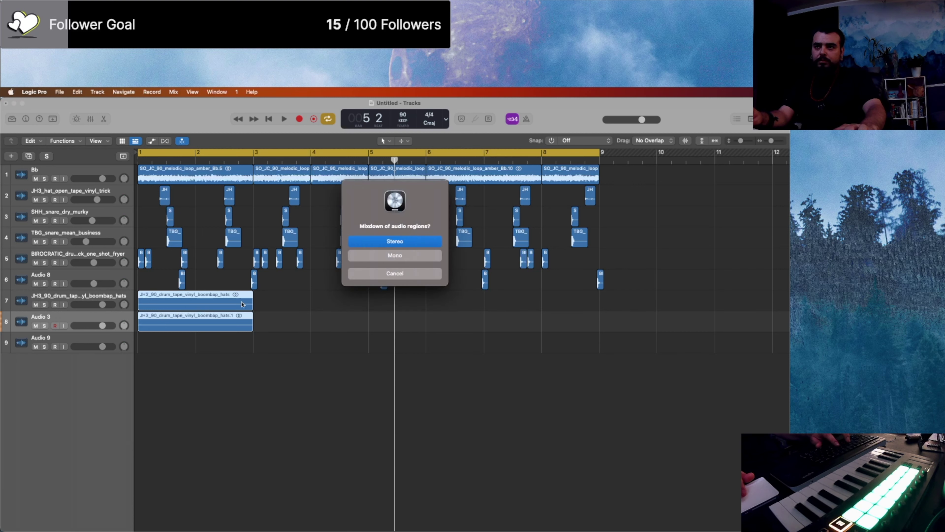
left_click(420, 241)
left_click(172, 301)
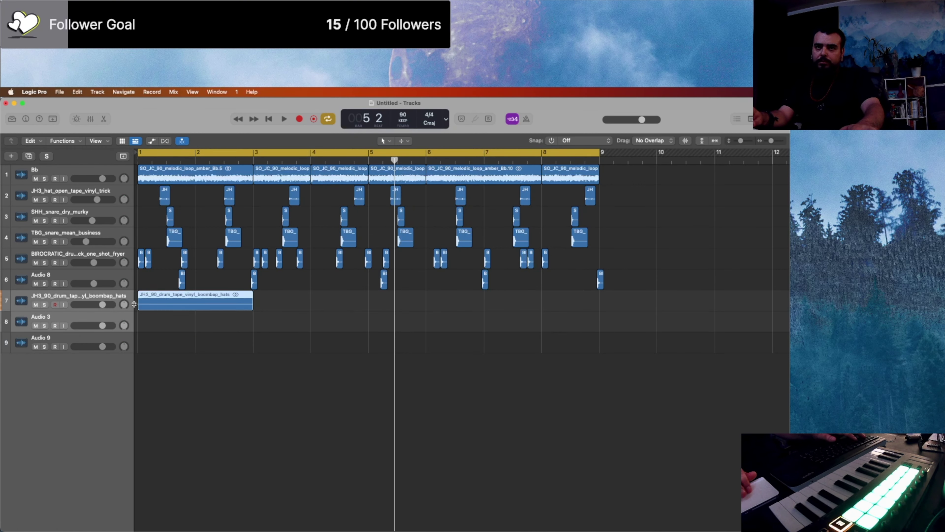
Step: Move the merged hats region to the Audio 3 track and delete the emptied hats track and the unused Audio 9 track
left_click(64, 315)
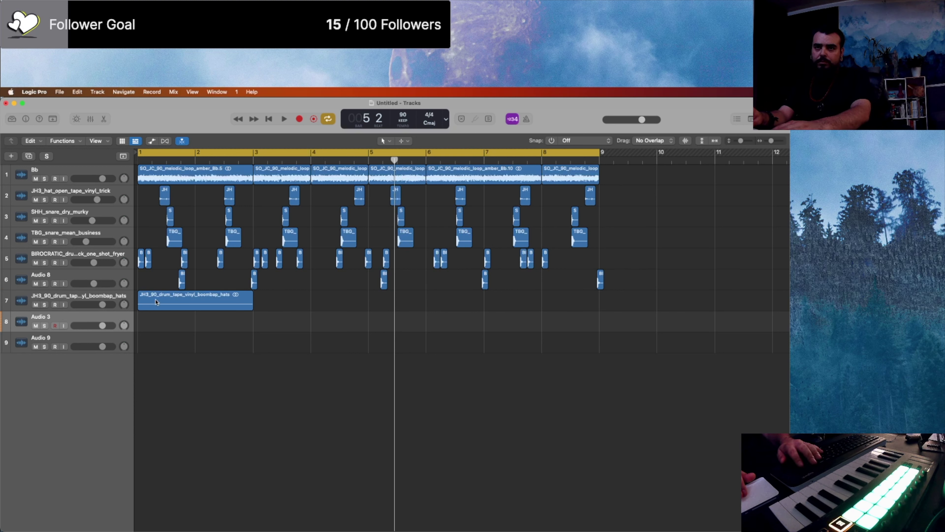
left_click_drag(141, 309, 141, 331)
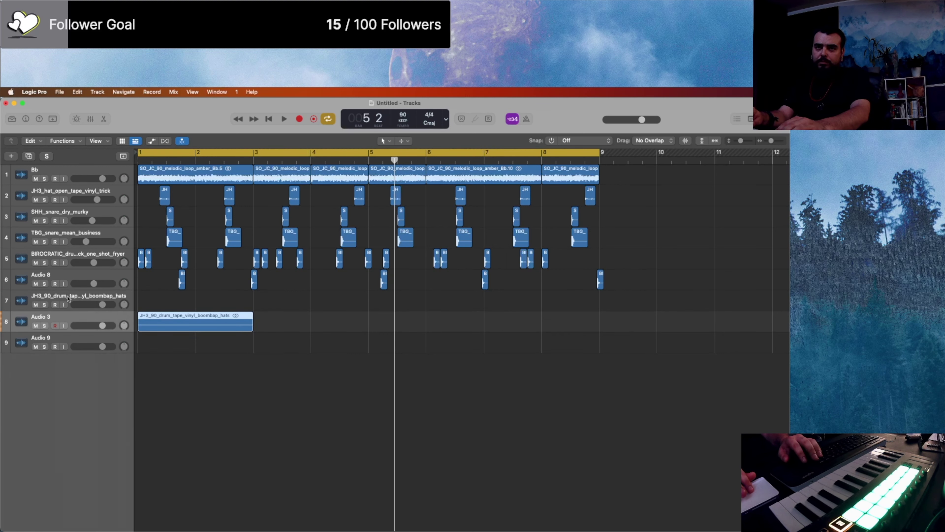
left_click(68, 297)
key("super+BackSpace")
left_click(65, 315)
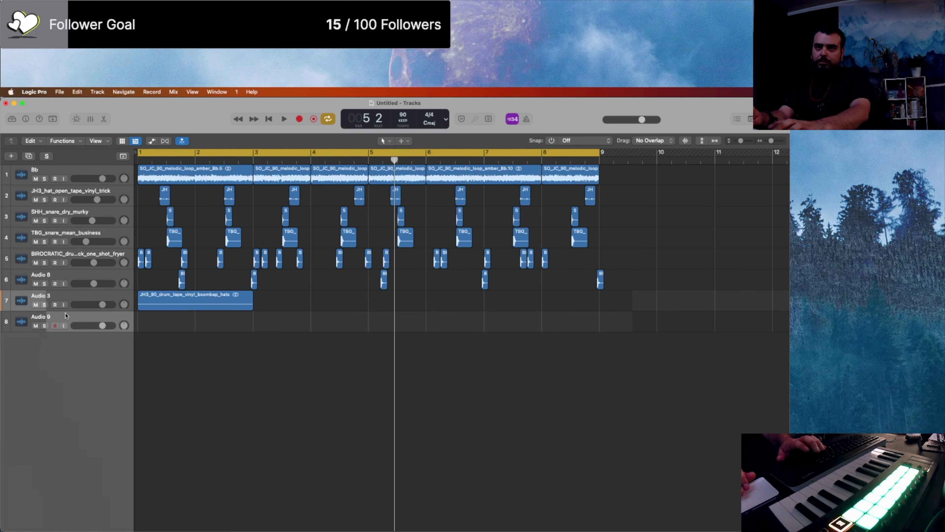
key("super+BackSpace")
Step: Play the beat from the start, raise the Audio 3 volume to +0.9 dB and repeat its hats region up to bar 9
key("Return")
key("space")
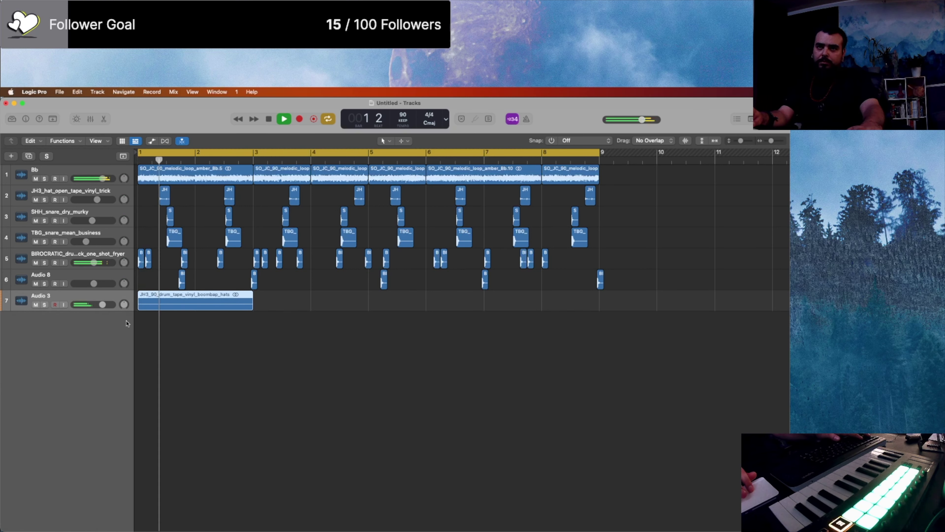
left_click_drag(102, 304, 108, 305)
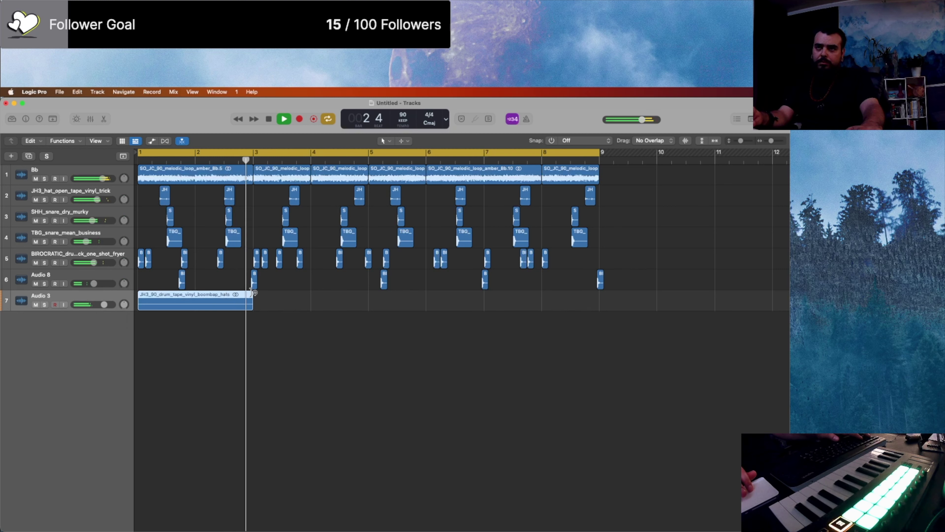
left_click_drag(252, 294, 599, 296)
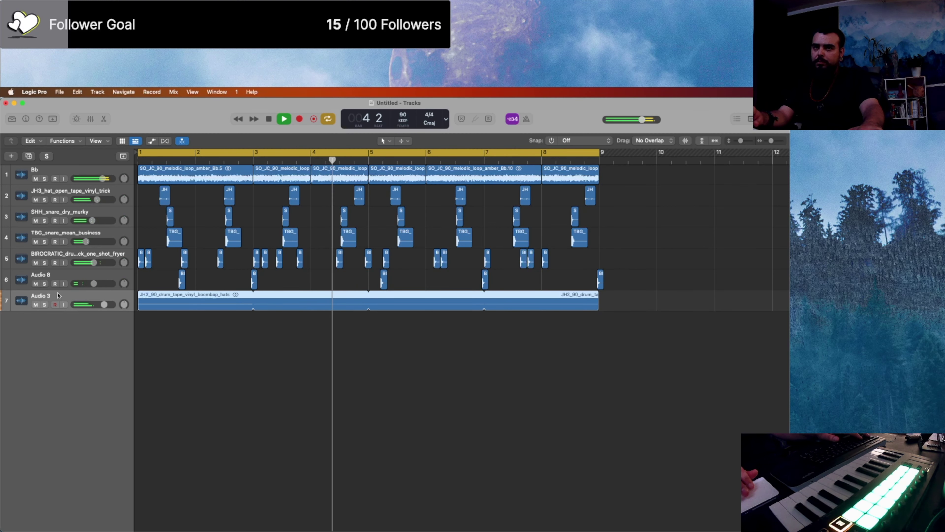
left_click(685, 141)
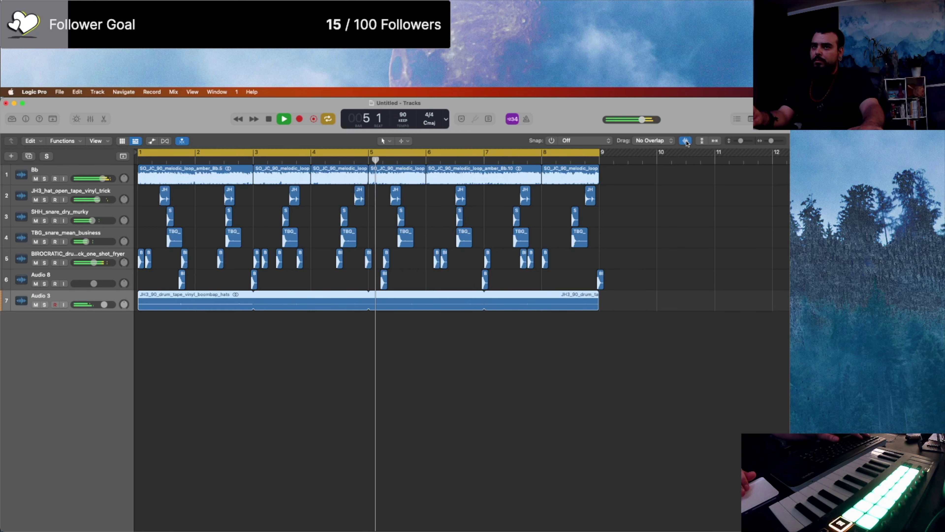
left_click(685, 141)
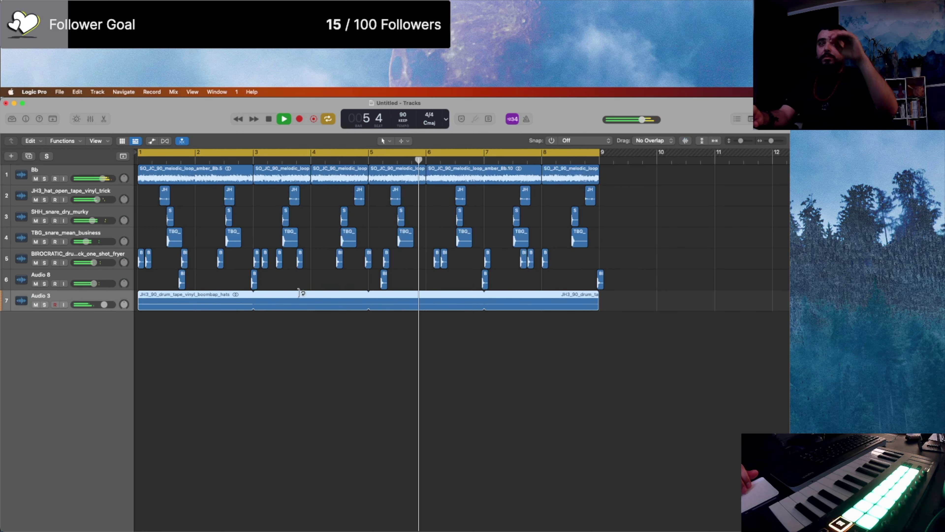
Step: Add a Compressor to the Audio 3 channel in the mixer and adjust its output gain while the loop plays
key("ctrl+Up")
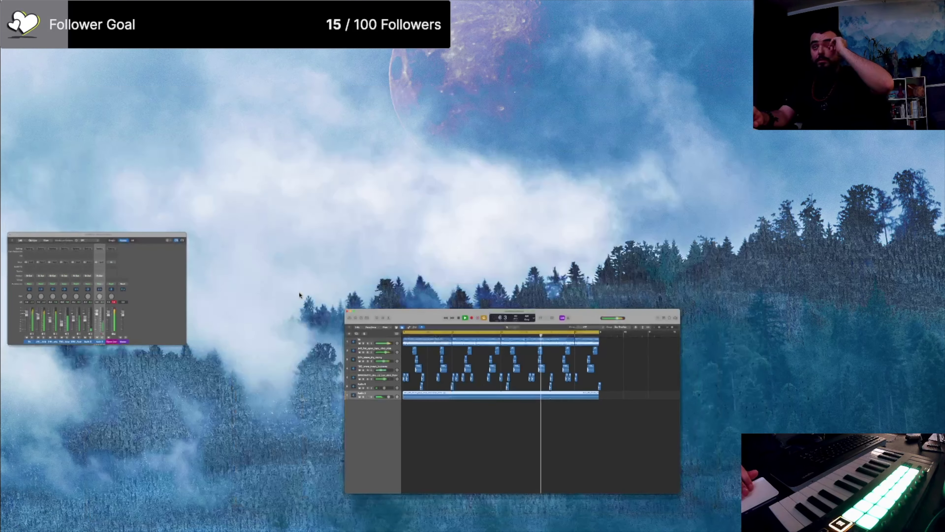
left_click(134, 307)
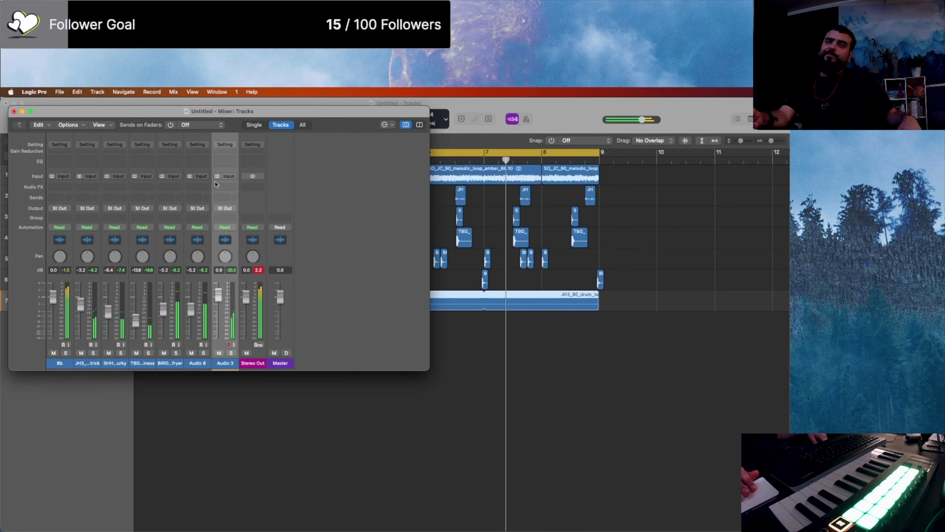
left_click(220, 186)
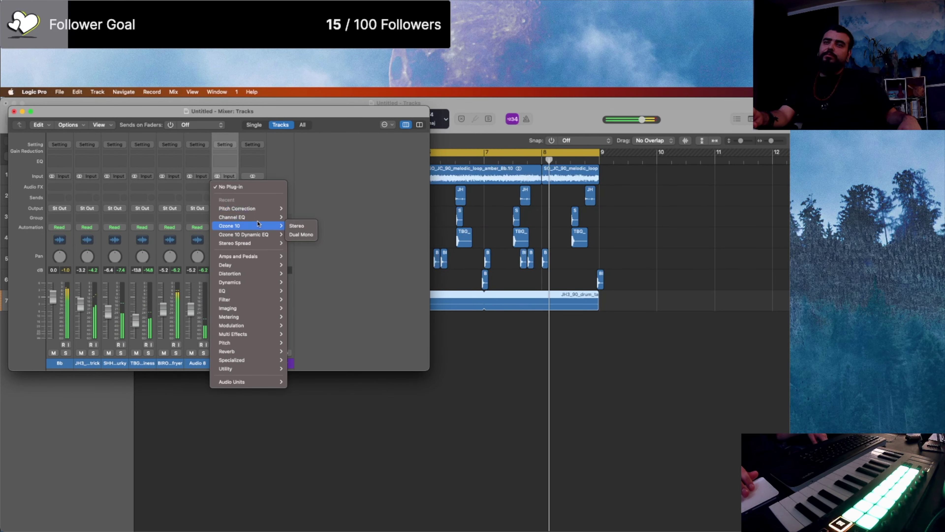
mouse_move(261, 282)
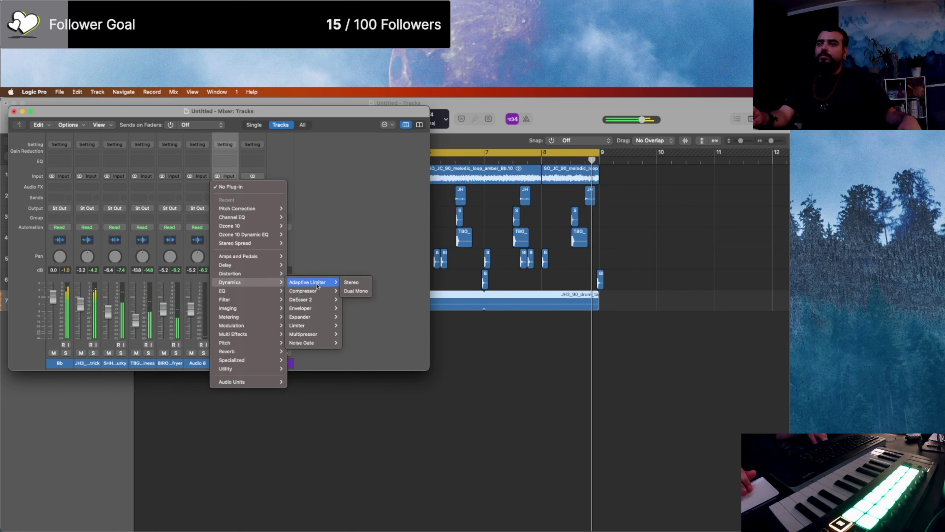
left_click(316, 291)
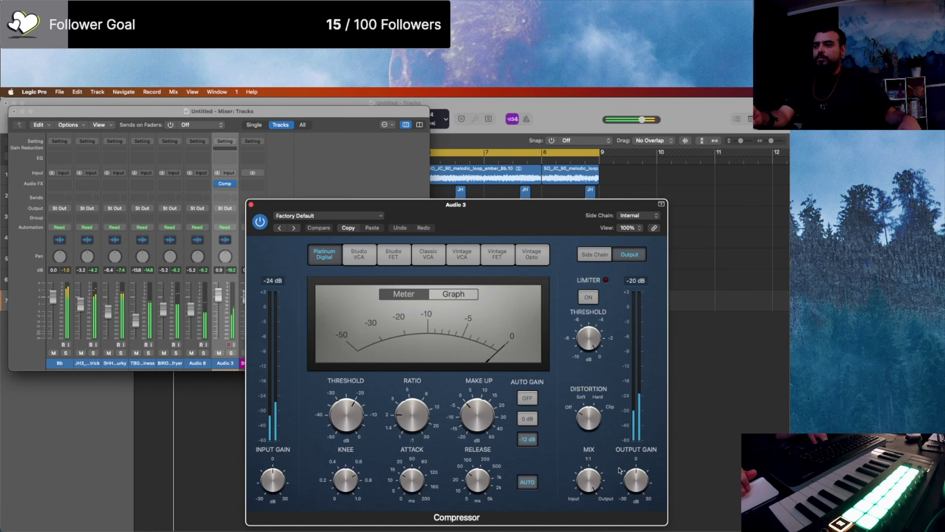
left_click_drag(629, 479, 629, 476)
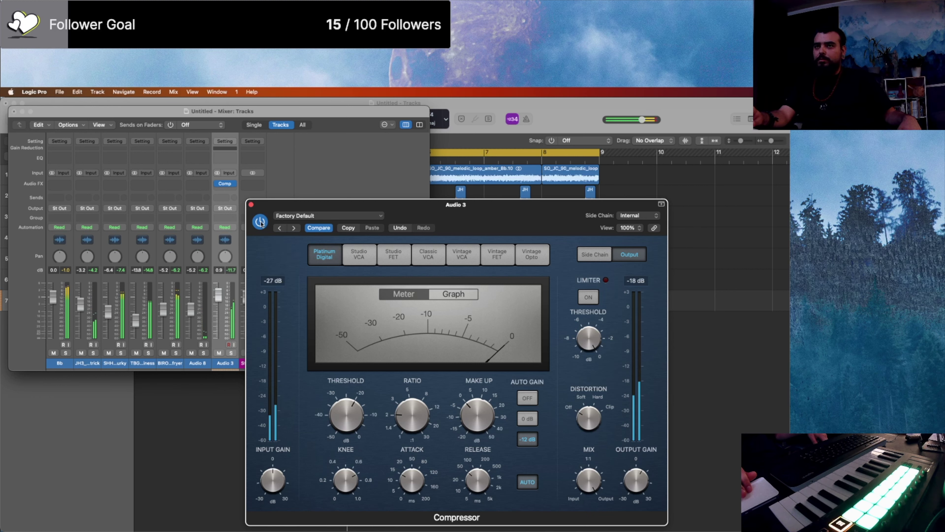
left_click(252, 205)
key("x")
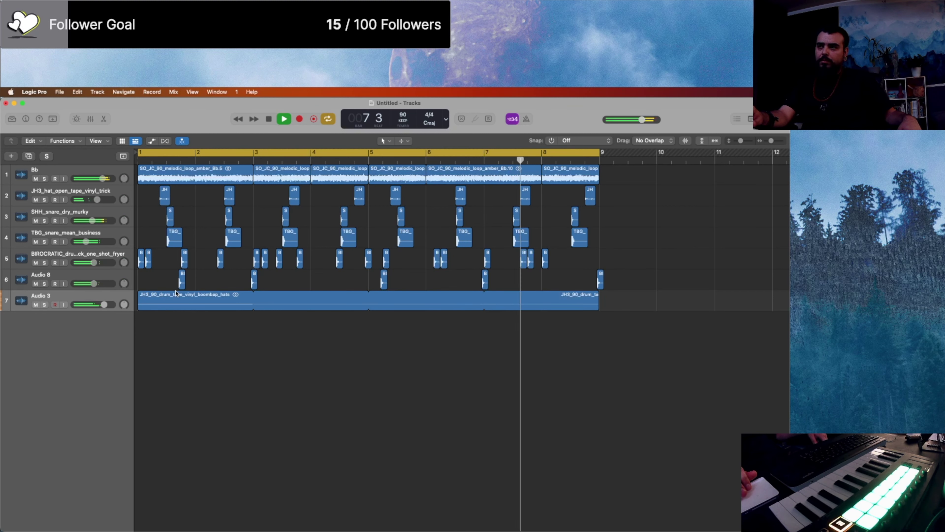
Step: Lower the Audio 3 hats volume slightly and move the track directly below the Bb sample track
left_click_drag(104, 305, 100, 305)
left_click(95, 303, "alt")
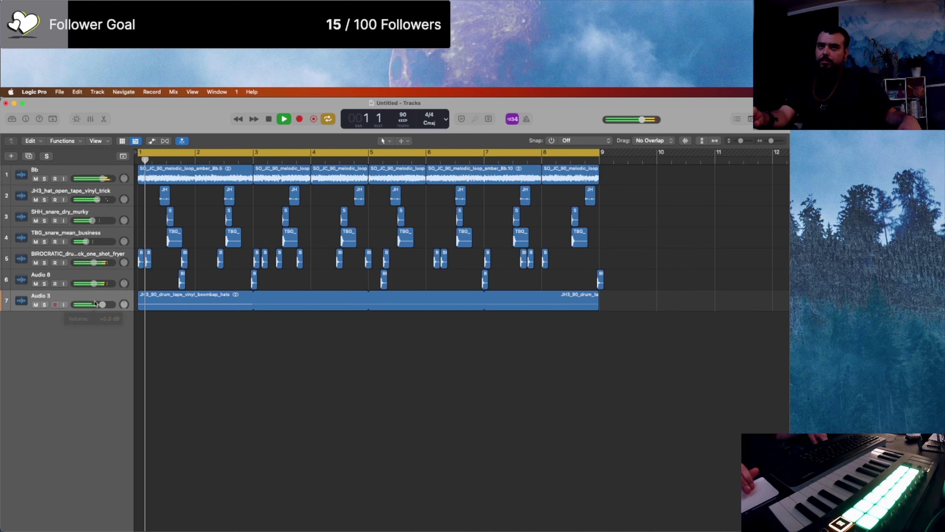
left_click_drag(102, 304, 77, 190)
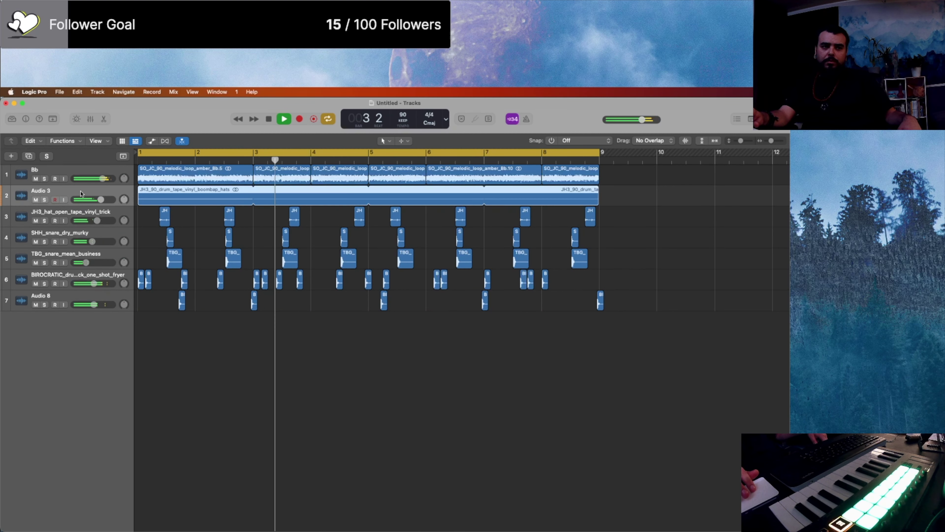
left_click(236, 364)
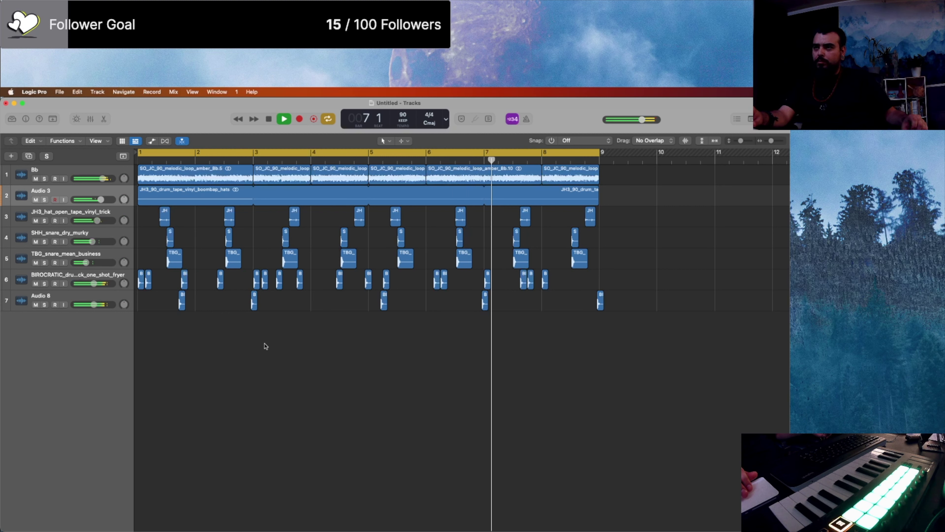
Step: Move the Audio 8 kick at bar 7 onto the BIROCRATIC kick track around beat 2 of that bar and replay the loop
key("space")
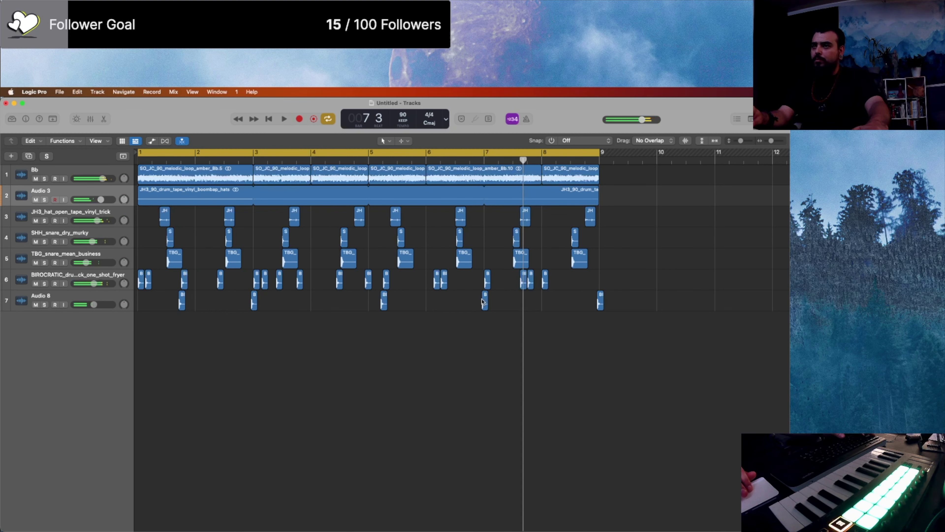
left_click_drag(484, 300, 500, 279)
key("space")
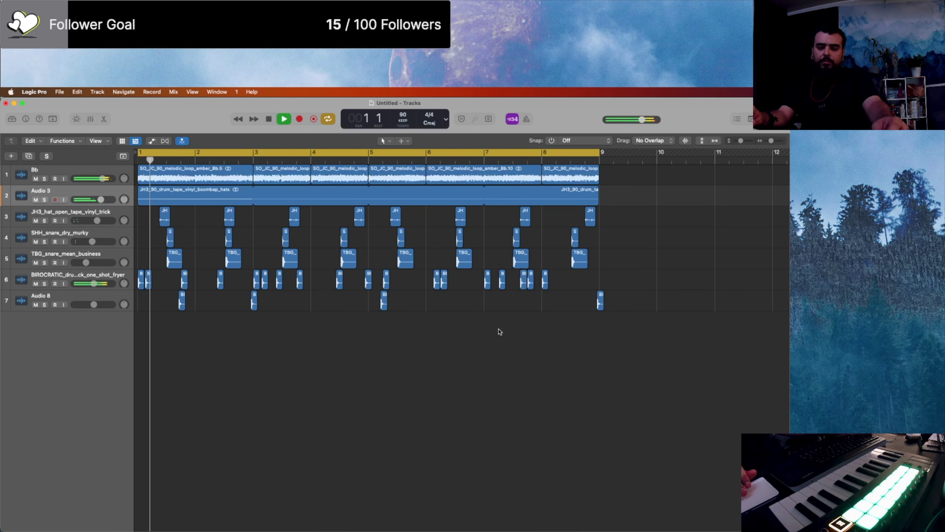
Step: Save the project as Stillness and play the loop again from the start
key("super+s")
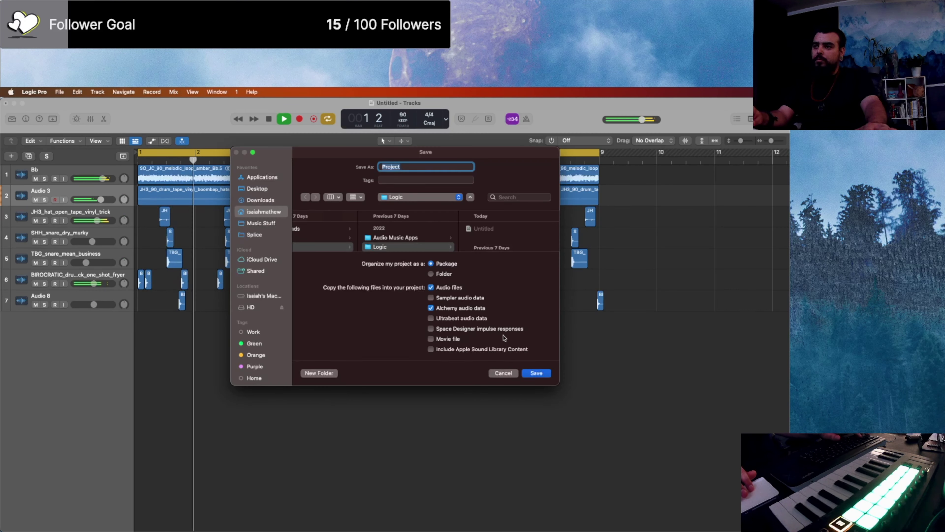
type("S")
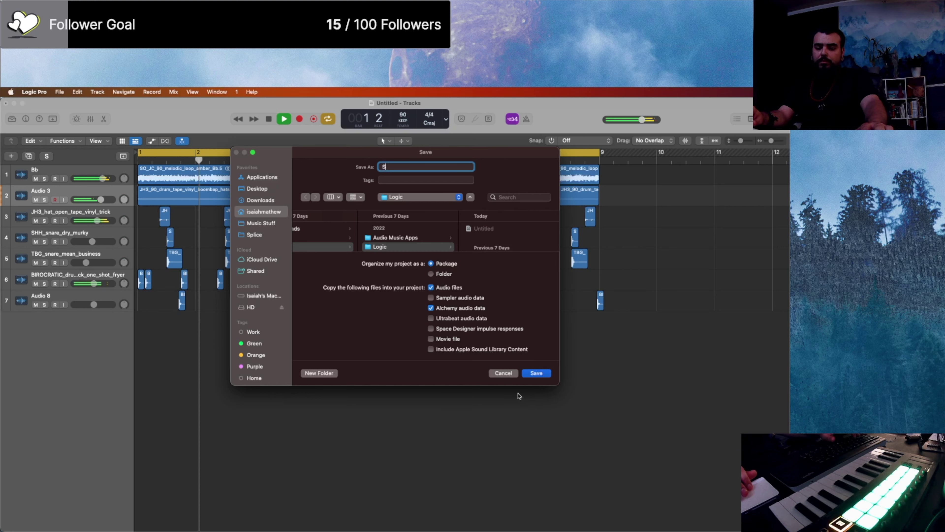
type("illness")
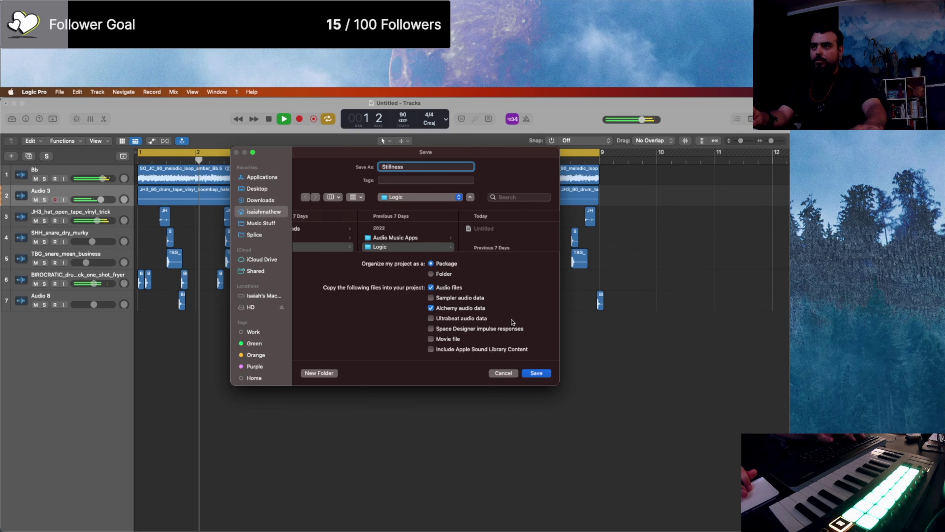
left_click(535, 373)
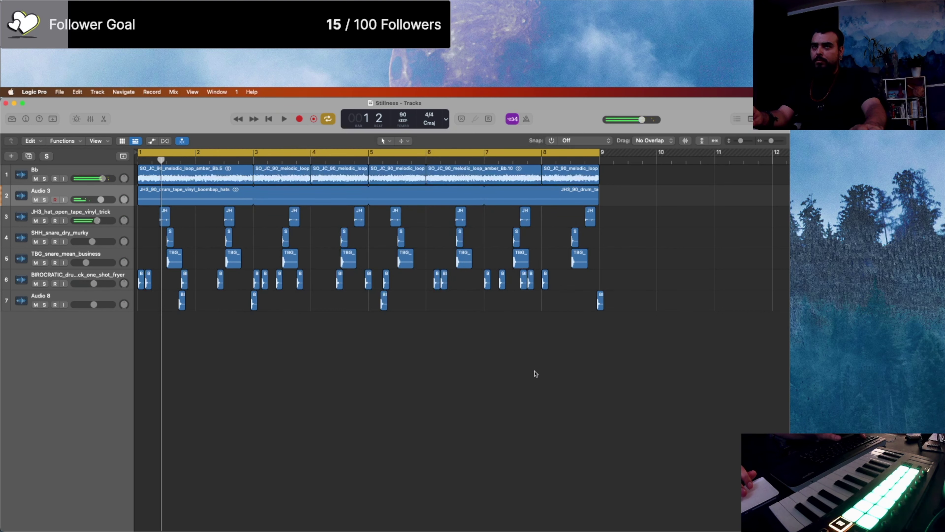
key("space")
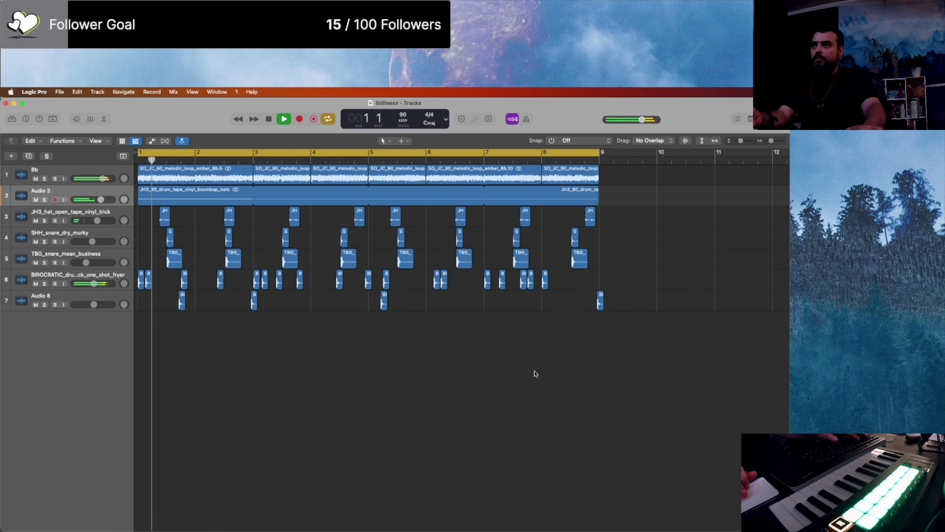
key("super+Left")
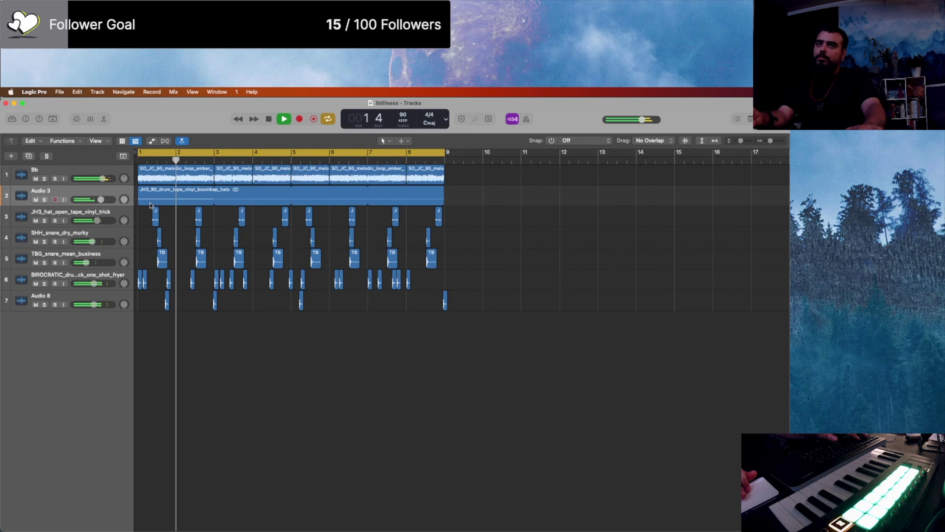
Step: Try deleting the Audio 3 hats track, play the loop without it and undo the deletion
key("space")
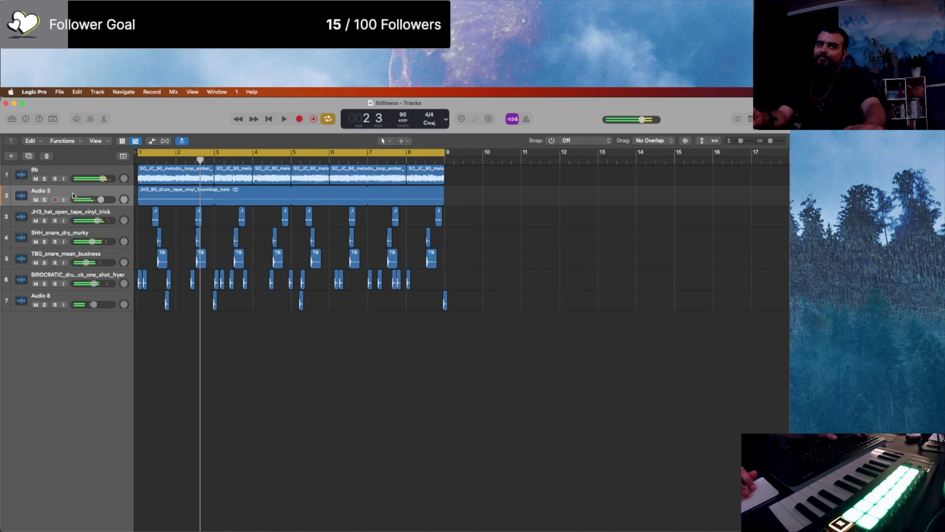
left_click(72, 195)
key("space")
key("BackSpace")
key("BackSpace")
key("space")
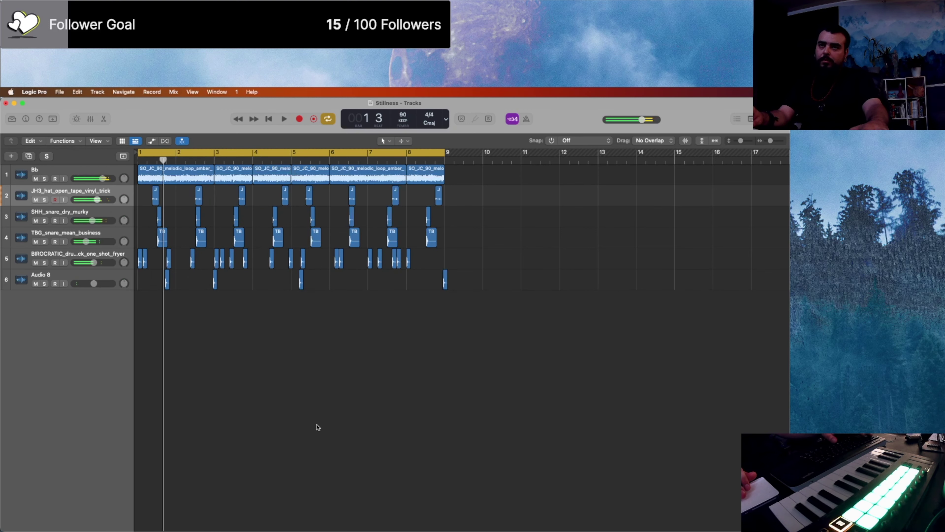
key("super+z")
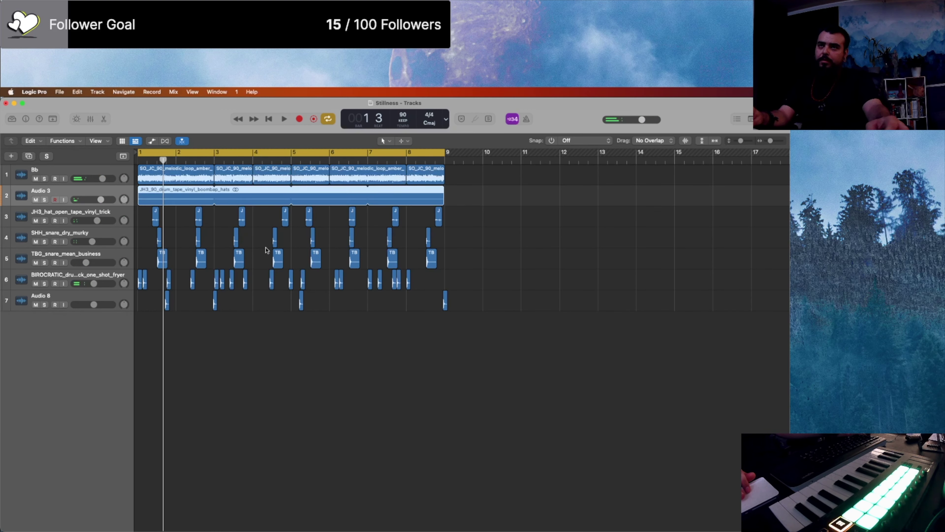
Step: Shorten the Audio 3 hats region to bar 3, set snapping to Smart and extend the region to bar 5
left_click_drag(215, 189, 287, 201)
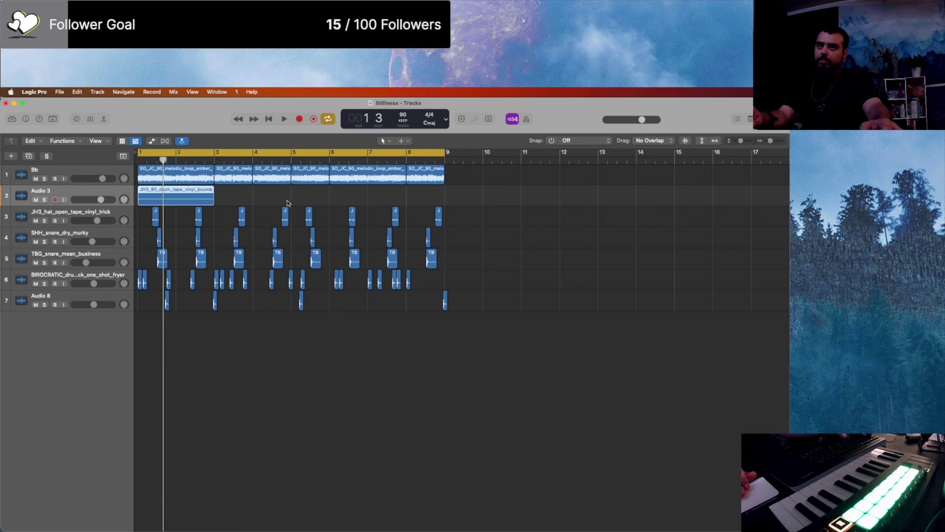
left_click(596, 140)
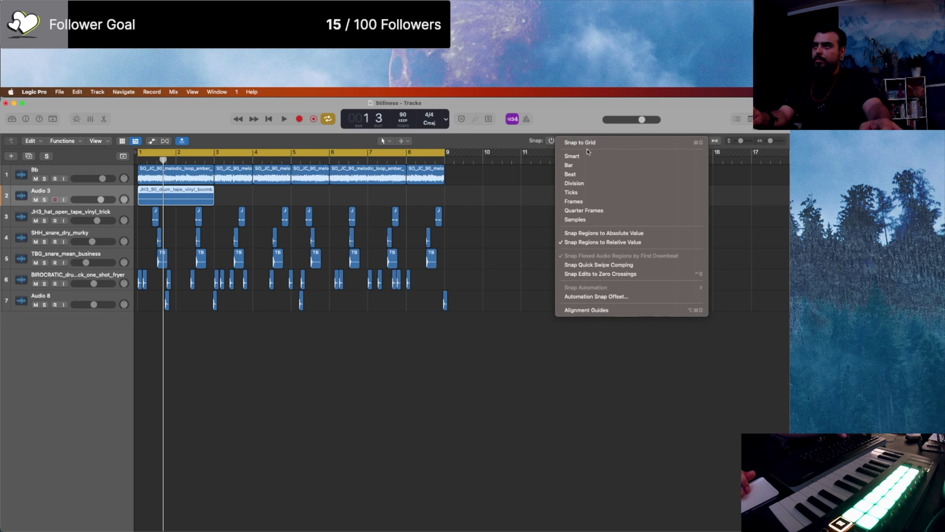
left_click(586, 155)
left_click_drag(211, 201, 290, 202)
key("space")
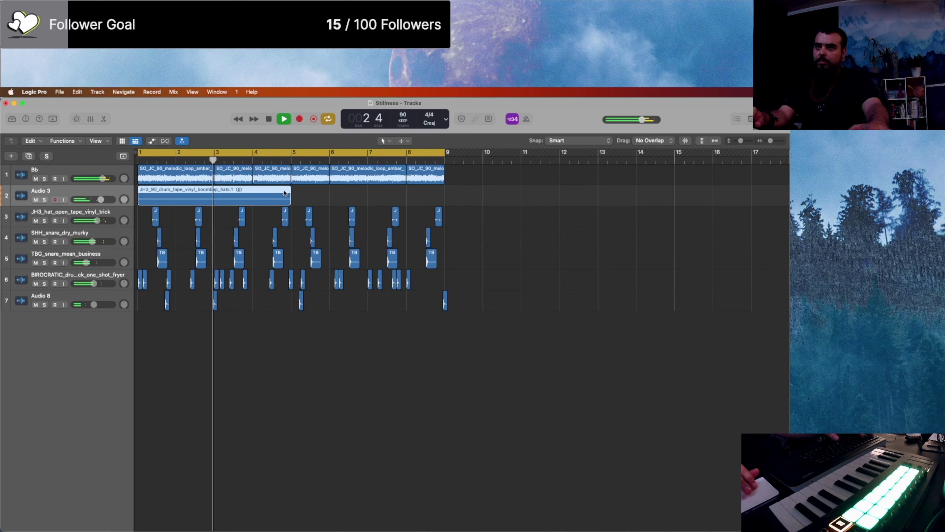
Step: Solo Audio 3, extend its hats from bar 5 to bar 9 and play them back
left_click(44, 200)
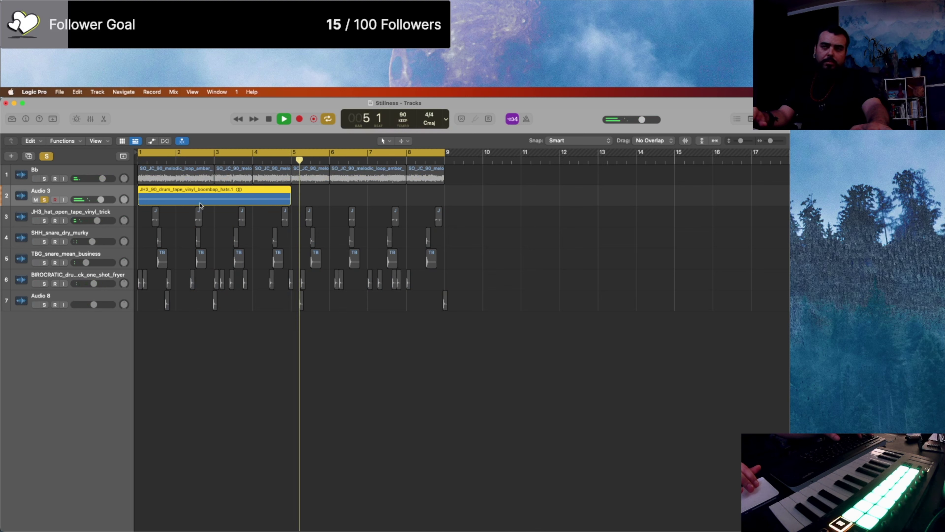
key("space")
left_click_drag(292, 193, 444, 195)
key("space")
Step: Add a Channel EQ to Audio 3 with a low cut near 56.5 Hz and boosts of +2.1 dB at 244 Hz, +3.0 dB at 1430 Hz and +0.6 dB at 7550 Hz
key("ctrl+Up")
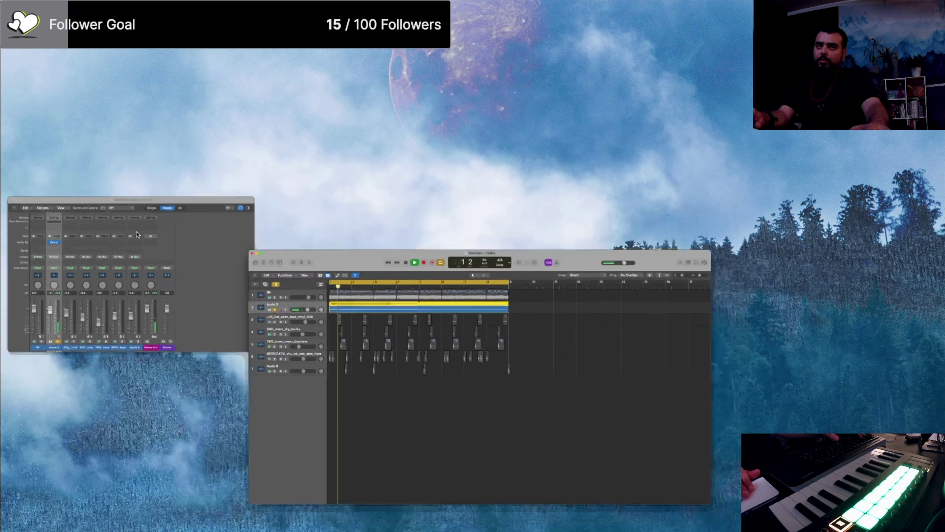
left_click(70, 274)
left_click(87, 158)
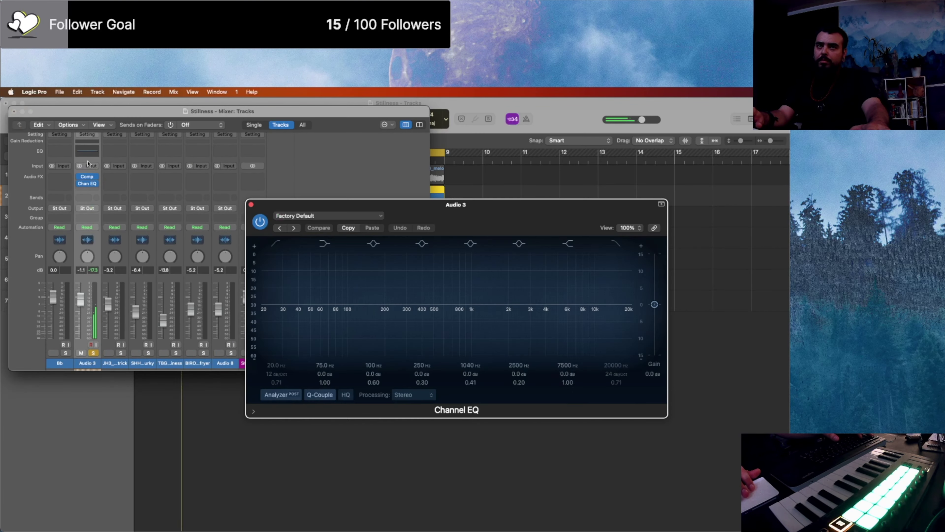
left_click_drag(283, 249, 335, 249)
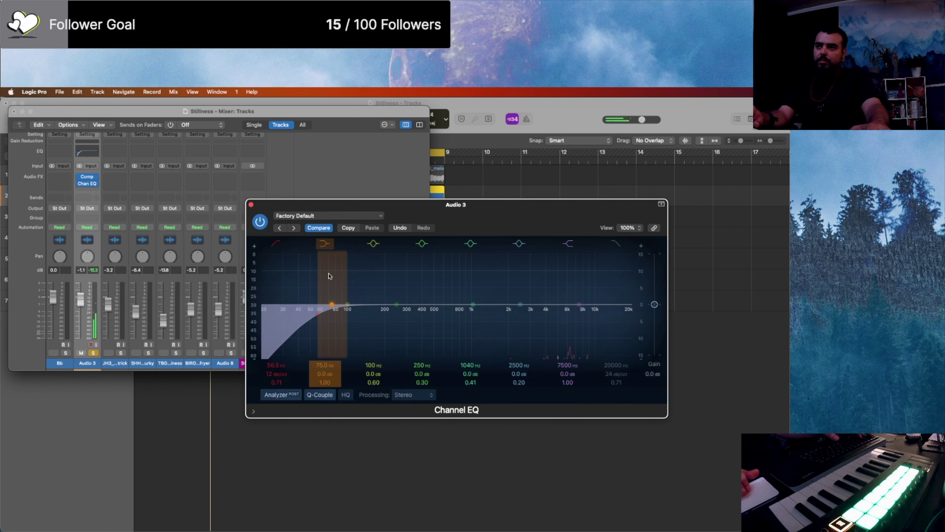
left_click_drag(528, 285, 499, 271)
left_click_drag(419, 274, 417, 268)
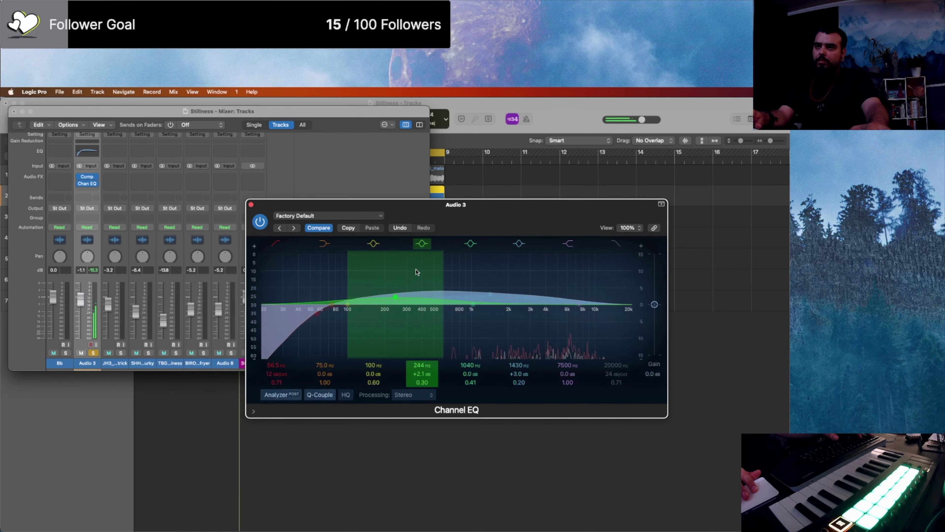
left_click_drag(557, 287, 558, 284)
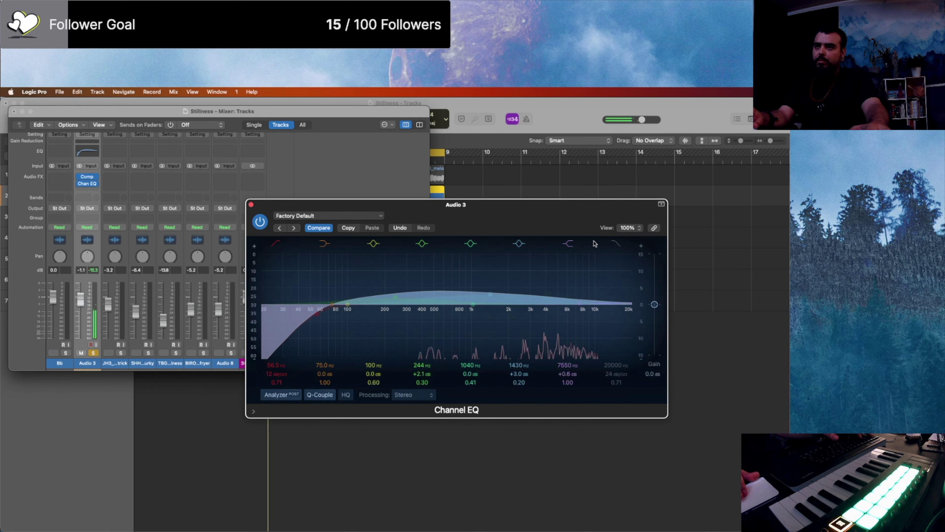
left_click(251, 204)
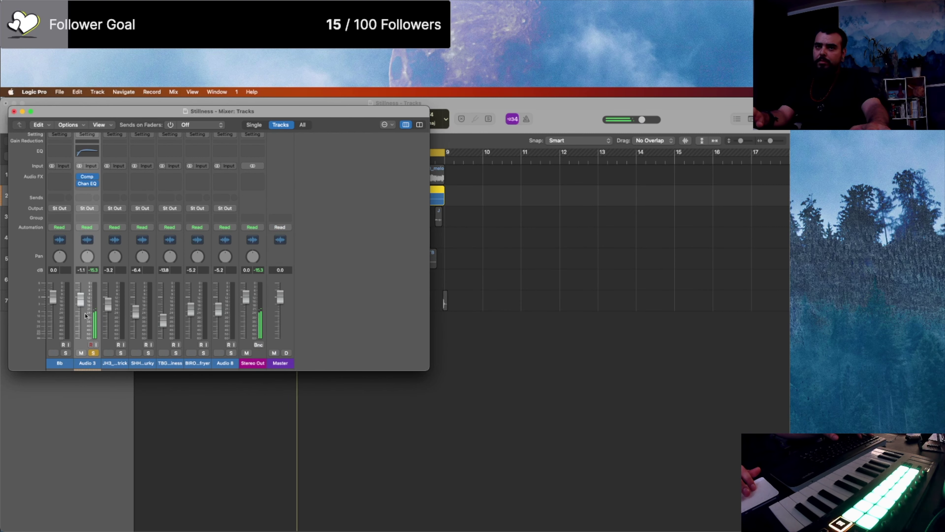
Step: Unsolo Audio 3 and set its Compressor output gain to +6.0 dB while the full loop plays
left_click(88, 176)
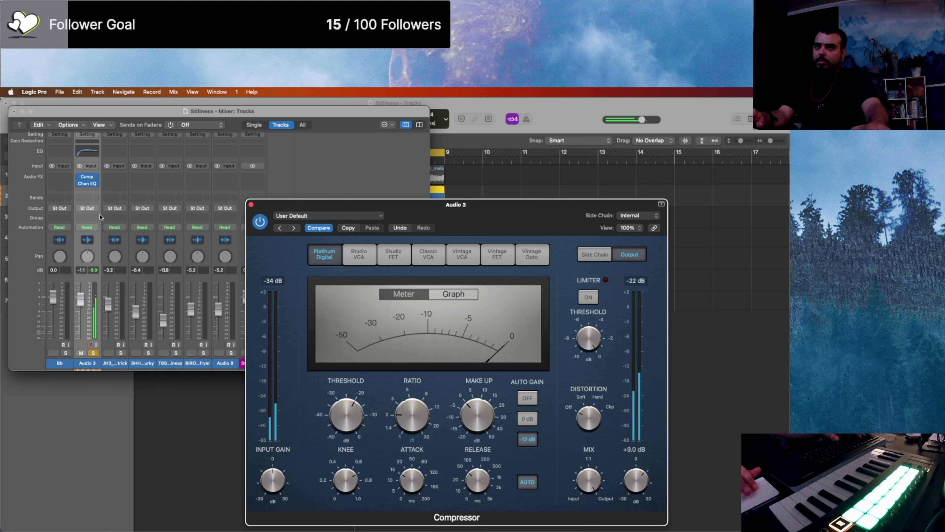
left_click(94, 356)
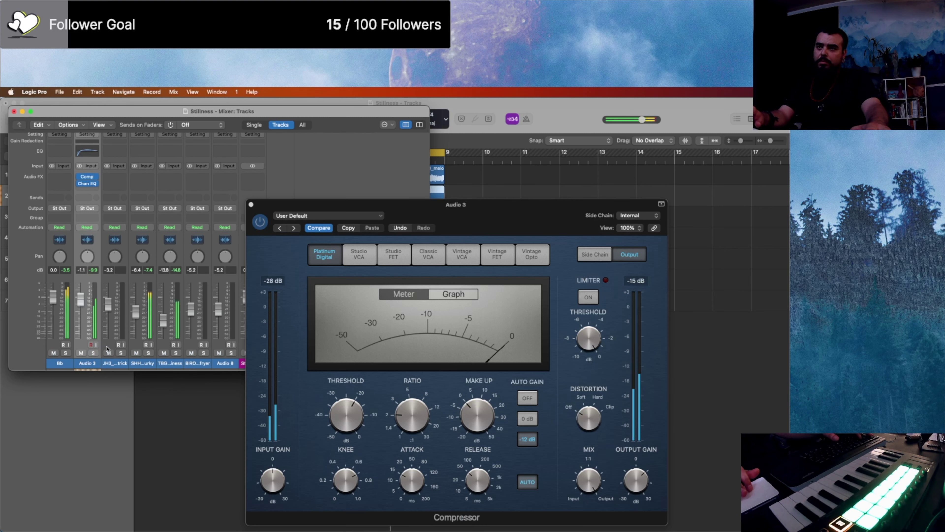
left_click(639, 479)
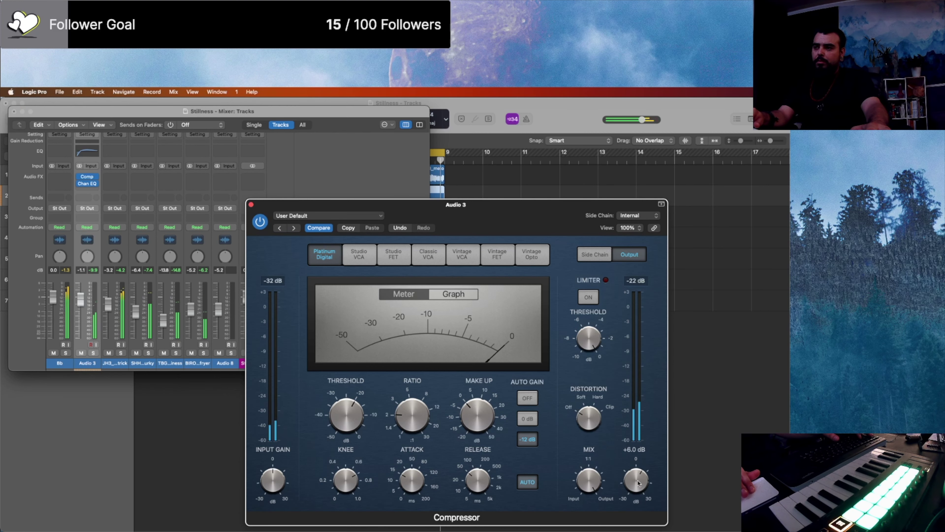
left_click(167, 391)
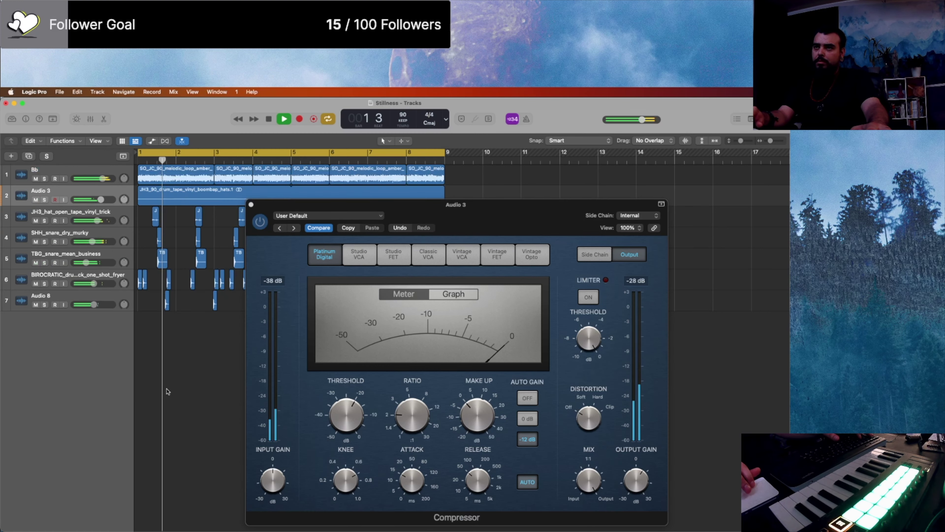
left_click(251, 205)
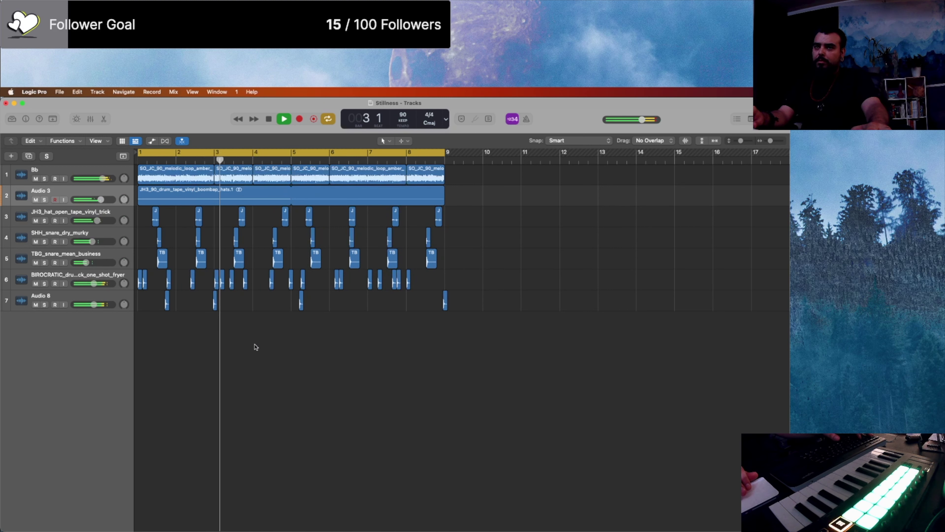
Step: Move the Audio 8 kick from bar 3 to just before bar 7 and replay the loop
key("space")
left_click(215, 299)
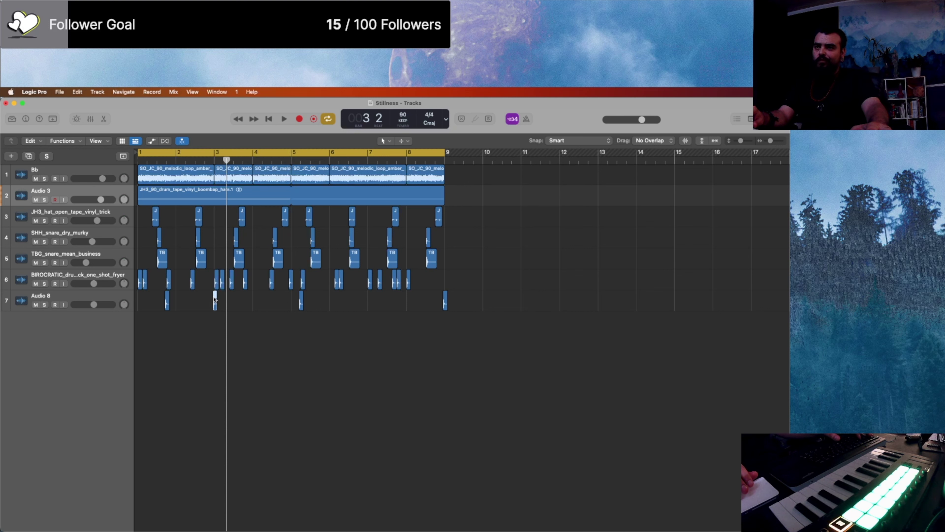
left_click_drag(215, 299, 366, 293)
scroll(366, 223, "up", 10)
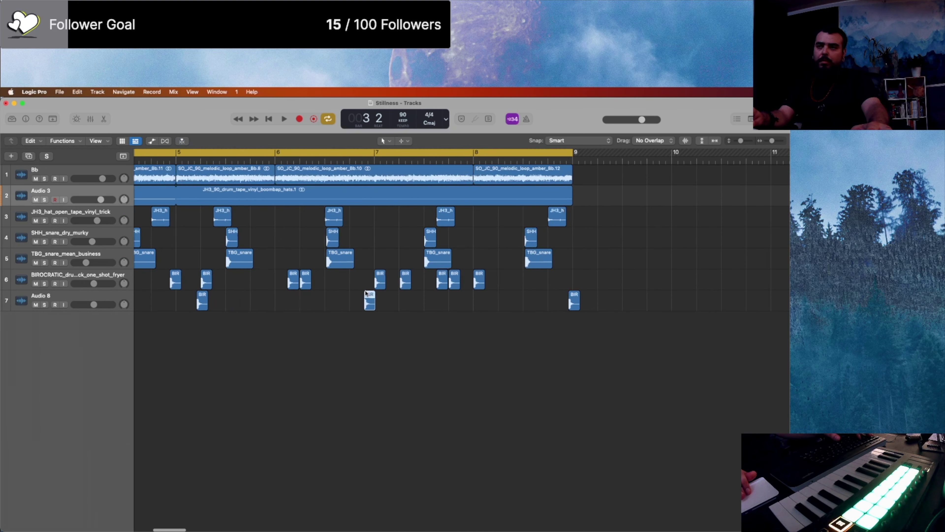
left_click(371, 162)
left_click_drag(374, 304, 385, 305)
left_click(339, 297)
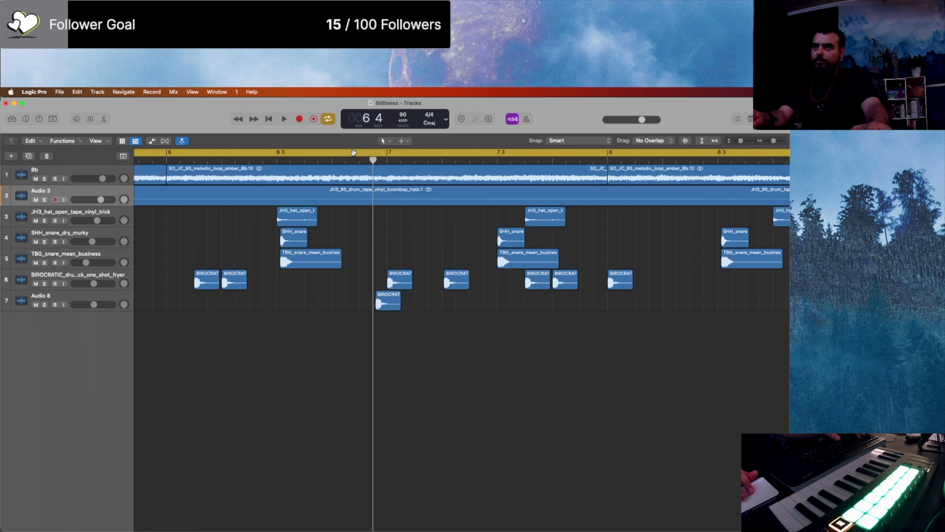
double_click(336, 160)
scroll(404, 346, "down", 5)
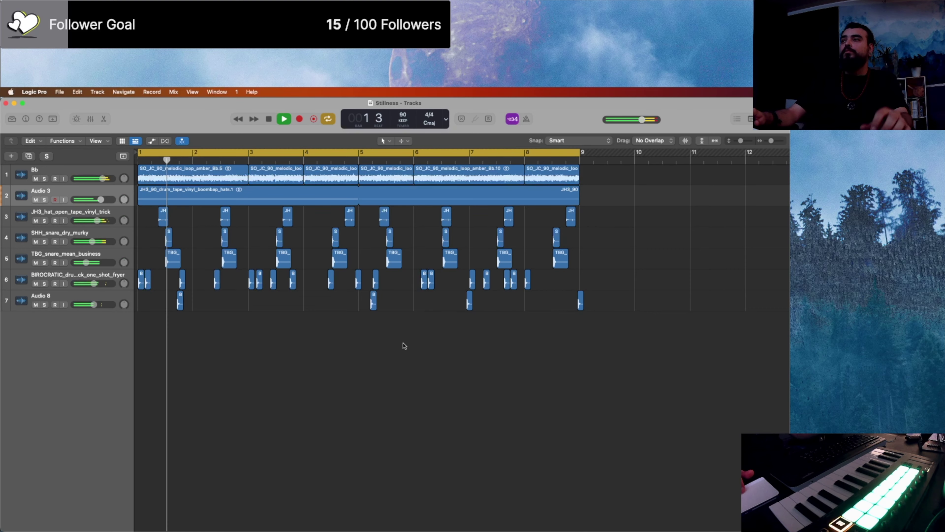
key("ctrl+Up")
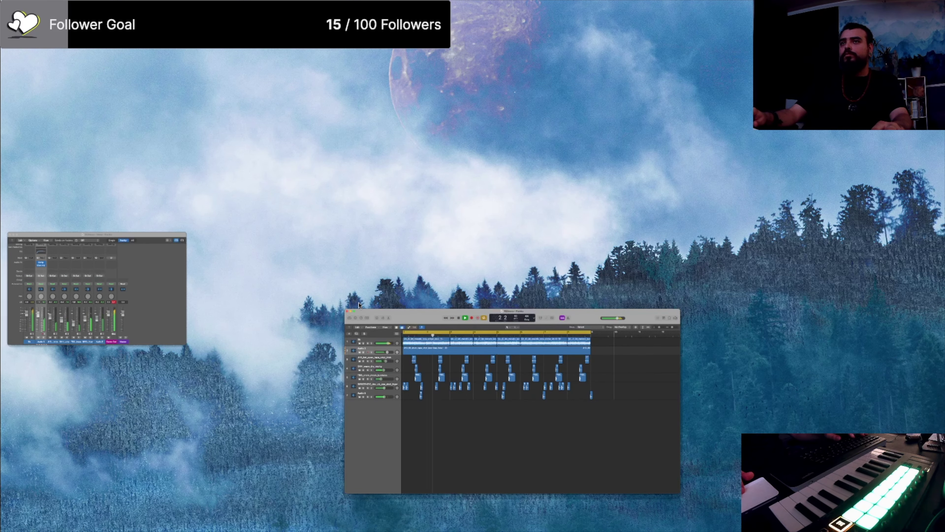
left_click(361, 281)
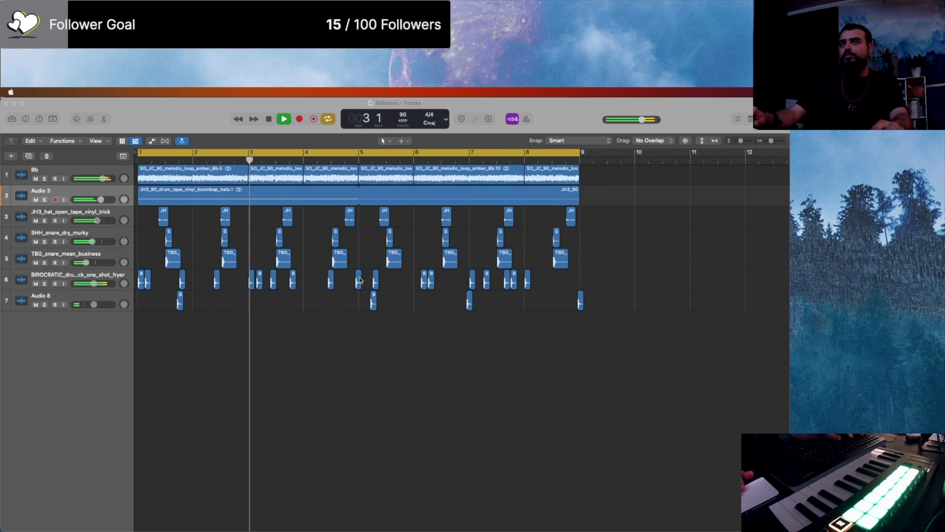
key("ctrl+Up")
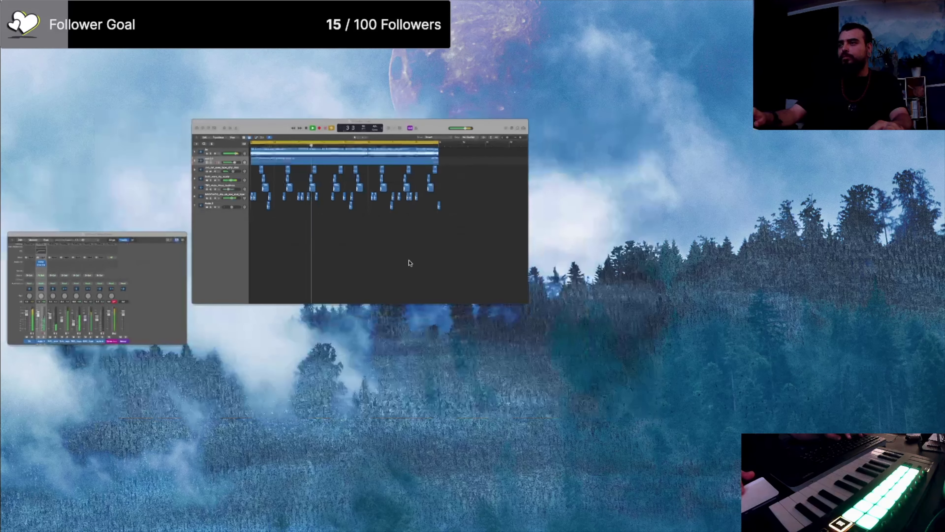
left_click(468, 215)
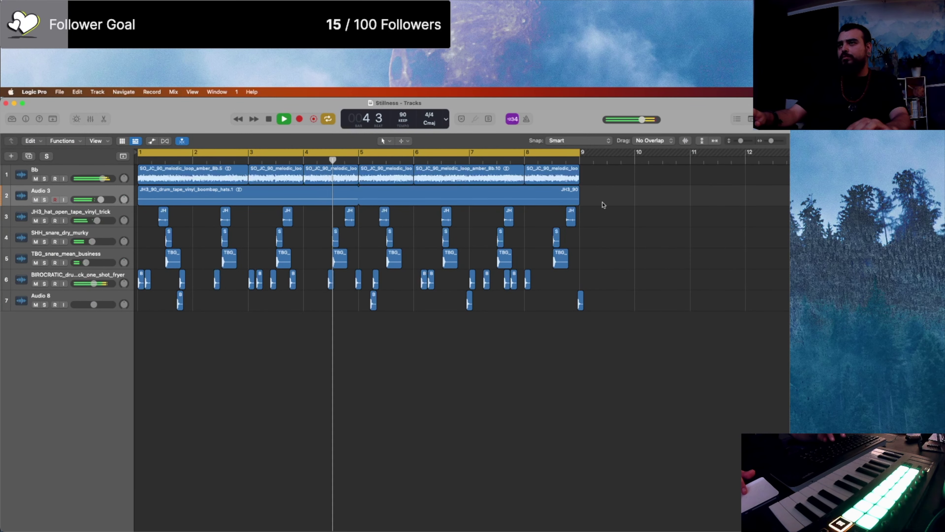
Step: Stop playback and move all hats, snare and kick regions on tracks 2 to 7 so they start at bar 9
key("super+Left")
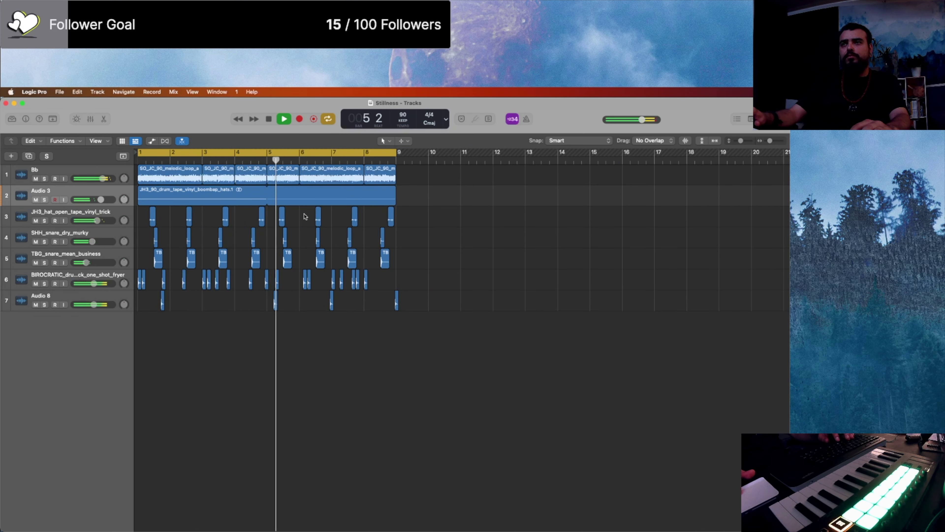
key("space")
left_click_drag(403, 200, 350, 213)
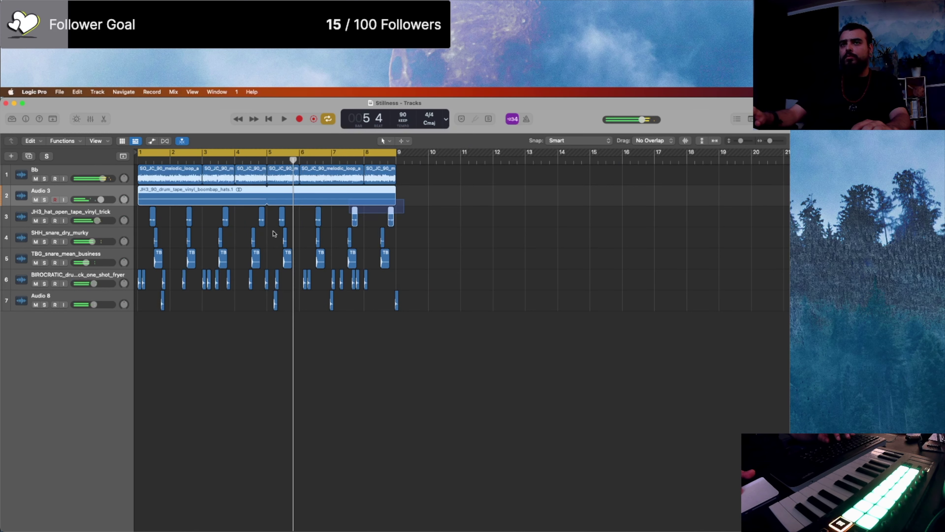
left_click_drag(273, 234, 43, 337)
left_click_drag(166, 201, 419, 204)
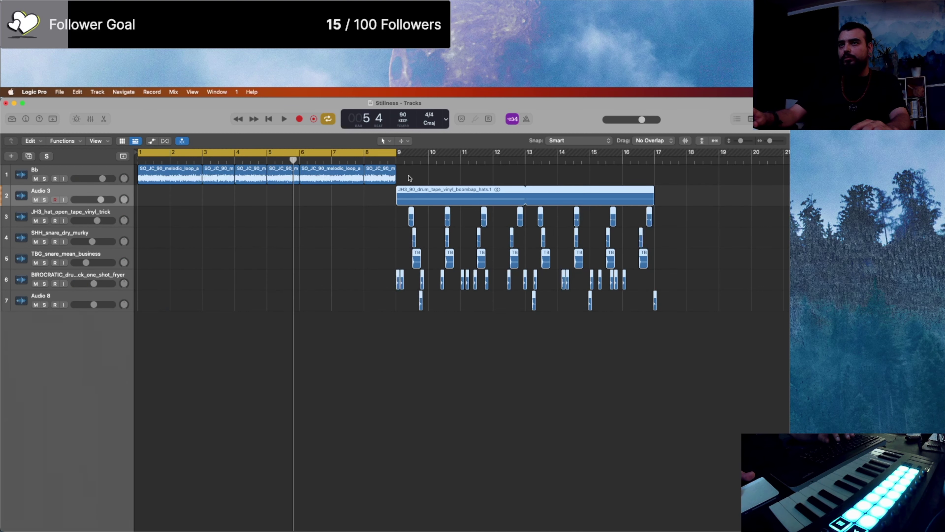
Step: Copy the six Bb melodic sample regions to start at bar 9 and turn off cycle mode
left_click(160, 170)
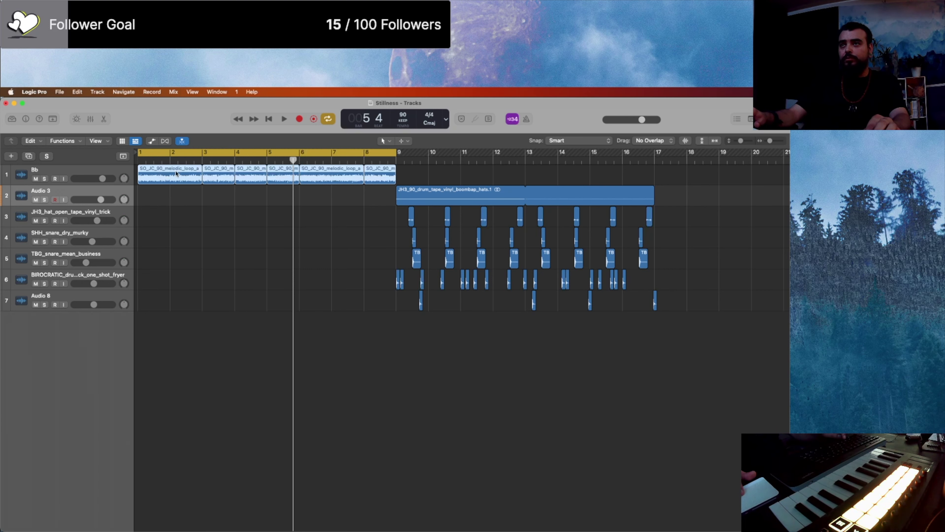
left_click_drag(160, 171, 418, 170)
left_click(384, 154)
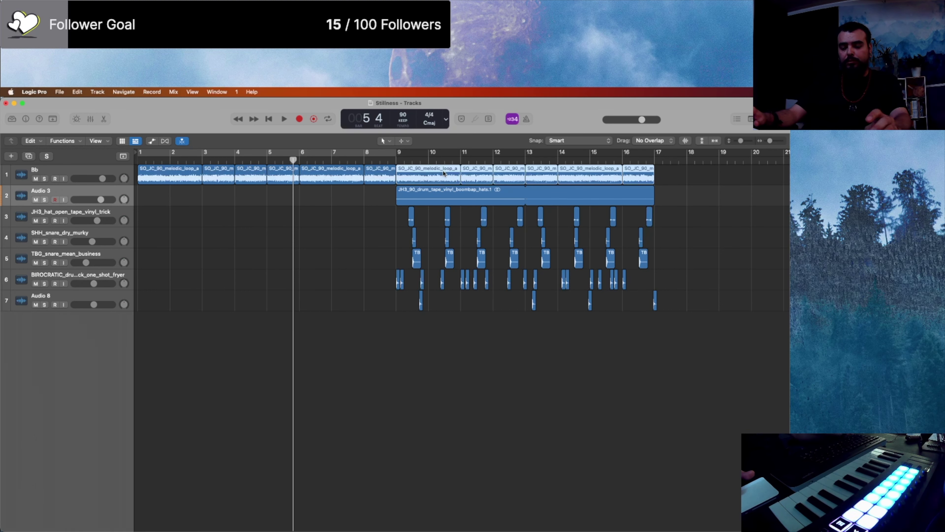
Step: Turn snapping off and join the copied Bb sample regions from bar 9 to bar 17 into one region
key("n")
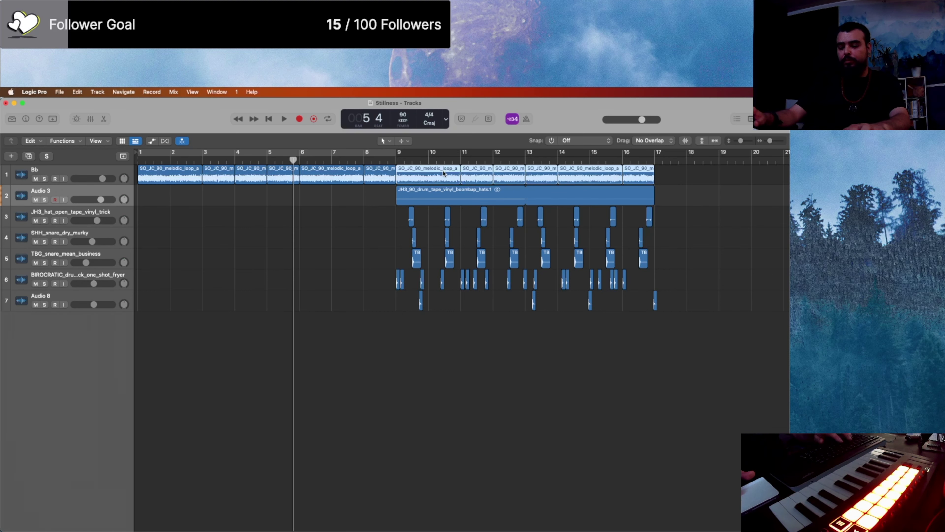
key("super+j")
key("Return")
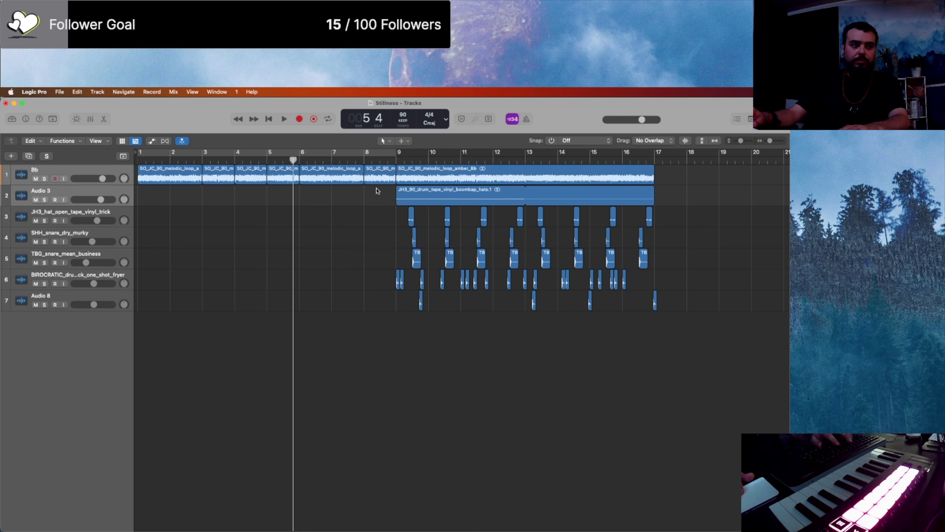
Step: Move the original Bb sample regions from bar 1 to bar 17 and set snapping back to Smart
left_click_drag(377, 189, 665, 178)
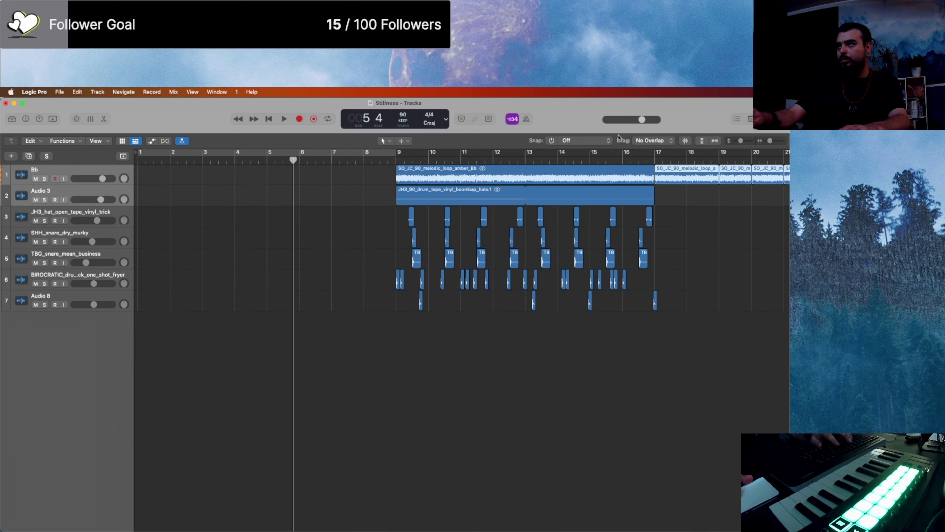
left_click(562, 140)
left_click(568, 143)
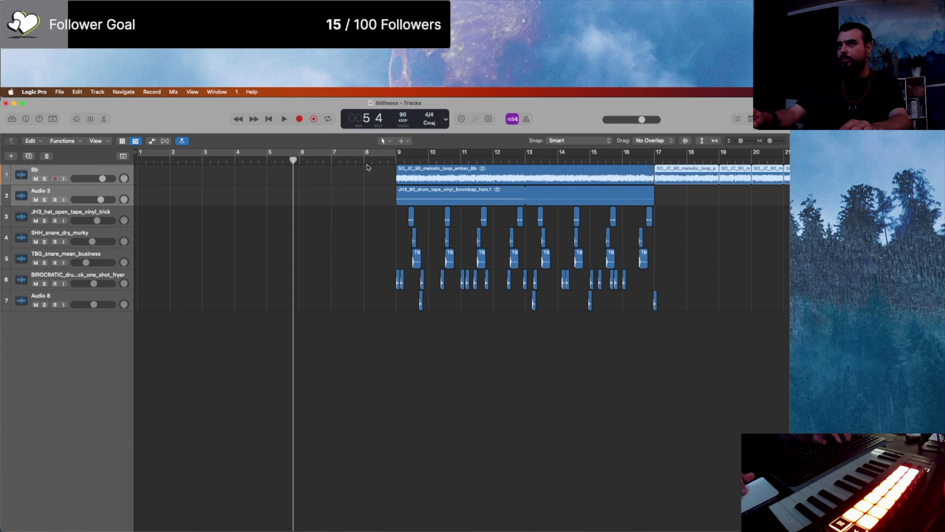
Step: Copy the joined Bb sample region from bar 9 to bar 1 and enable Polyphonic flex on tracks 1 and 2
left_click_drag(404, 178, 261, 176)
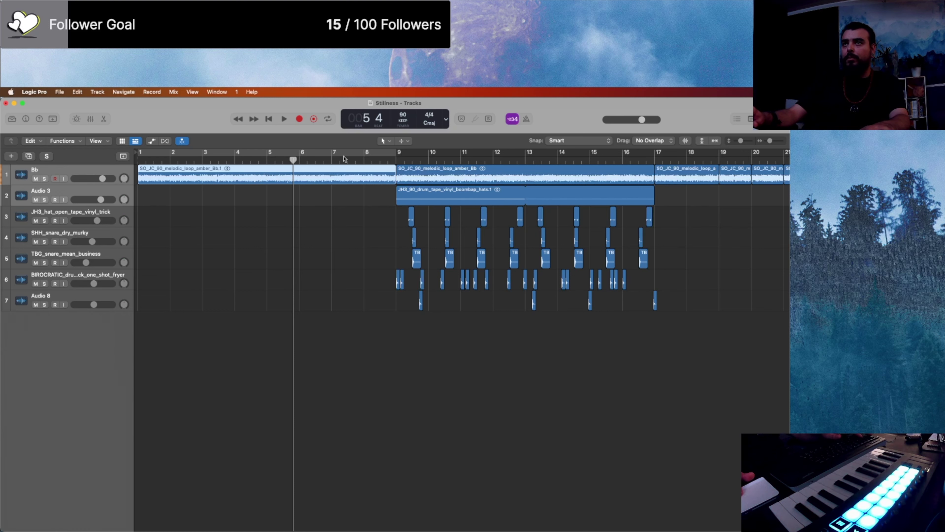
left_click(166, 141)
left_click(85, 189)
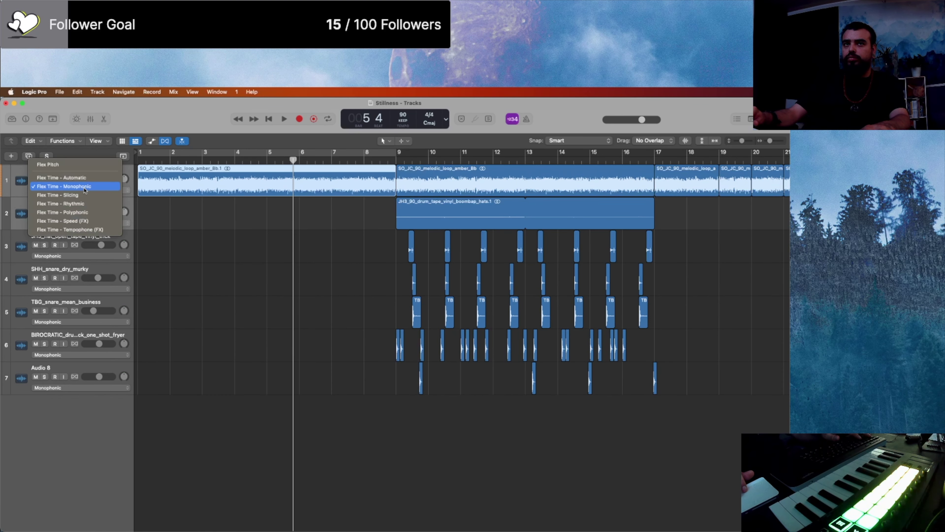
left_click(96, 211)
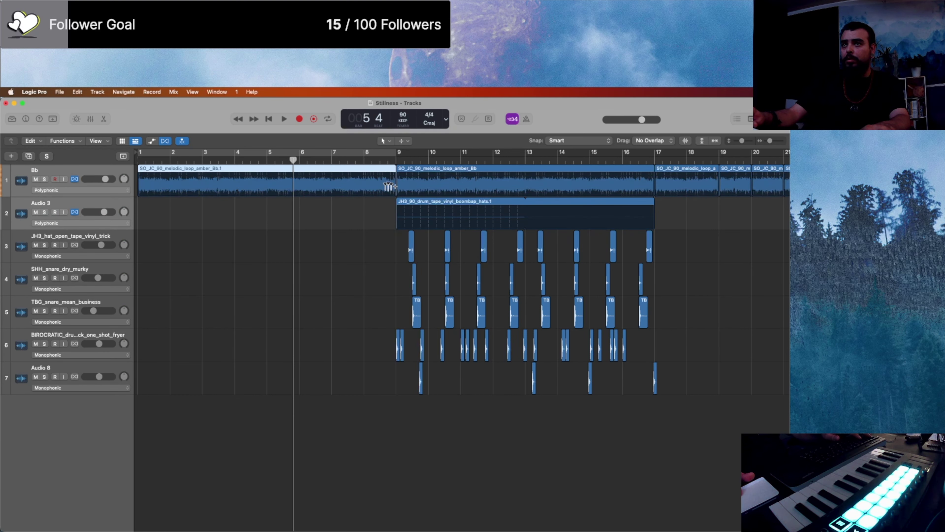
Step: Change the flex mode of tracks 1 and 2 to Monophonic and try placing flex markers near the start of the bar 1 region
key("z")
left_click(99, 189)
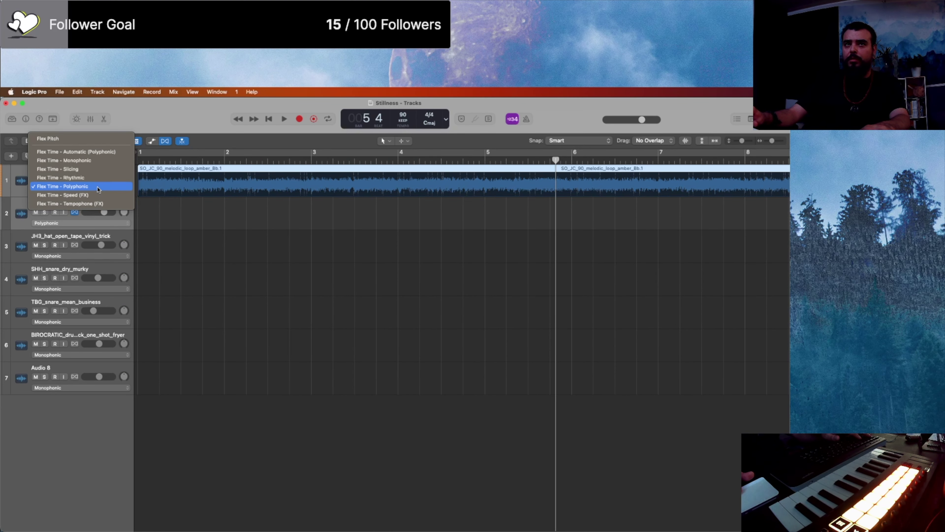
left_click(99, 161)
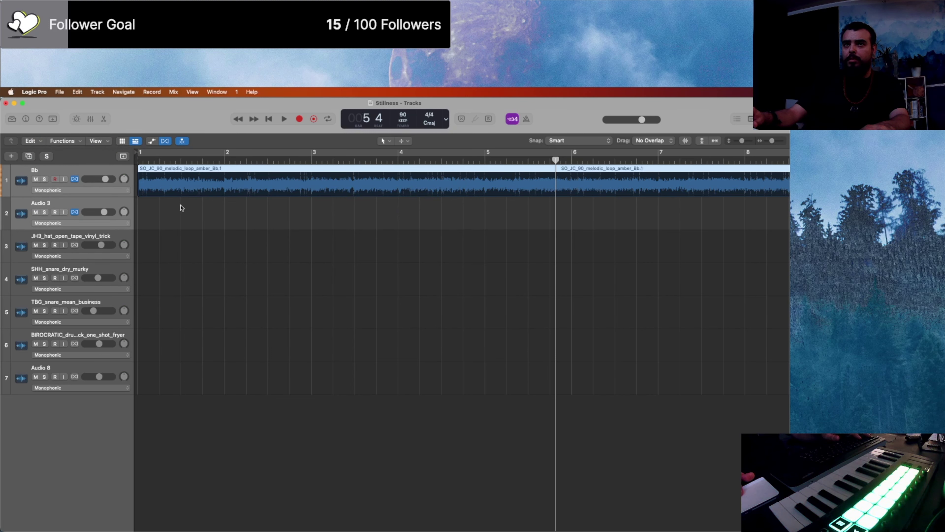
left_click(166, 191)
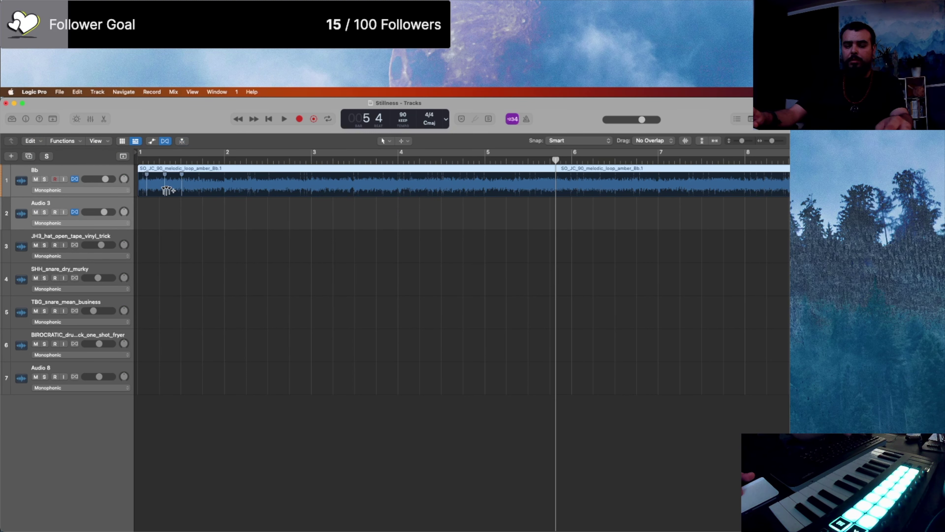
key("super+z")
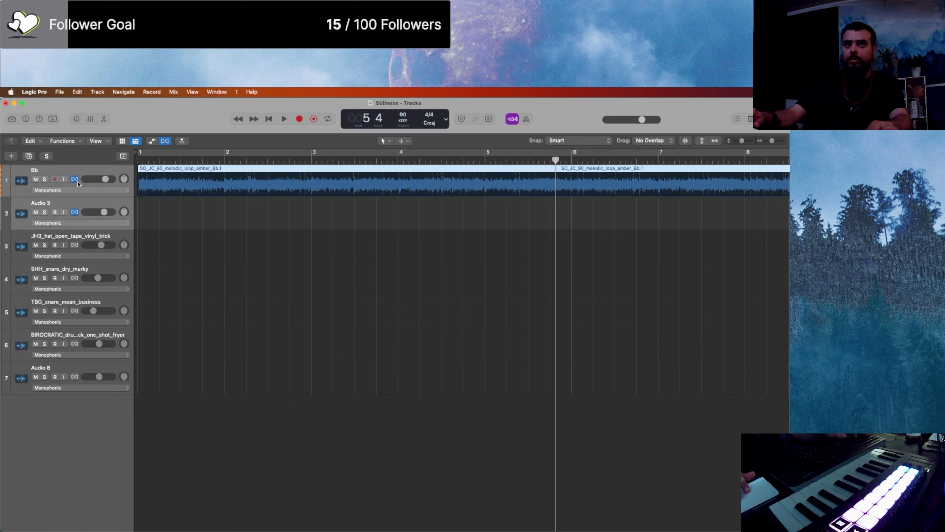
Step: Try the Automatic, Rhythmic and Tempophone (FX) flex modes on the Bb track
left_click(77, 189)
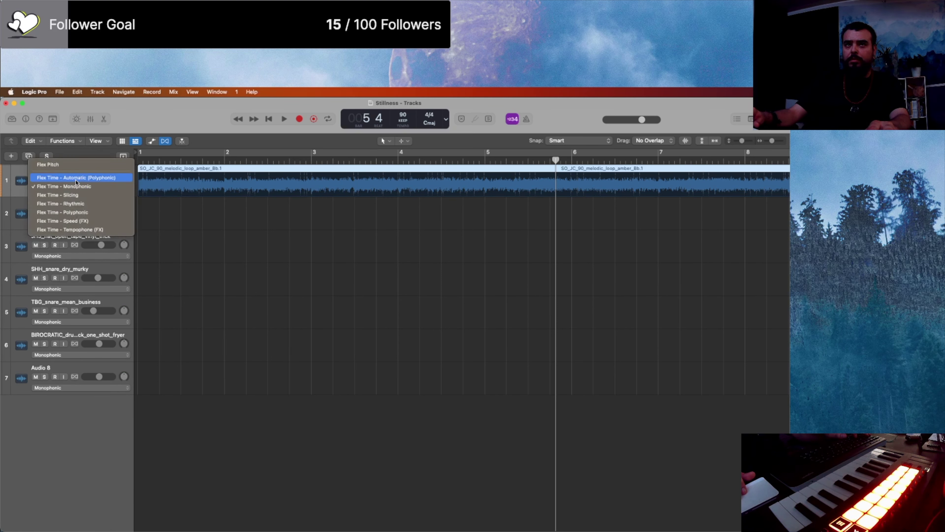
left_click(75, 182)
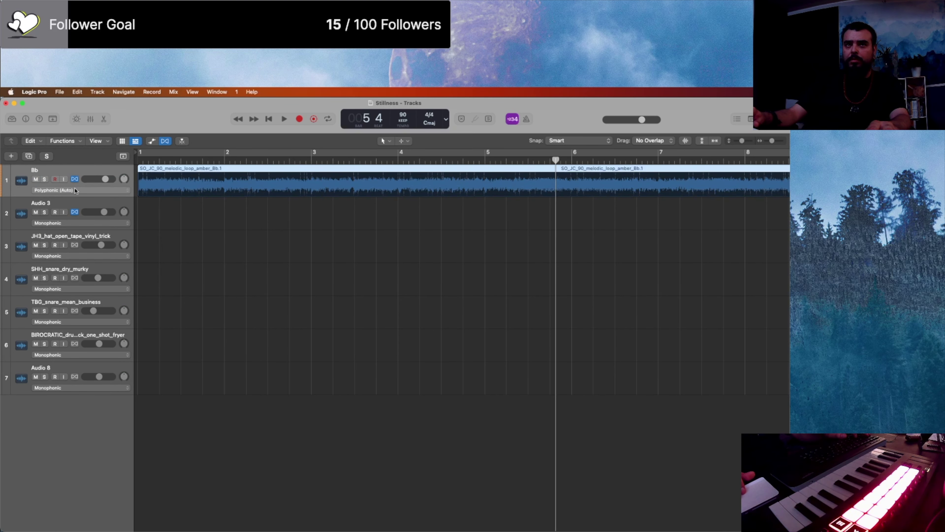
left_click(113, 190)
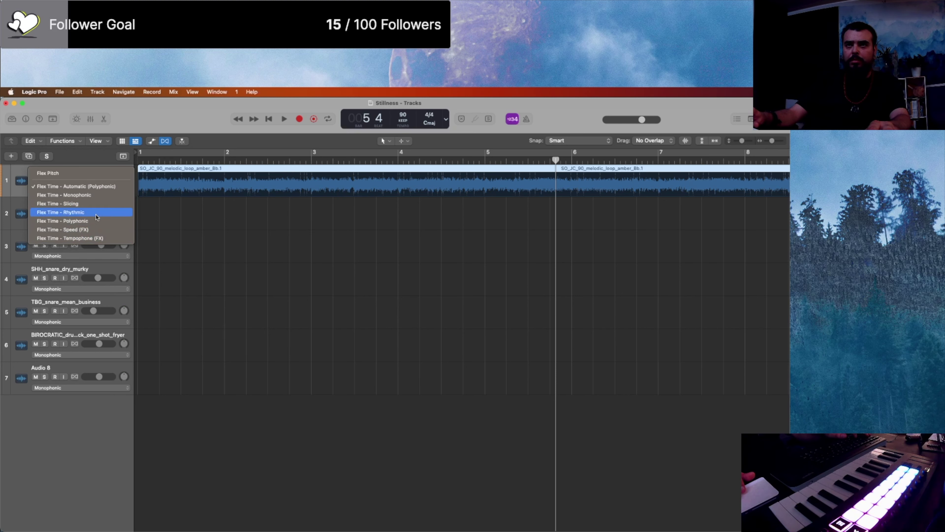
left_click(96, 217)
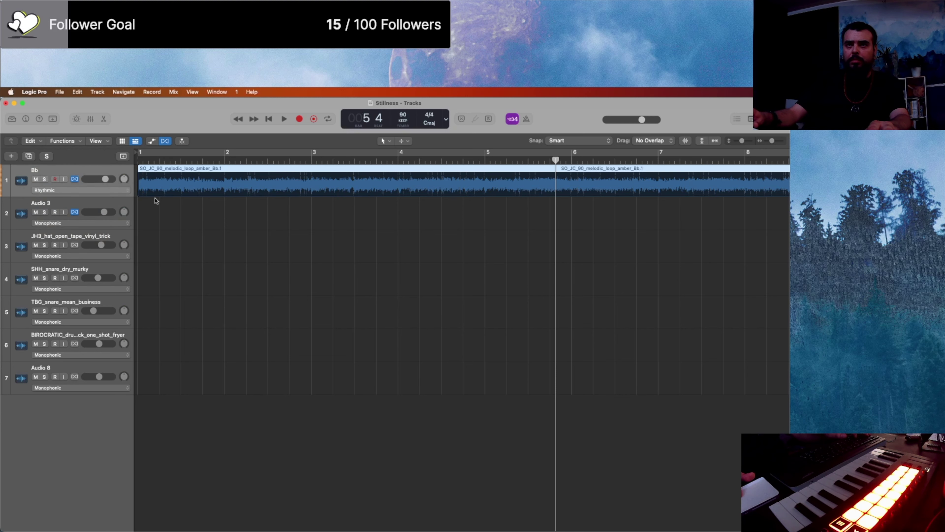
left_click(93, 191)
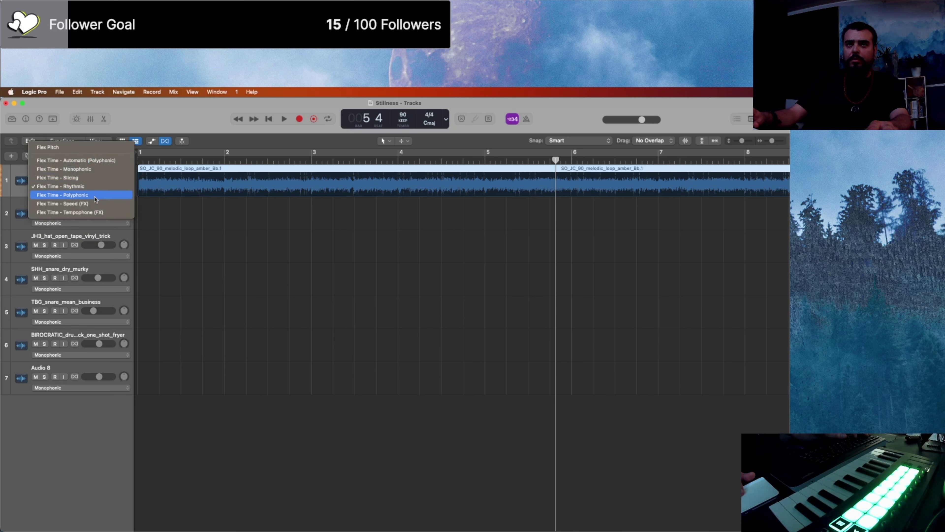
left_click(97, 212)
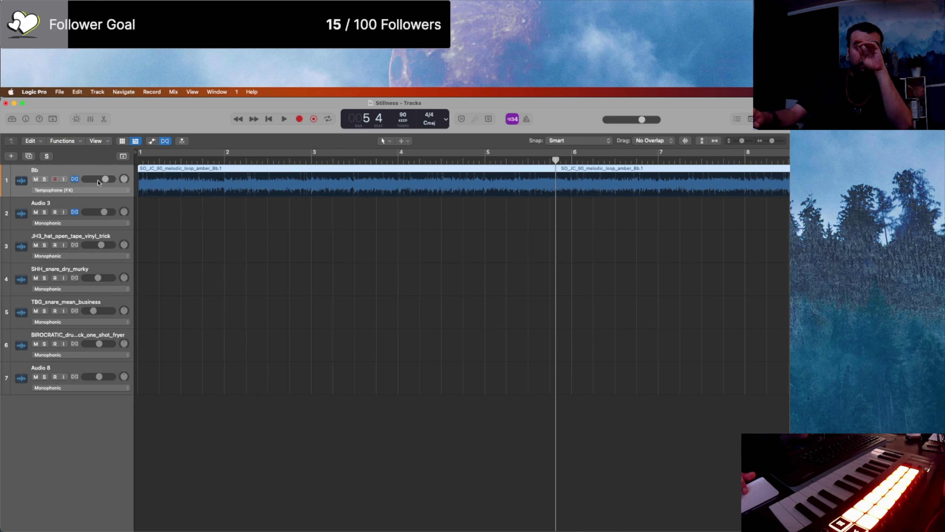
Step: Switch the Bb track to Flex Pitch and try lowering a single pitch note in bar 1
left_click(100, 189)
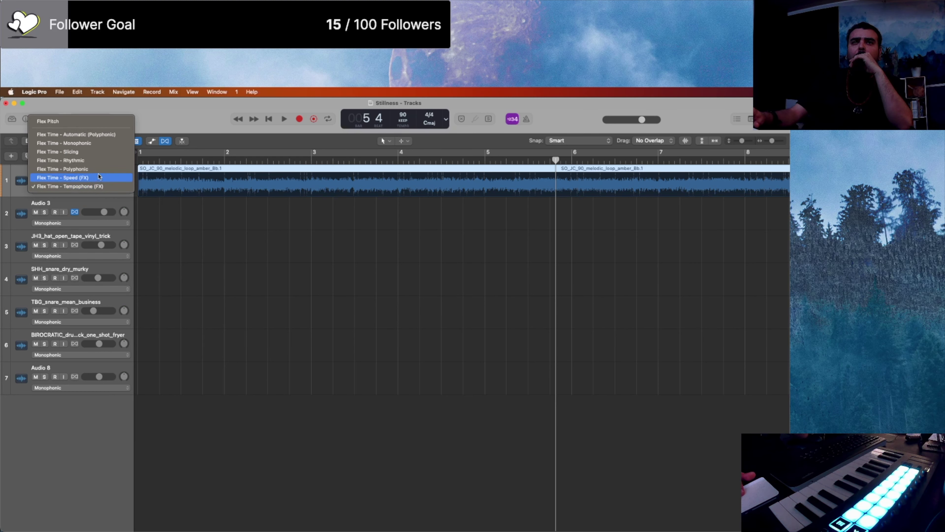
left_click(98, 123)
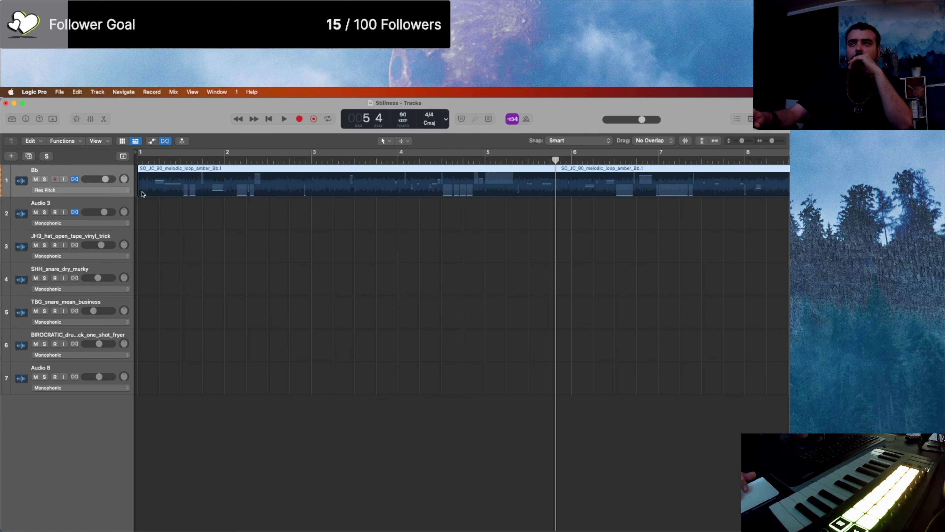
scroll(138, 193, "down", 3)
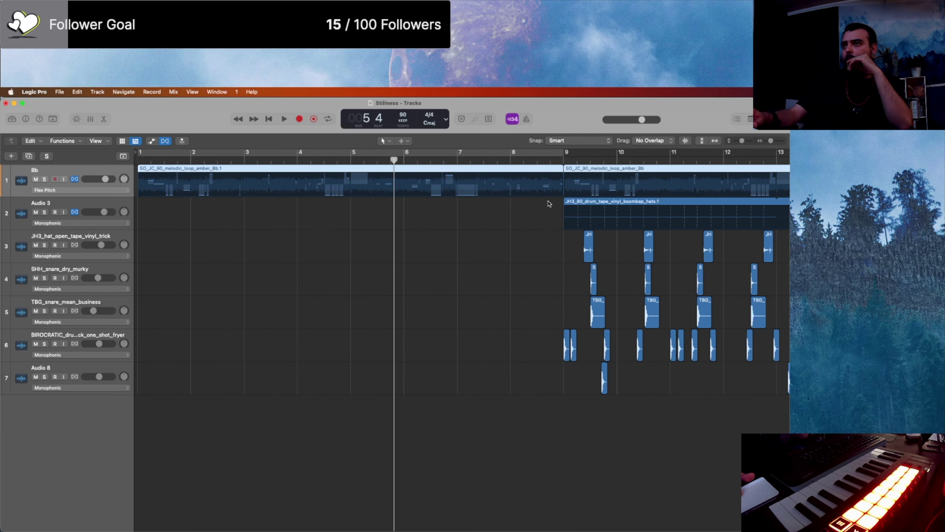
left_click(558, 193)
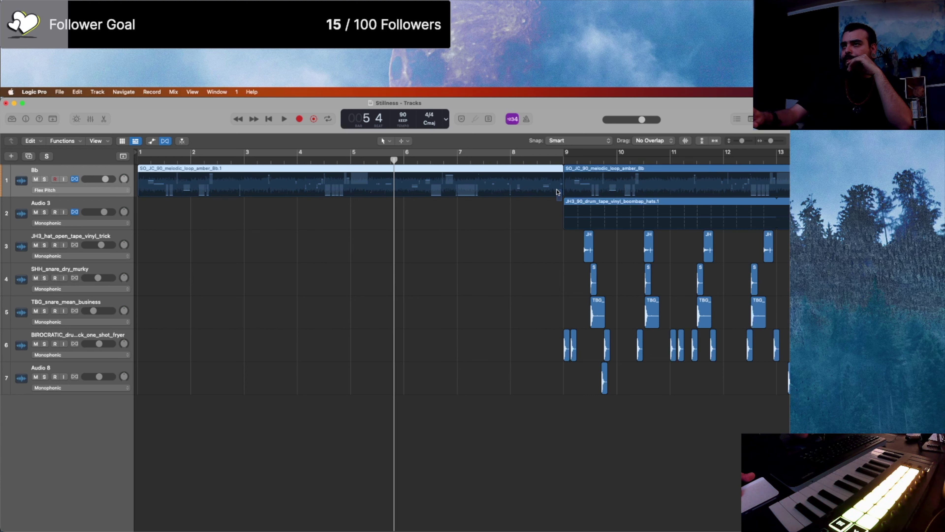
left_click_drag(544, 172, 123, 162)
left_click(170, 192)
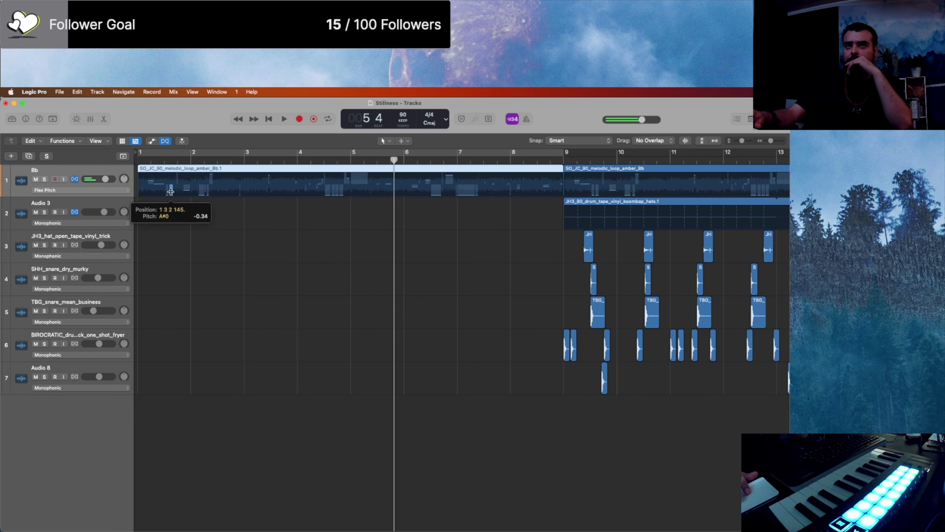
left_click_drag(171, 192, 170, 198)
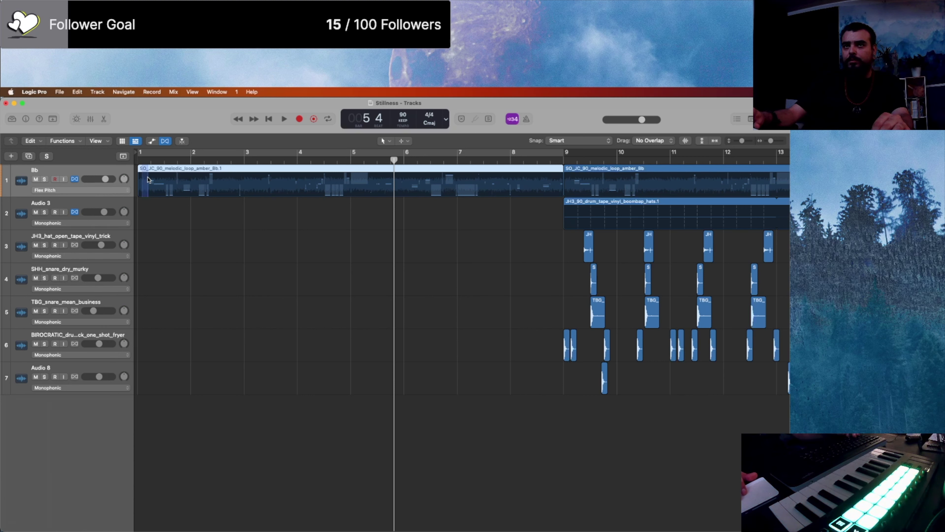
Step: Select all Flex Pitch notes in the bar 1 Bb region and shift their pitch together, auditioning the changes
left_click_drag(148, 180, 564, 200)
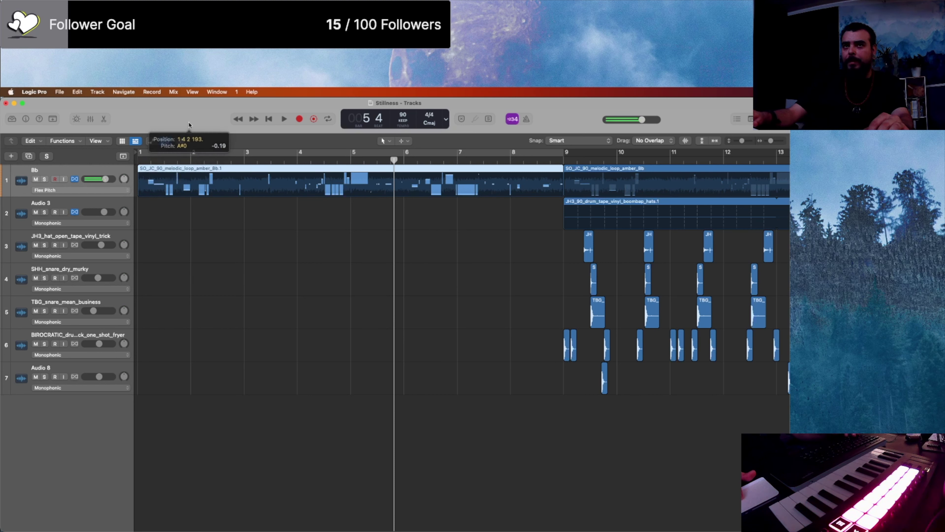
key("space")
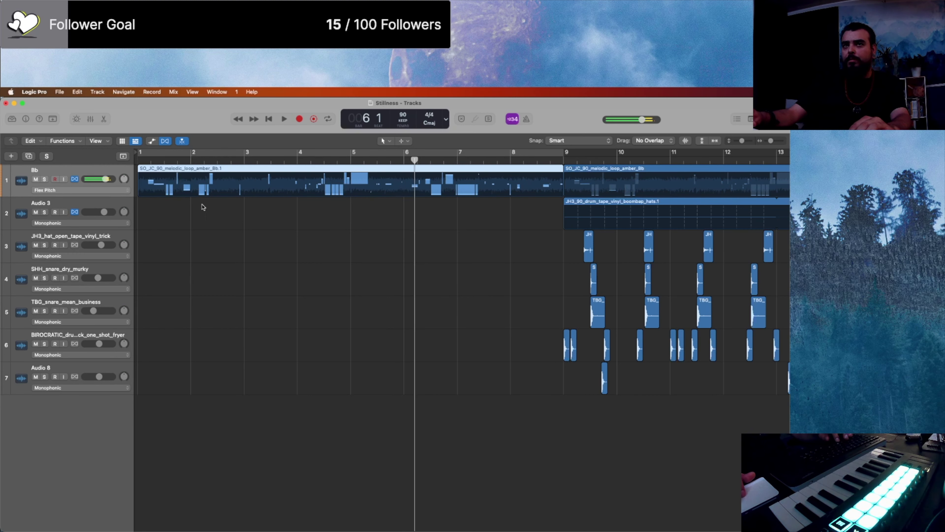
key("space")
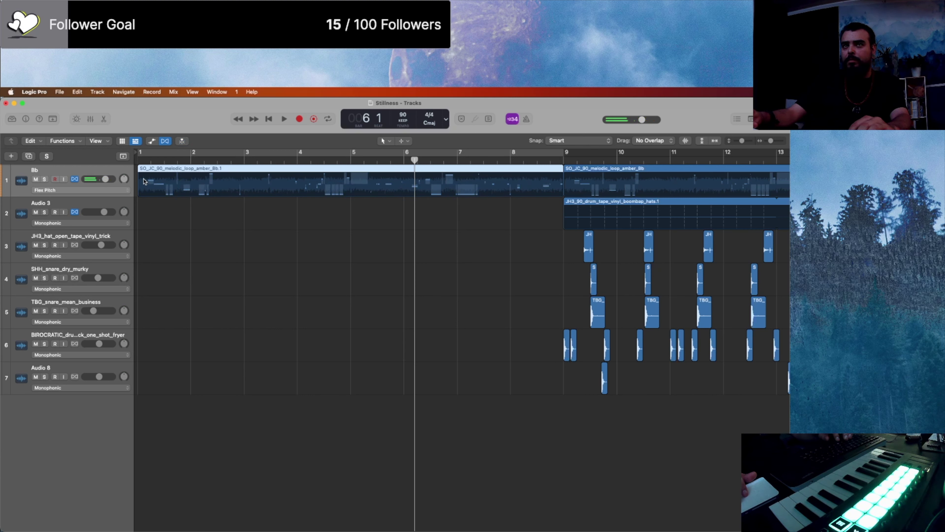
left_click_drag(145, 182, 572, 184)
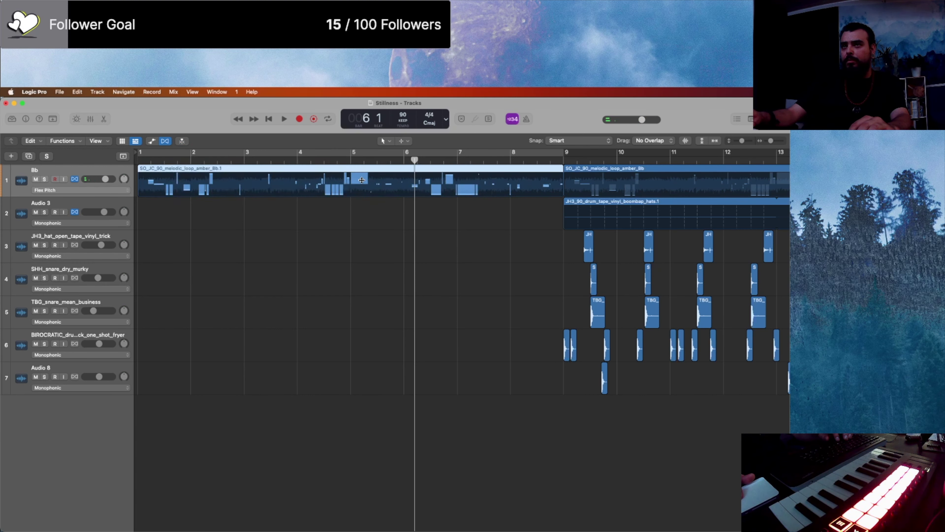
left_click_drag(327, 189, 329, 232)
key("space")
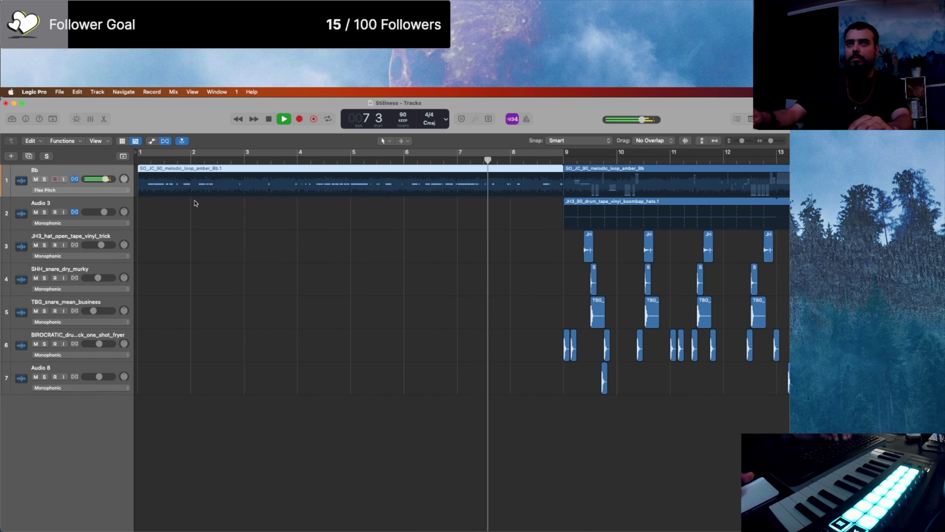
key("space")
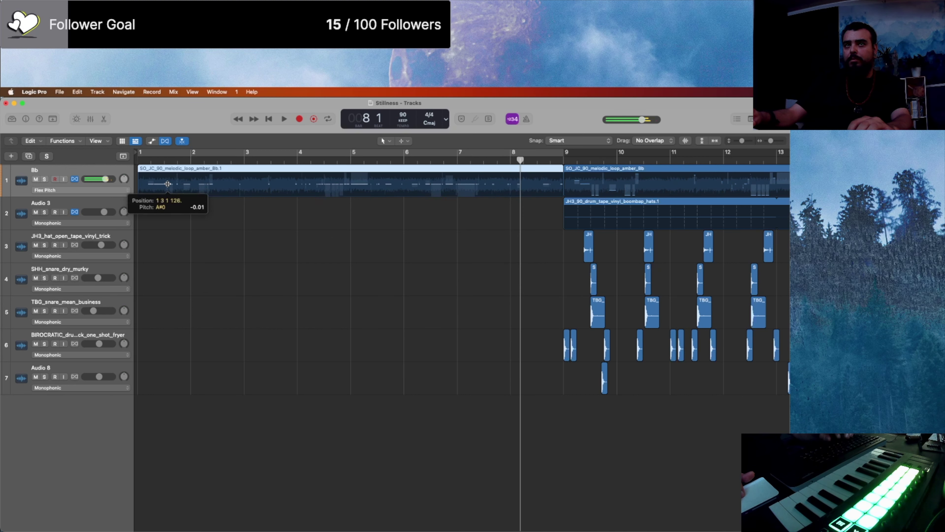
key("space")
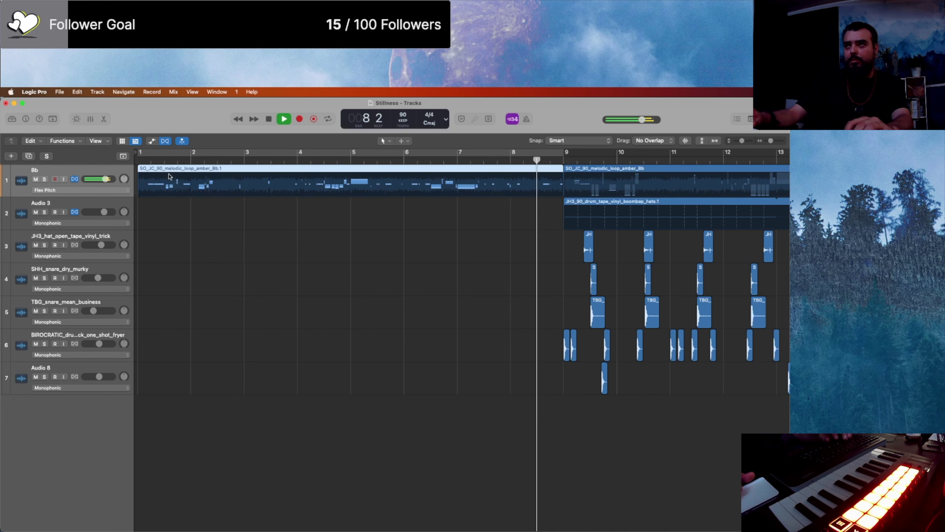
Step: Play the arrangement from the beginning, hide the flex view and continue playback from bar 17
key("Return")
key("space")
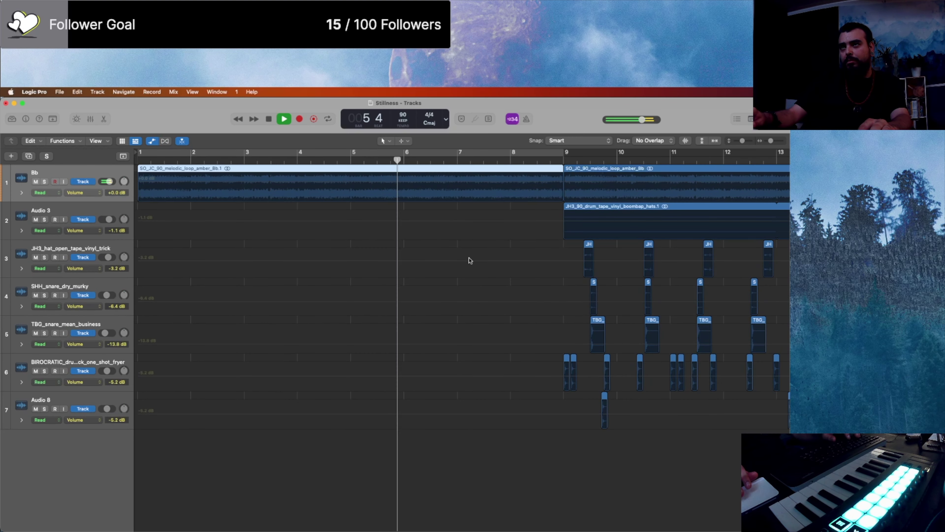
scroll(387, 179, "down", 5)
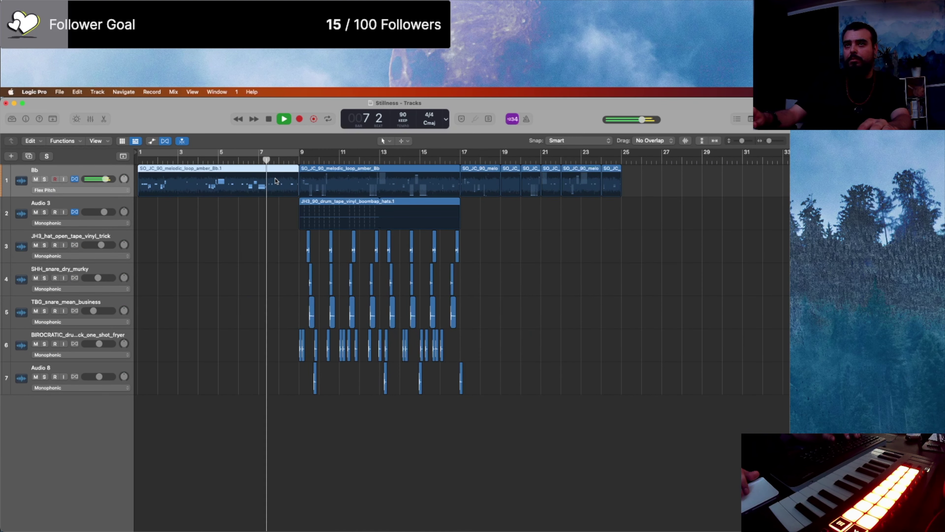
left_click(165, 140)
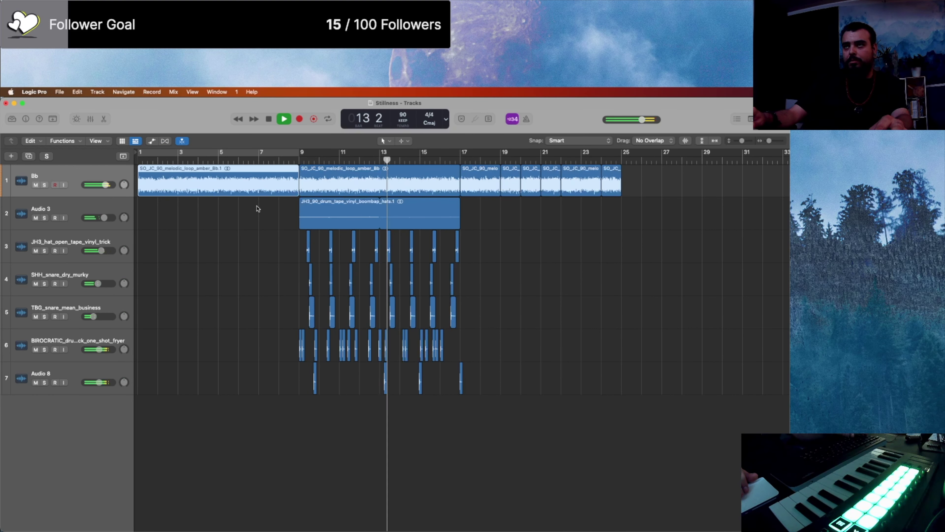
left_click(458, 160)
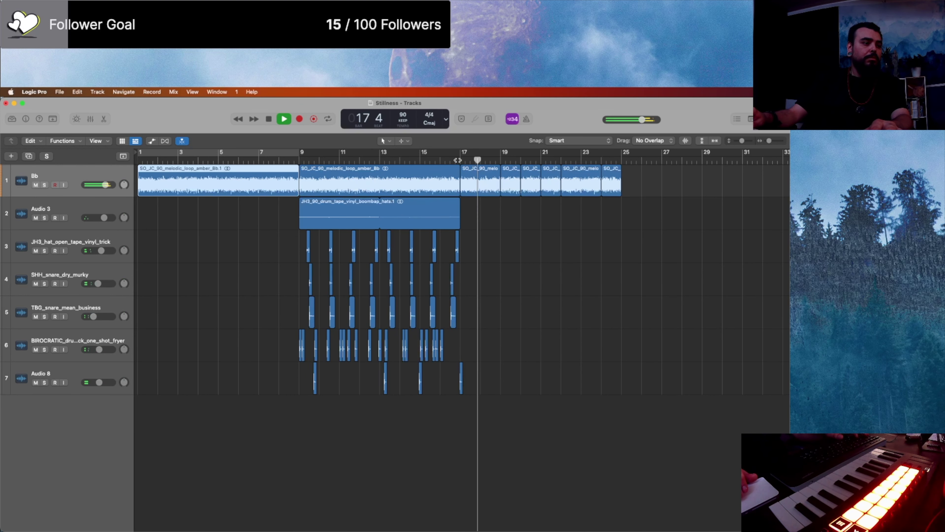
Step: Stop playback and delete the Bb sample region between bars 9 and 17
left_click(372, 188)
key("space")
key("Delete")
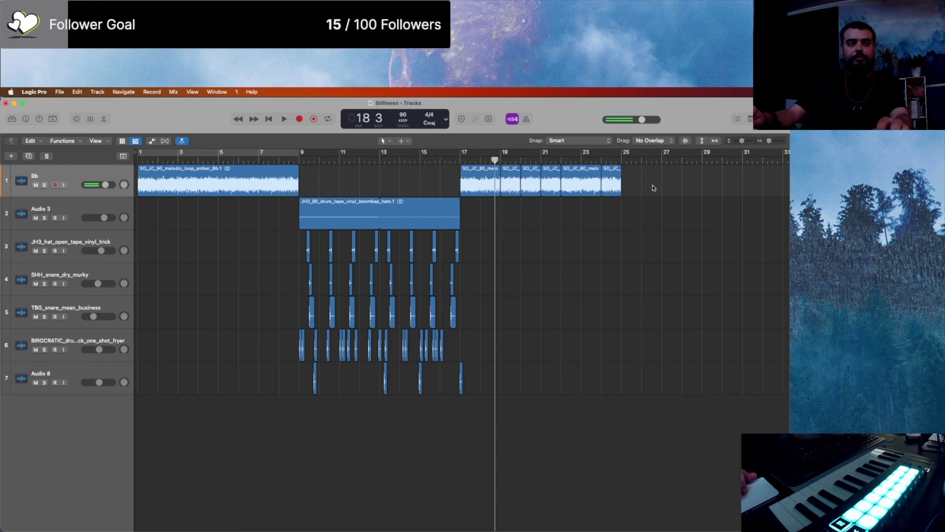
Step: Join the six Bb sample regions from bar 17 to bar 25 into one region and move it to bar 9
left_click_drag(692, 181, 457, 180)
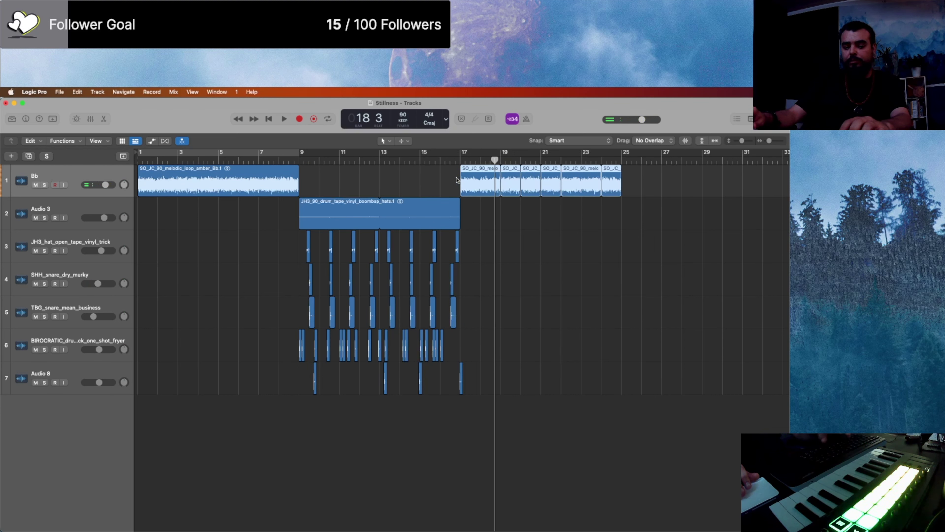
key("super+j")
key("Return")
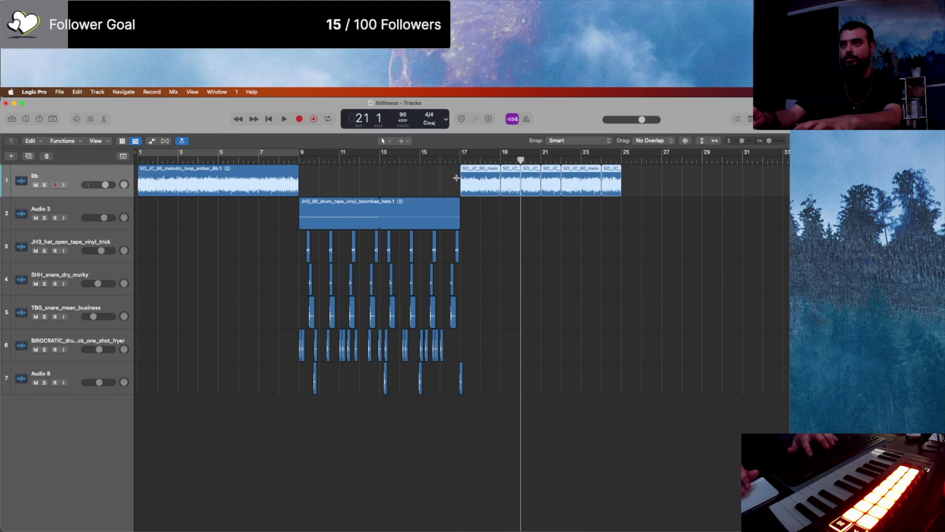
left_click_drag(490, 180, 329, 179)
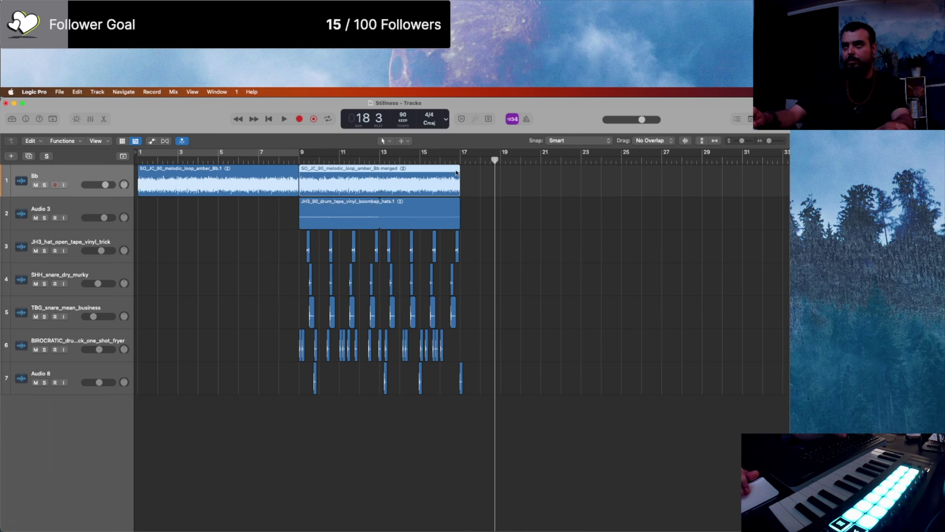
Step: Loop the merged Bb region and extend the boombap hats region on track 2 out to bar 25
left_click_drag(461, 171, 621, 186)
left_click_drag(445, 200, 617, 226)
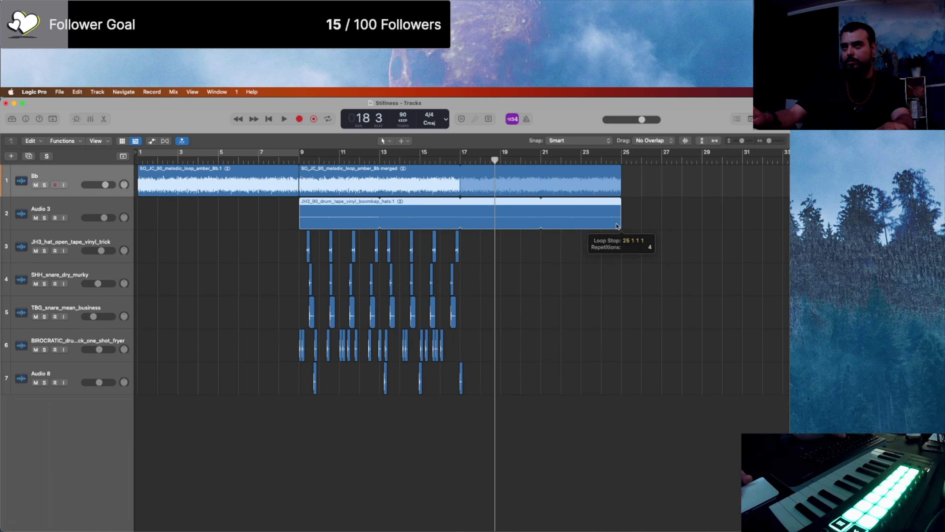
Step: Delete the extra kick region just after bar 9 on track 6 and play the arrangement from bar 9
left_click(302, 347)
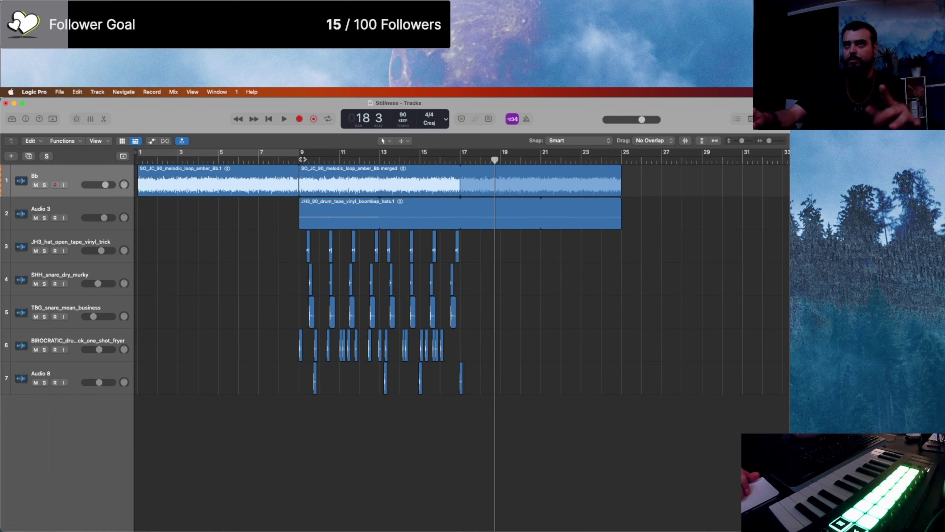
left_click(296, 159)
key("space")
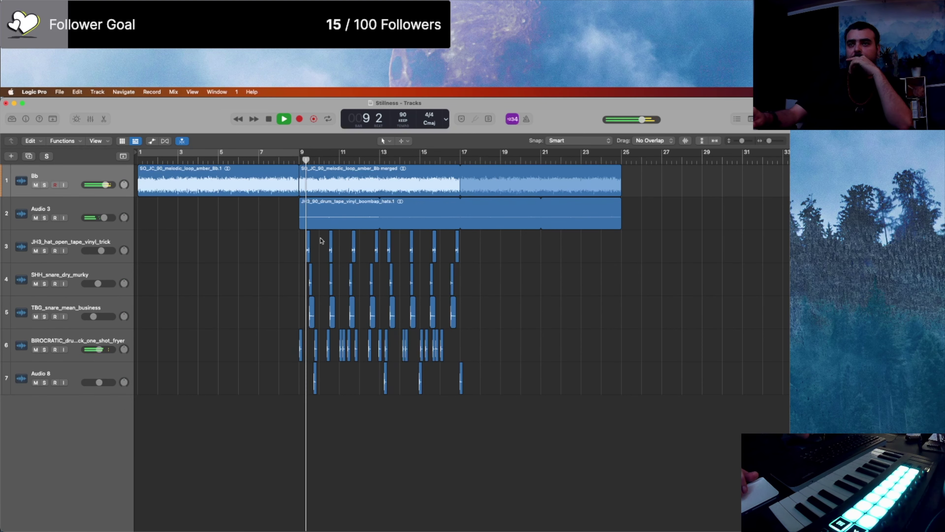
key("super+Right")
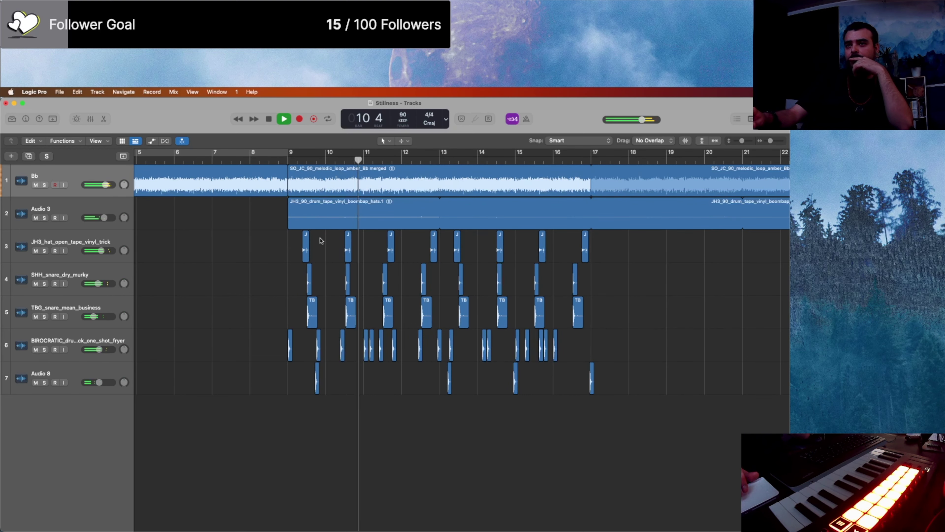
key("super+Left")
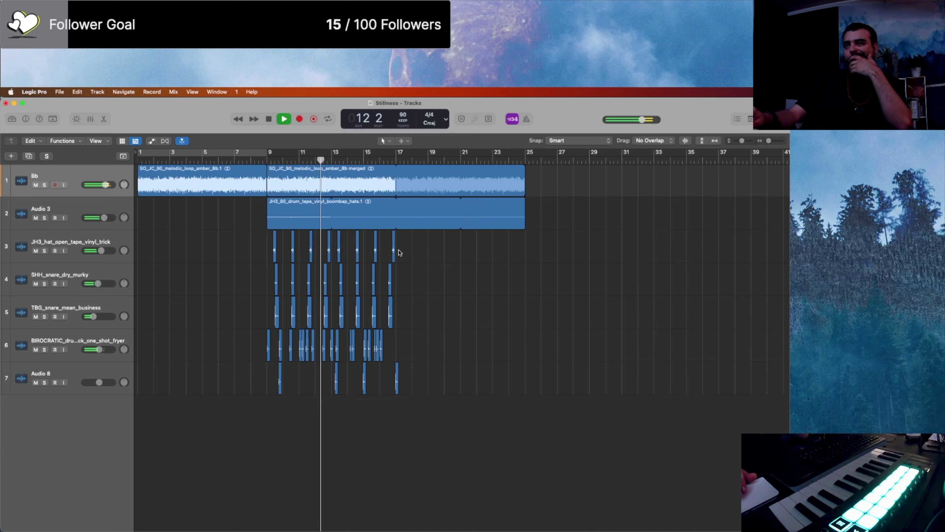
Step: Copy all the drum one-shot regions on tracks 3 to 7 between bars 9 and 17 to bar 17
left_click_drag(405, 252, 266, 391)
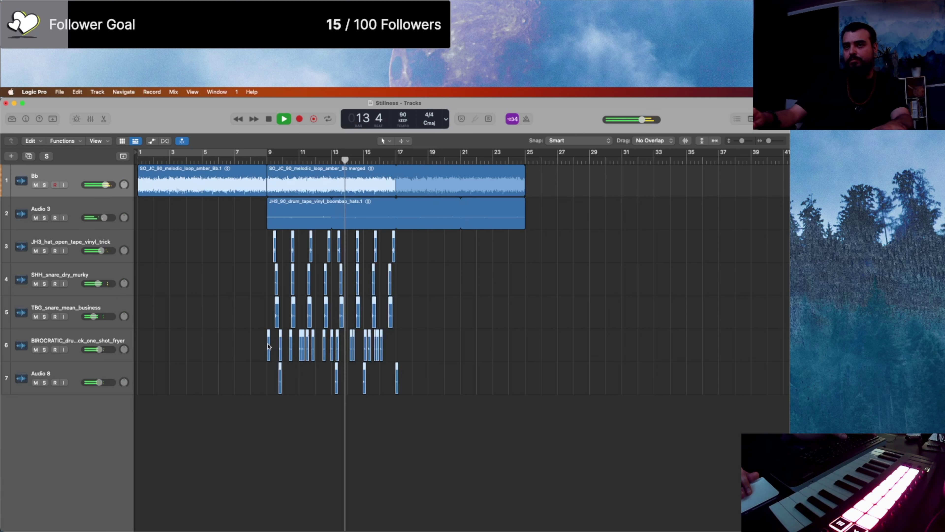
left_click_drag(268, 346, 398, 359)
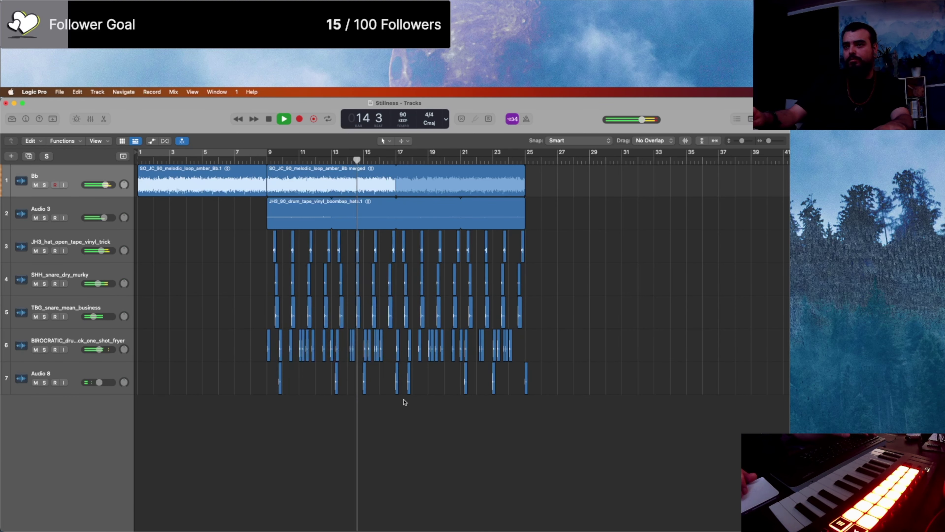
scroll(403, 400, "up", 3)
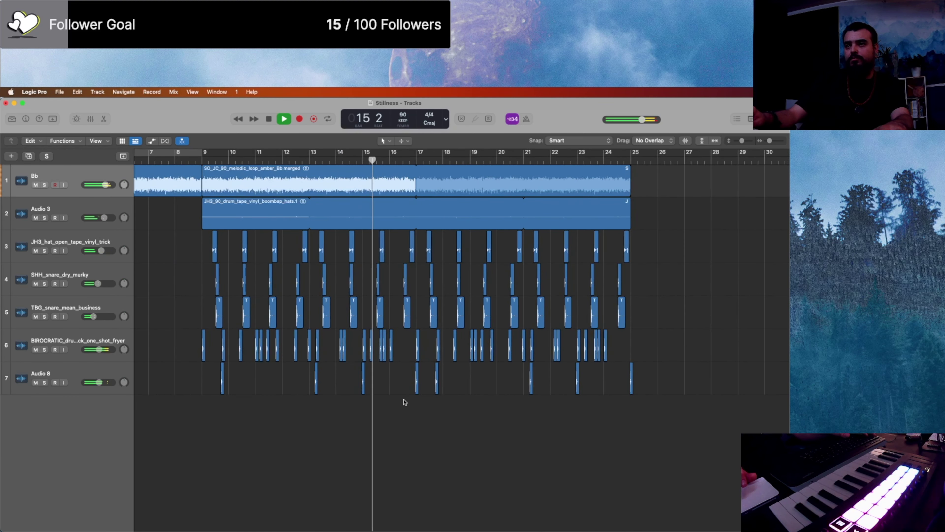
key("super+Right")
key("super+Right")
key("super+Right")
key("super+Right")
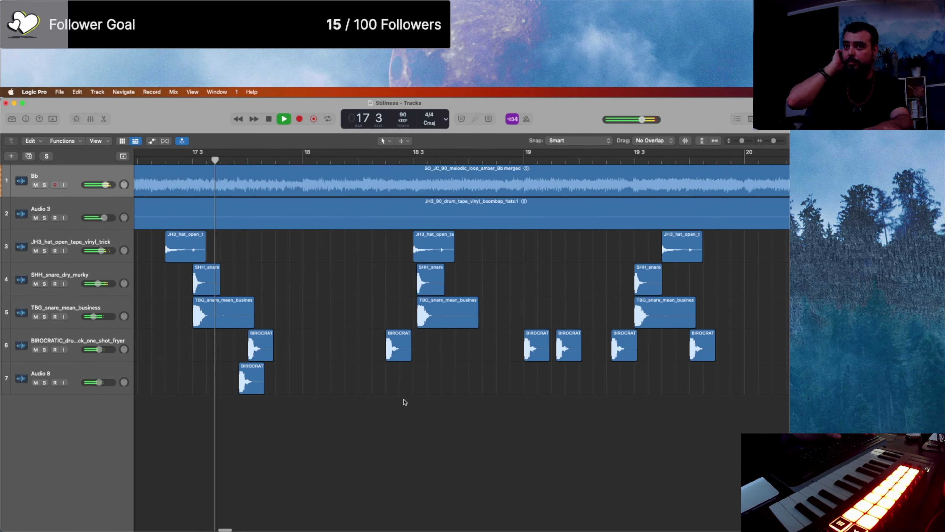
Step: Create a new audio track below the TBG_snare_mean_business track and set a cycle range from bar 9 to bar 17
left_click(44, 317)
left_click(45, 317)
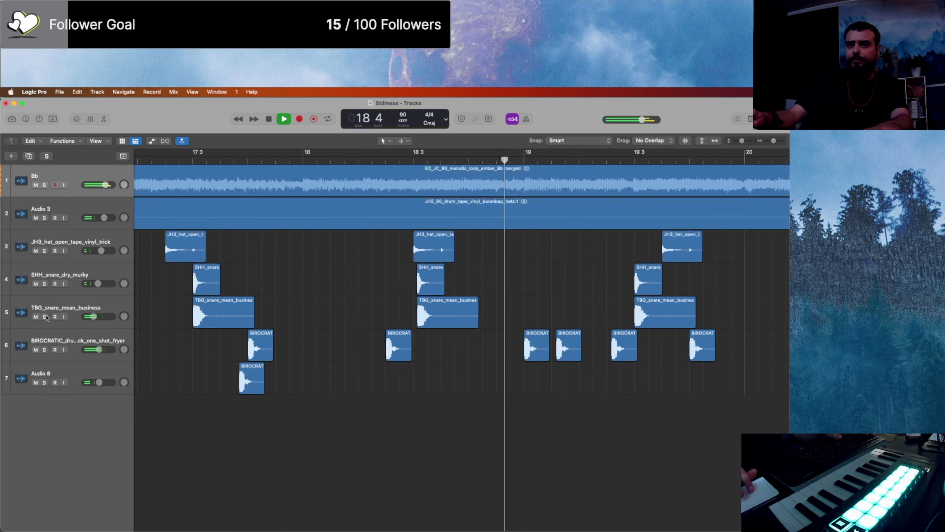
left_click(57, 308)
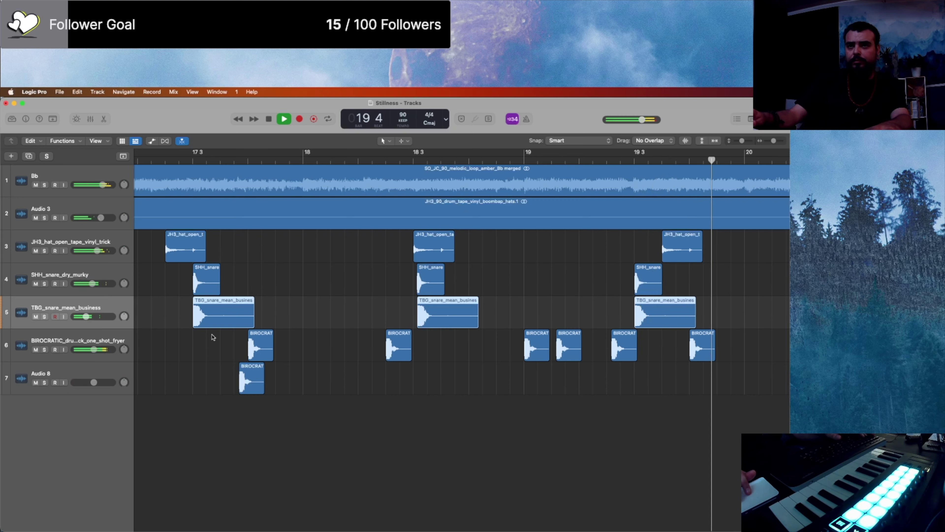
scroll(212, 337, "down", 5)
key("super+Left")
key("super+Left")
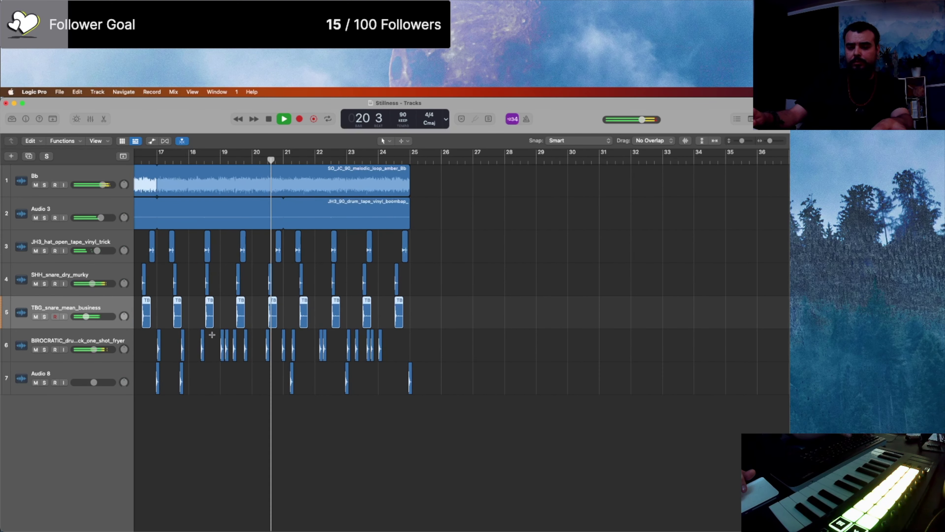
key("alt+super+a")
scroll(270, 344, "left", 10)
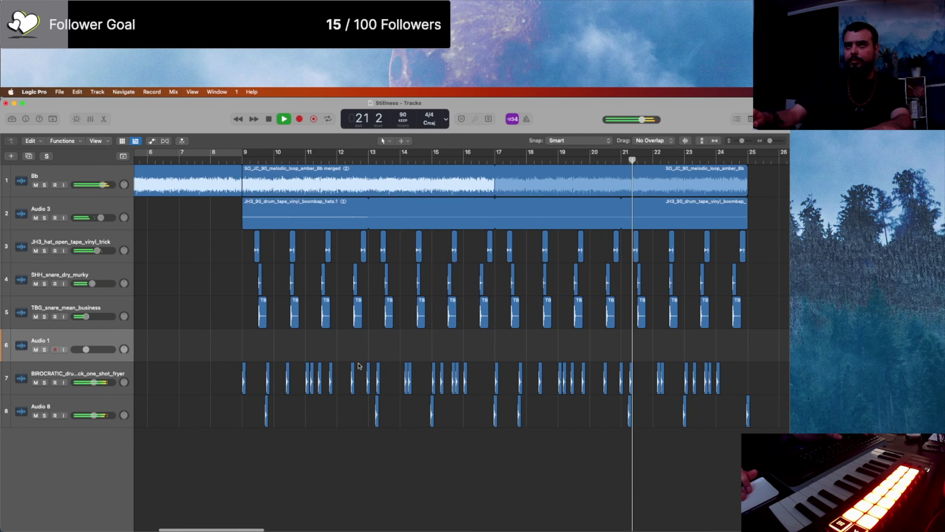
left_click_drag(243, 155, 494, 157)
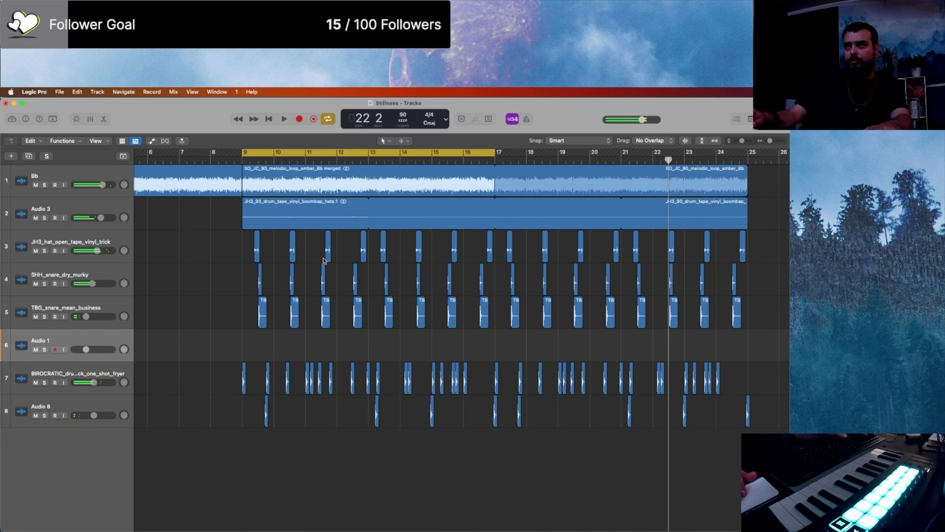
Step: Copy the first TBG snare region onto the Audio 1 track just before bar 10 and play the cycle
key("super+Right")
key("super+Right")
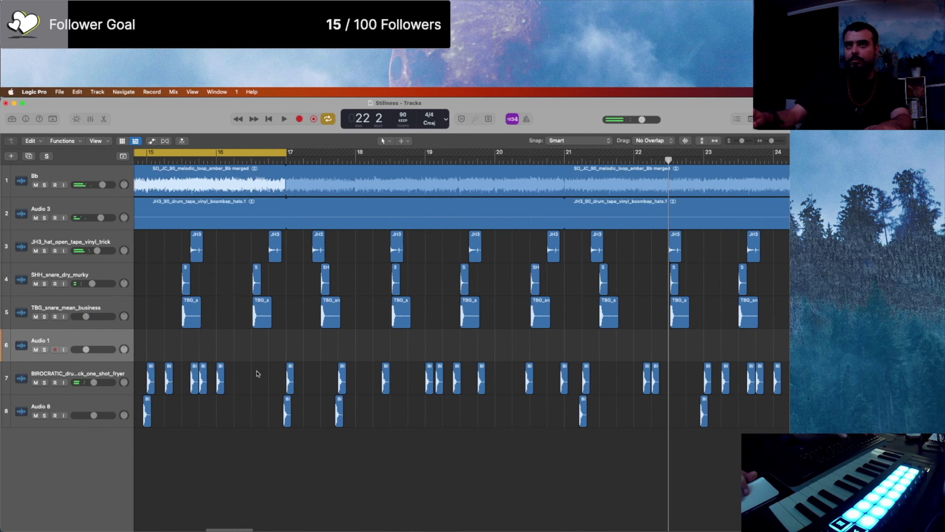
scroll(257, 373, "left", 8)
scroll(257, 374, "left", 3)
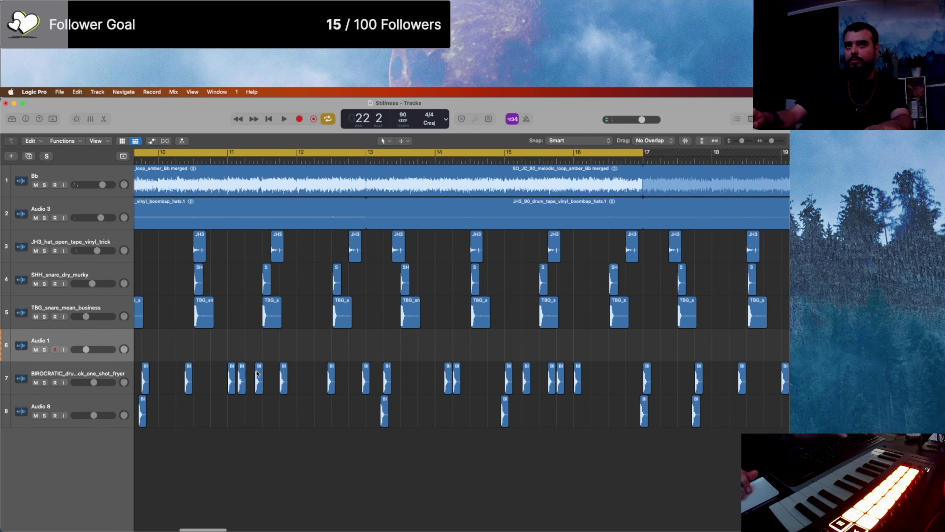
key("super+Left")
scroll(257, 373, "left", 5)
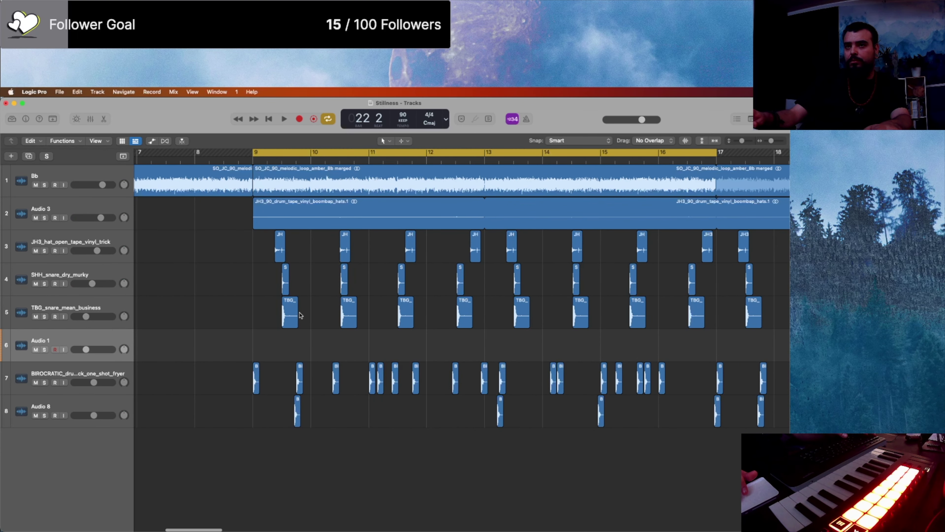
left_click_drag(286, 316, 306, 346)
key("space")
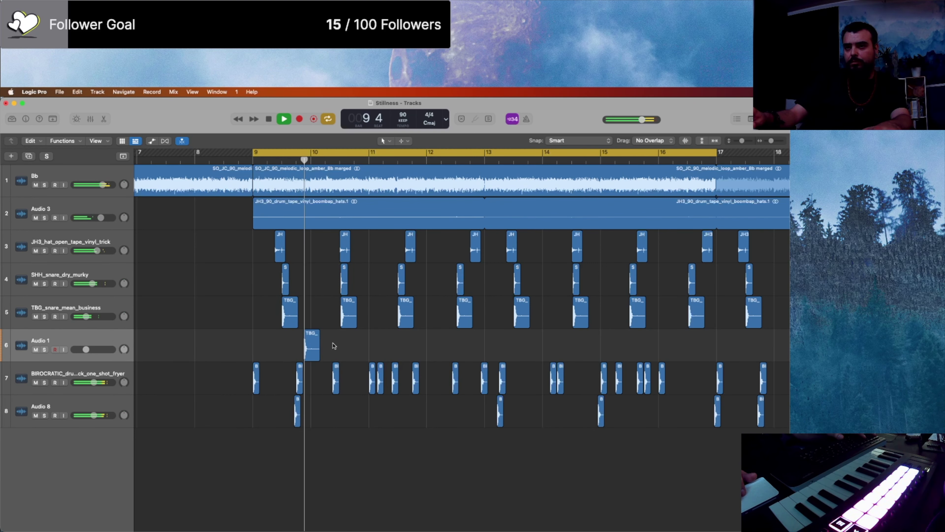
Step: Copy the snare hit along the Audio 1 track into a pattern from bar 9, deleting the copies past bar 17
left_click_drag(309, 347, 544, 350)
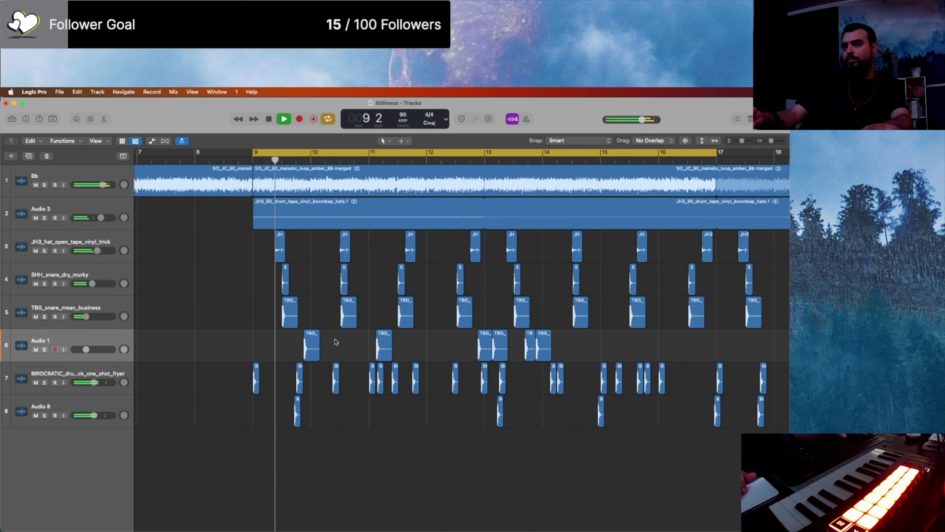
left_click_drag(308, 343, 265, 344)
mouse_move(572, 355)
left_mouse_down()
mouse_move(238, 347)
mouse_move(555, 354)
left_mouse_up()
scroll(556, 354, "down", 5)
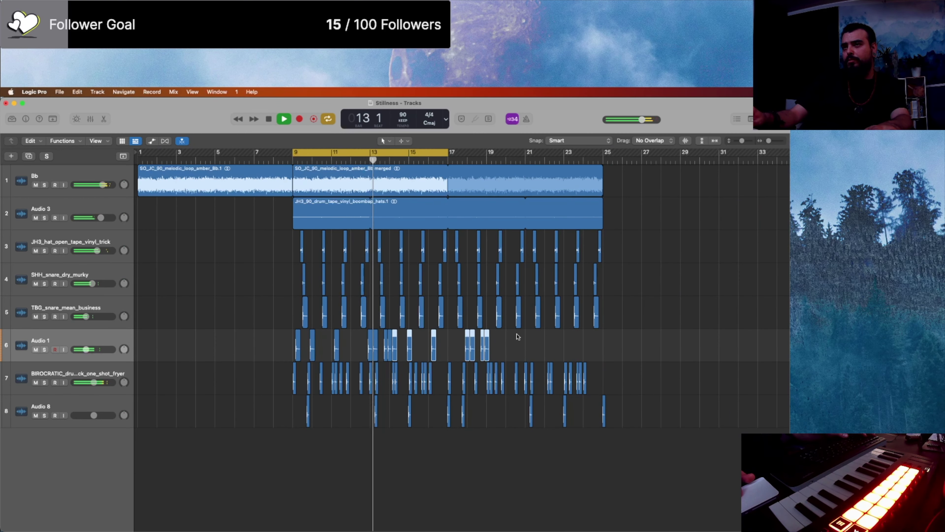
key("super+Right")
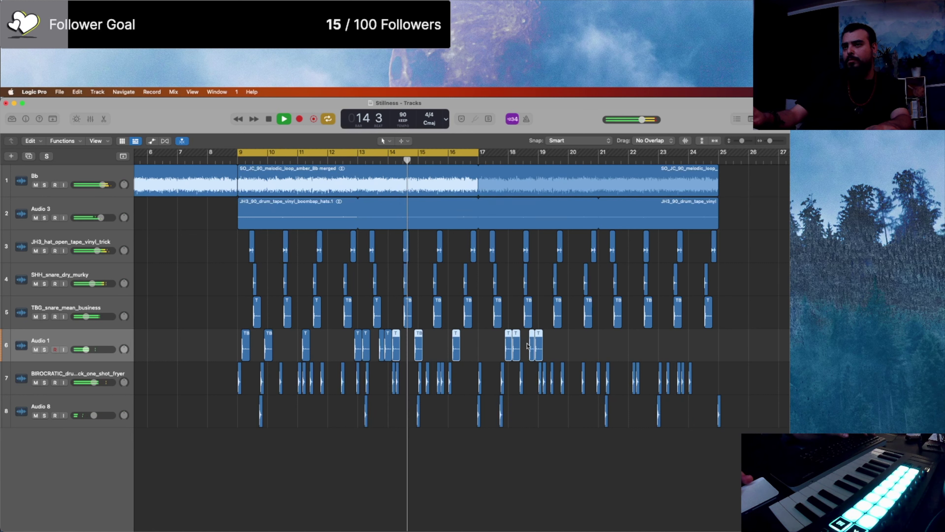
left_click_drag(569, 350, 483, 340)
key("BackSpace")
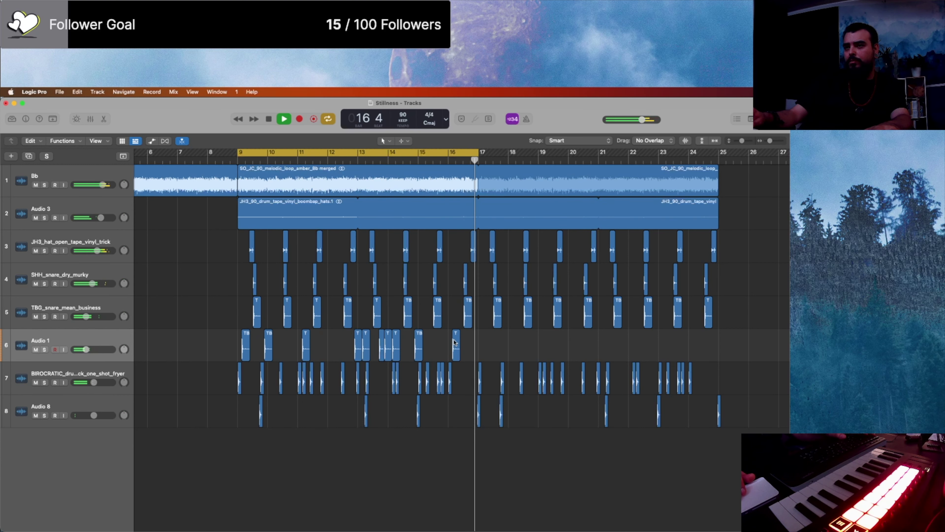
Step: Move the Audio 1 snare hit after bar 11 slightly earlier and copy it to just before bar 12
left_click(396, 345)
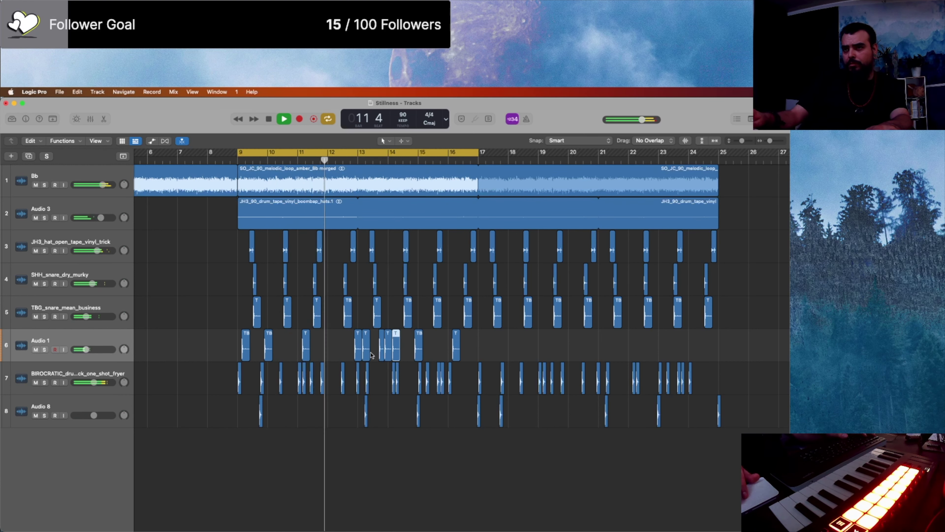
left_click_drag(306, 341, 299, 340)
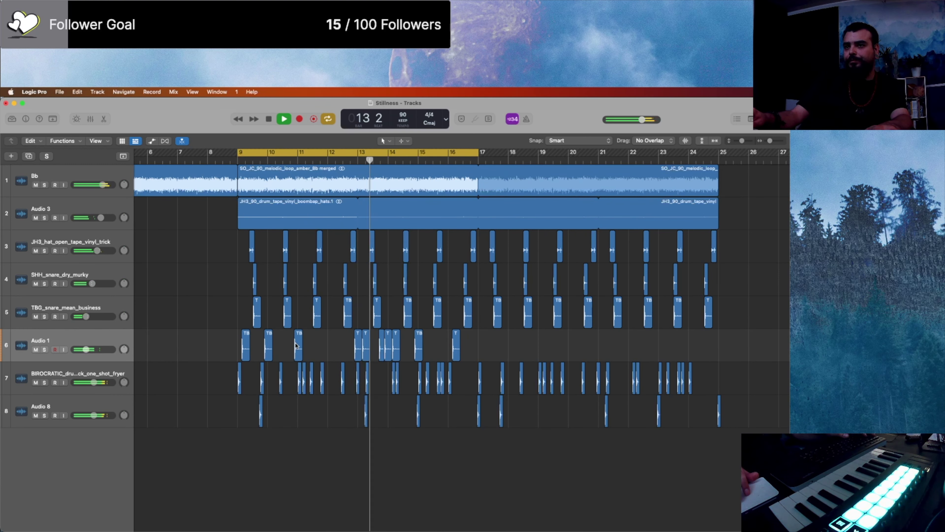
left_click_drag(297, 345, 326, 347)
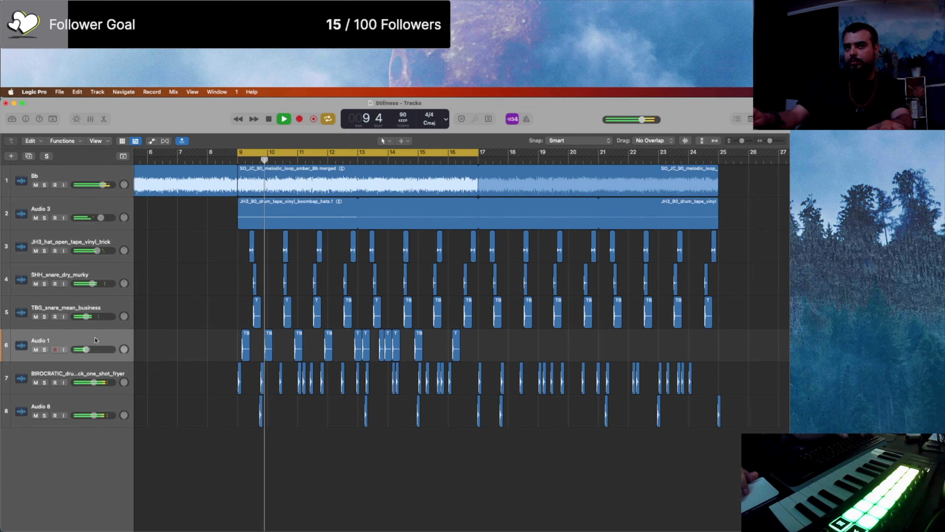
Step: Raise the TBG_snare_mean_business and Audio 1 track volumes to -10.2 dB
left_click_drag(86, 348, 95, 349)
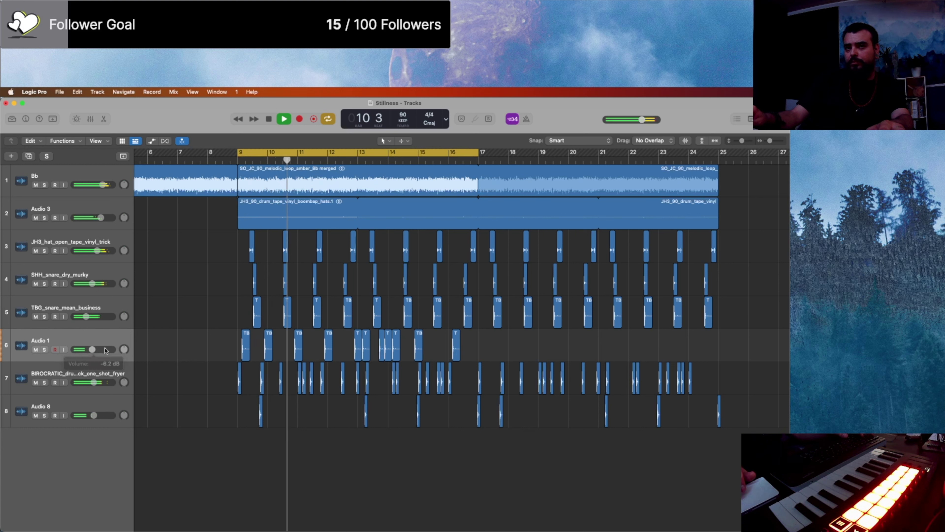
left_click_drag(85, 316, 89, 316)
left_click_drag(92, 349, 89, 348)
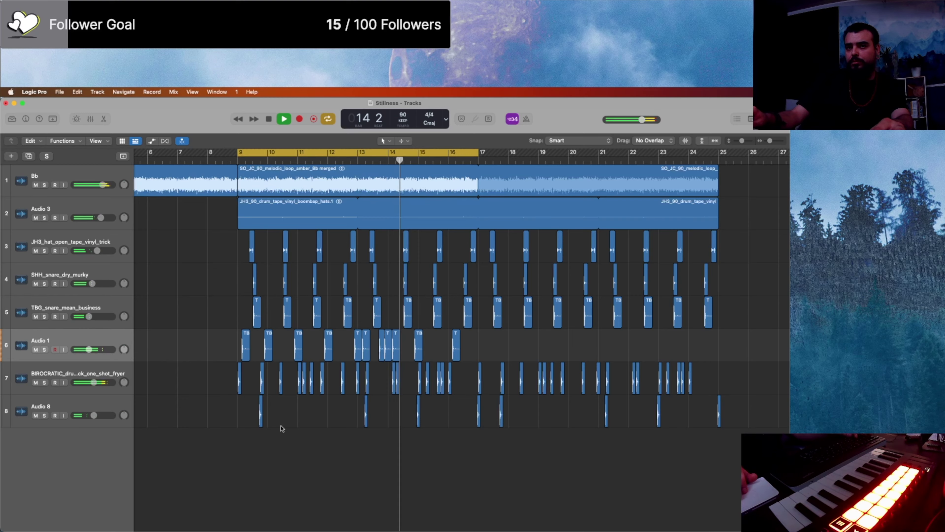
Step: Add a Channel EQ to the Audio 1 channel in the mixer and return to the arrangement
key("ctrl+Up")
left_click(157, 283)
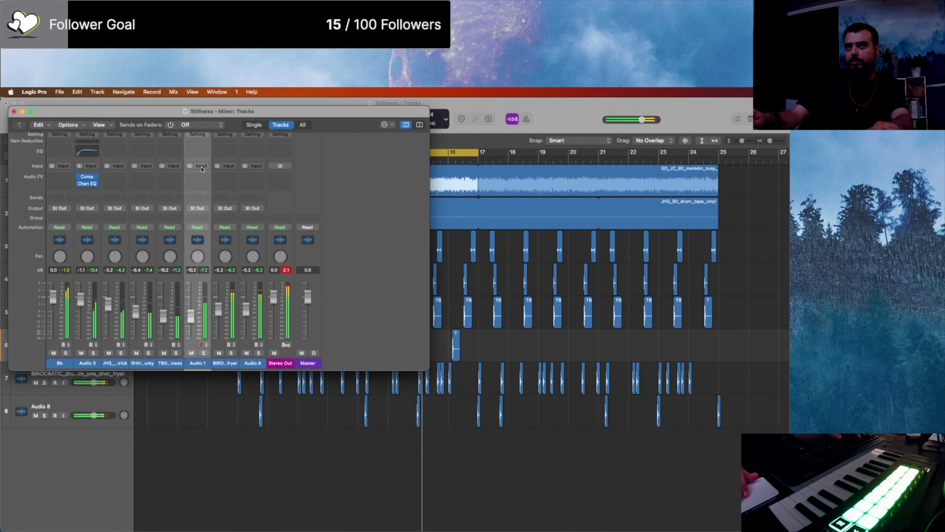
left_click(200, 154)
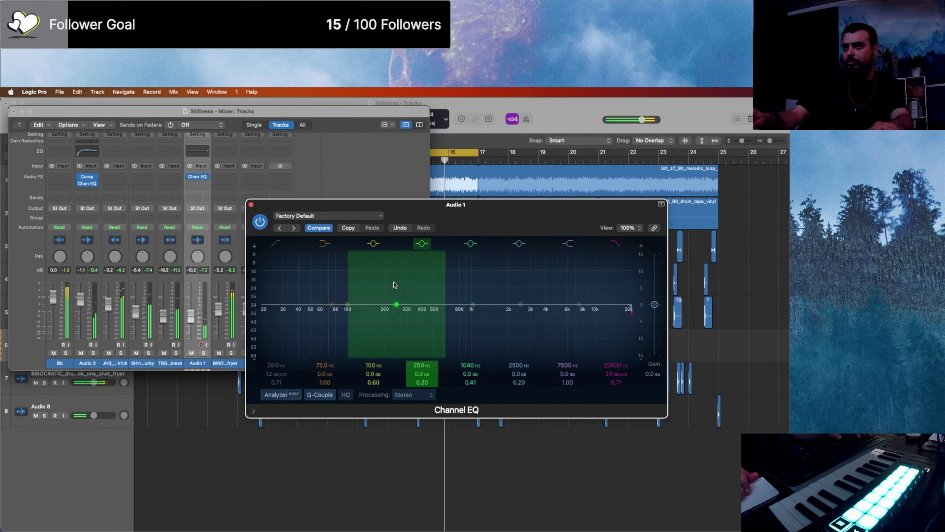
left_click(251, 205)
left_click(289, 468)
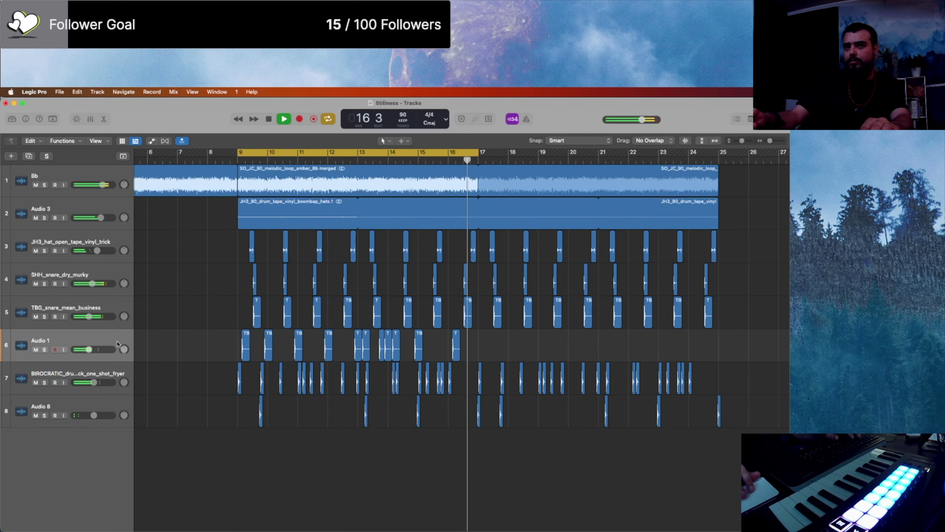
Step: Show the Channel EQ High Cut Frequency automation on the Audio 1 track and lower it to 1190 Hz
key("a")
left_click(80, 382)
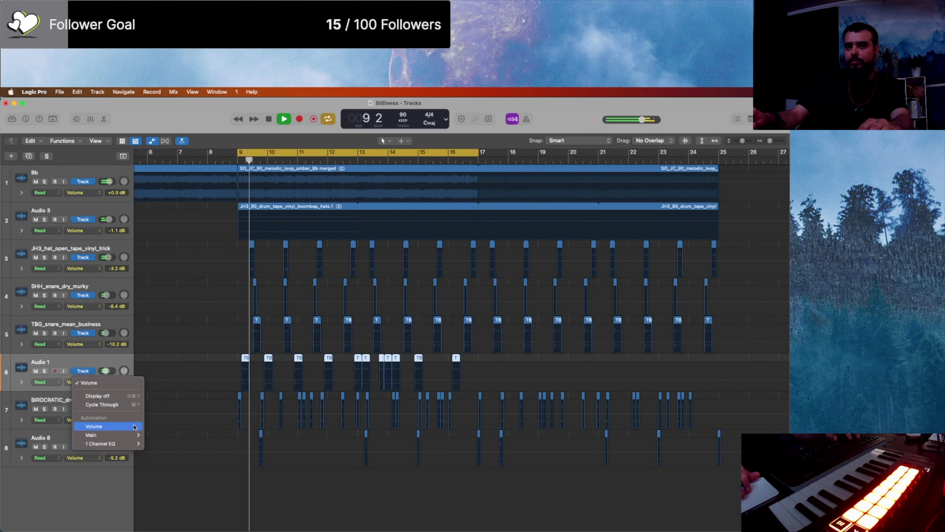
mouse_move(134, 443)
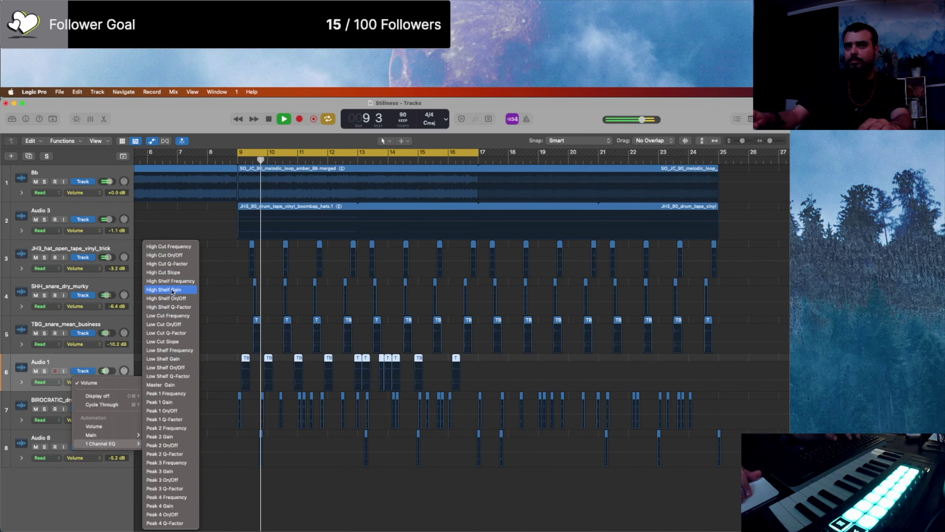
left_click(162, 249)
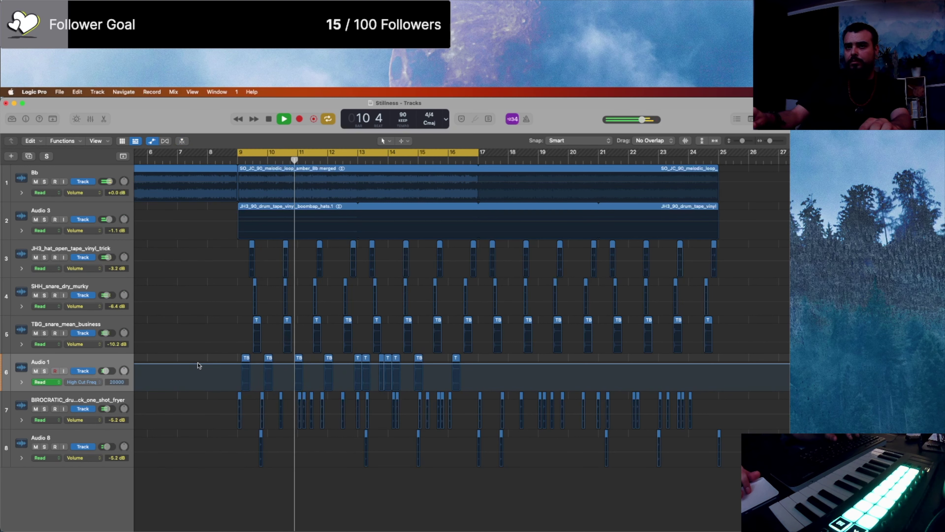
left_click_drag(198, 364, 198, 377)
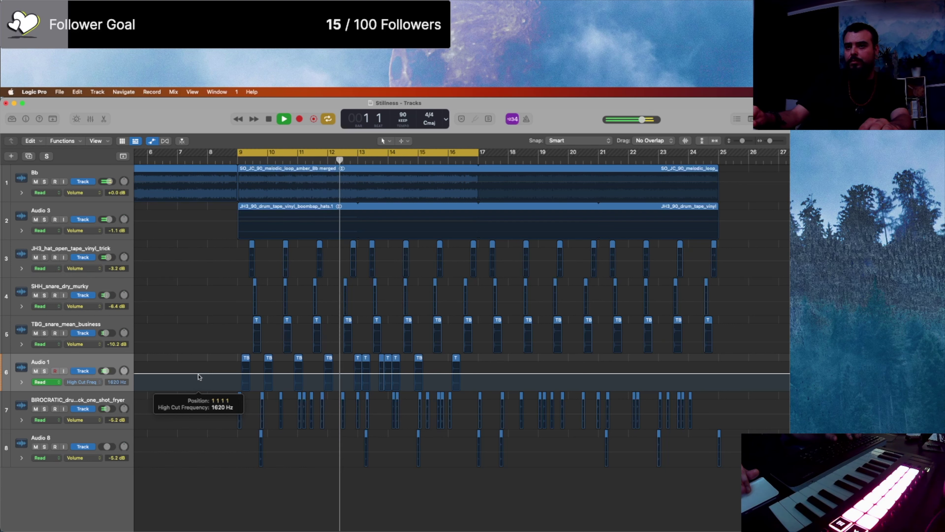
left_click_drag(198, 377, 199, 378)
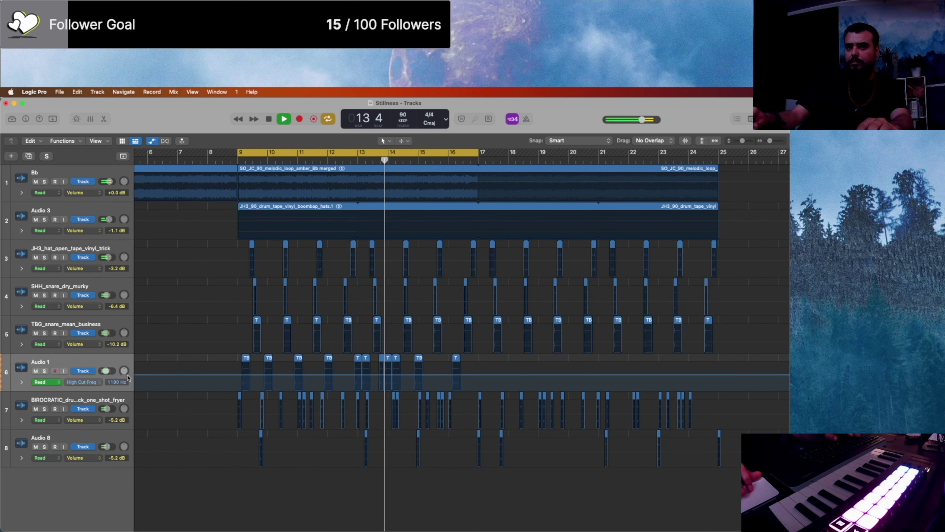
Step: Hide the automation lanes and raise the Audio 1 track volume
key("a")
left_click_drag(96, 349, 95, 350)
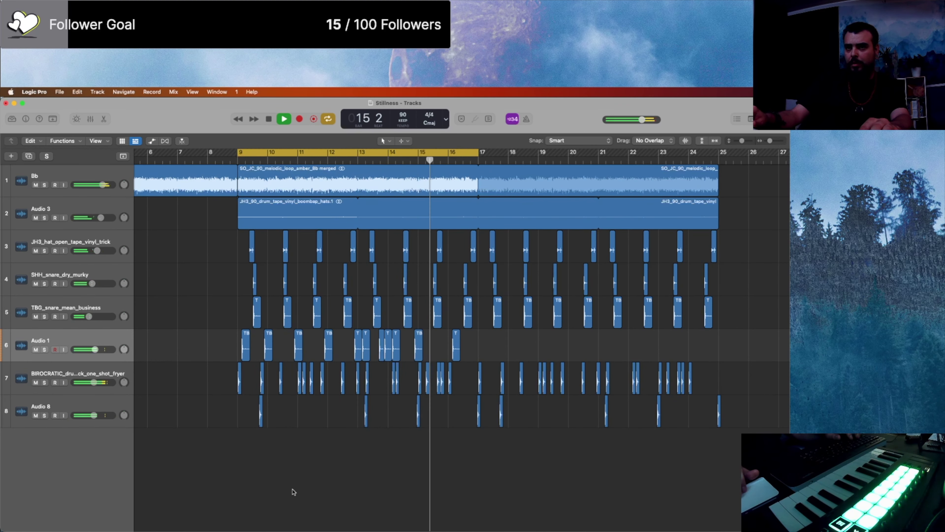
Step: Enable the low cut band in the Audio 1 Channel EQ and raise its cutoff frequency to thin the ghost snare
key("ctrl+Up")
left_click(171, 313)
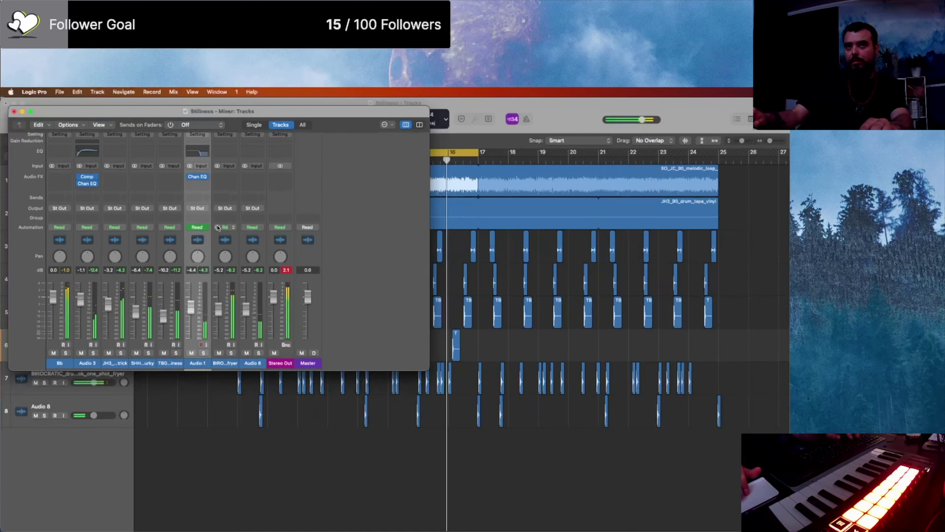
left_click(192, 152)
left_click(272, 245)
left_click_drag(272, 264, 364, 271)
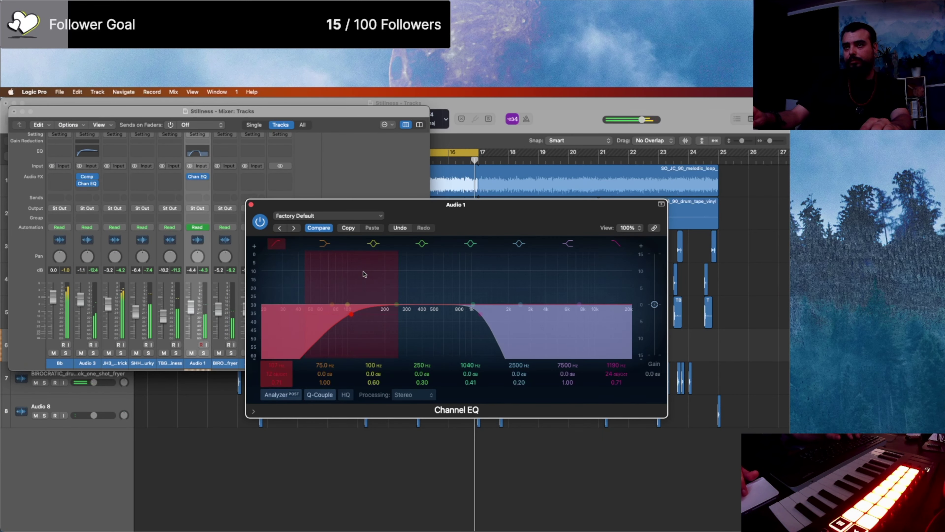
left_click_drag(451, 290, 434, 281)
left_click(251, 204)
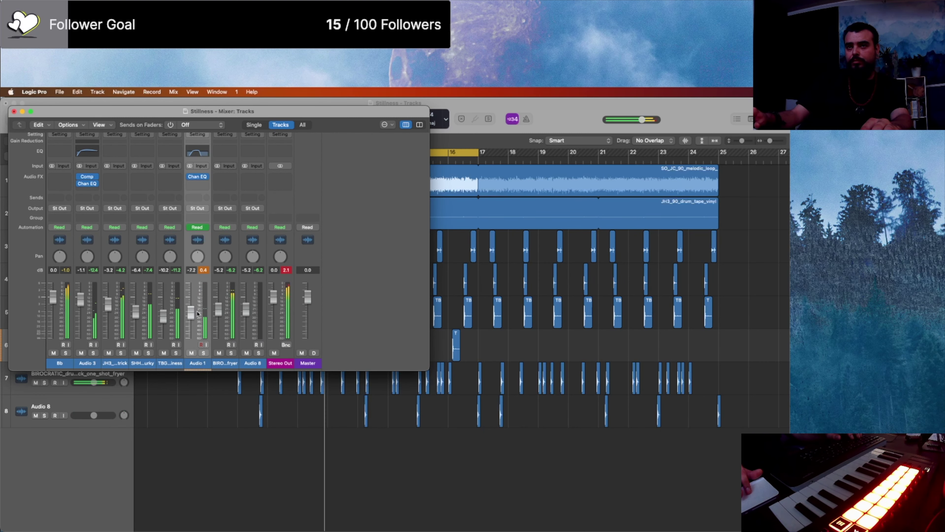
Step: Add a Bus 1 send to the Audio 1 channel in the mixer and return to the arrangement
left_click(196, 198)
mouse_move(199, 209)
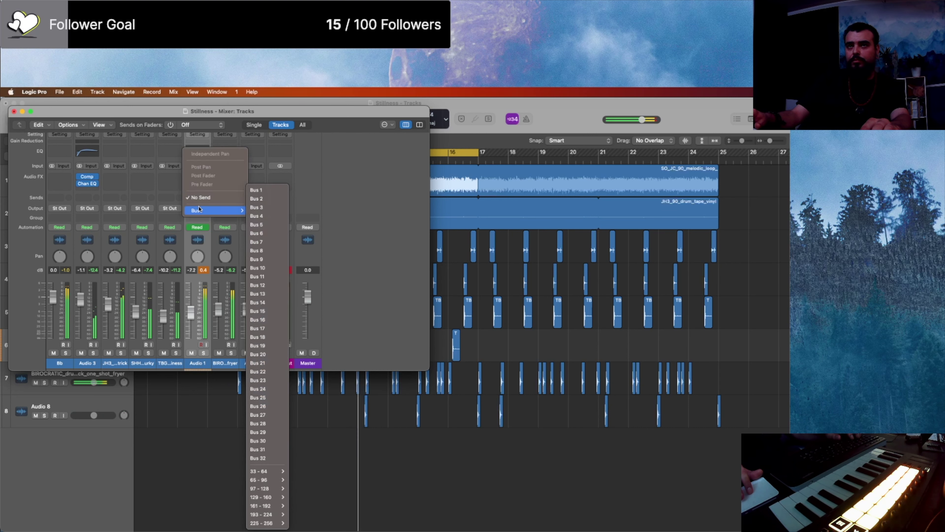
left_click(275, 189)
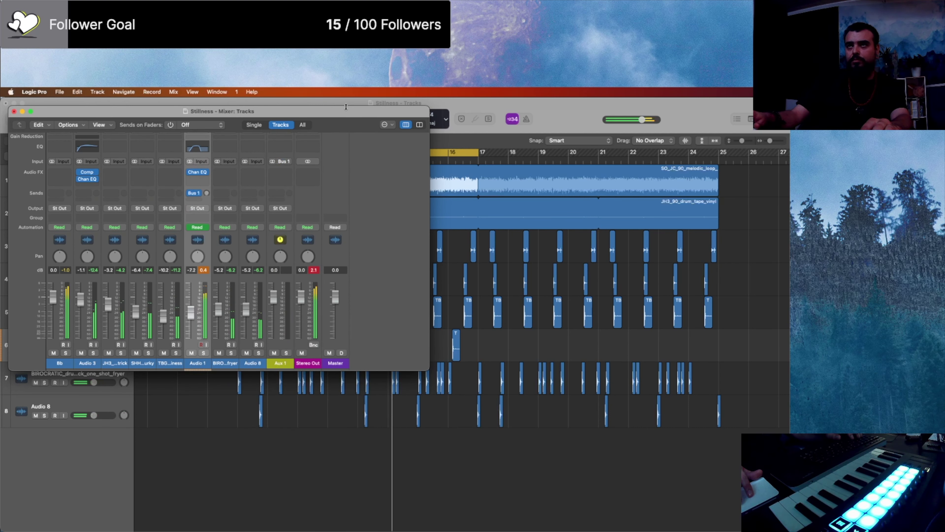
left_click(403, 397)
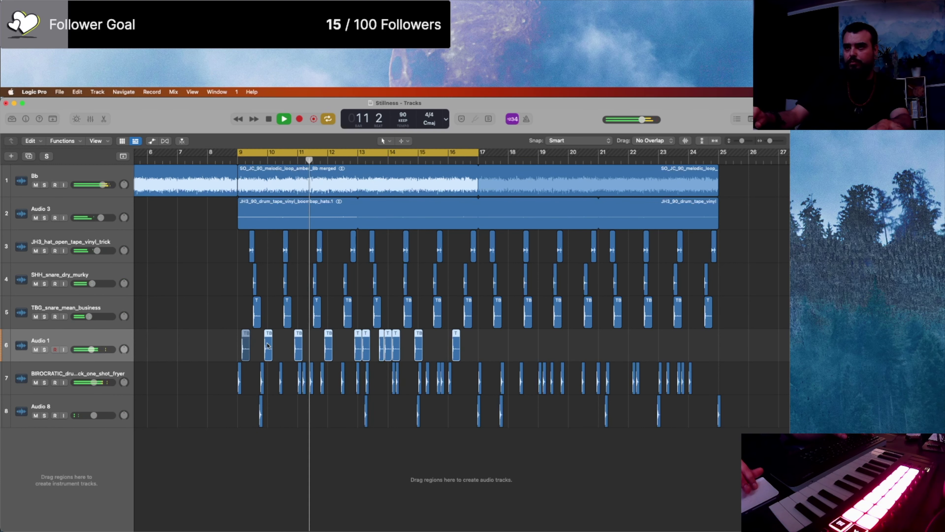
Step: Copy the Audio 1 ghost-snare regions to the section from bar 17 and shorten the Audio 3 hats loop to end around bar 24
left_click_drag(247, 344, 489, 347)
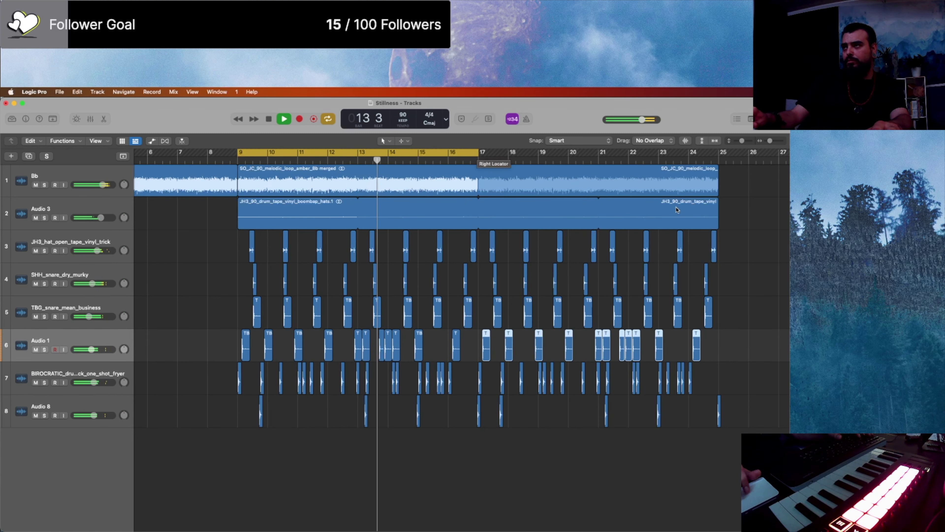
left_click_drag(717, 209, 685, 211)
Step: Extend the end of the cycle range from bar 17 to bar 25
left_click_drag(474, 157, 718, 174)
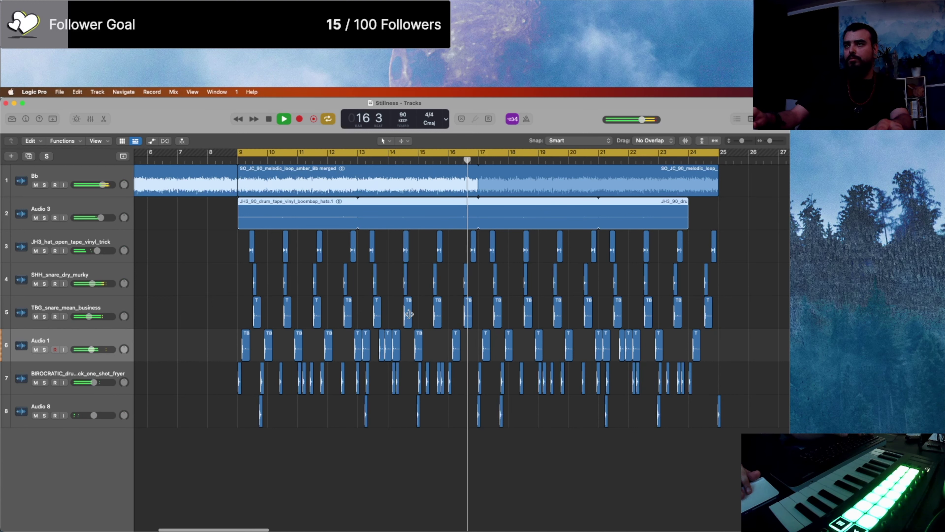
key("super+Left")
key("super+Left")
key("super+Left")
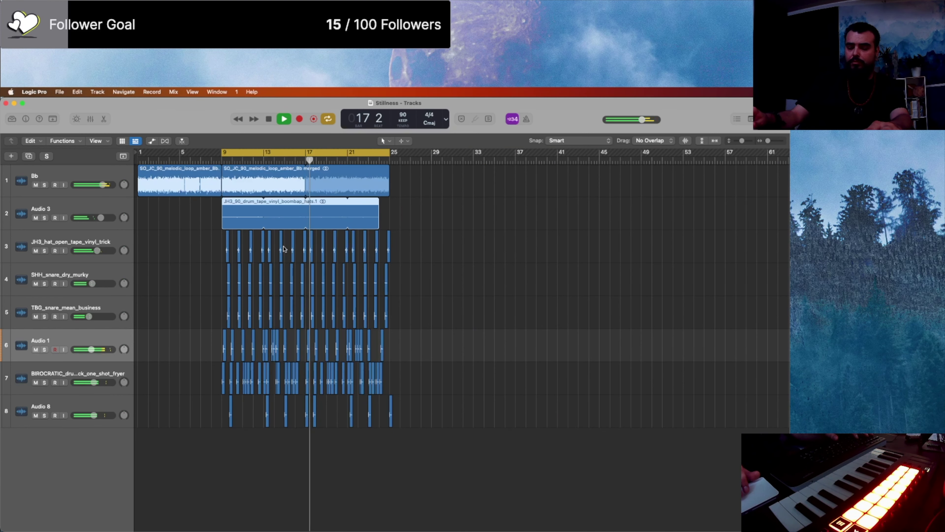
scroll(216, 194, "up", 5)
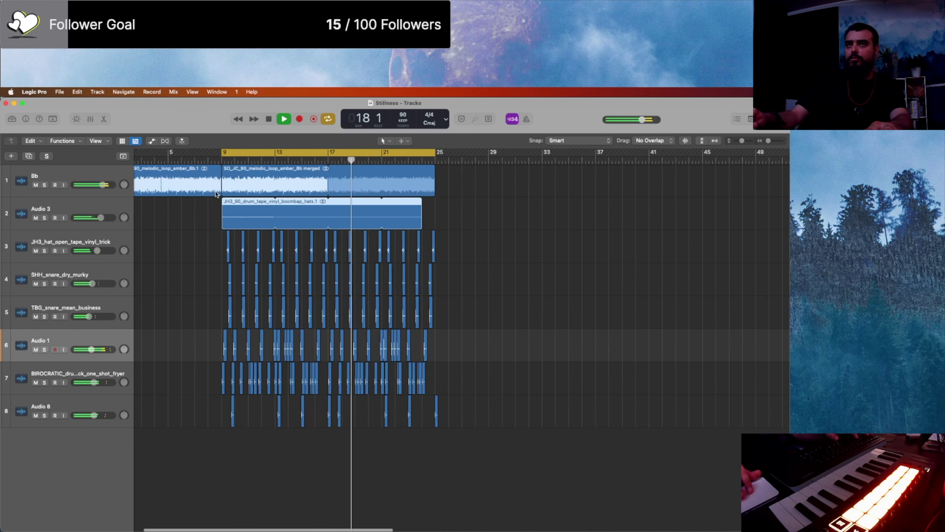
Step: Use the Fade Tool to apply a Crossfade at the end of the Bb intro region before bar 9 and audition the transition
key("space")
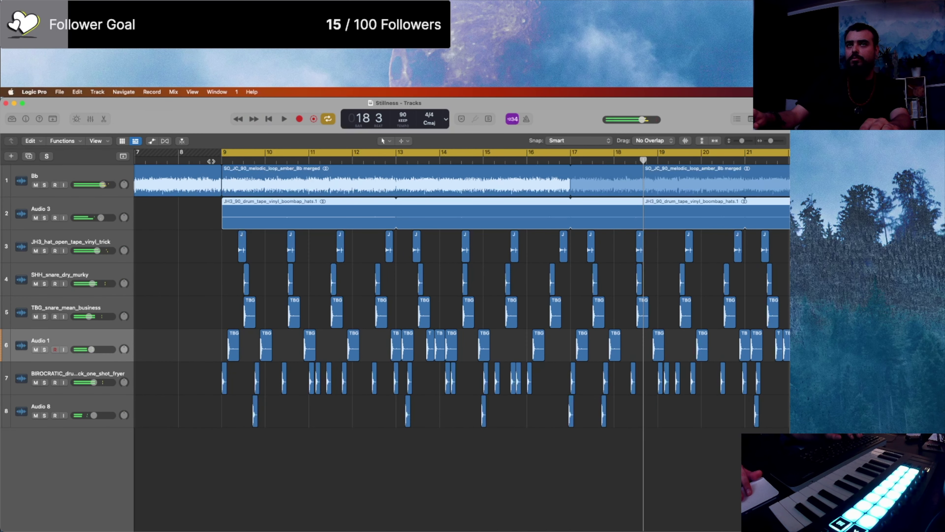
left_click(211, 161)
left_click(385, 141)
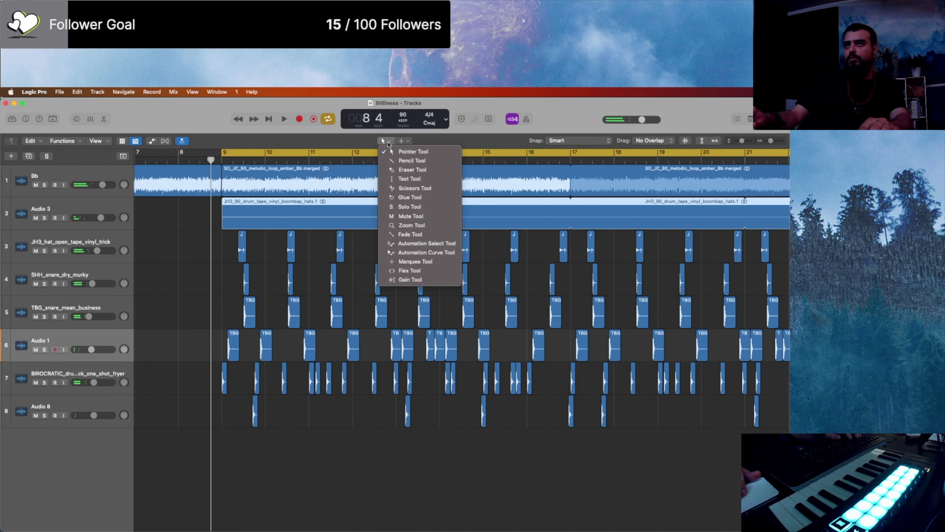
left_click(409, 233)
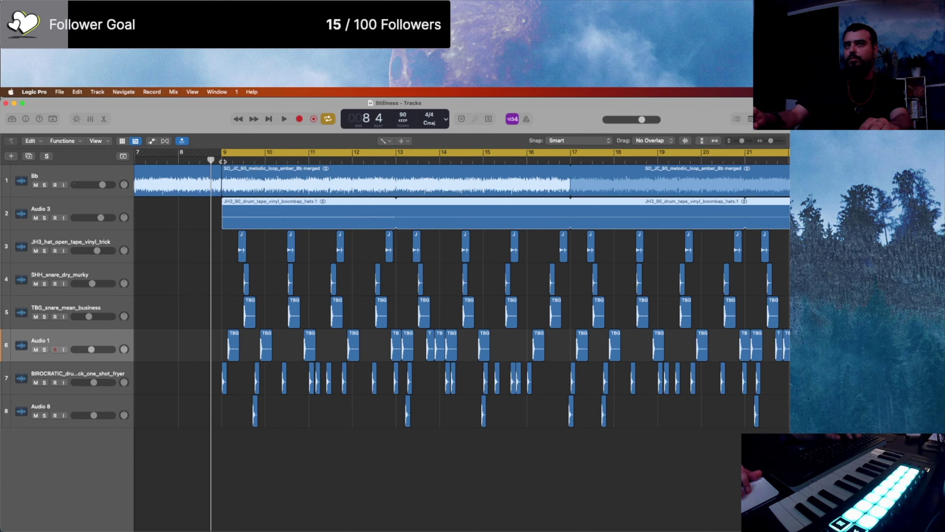
left_click(220, 180)
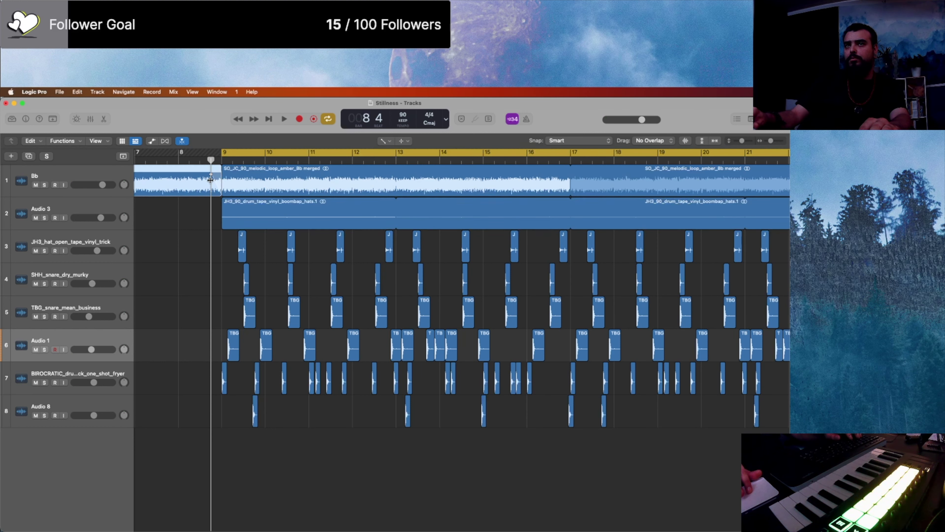
right_click(216, 176)
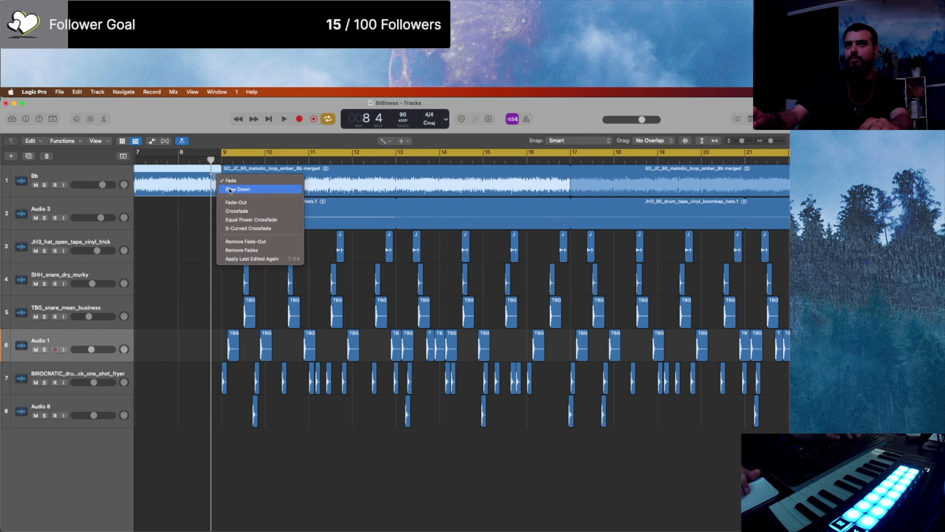
left_click(234, 210)
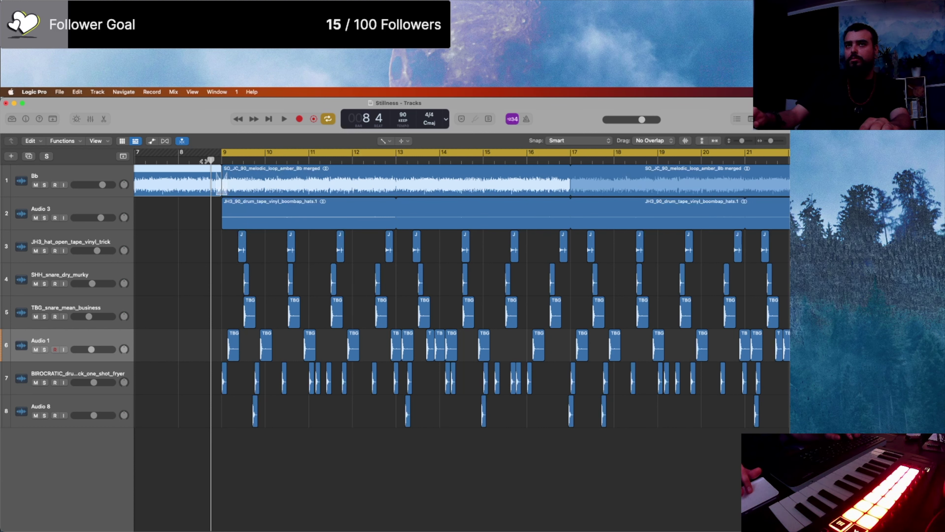
key("space")
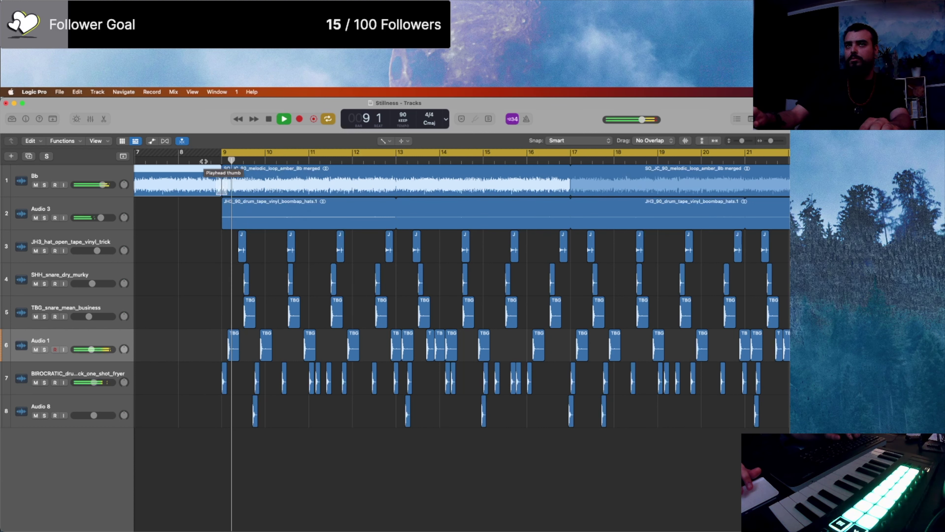
key("space")
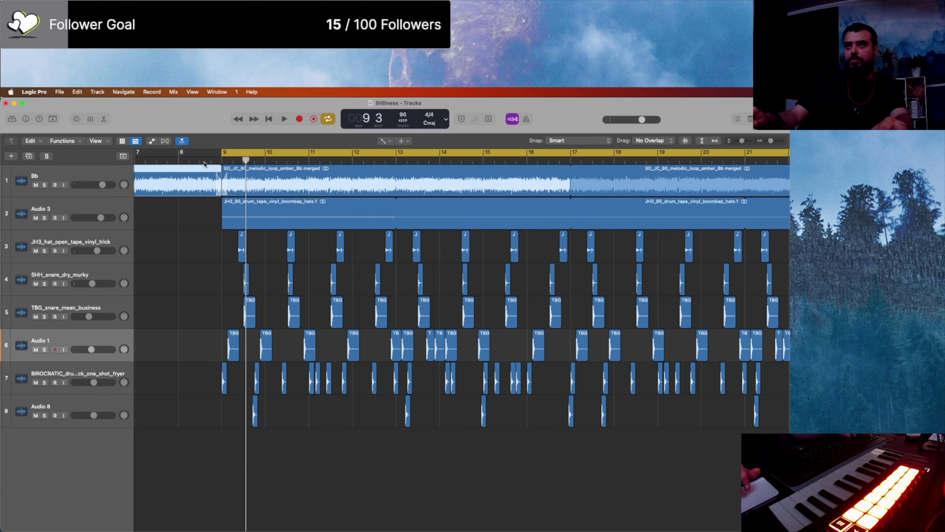
Step: Change the intro region's end fade on the Bb track to Slow Down and play back the transition into bar 9
right_click(215, 174)
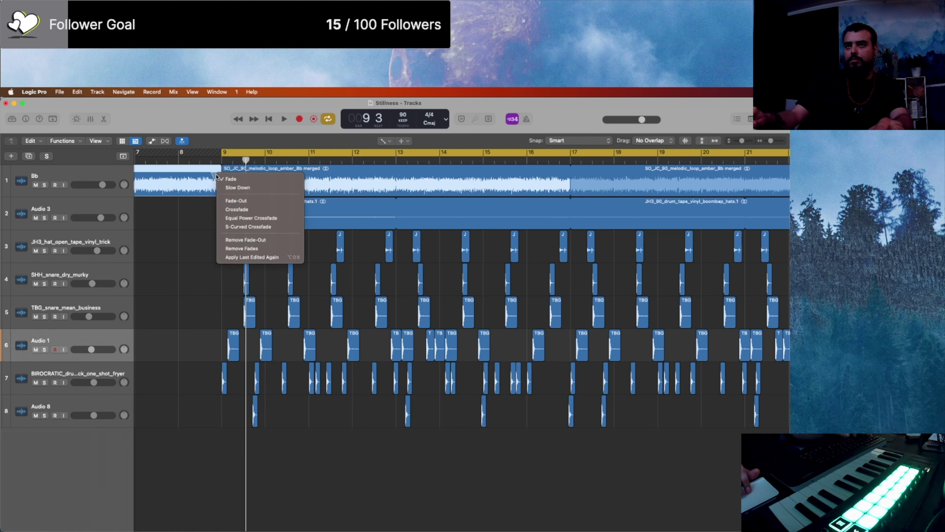
left_click(238, 188)
left_click(206, 161)
key("space")
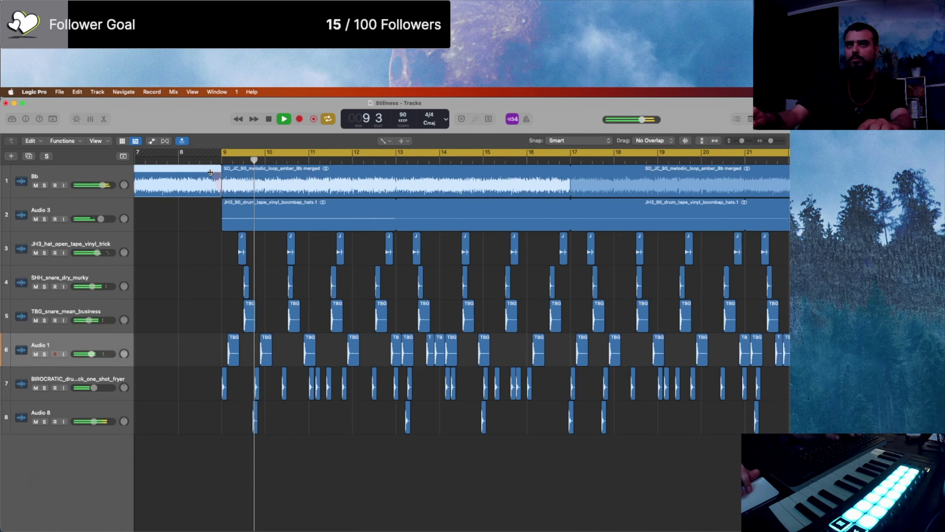
key("space")
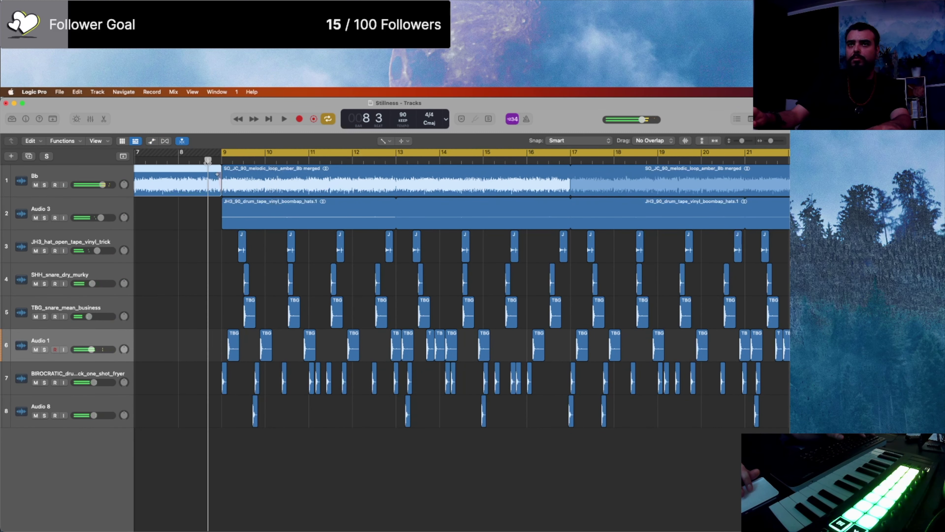
key("space")
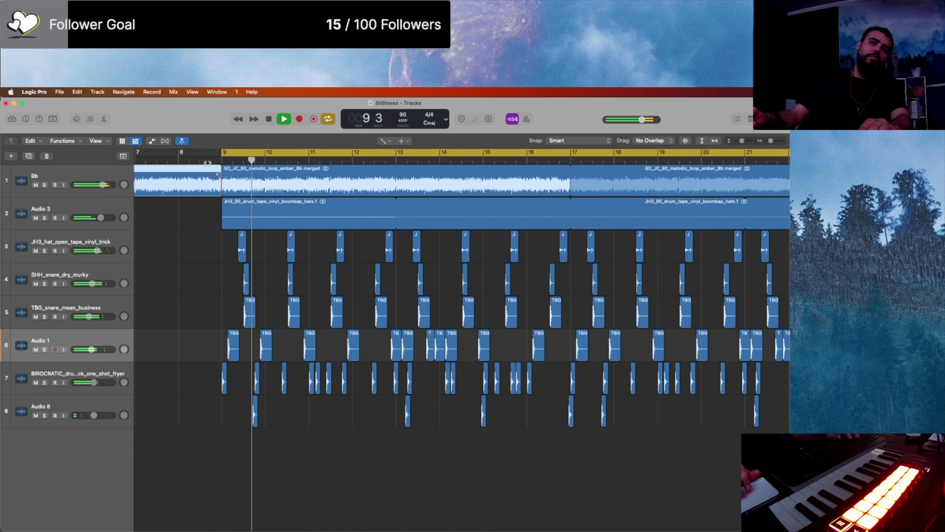
left_click(207, 162)
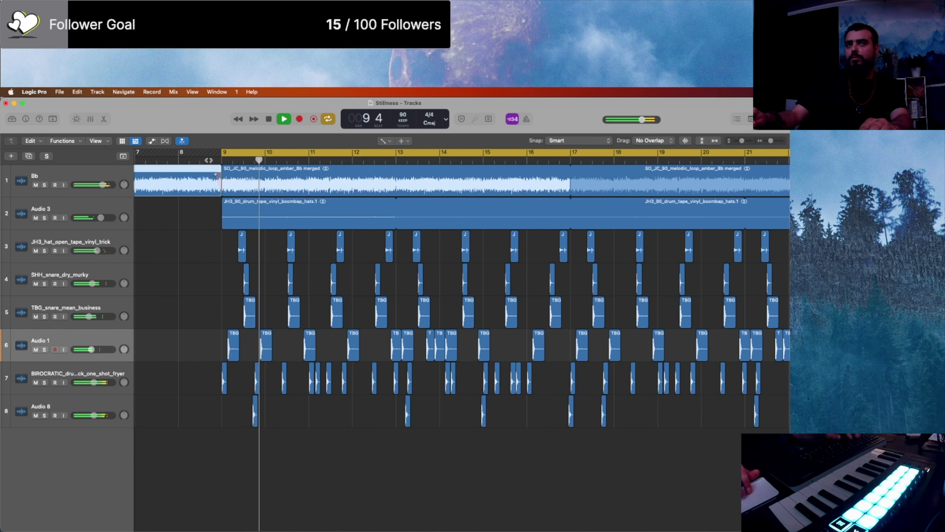
left_click(208, 160)
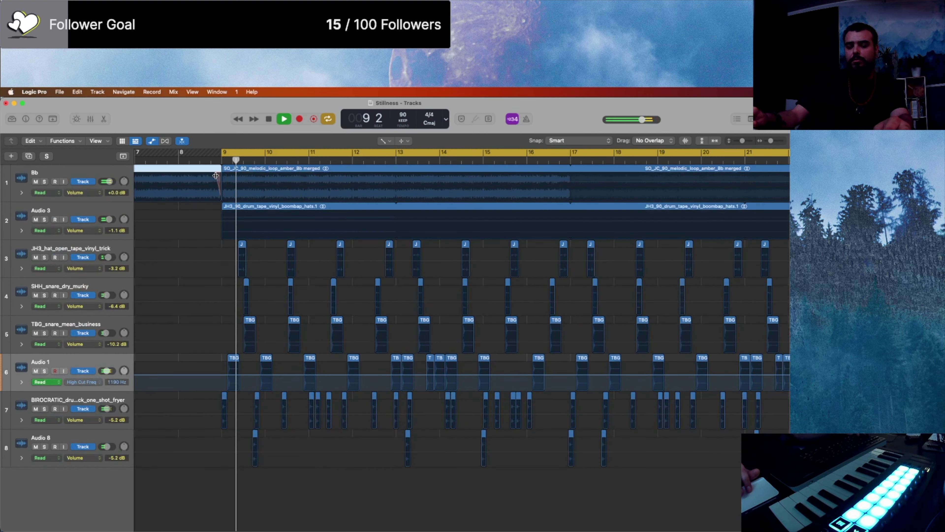
Step: Switch back to the Pointer Tool and copy the later Audio 1 ghost snares, from just after bar 13 through bar 16, to bar 5
left_click(383, 140)
left_click(403, 153)
scroll(192, 273, "down", 5)
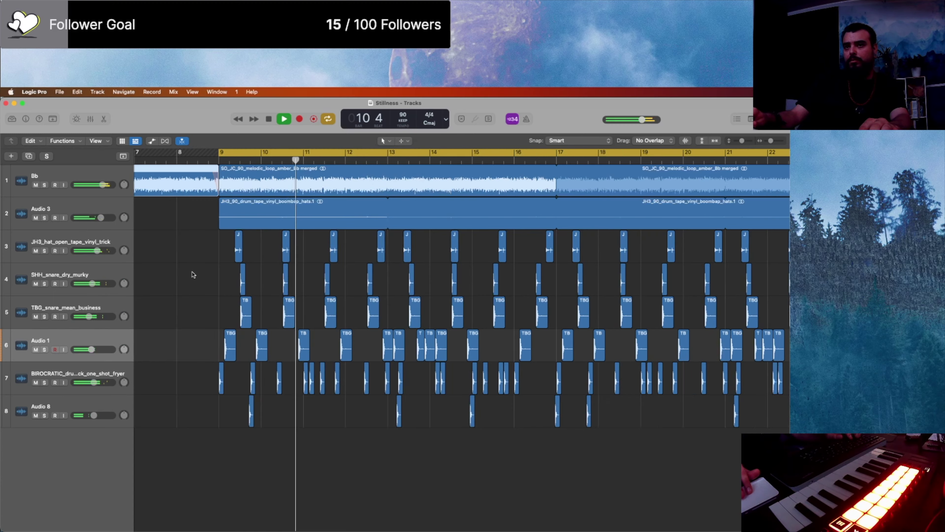
scroll(192, 272, "left", 4)
scroll(192, 275, "right", 1)
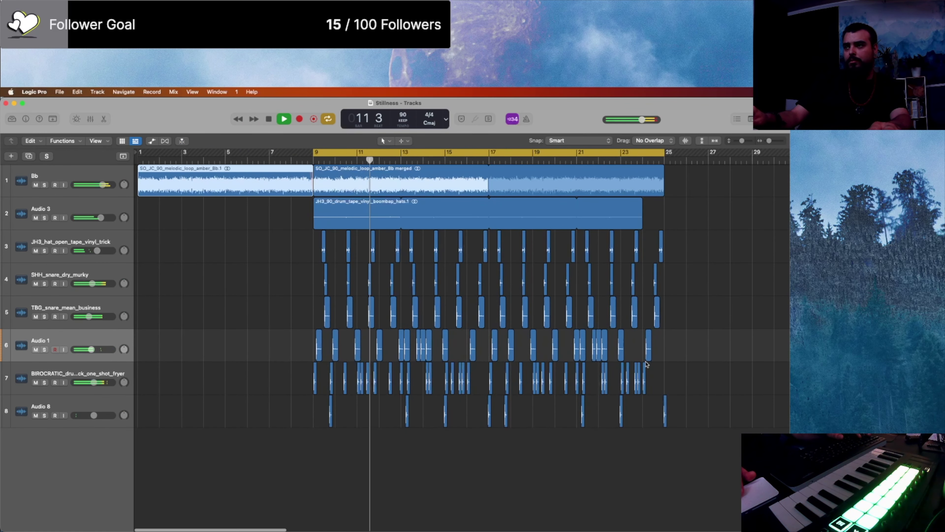
key("space")
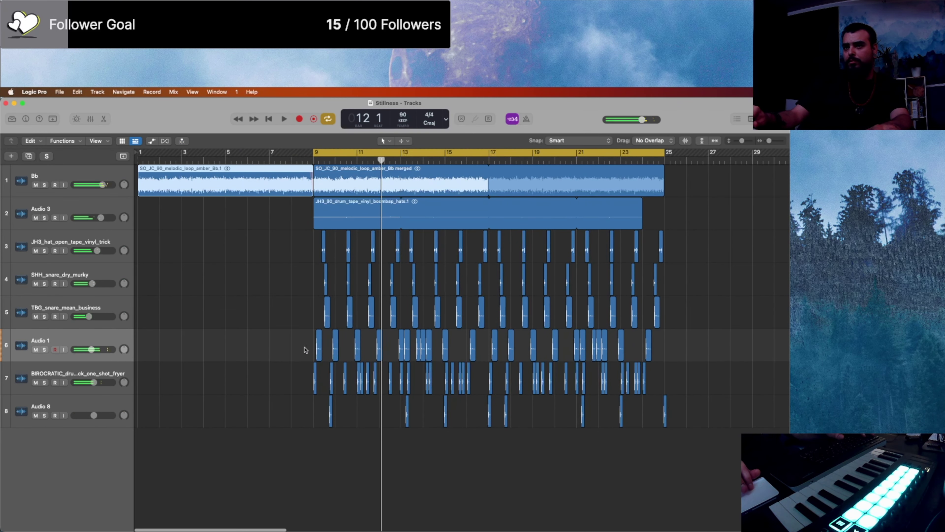
left_click_drag(304, 349, 464, 329)
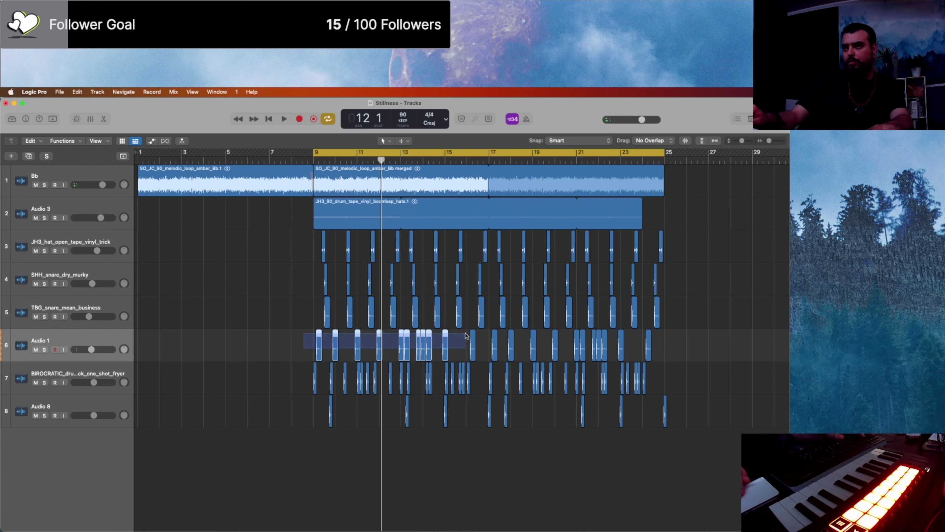
left_click_drag(466, 335, 466, 335)
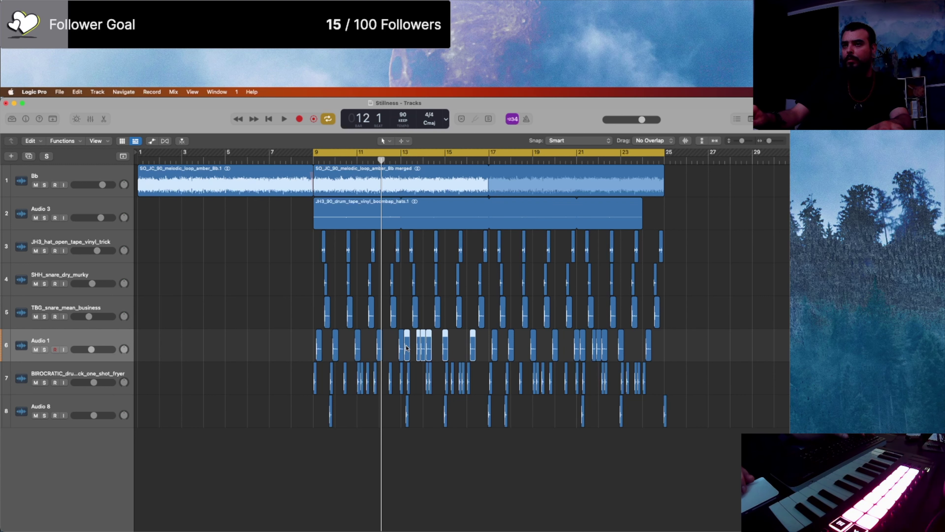
left_click_drag(407, 348, 231, 347)
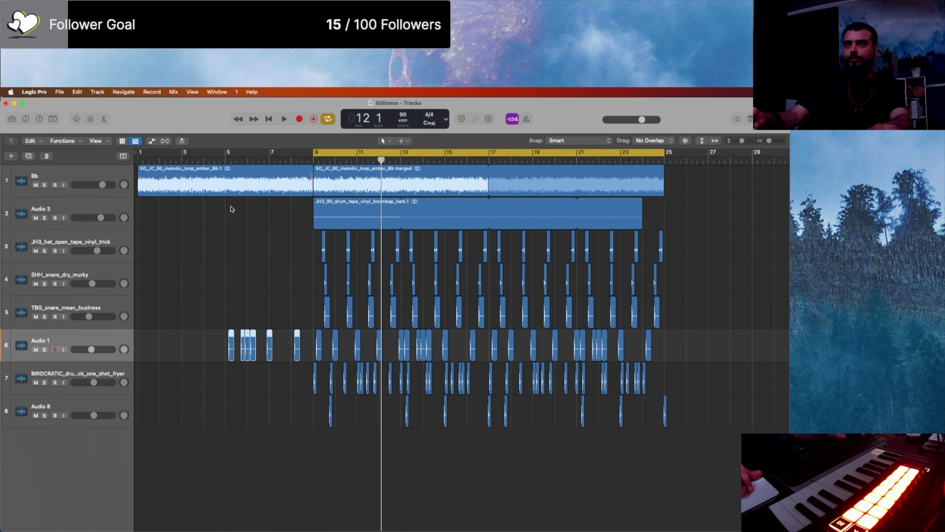
Step: Show the automation lanes and lower the Audio 1 High Cut Frequency to 384 Hz until just before bar 9, with 1190 Hz from there on
double_click(213, 164)
key("a")
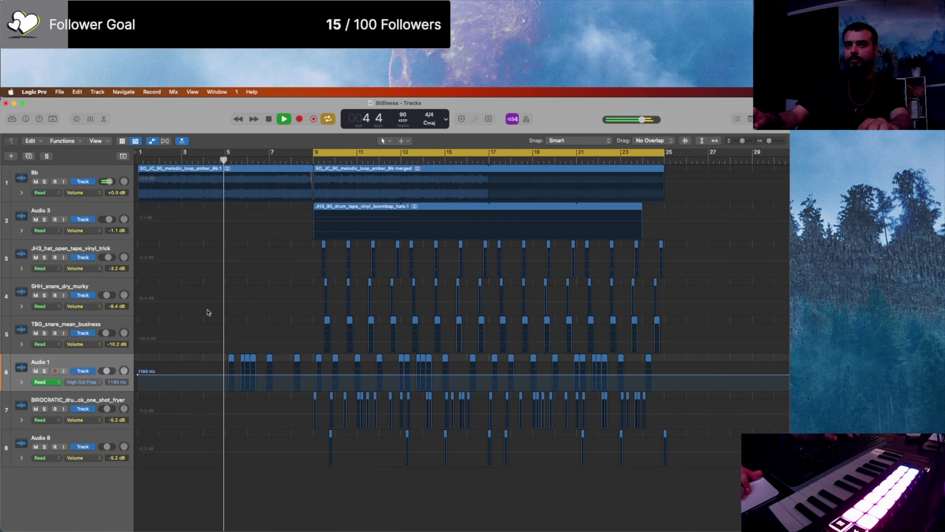
key("space")
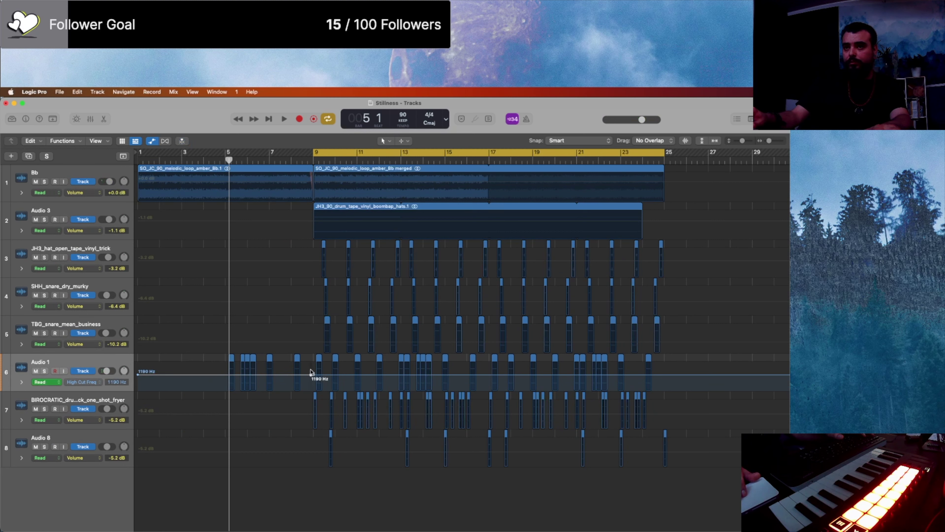
left_click_drag(274, 377, 174, 391)
left_click(290, 374)
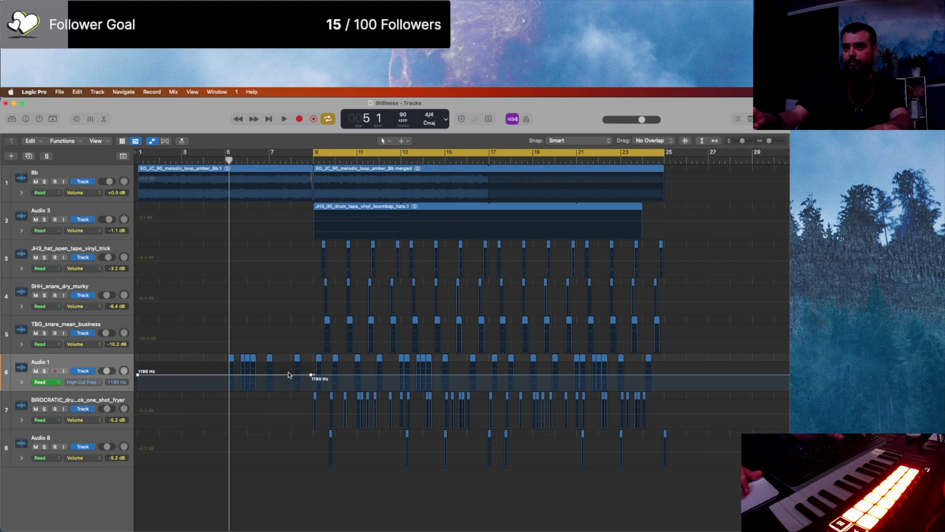
left_click(311, 375)
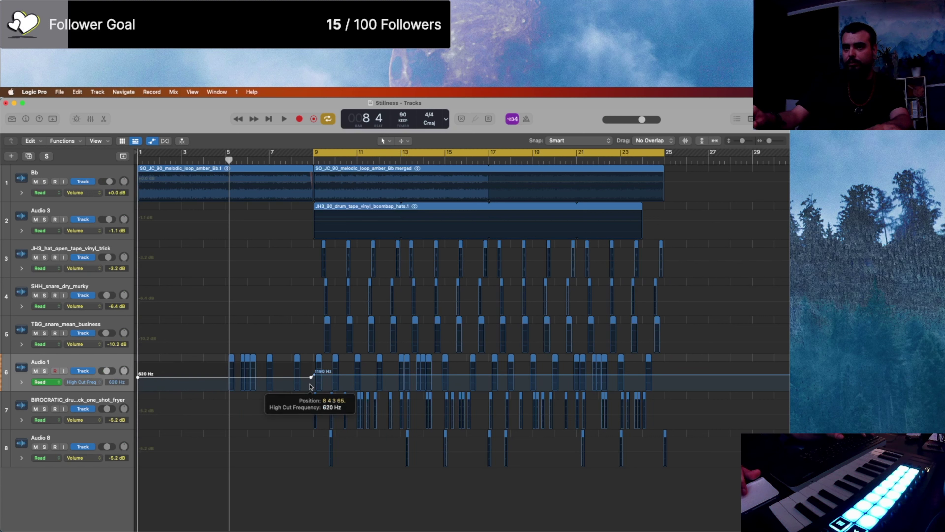
left_click_drag(310, 393, 311, 395)
Step: Play back the filtered ghost snares in the intro from around bar 5 and hide the automation lanes
key("space")
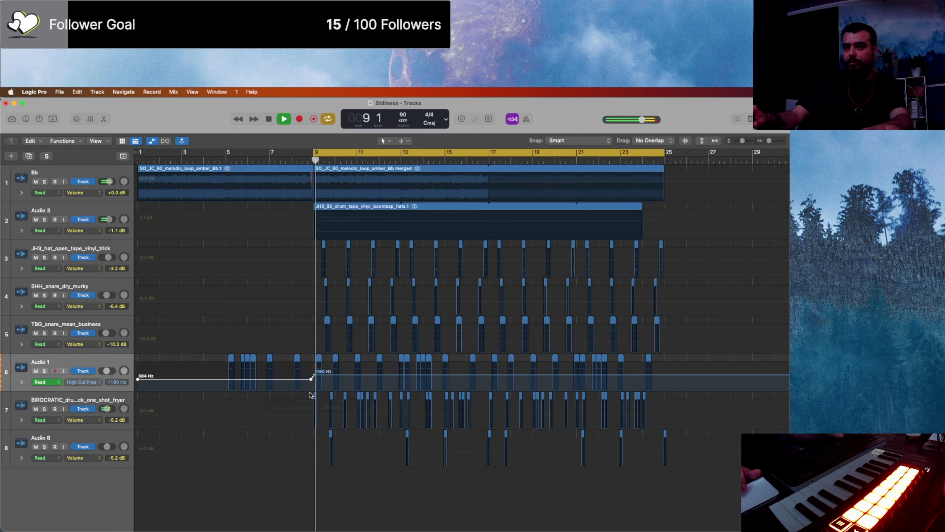
left_click(219, 157)
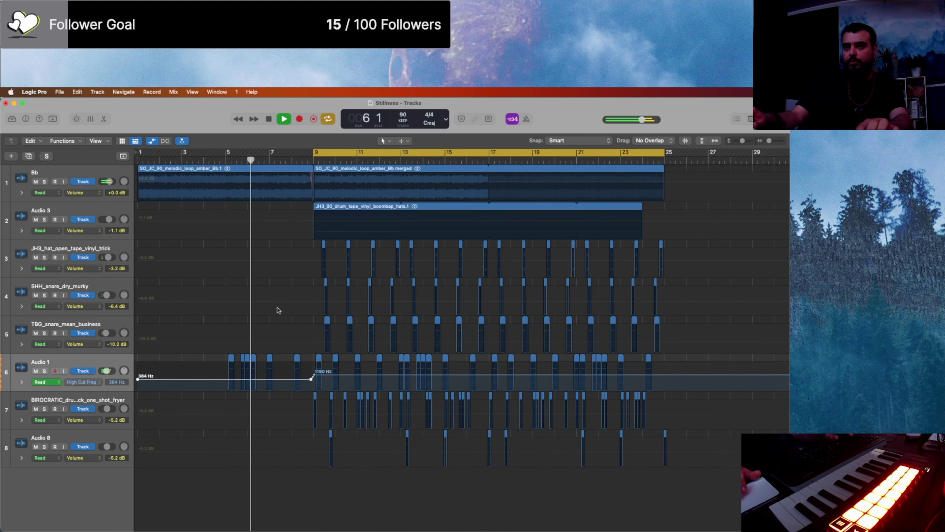
key("a")
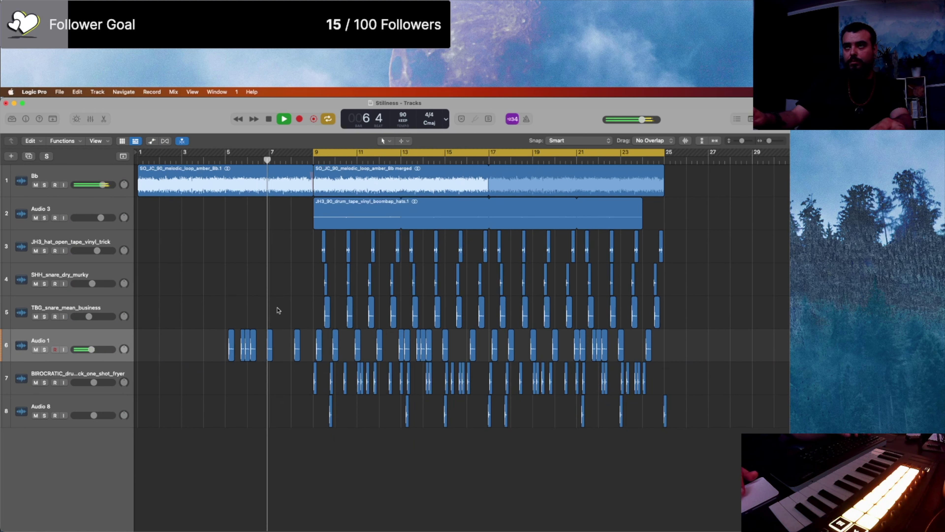
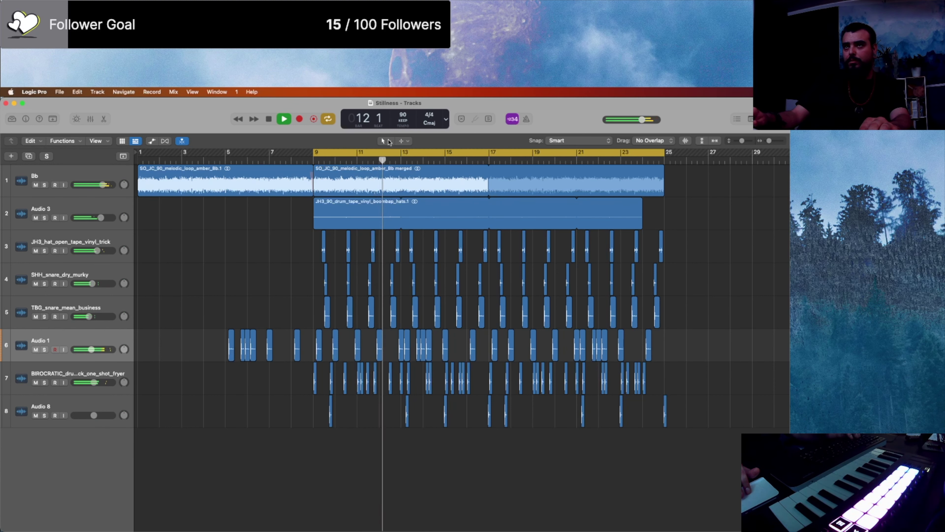
Step: Switch to the Fade Tool, crossfade the intro region into the merged region at bar 9 on the Bb track, and play back the transition
left_click(385, 141)
left_click(409, 233)
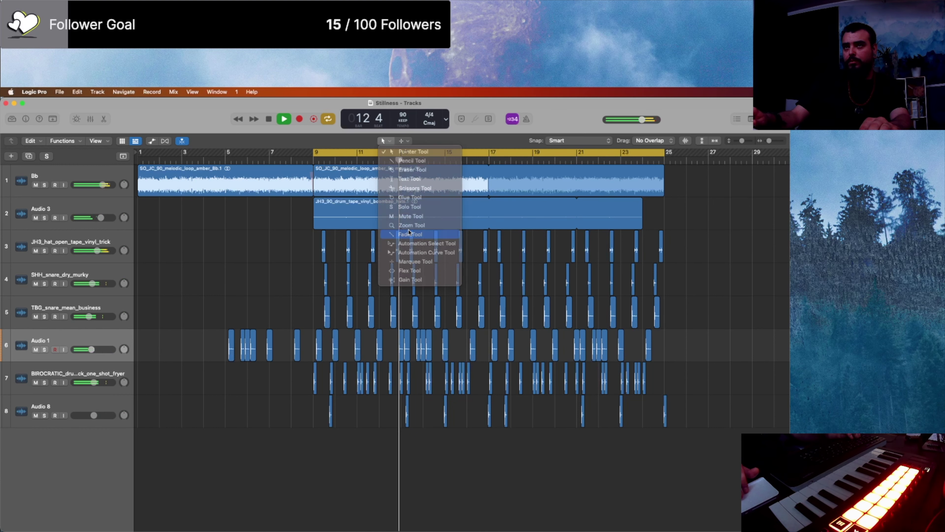
left_click(313, 176)
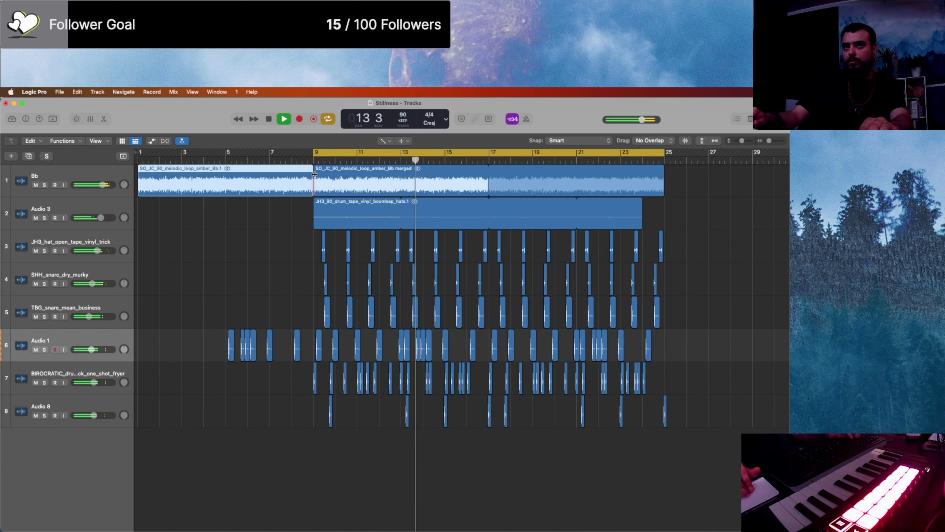
scroll(314, 176, "up", 3)
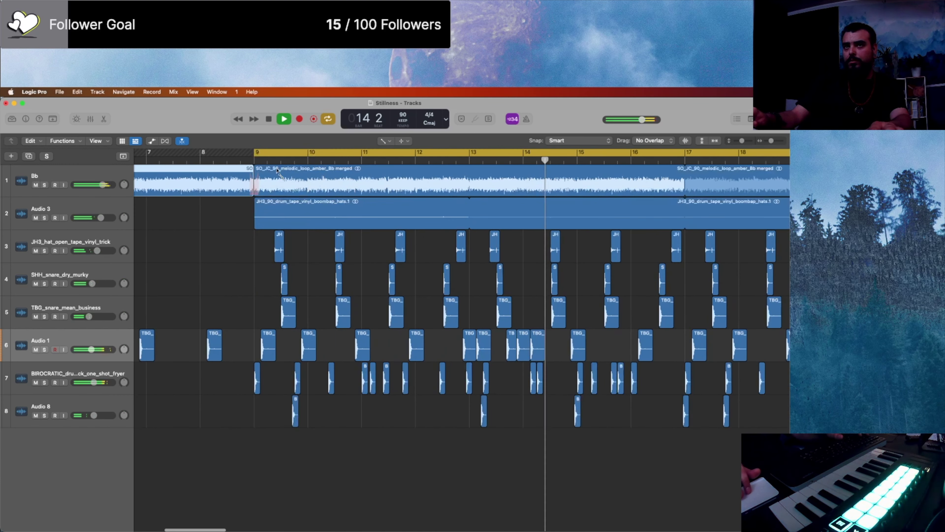
left_click(249, 160)
key("space")
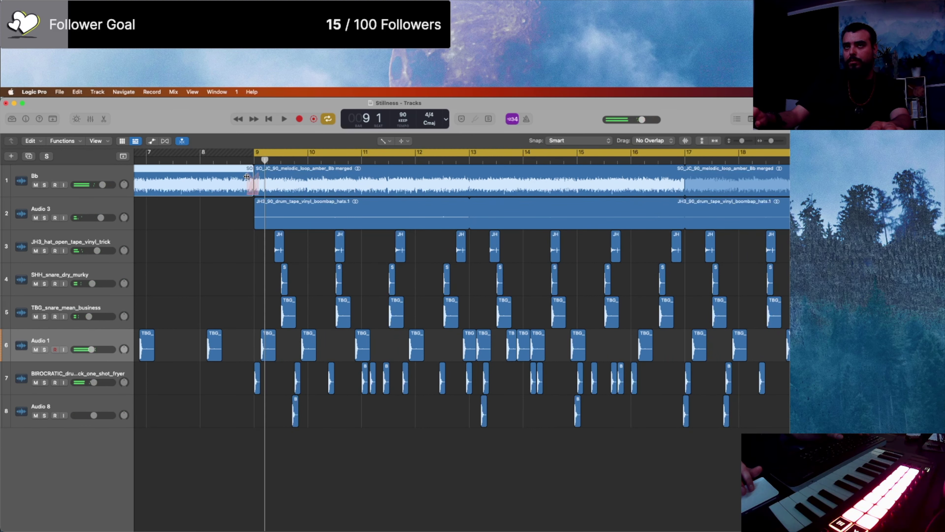
left_click(245, 158)
key("space")
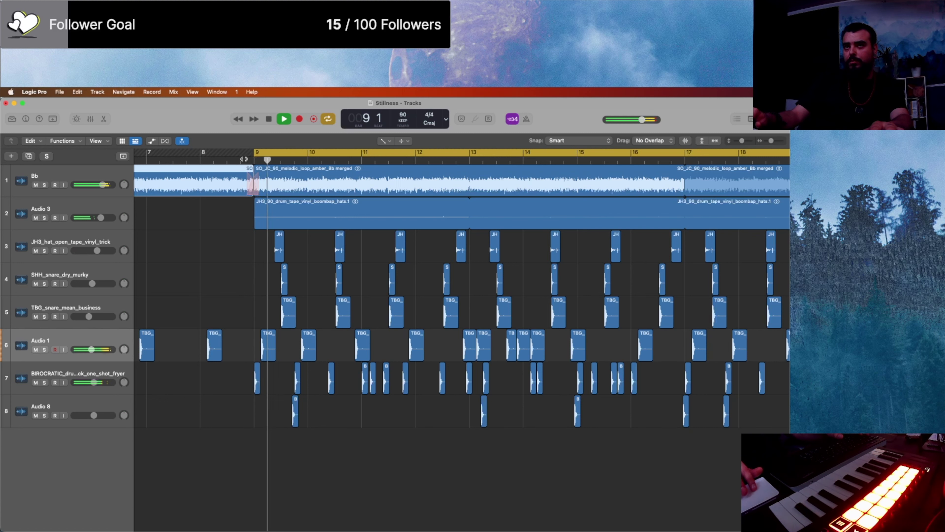
Step: Adjust the crossfade at the start of the merged Bb region and replay the transition into bar 9
left_click(256, 178)
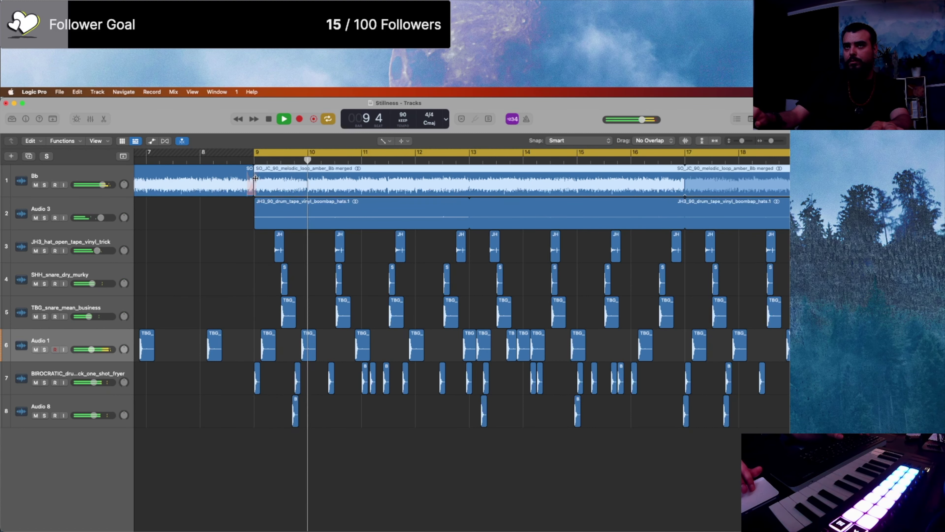
left_click(243, 159)
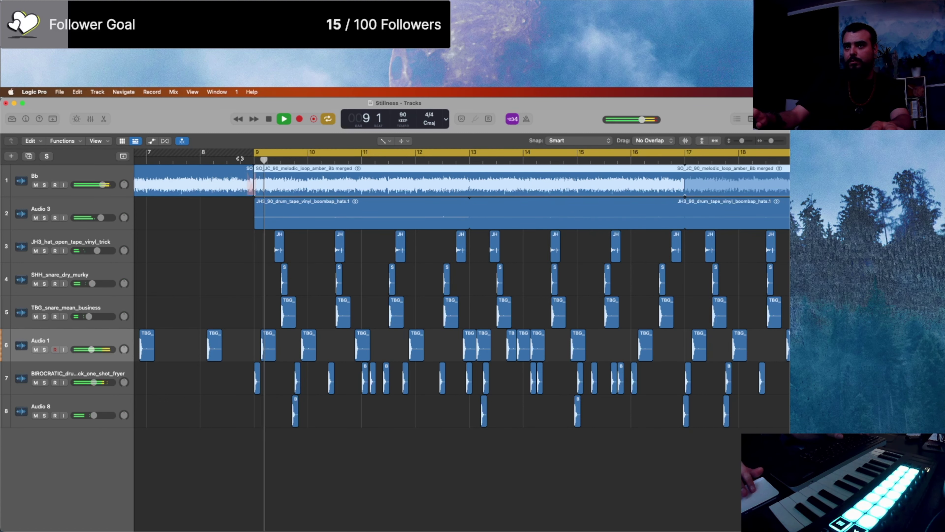
key("super+Right")
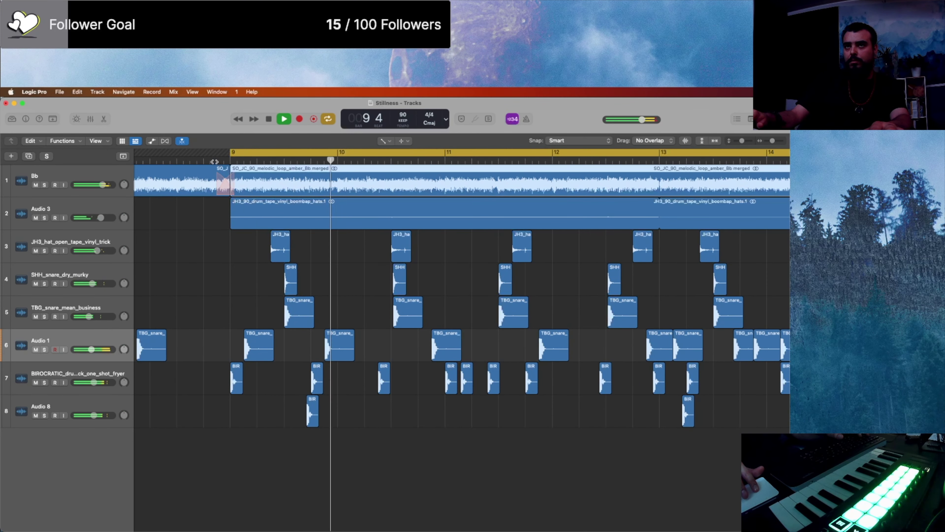
left_click(214, 162)
scroll(224, 283, "down", 5)
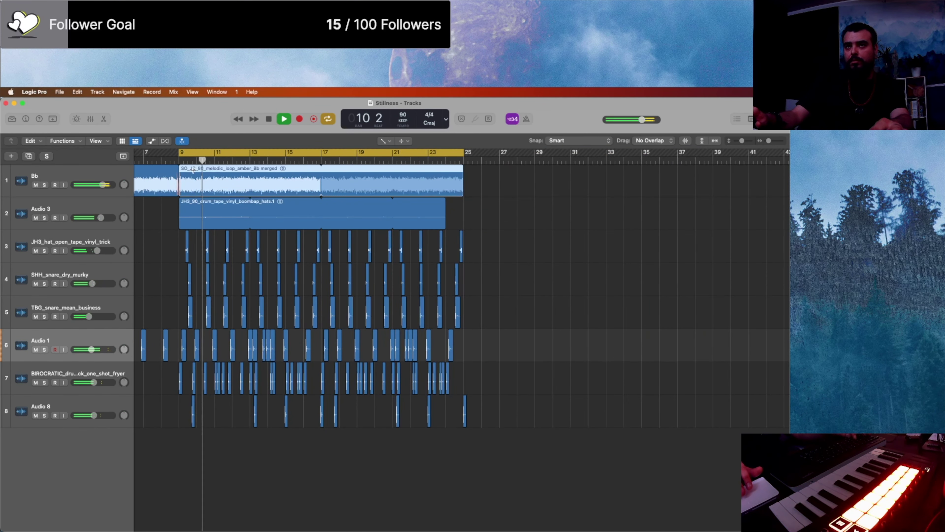
key("ctrl+Up")
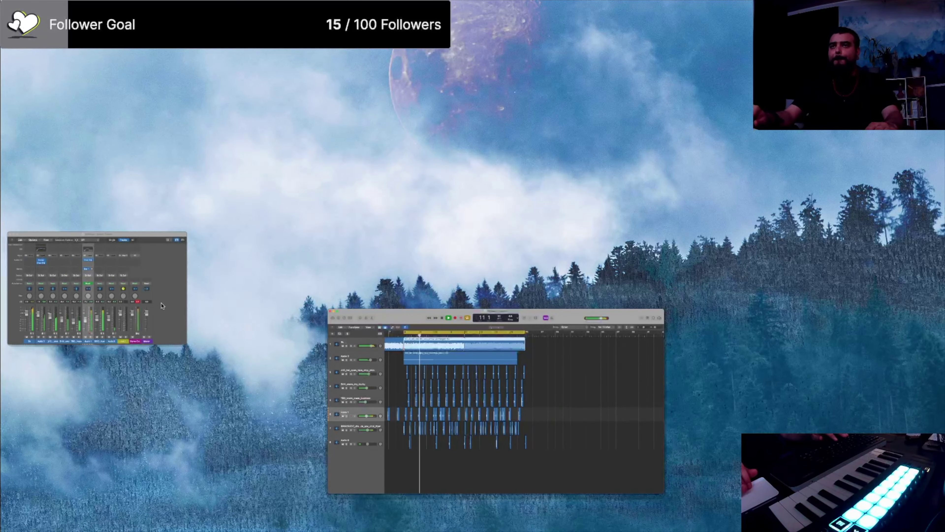
left_click(340, 288)
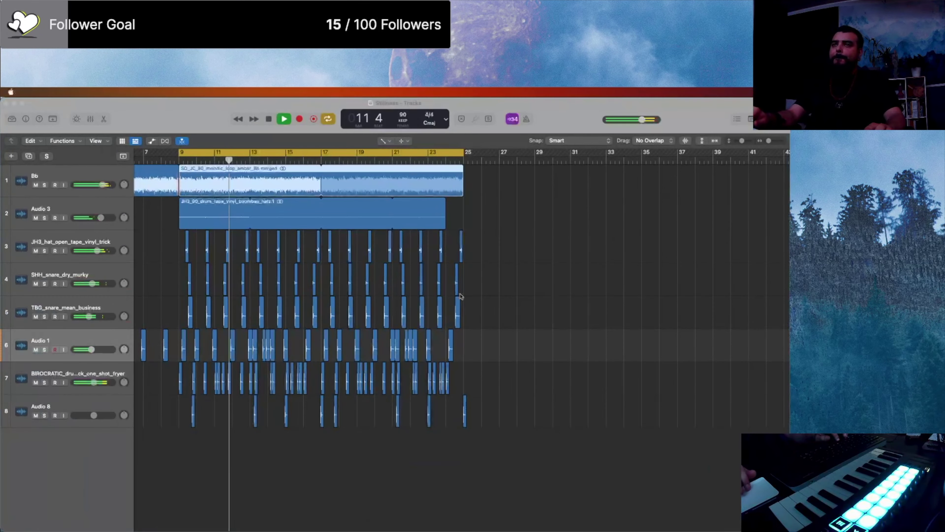
key("ctrl+Up")
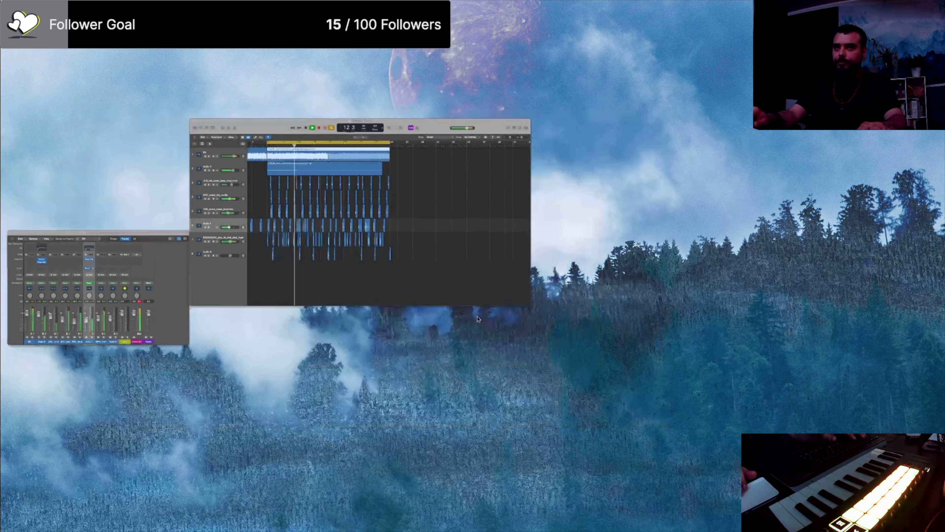
left_click(202, 204)
Step: Extend the cycle range back to bar 1 and play back the arrangement from around bar 17
scroll(200, 203, "down", 3)
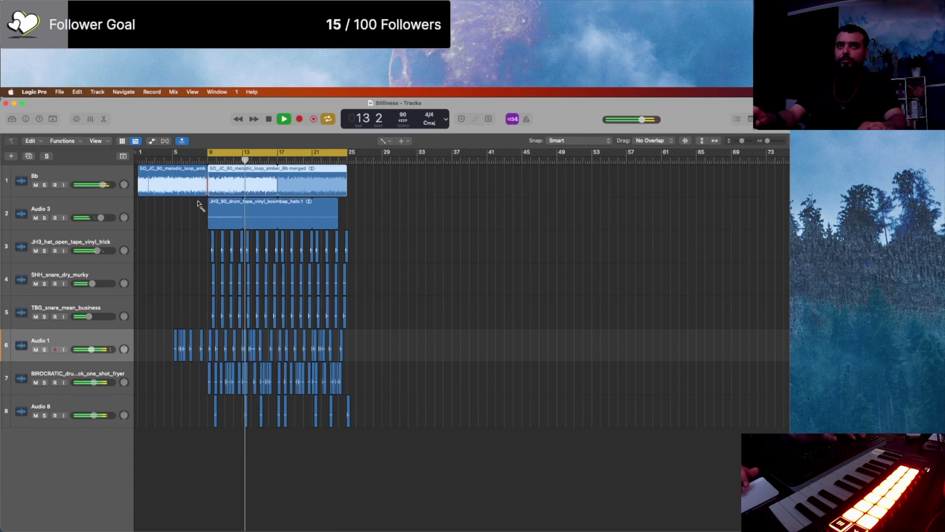
left_click_drag(207, 153, 123, 160)
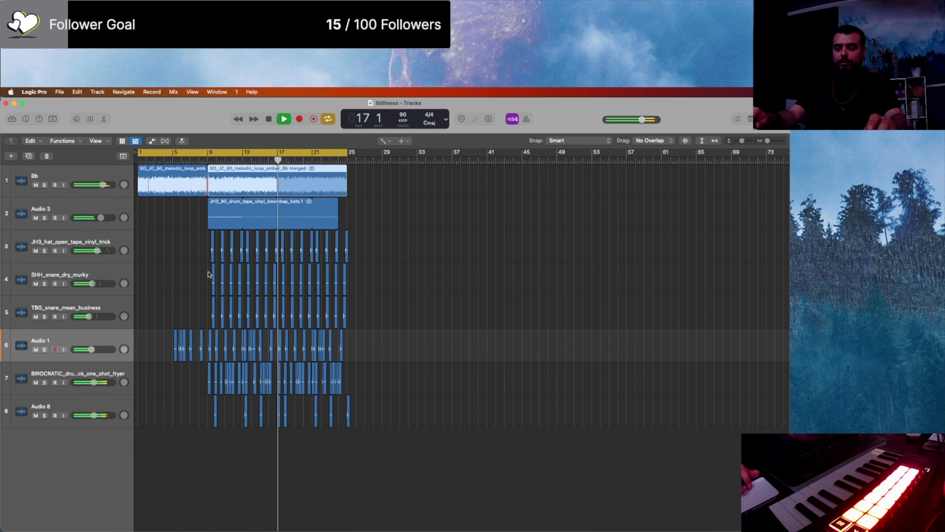
left_click(274, 160)
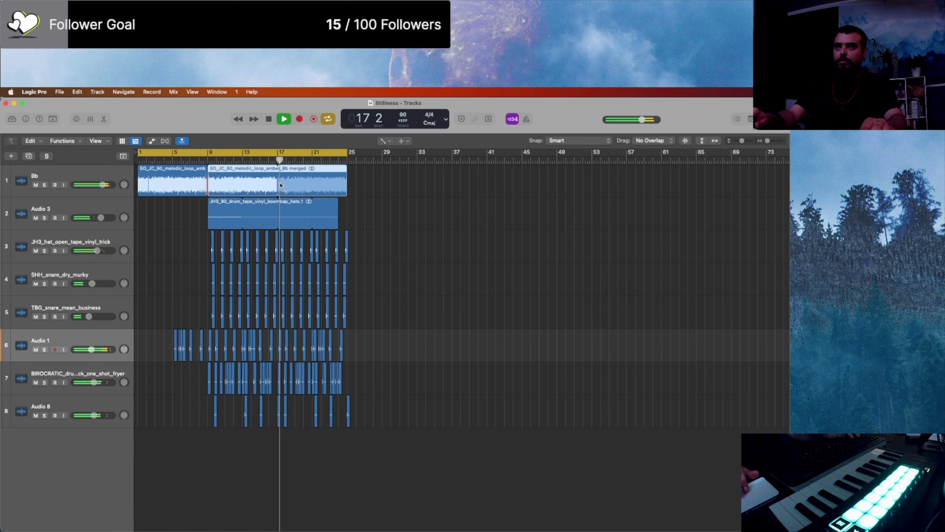
Step: Stop playback and audition the crossfade between the two Bb regions from just before bar 9
key("z")
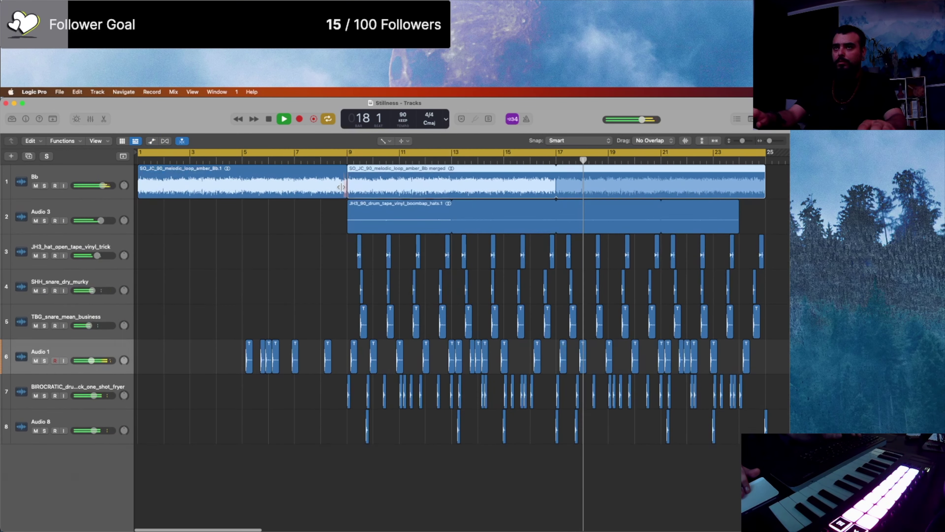
scroll(341, 187, "up", 8)
key("space")
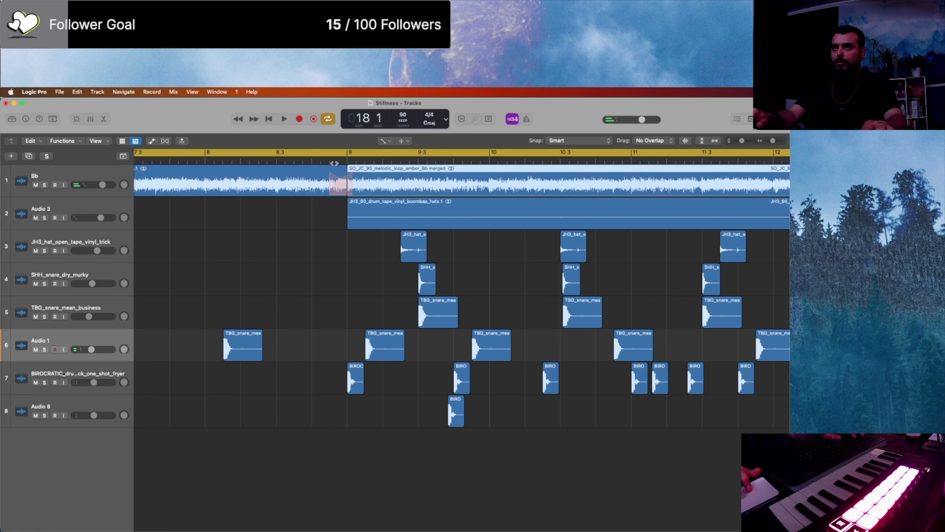
double_click(327, 160)
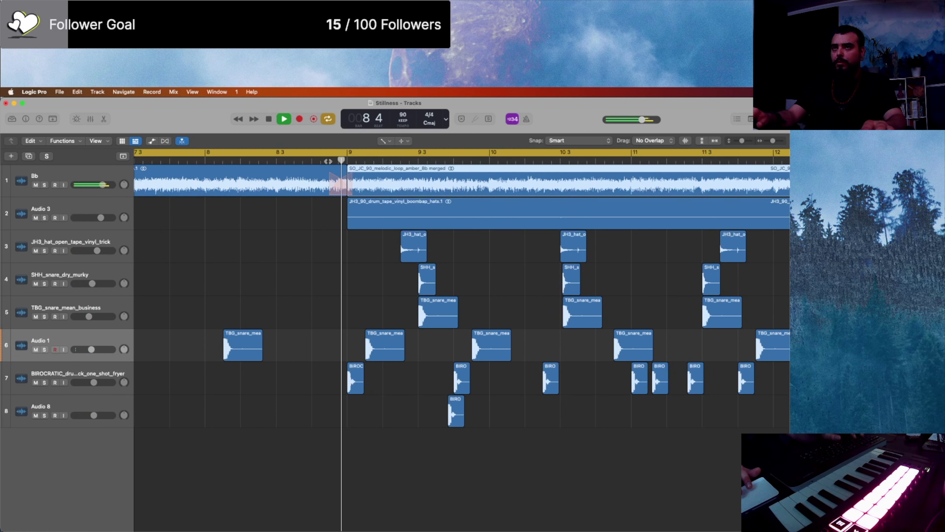
Step: Remove the fades between the intro region and the merged region on the Bb track
right_click(341, 187)
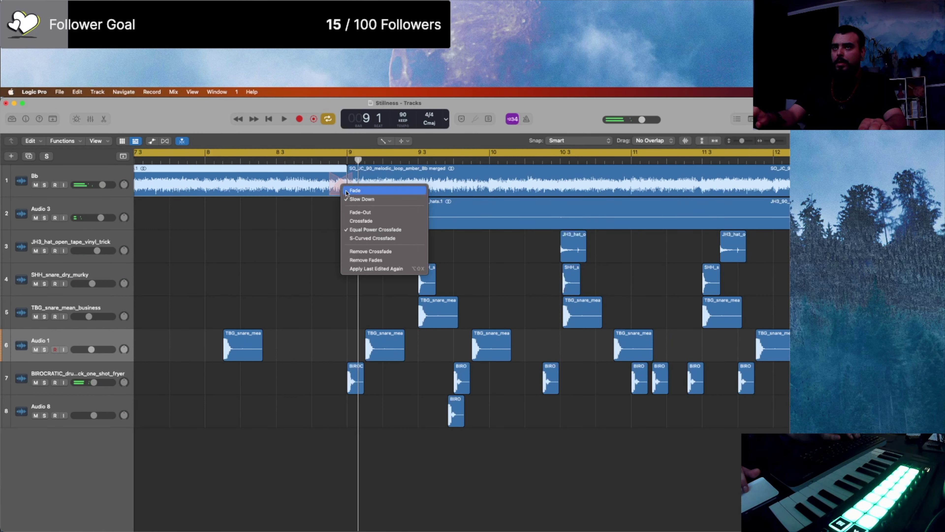
left_click(372, 229)
right_click(343, 189)
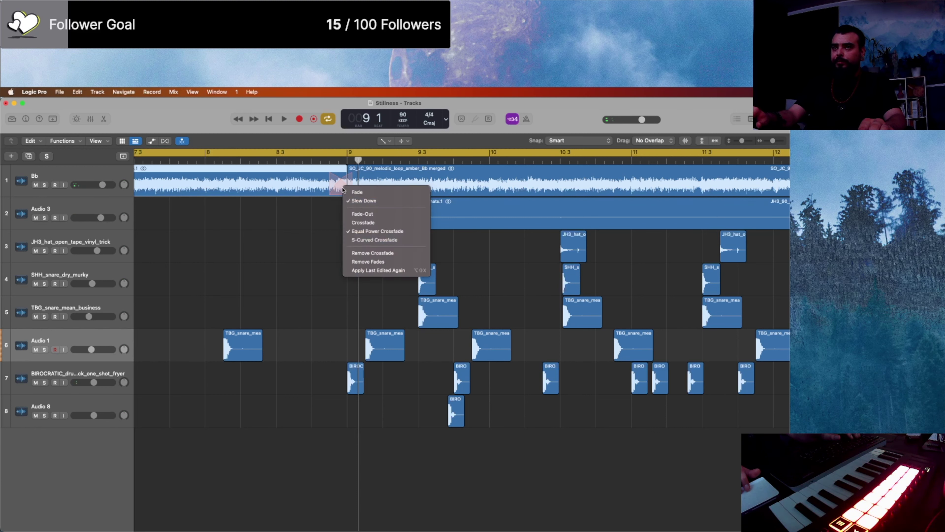
left_click(356, 201)
right_click(334, 188)
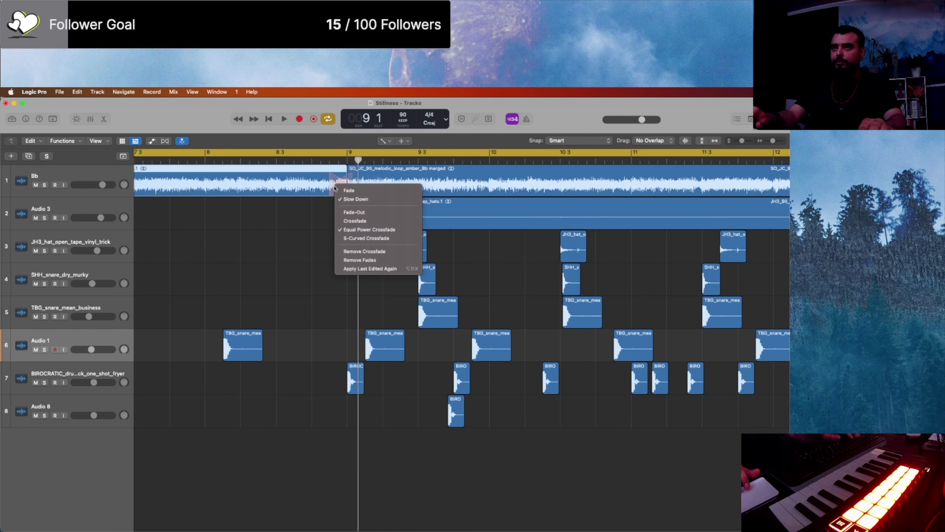
left_click(347, 259)
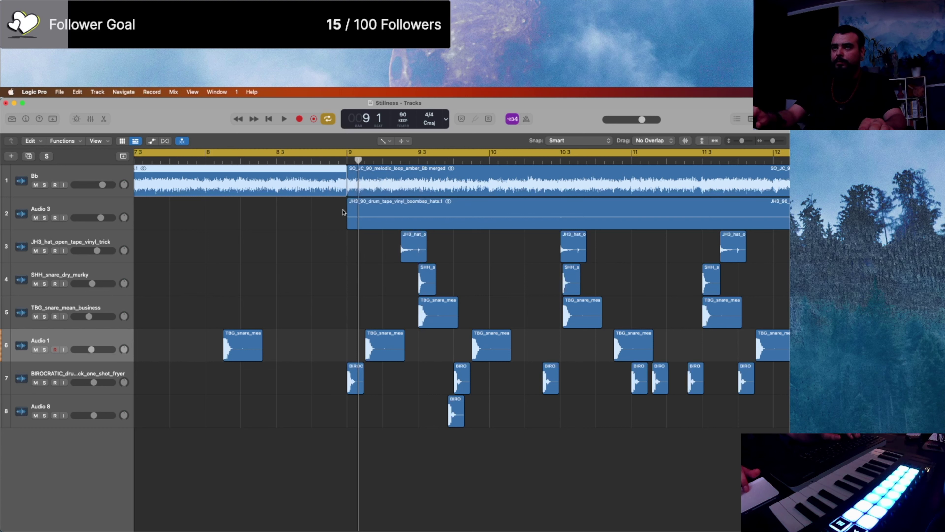
Step: Switch back to the Pointer Tool and play back the unfaded transition into bar 9
left_click(386, 141)
left_click(396, 152)
key("space")
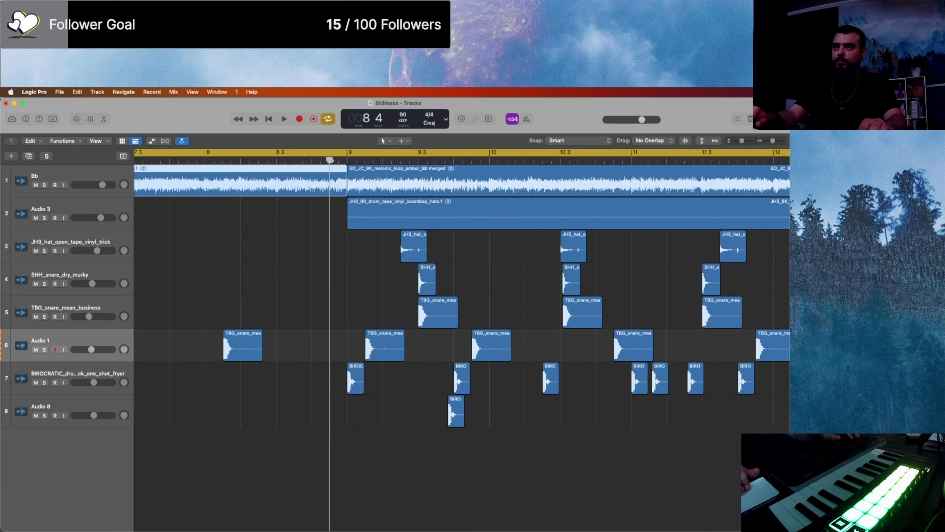
left_click(317, 213)
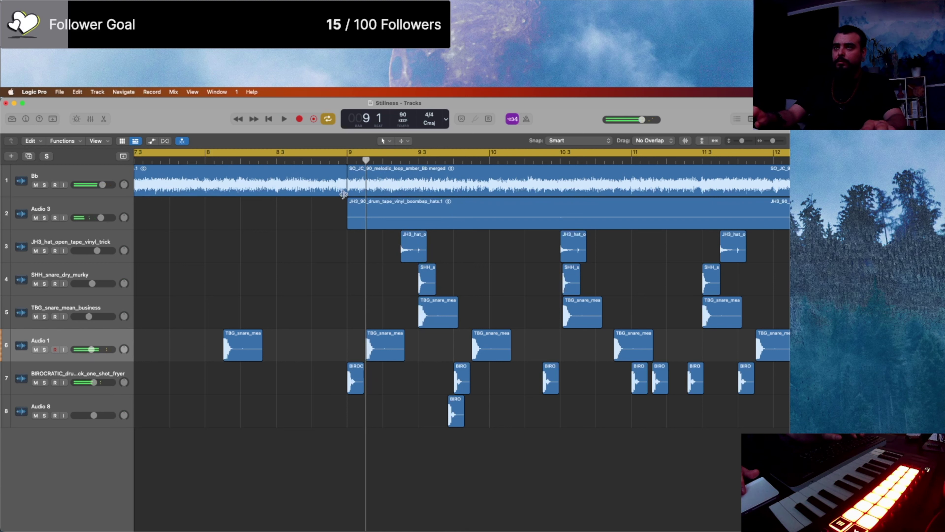
Step: Trim the end of the Bb intro region to just before bar 9, leaving a short gap, and play back the transition
left_click_drag(343, 194, 338, 194)
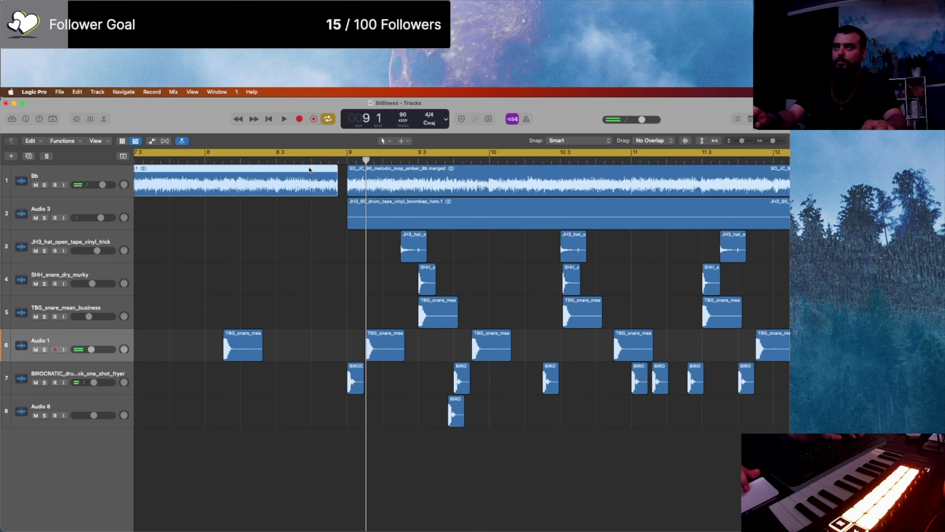
left_click(306, 160)
key("space")
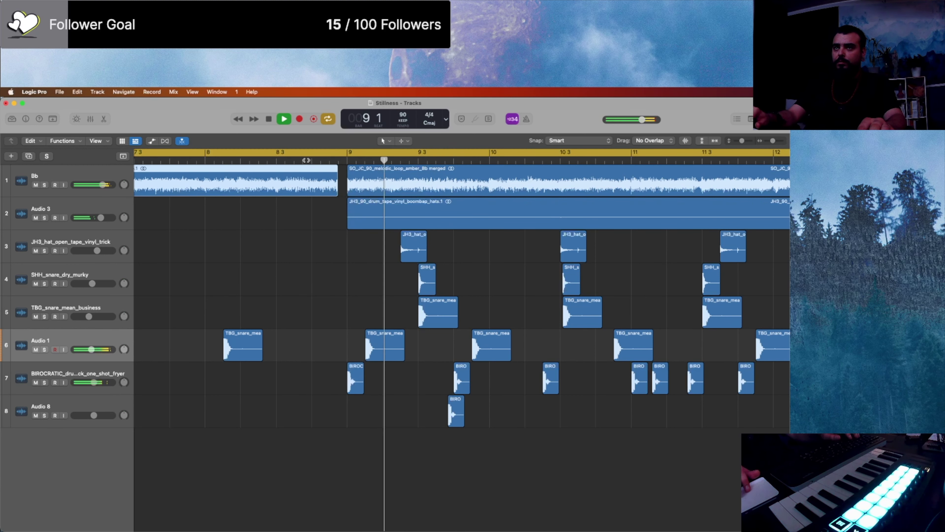
left_click(306, 160)
key("space")
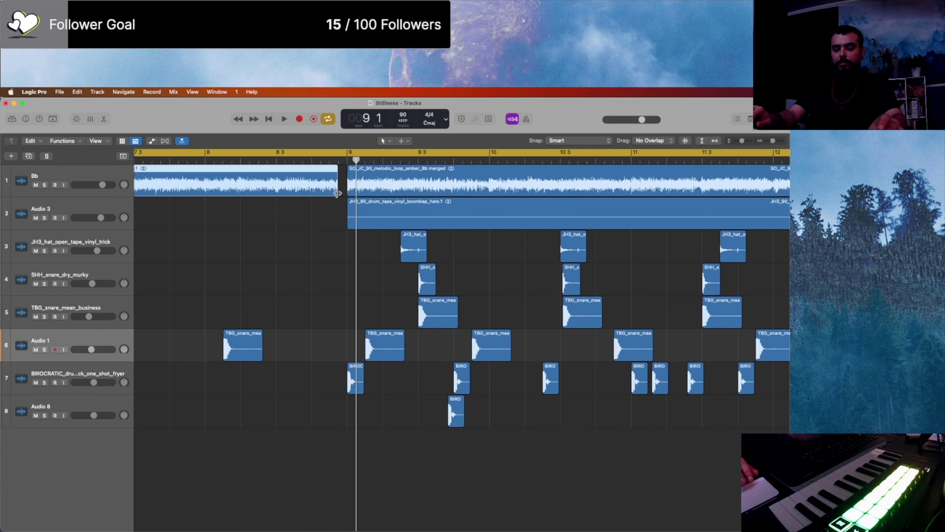
Step: Add a Channel EQ to the Bb track with boosts of 1.4 dB at 248 Hz and 1.7 dB at 985 Hz, and close the mixer
scroll(338, 193, "down", 5)
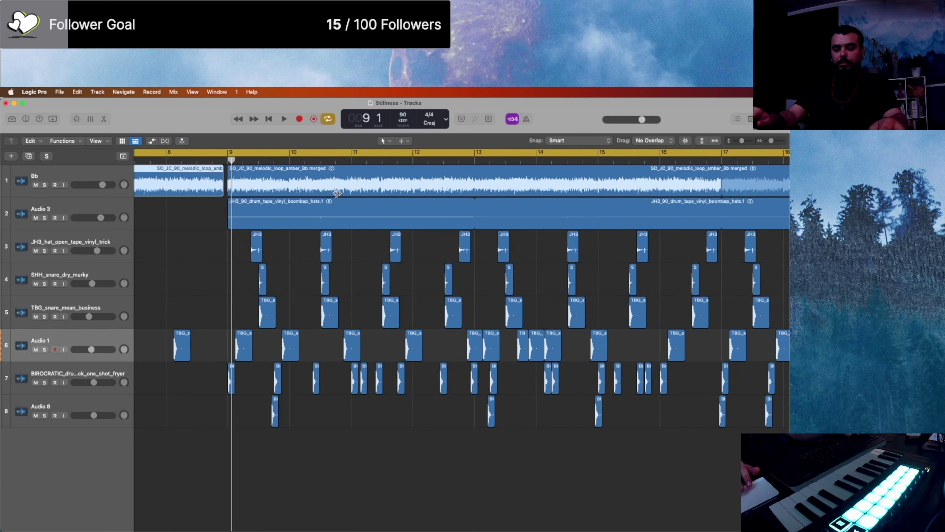
key("ctrl+Up")
left_click(146, 239)
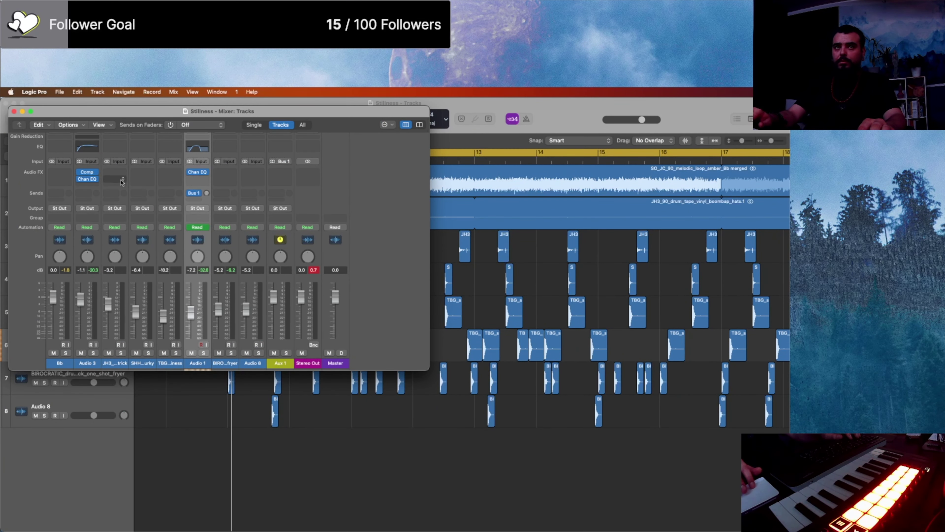
left_click(63, 363)
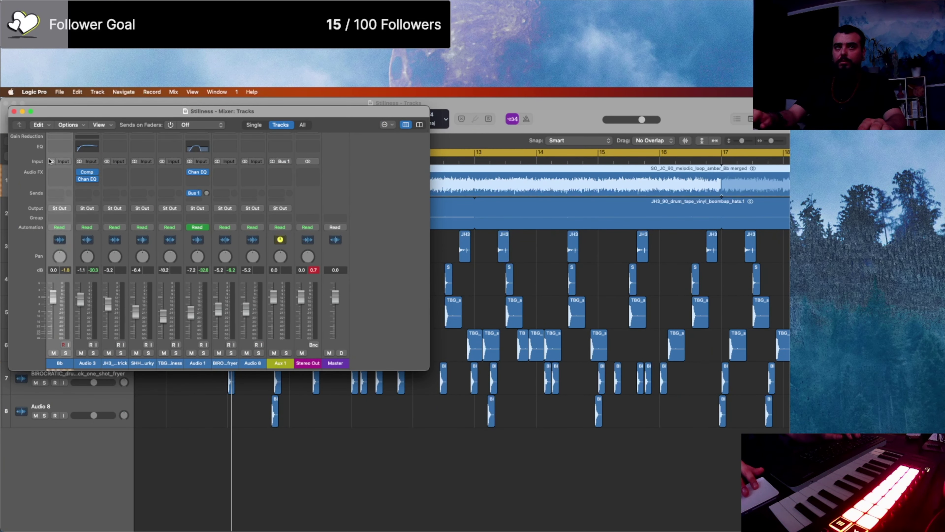
left_click(56, 152)
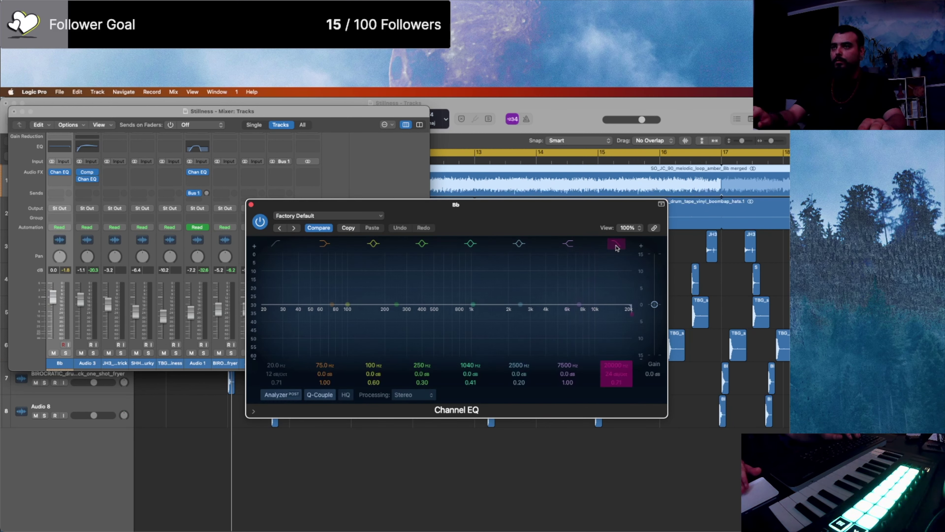
left_click_drag(436, 305, 405, 291)
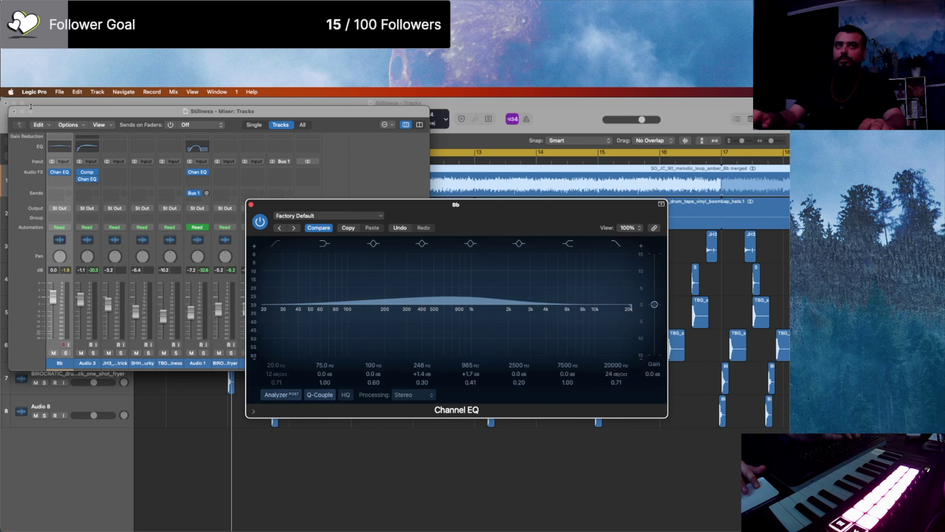
left_click(250, 204)
key("super+w")
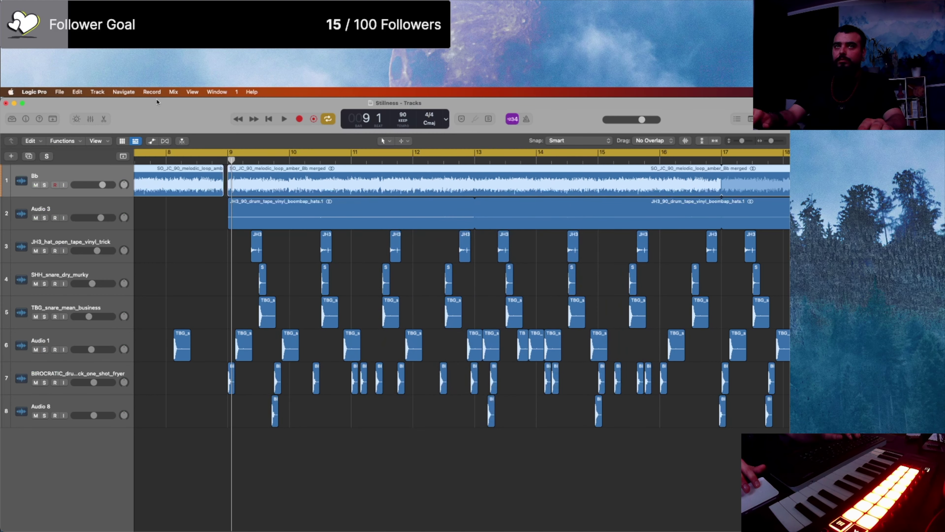
Step: Display track automation and set the Bb track's automation parameter to the Channel EQ's High Cut Frequency
key("Return")
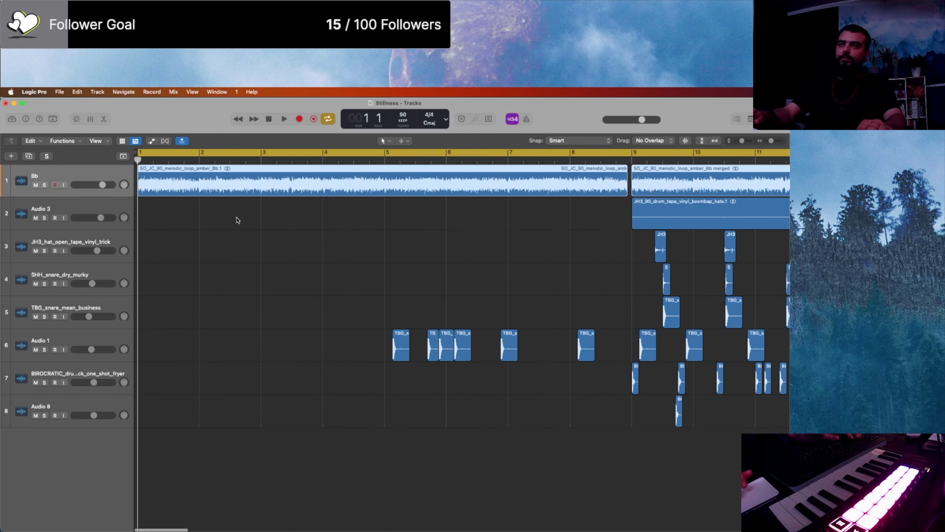
scroll(237, 220, "down", 2)
left_click(237, 220)
key("a")
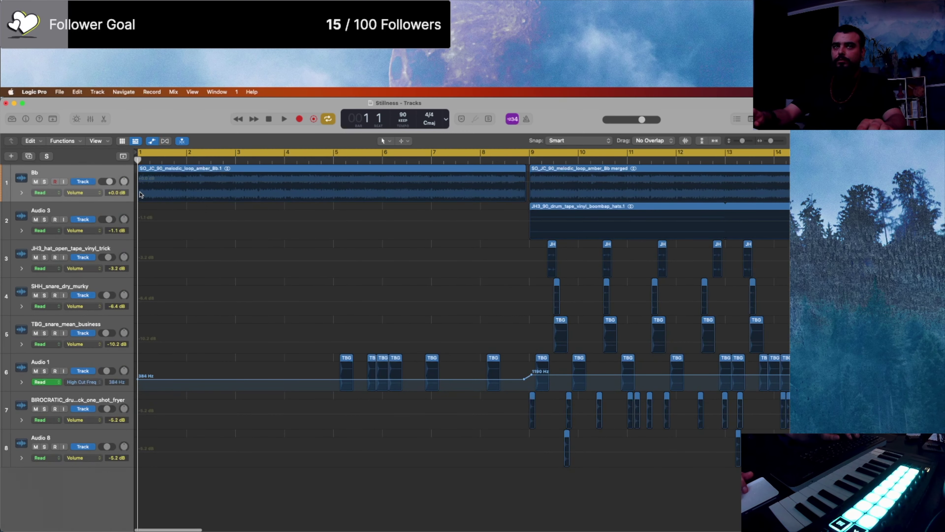
left_click(87, 193)
mouse_move(134, 254)
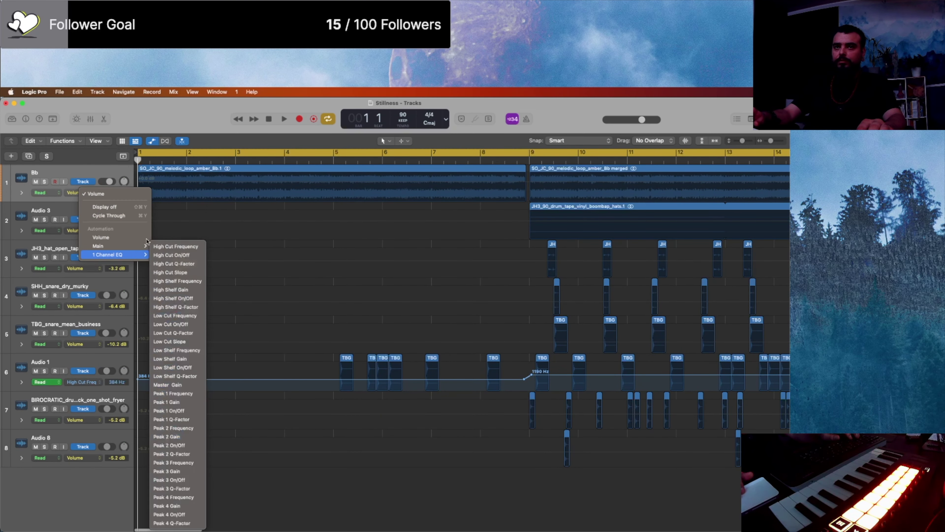
left_click(167, 245)
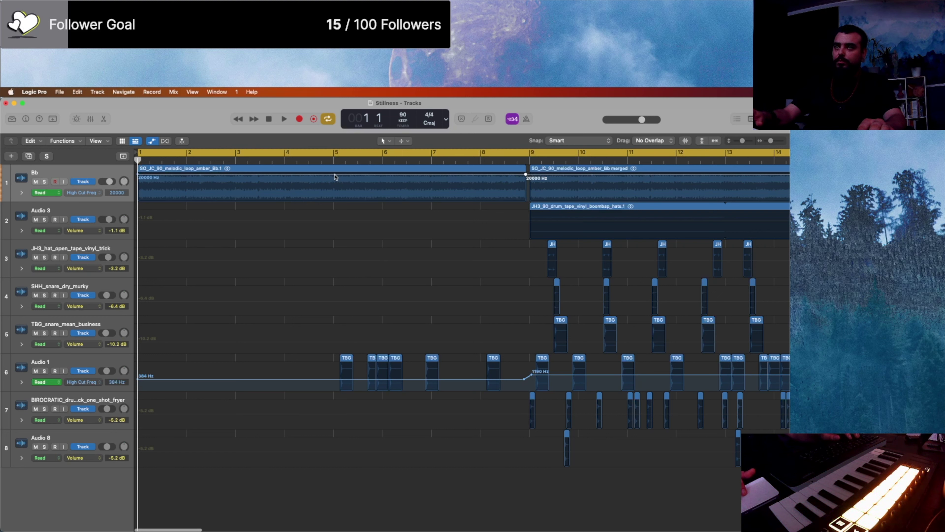
Step: Automate the Bb high cut to rise from 620 Hz at bar 1 to 20000 Hz at bar 5, play it back and hide automation
mouse_move(137, 176)
left_mouse_down()
mouse_move(136, 197)
mouse_move(137, 188)
left_mouse_up()
key("space")
key("Return")
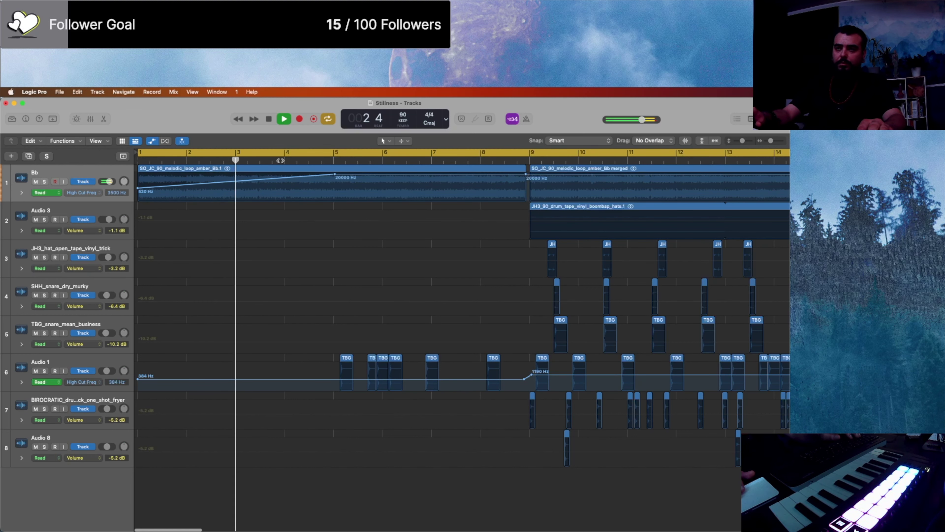
key("a")
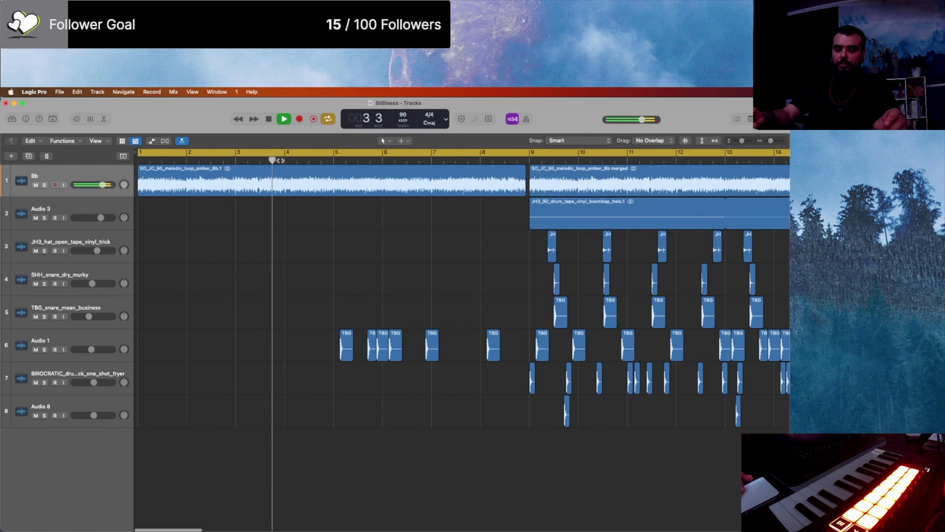
Step: Listen to the arrangement from the filtered intro through the bar 9 drop and review the Bb high cut automation
key("super+Left")
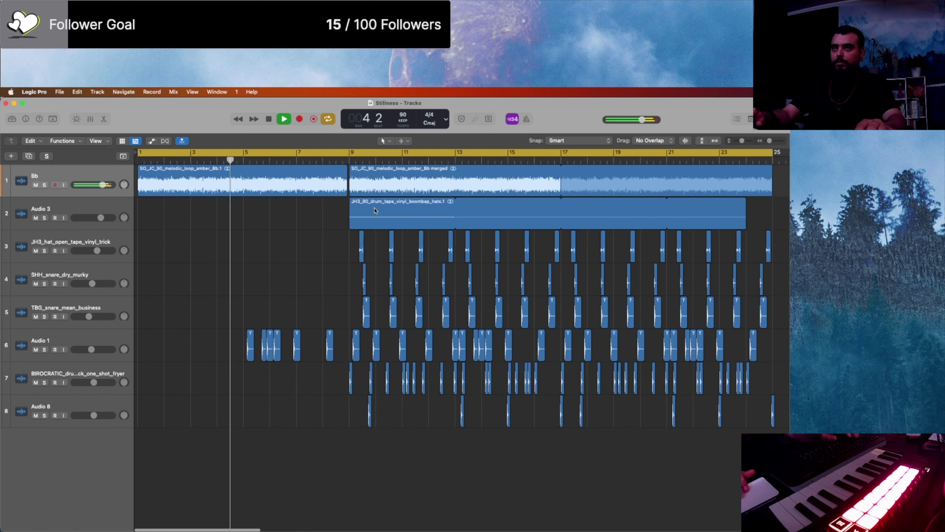
key("ctrl+Up")
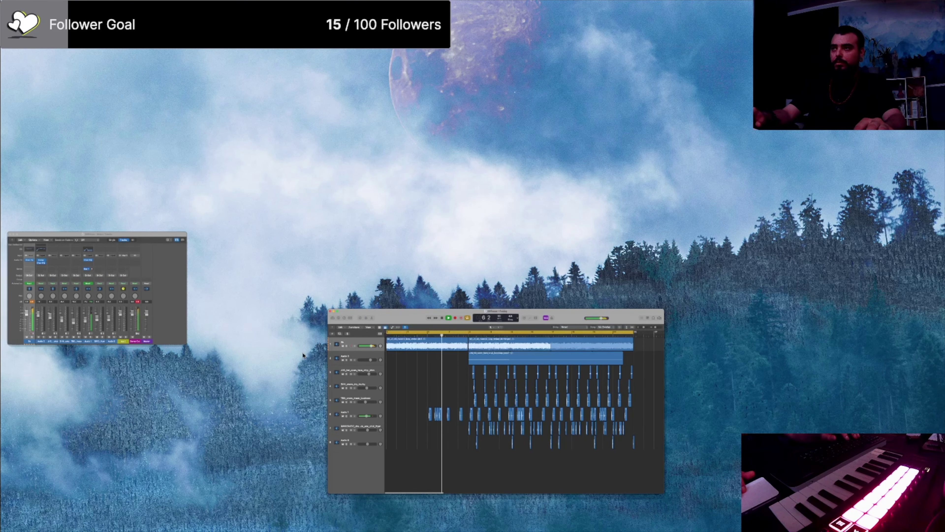
key("ctrl+Up")
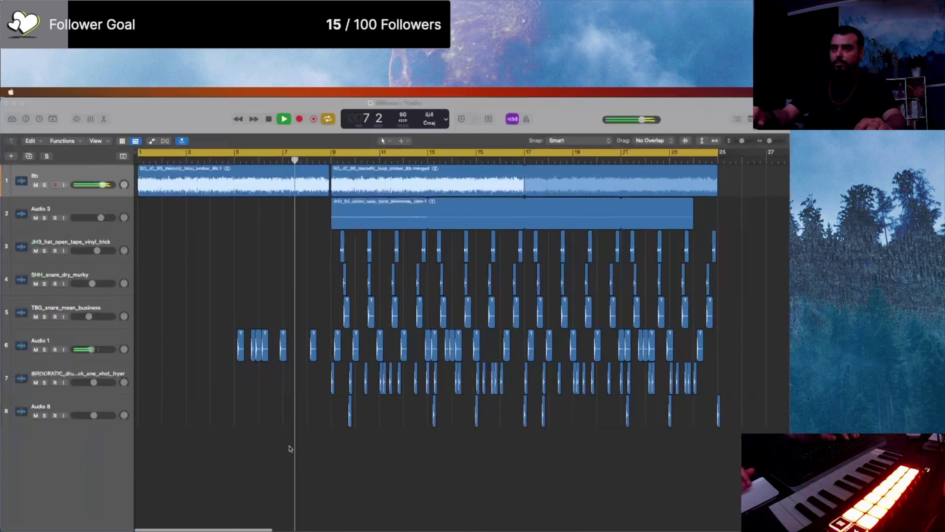
key("ctrl+Up")
left_click(416, 353)
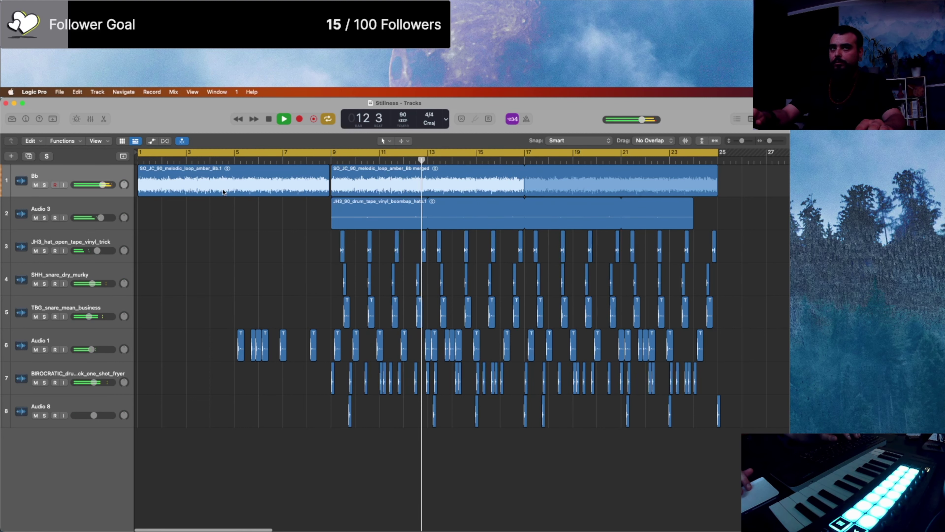
key("a")
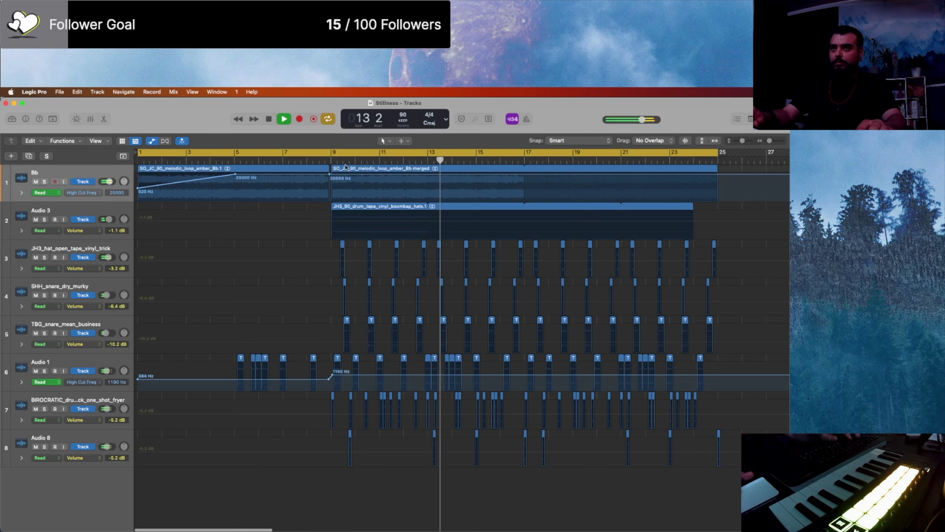
key("a")
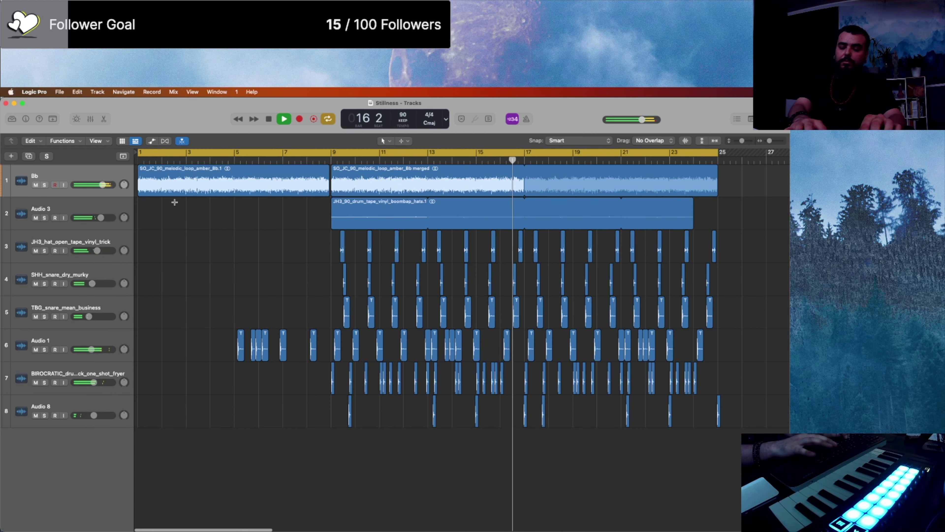
Step: Create a software instrument track below Bb and load the Upright Studio Bass sound on it
key("super+alt+n")
key("super+alt+s")
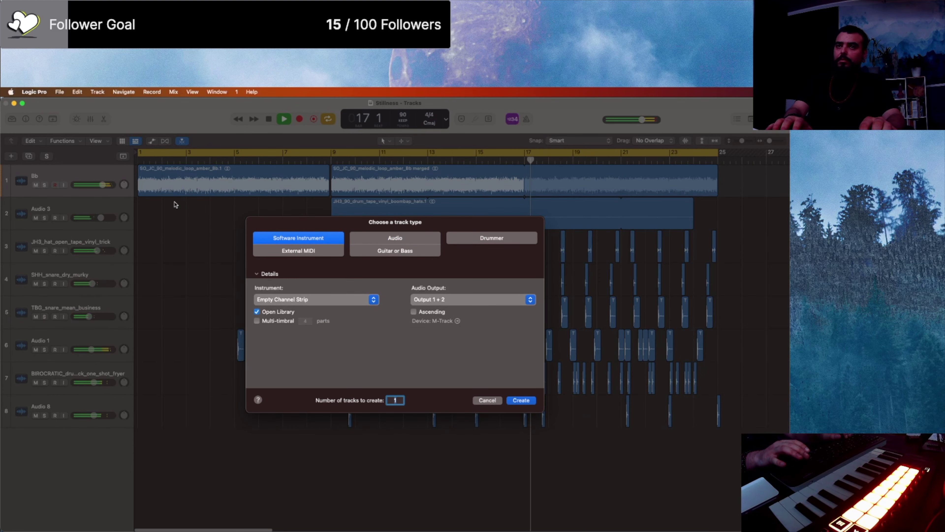
key("Return")
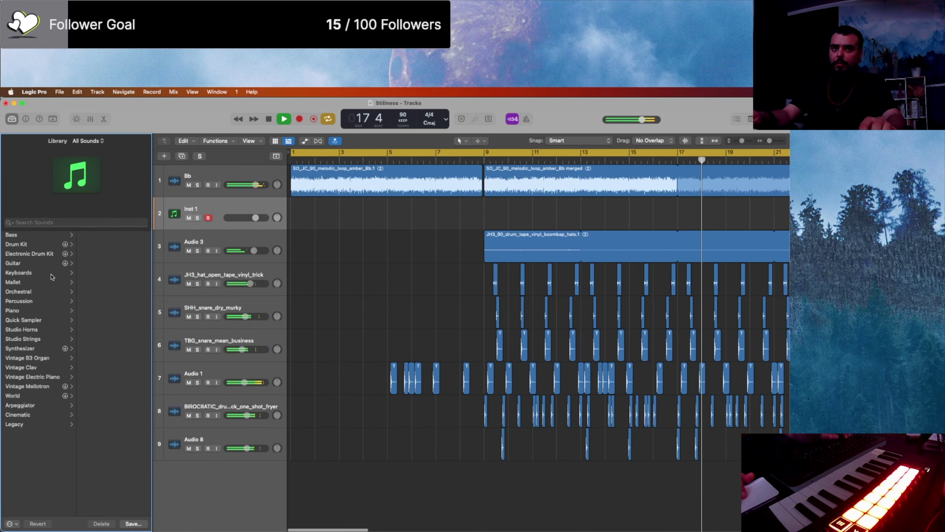
left_click(40, 234)
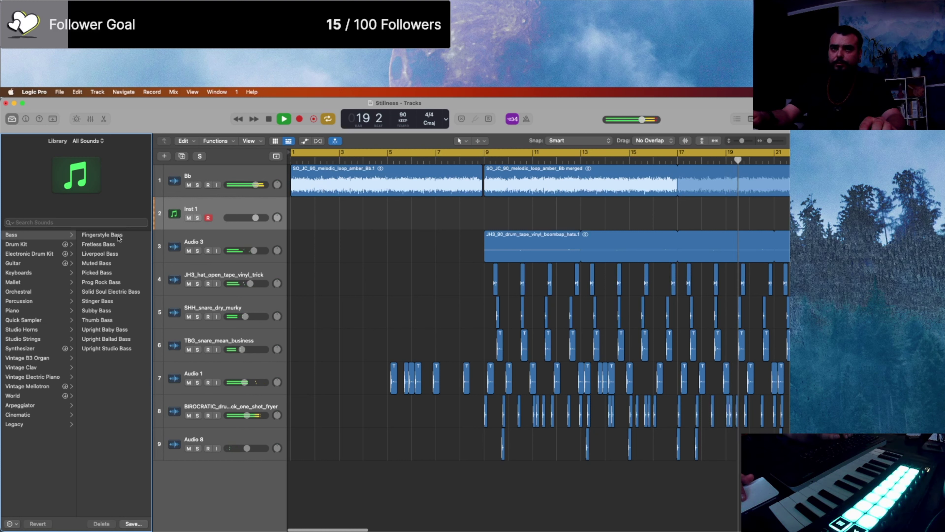
left_click(121, 348)
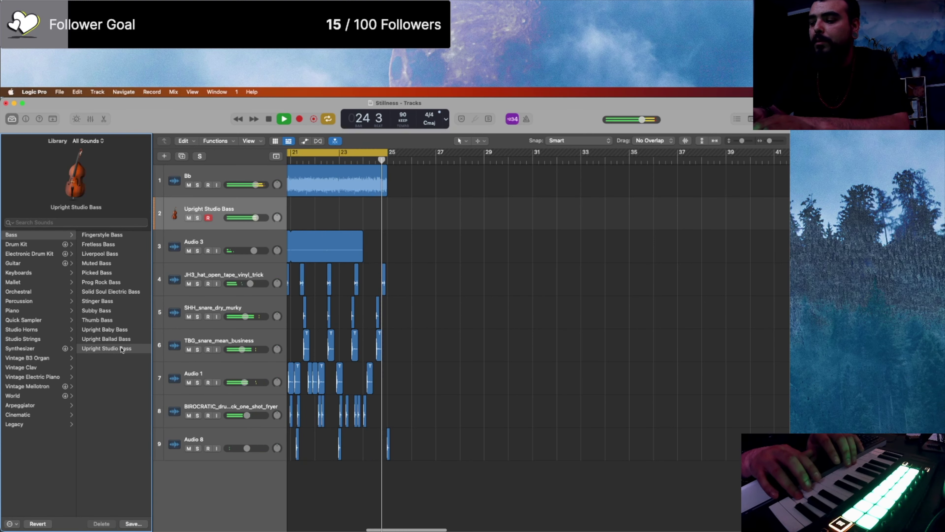
Step: Solo the Bb and Upright Studio Bass tracks and play back the intro with only the melody and bass
key("space")
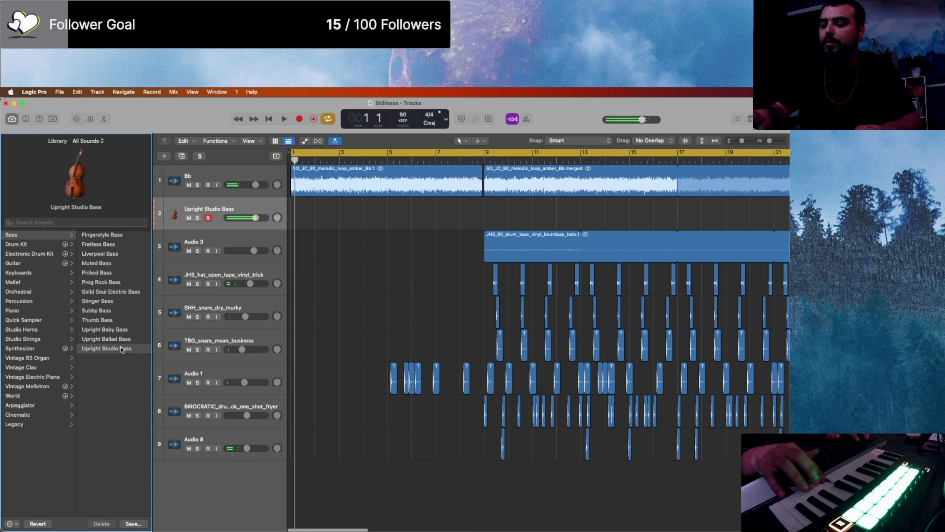
key("space")
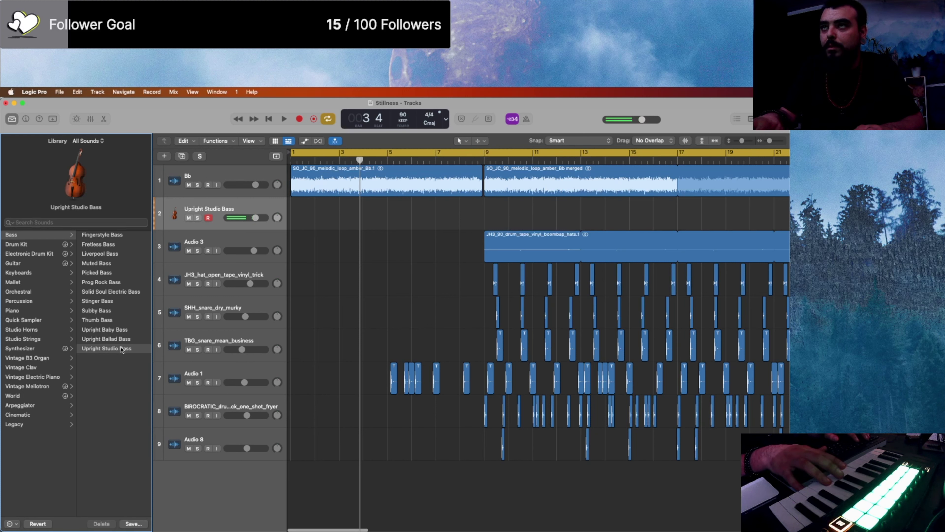
left_click(198, 185)
key("space")
key("space")
key("space")
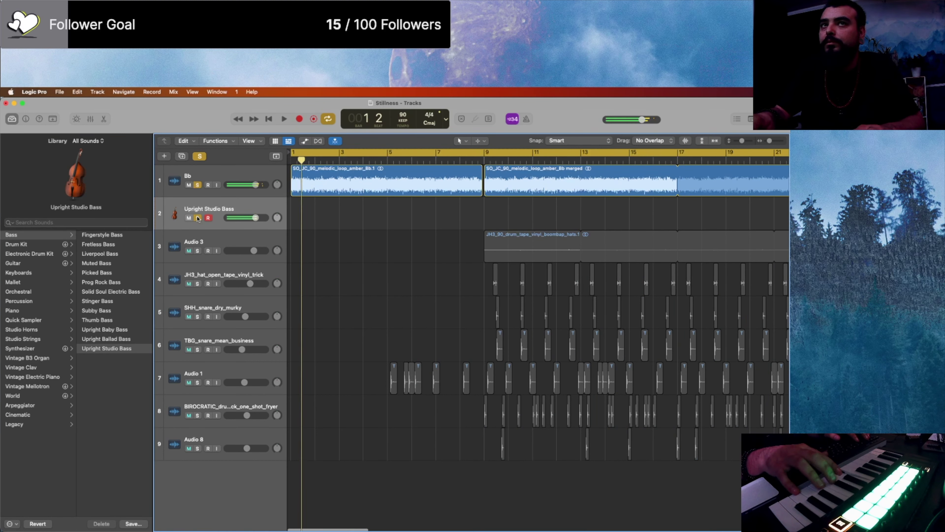
Step: Set the cycle range to bars 9 to 17, start looped playback and lower the Bb track's volume
left_click(493, 153)
left_click(488, 154)
left_click_drag(488, 153, 677, 162)
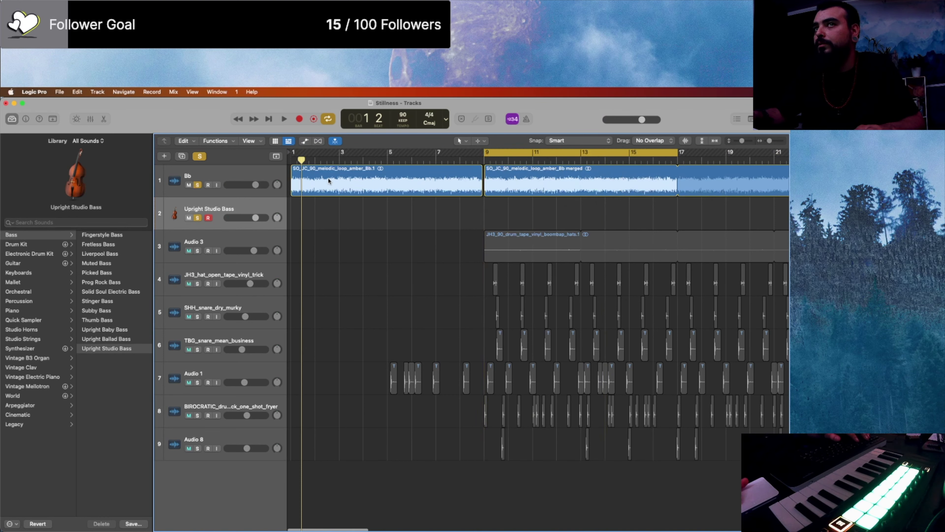
key("space")
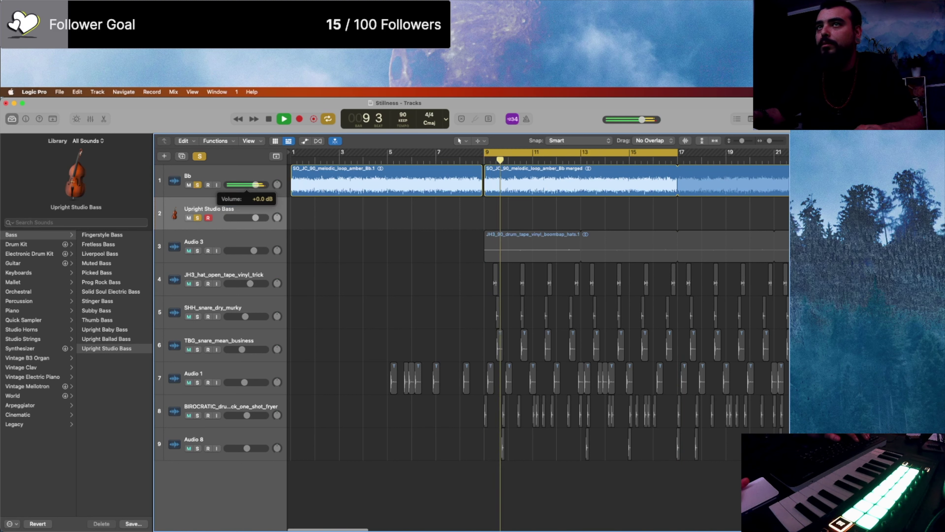
left_click_drag(255, 185, 242, 185)
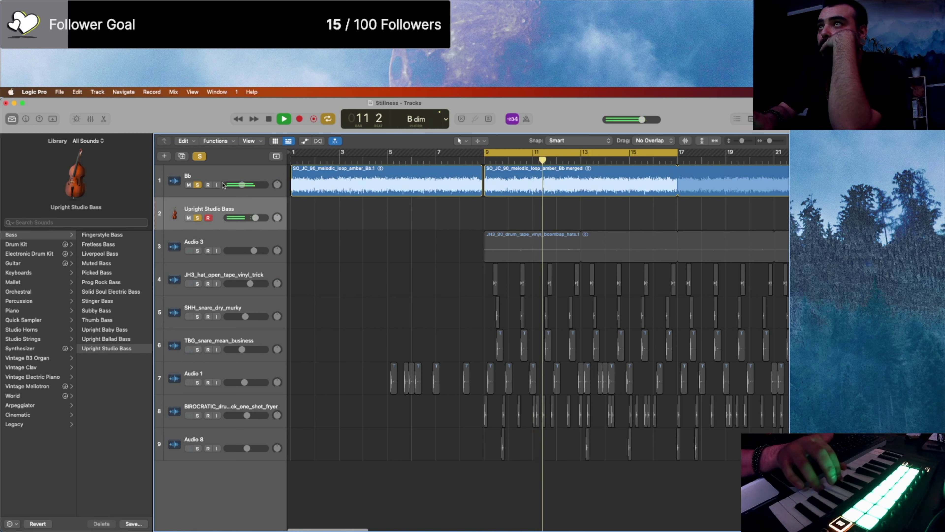
Step: Reselect the Upright Studio Bass track and try out bass notes alone and over the looped Bb melody
left_click(221, 185)
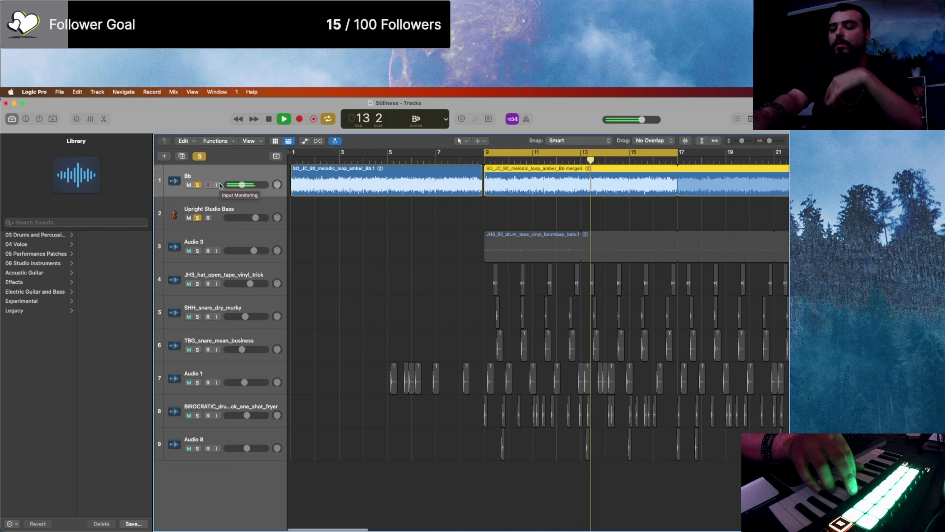
key("space")
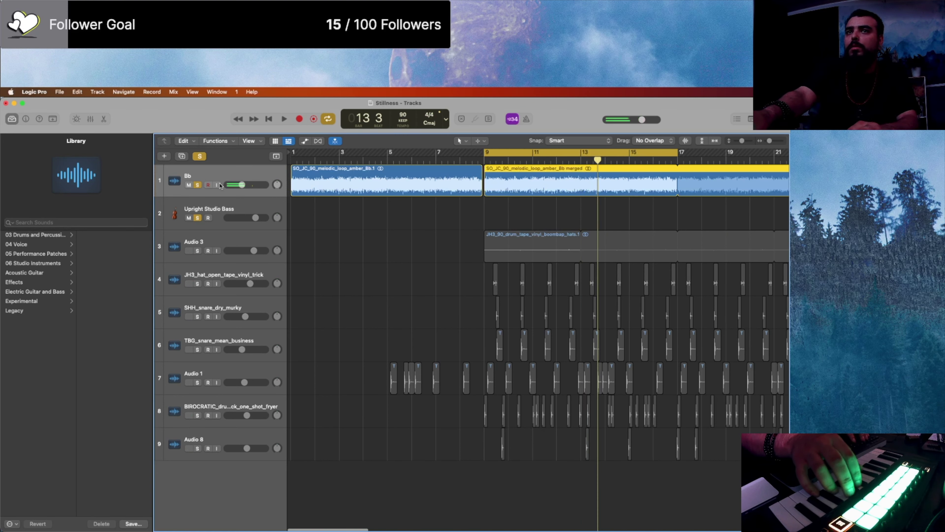
key("Down")
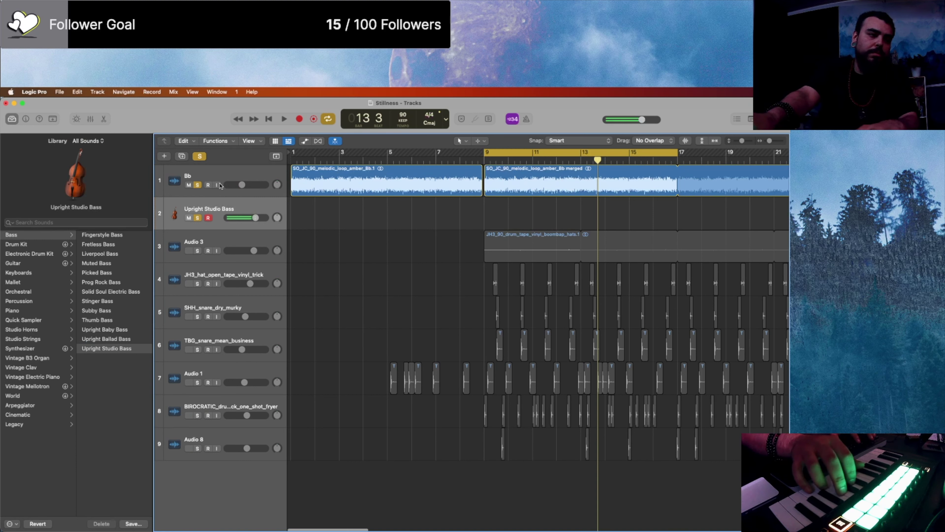
key("space")
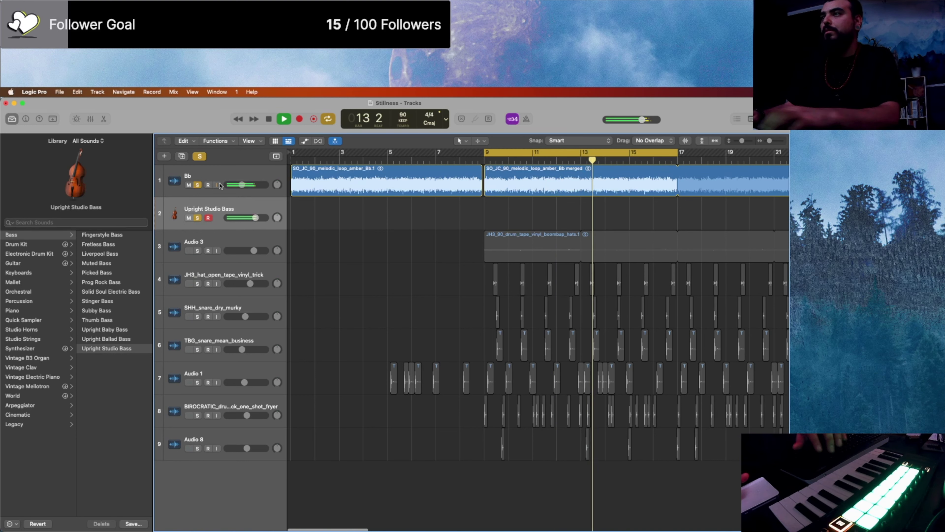
key("space")
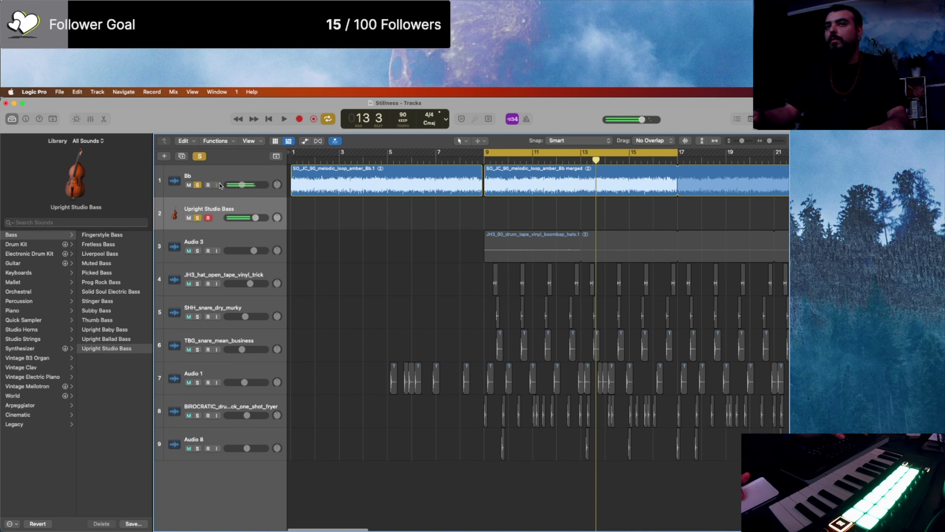
Step: Turn off solo and cycle mode and play back the full arrangement with drums from bar 13
left_click(199, 158)
key("ctrl+Up")
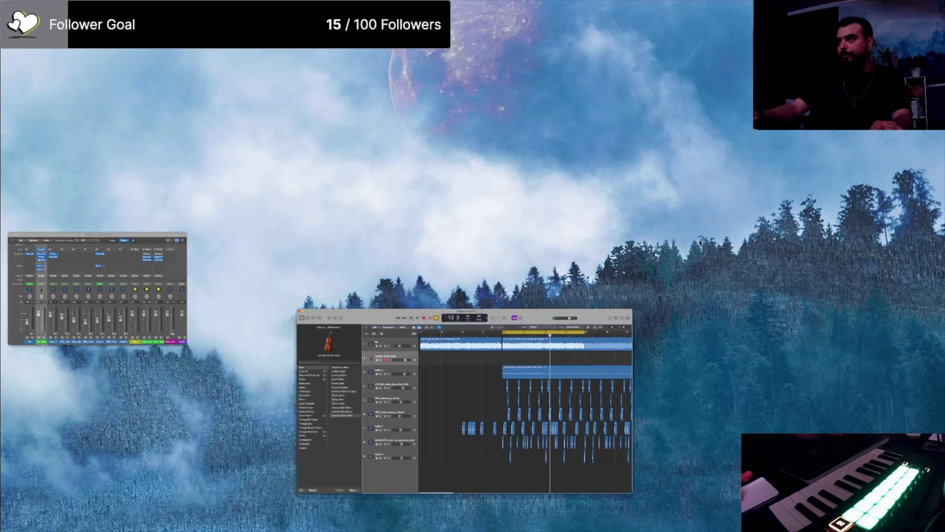
left_click(517, 363)
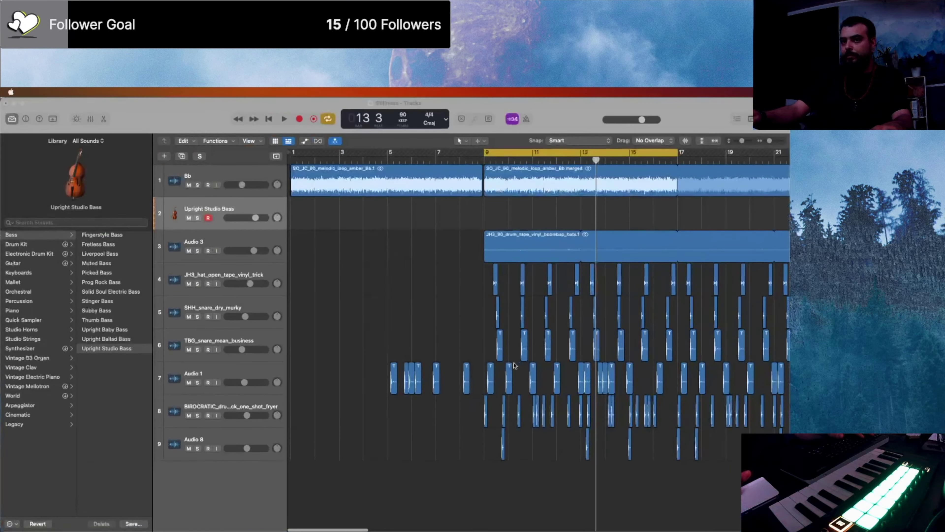
key("ctrl+Up")
left_click(437, 365)
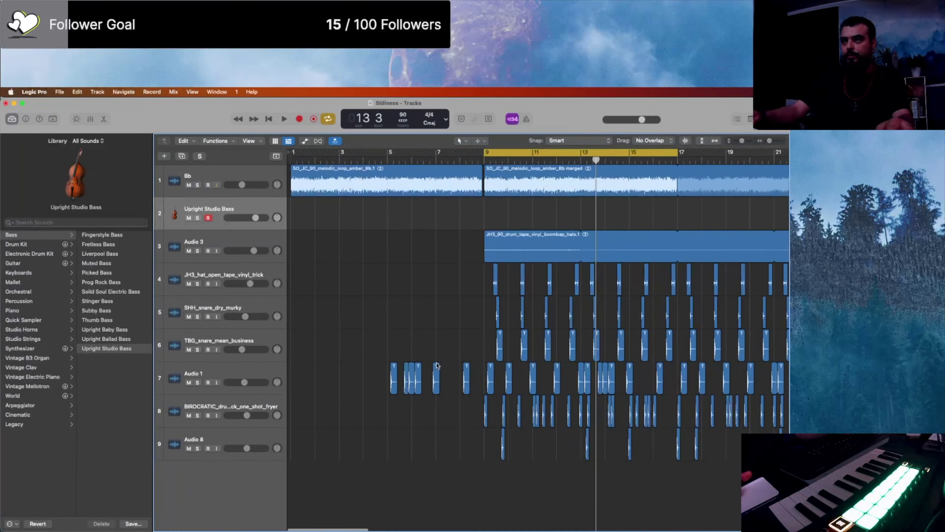
left_click(573, 153)
key("super+Left")
key("super+Left")
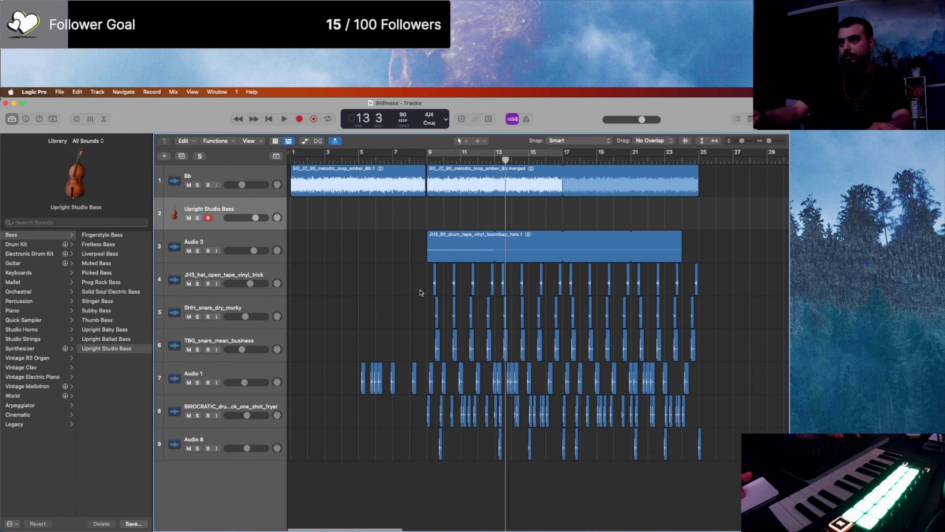
key("space")
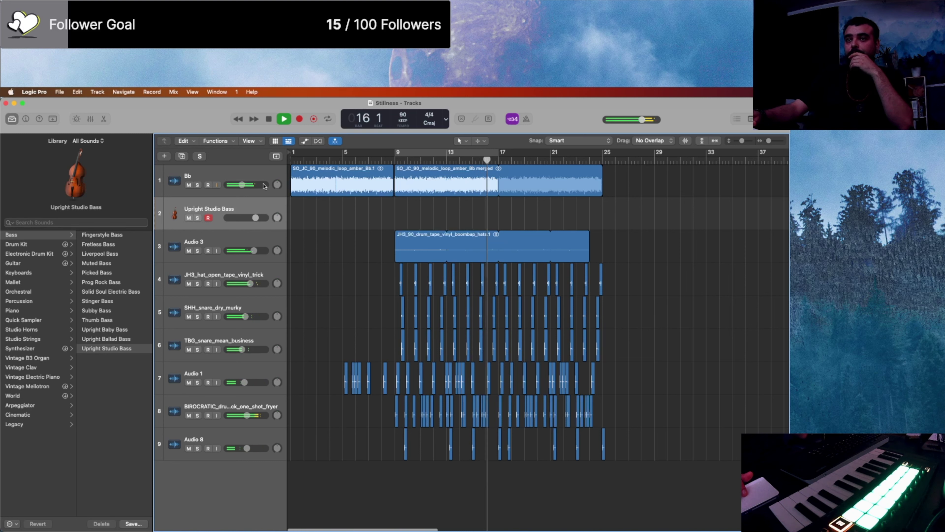
Step: Raise the Bb track's volume slightly and lower the BIROCRATIC one-shot fryer track's volume to -9.2 dB
left_click_drag(242, 184, 247, 185)
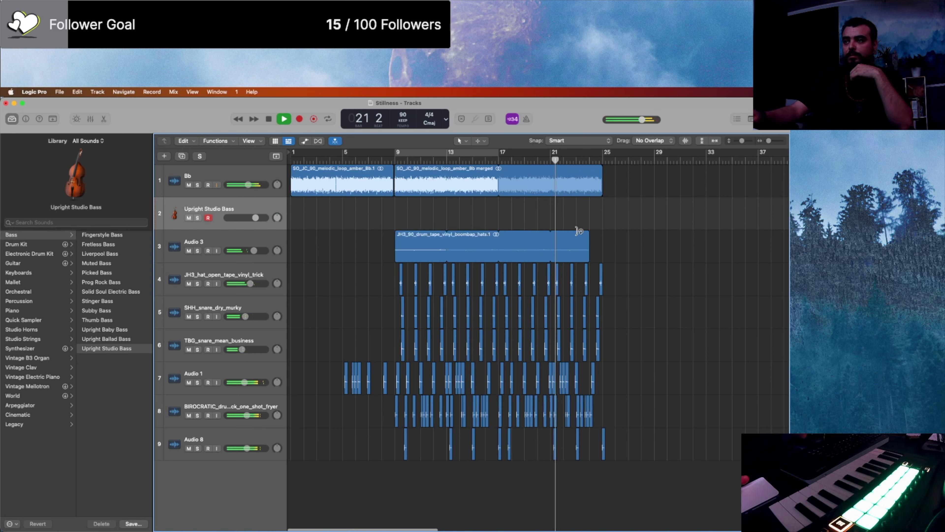
left_click_drag(247, 415, 247, 415)
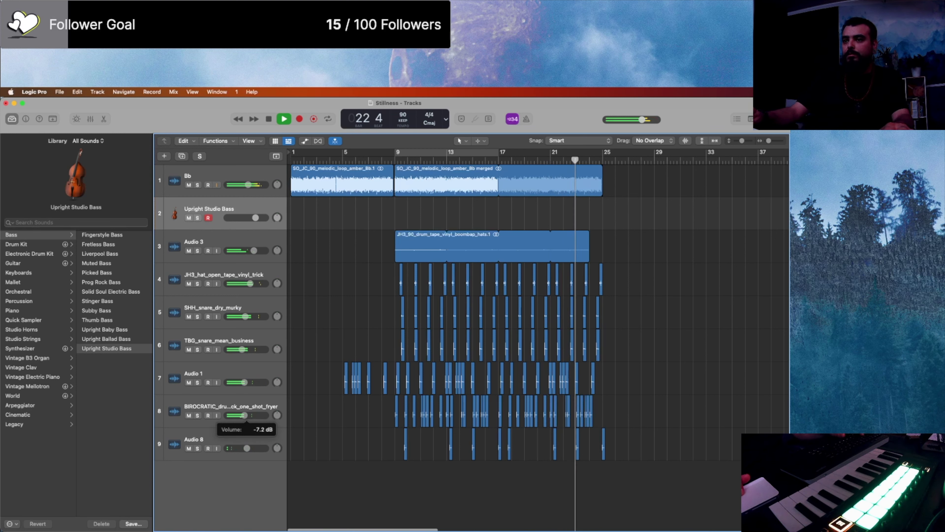
left_click_drag(245, 416, 244, 416)
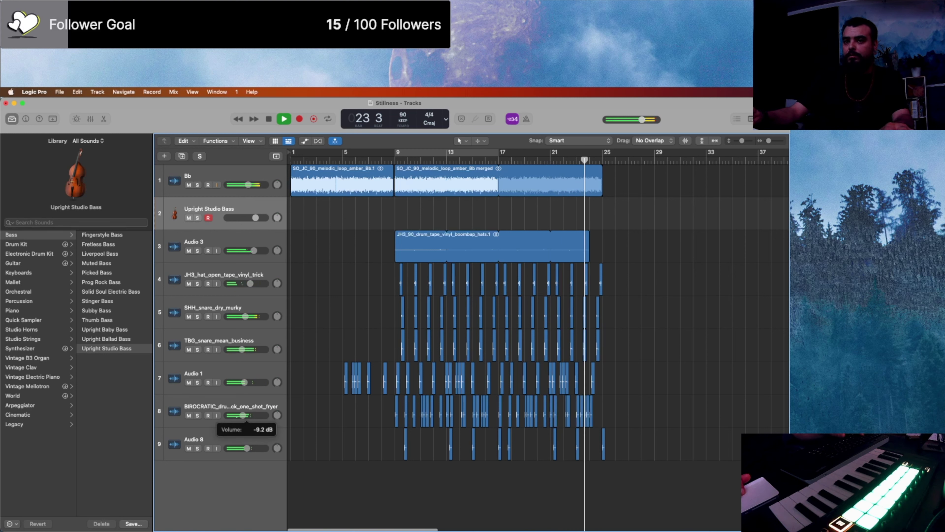
Step: Lower the BIROCRATIC one-shot fryer and Audio 1 track volumes slightly and replay from about bar 22
left_click_drag(250, 415, 247, 415)
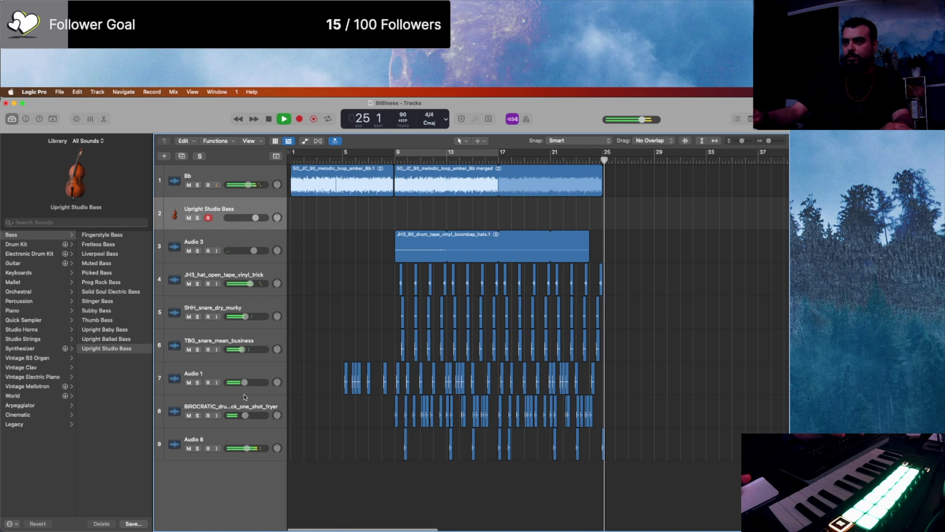
left_click_drag(245, 382, 245, 382)
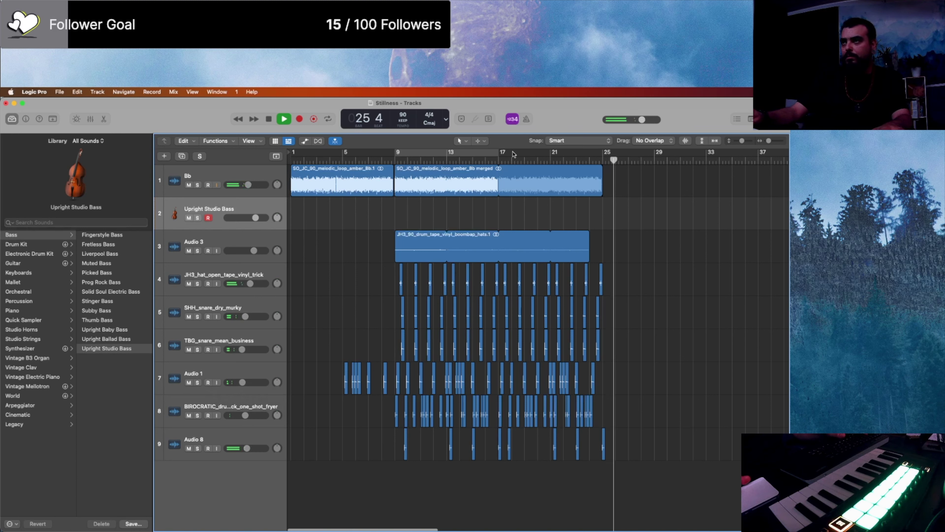
left_click(564, 162)
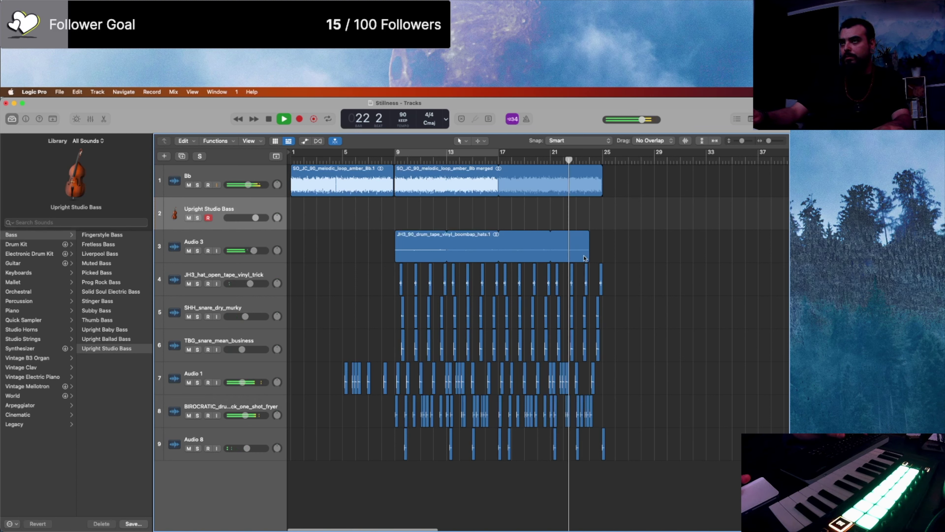
Step: Extend the Bb loop to bar 26 and duplicate the merged Bb region and the drum regions from bar 9 onward at bar 26
mouse_move(601, 180)
left_mouse_down()
mouse_move(660, 180)
mouse_move(614, 179)
left_mouse_up()
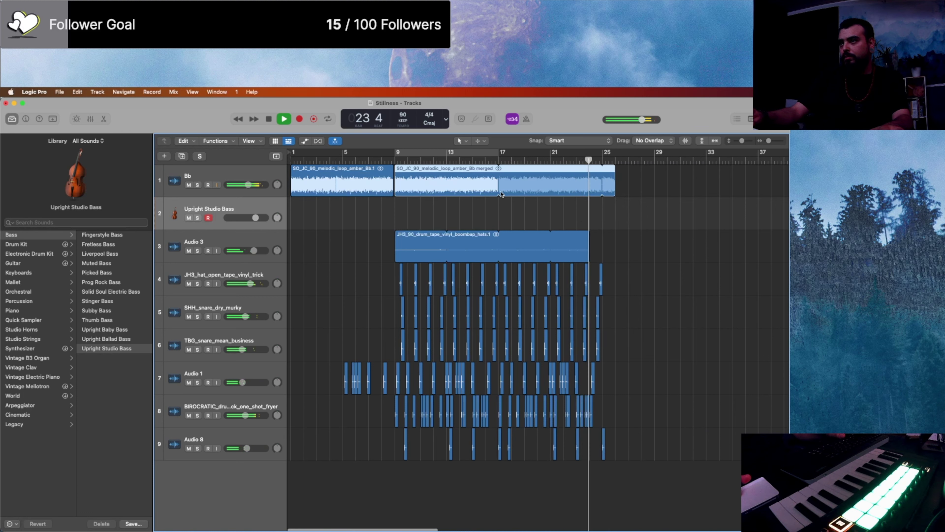
left_click_drag(439, 184, 659, 178)
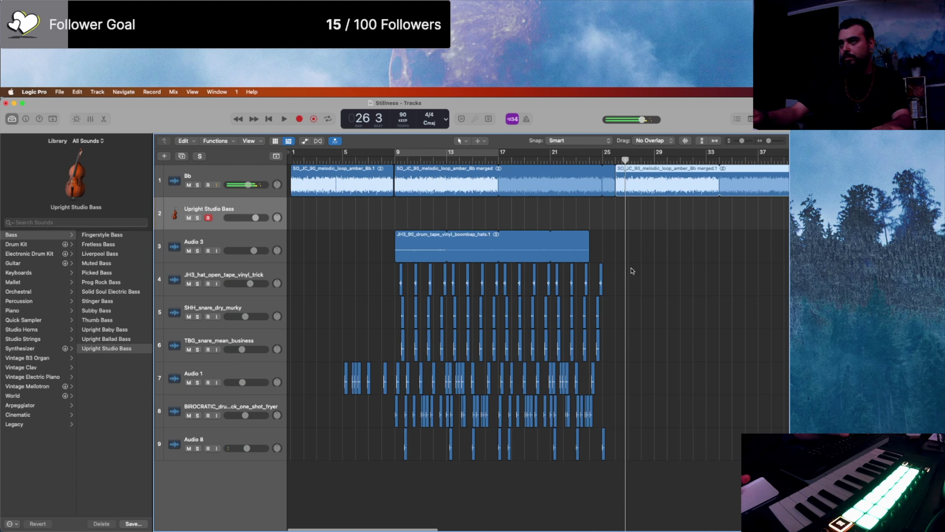
left_click_drag(624, 251, 399, 455)
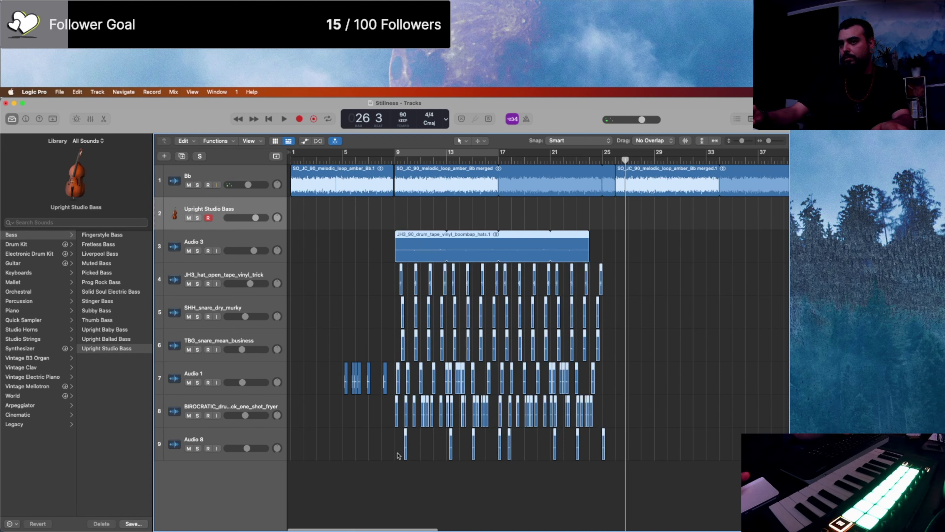
left_click_drag(396, 409, 617, 408)
key("space")
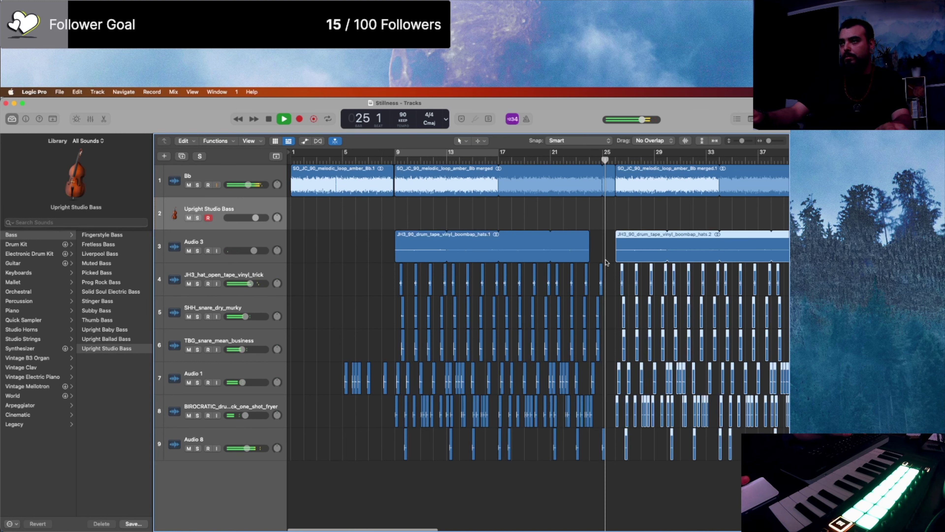
Step: Delete the last Audio 8 hit of the first section, at bar 25
scroll(603, 285, "up", 3)
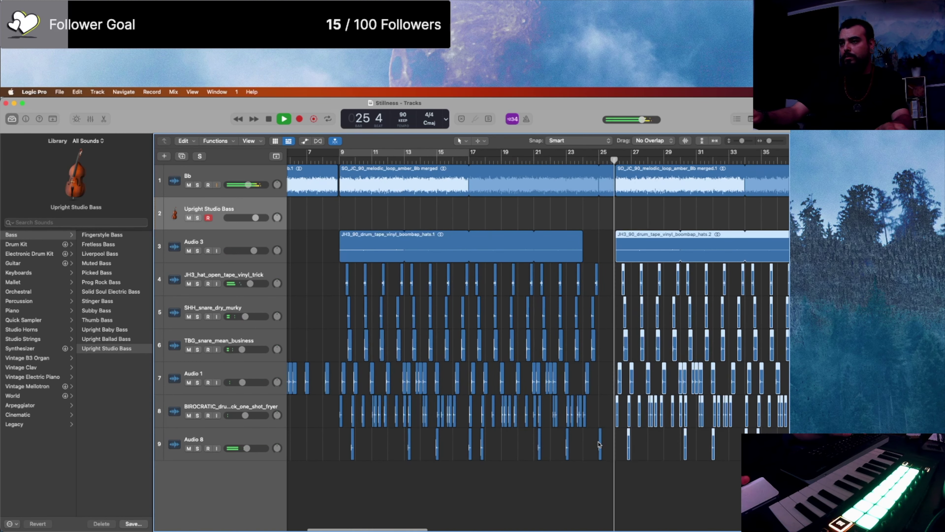
left_click(598, 444)
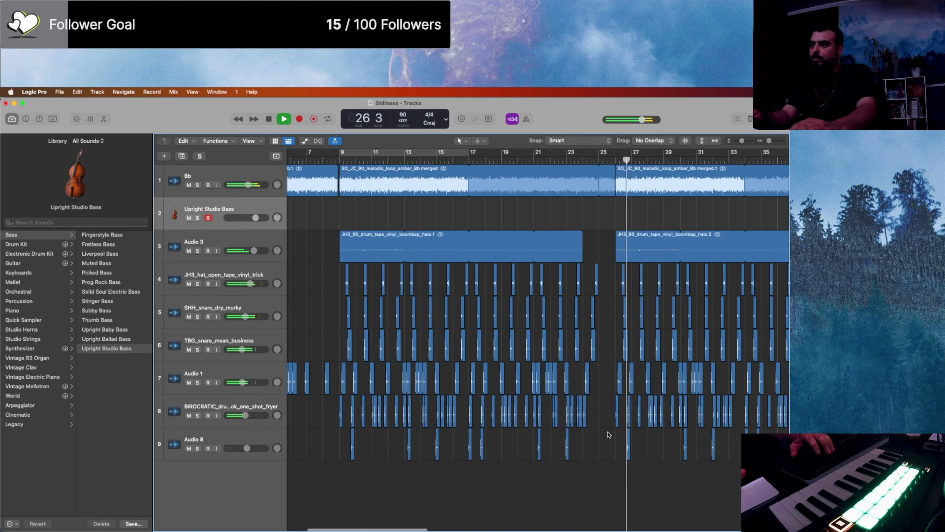
Step: Try removing the copied vinyl boombap hats region at bar 26 on Audio 3 and undo the deletion
left_click(647, 253)
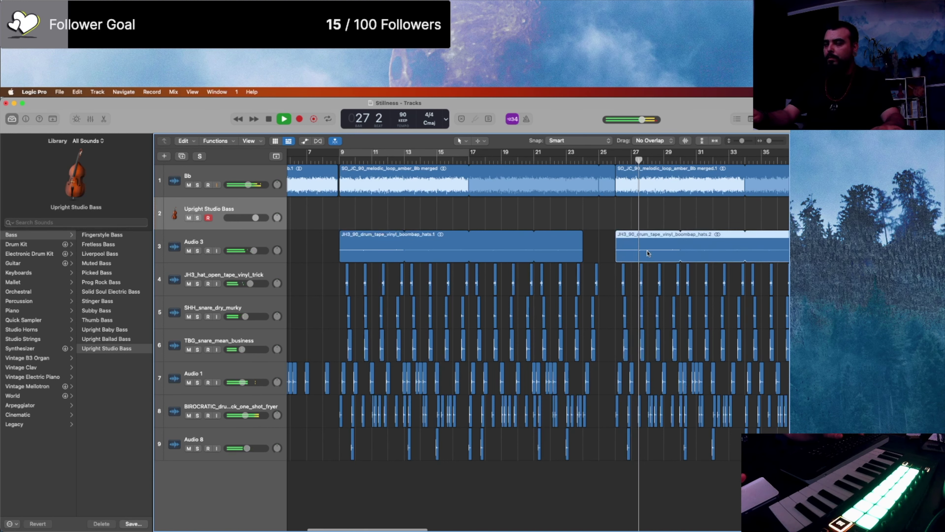
key("Delete")
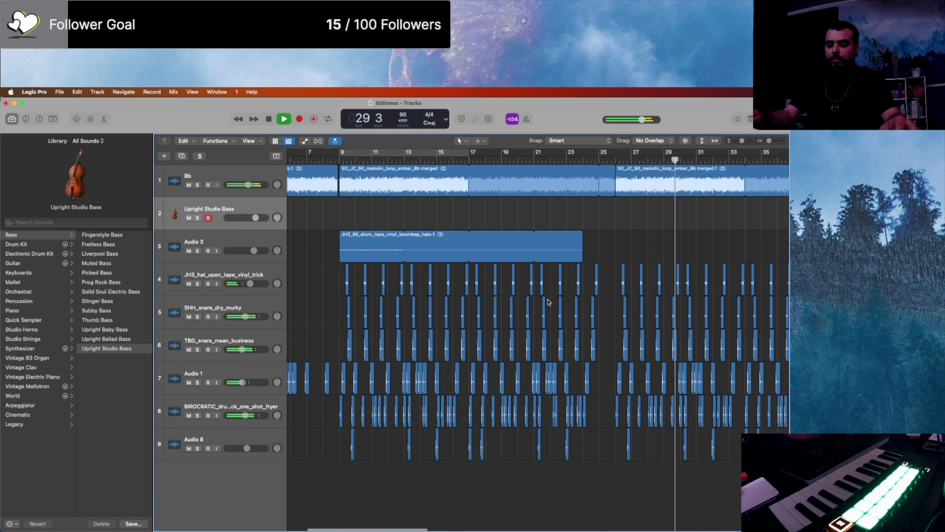
key("super+z")
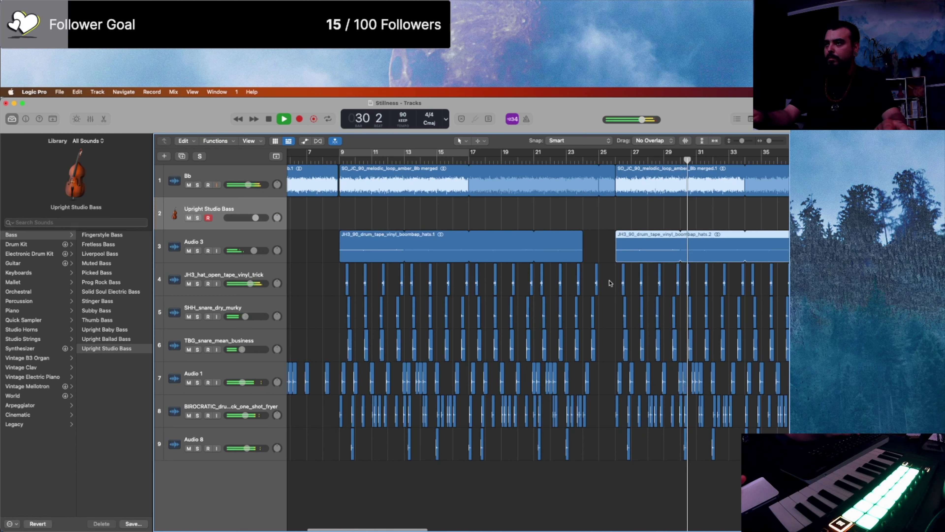
Step: Delete the open-hat hits in bars 23 and 24 and all copied open-hat hits from bar 26 onward
left_click_drag(610, 284, 577, 281)
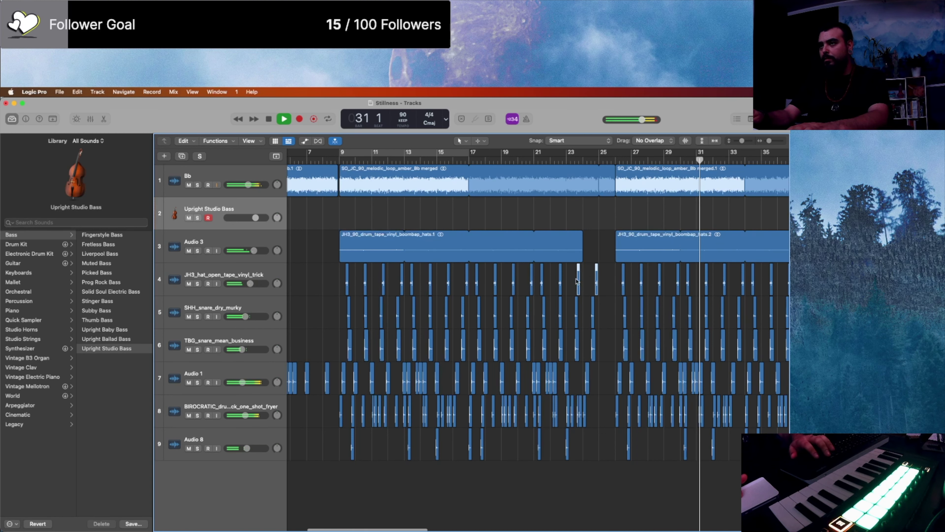
key("Delete")
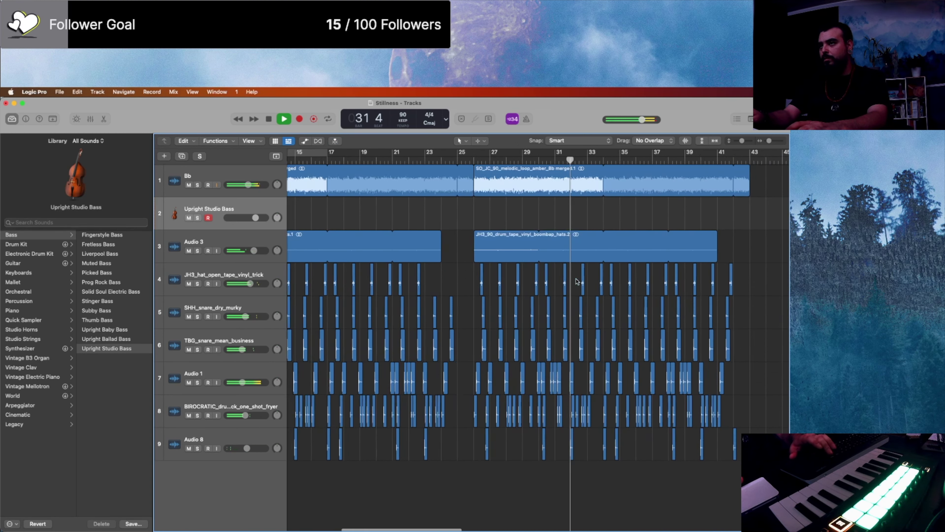
scroll(576, 282, "right", 2)
left_click_drag(753, 273, 430, 281)
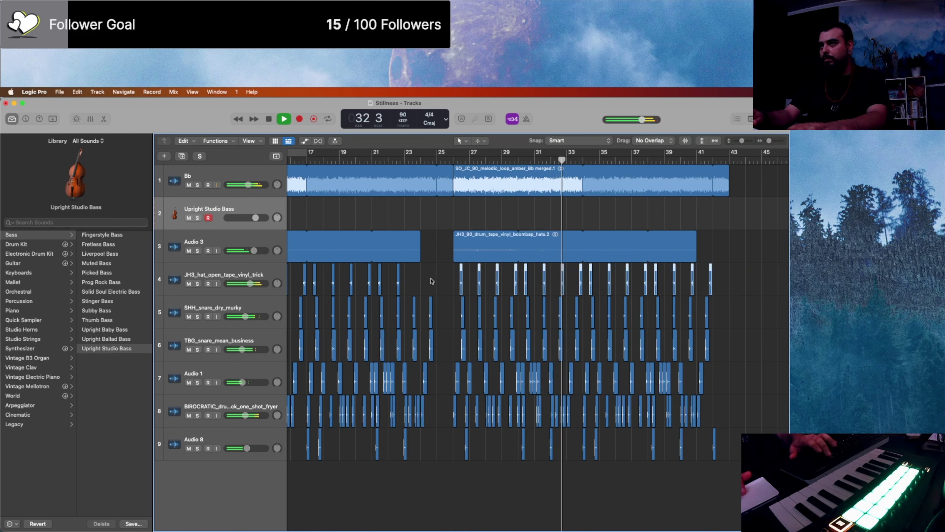
key("Delete")
Step: Extend the second hats loop on Audio 3 to bar 42 and shorten the second Bb loop to end at bar 42
left_click(700, 235)
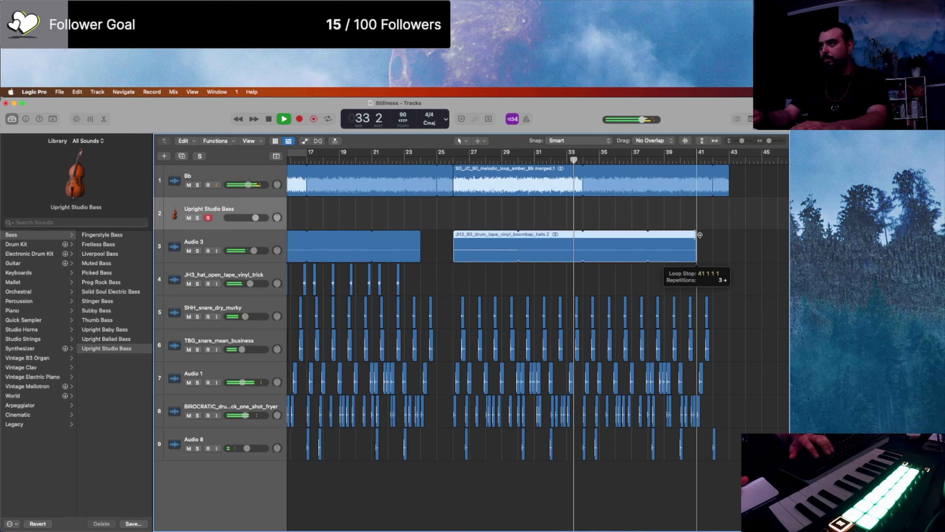
mouse_move(699, 234)
left_mouse_down()
mouse_move(726, 235)
mouse_move(713, 235)
left_mouse_up()
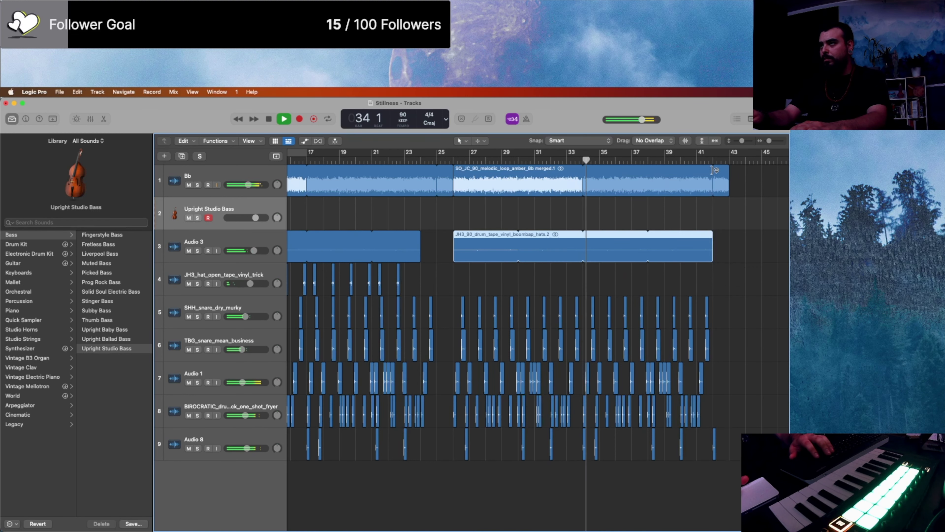
left_click_drag(714, 170, 698, 170)
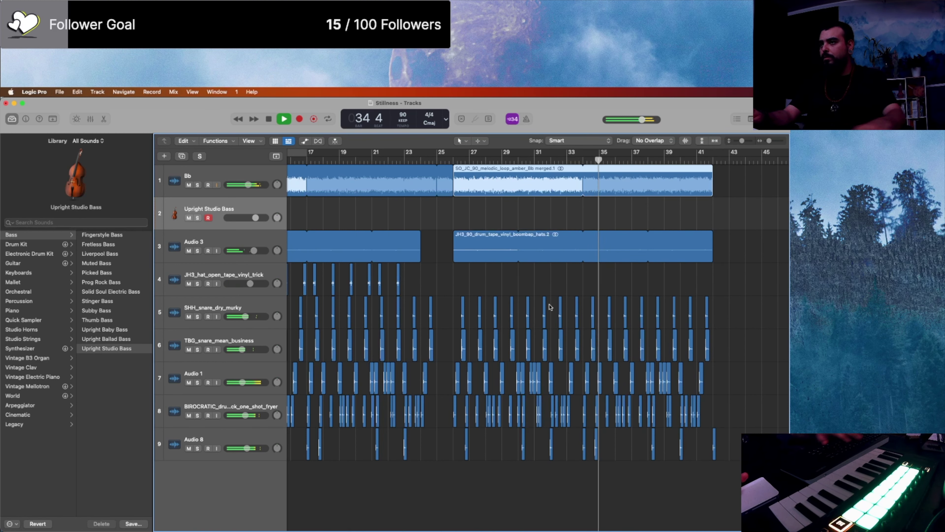
Step: Delete the Audio 1 hits from bar 10 to bar 24, keeping the one at bar 9
scroll(575, 413, "up", 5)
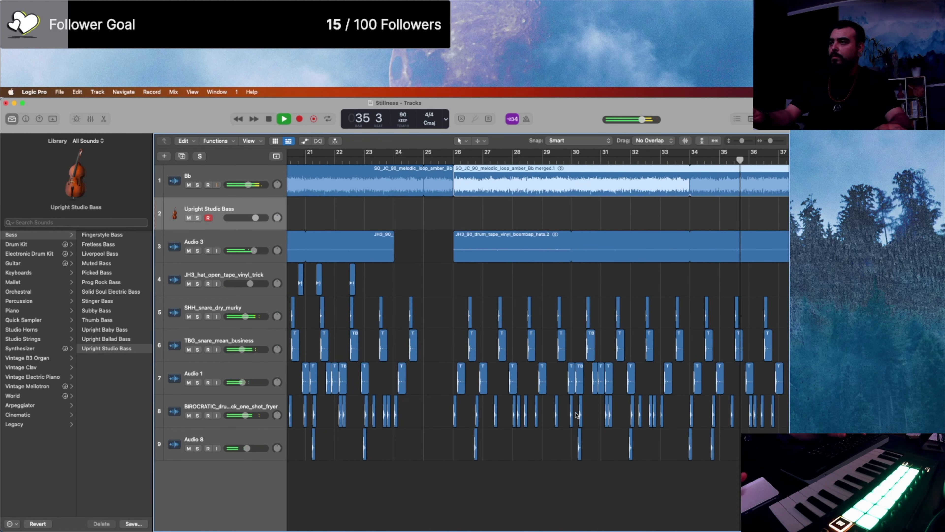
scroll(576, 415, "down", 5)
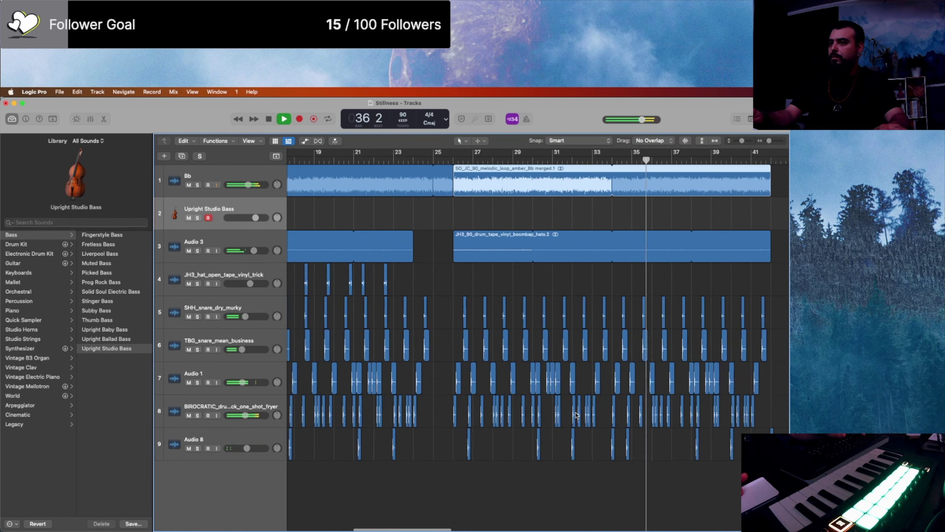
scroll(577, 415, "left", 5)
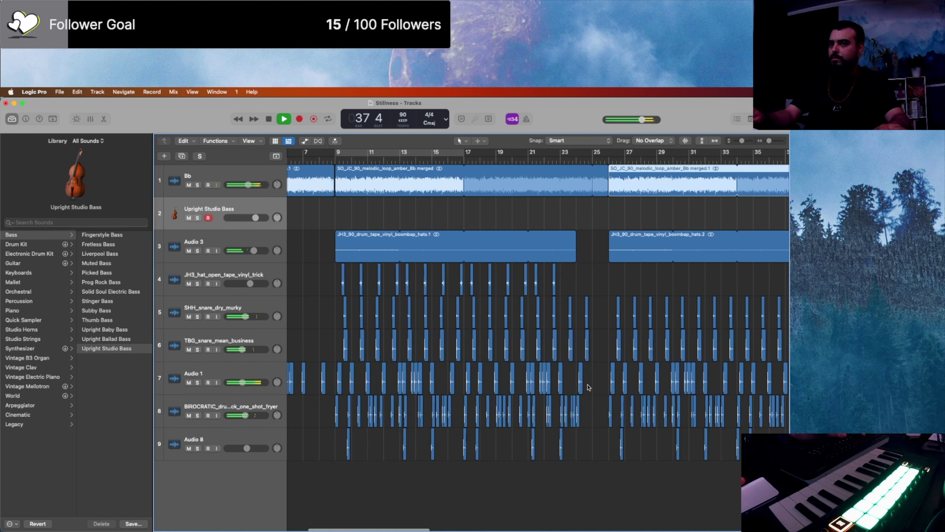
left_click_drag(588, 387, 315, 383)
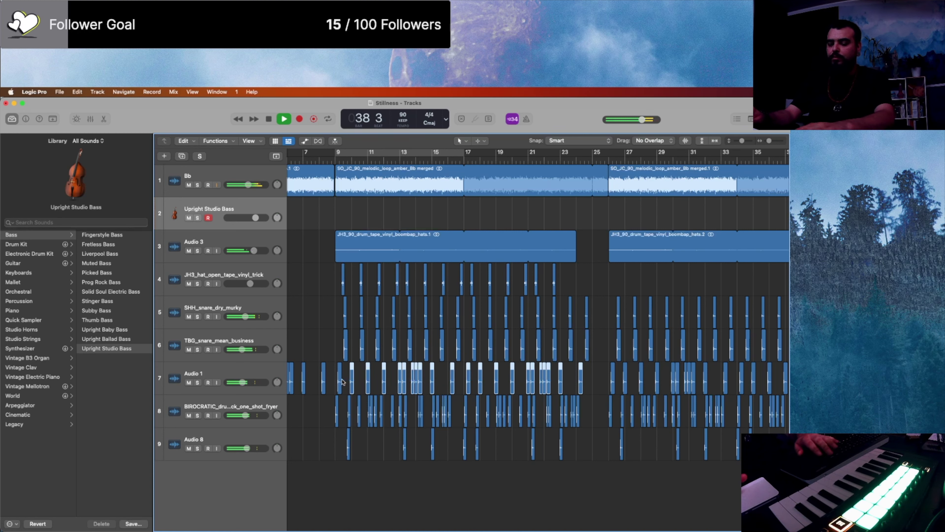
key("Delete")
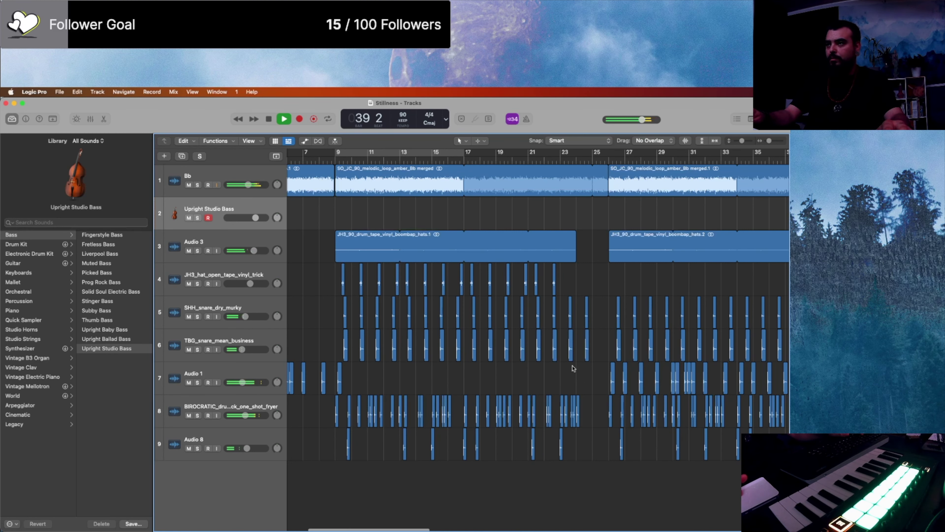
key("z")
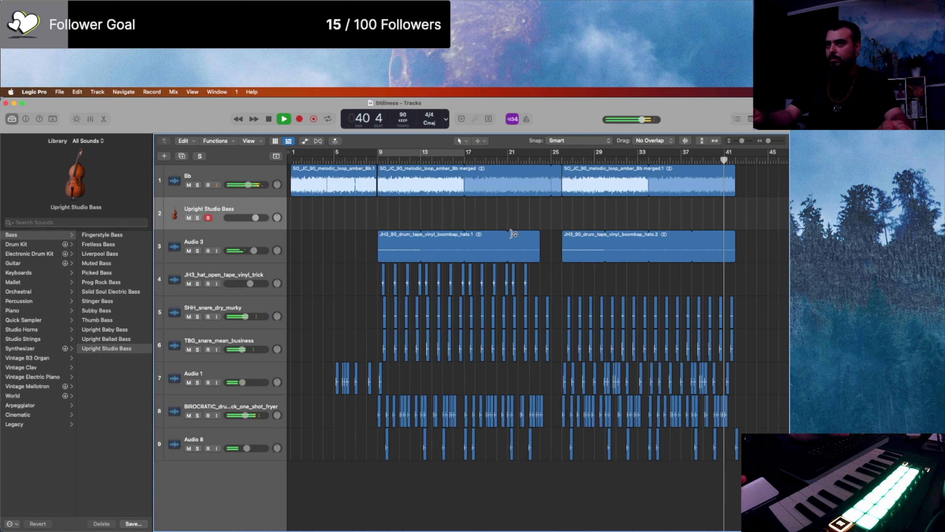
Step: Try out Upright Studio Bass notes over playback from bar 9 and switch the bass track's patch to Subby Bass
left_click(386, 152)
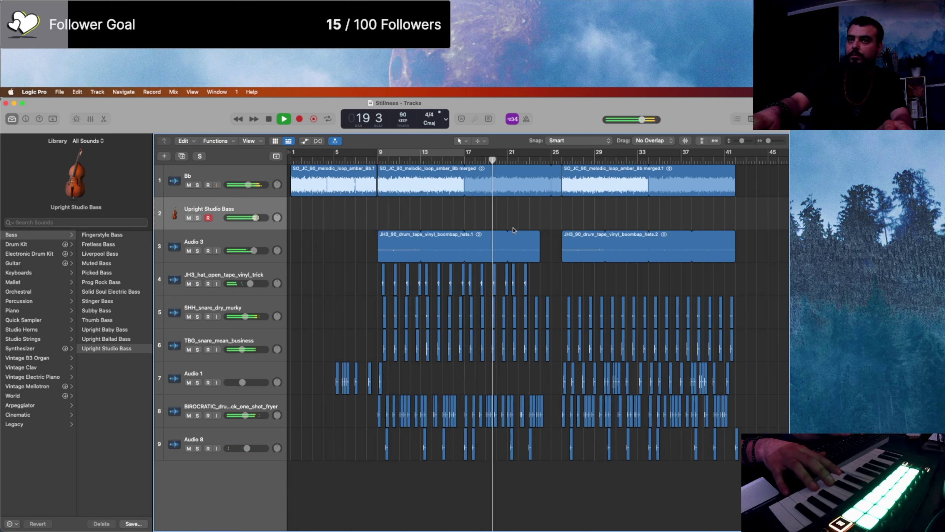
key("space")
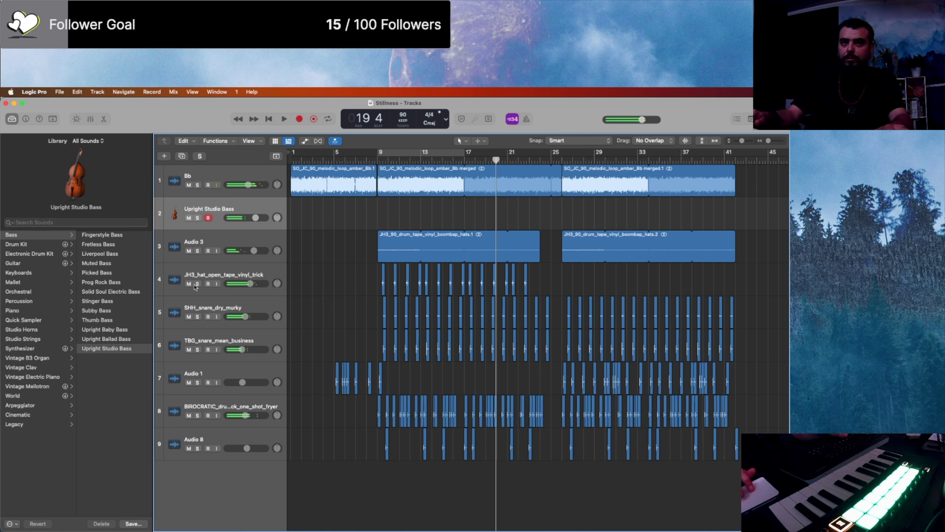
left_click(96, 311)
key("space")
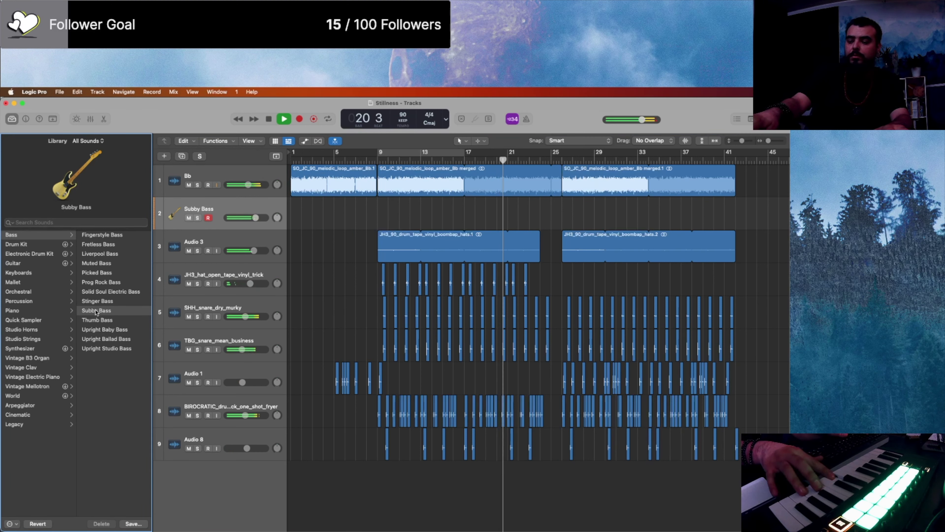
right_click(96, 311)
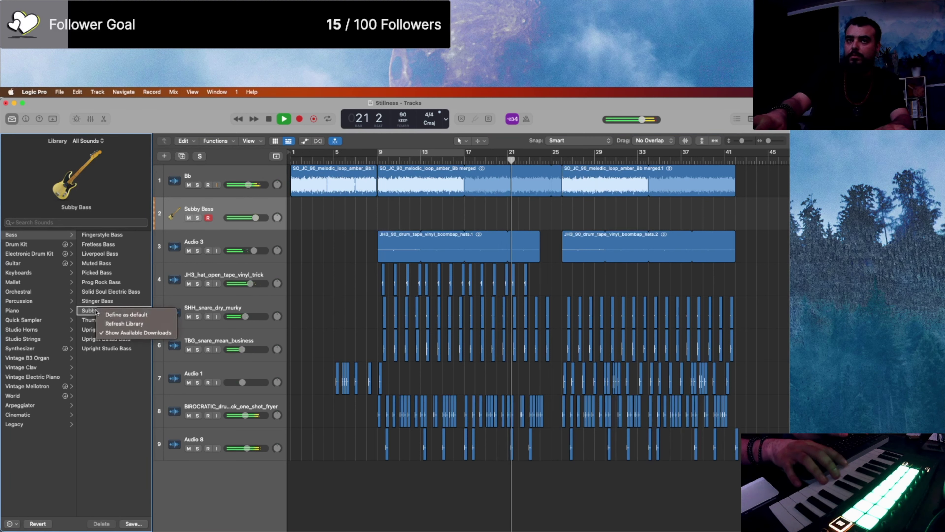
left_click(104, 368)
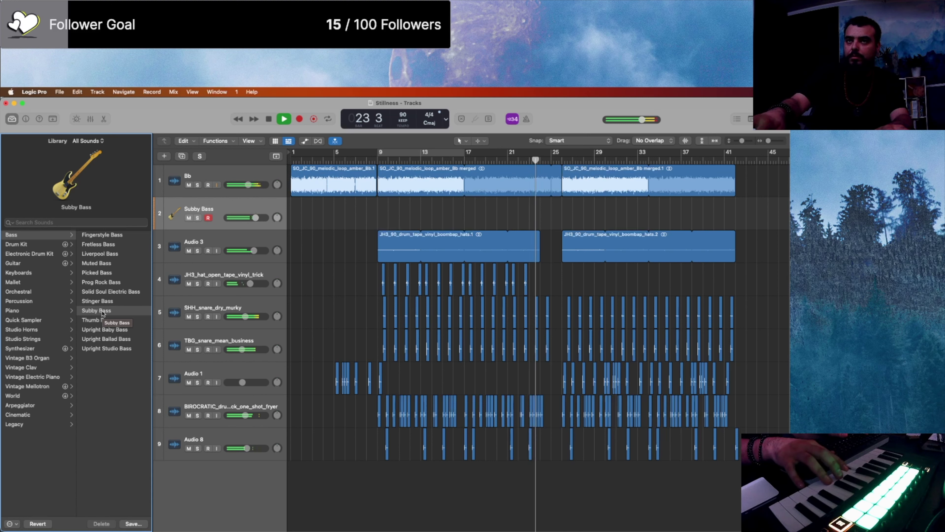
Step: Audition Subby Bass notes over playback from the start of the arrangement and browse the Synthesizer sound category
key("space")
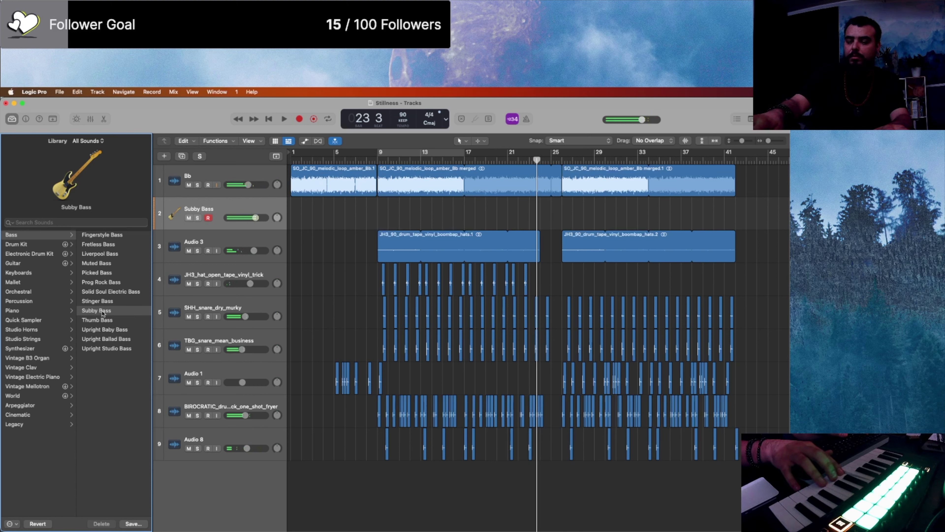
key("space")
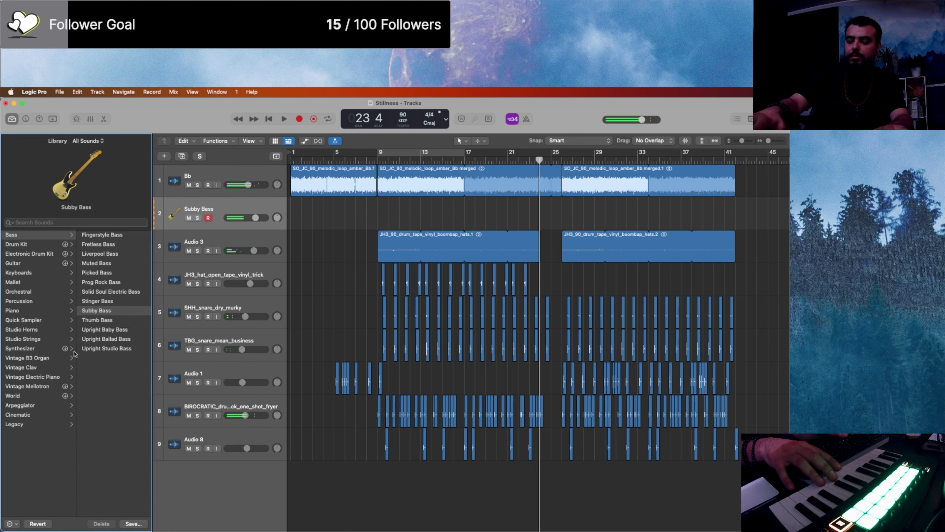
key("Return")
key("space")
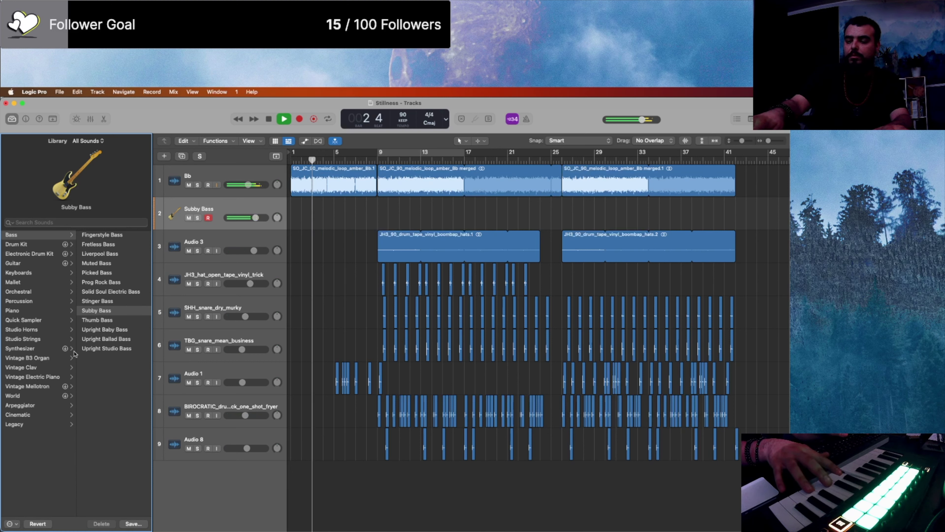
left_click(71, 349)
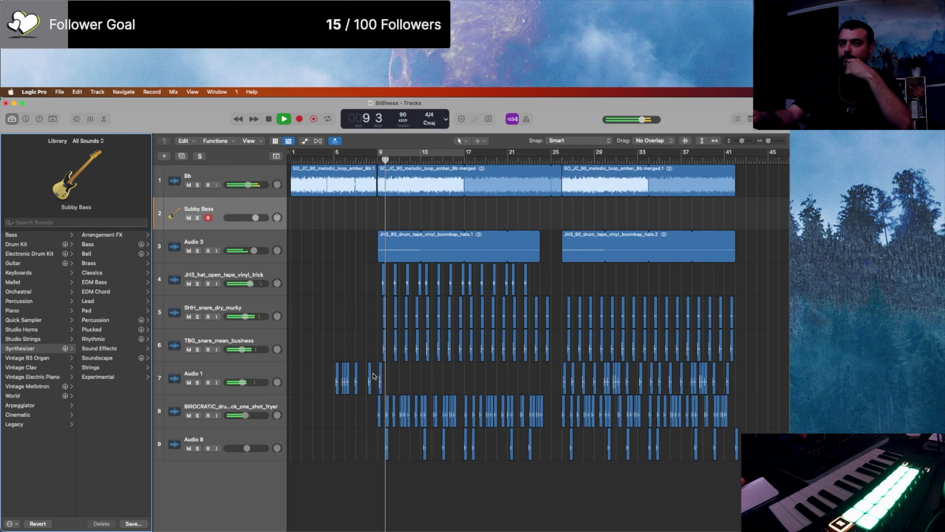
Step: Delete the Audio 1 hit at bar 9 and the remaining Audio 1 hits between bars 5 and 9
left_click(381, 374)
key("Delete")
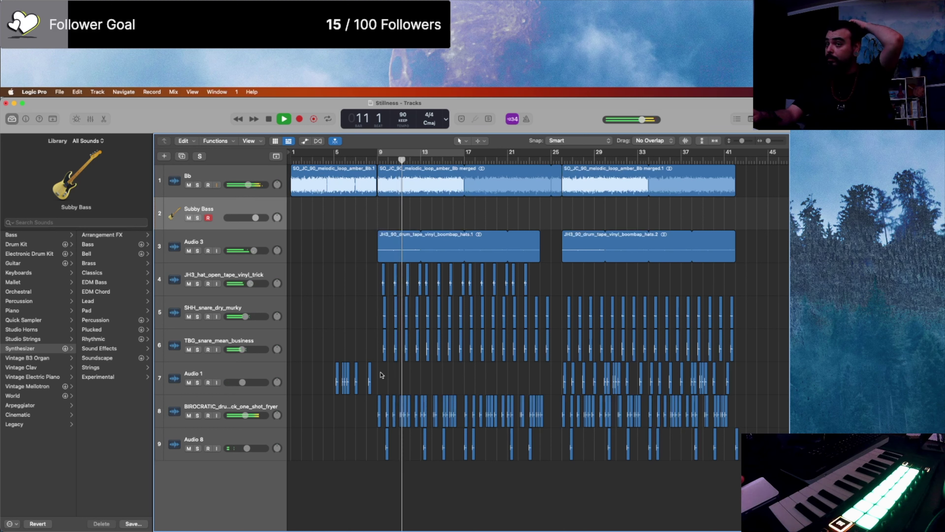
left_click(346, 378)
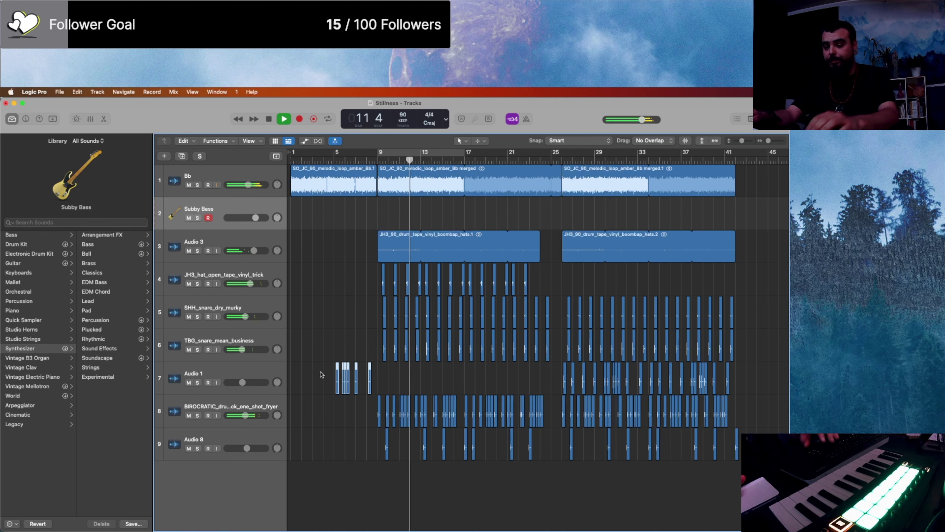
key("Delete")
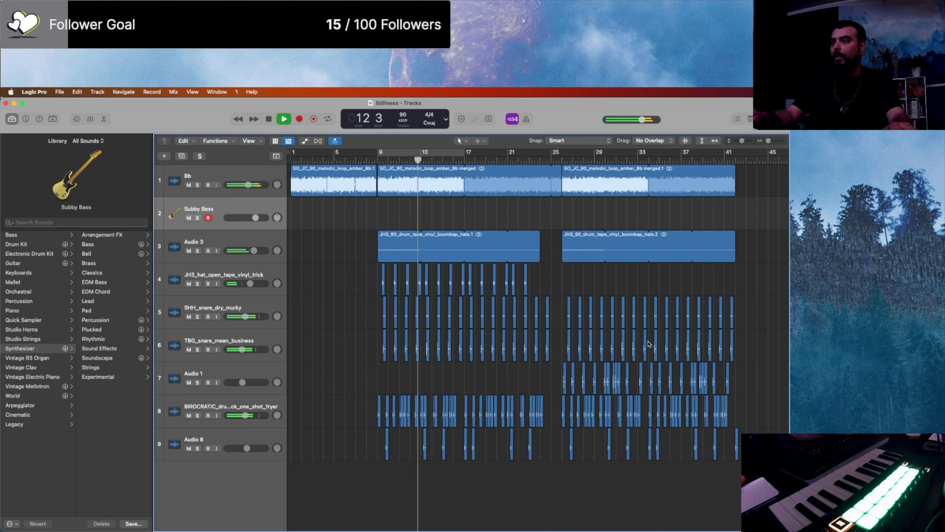
Step: Lower the volume of the JH3_hat_open_tape_vinyl_trick track during playback
key("super+Right")
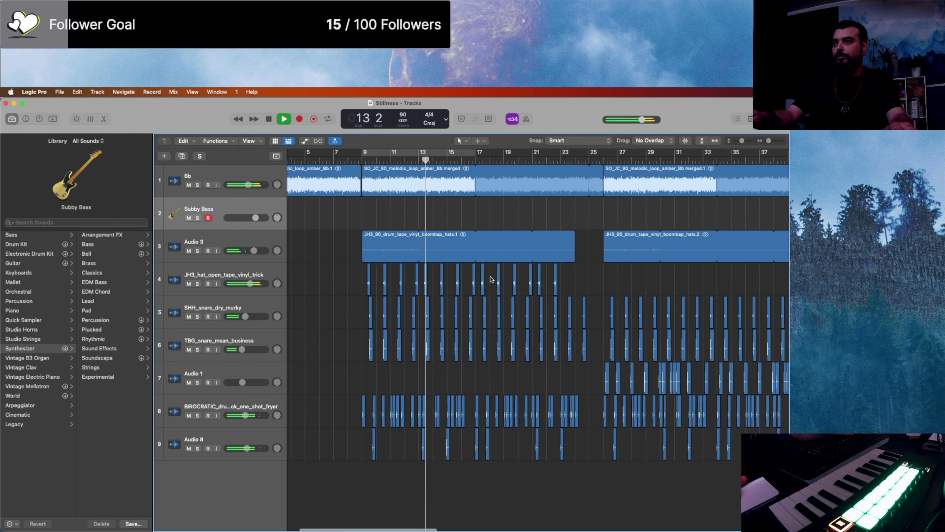
left_click(251, 283)
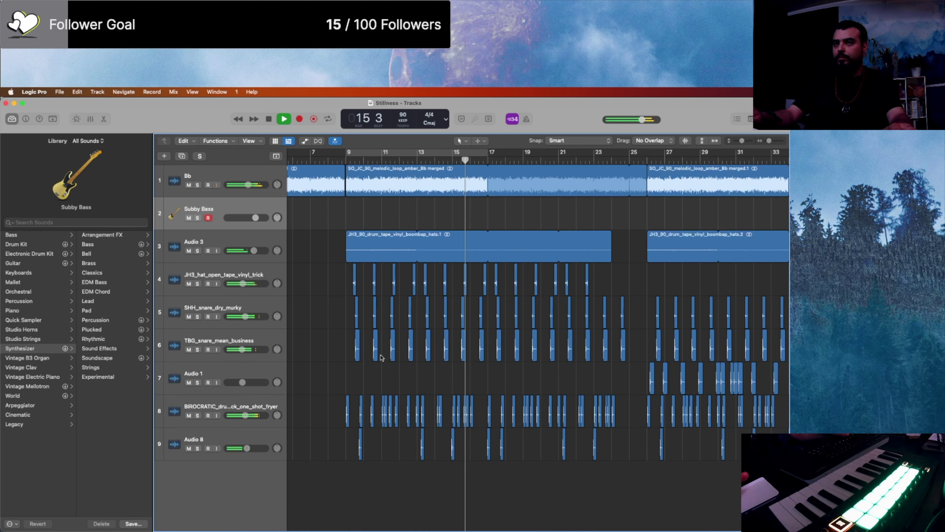
scroll(643, 281, "down", 5)
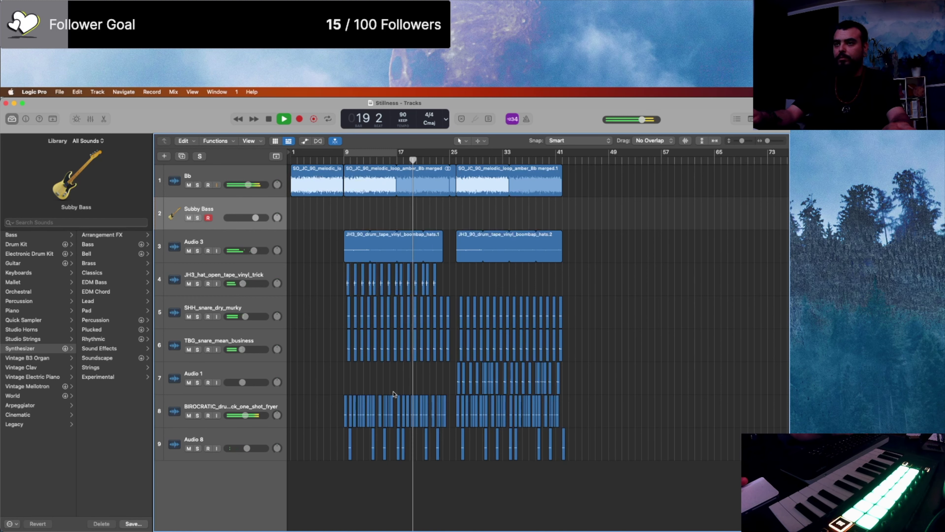
Step: Lower the volume of tracks 4 through 9 together, and reduce the Audio 3 hats level as well
left_click(225, 276)
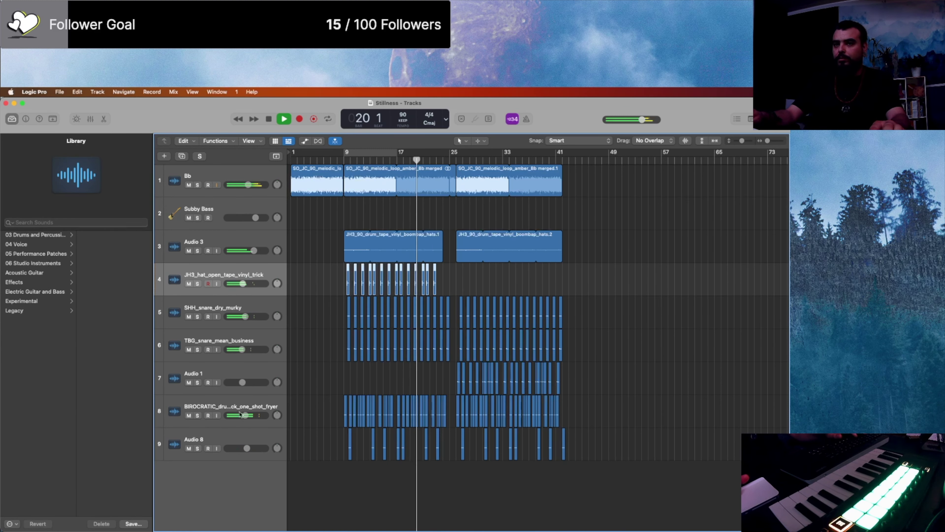
left_click(225, 445, "shift")
left_click_drag(247, 448, 241, 448)
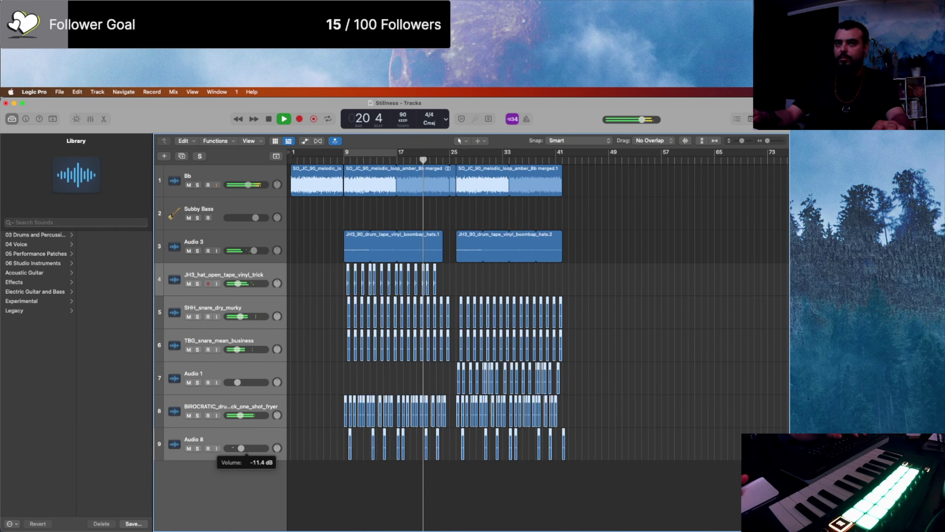
left_click(254, 337)
left_click_drag(253, 250, 246, 250)
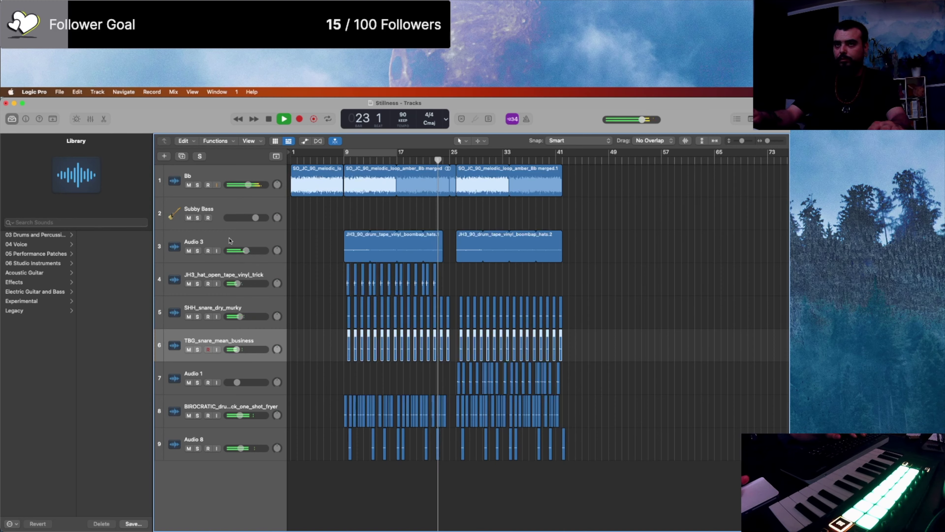
left_click(230, 240)
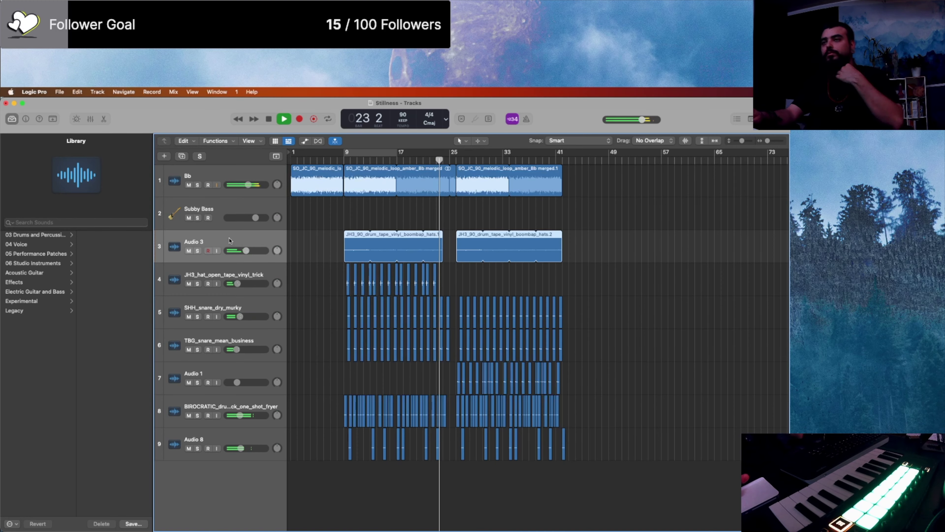
left_click(250, 175)
key("ctrl+Up")
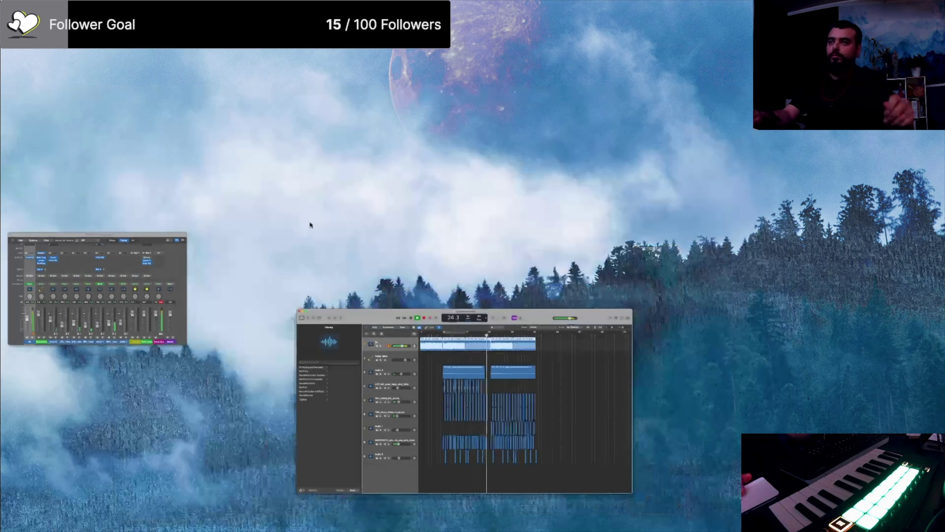
left_click(427, 393)
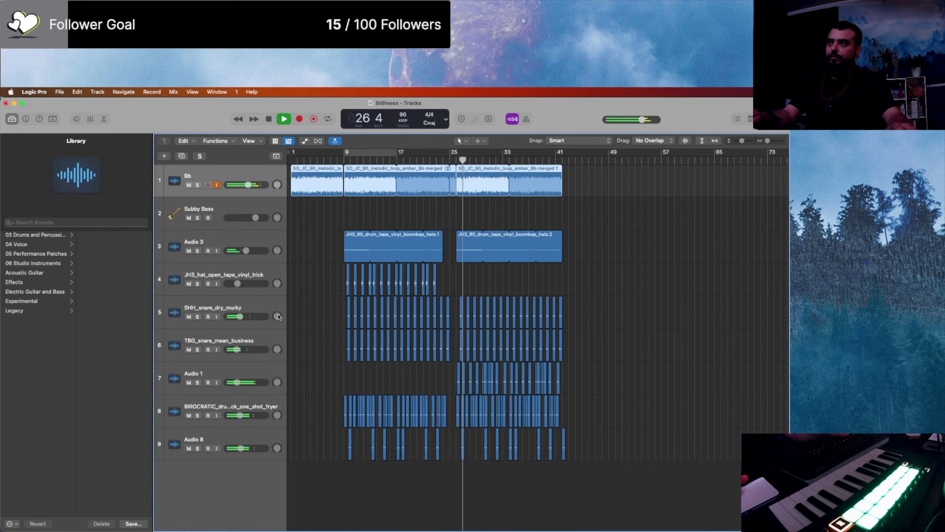
left_click(247, 335)
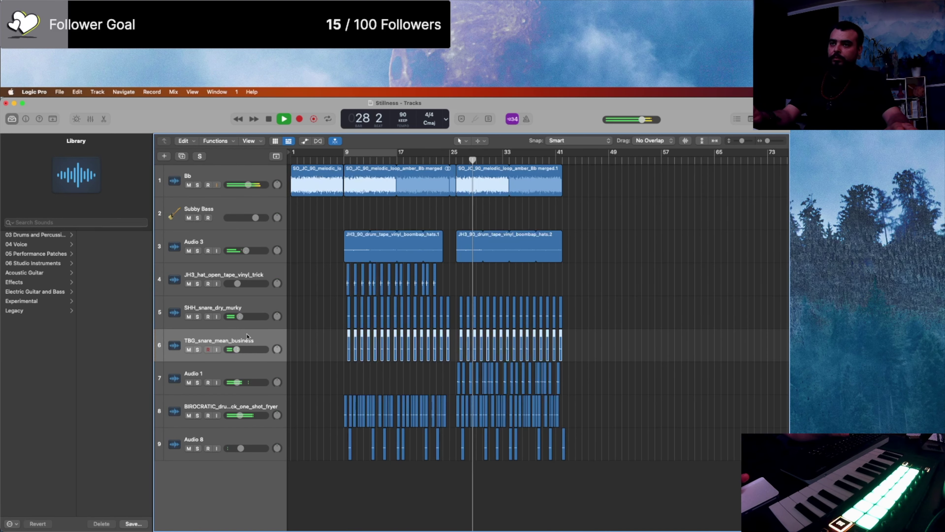
scroll(248, 337, "up", 6)
scroll(247, 337, "down", 1)
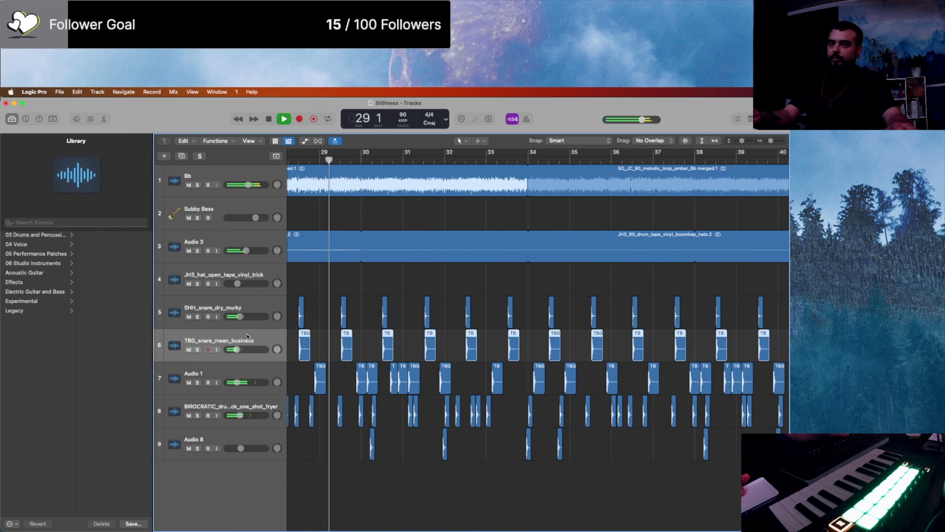
scroll(247, 337, "down", 6)
Step: Add a Compressor after the Channel EQ on the Bb channel in the Mixer and set its model to Vintage Opto
key("ctrl+Up")
left_click(89, 302)
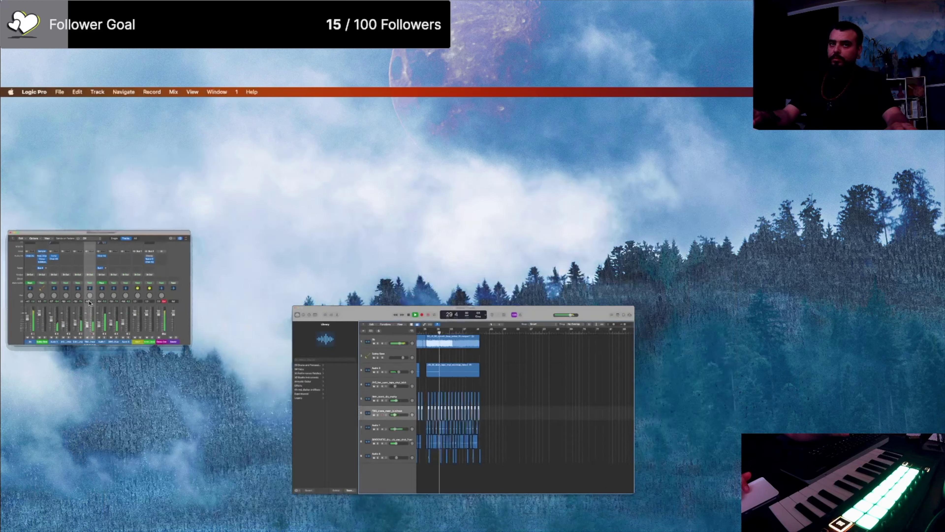
left_click(89, 302)
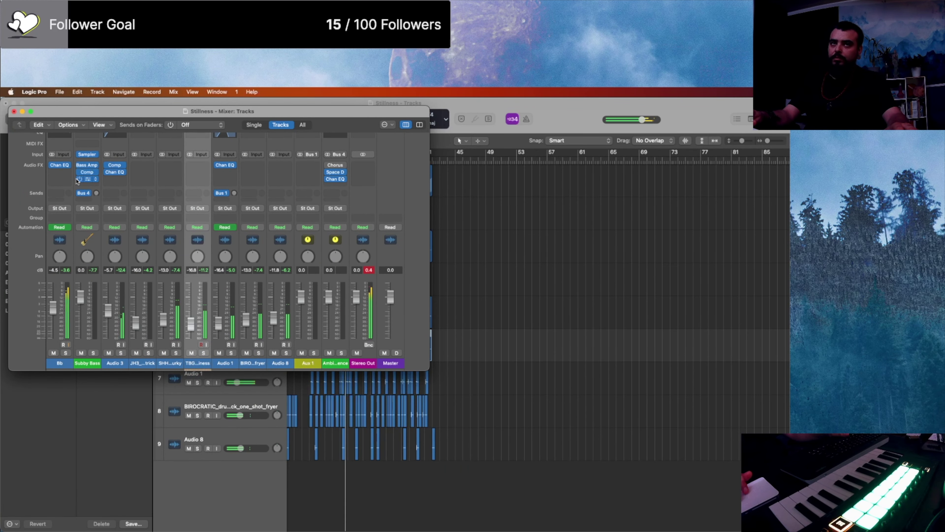
left_click(60, 172)
left_click(80, 202)
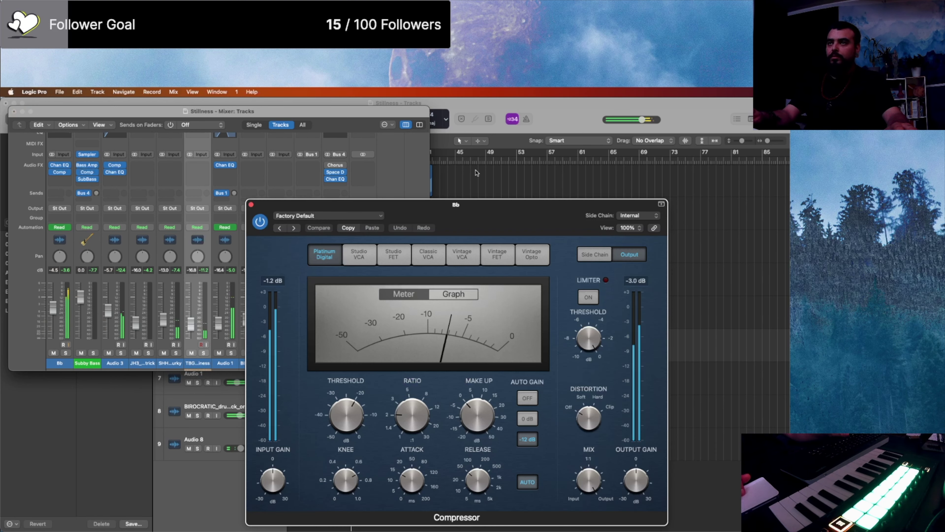
left_click(528, 254)
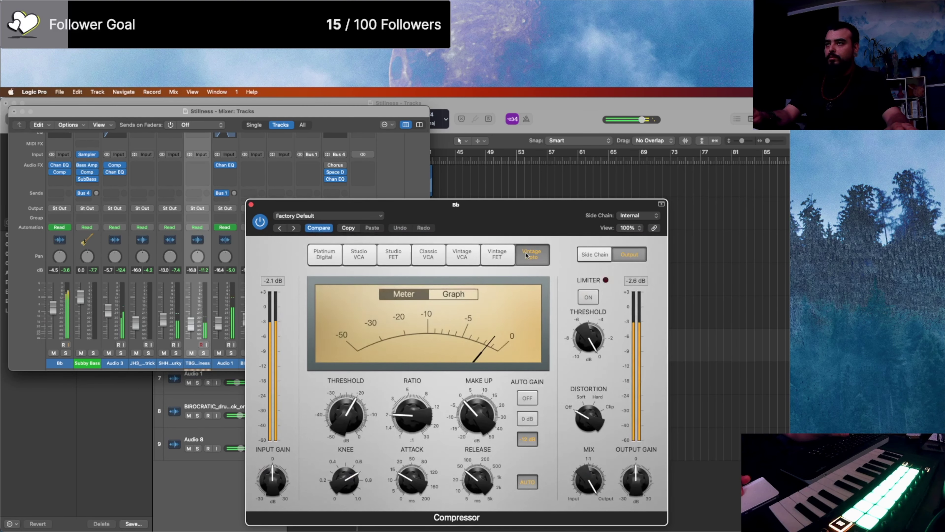
Step: Set the Bb compressor's side chain source to TBG_snare_mean_business (Audio 7)
left_click(642, 215)
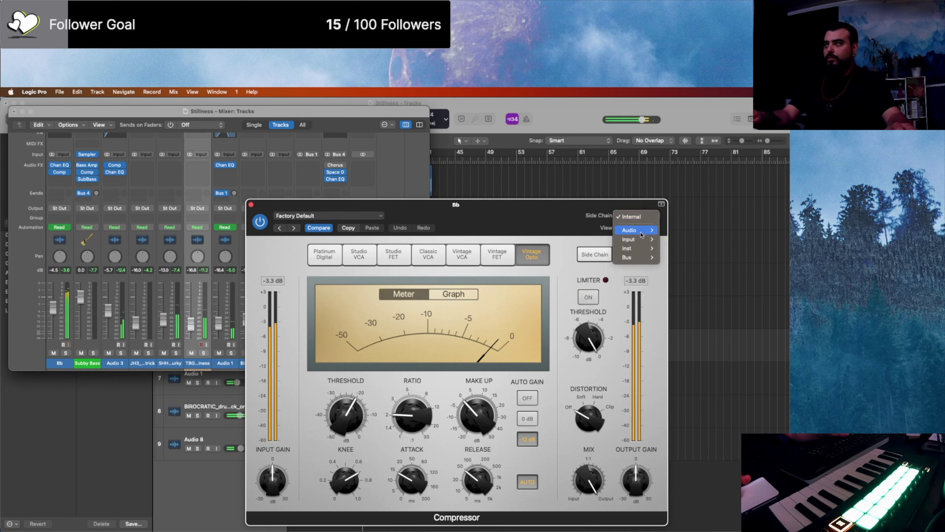
mouse_move(642, 232)
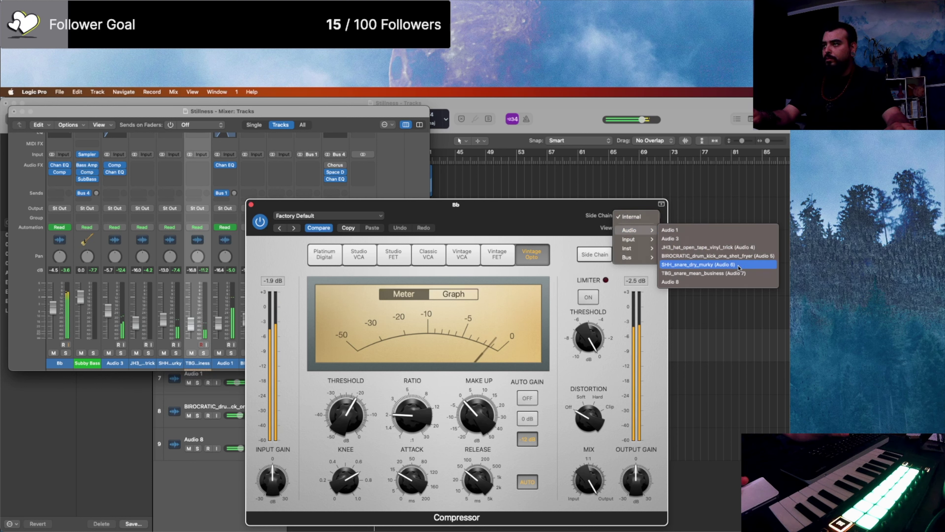
left_click(752, 274)
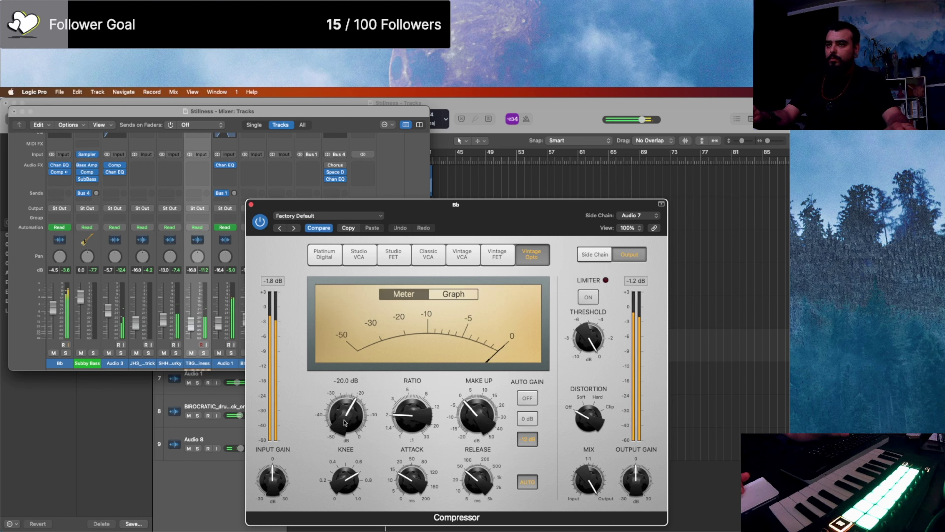
Step: Lower the Bb compressor's threshold and ratio, raise the knee to 1.0 and set make up to -1.5 dB, using the graph display
left_click_drag(344, 422, 350, 443)
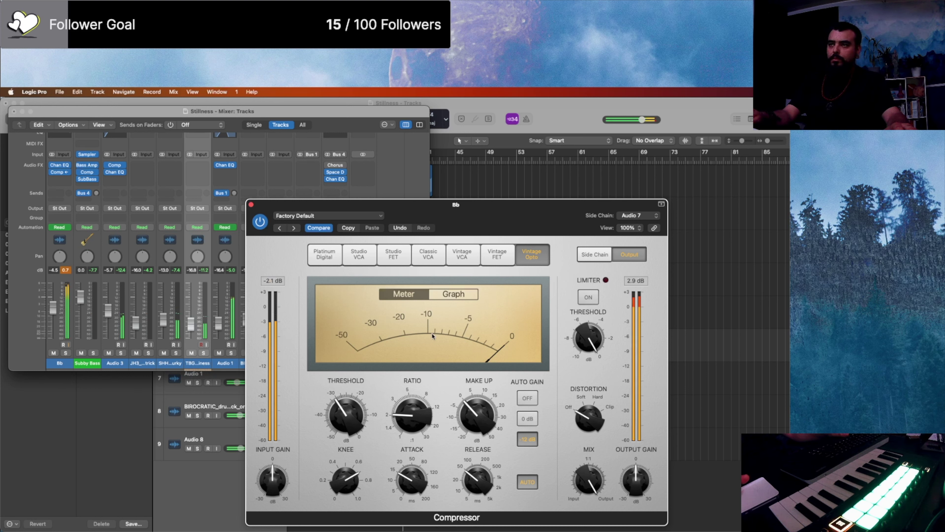
left_click(455, 296)
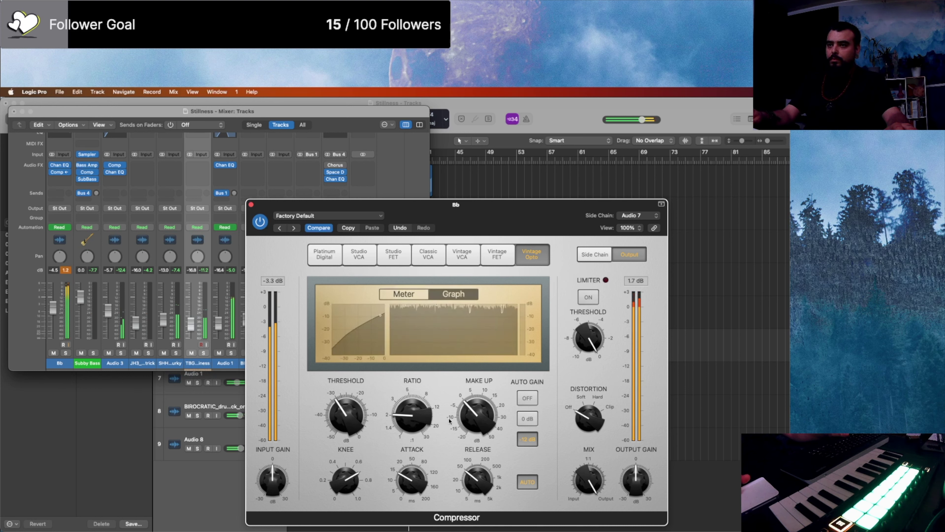
left_click_drag(413, 414, 416, 436)
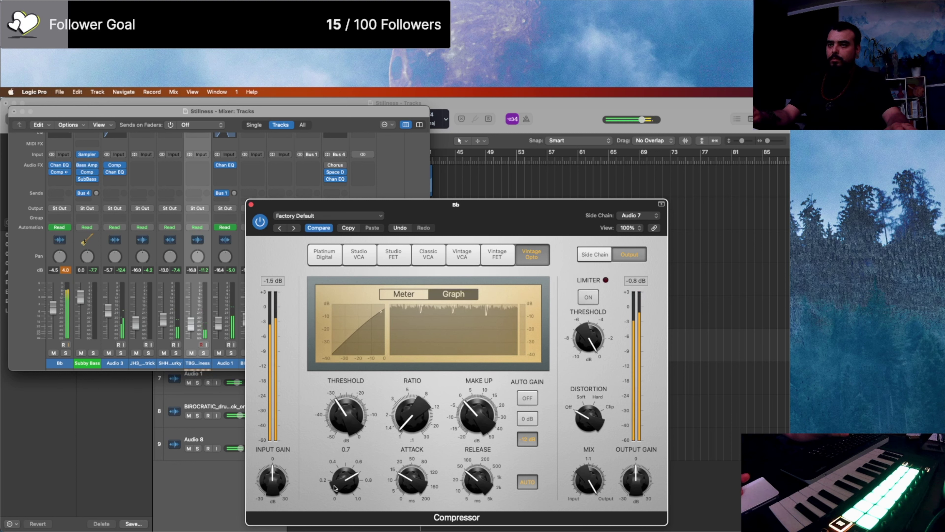
left_click_drag(334, 489, 334, 478)
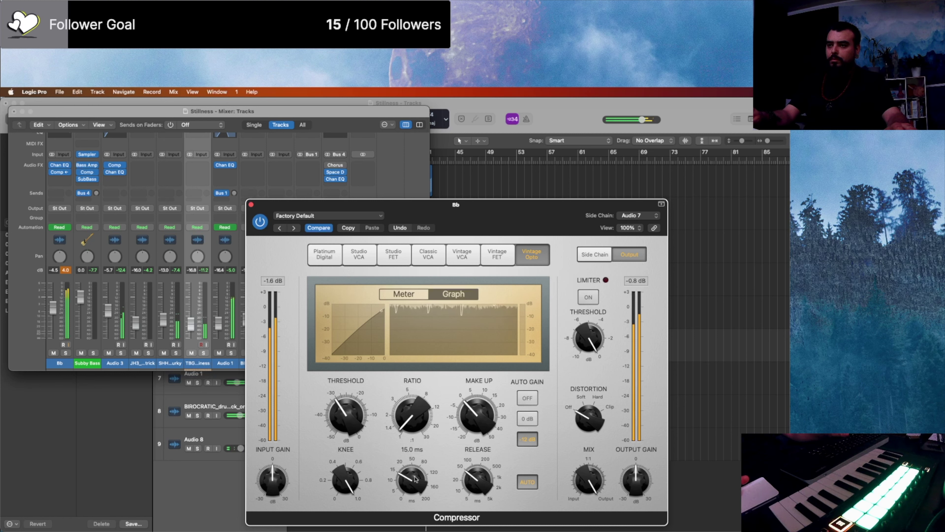
left_click_drag(476, 422, 475, 425)
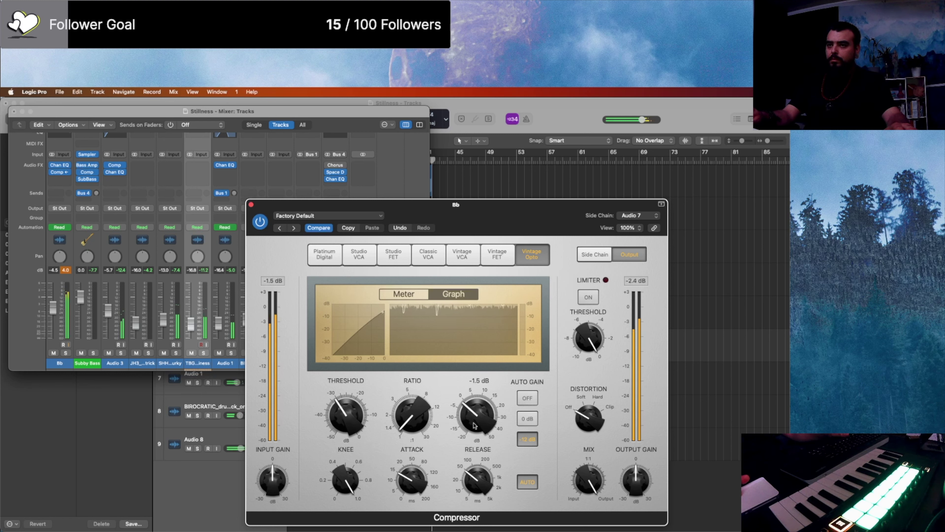
Step: Close the Mixer and loop playback over bars 9 to 17 with the compressor still open
key("space")
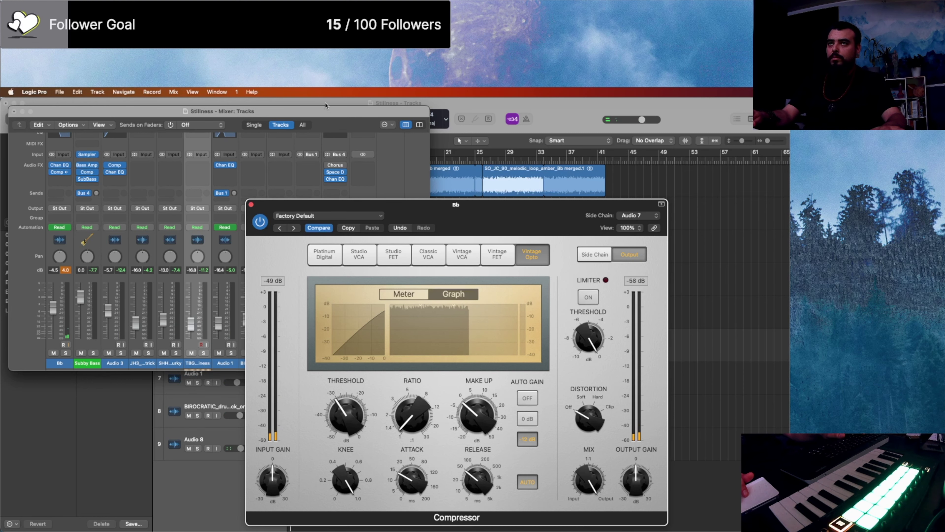
key("cmd+w")
left_click(363, 154)
key("space")
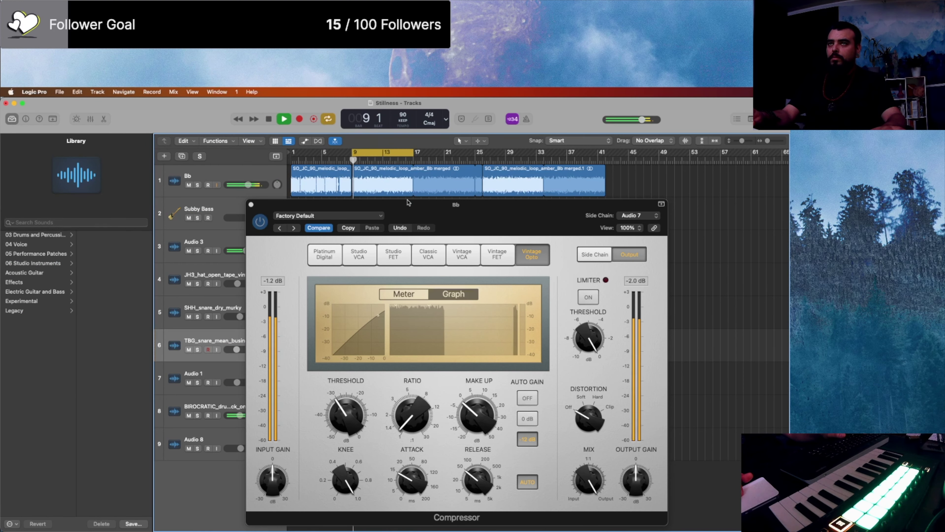
Step: Set the Bb compressor's ratio to 1.5:1 and lengthen its release, keeping make up at -1.5 dB
mouse_move(418, 421)
mouse_move(415, 422)
left_mouse_down()
mouse_move(412, 407)
mouse_move(412, 415)
left_mouse_up()
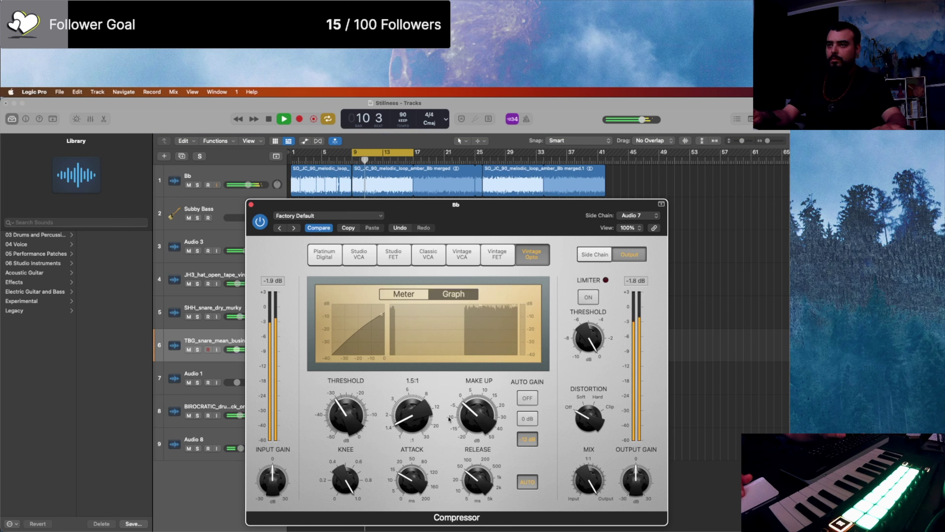
left_click_drag(477, 424, 479, 423)
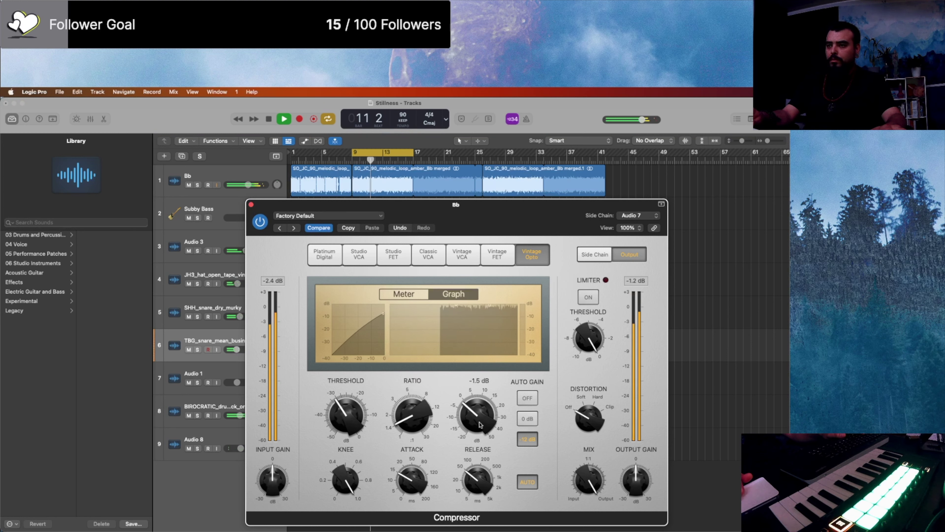
left_click_drag(478, 481, 479, 462)
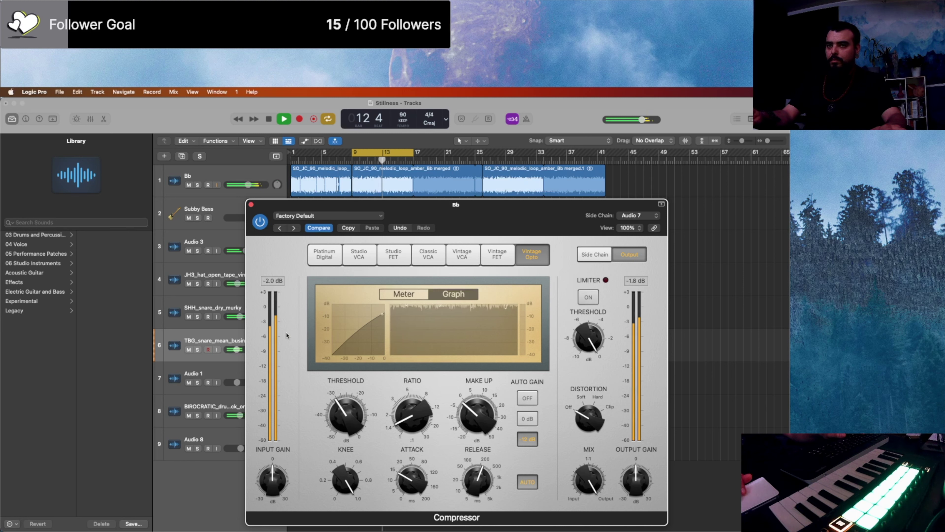
Step: Solo the Bb track while lowering the compressor's threshold further and slightly lengthening its attack, and unsolo the track
left_click(197, 185)
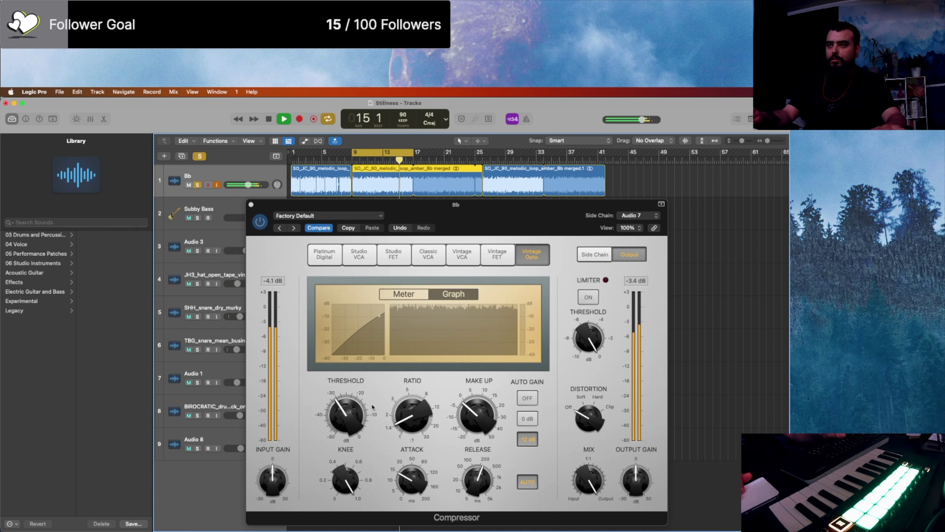
left_click_drag(350, 416, 350, 428)
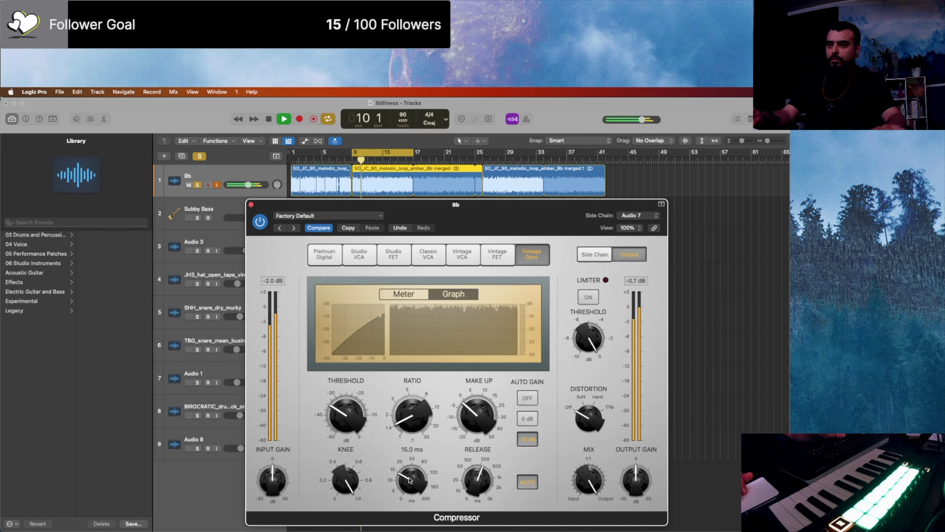
left_click_drag(408, 479, 407, 478)
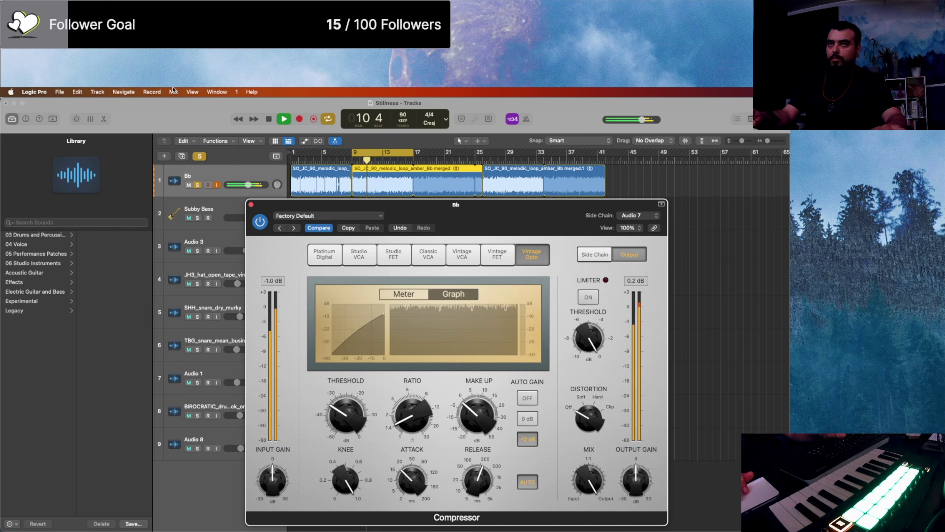
left_click(197, 185)
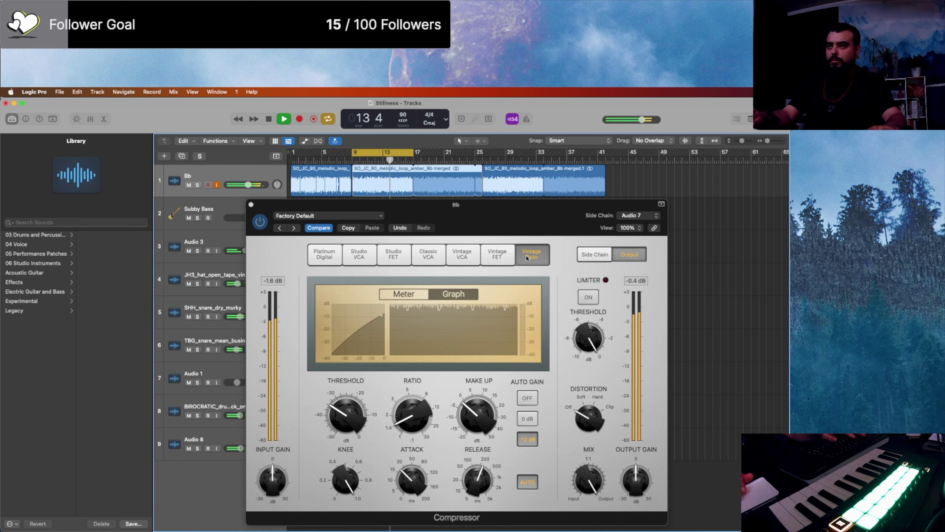
Step: Lengthen the Bb compressor's release, then with the Bb track soloed, raise the compressor's threshold and slightly raise its ratio
mouse_move(477, 473)
left_mouse_down()
mouse_move(475, 495)
mouse_move(472, 462)
left_mouse_up()
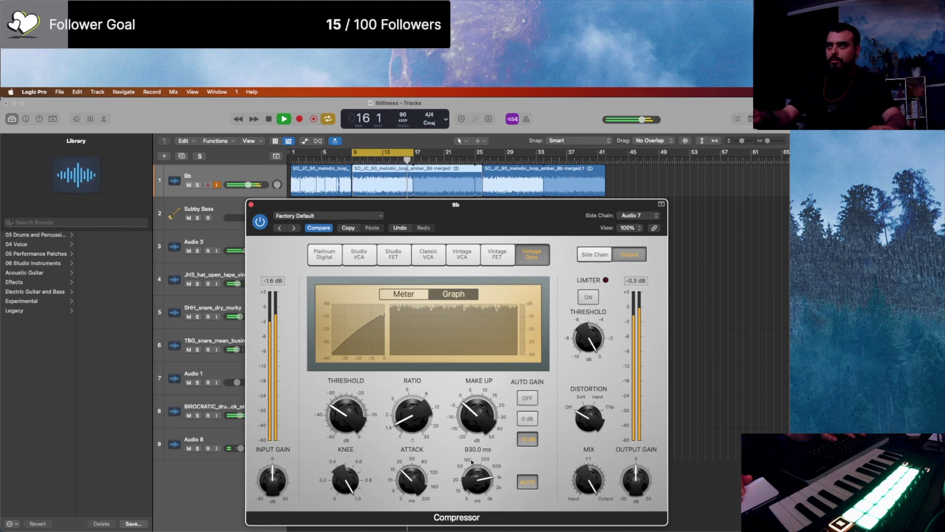
left_click(198, 185)
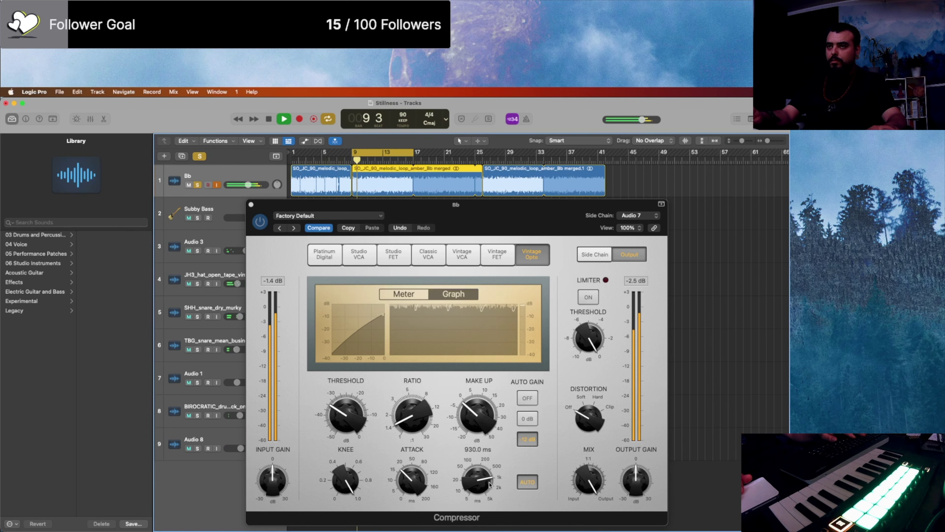
left_click(344, 419)
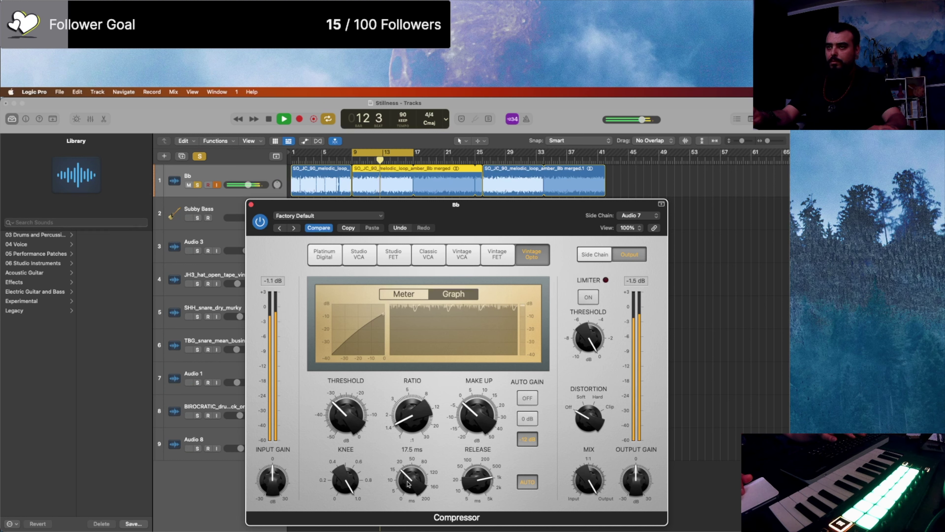
left_click_drag(408, 420, 353, 385)
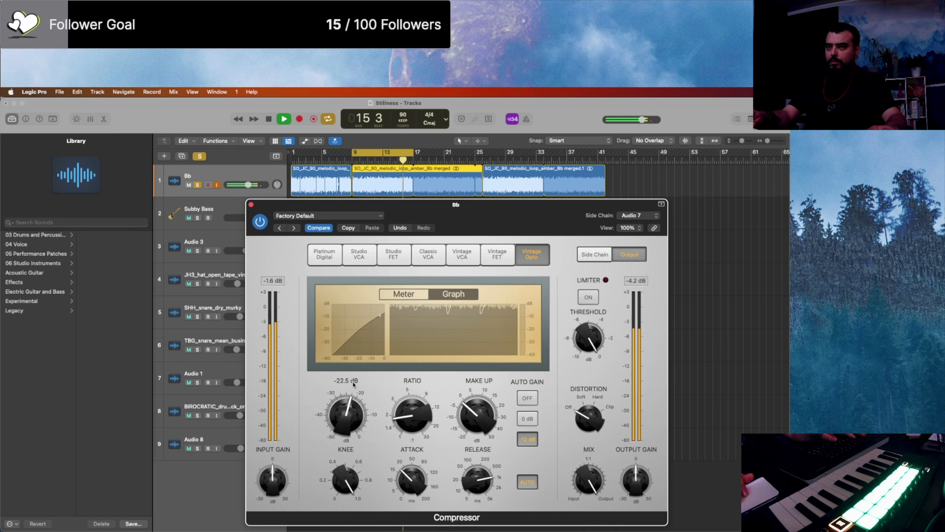
left_click_drag(397, 407, 410, 409)
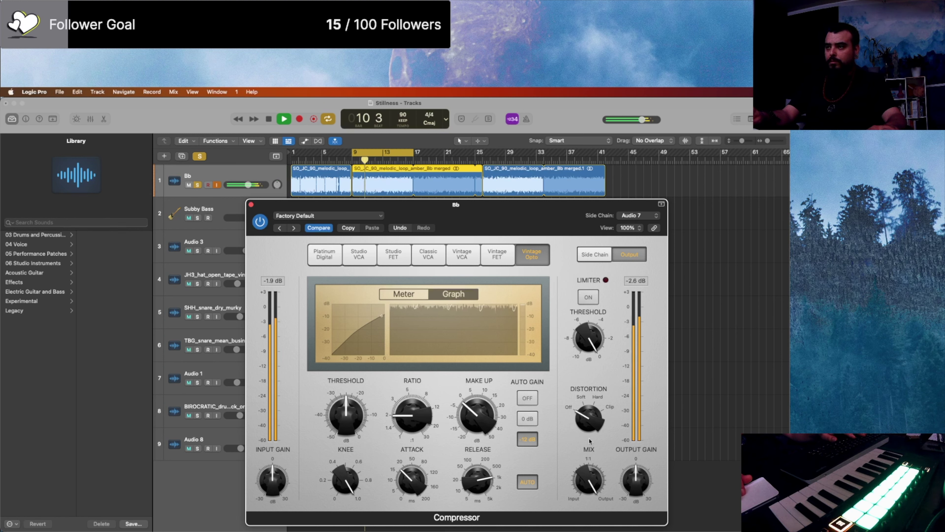
Step: Try turning the Bb compressor's distortion up toward Soft, and set it back to Off
left_click_drag(586, 421, 584, 413)
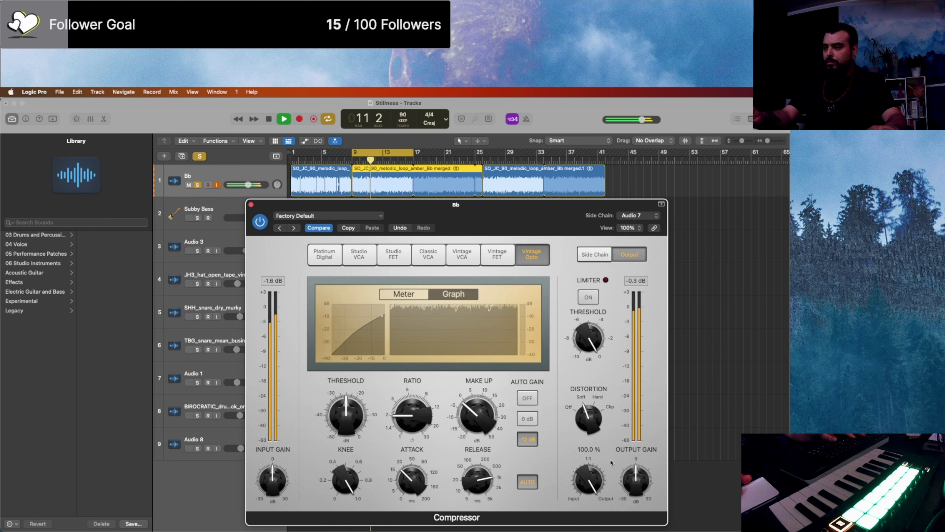
mouse_move(497, 414)
mouse_move(364, 399)
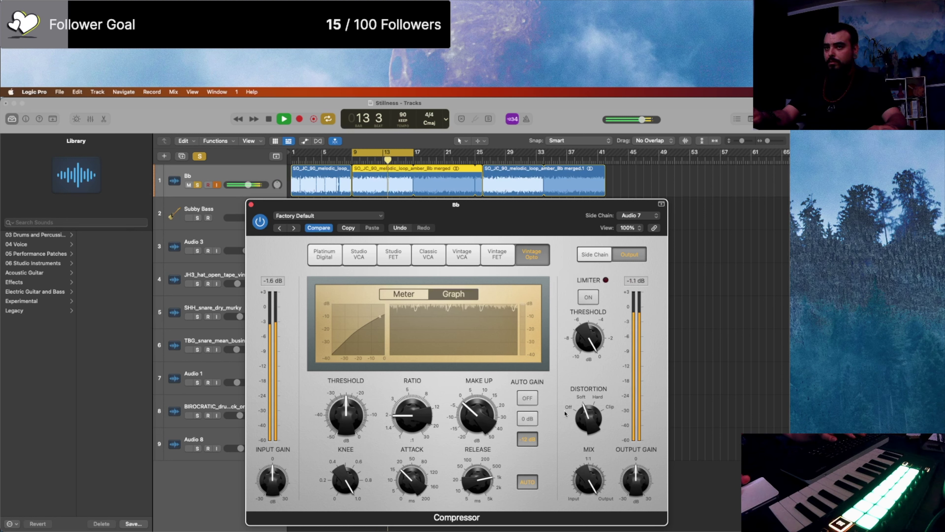
left_click_drag(589, 417, 585, 428)
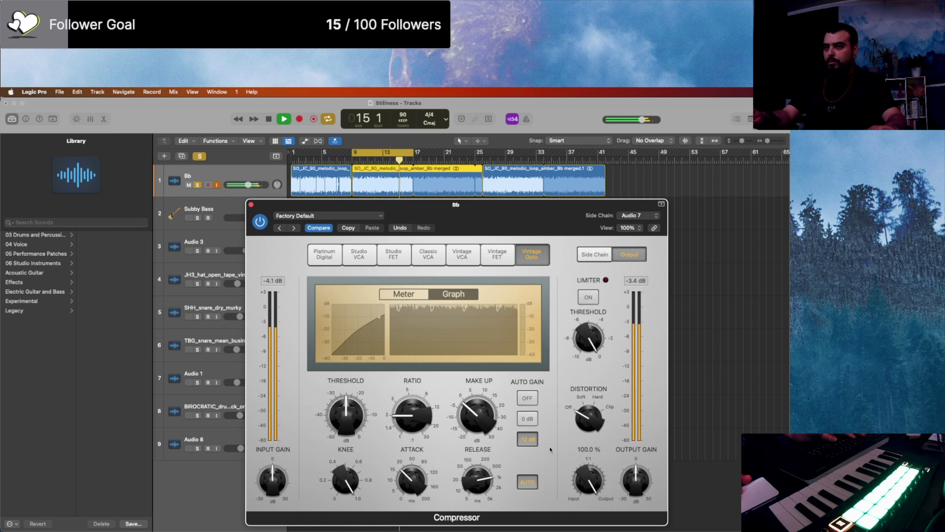
Step: Lower the Bb compressor's threshold slightly while using the meter display, and close the compressor
left_click(406, 294)
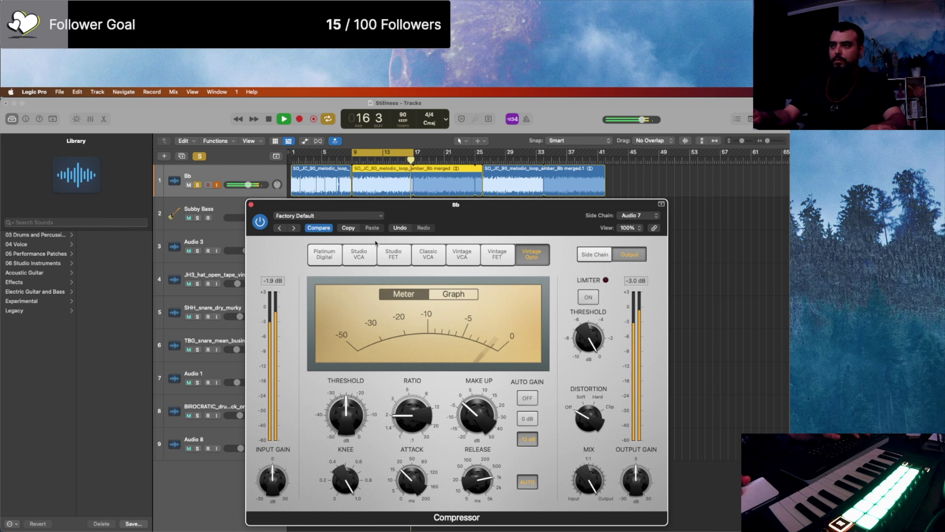
left_click_drag(352, 397, 342, 421)
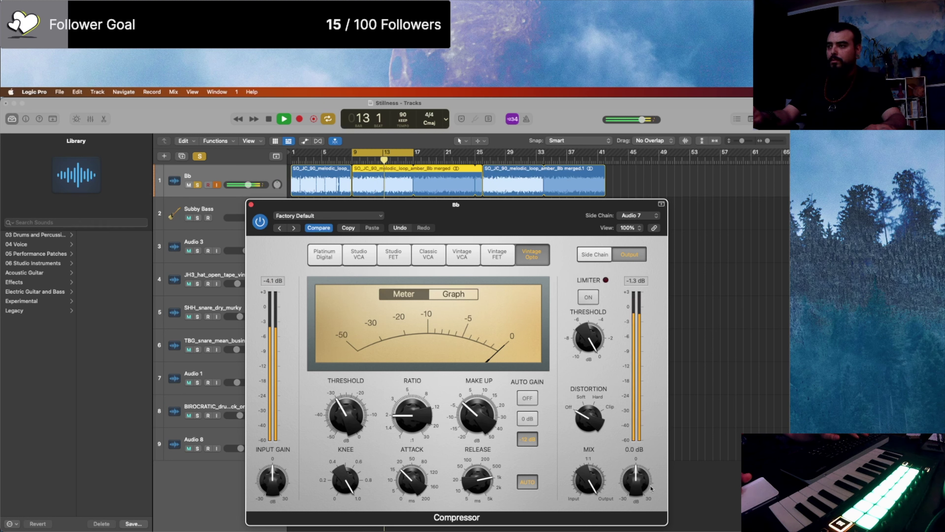
left_click(251, 204)
Step: Compare the mix with the Bb track muted and unmuted, unsolo it and slightly lower its volume
left_click(190, 185)
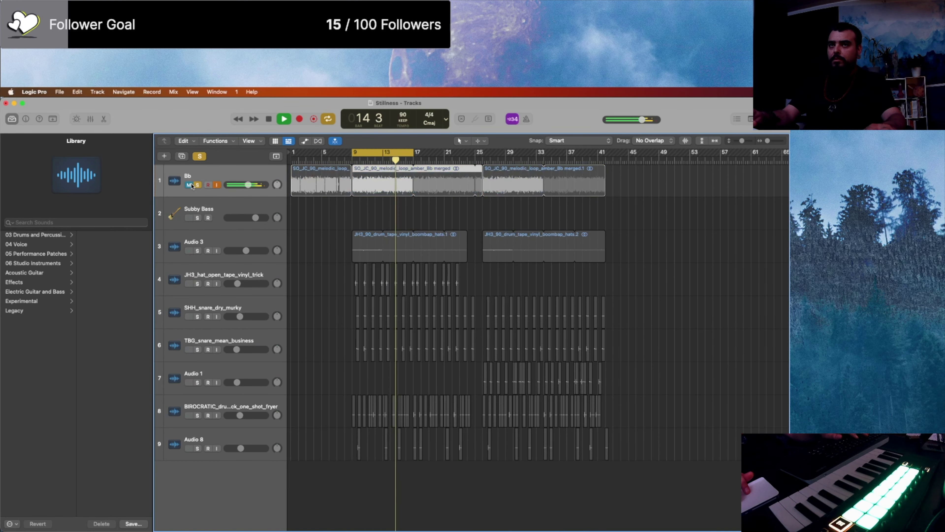
left_click(190, 185)
left_click(198, 185)
left_click_drag(248, 184, 245, 185)
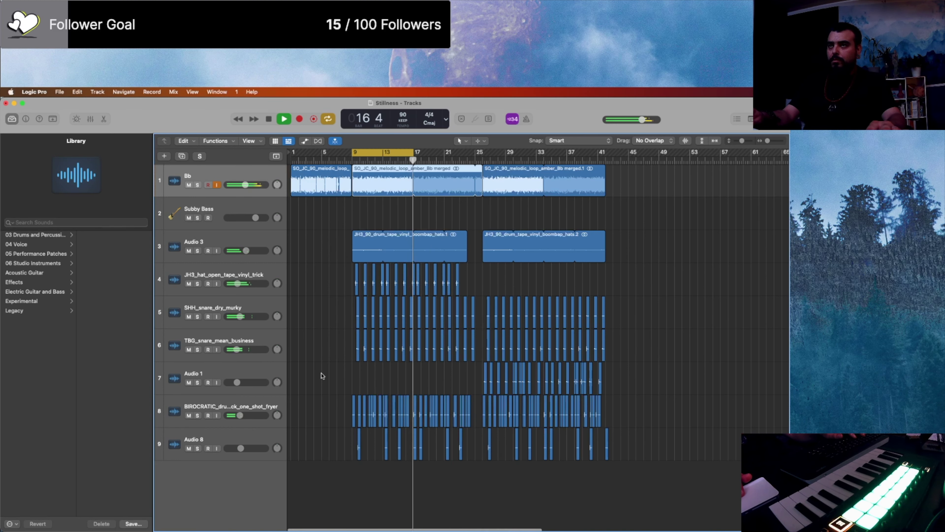
Step: Select the BIROCRATIC kick and Audio 8 tracks together and slightly raise their volume
key("super+Right")
key("super+Right")
key("super+Right")
key("super+Right")
key("super+Right")
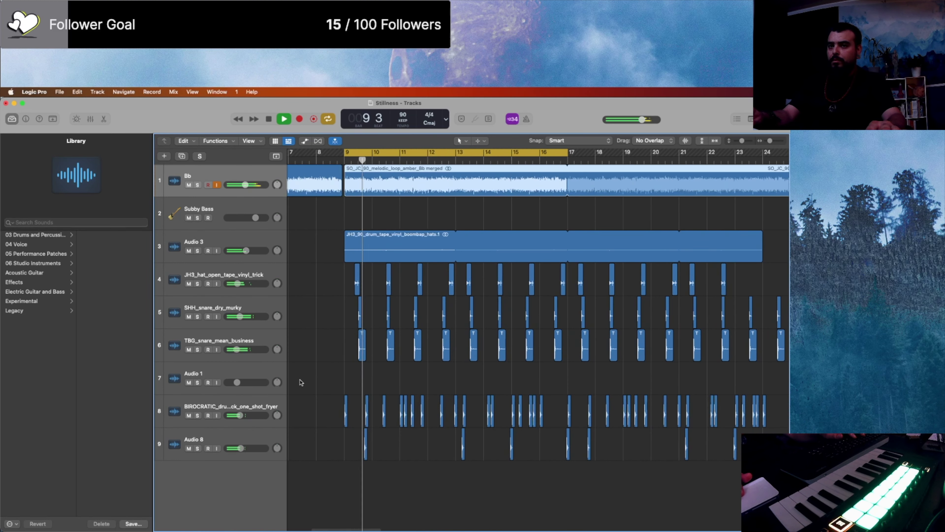
left_click(268, 406)
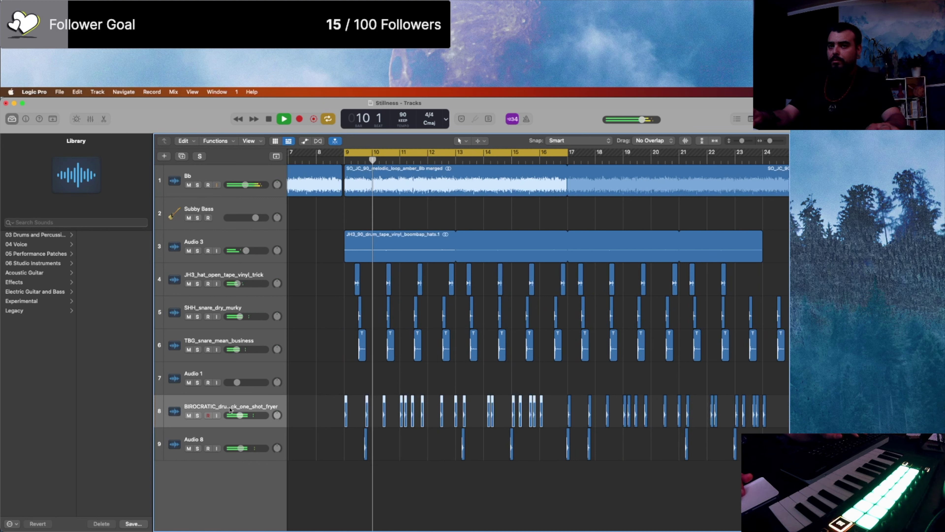
left_click(225, 438, "shift")
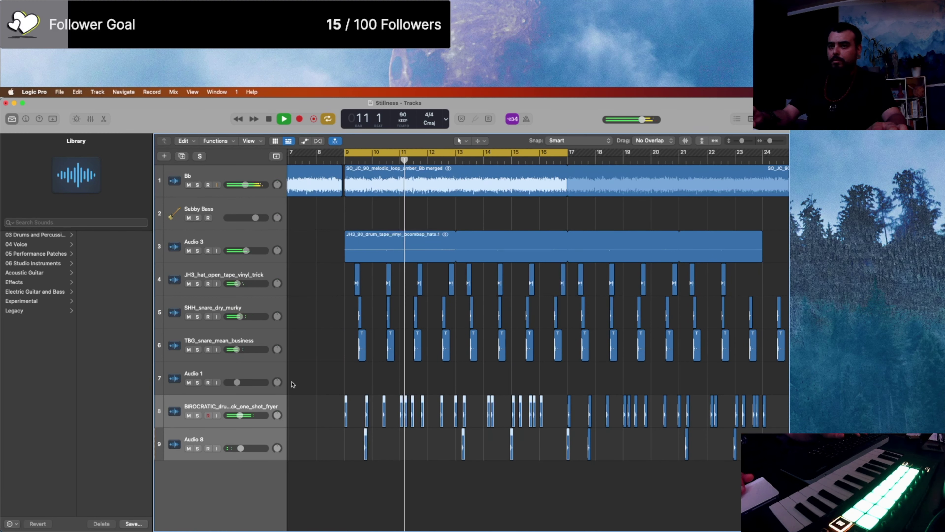
left_click(243, 419)
left_click_drag(241, 415, 242, 416)
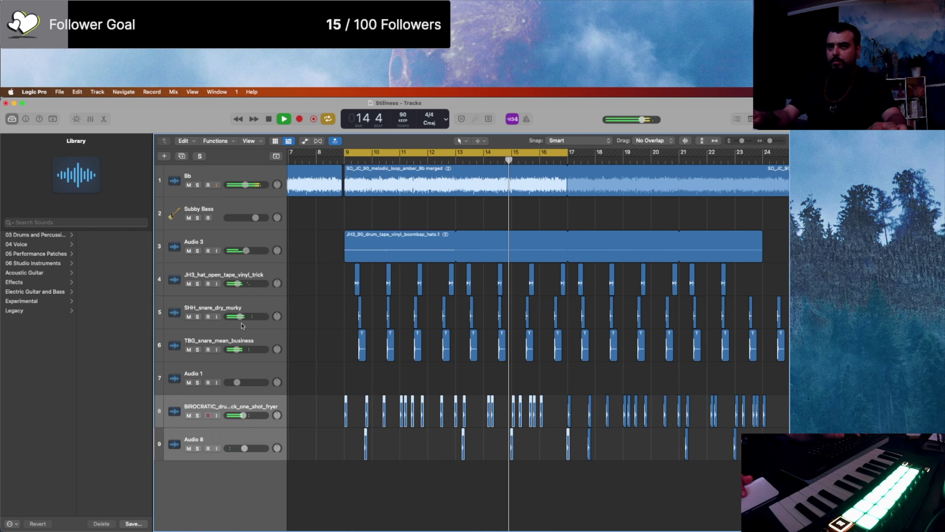
Step: Slightly raise the volume of both snare tracks together, and nudge up the Audio 3 hats volume
left_click(231, 309)
left_click_drag(231, 351, 235, 350)
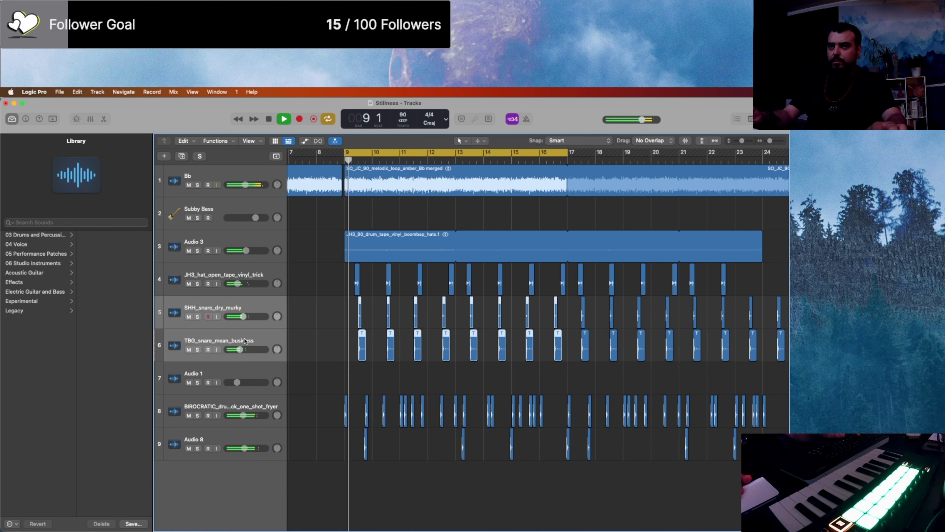
left_click_drag(247, 250, 247, 250)
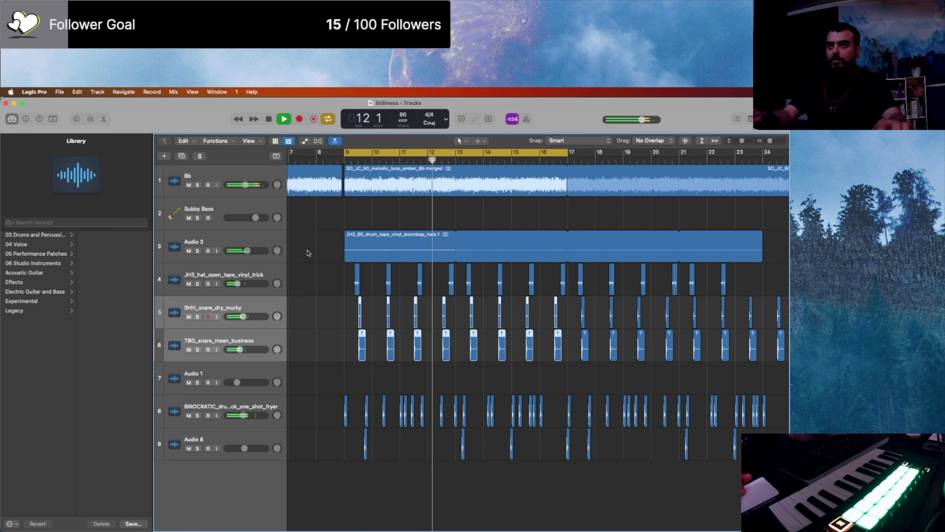
Step: Turn off cycle playback and hide the Library so the whole arrangement from bar 1 is in view
key("super+Left")
key("super+Left")
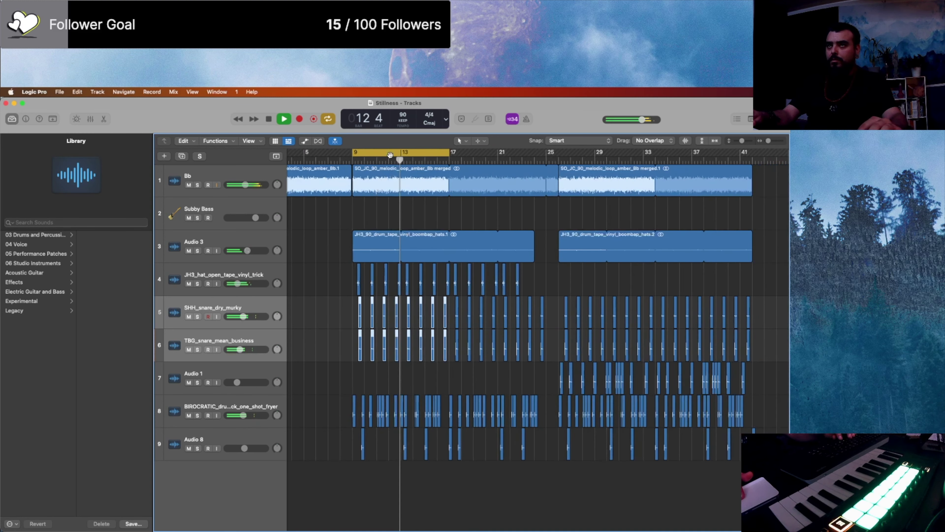
key("c")
left_click(11, 119)
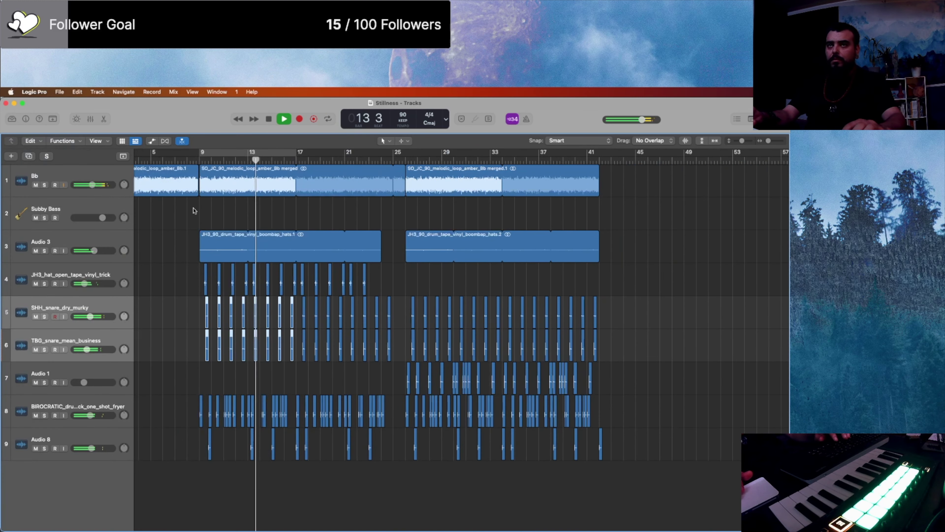
scroll(194, 210, "left", 2)
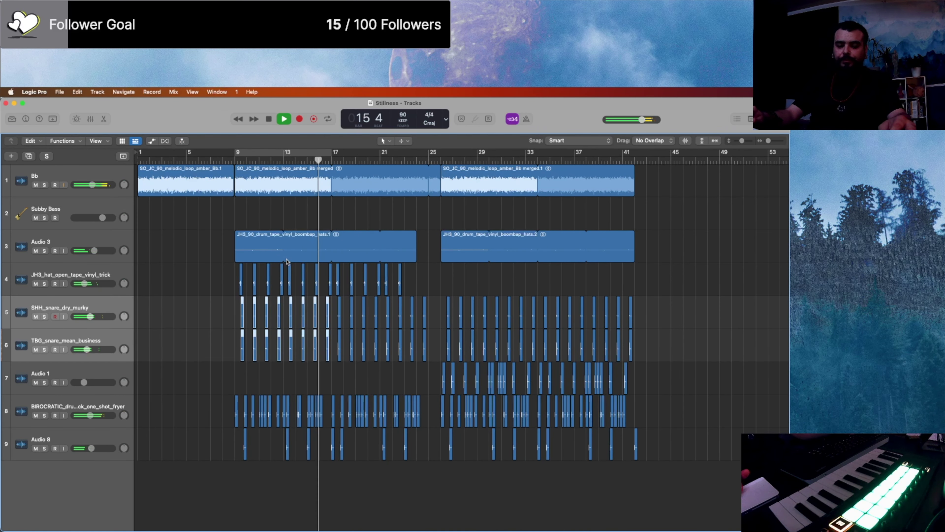
Step: Select the BIROCRATIC kick track and bring the Mixer window to the front
key("ctrl+Up")
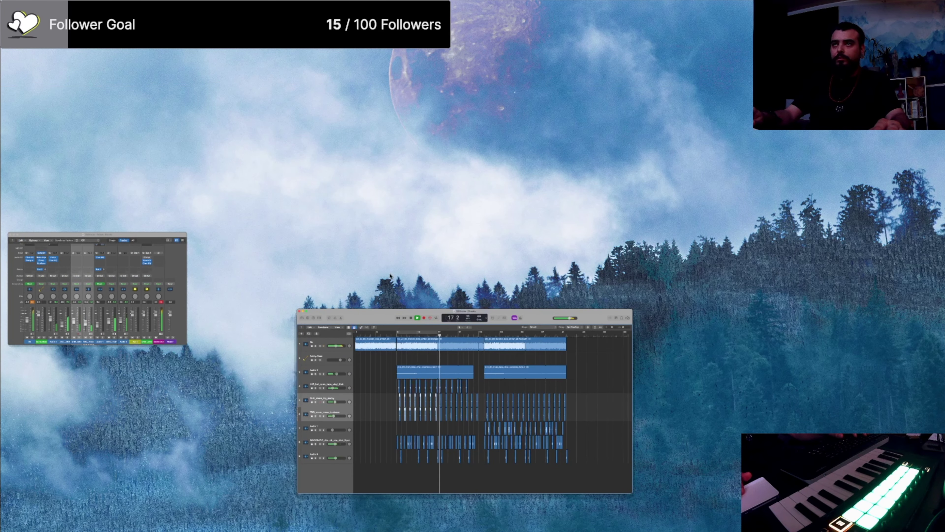
left_click(430, 447)
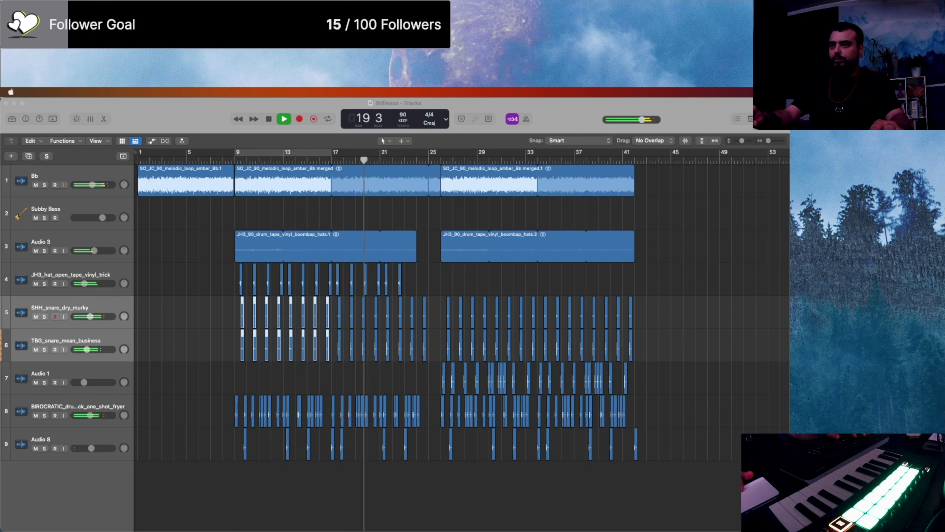
key("ctrl+Up")
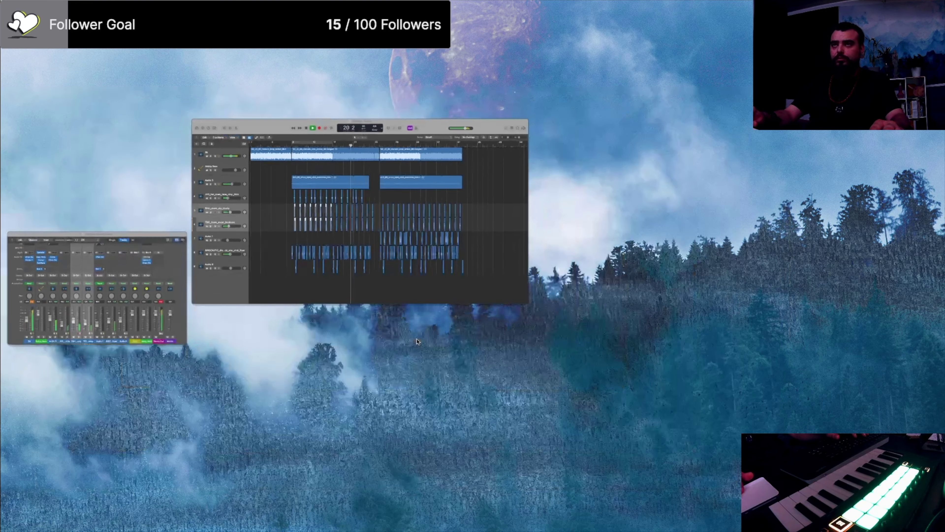
key("ctrl+Up")
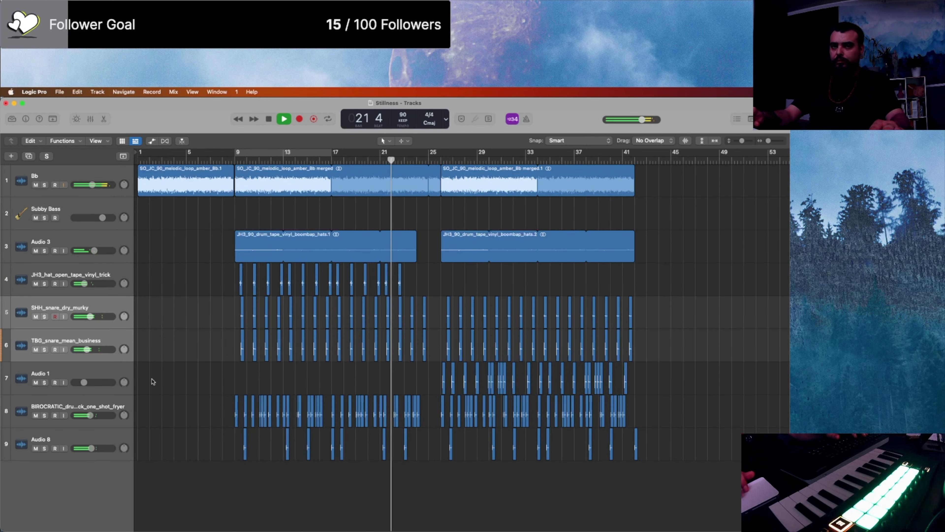
left_click(65, 408)
key("ctrl+Up")
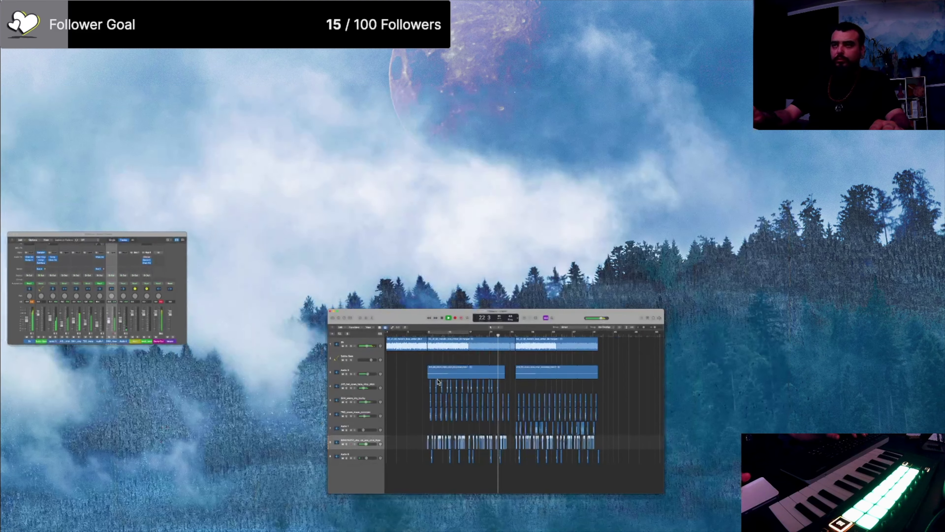
key("ctrl+Up")
key("ctrl+Up")
key("ctrl+Up")
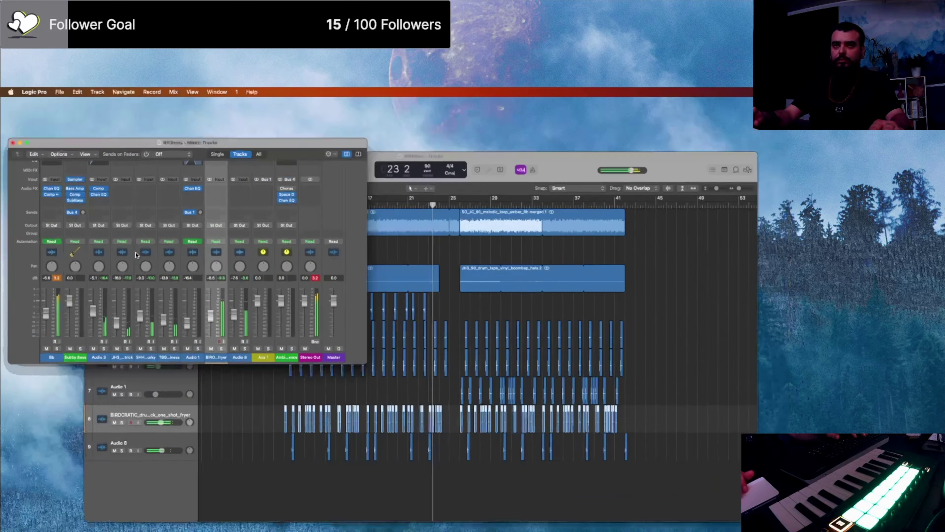
Step: Insert a stereo SubBass plug-in on the BIROCRATIC kick channel
left_click(252, 164)
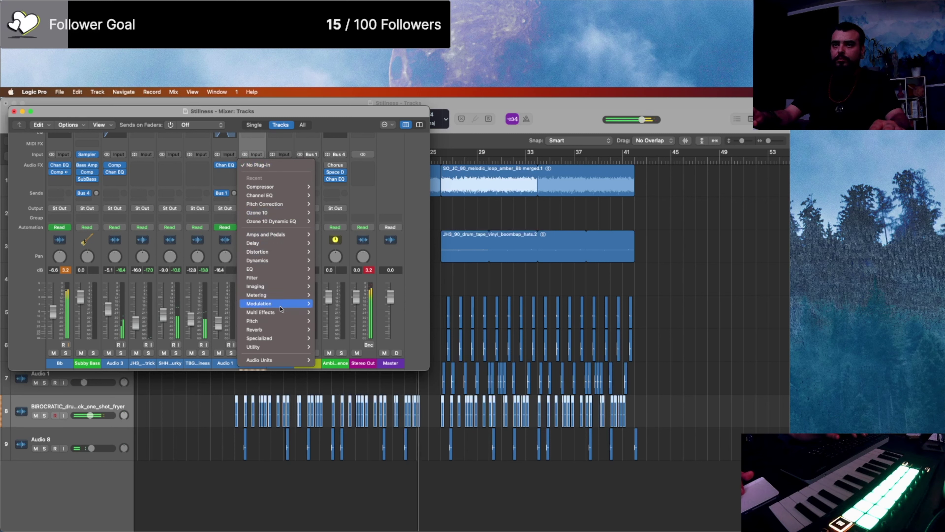
mouse_move(280, 315)
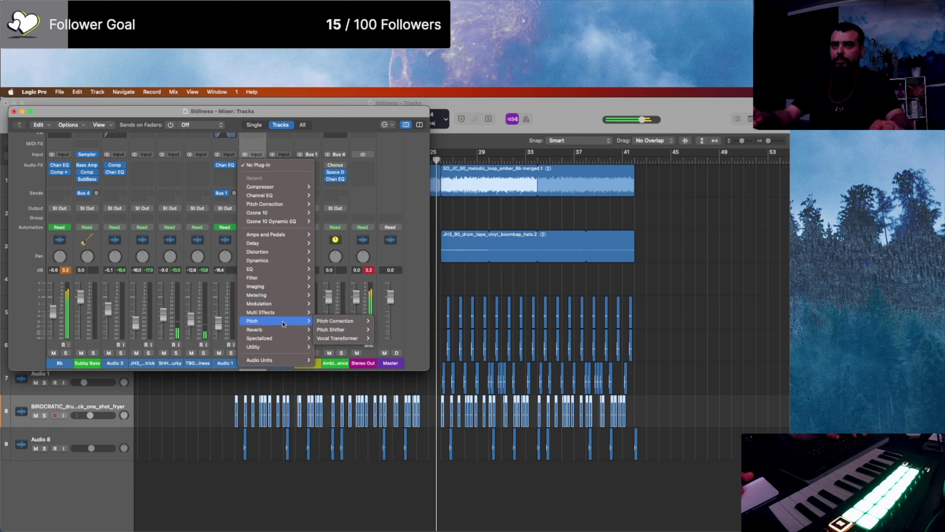
mouse_move(283, 338)
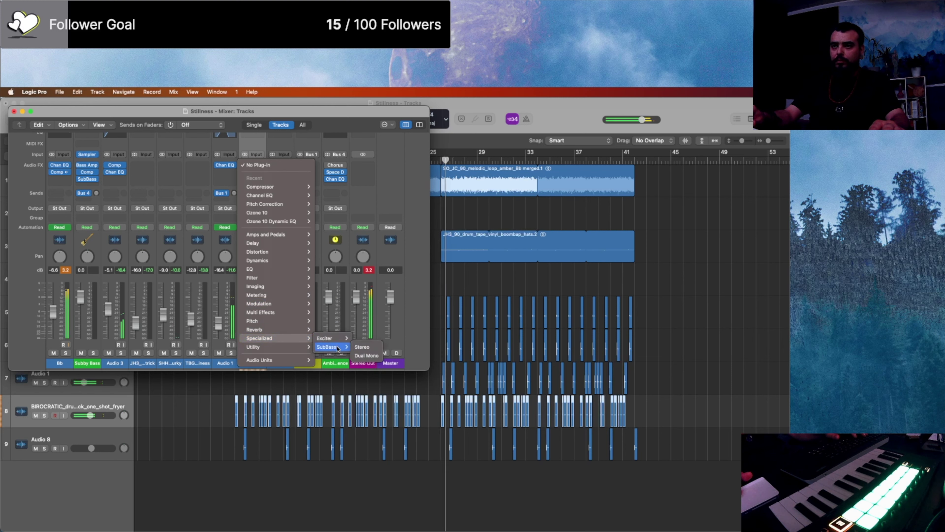
left_click(365, 346)
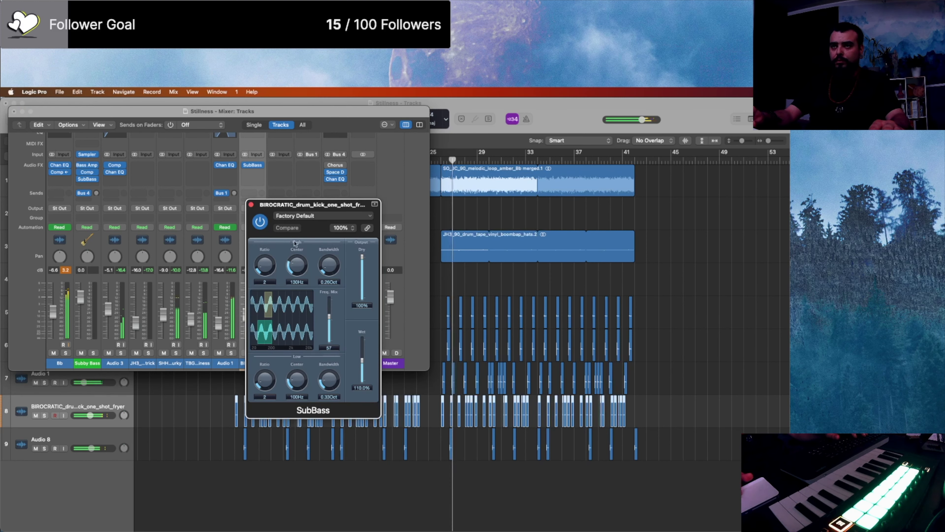
Step: Load the Sub Enhancer preset in the kick's SubBass and hide the Mixer, leaving the plug-in open
left_click(305, 215)
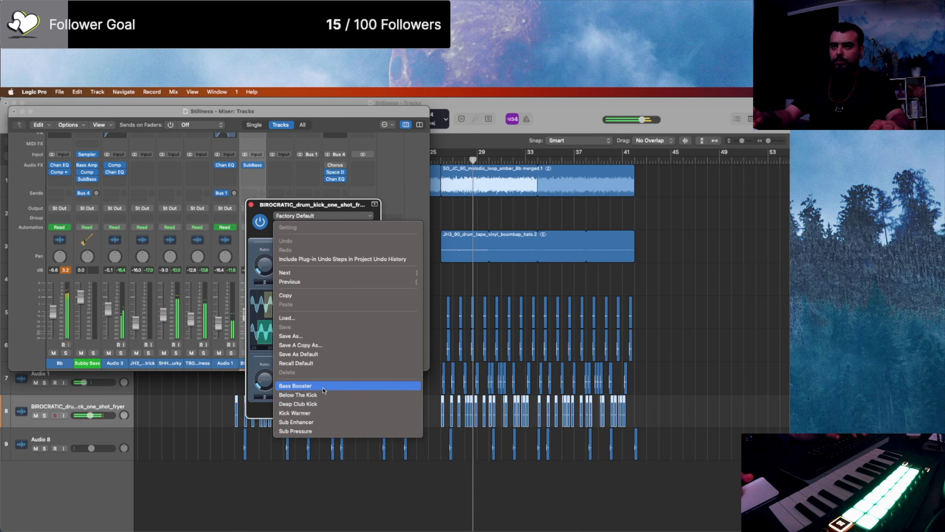
left_click(322, 394)
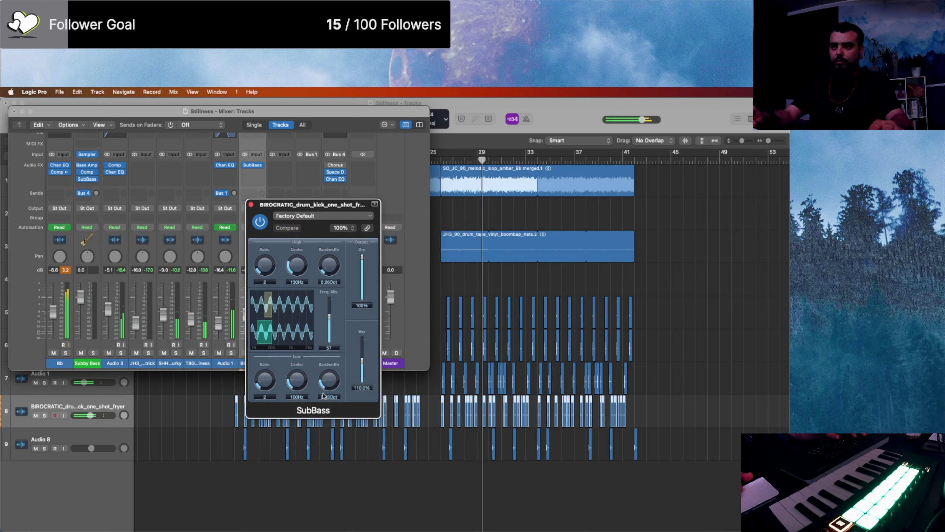
left_click(321, 219)
left_click(312, 424)
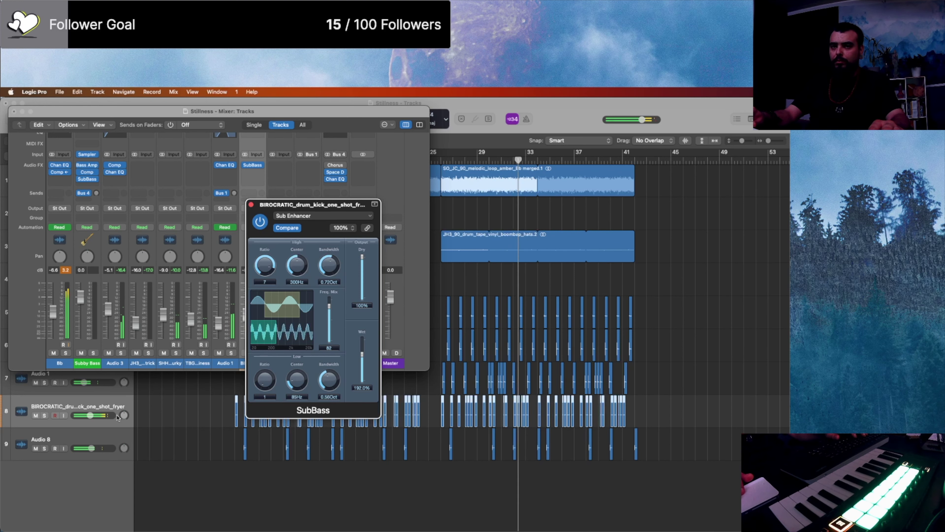
key("x")
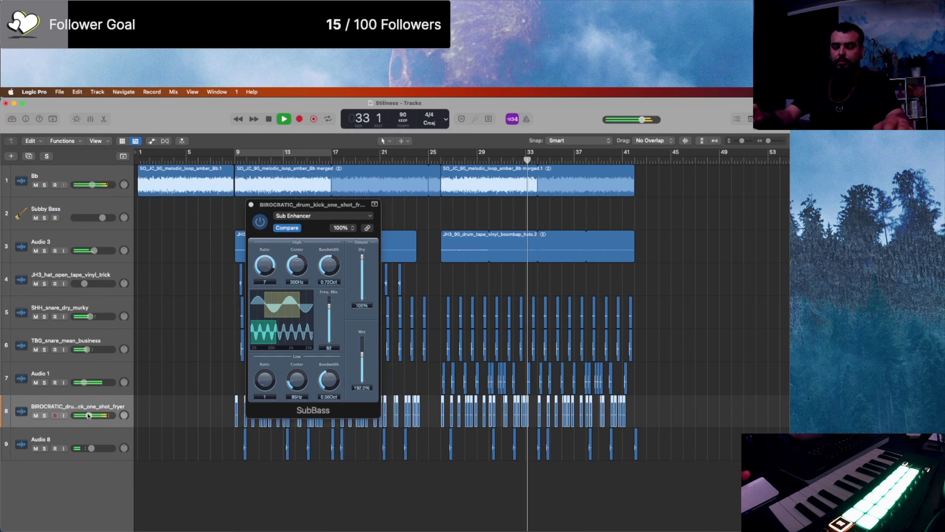
Step: Close the kick's SubBass window and deselect the kick regions, bringing the second drum section into closer view
left_click(251, 204)
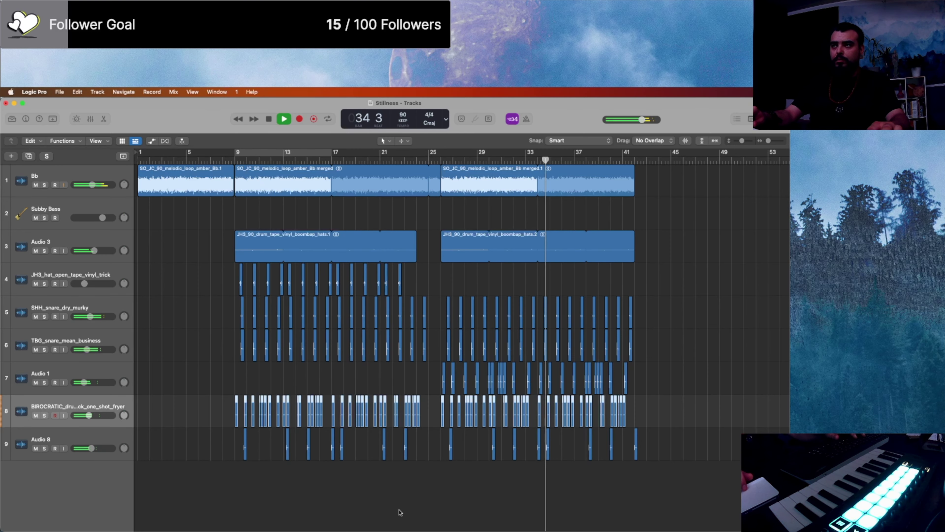
key("ctrl+Up")
left_click(471, 399)
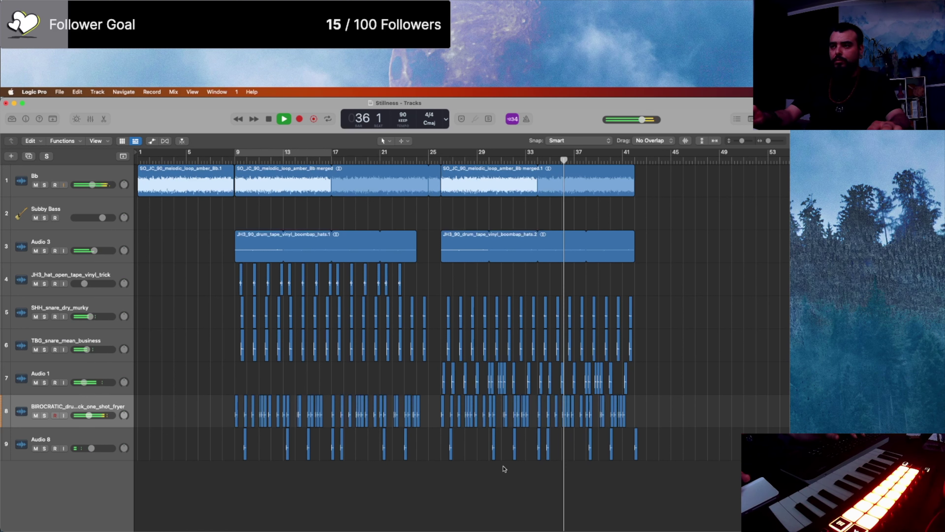
key("super+Right")
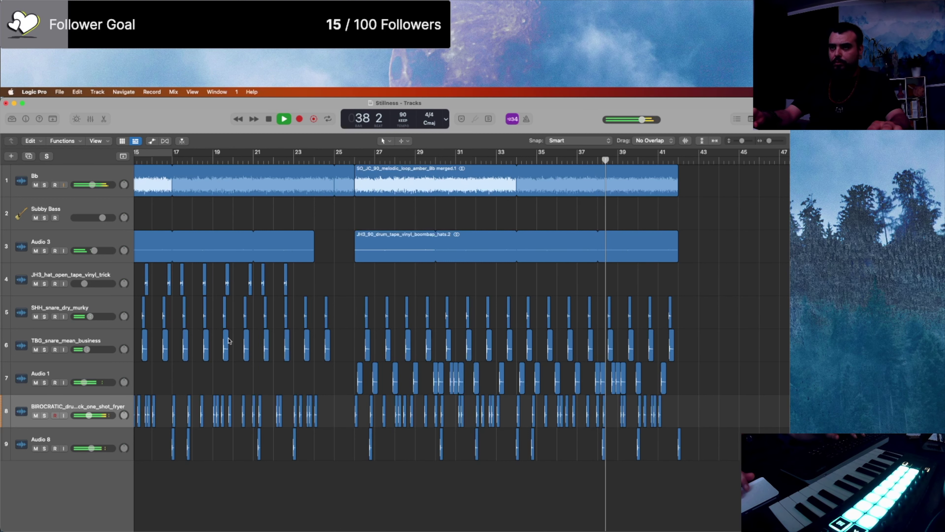
Step: Show the automation lanes and raise Audio 1's High Cut Freq automation from about bar 9 onward to about 2680 Hz
left_click(100, 383)
key("ctrl+Up")
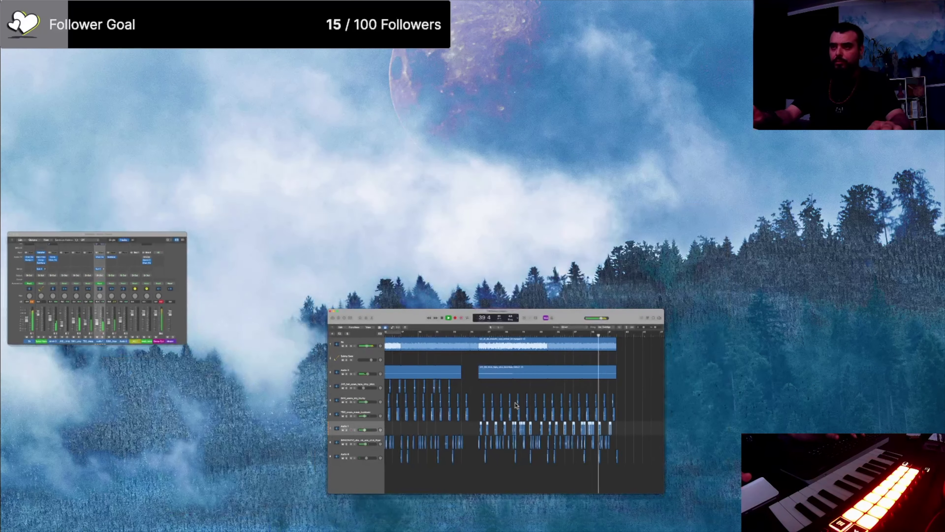
left_click(121, 330)
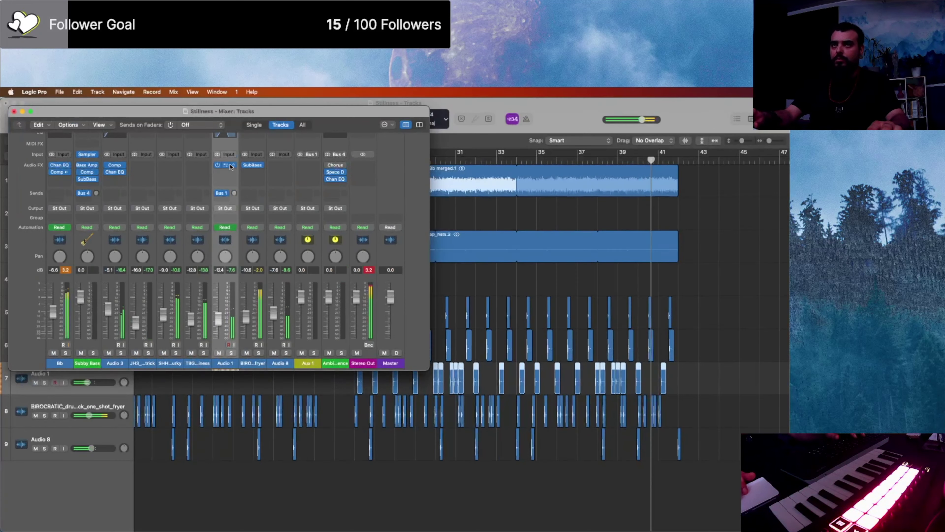
left_click(214, 391)
key("a")
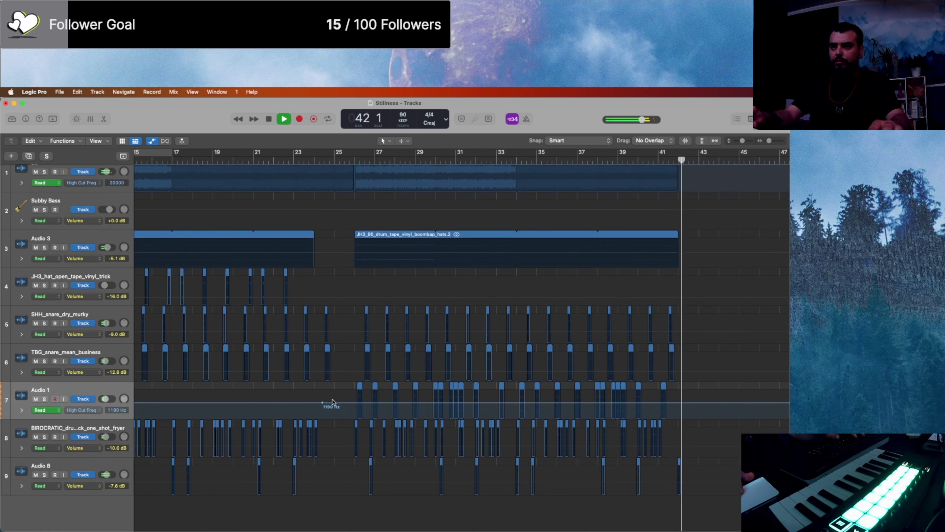
scroll(328, 403, "down", 5)
key("space")
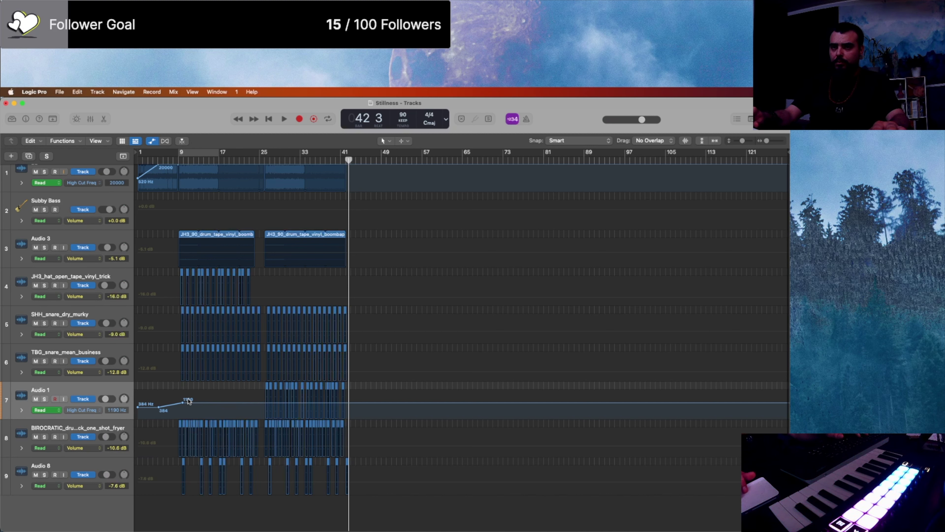
left_click_drag(183, 403, 183, 399)
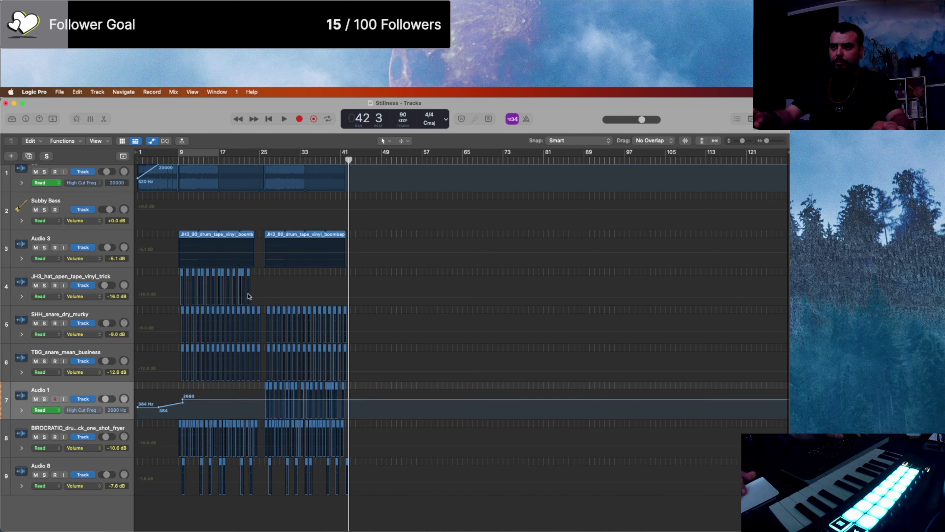
Step: Play the arrangement from bar 25 and hide the automation lanes, focusing on the second drum section
left_click(259, 159)
key("space")
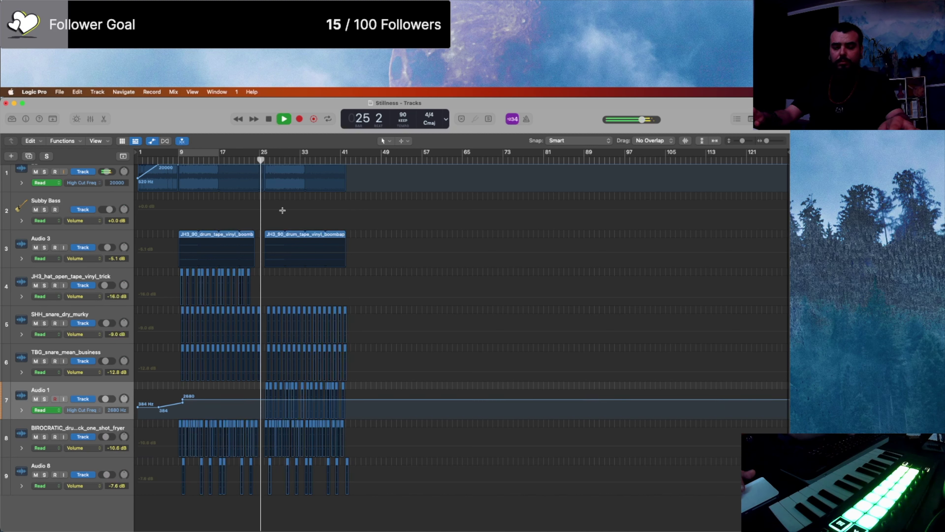
key("a")
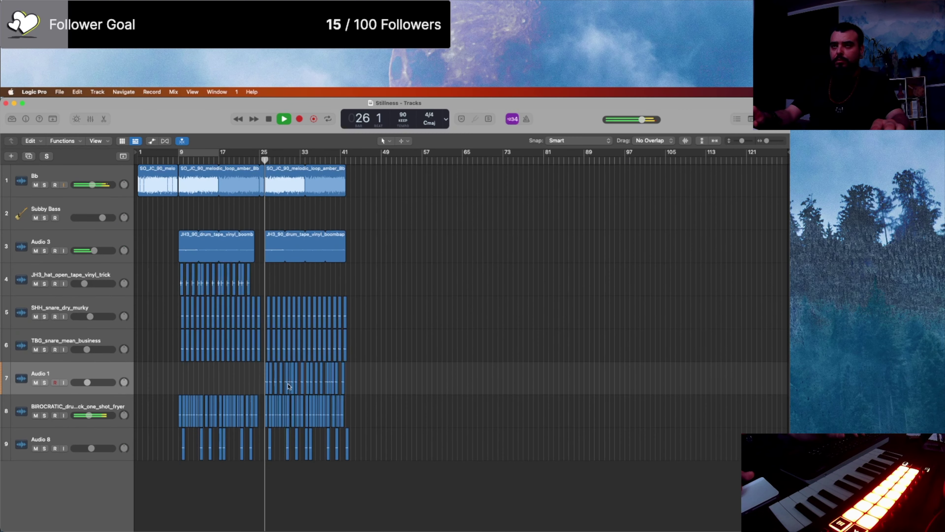
scroll(288, 386, "right", 5)
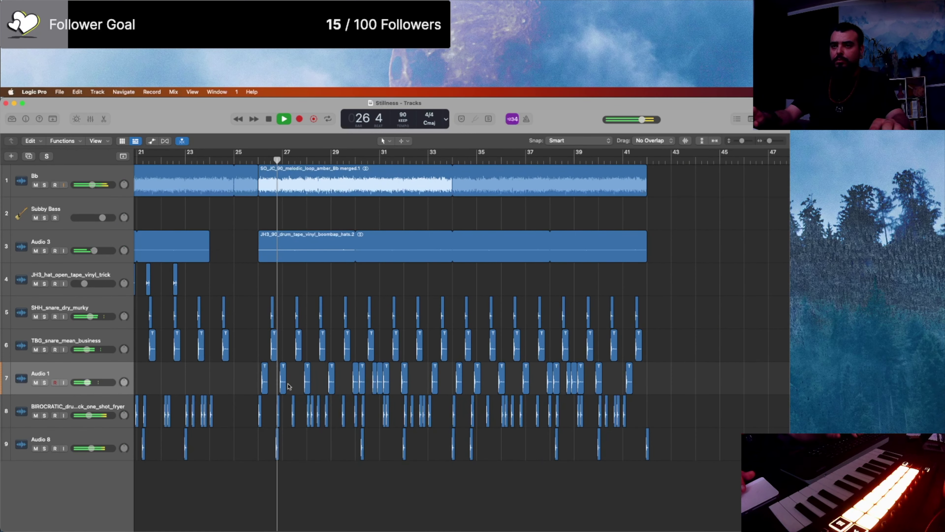
Step: Bring the Mixer to the front and insert a Space Designer reverb on the Aux 1 channel
key("ctrl+Up")
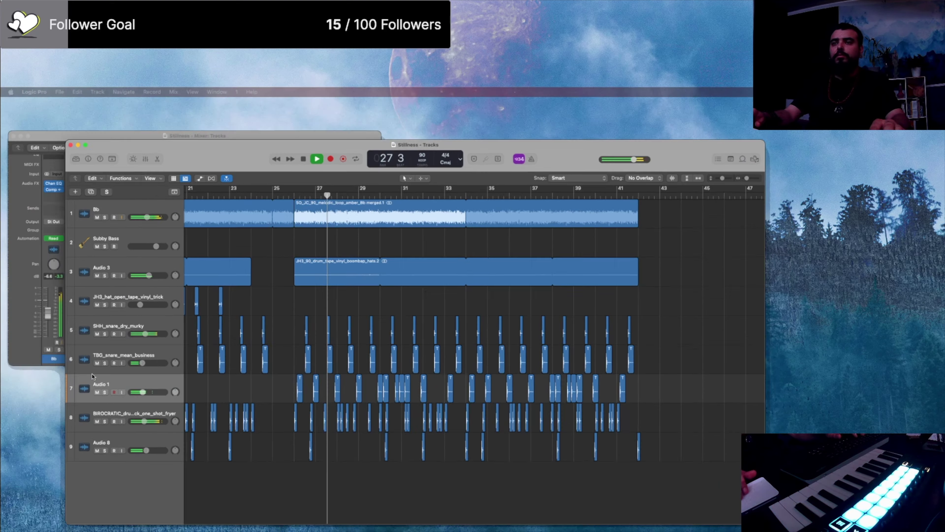
left_click(162, 319)
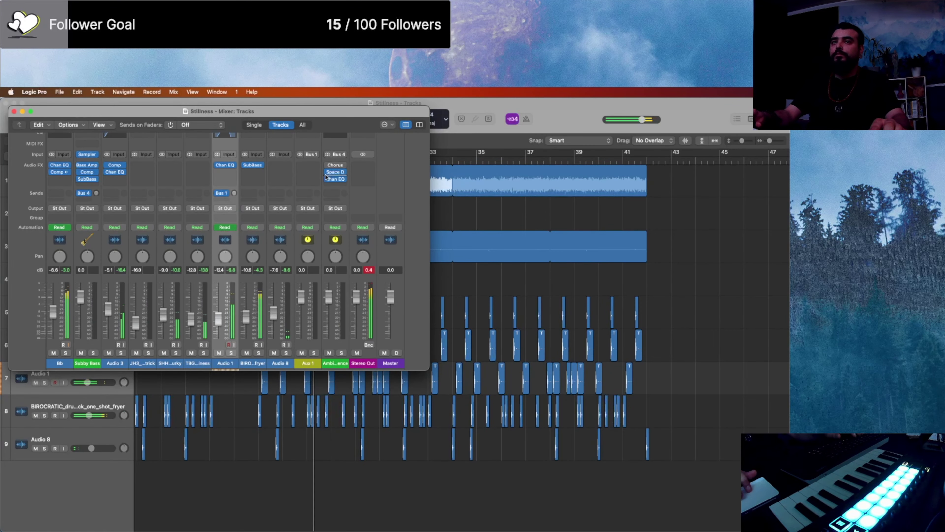
left_click(361, 165)
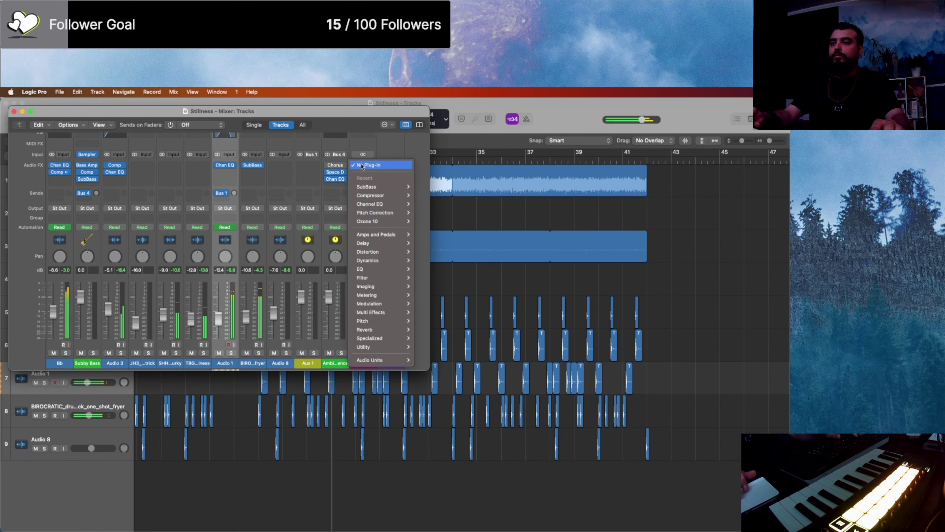
left_click(417, 156)
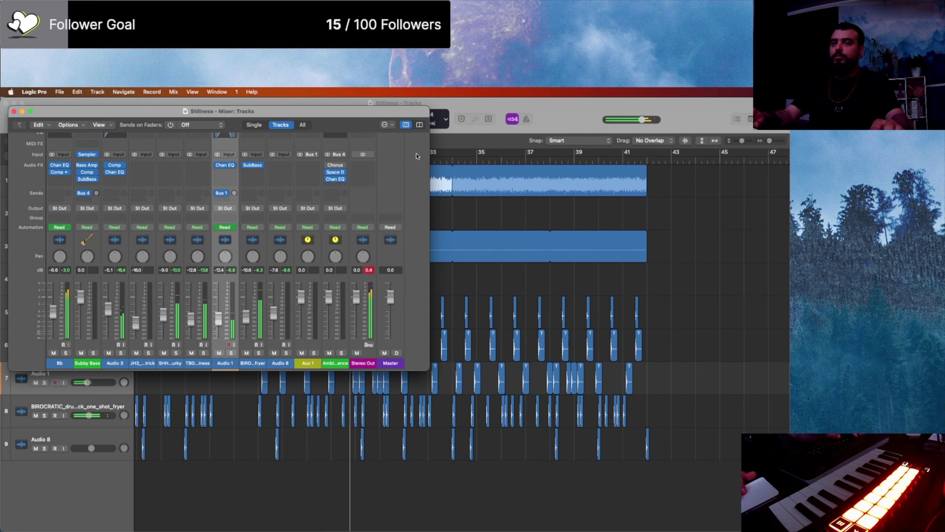
left_click(307, 166)
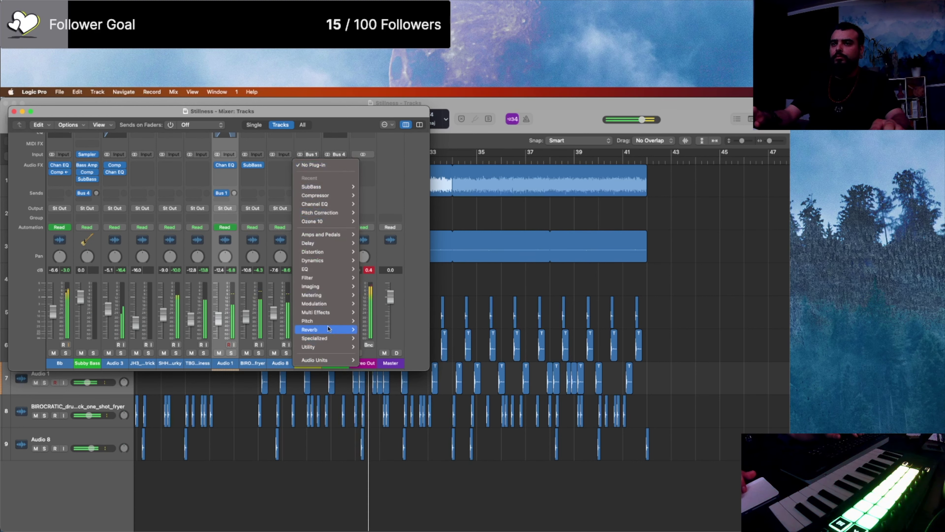
mouse_move(329, 331)
left_click(376, 355)
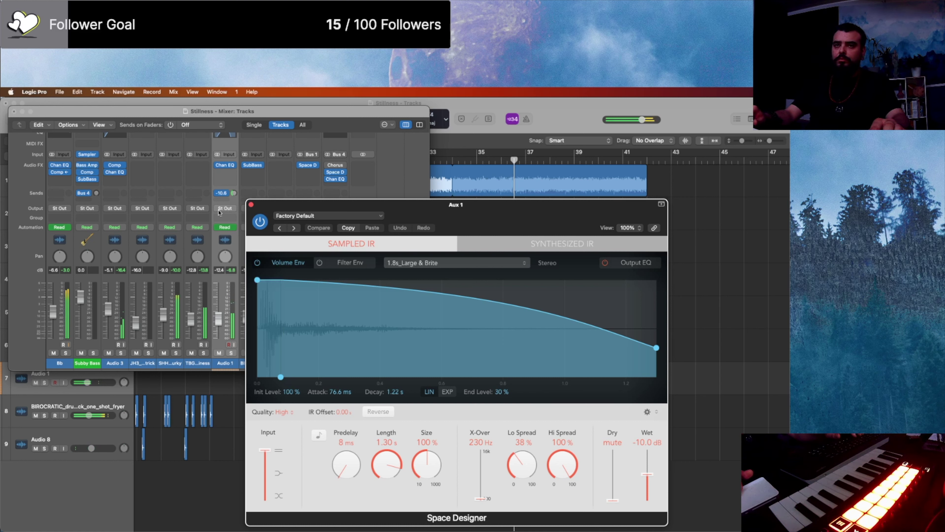
Step: Add Bus 1 sends to the TBG_snare_mean_business and SHH_snare_dry_murky channels to feed the Aux 1 reverb
left_click(192, 189)
mouse_move(208, 206)
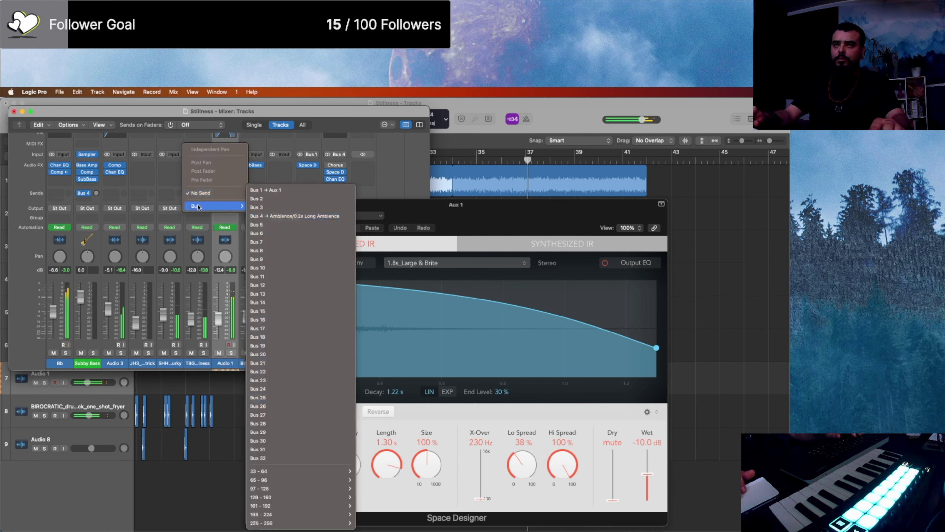
left_click(261, 189)
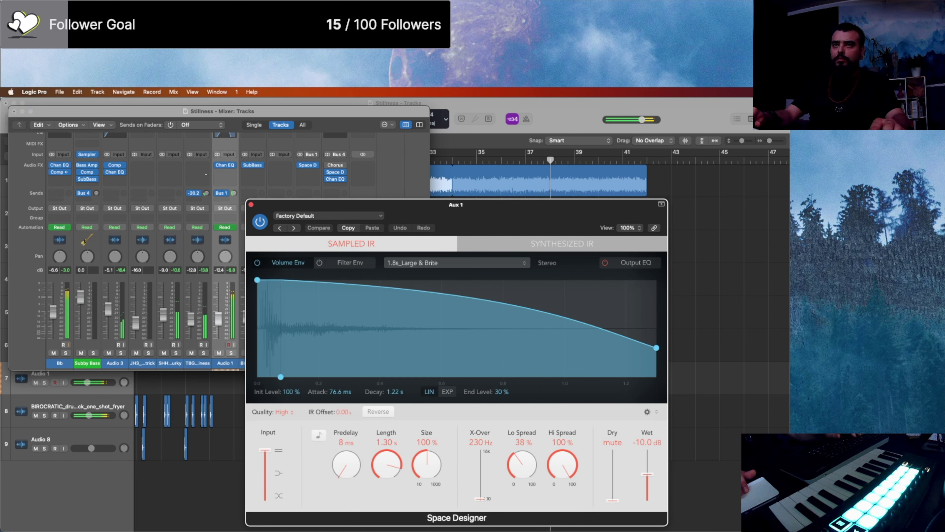
left_click(181, 191)
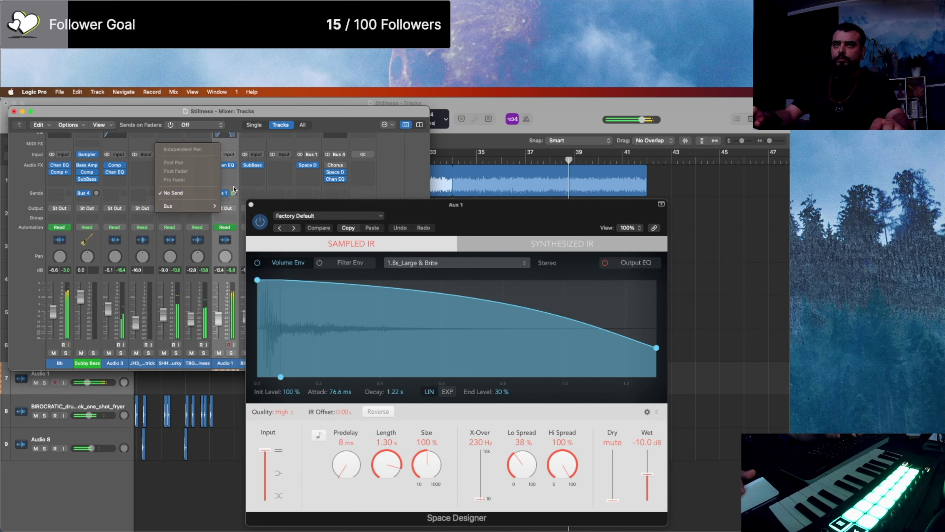
mouse_move(193, 205)
left_click(234, 208)
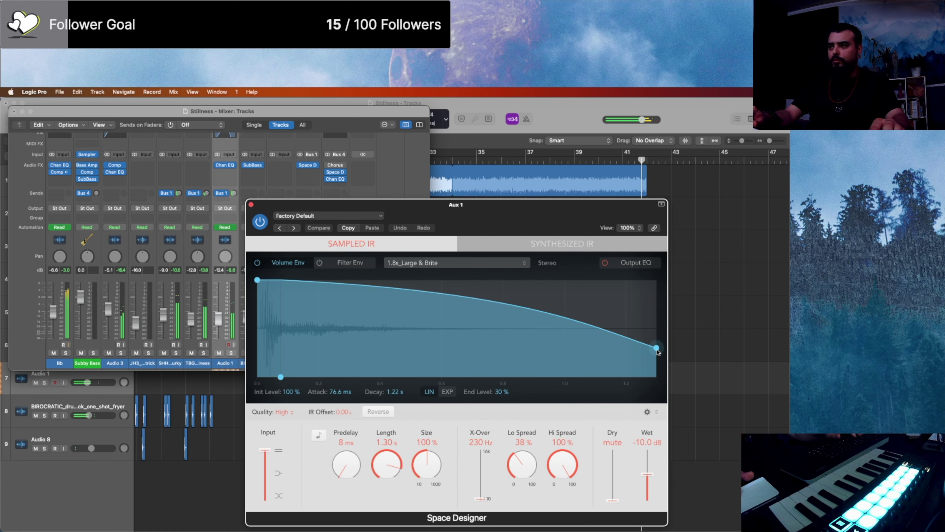
Step: Shorten the Aux 1 reverb's volume decay to 1.07 s with a 31% end level, and cycle playback over bars 34 to 42
left_click_drag(656, 348, 608, 347)
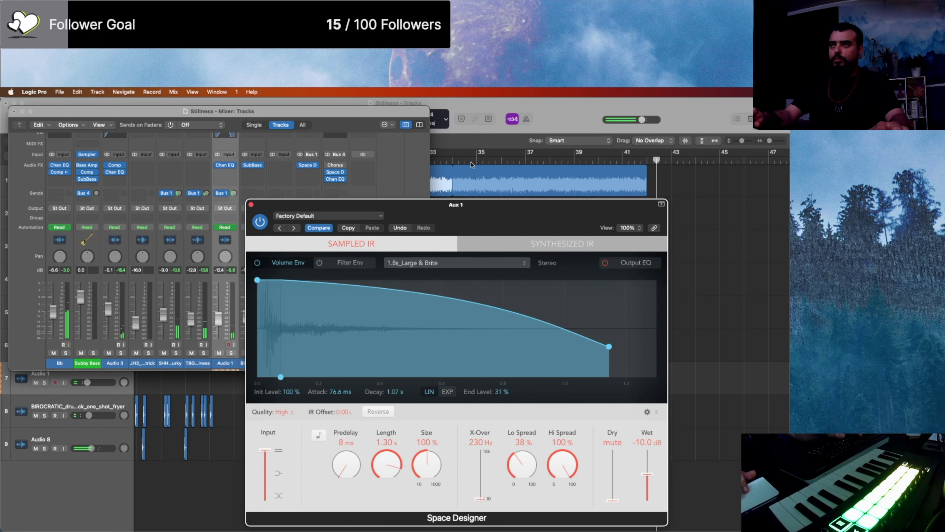
left_click(452, 160)
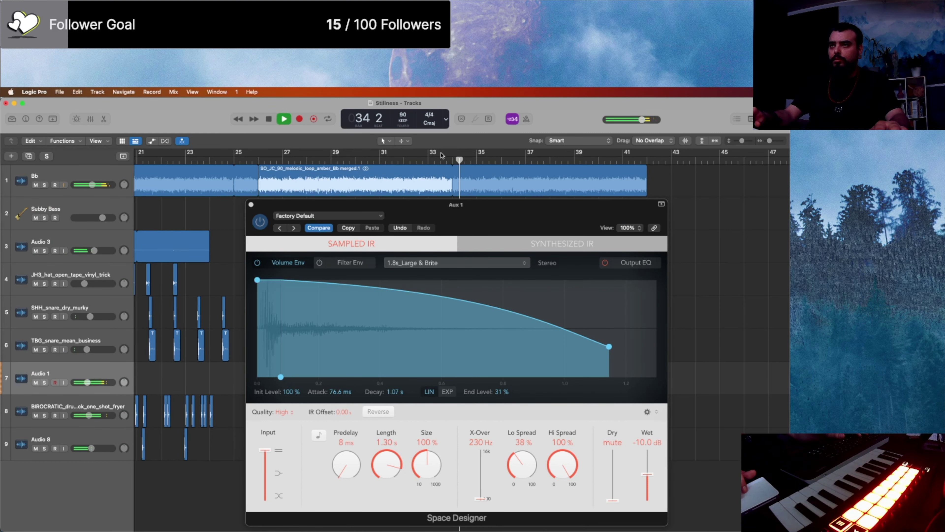
left_click_drag(453, 154, 648, 156)
Step: Add a Channel EQ to SHH_snare_dry_murky with a 56 Hz low cut and boosts of 1.9 dB at 570 Hz and 1.7 dB at 1040 Hz
key("ctrl+Up")
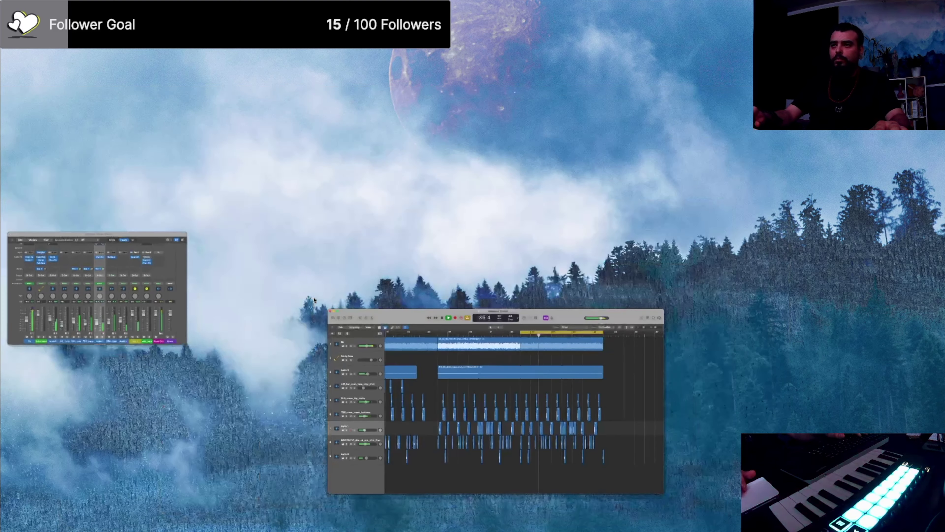
left_click(125, 293)
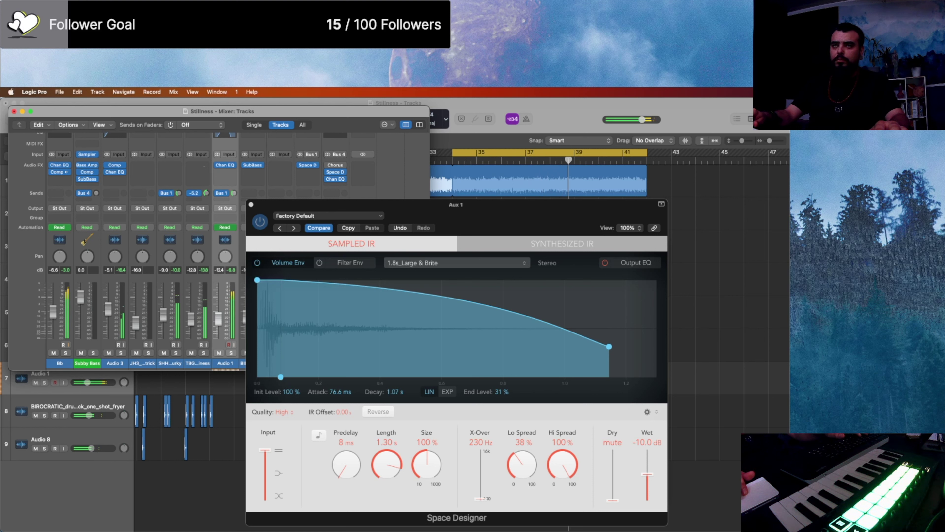
left_click(169, 136)
left_click(284, 253)
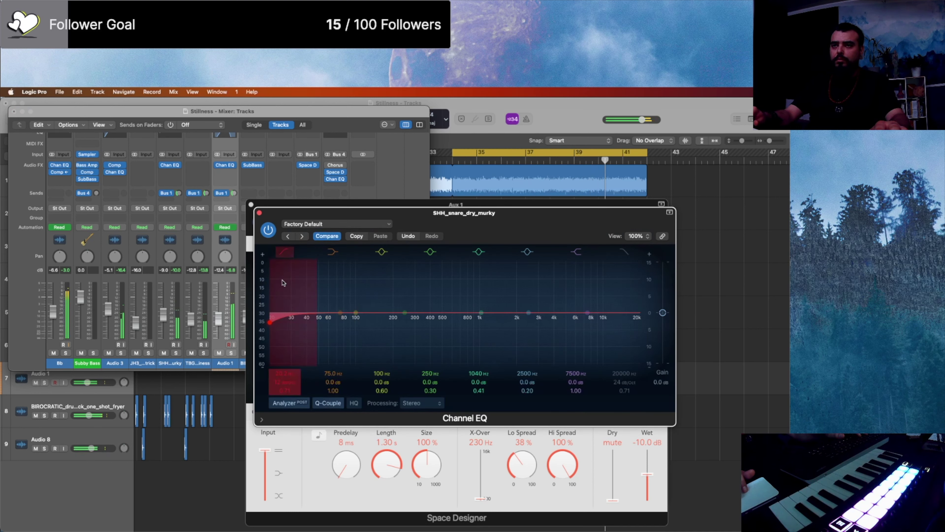
left_click_drag(283, 283, 335, 284)
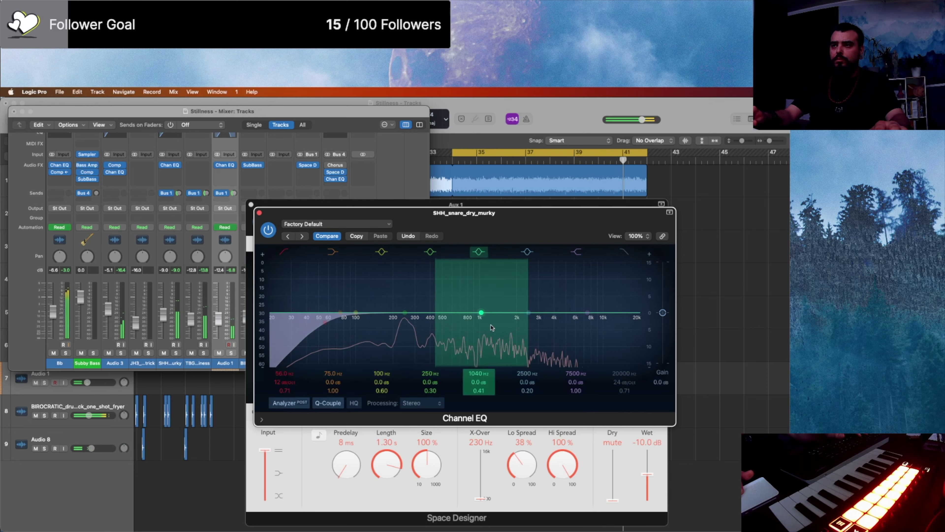
left_click_drag(492, 327, 492, 320)
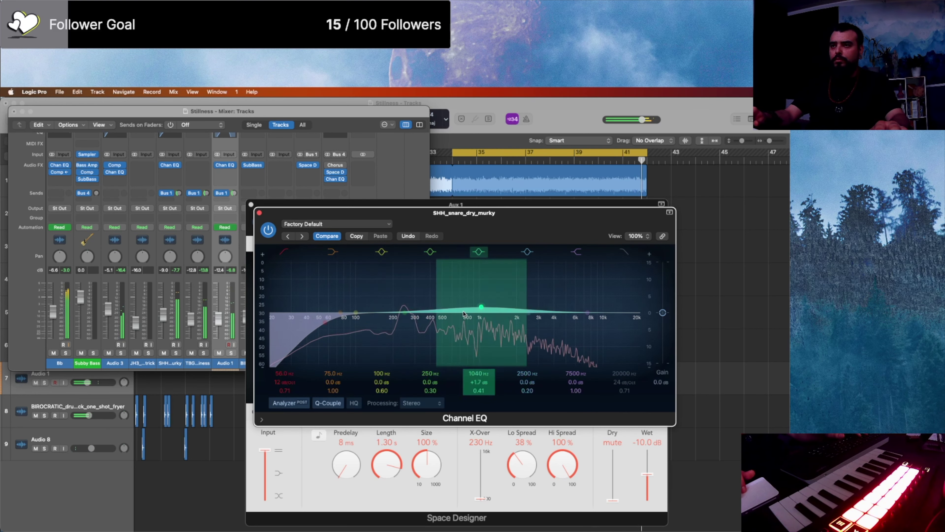
left_click_drag(405, 312, 449, 306)
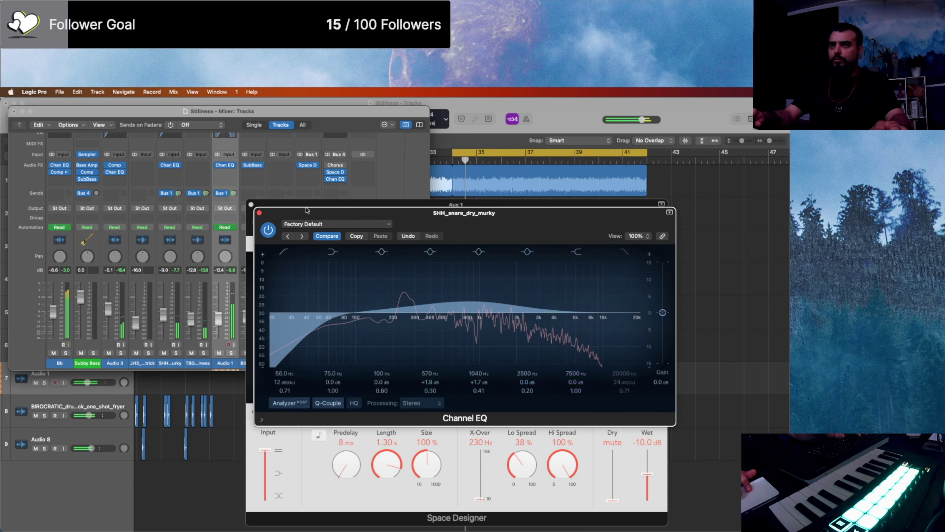
left_click(259, 213)
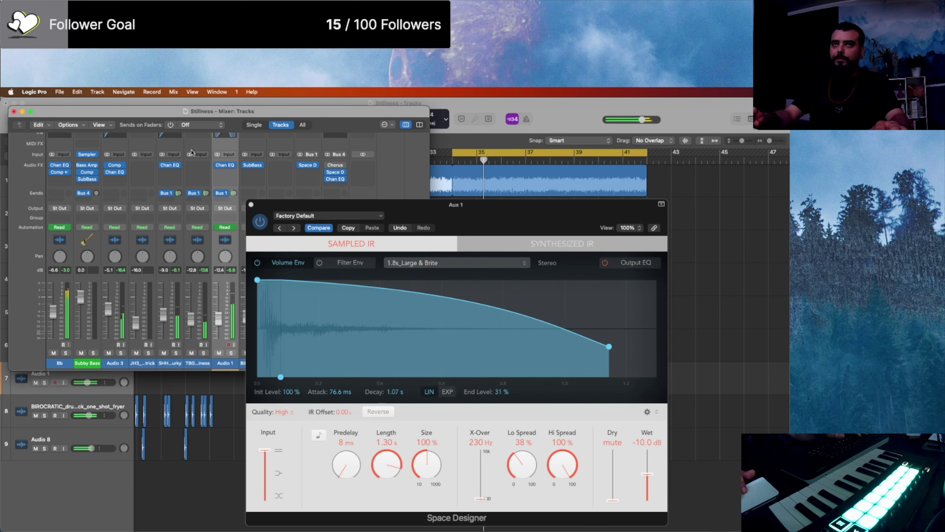
Step: Copy the SHH snare's Channel EQ to TBG_snare_mean_business, setting 220 Hz to -1.1 dB, 745 Hz to +1.9 dB and 2520 Hz to +1.3 dB
left_click_drag(200, 134, 200, 135)
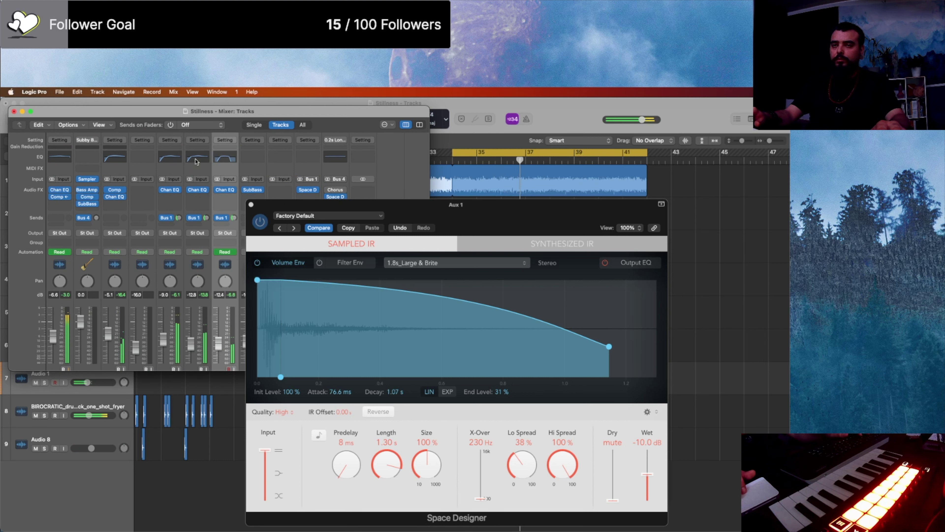
left_click(197, 159)
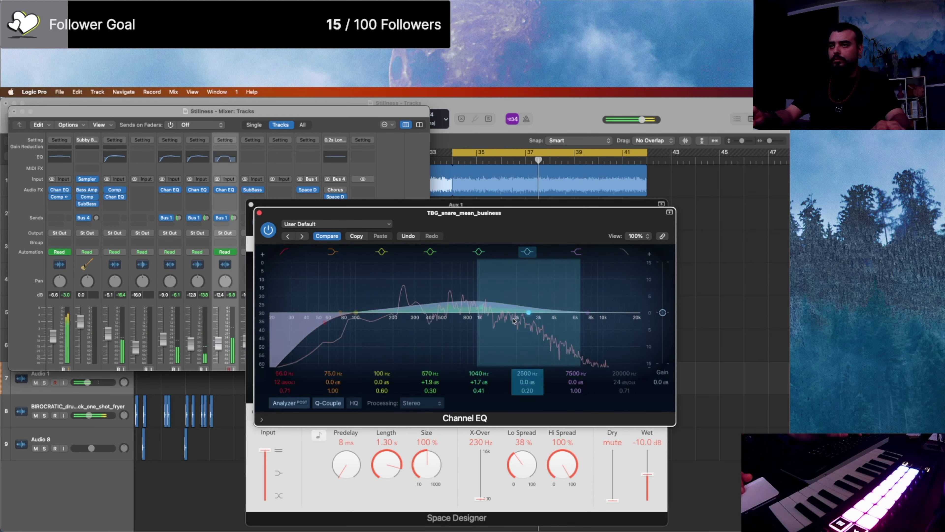
left_click_drag(422, 324, 372, 333)
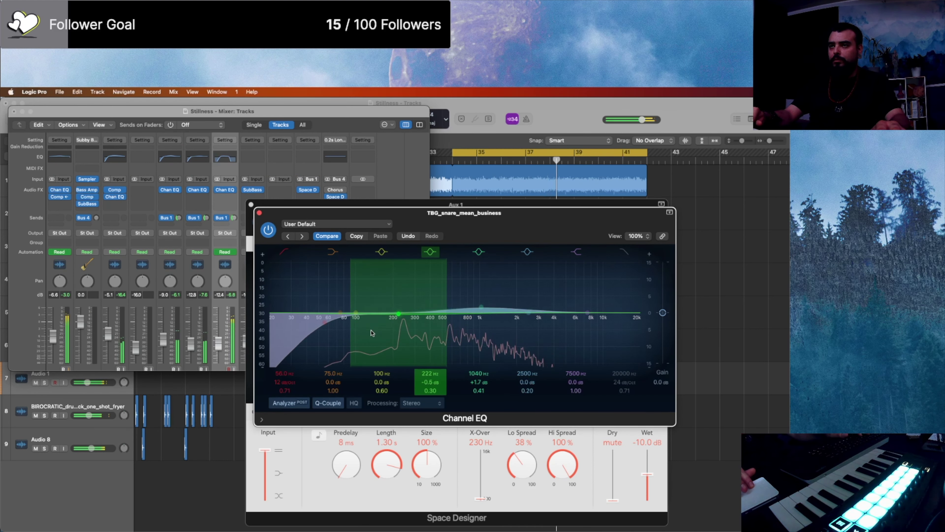
left_click_drag(502, 321, 433, 323)
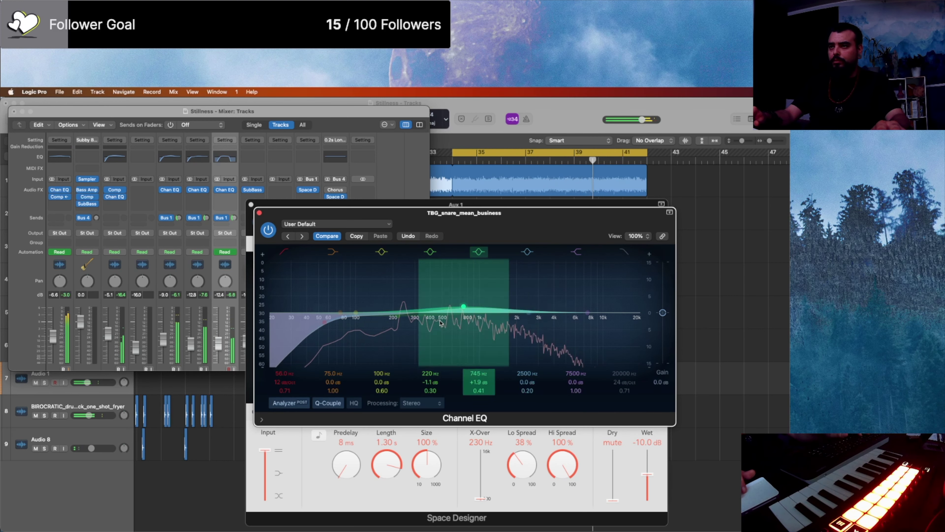
left_click_drag(509, 329, 509, 327)
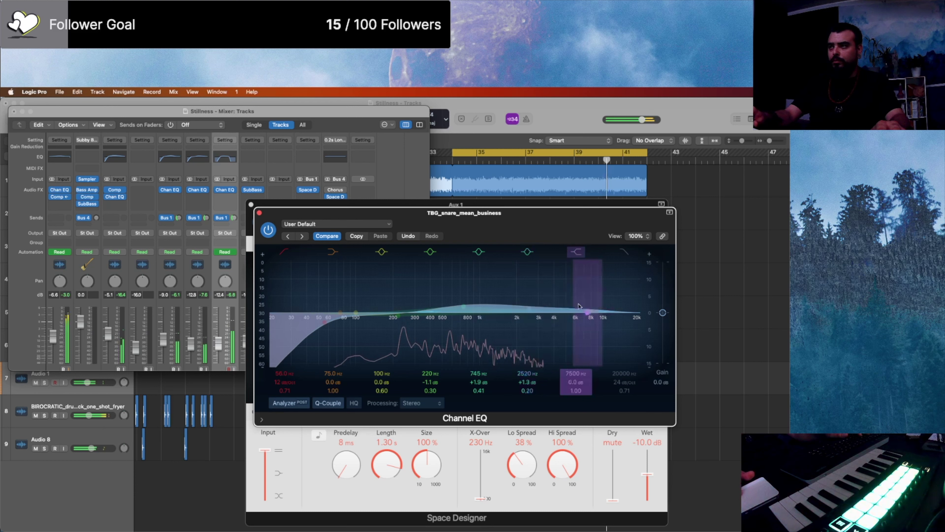
Step: Enable the 20000 Hz high cut on TBG_snare_mean_business's Channel EQ, close it, and add a Bus 1 send to the Bb channel
left_click(624, 252)
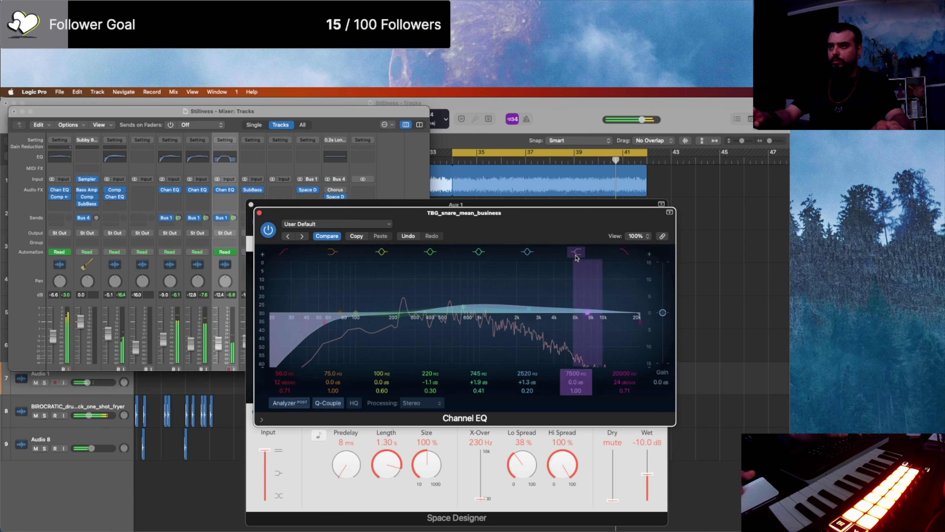
left_click(259, 213)
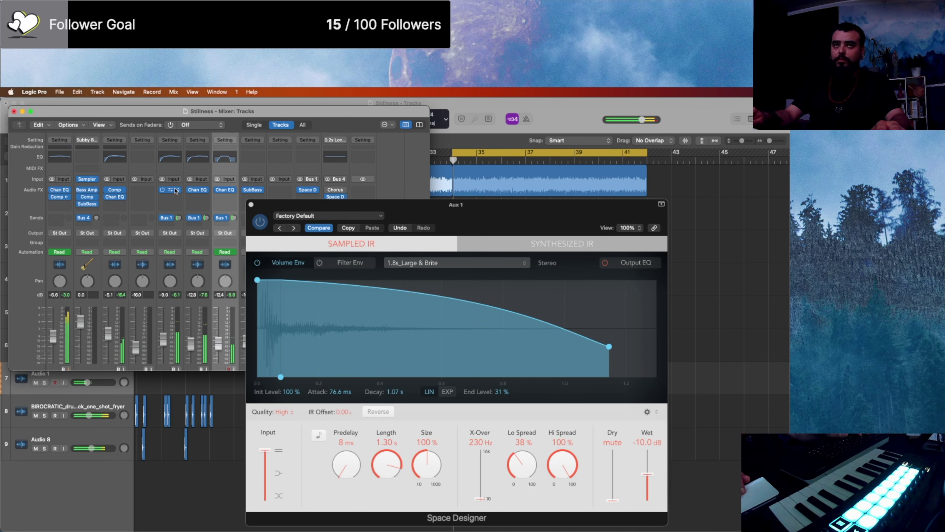
left_click(60, 218)
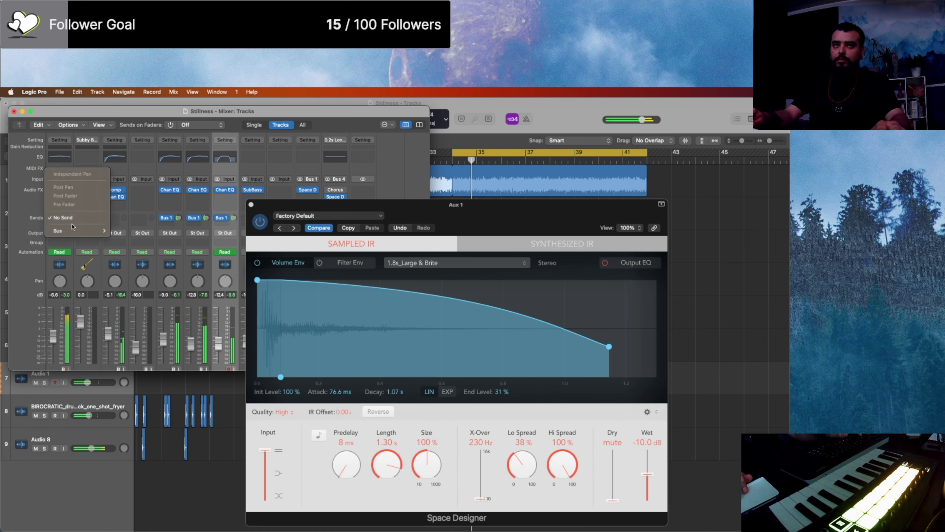
mouse_move(78, 231)
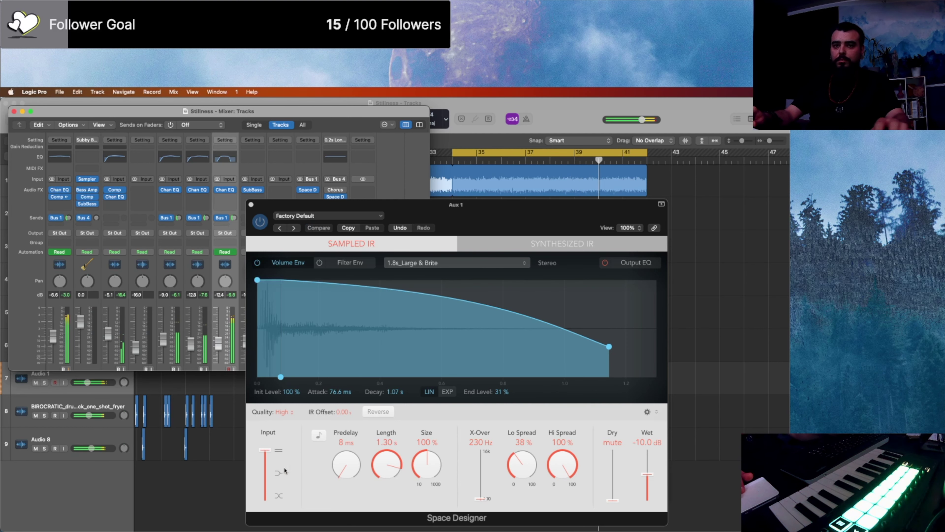
Step: Bring the Stillness tracks window forward and close the Aux 1 Space Designer to reveal the full arrangement
key("ctrl+Up")
left_click(612, 268)
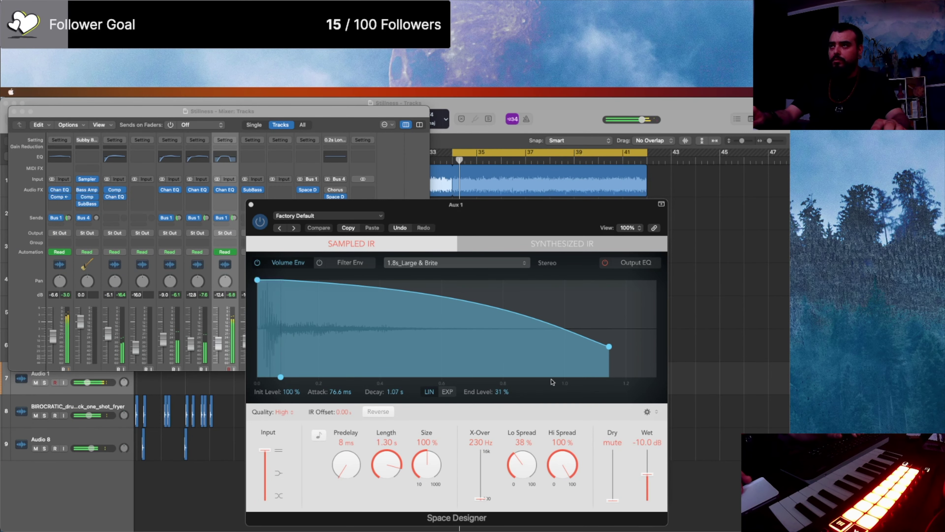
left_click(145, 504)
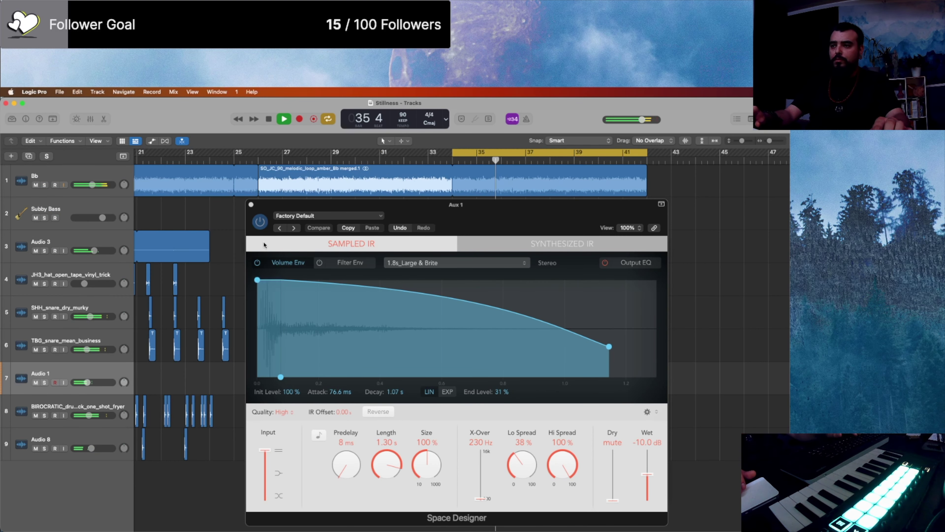
left_click(251, 205)
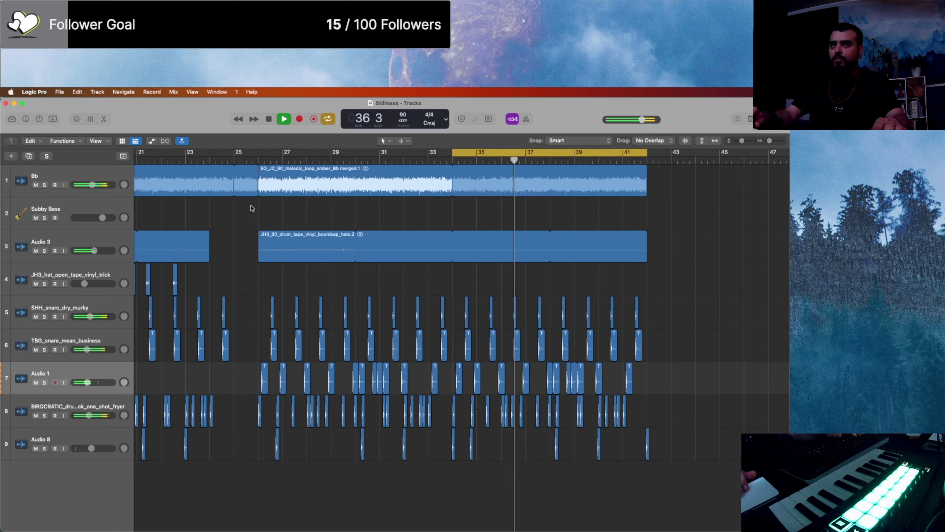
Step: Load the Basement Bass patch from the legacy Logic synth basses onto the Subby Bass track
left_click(101, 208)
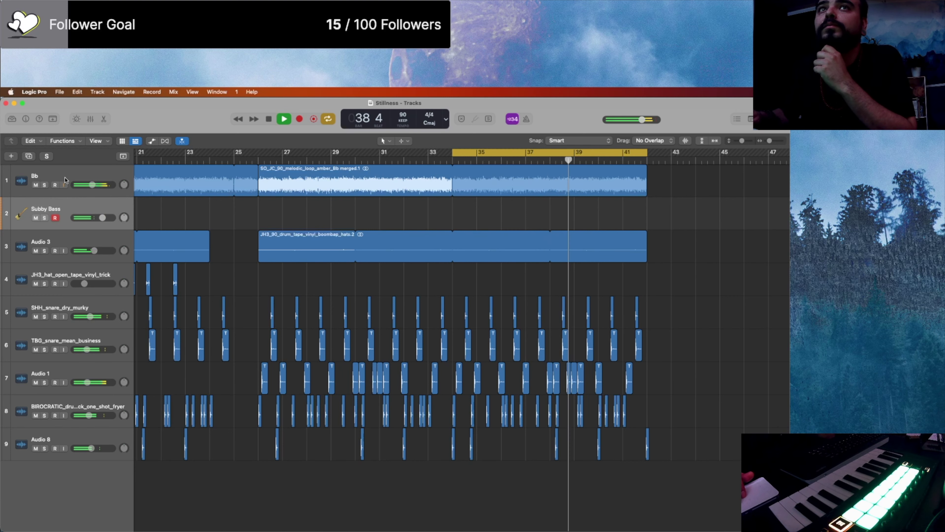
key("y")
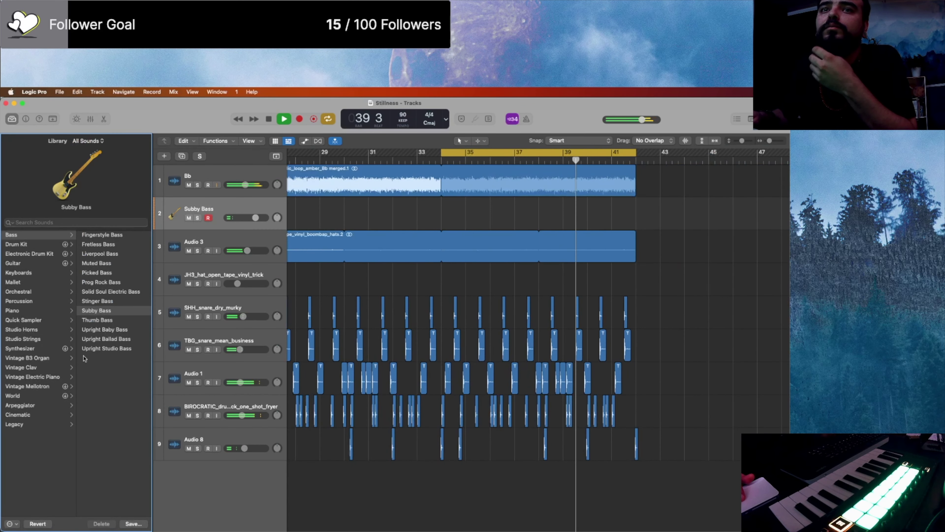
left_click(32, 431)
left_click(33, 423)
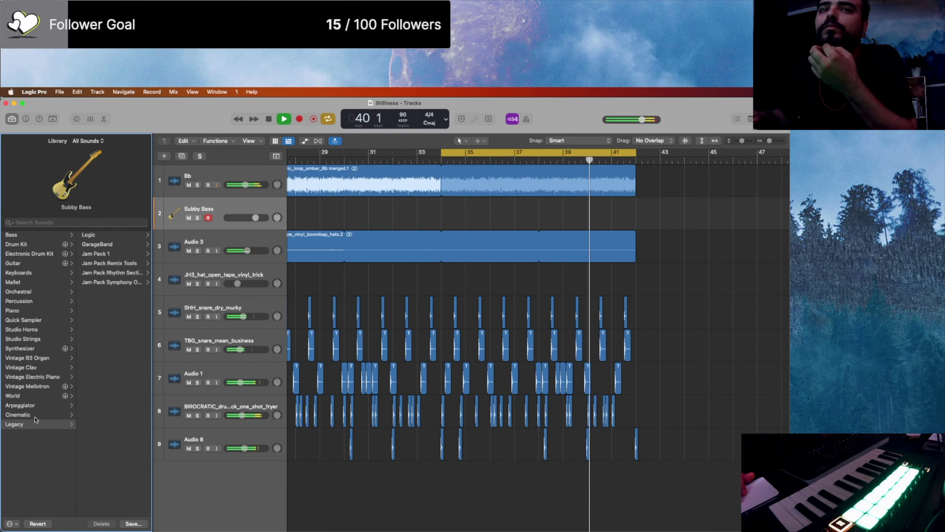
left_click(117, 238)
left_click(112, 282)
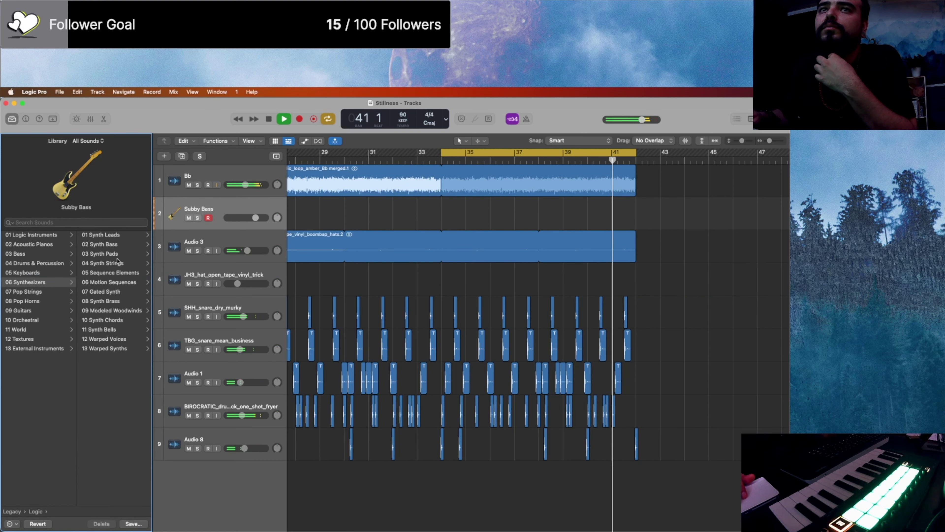
left_click(119, 246)
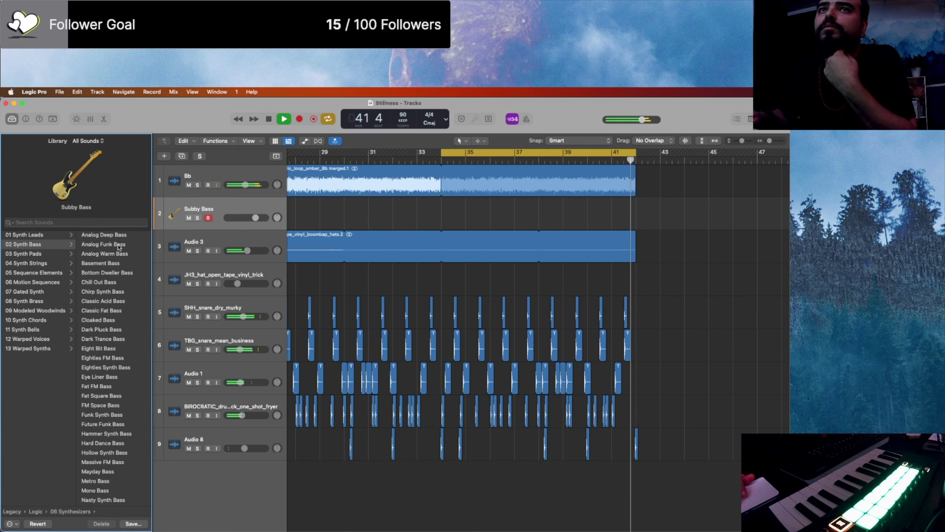
left_click(118, 263)
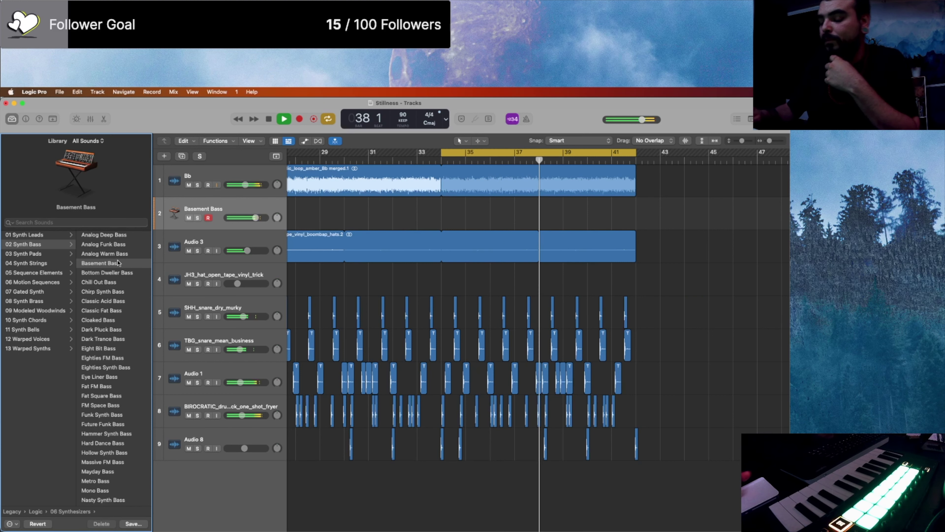
Step: Stop playback and delete the Basement Bass track
key("space")
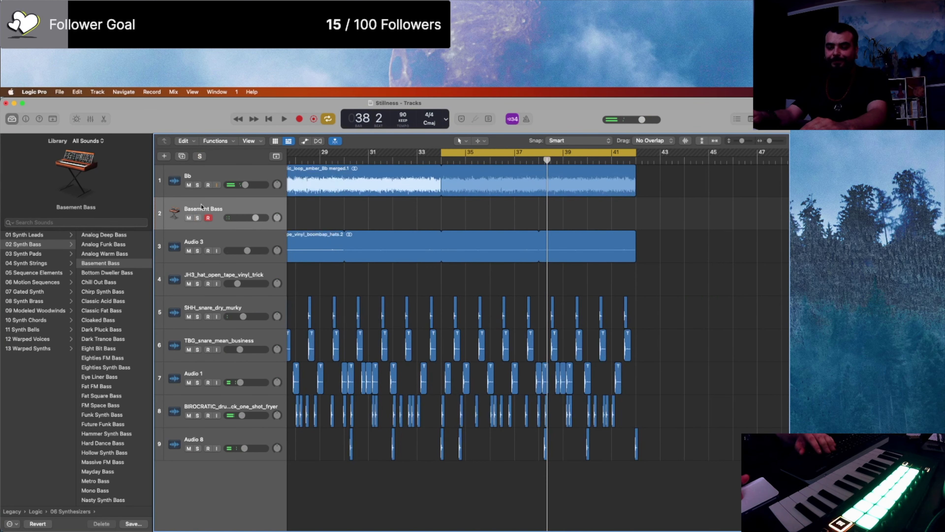
key("super+BackSpace")
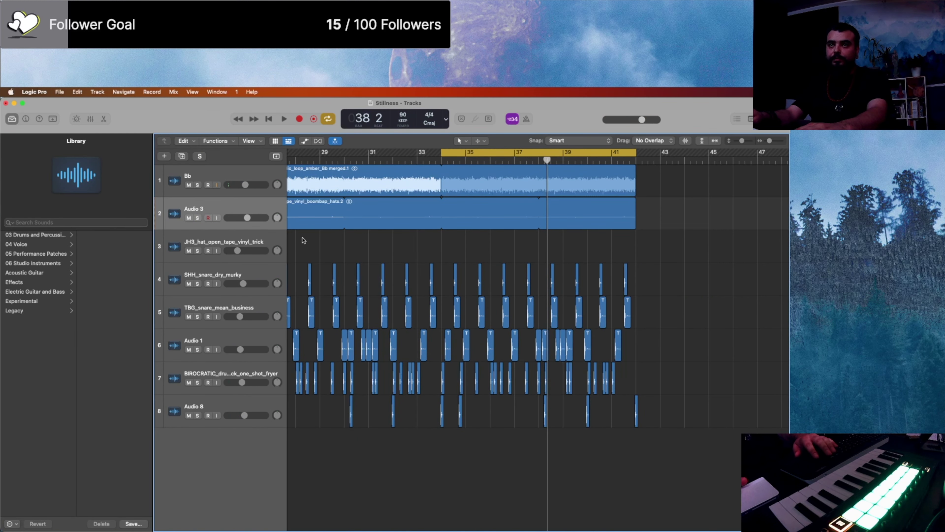
Step: Move all the JH3_hat_open_tape_vinyl_trick regions from the bar 9 section to the section starting at bar 26, and play from there
scroll(308, 238, "left", 10)
scroll(308, 237, "down", 5)
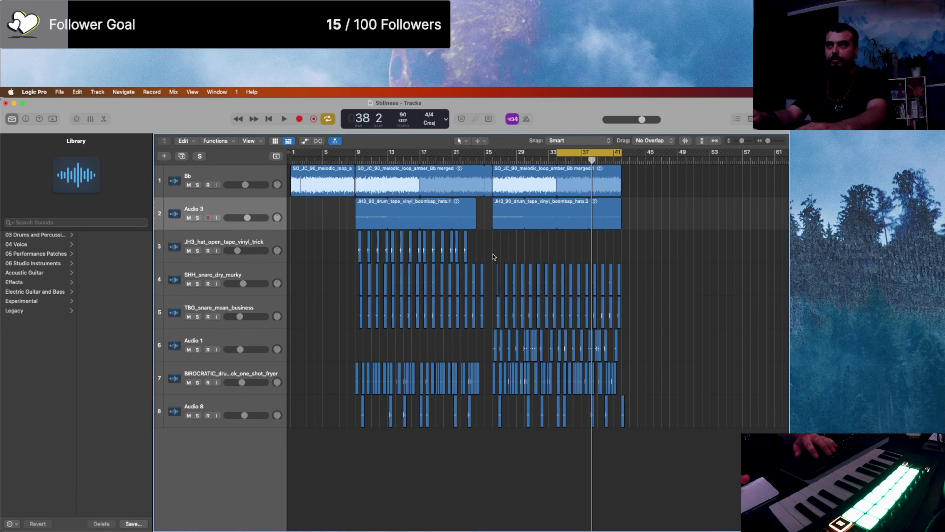
left_click_drag(499, 251, 368, 248)
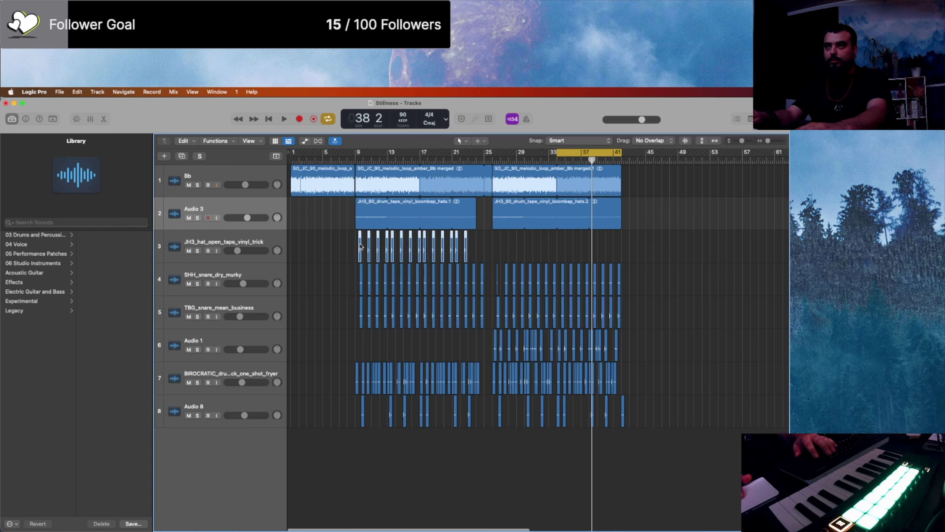
key("super+Right")
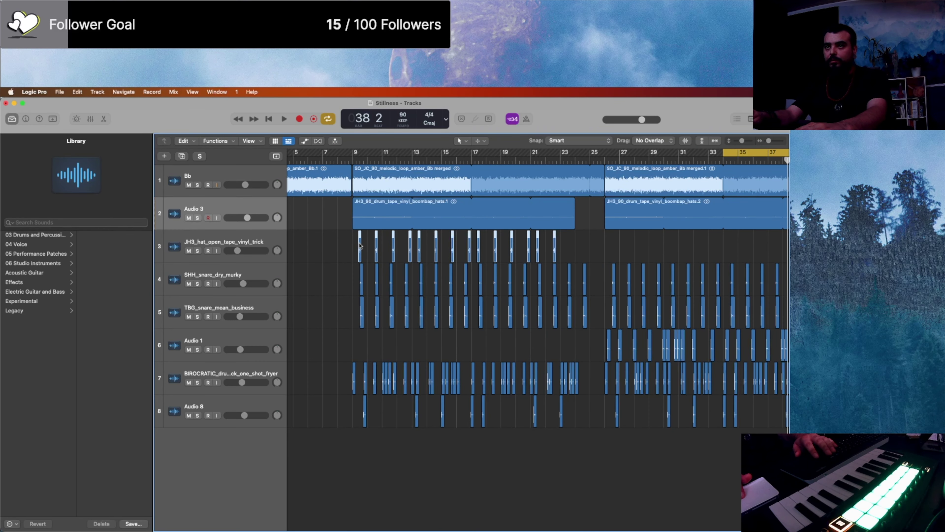
left_click_drag(360, 246, 615, 258)
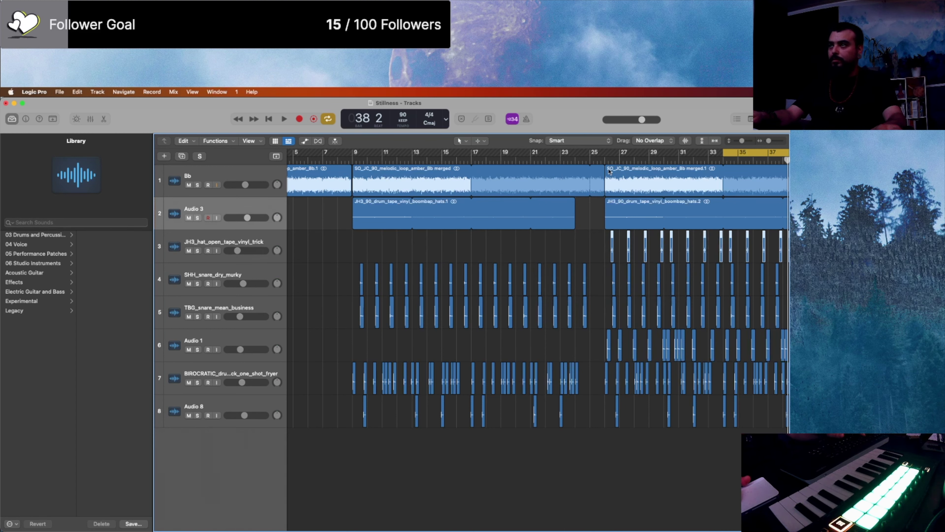
left_click(606, 162)
key("space")
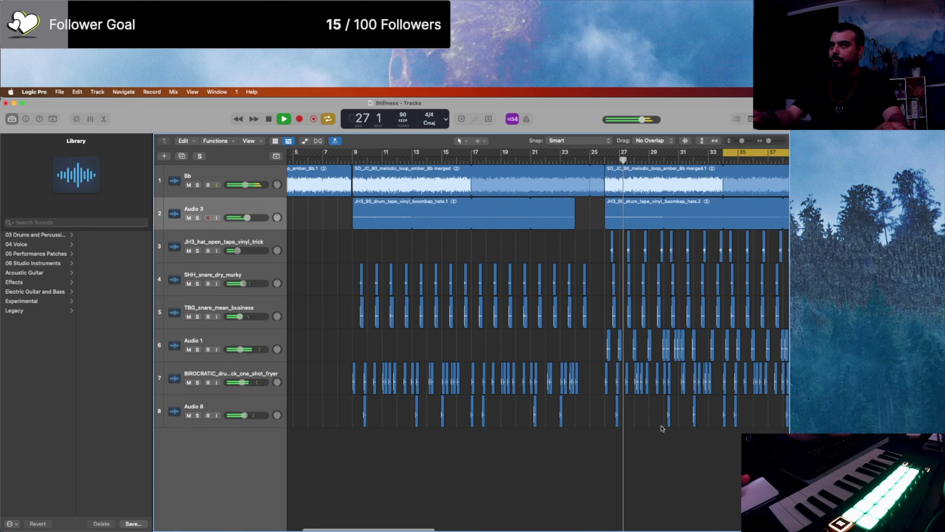
Step: Lower the SHH_snare_dry_murky and TBG_snare_mean_business volumes together, bringing the SHH snare to about -11.8 dB
key("super+Left")
key("super+Left")
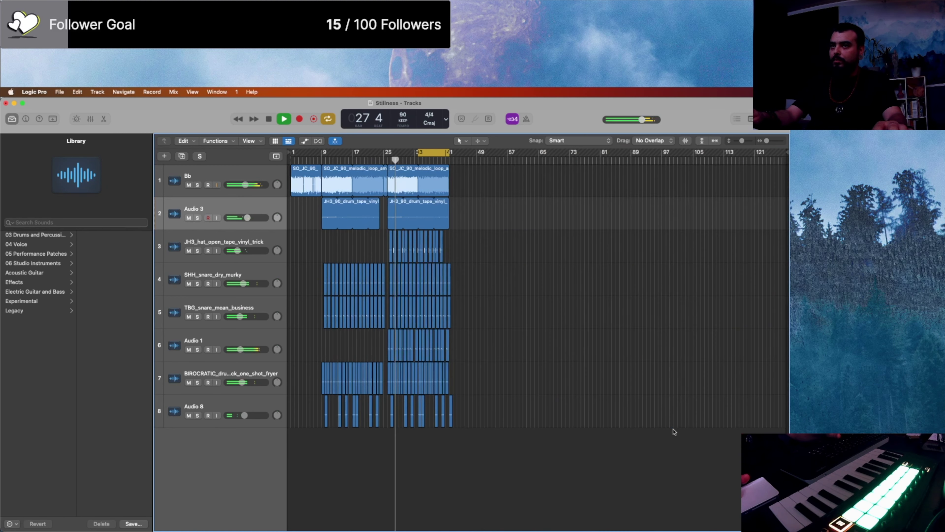
left_click(242, 273)
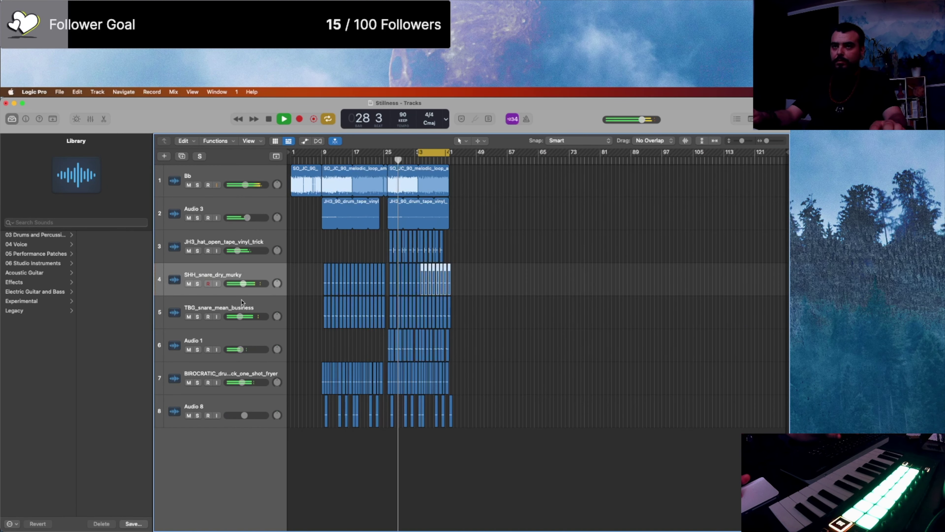
left_click(242, 306, "shift")
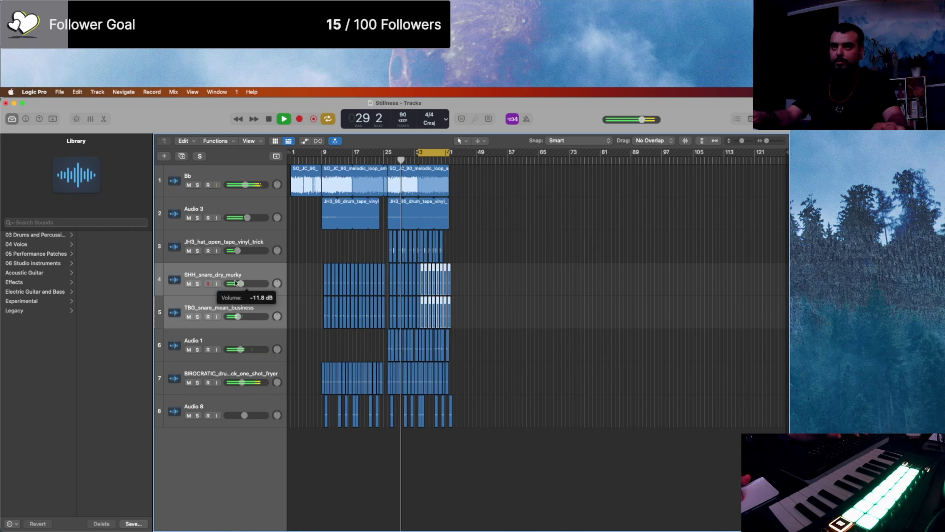
Step: Lower the volume of the Audio 8 track while the arrangement plays
left_click(248, 335)
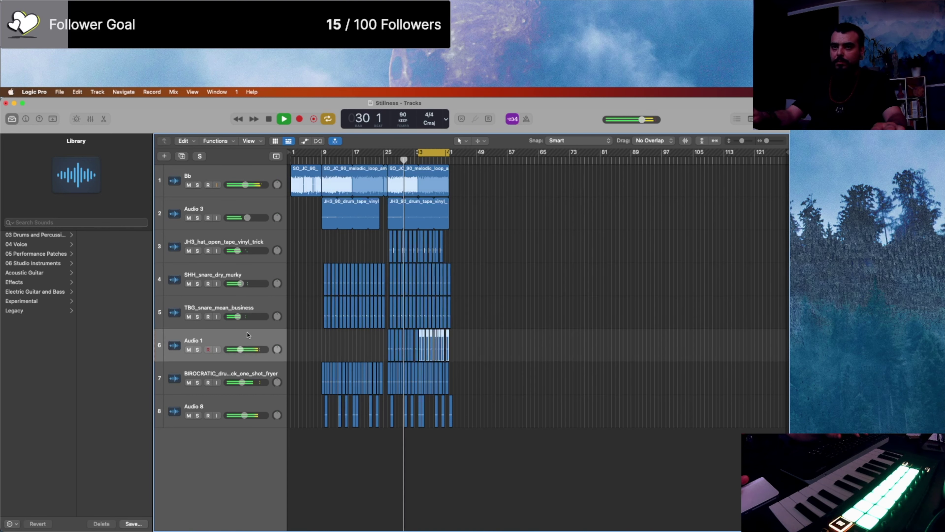
left_click(247, 408)
left_click(245, 415)
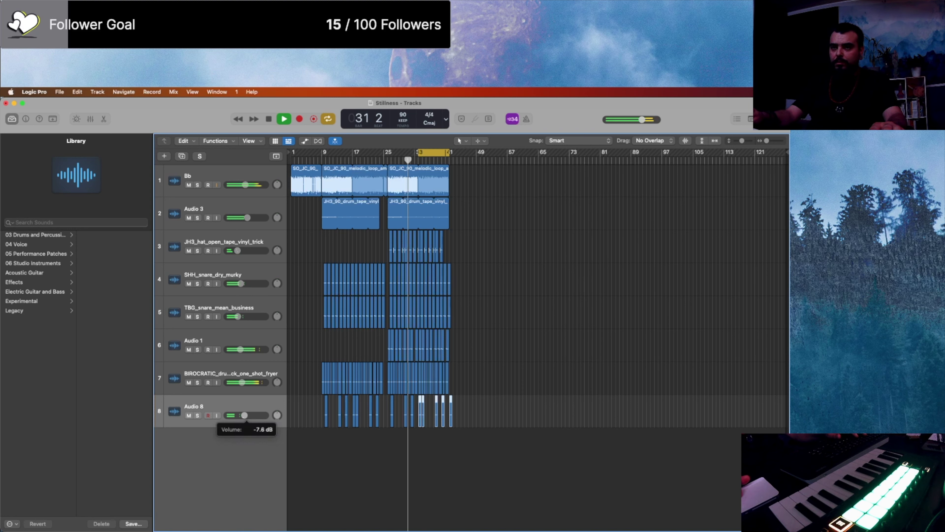
left_click(234, 416)
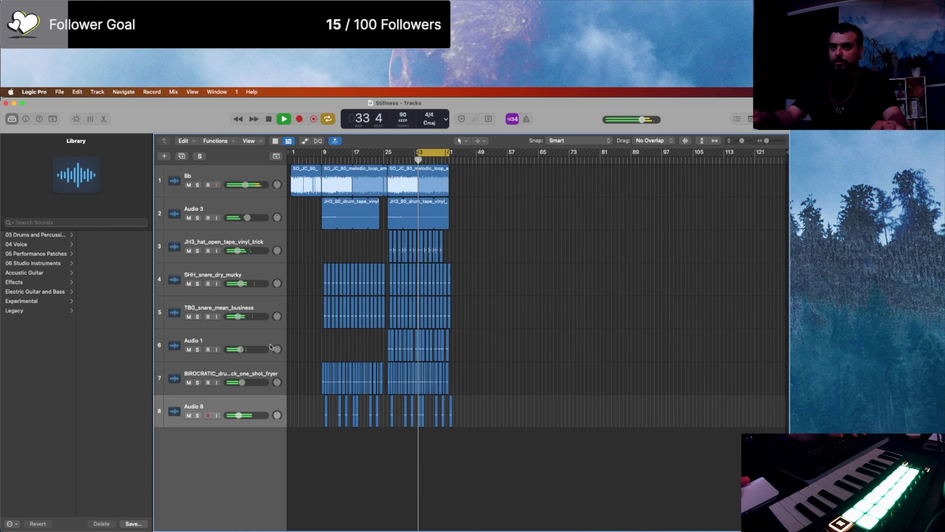
Step: Raise the BIROCRATIC one-shot and Audio 8 volumes together slightly, bringing the BIROCRATIC track to -9.4 dB, and clear the region selection
left_click(234, 375)
left_click(231, 401, "shift")
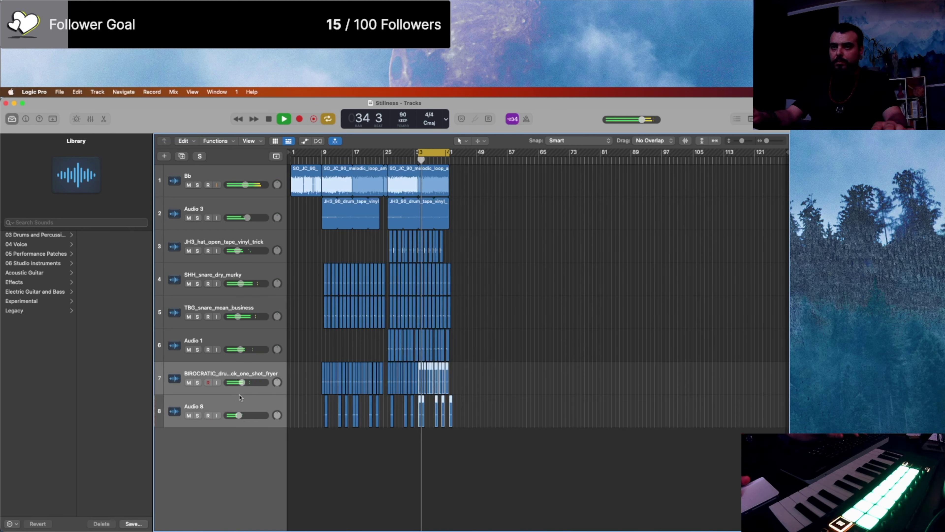
left_click_drag(243, 385, 242, 386)
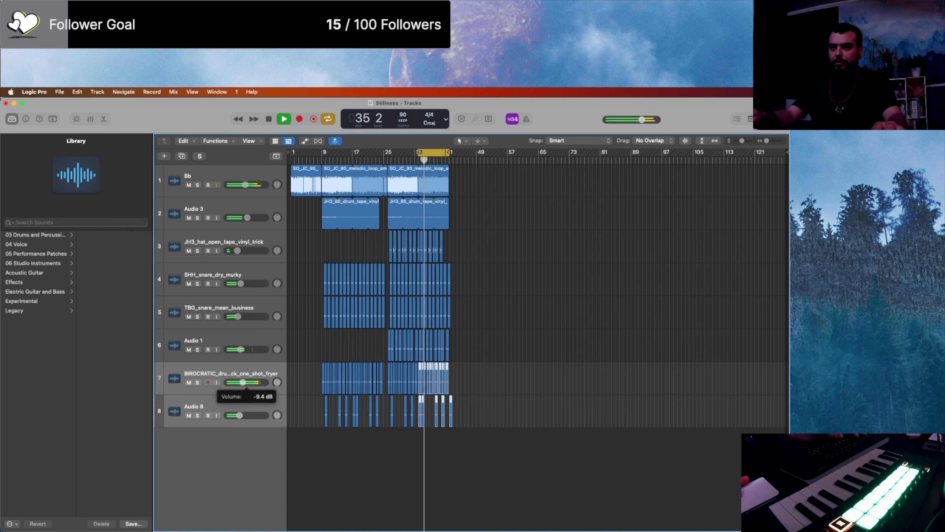
left_click(391, 501)
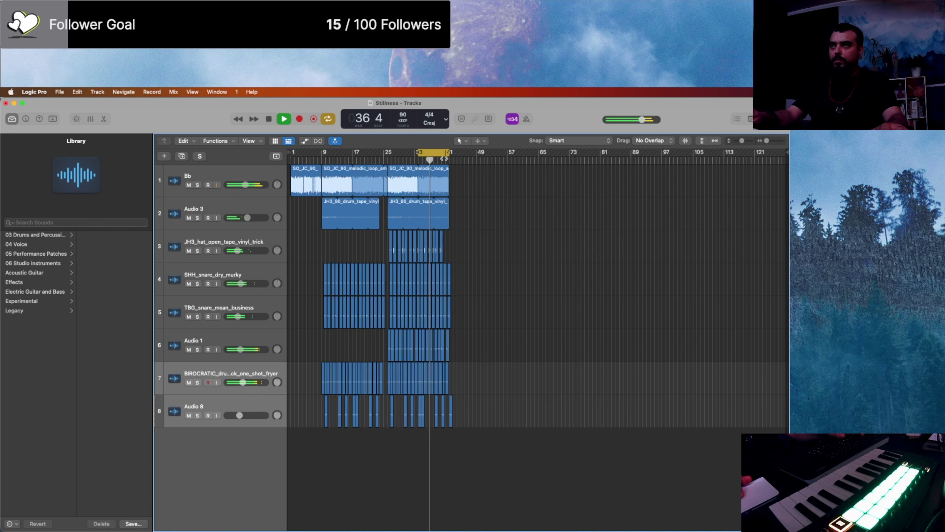
Step: Turn off cycle mode and switch the control bar's position display to the Custom layout
left_click(445, 119)
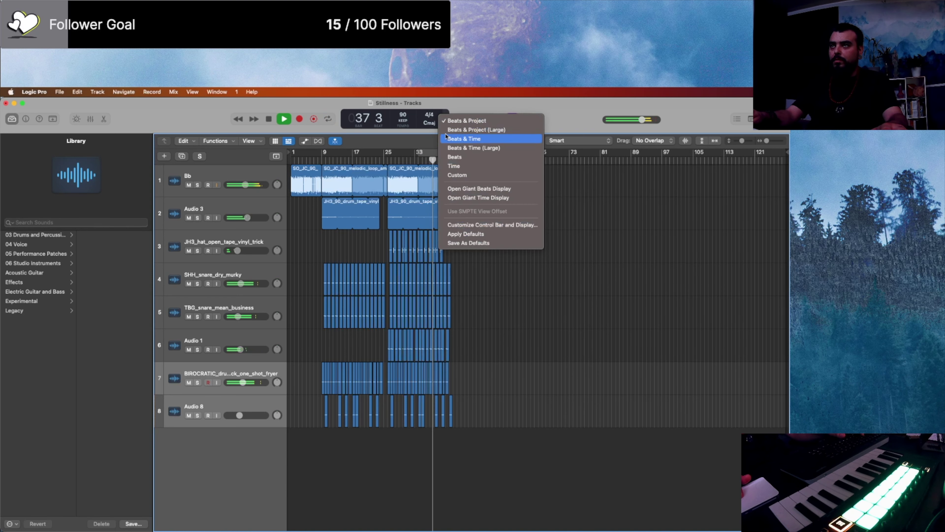
left_click(456, 175)
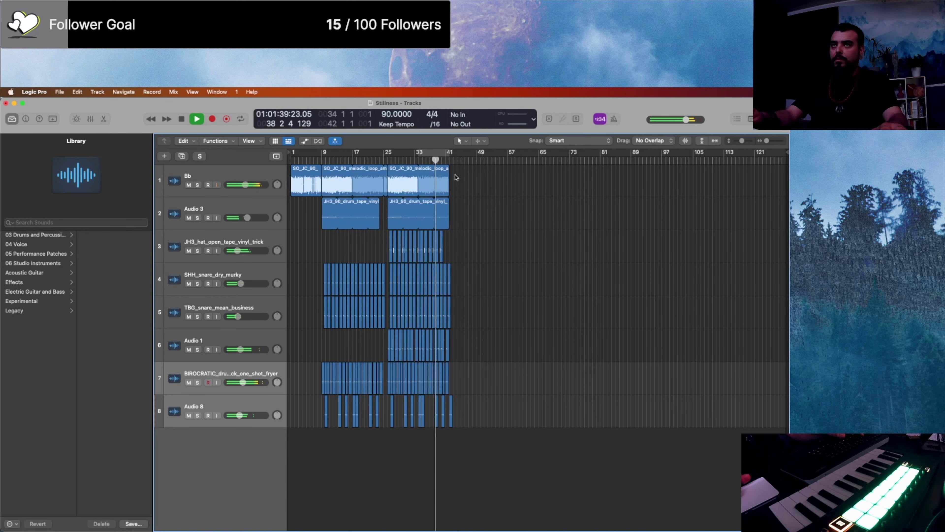
Step: Extend the looped melody region on the Bb track from bar 42 to about bar 50
key("super+Right")
key("super+Right")
key("super+Right")
key("super+Right")
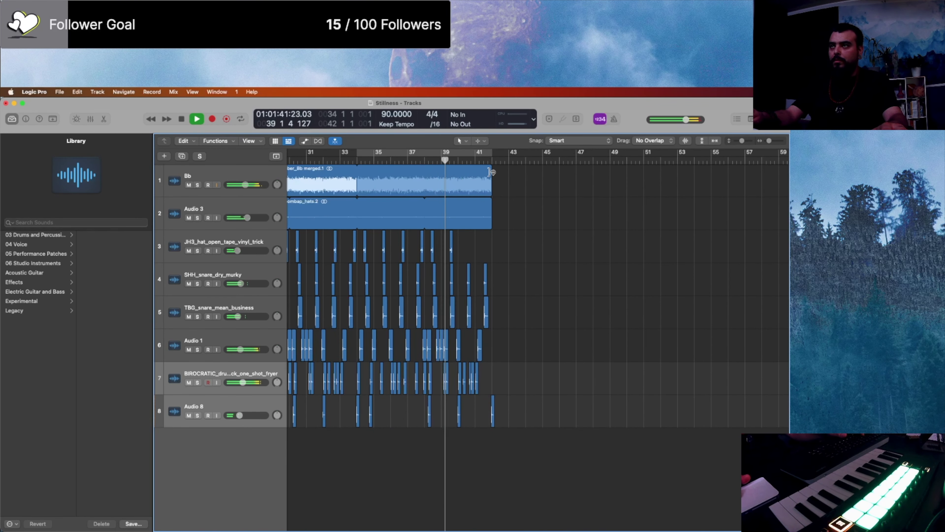
left_click_drag(491, 172, 625, 232)
scroll(498, 303, "down", 2)
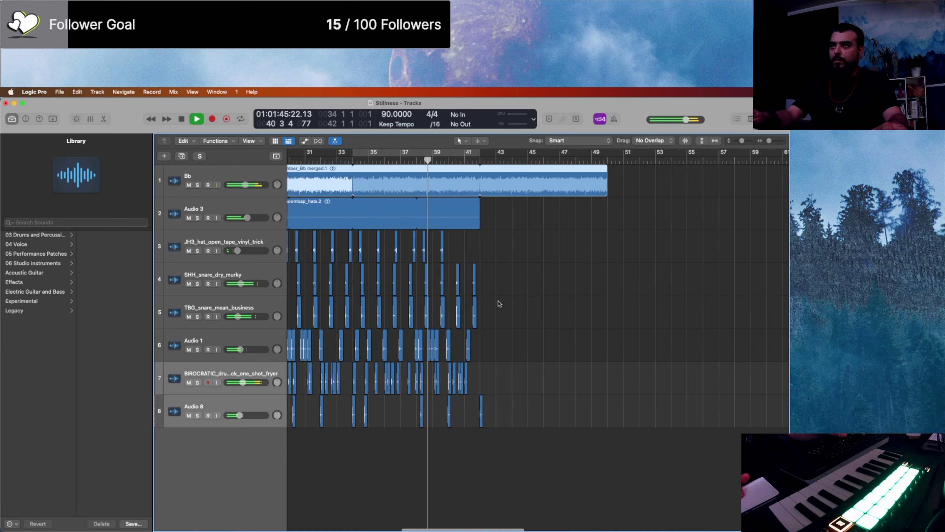
scroll(500, 304, "down", 3)
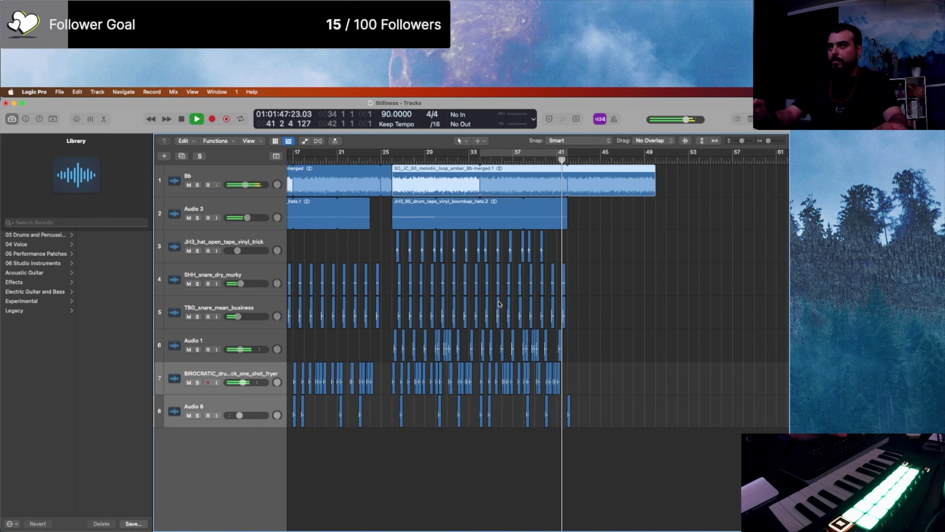
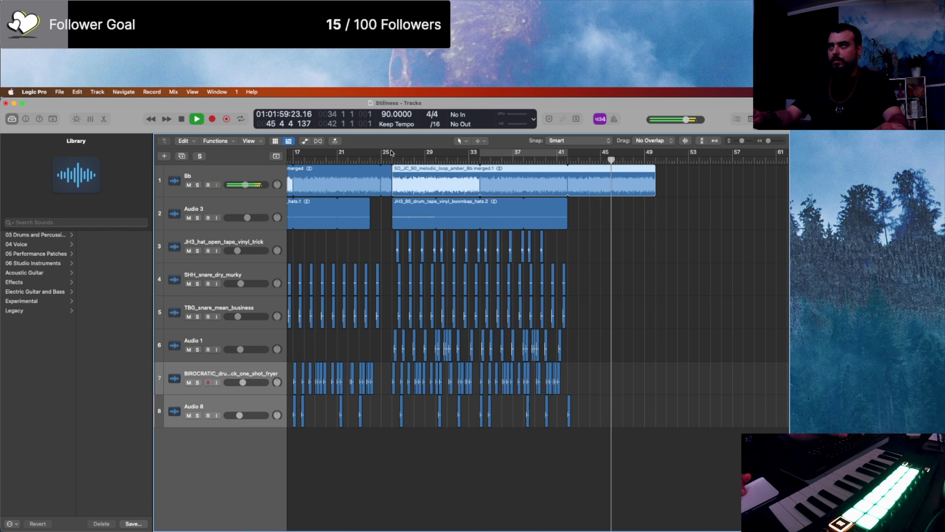
Step: Set the cycle range from bar 26 to bar 42 and play the end of the melody from about bar 47
left_click_drag(391, 153, 569, 153)
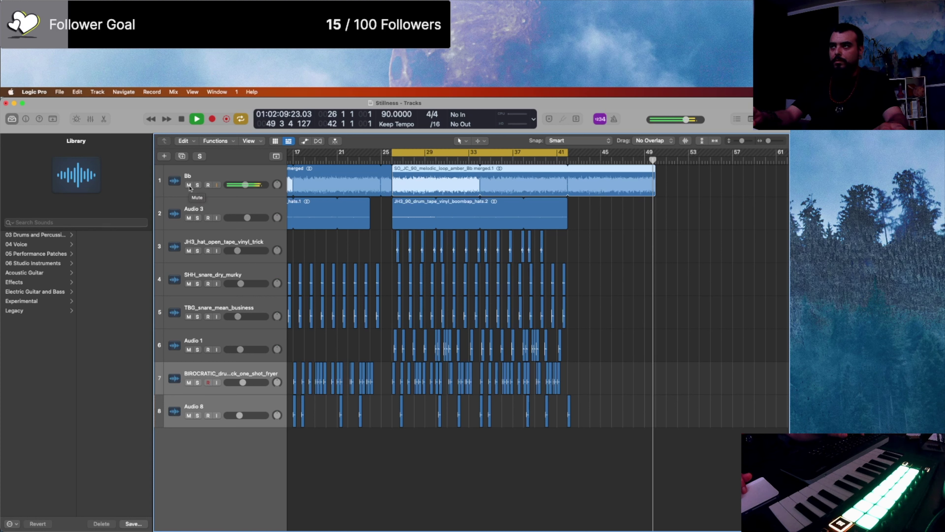
key("space")
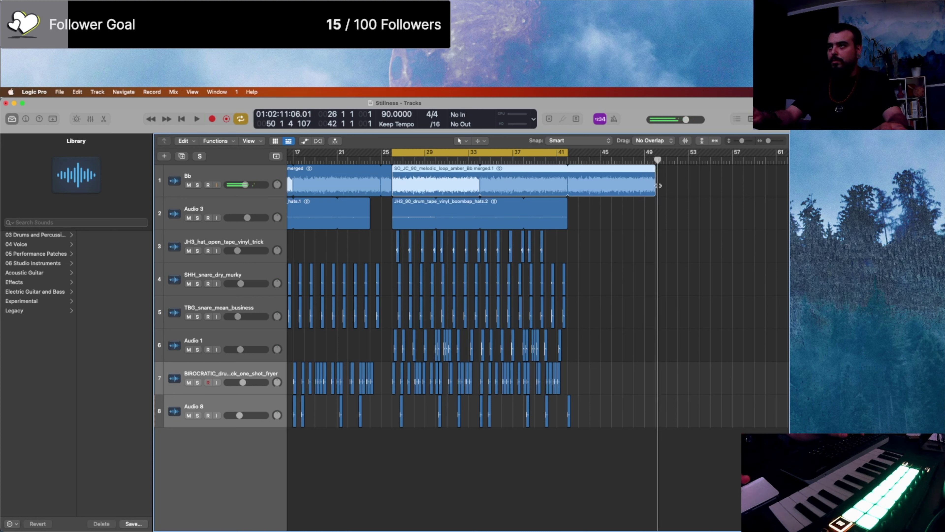
double_click(623, 163)
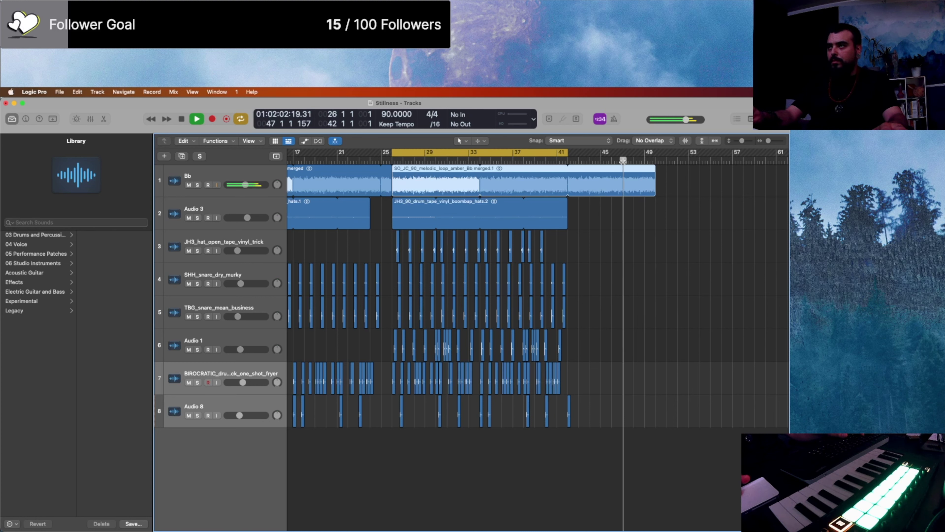
scroll(649, 198, "up", 3)
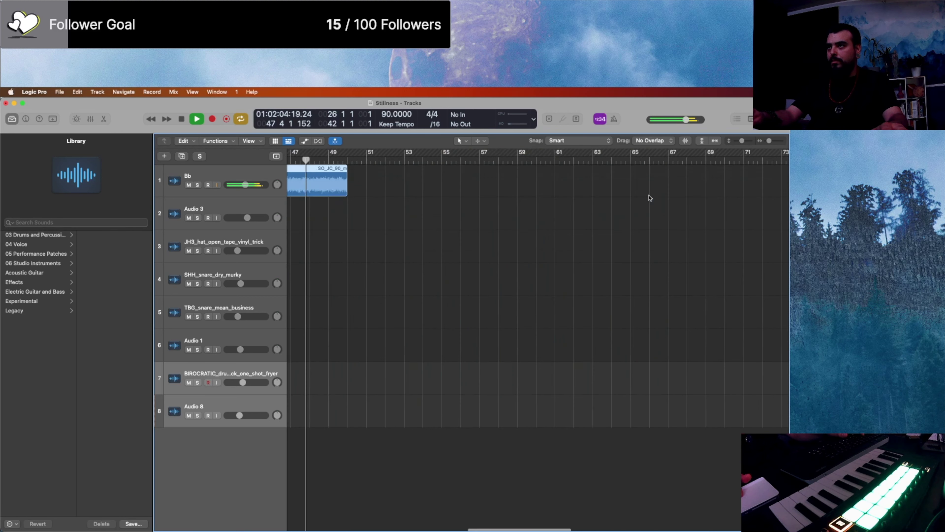
key("space")
scroll(648, 198, "left", 5)
scroll(649, 197, "left", 1)
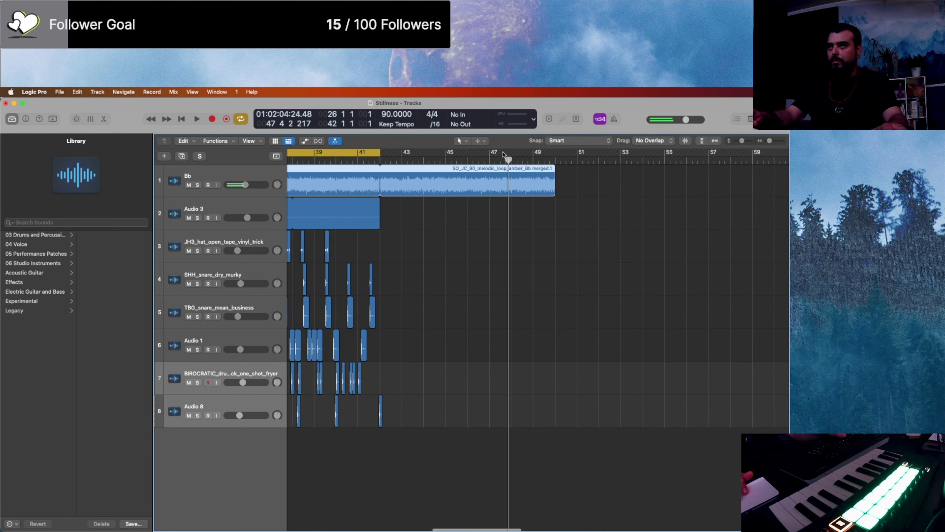
left_click(500, 159)
key("space")
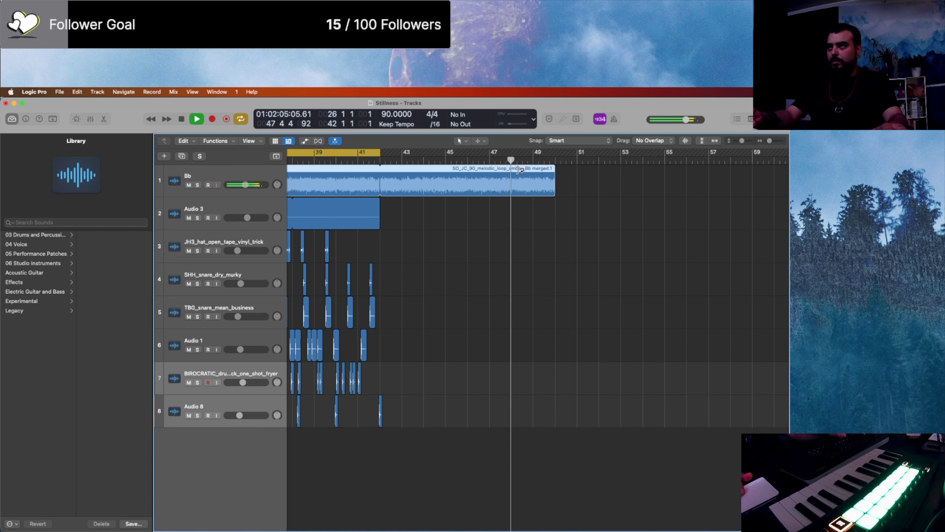
Step: Shorten the looped melody on the Bb track to end at bar 49 and play through its new ending
key("space")
left_click(554, 194)
left_click_drag(554, 194, 533, 189)
key("space")
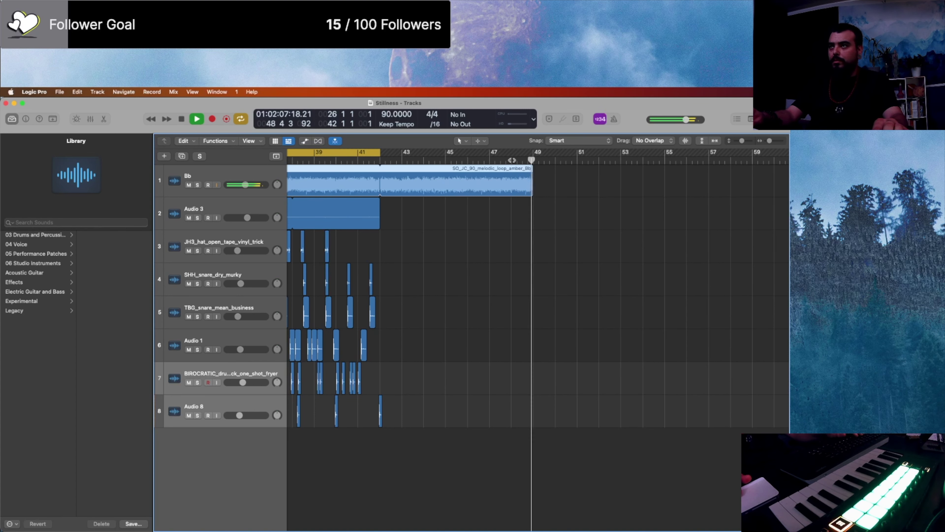
key("super+Right")
key("super+Right")
key("super+Right")
key("super+Right")
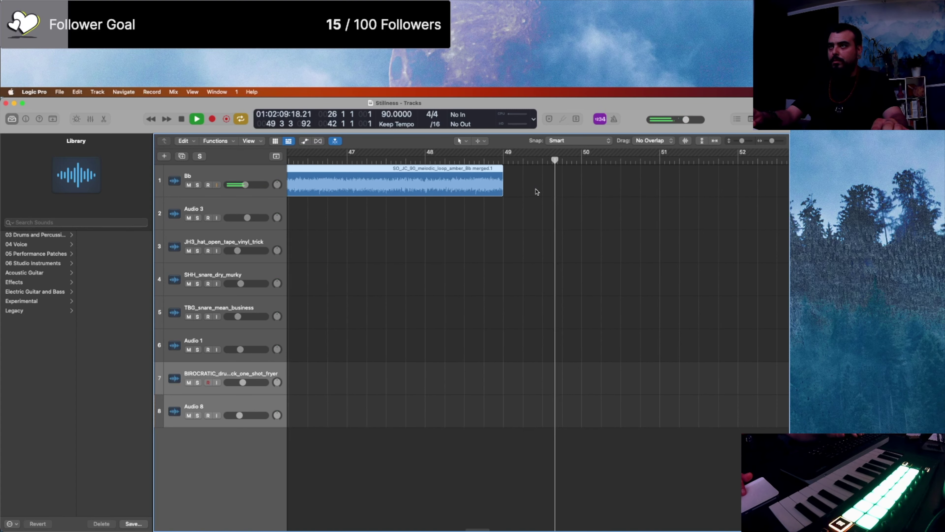
key("space")
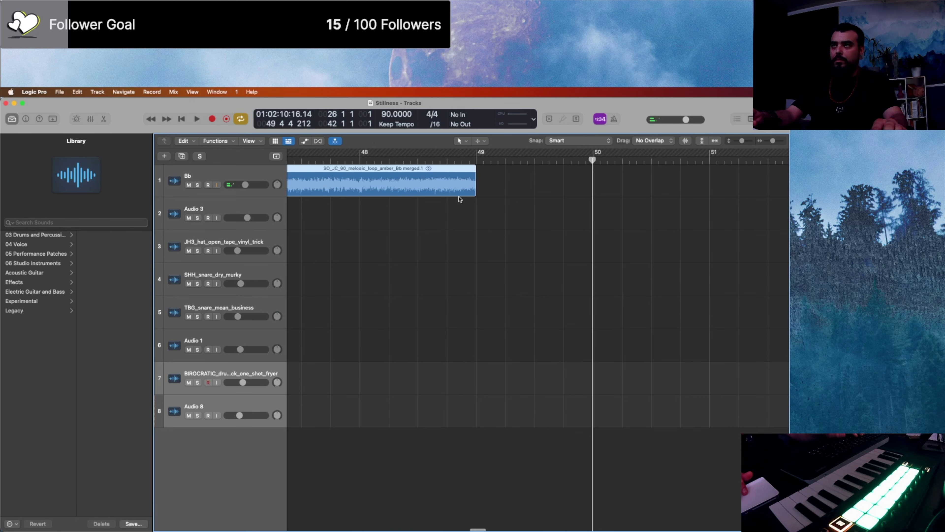
scroll(460, 199, "down", 10)
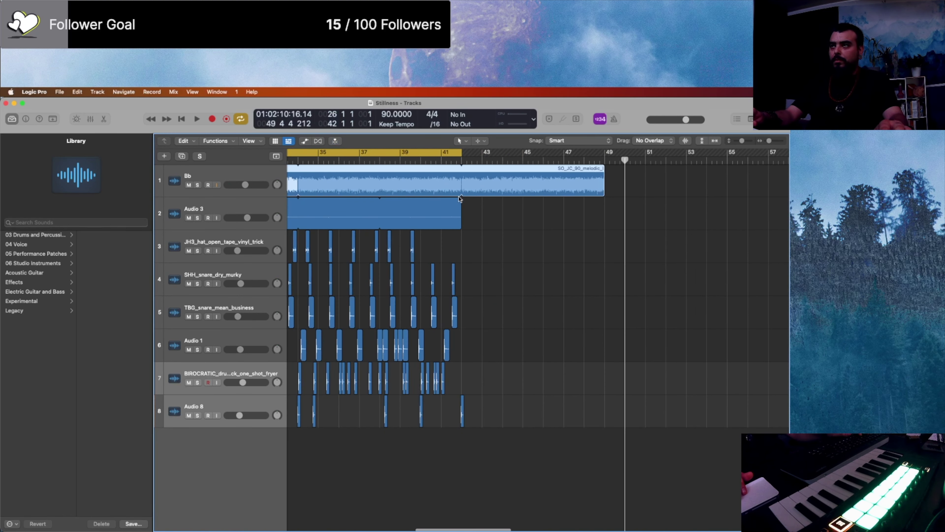
Step: Mute the Bb track and bounce bars 26 to 42 to the Desktop as a 24-bit Wave file named Stillness
scroll(460, 199, "left", 10)
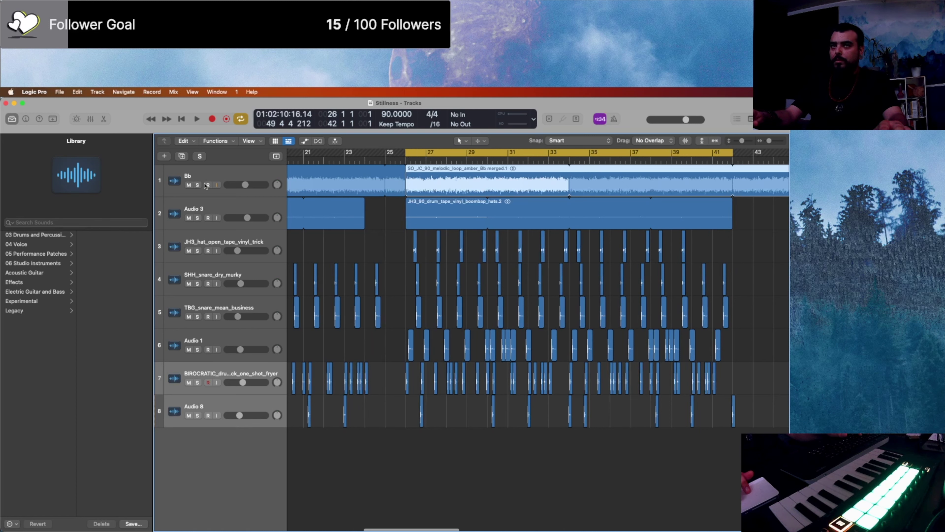
left_click(189, 185)
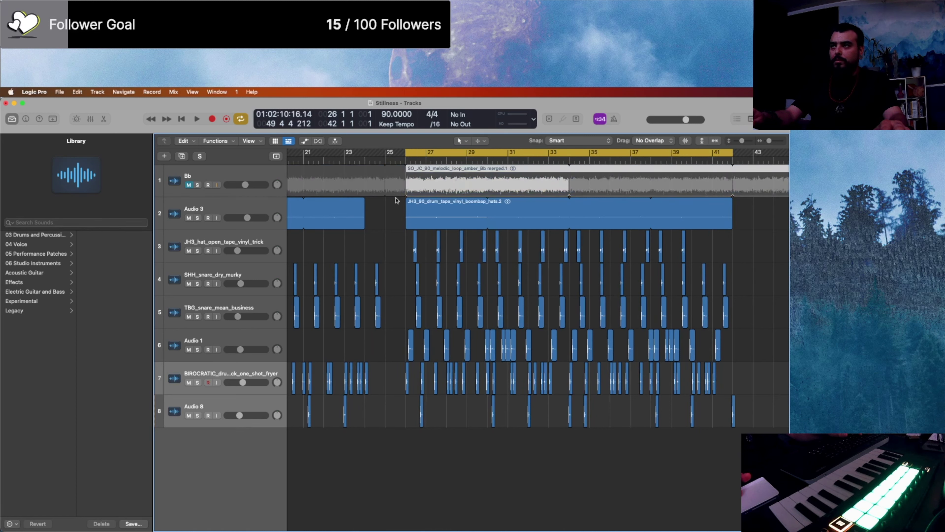
key("super+b")
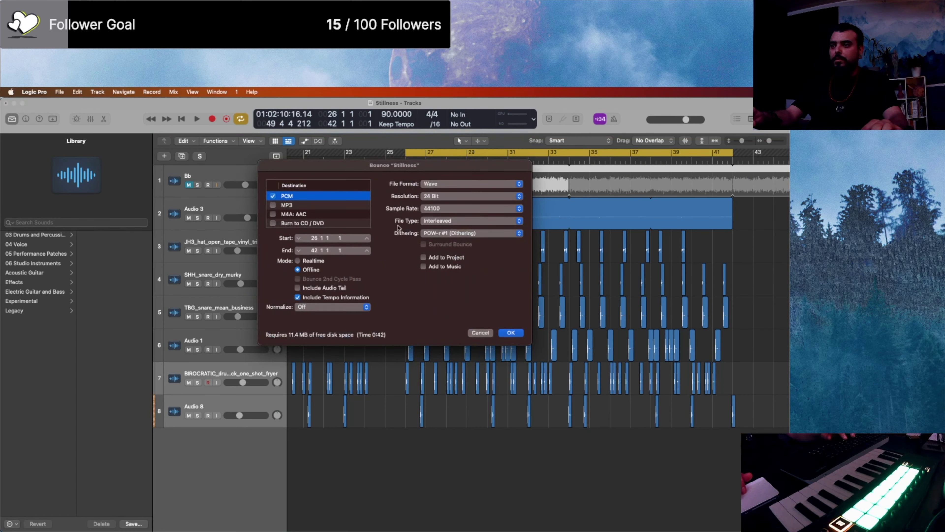
left_click(511, 333)
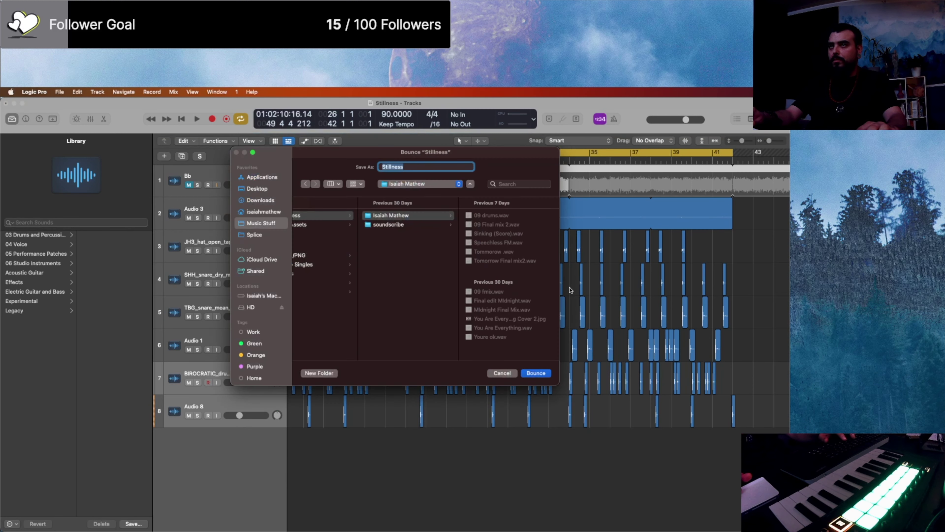
left_click(262, 200)
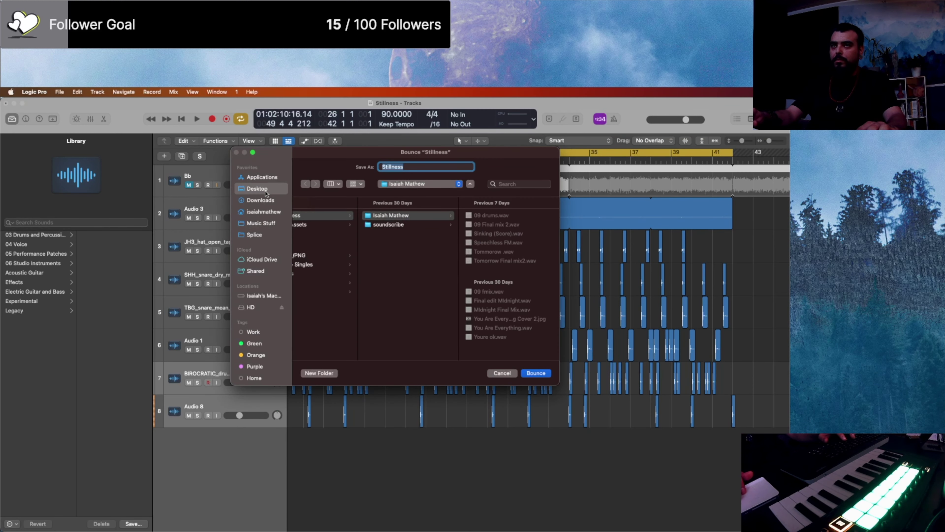
left_click(540, 374)
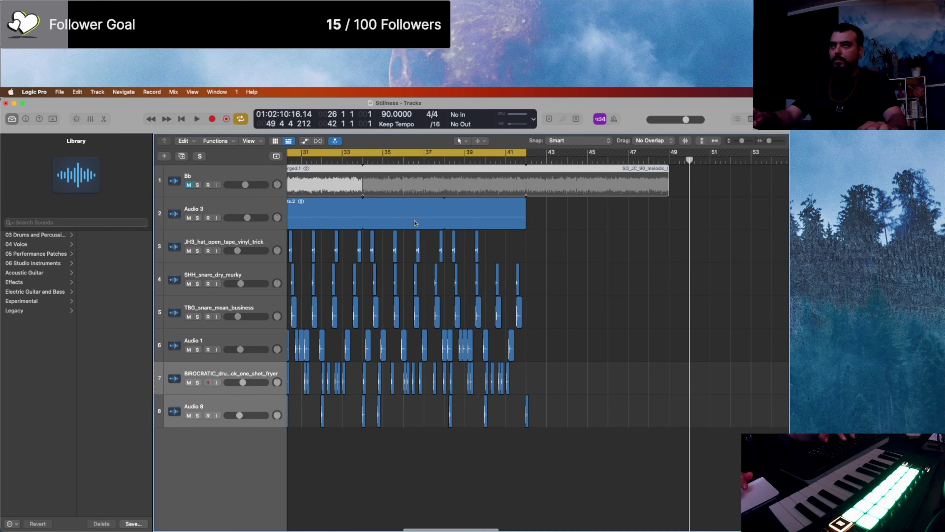
Step: With cycle mode turned off, unmute the Bb track and extend its looped melody region to bar 58
left_click(497, 156)
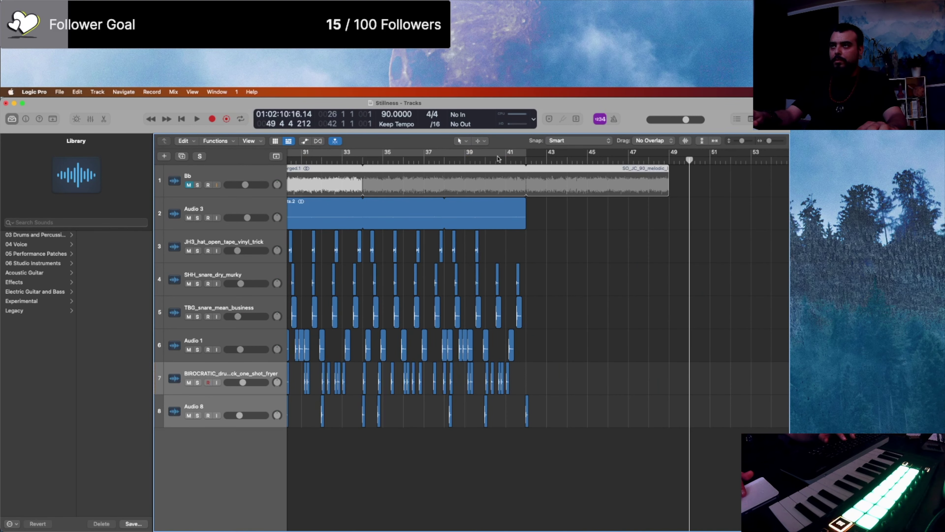
left_click(189, 185)
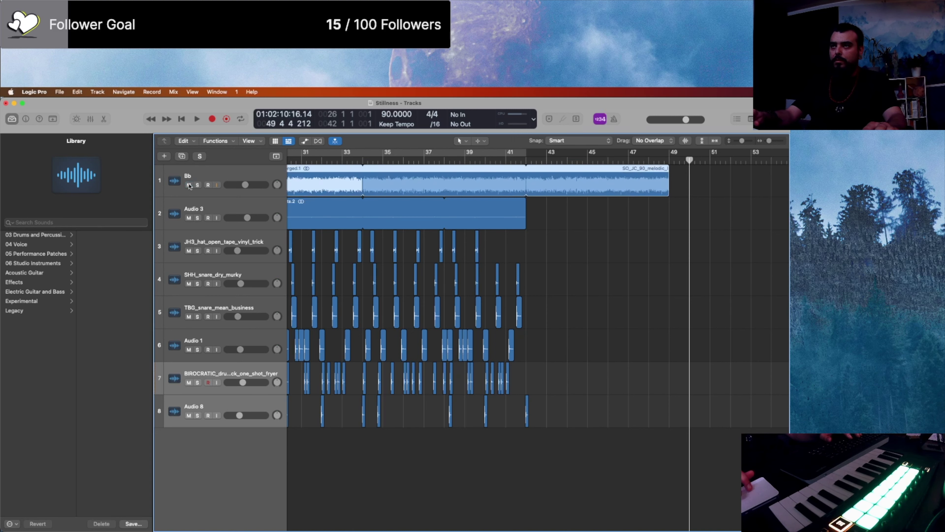
scroll(558, 283, "down", 3)
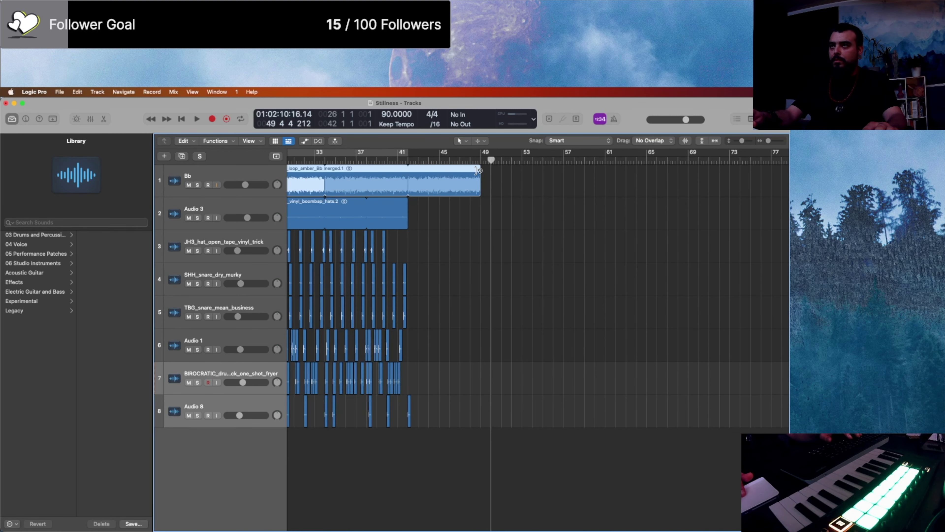
left_click_drag(480, 169, 569, 201)
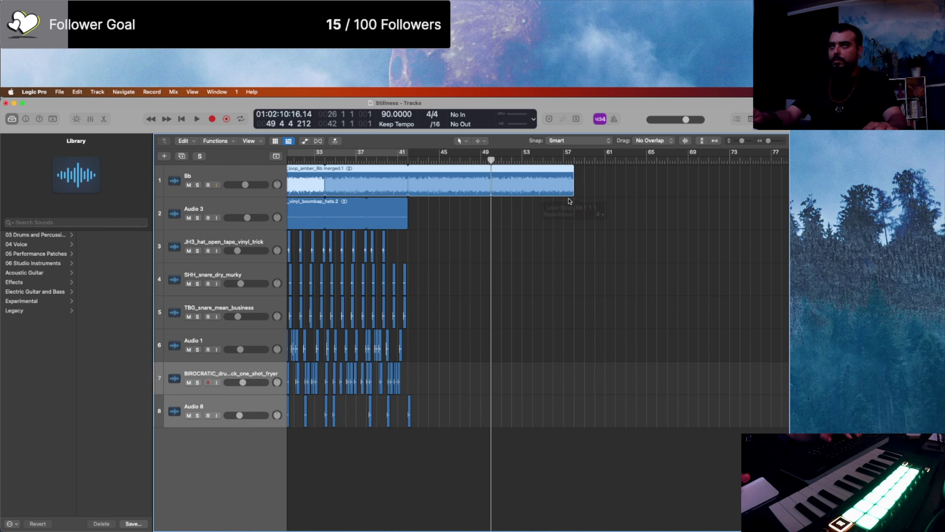
Step: Set the cycle range from bar 42 to bar 50
scroll(515, 180, "up", 5)
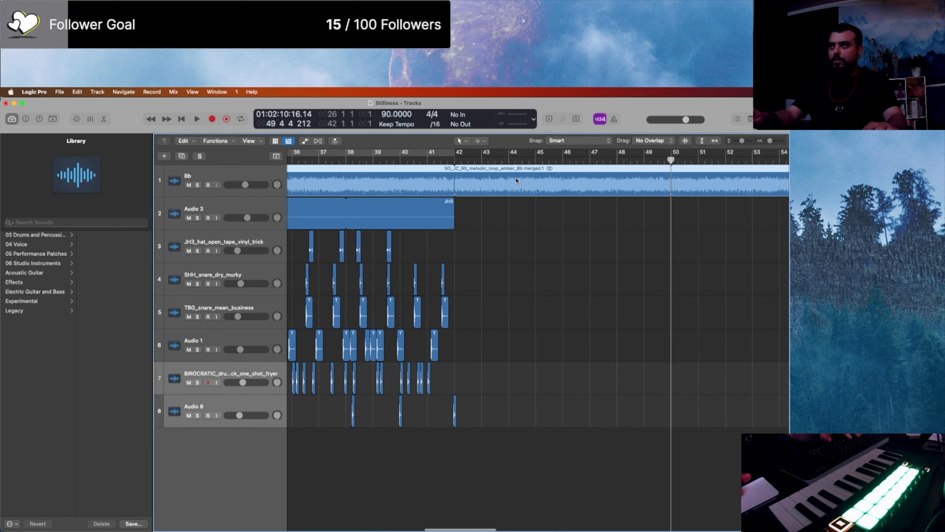
scroll(516, 180, "right", 3)
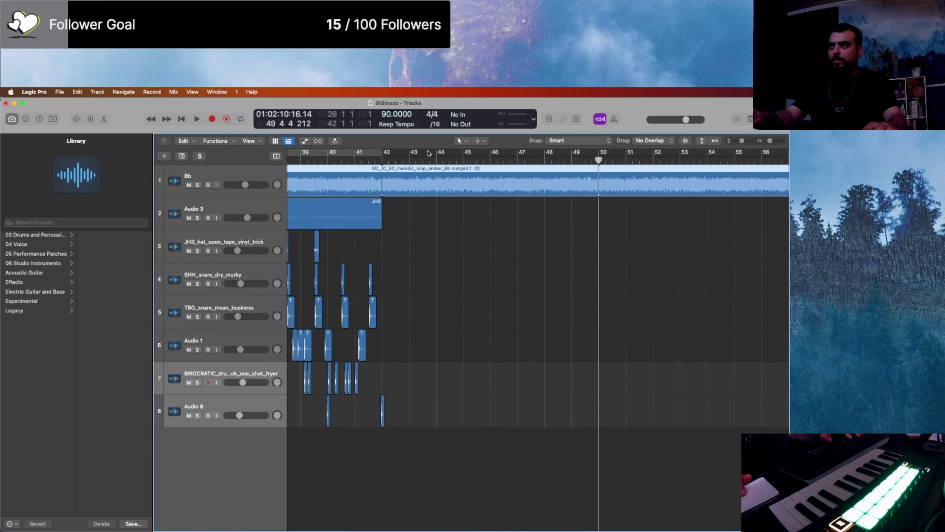
left_click_drag(399, 155, 598, 169)
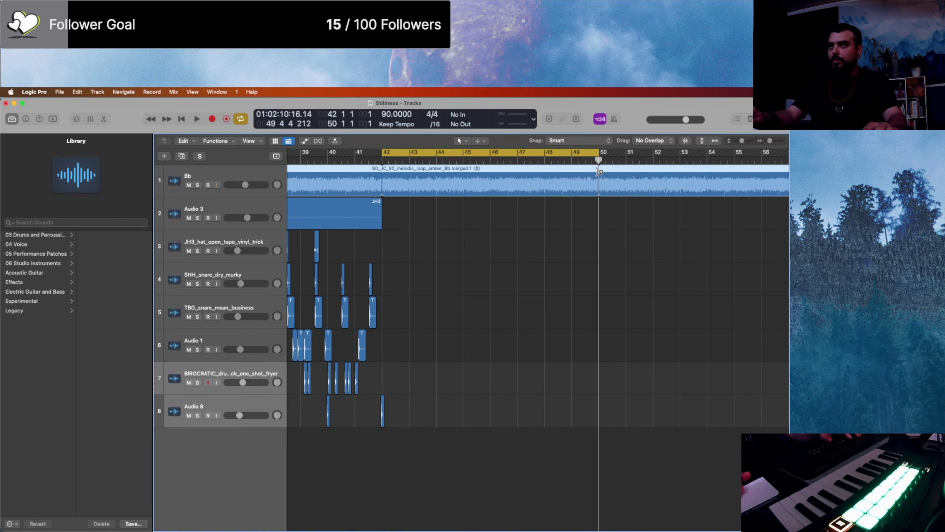
Step: Import the bounced Stillness drum file from the desktop onto a new track below Audio 8, starting at bar 42
scroll(598, 171, "right", 3)
key("F11")
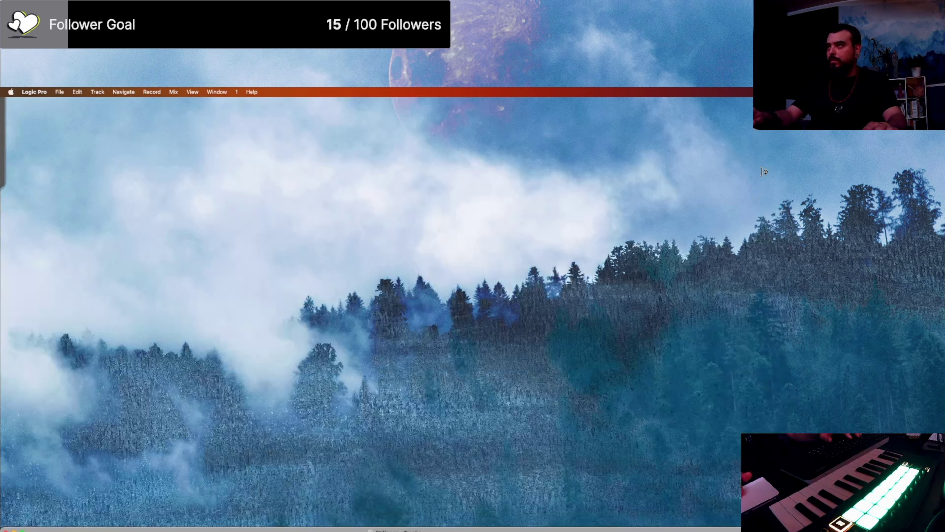
key("F11")
left_click_drag(757, 170, 312, 507)
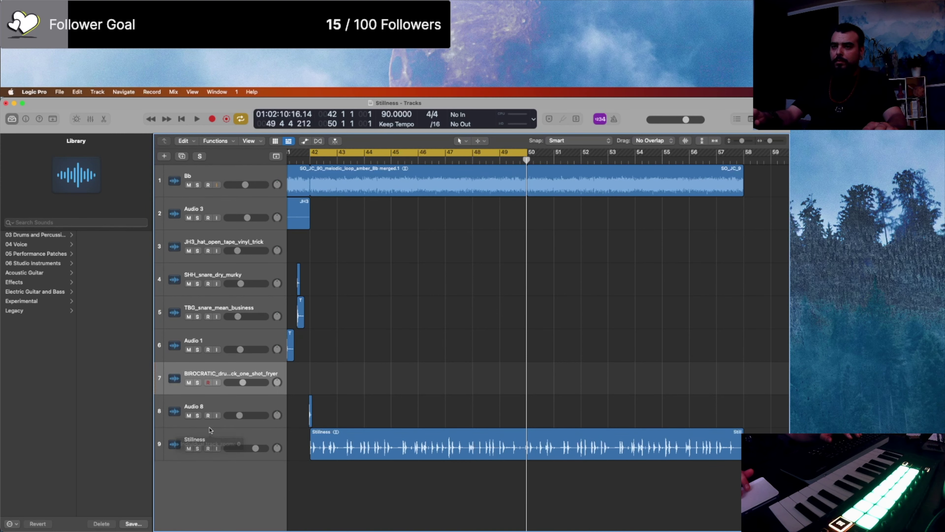
Step: Add a Channel EQ to the Stillness track with a low cut at 106 Hz and a -3 dB low shelf at 90 Hz
left_click(207, 435)
key("ctrl+Up")
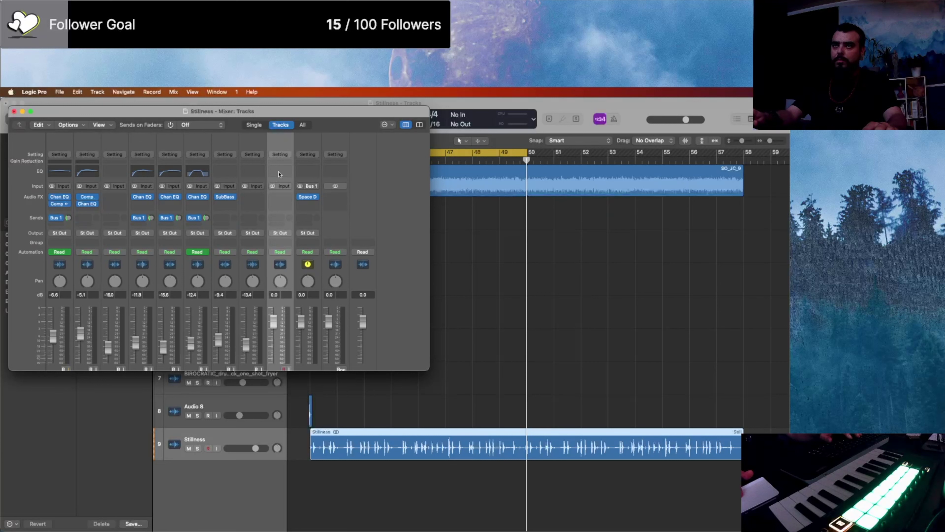
left_click(280, 171)
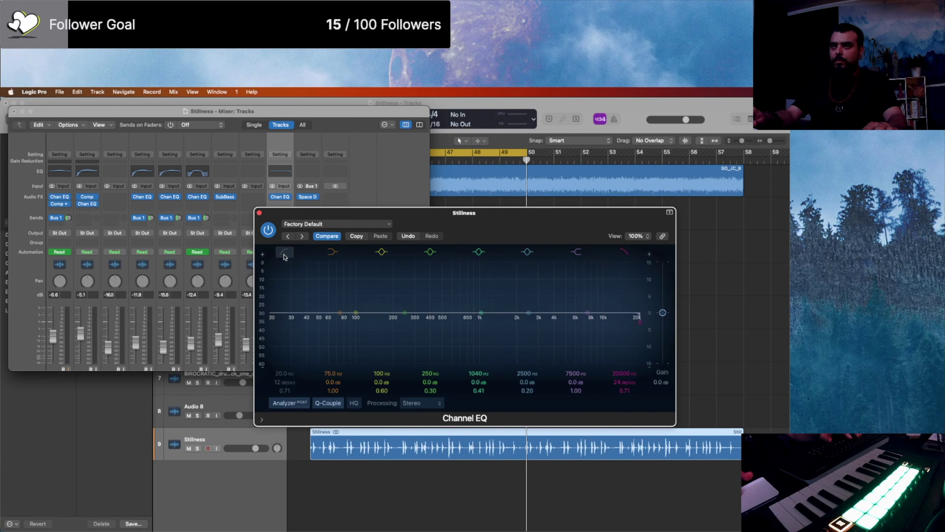
left_click_drag(277, 282, 339, 293)
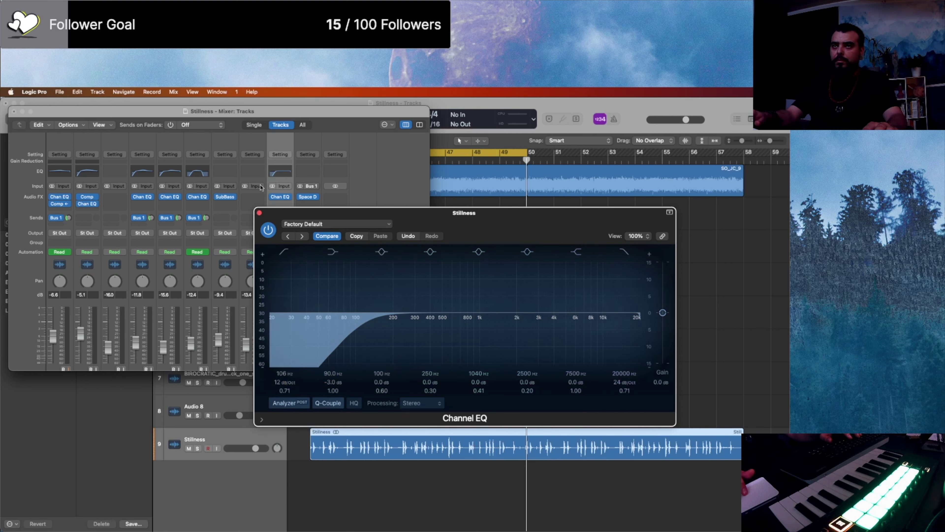
left_click(259, 213)
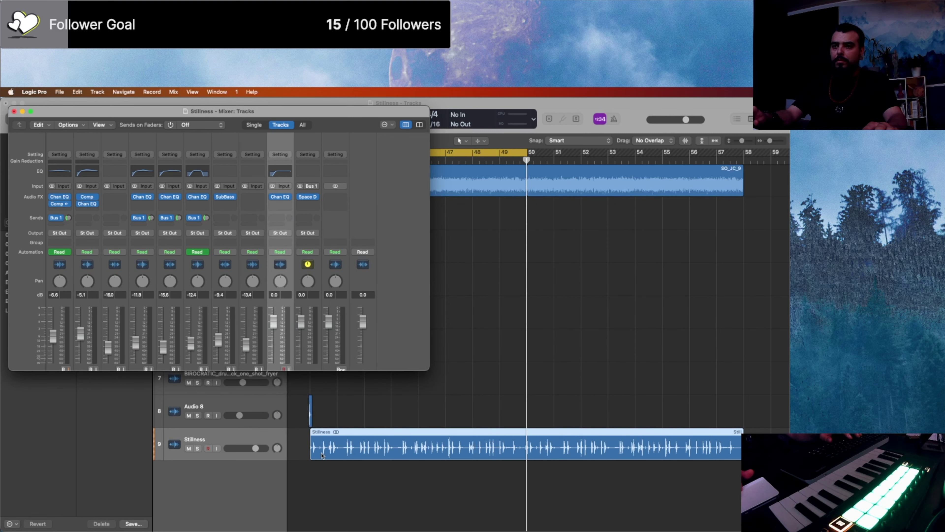
key("cmd+w")
Step: Show automation, assign the Stillness track's lane to Channel EQ High Cut Frequency, lower it to below 1 kHz, and play from bar 42
left_click(215, 440)
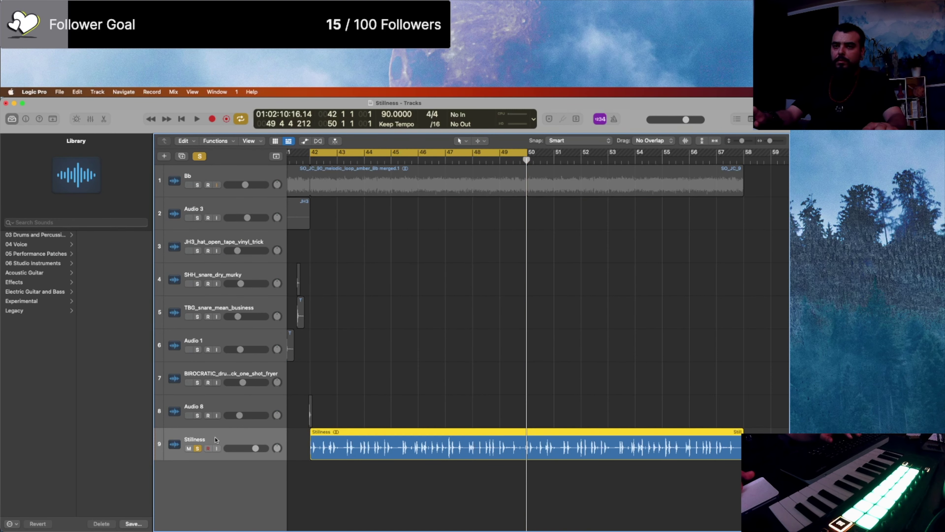
key("a")
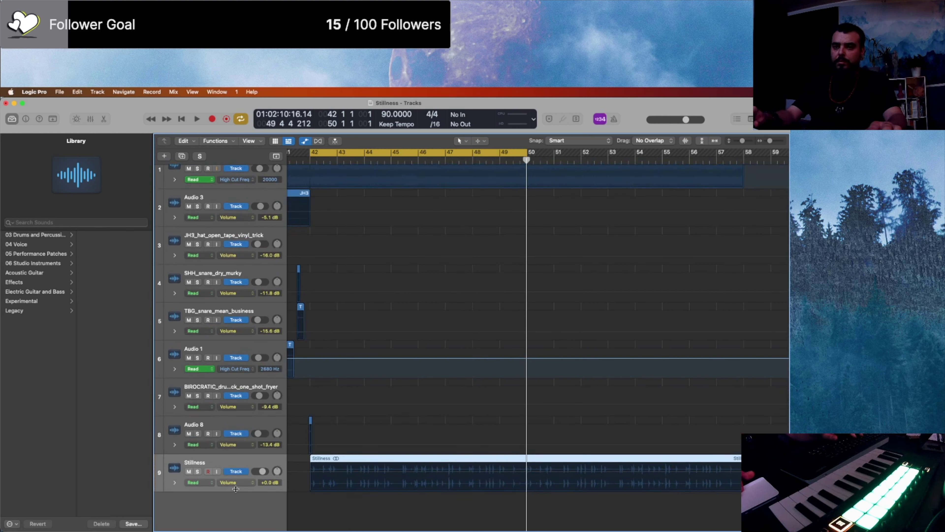
left_click(238, 483)
mouse_move(274, 524)
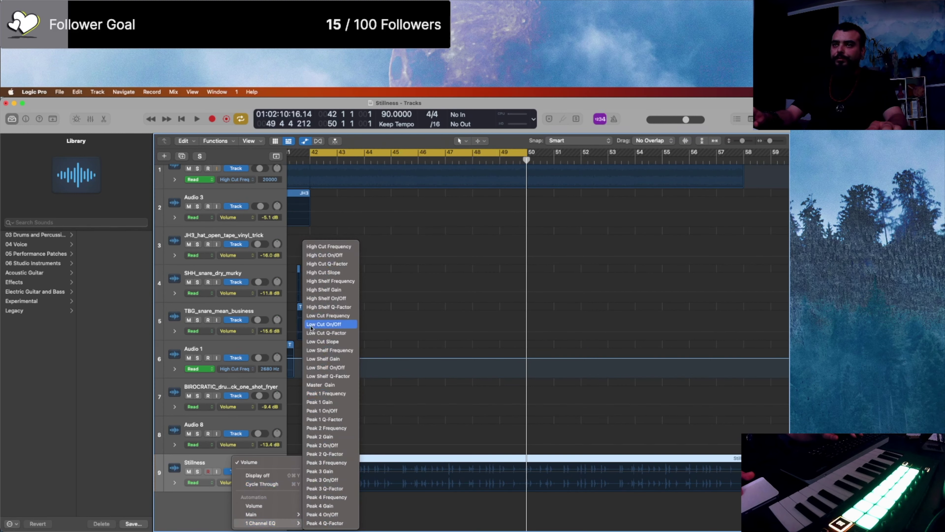
left_click(321, 247)
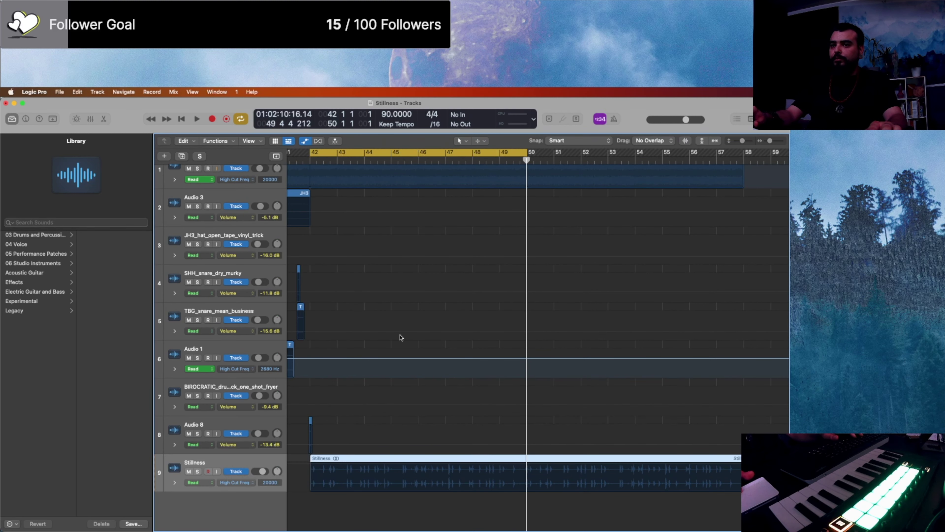
left_click_drag(305, 466, 303, 481)
key("space")
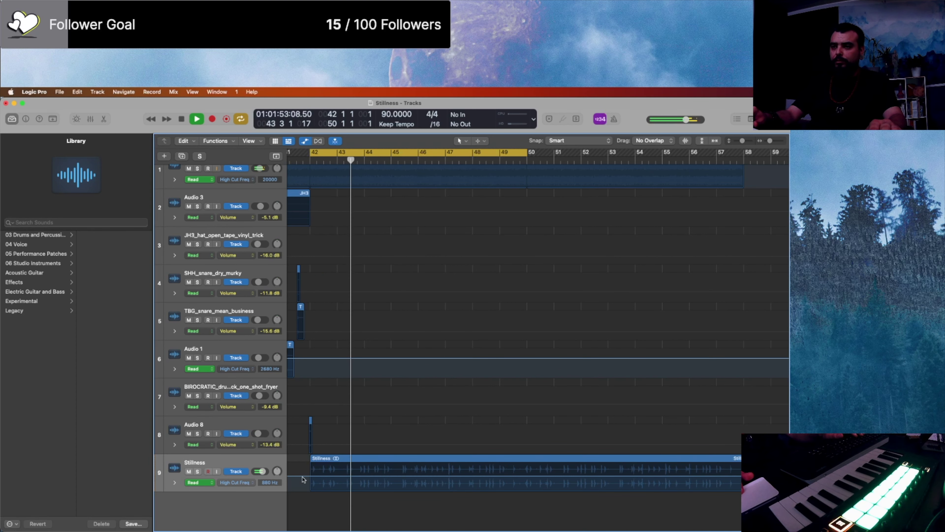
scroll(516, 374, "up", 1)
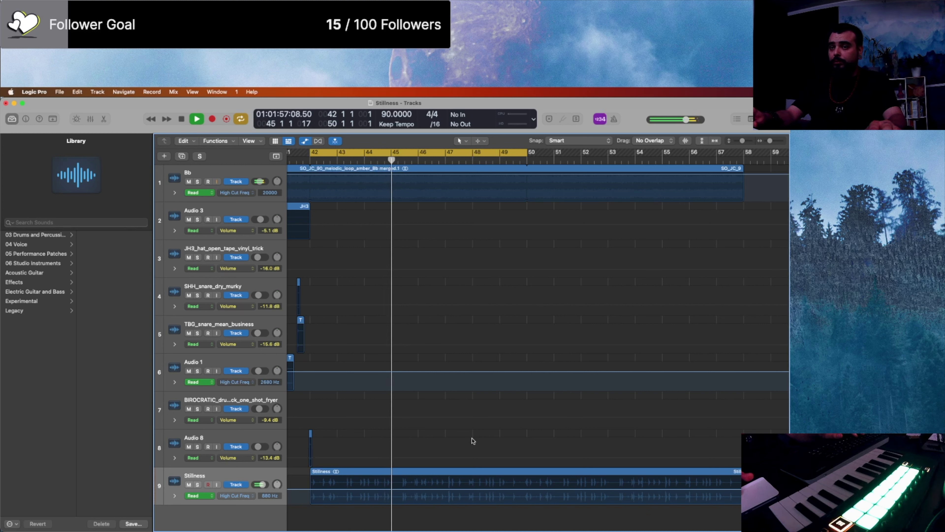
Step: Automate the Stillness track's high cut to fall from 20000 Hz at bar 42 to 670 Hz at bar 46, without a bar 50 point
key("space")
left_click(527, 157)
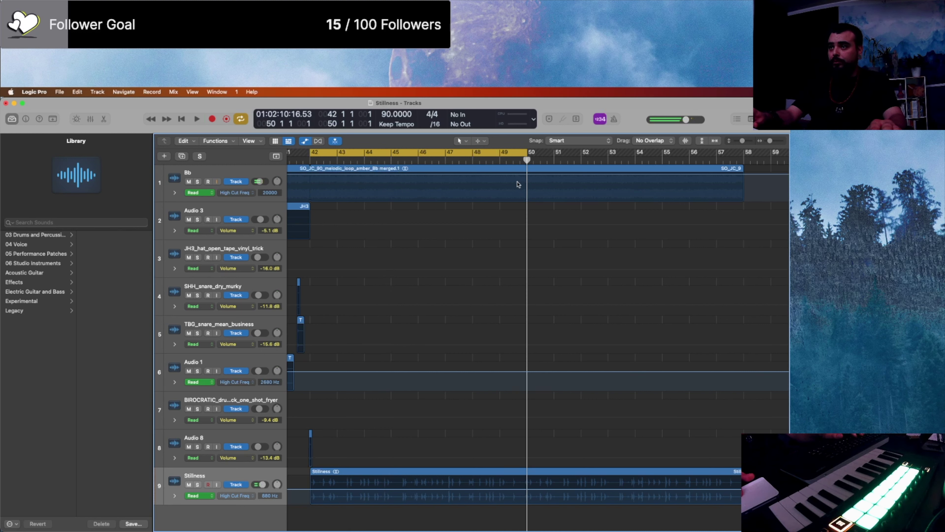
left_click_drag(309, 491, 310, 476)
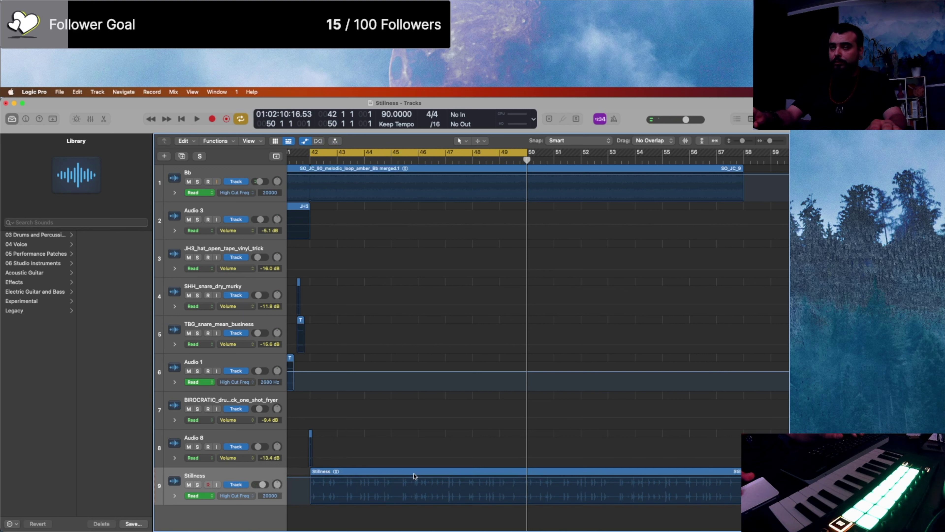
left_click(419, 160)
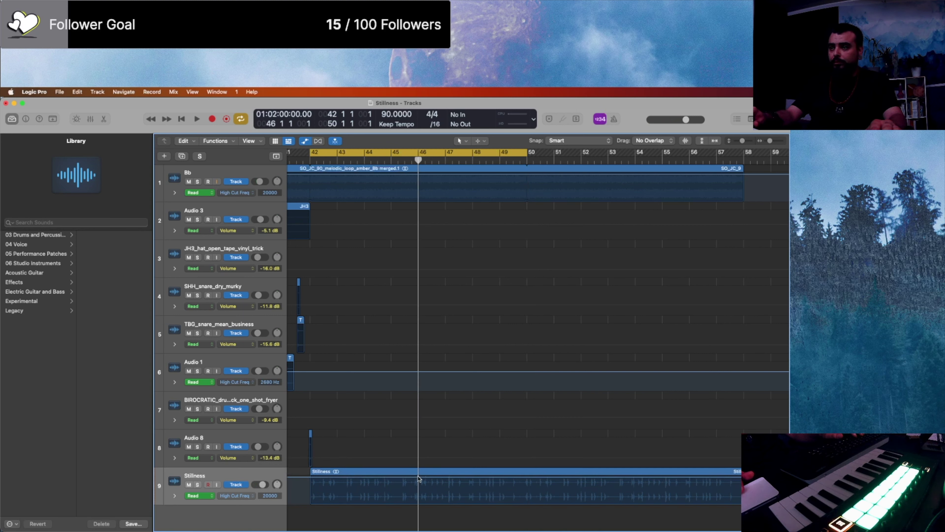
left_click(526, 310)
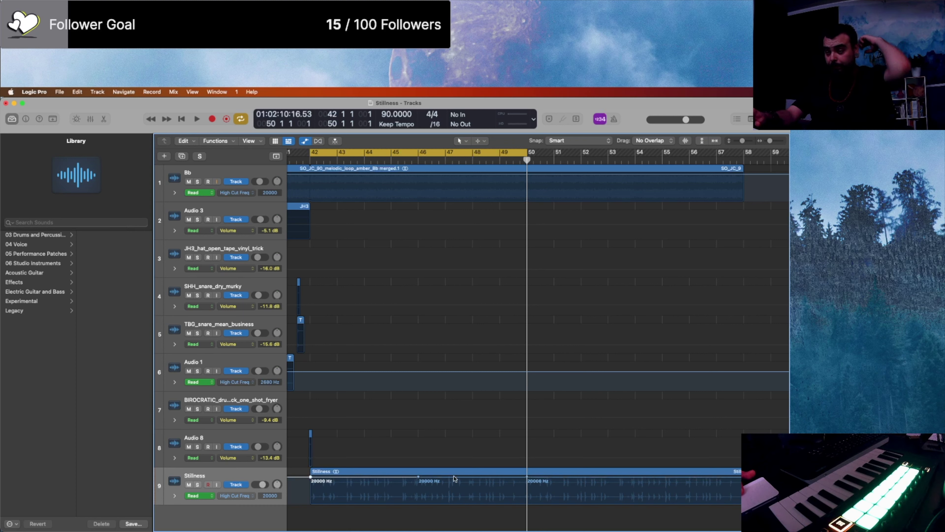
left_click(526, 477)
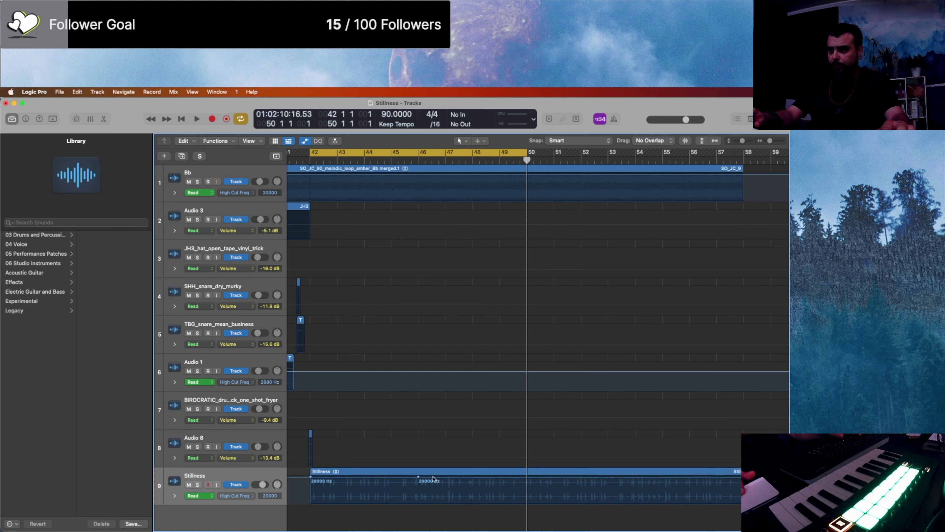
left_click_drag(418, 479, 418, 491)
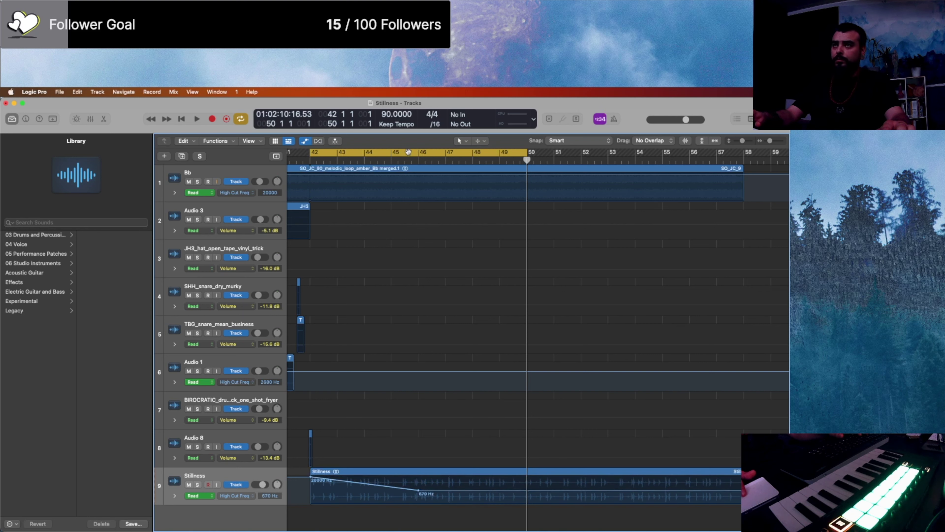
Step: Play from bar 46, hide automation and trim the end of the Stillness region to bar 50
key("space")
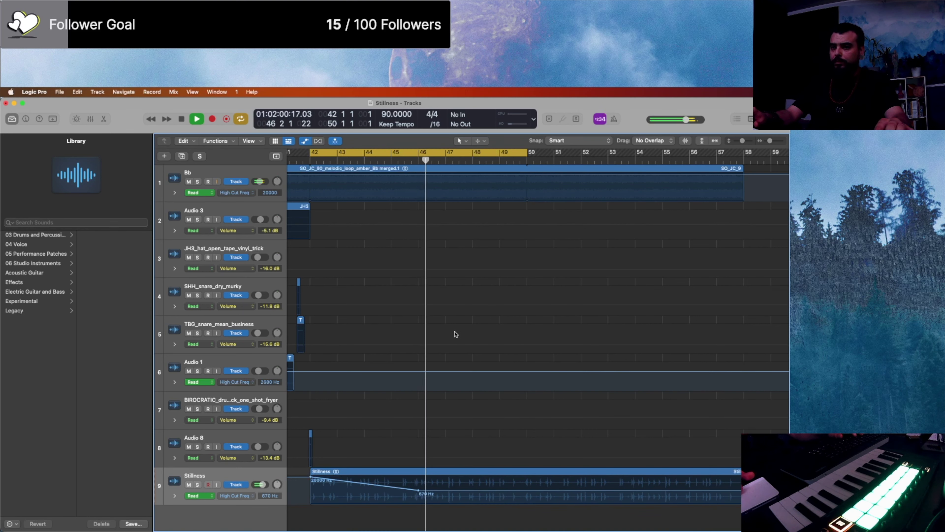
key("a")
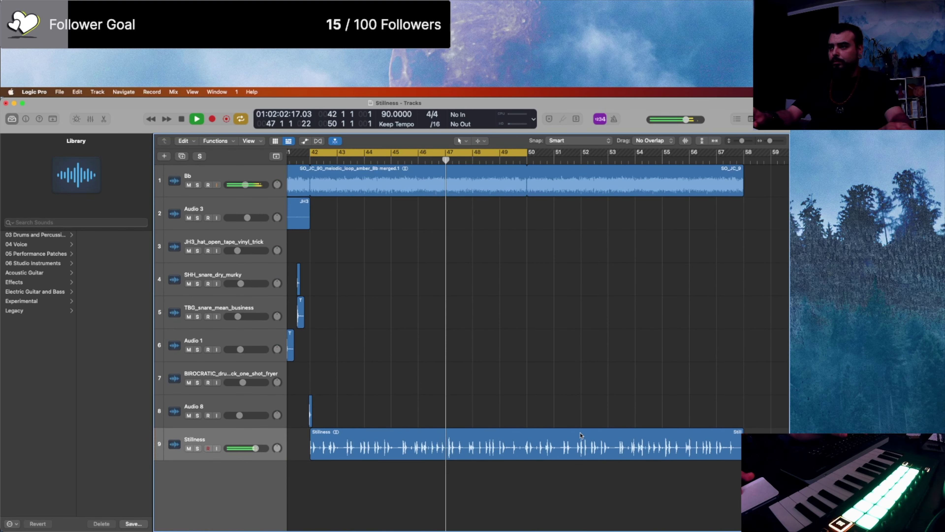
left_click_drag(741, 455, 525, 461)
Step: Lower the low cut frequency in the Stillness track's Channel EQ during playback, then close the EQ and the mixer
key("ctrl+Up")
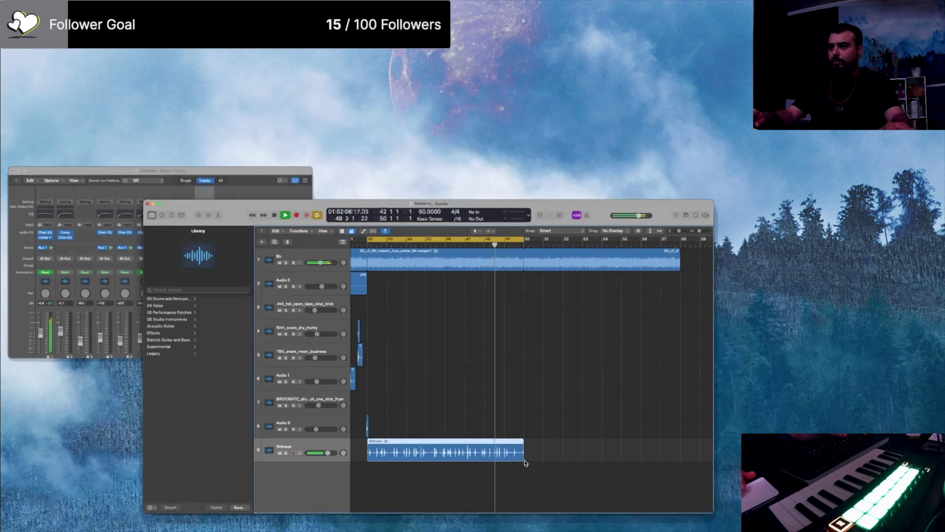
left_click(163, 289)
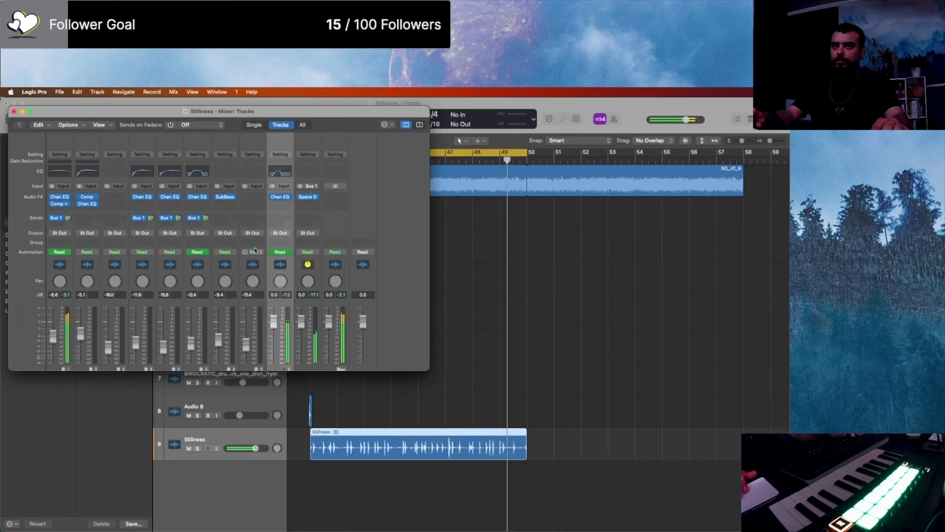
left_click(280, 197)
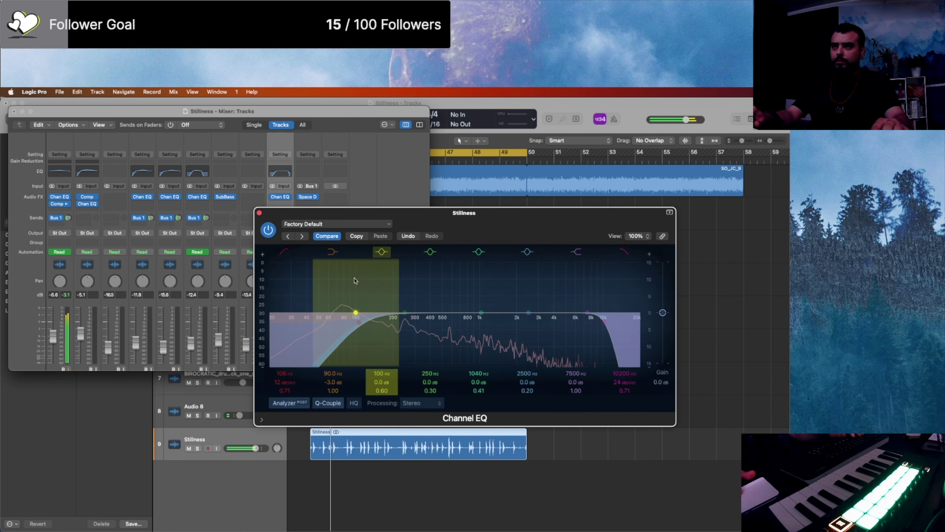
left_click_drag(358, 322, 311, 322)
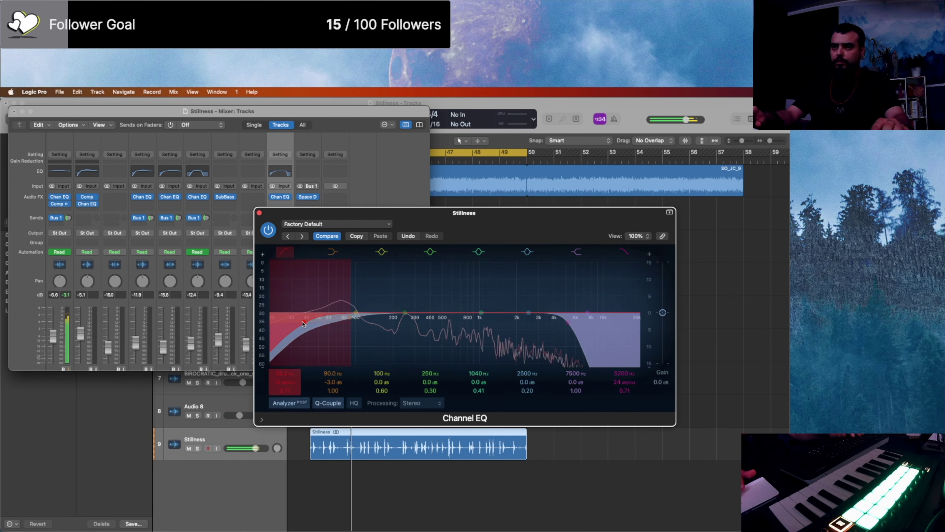
left_click(259, 212)
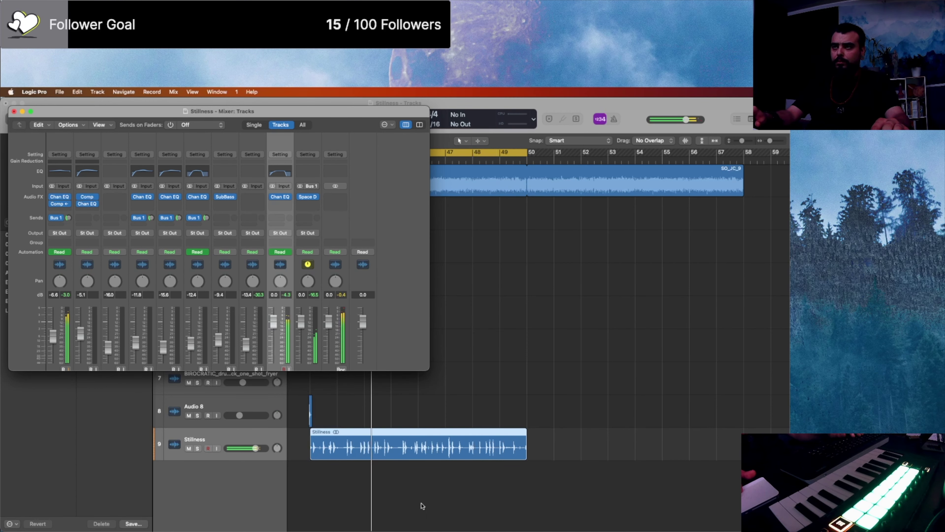
key("super+w")
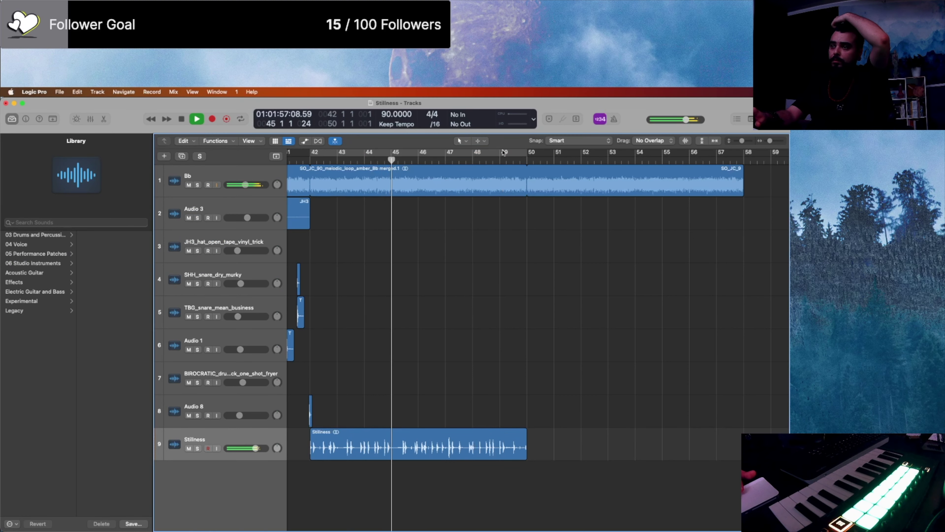
Step: Trim the end of the Stillness region slightly so that it stops just before bar 50
key("super+Right")
key("super+Right")
key("super+Right")
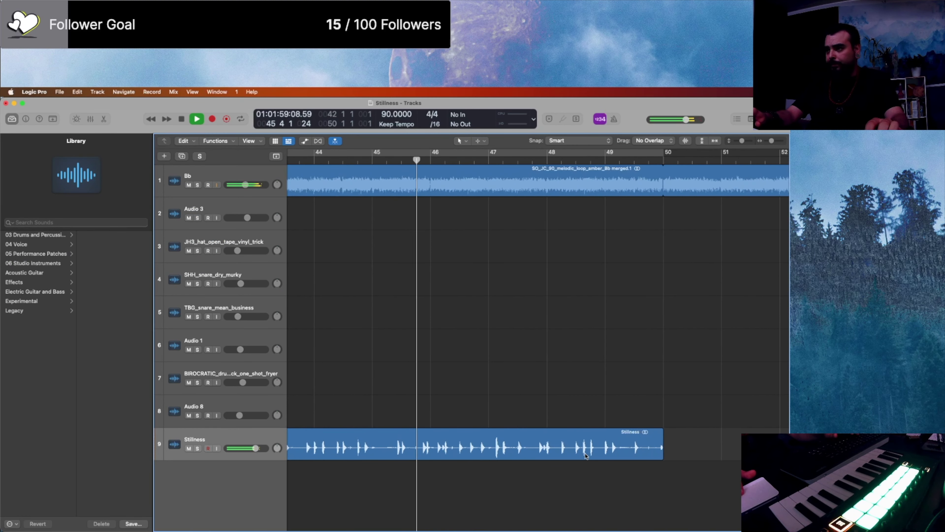
left_click_drag(662, 456, 659, 458)
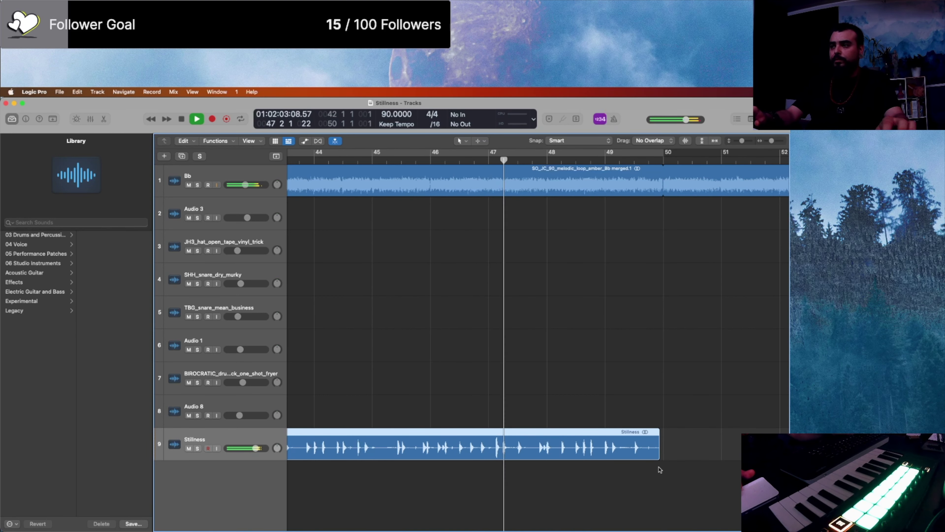
key("super+Left")
key("super+Left")
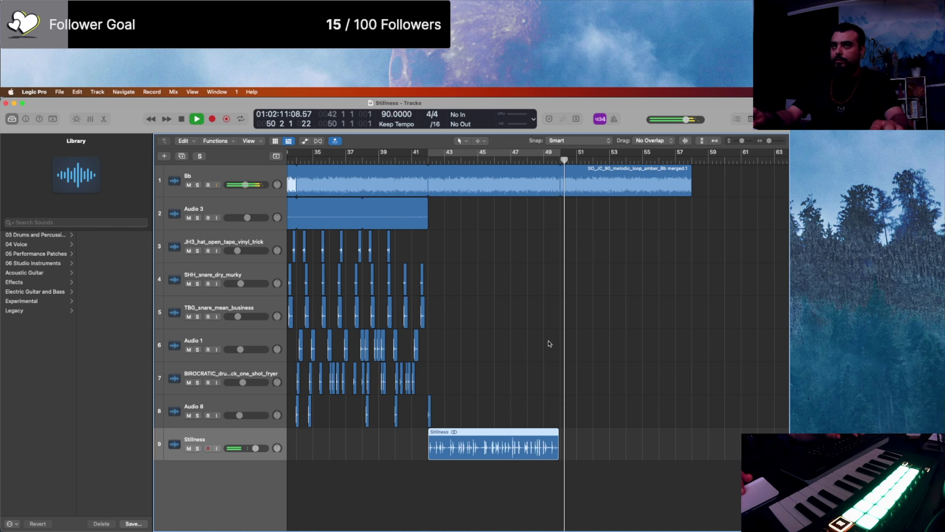
Step: Automate the Bb track's high cut to fall from 20000 Hz at bar 50 to 1340 Hz at the region's end, and stop playback
key("a")
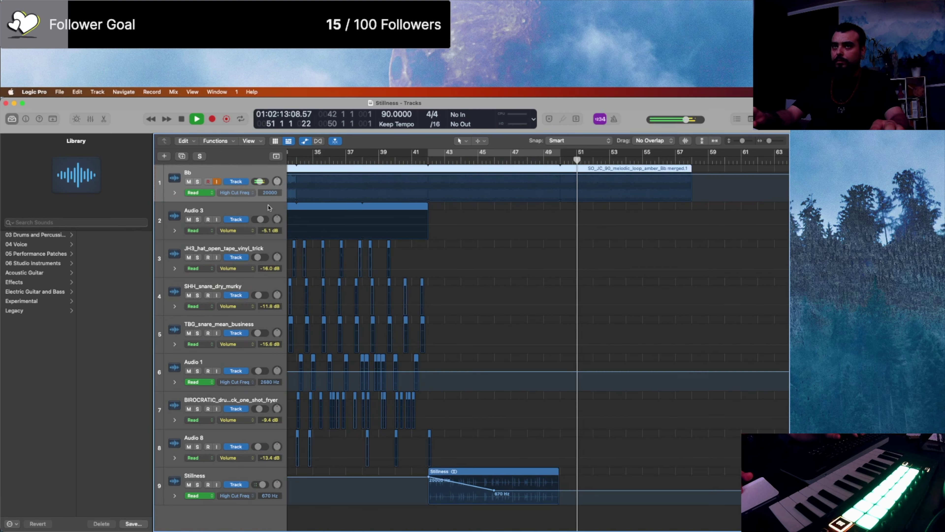
left_click(560, 174)
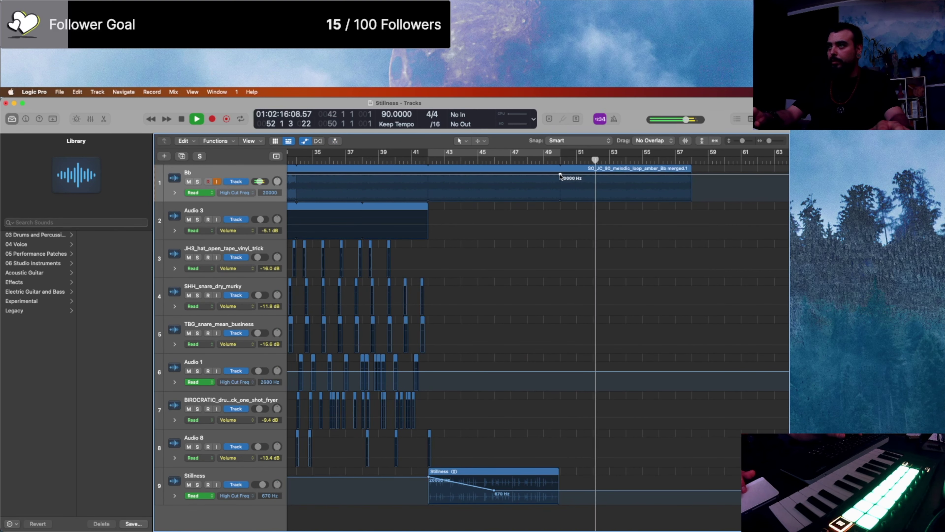
left_click(691, 174)
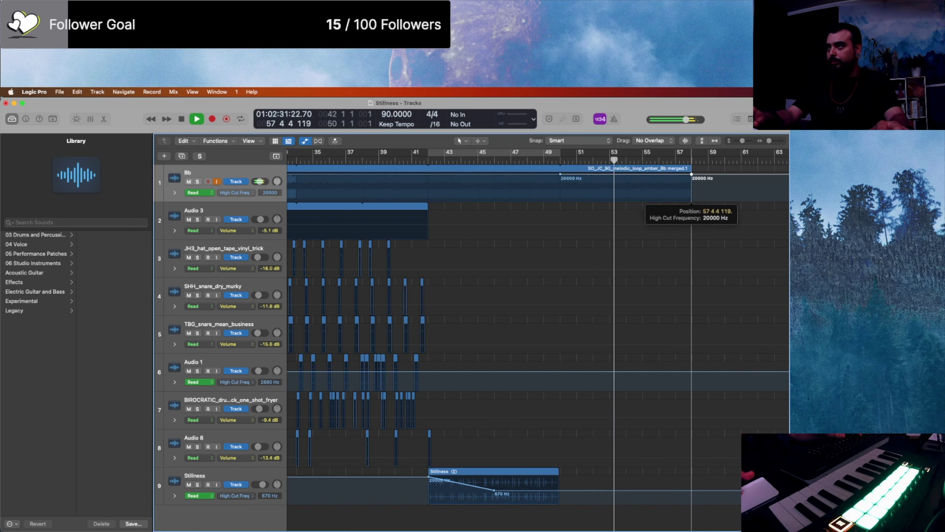
left_click_drag(691, 174, 693, 189)
left_click(691, 174)
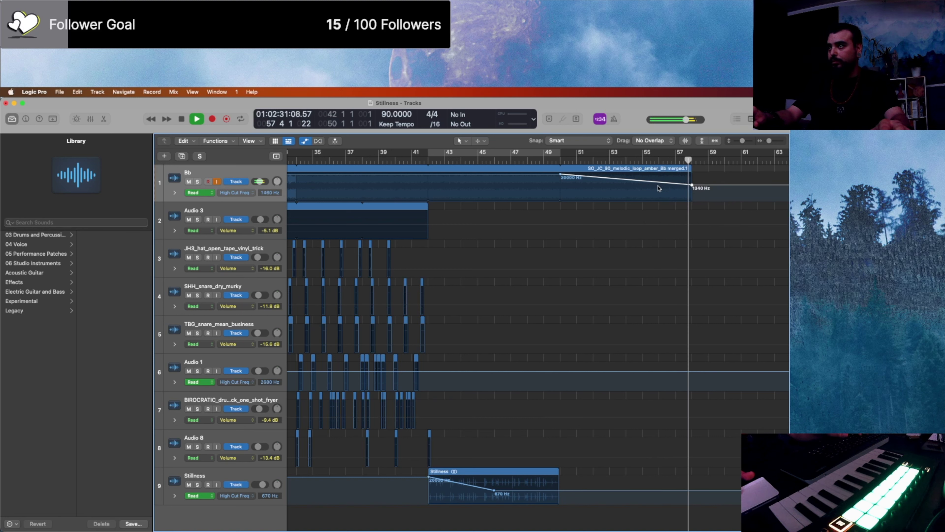
key("space")
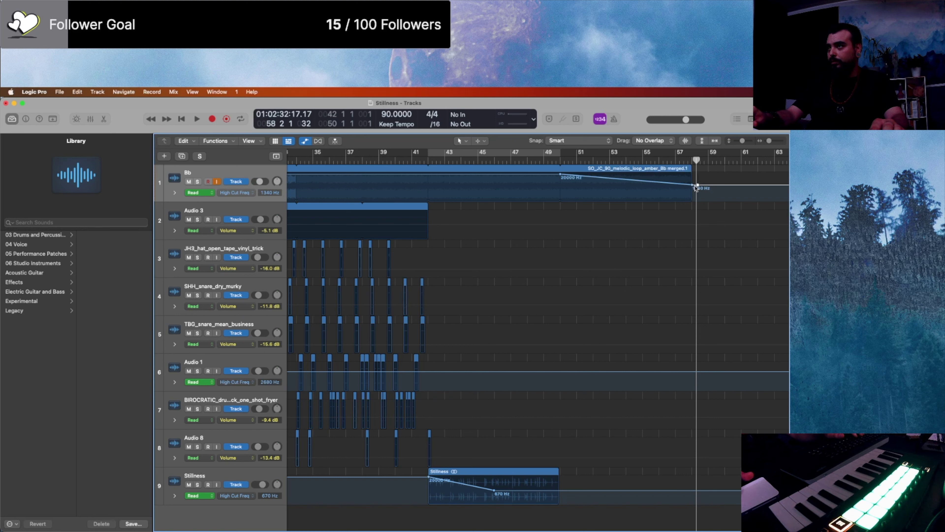
Step: Move the Bb track's high cut fall to start at bar 47 and reach 1340 Hz at bar 54, playing from just before bar 50
left_click_drag(693, 185, 625, 184)
left_click(550, 160)
key("space")
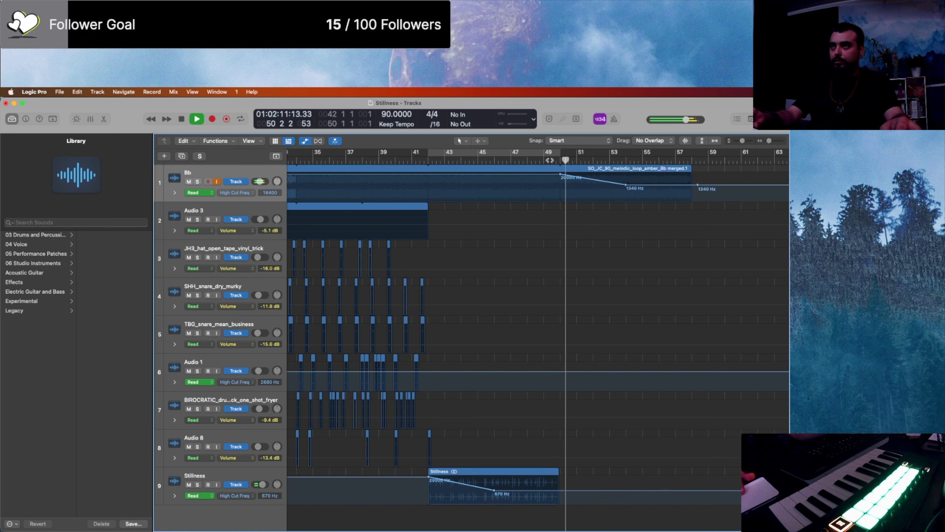
left_click_drag(561, 175, 511, 173)
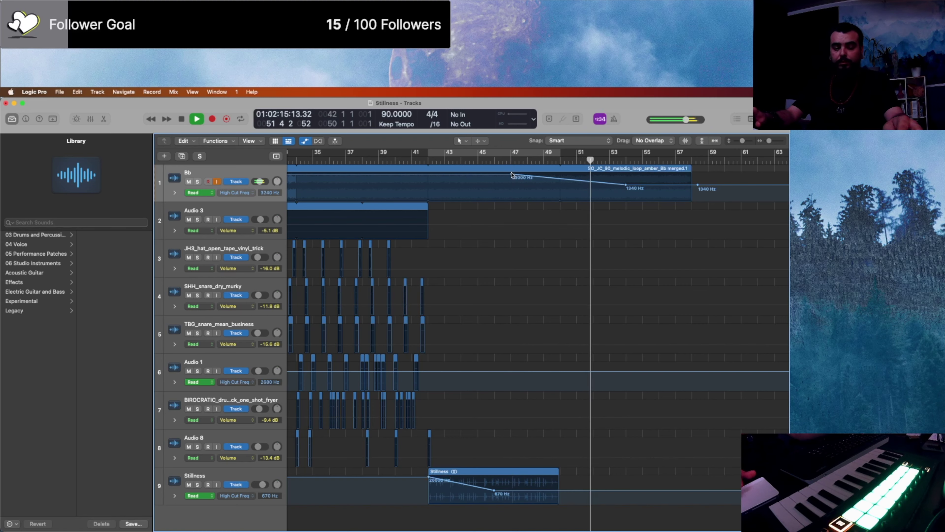
Step: Raise the Bb track's opening high cut automation point at bar 1 slightly and hide the automation
key("a")
key("super+Left")
key("super+Left")
key("super+Left")
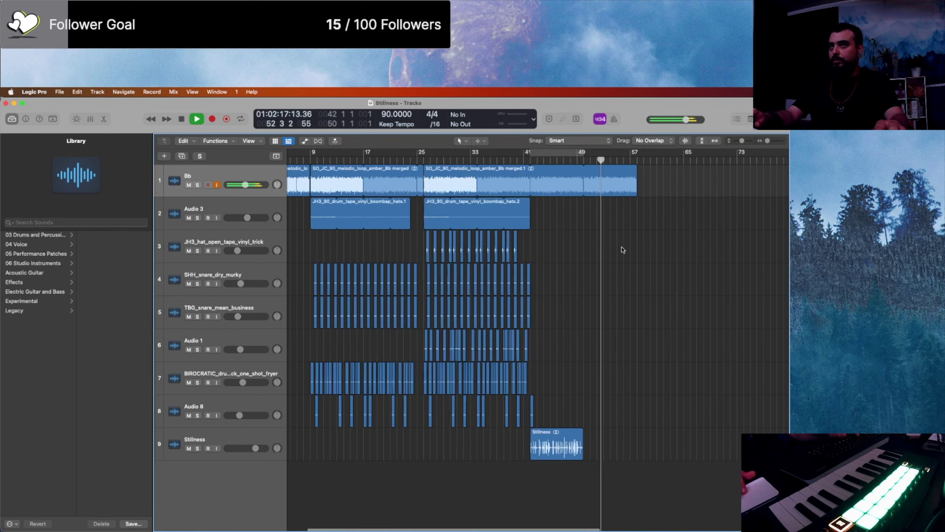
scroll(623, 249, "left", 2)
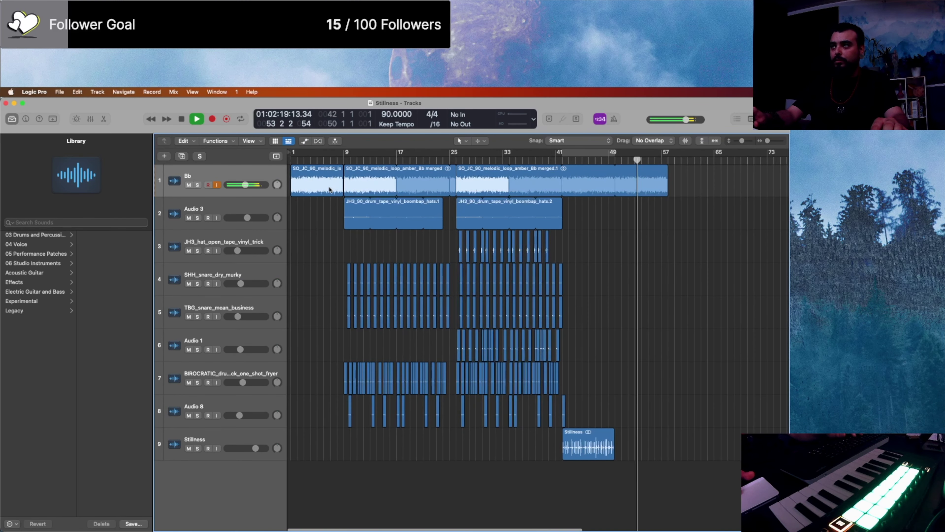
key("a")
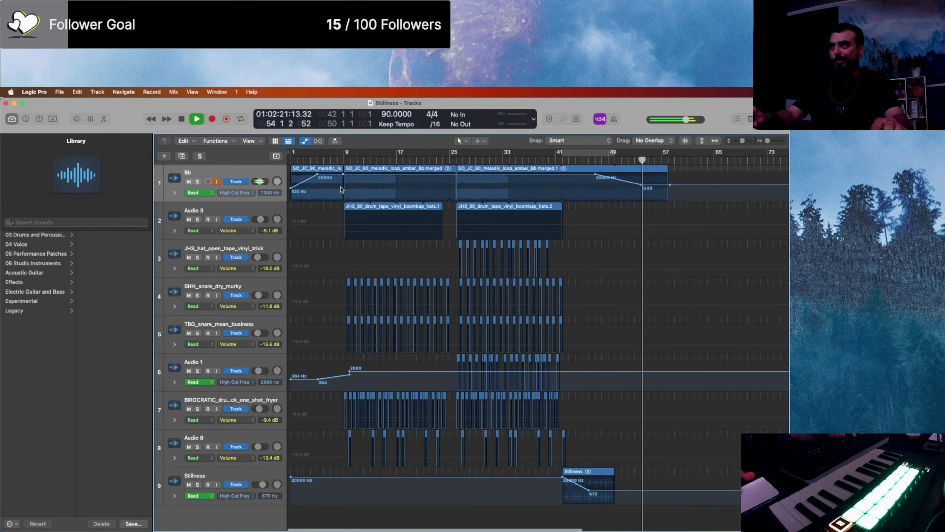
left_click_drag(291, 189, 291, 186)
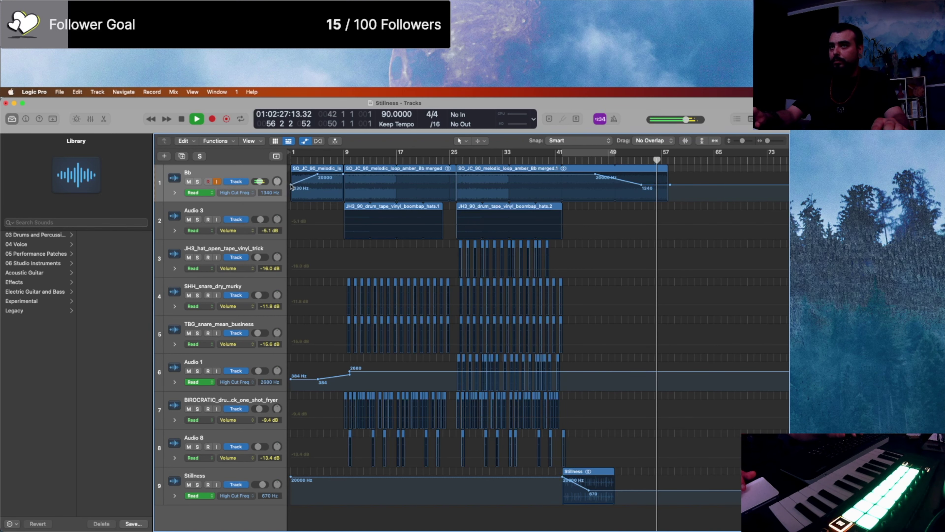
key("a")
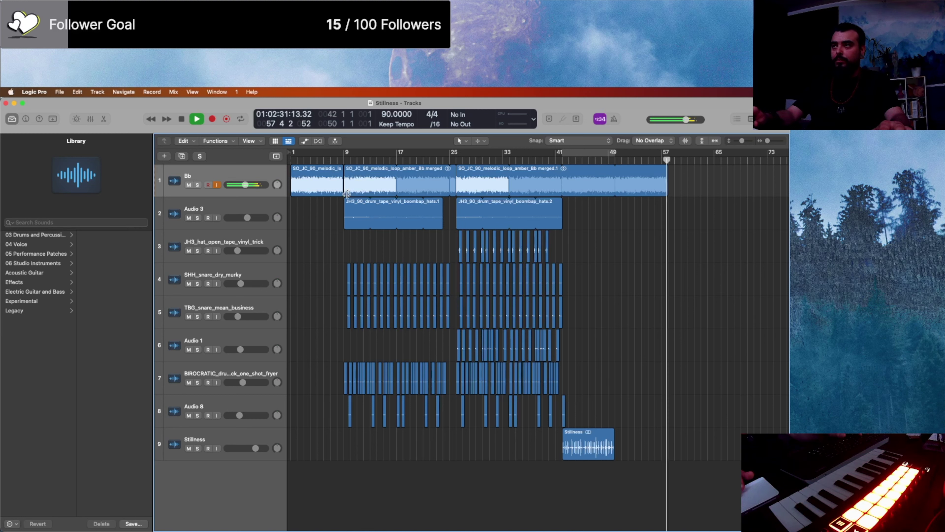
Step: Play the arrangement from bar 1 and look over its regions up to the Stillness section
key("Return")
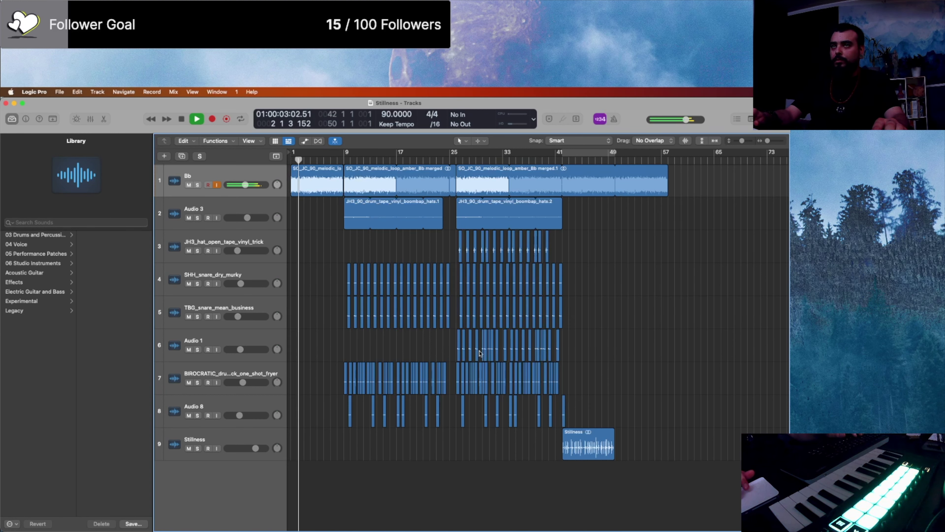
scroll(665, 276, "up", 1)
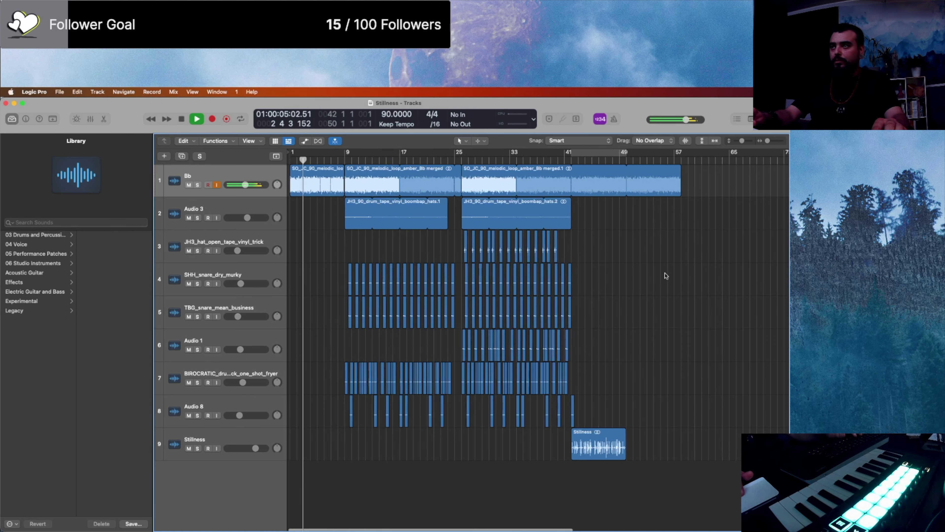
key("super+Right")
scroll(665, 276, "left", 2)
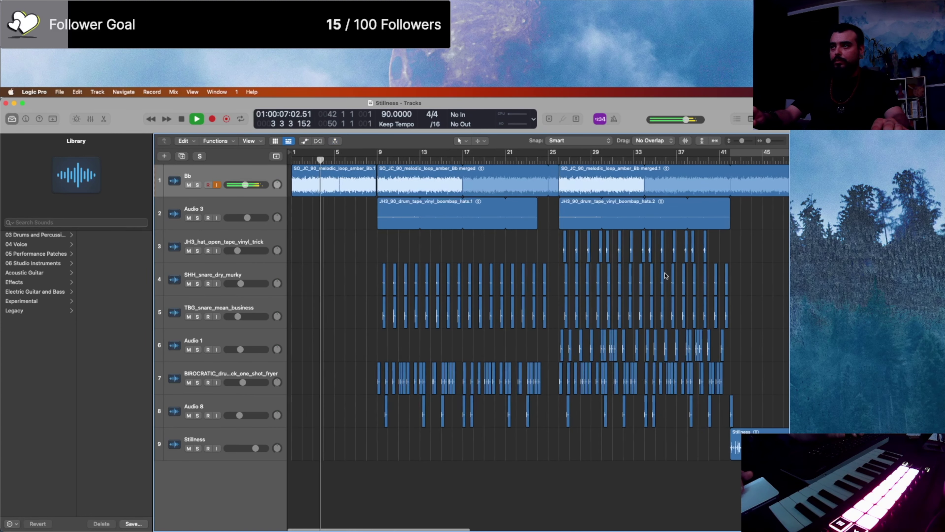
scroll(722, 410, "right", 5)
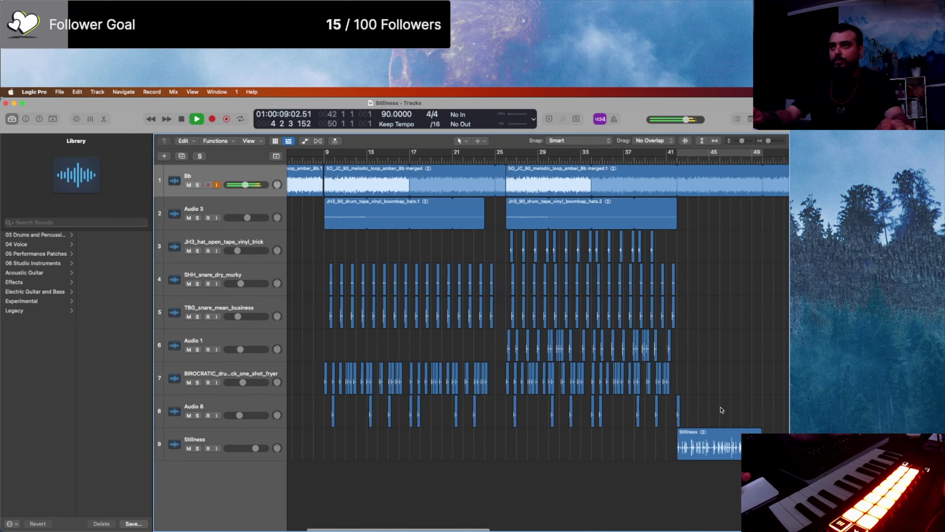
scroll(721, 409, "left", 5)
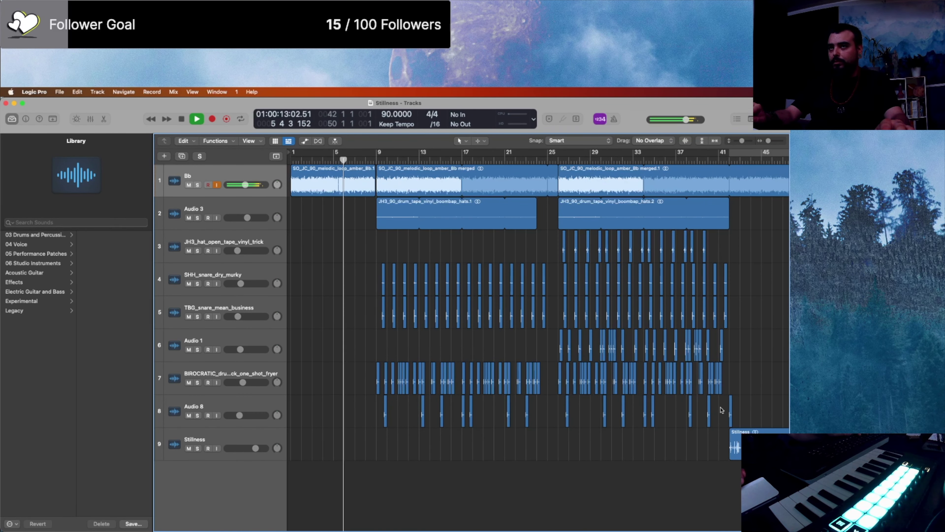
left_click_drag(751, 447, 725, 447)
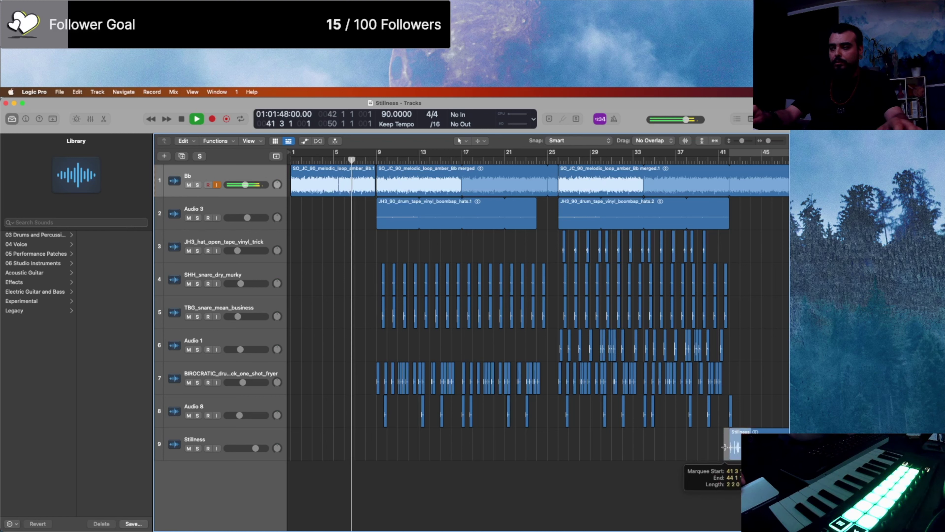
left_click(733, 447)
key("super+z")
key("super+z")
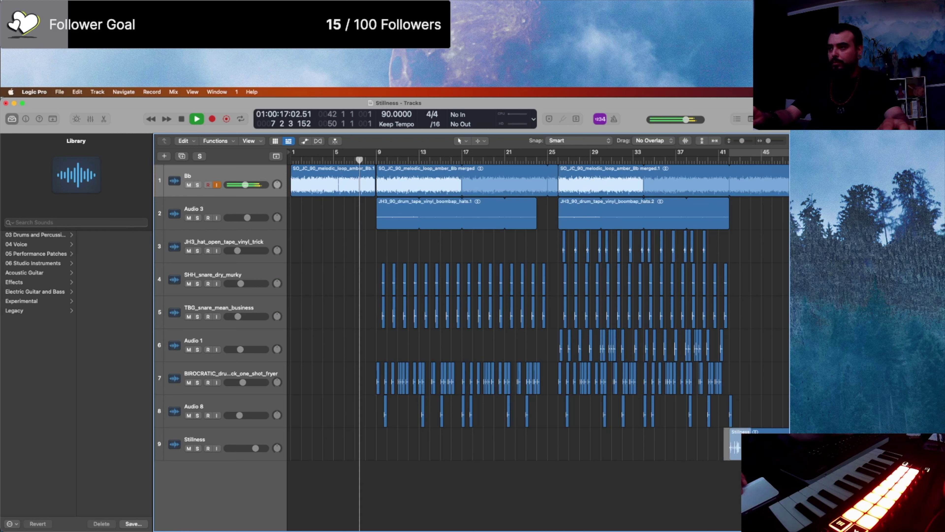
Step: Copy the Stillness drum region to bar 1 on its own track and play from the start
left_click_drag(739, 442, 318, 451)
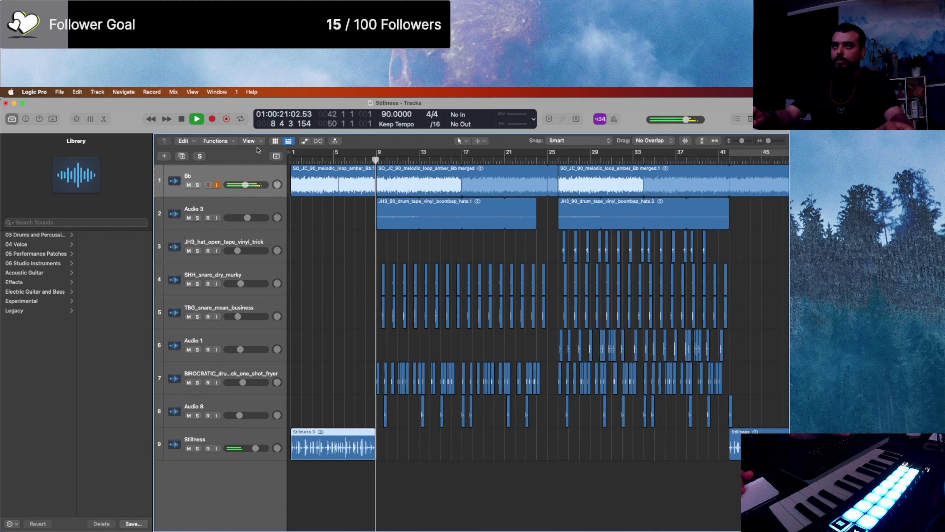
key("Return")
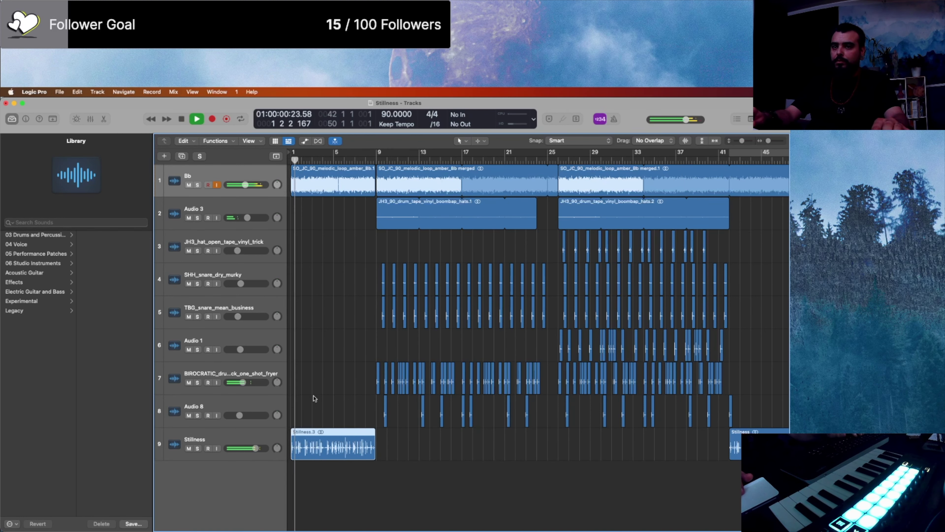
Step: Show the automation, hold the Stillness track's high cut at 670 Hz from bar 1 to bar 9, and replay the intro
key("a")
key("a")
key("a")
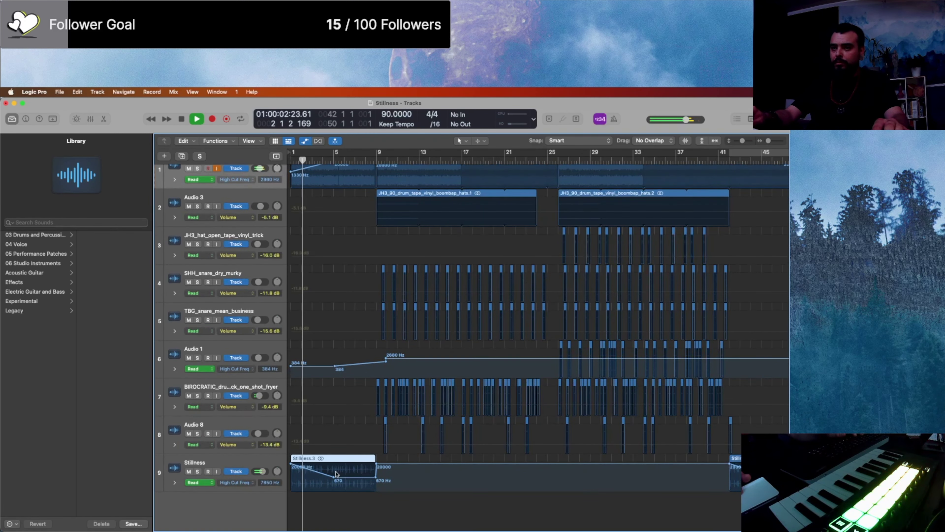
key("space")
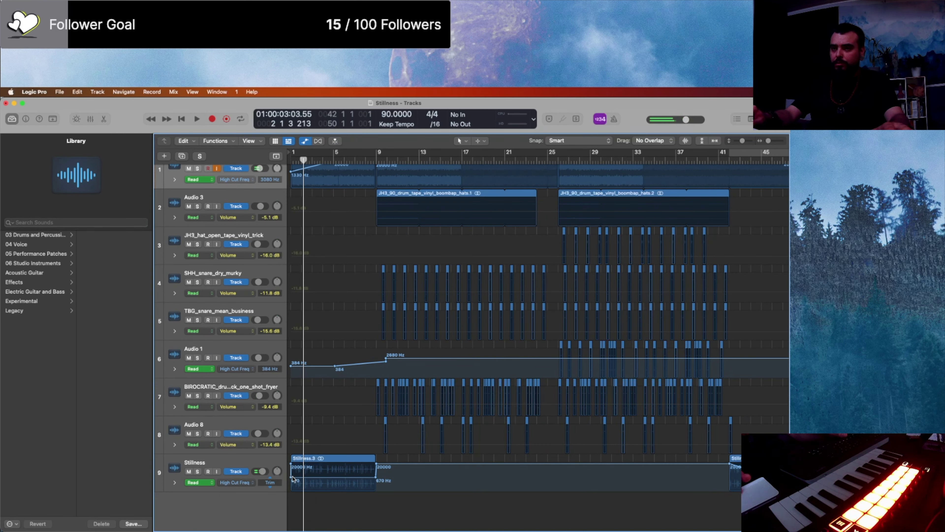
key("Return")
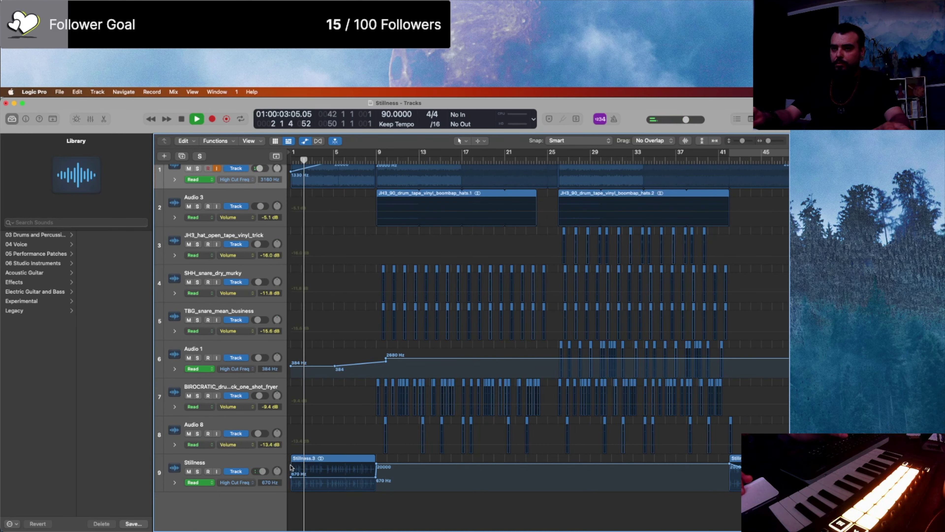
key("space")
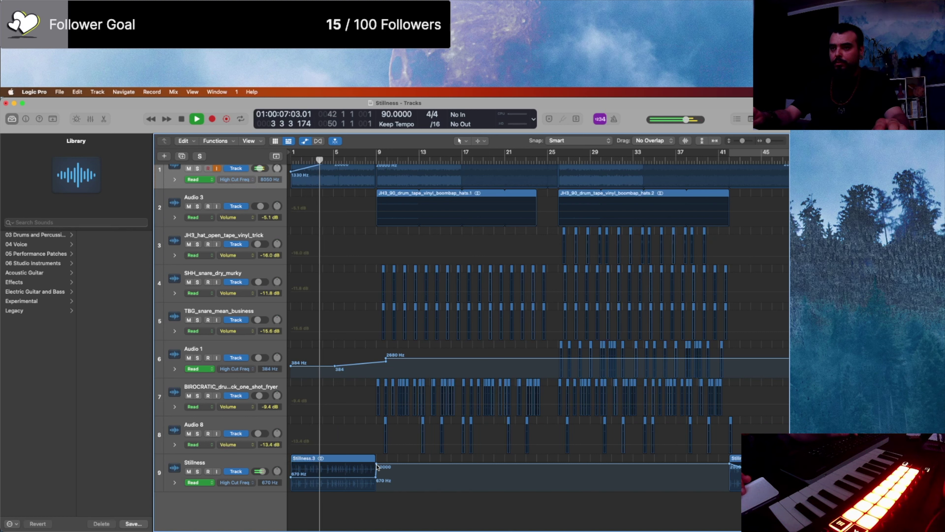
Step: Make the Stillness track's high cut dip sharply at bar 9 and return to 20000 Hz just past bar 12, hiding the automation
left_click(416, 464)
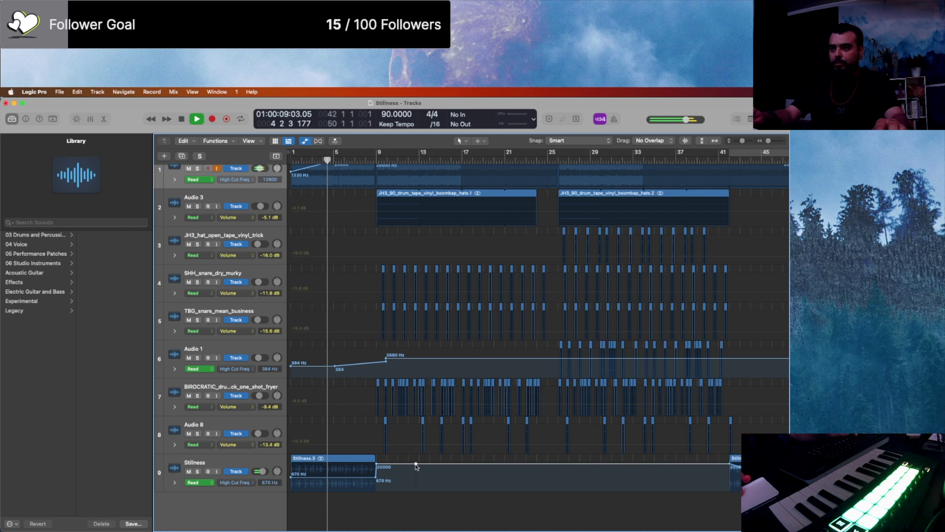
double_click(376, 464)
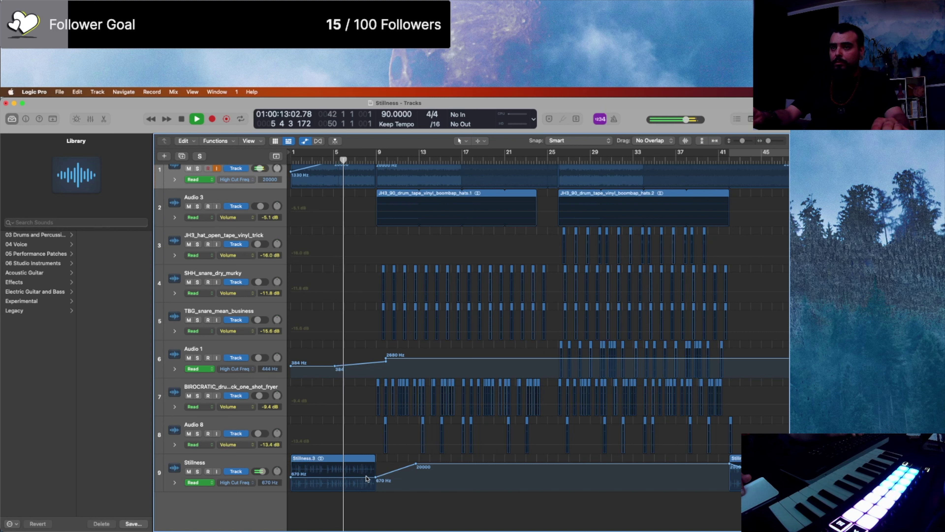
left_click_drag(370, 479, 376, 490)
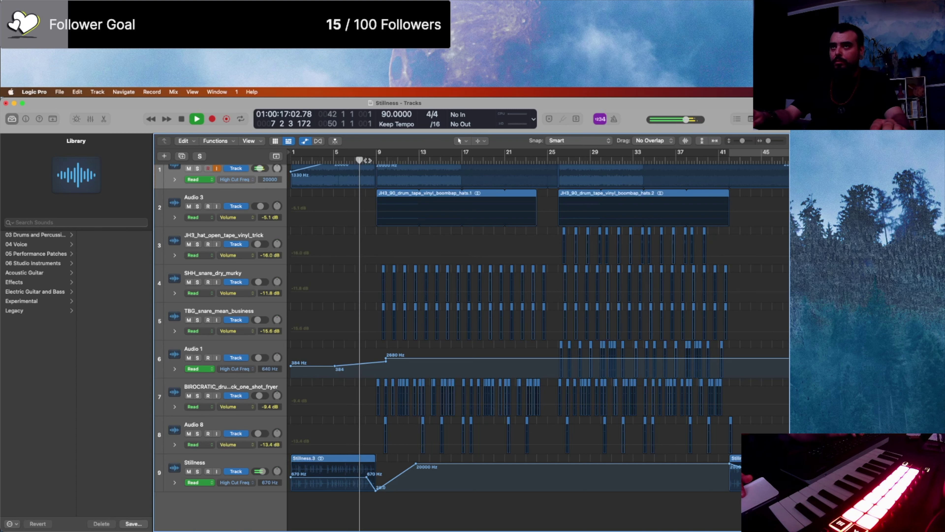
key("a")
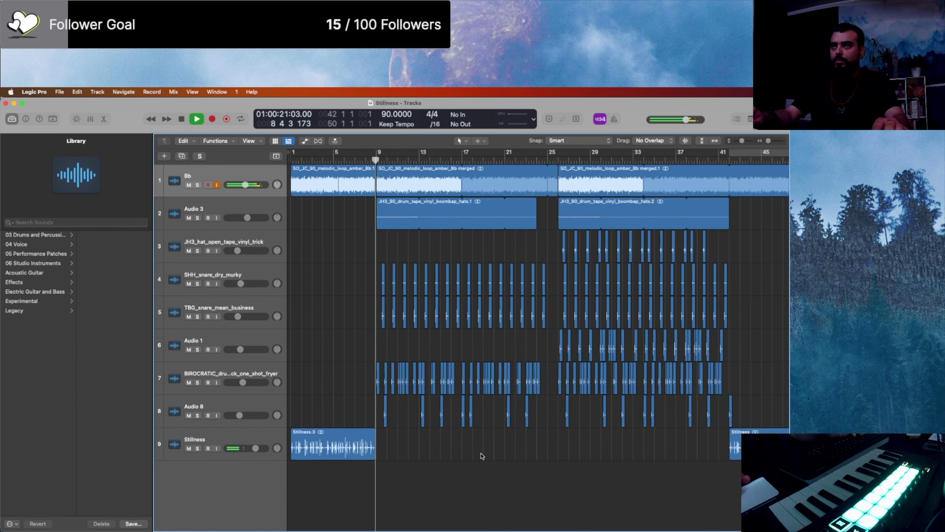
Step: Trim the end of the Bb track's intro region to about bar 8.75 and play the transition from shortly before it
scroll(418, 257, "up", 6)
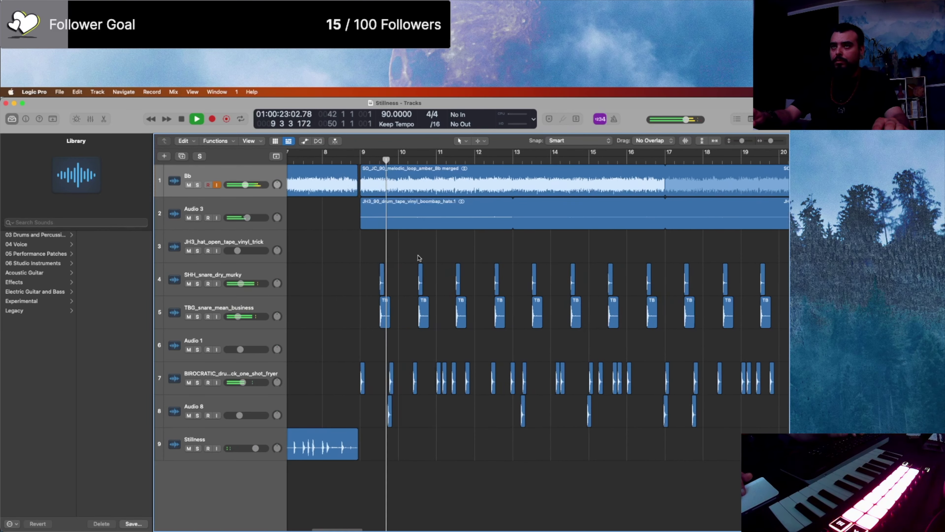
scroll(420, 258, "down", 1)
left_click_drag(363, 193, 355, 193)
left_click(341, 161)
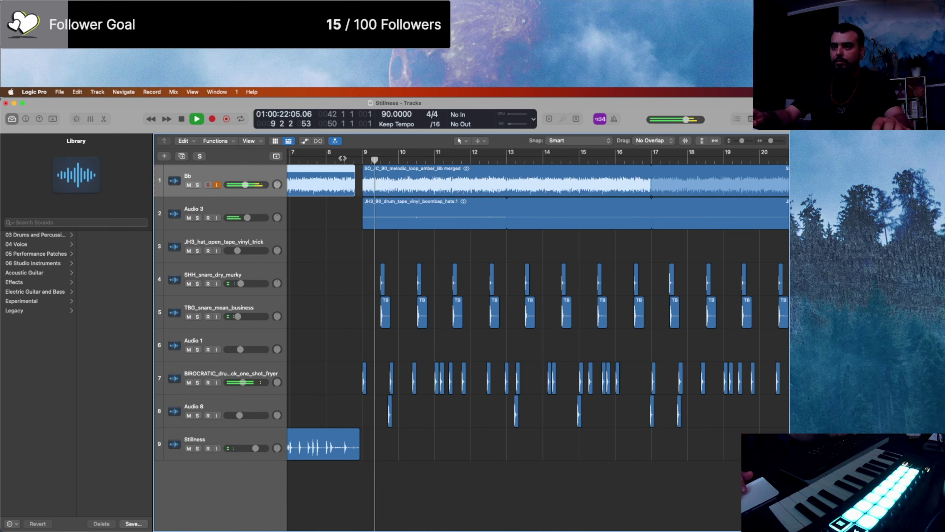
key("a")
key("a")
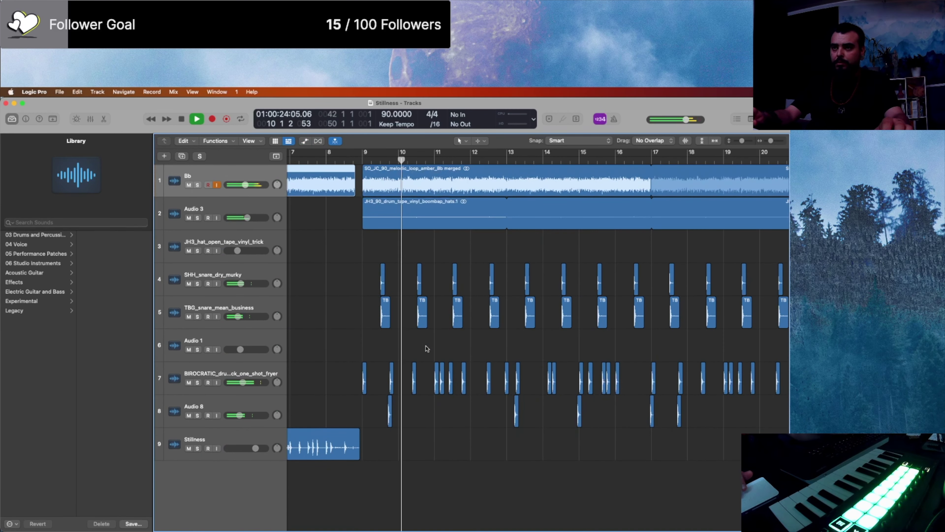
Step: Hide the Library and set the cycle range over the whole arrangement, from bar 1 to bar 58
scroll(426, 347, "down", 5)
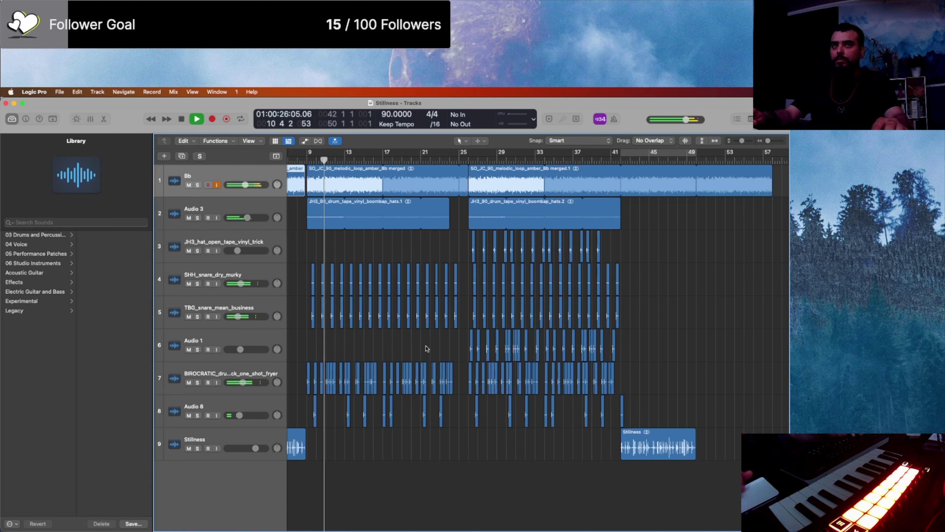
left_click(17, 119)
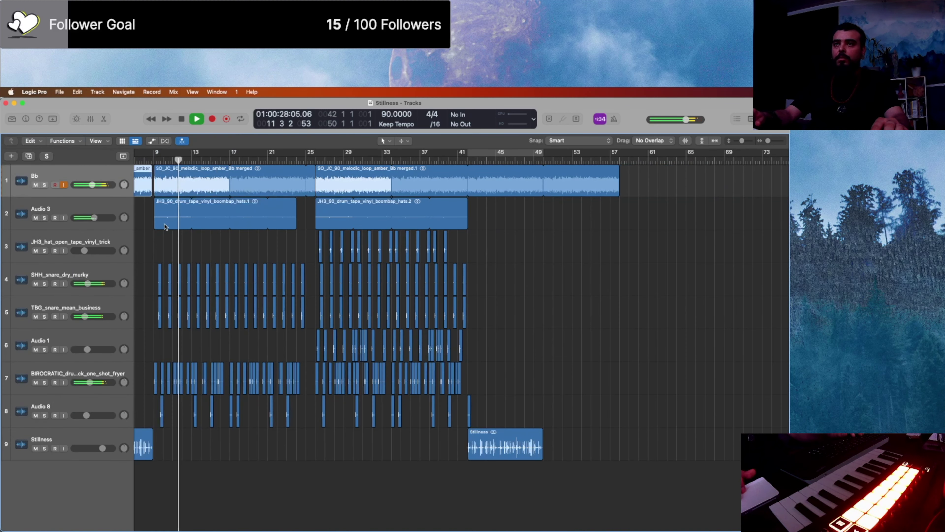
key("super+Left")
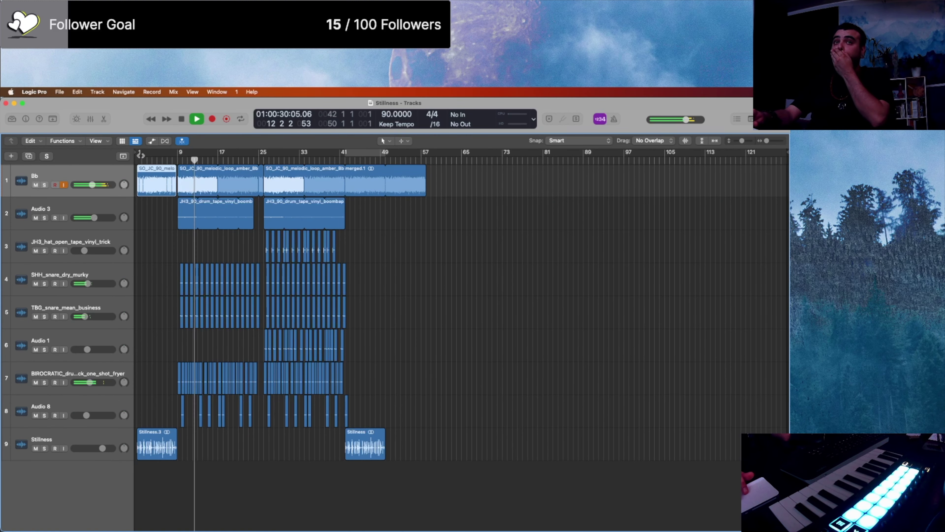
left_click_drag(141, 155, 427, 172)
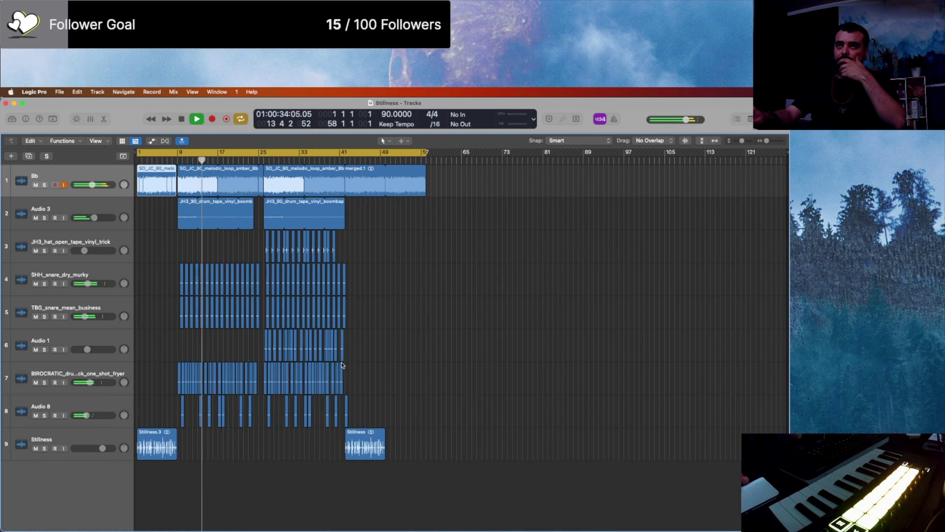
Step: Lower the volumes of Bb to -8.4 dB, the BIROCRATIC one-shot track to -10.0 dB and Audio 8 to -15.8 dB
left_click(95, 191)
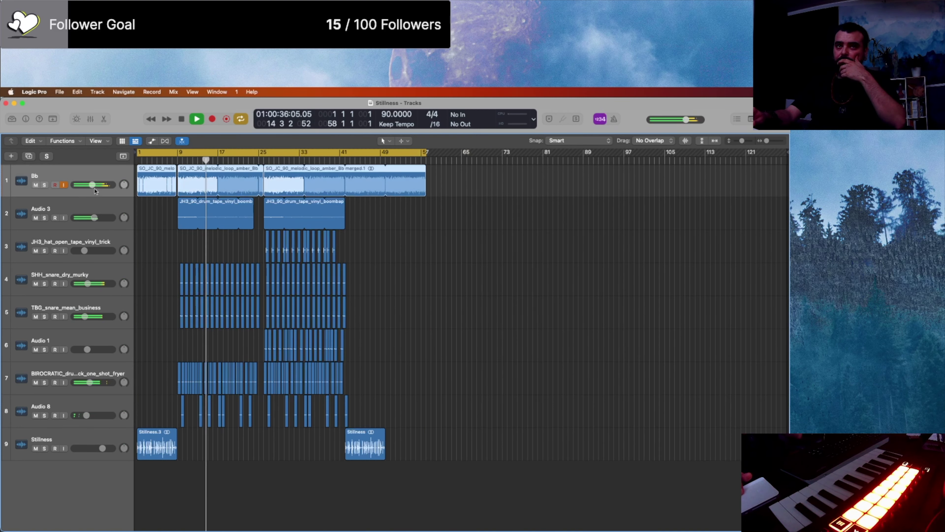
left_click(93, 185)
left_click(93, 185)
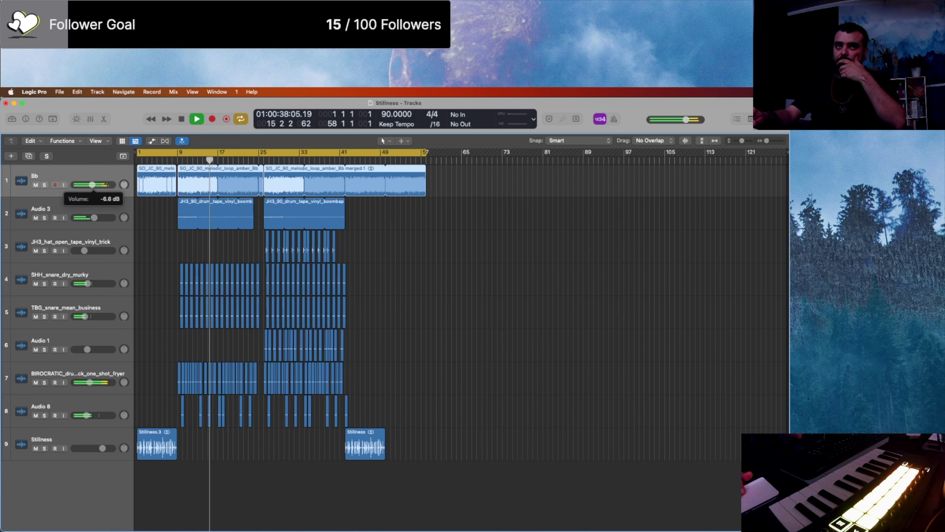
left_click_drag(92, 185, 90, 185)
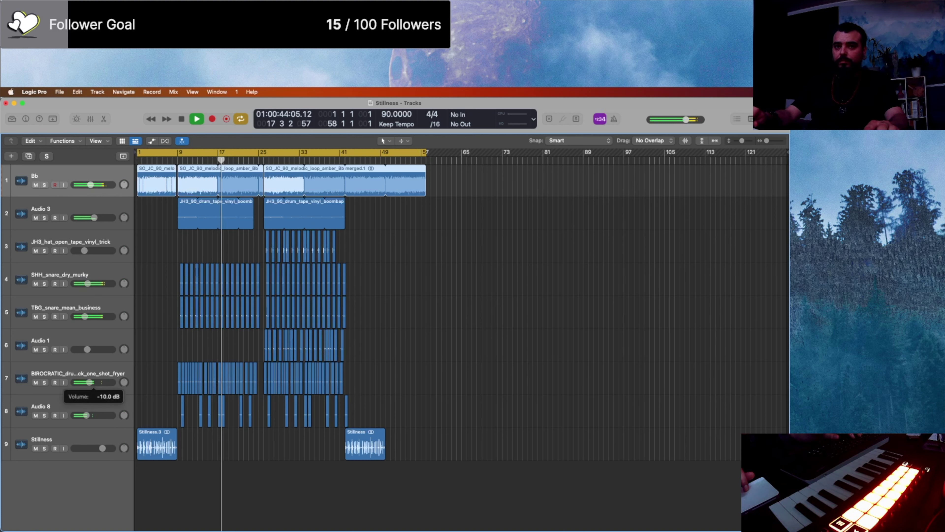
left_click_drag(86, 415, 86, 415)
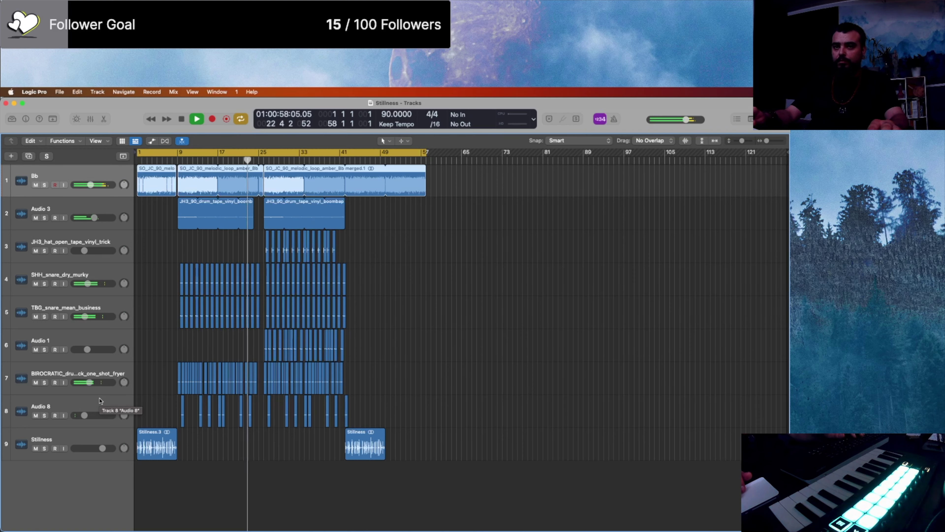
Step: Add a Channel EQ to Audio 8 in the Mixer, with the high cut enabled and a -7.0 dB cut at 2400 Hz
key("ctrl+Up")
left_click(107, 287)
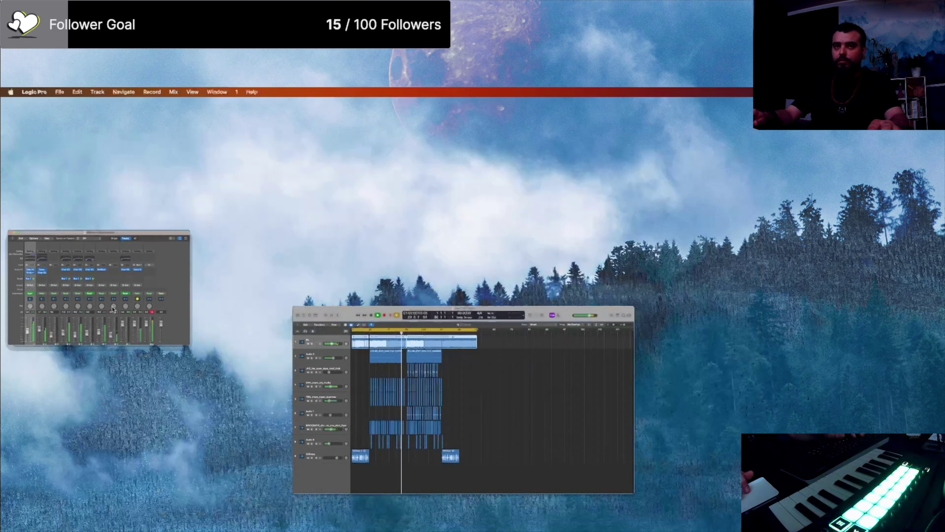
left_click(222, 477)
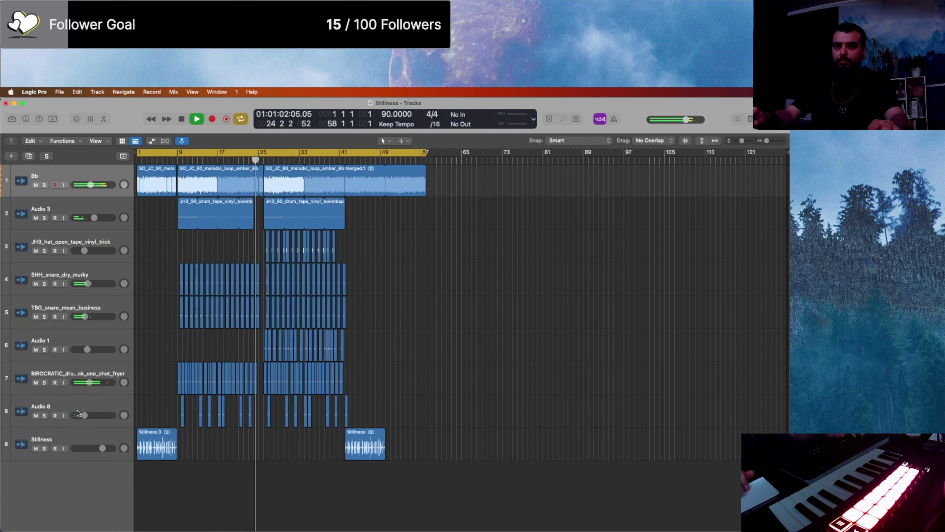
key("ctrl+Up")
left_click(166, 199)
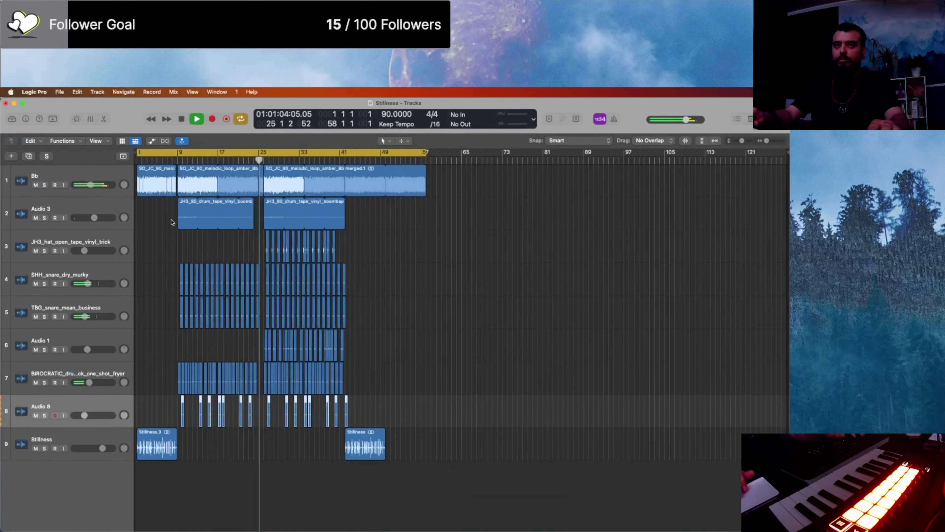
key("ctrl+Up")
left_click(175, 235)
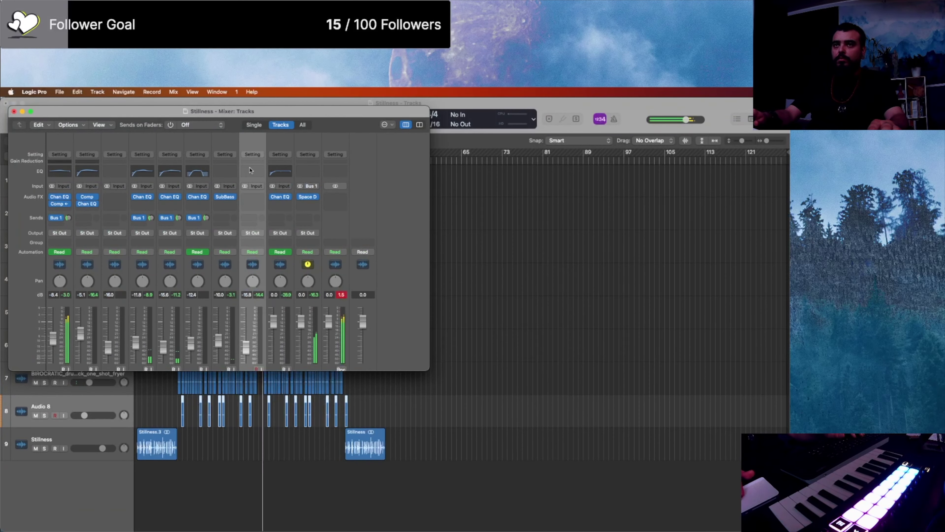
left_click(250, 170)
left_click(624, 252)
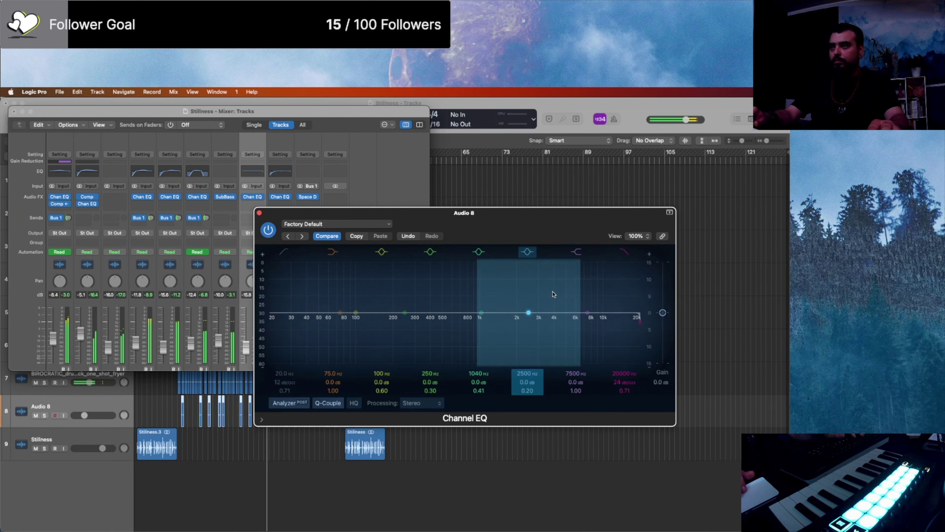
left_click_drag(553, 294, 548, 325)
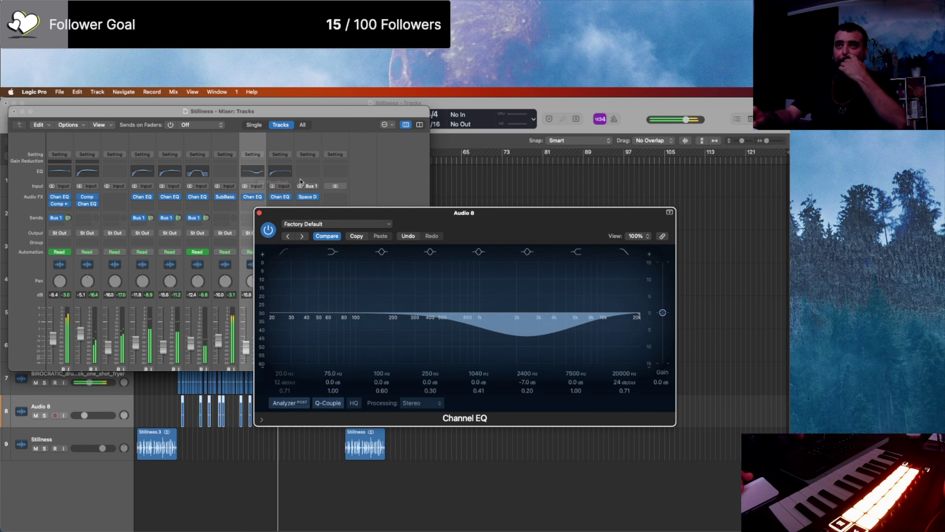
left_click(259, 213)
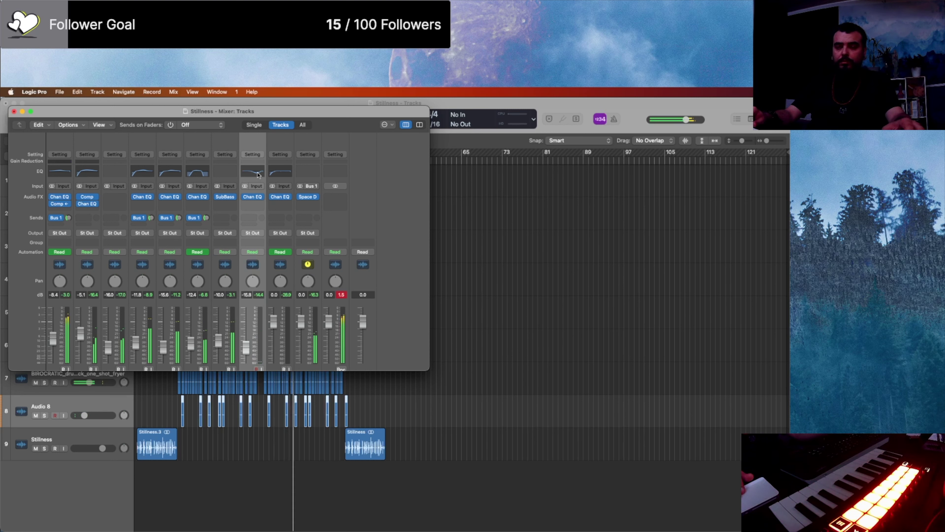
Step: Copy Audio 8's Channel EQ to the BIROCRATIC one-shot track and enlarge the Mixer so whole channel strips fit
left_click_drag(259, 175, 230, 171)
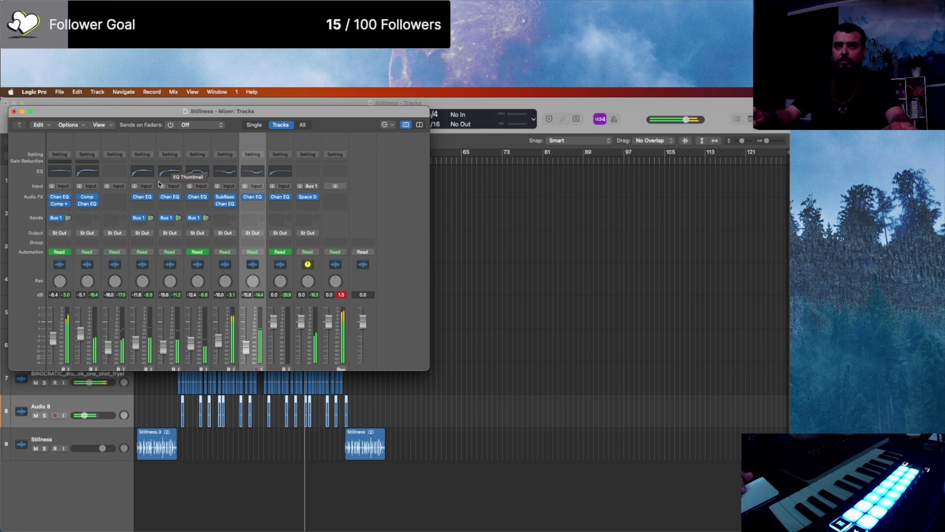
scroll(129, 354, "down", 2)
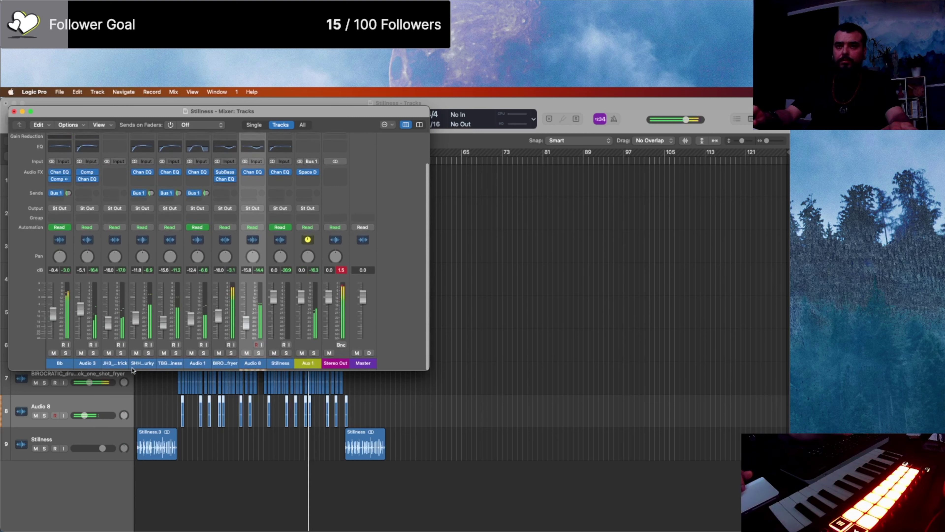
left_click_drag(134, 371, 133, 407)
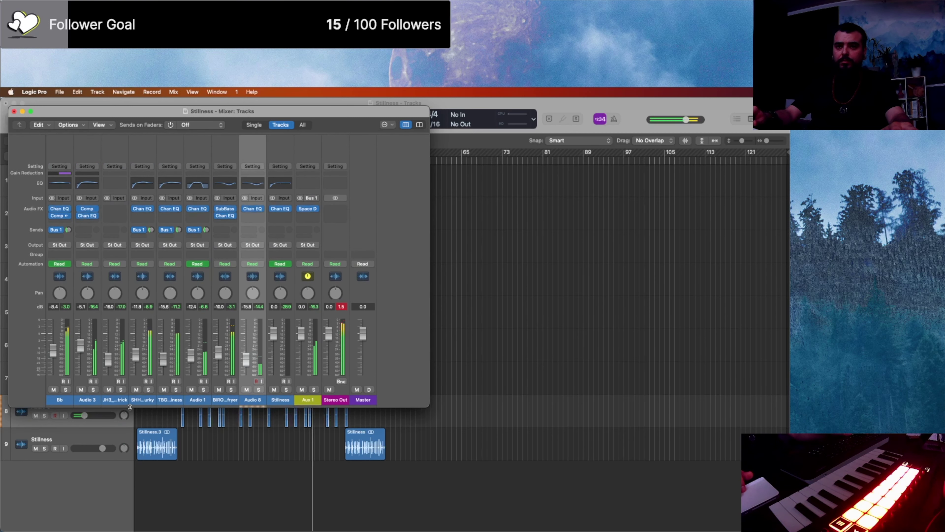
Step: Add Bus 1 sends to the JH3 open hat and Audio 3 tracks, raising the hat's volume to -14.4 dB
left_click(113, 230)
mouse_move(149, 242)
left_click(186, 189)
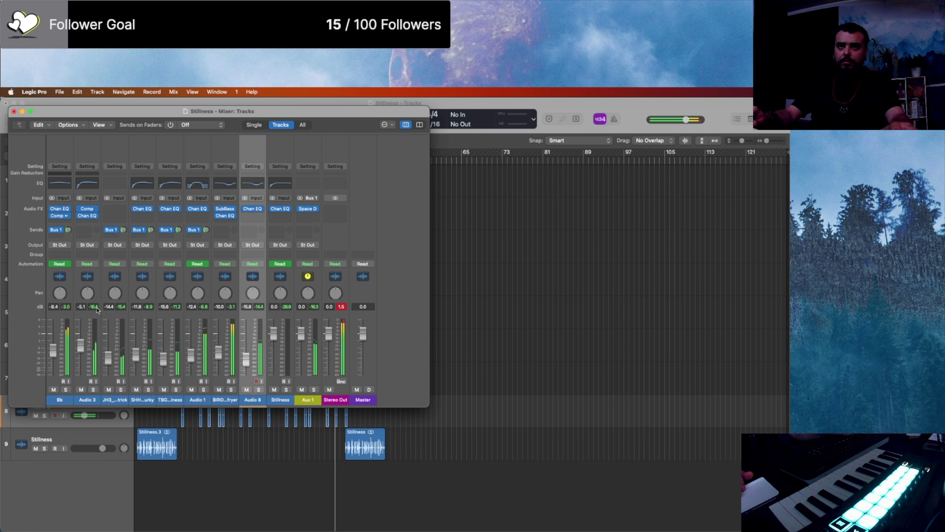
left_click(86, 234)
mouse_move(120, 241)
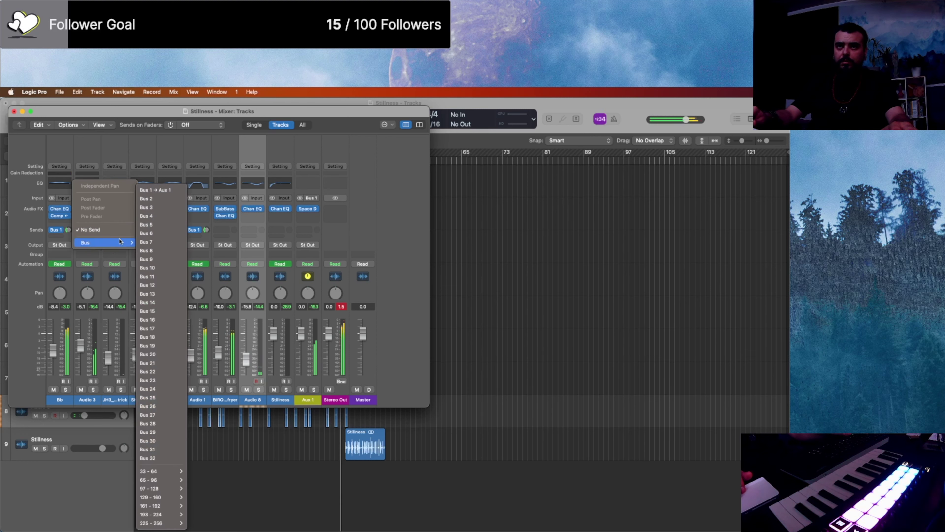
left_click(163, 191)
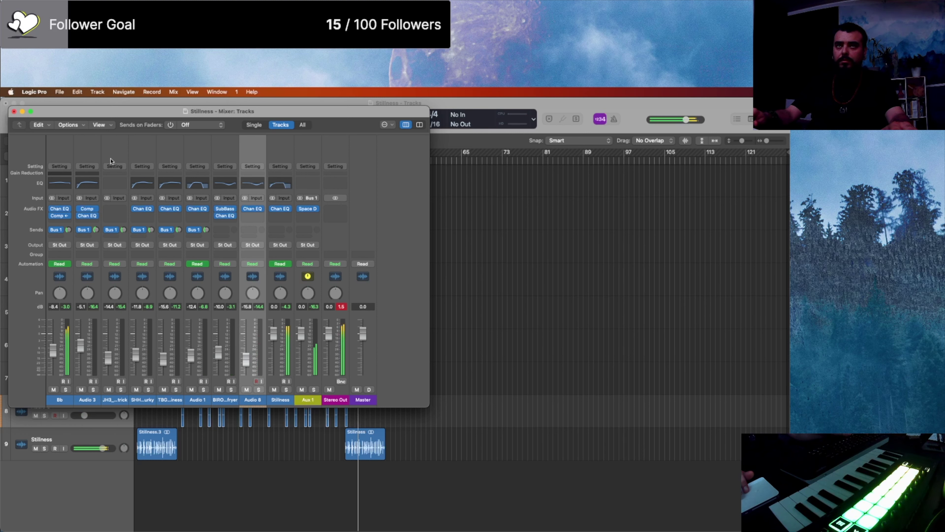
Step: Move the Mixer clear of the track headers and play the arrangement from bar 9 with the Mixer in front
left_click_drag(132, 115, 463, 145)
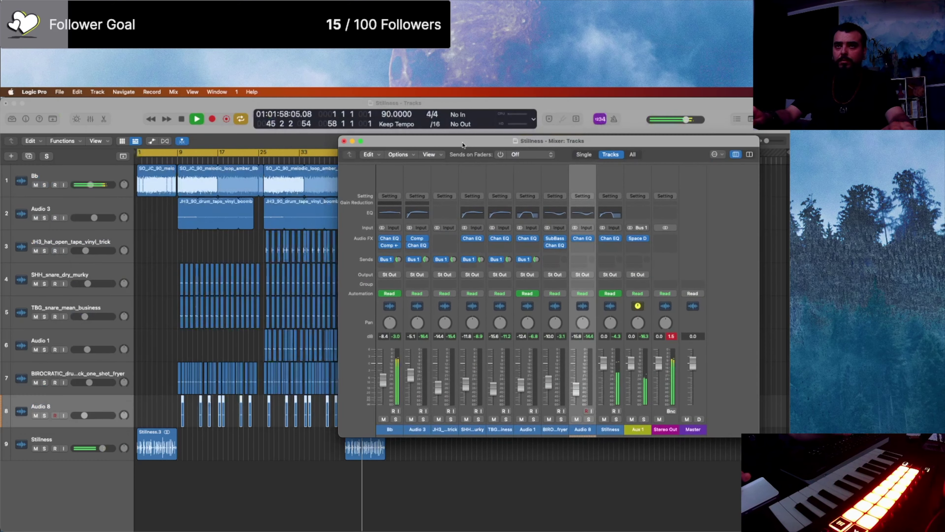
left_click(179, 159)
key("ctrl+Up")
left_click(686, 382)
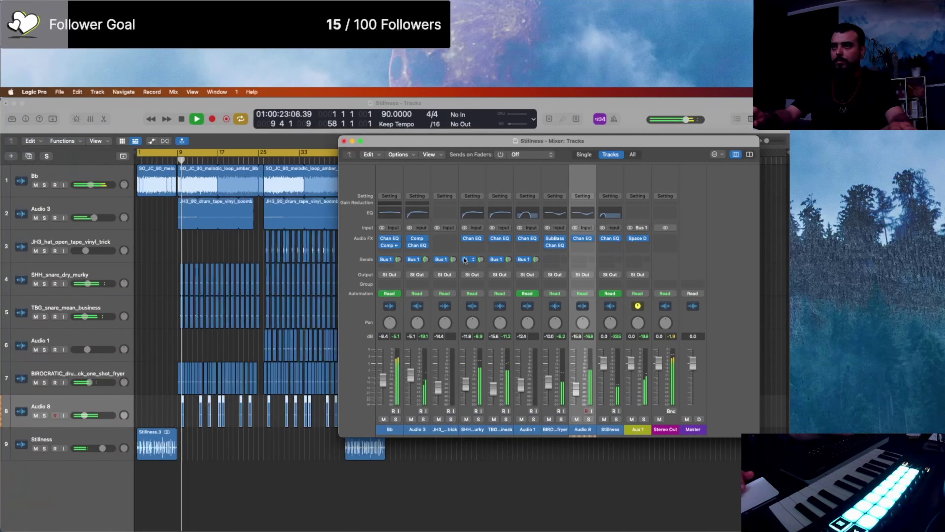
Step: Adjust Audio 3's Bus 1 send level and raise its volume to -4.7 dB, keeping the Mixer in front
left_click_drag(426, 263, 424, 270)
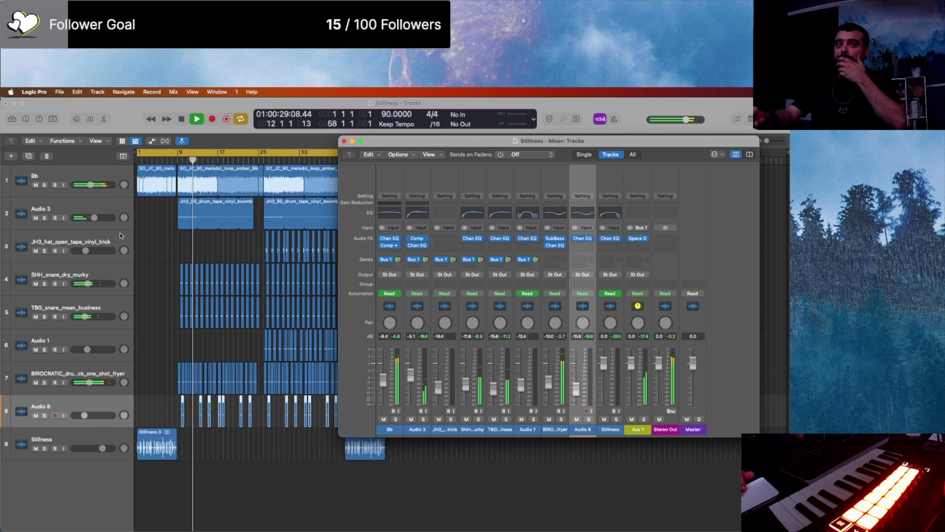
left_click_drag(94, 218, 96, 217)
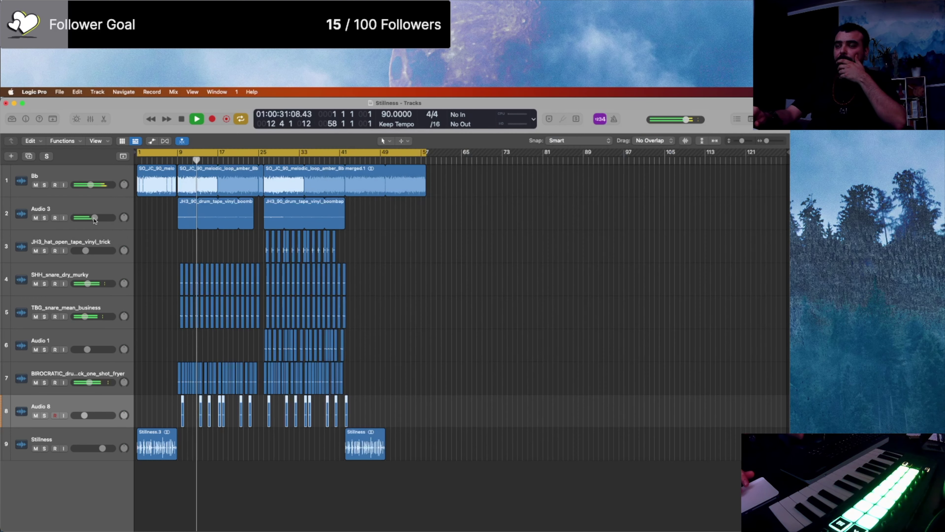
key("ctrl+Up")
left_click(625, 376)
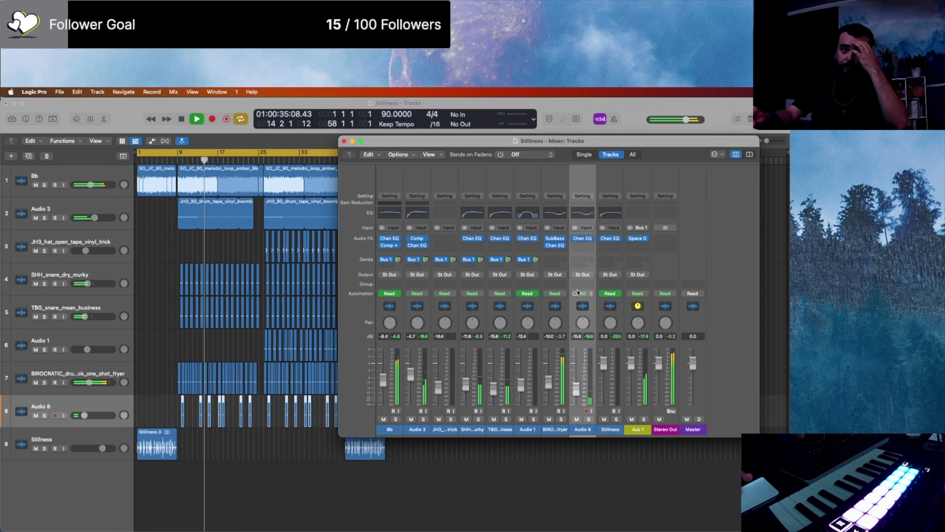
Step: Add a Channel EQ to Stereo Out with low cut on, boosting 64 Hz by 3.0 dB, 116 Hz by 1.6 dB and 960 Hz by 2.8 dB
left_click(76, 368)
key("ctrl+Up")
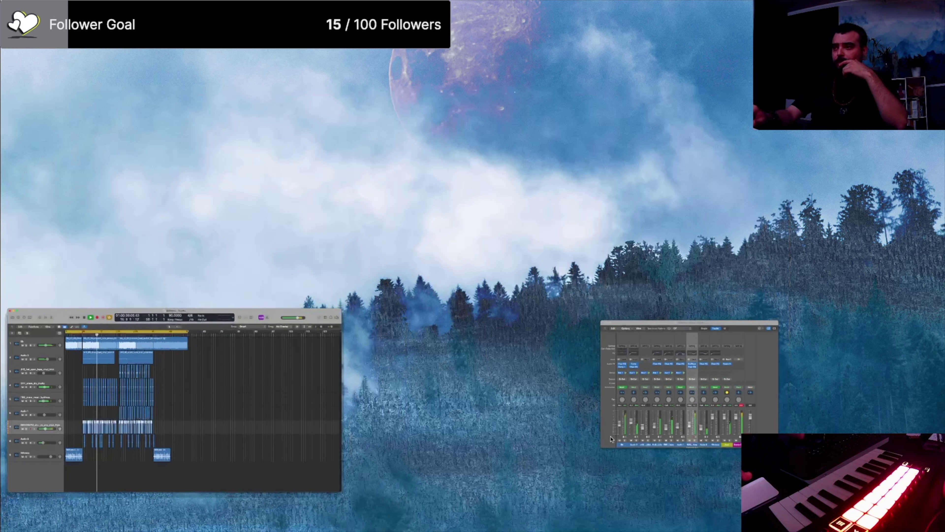
left_click(605, 428)
left_click(605, 429)
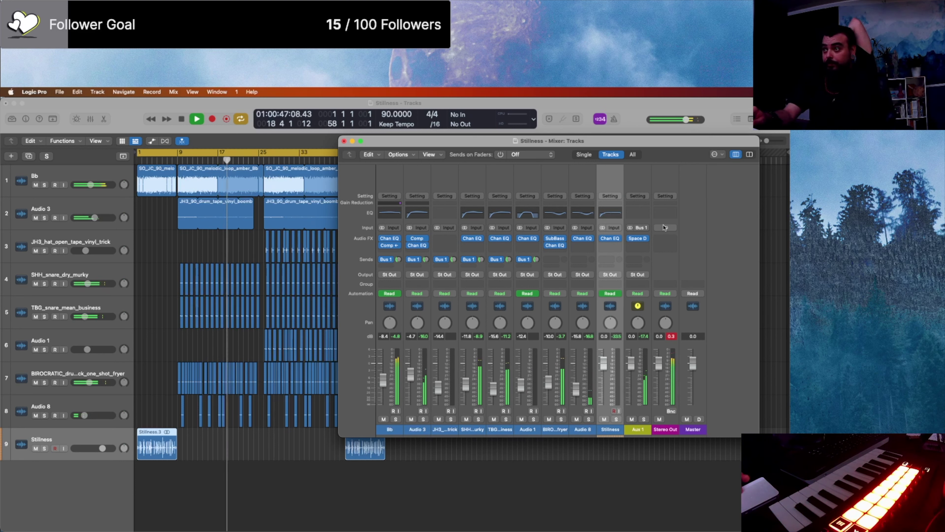
left_click(666, 212)
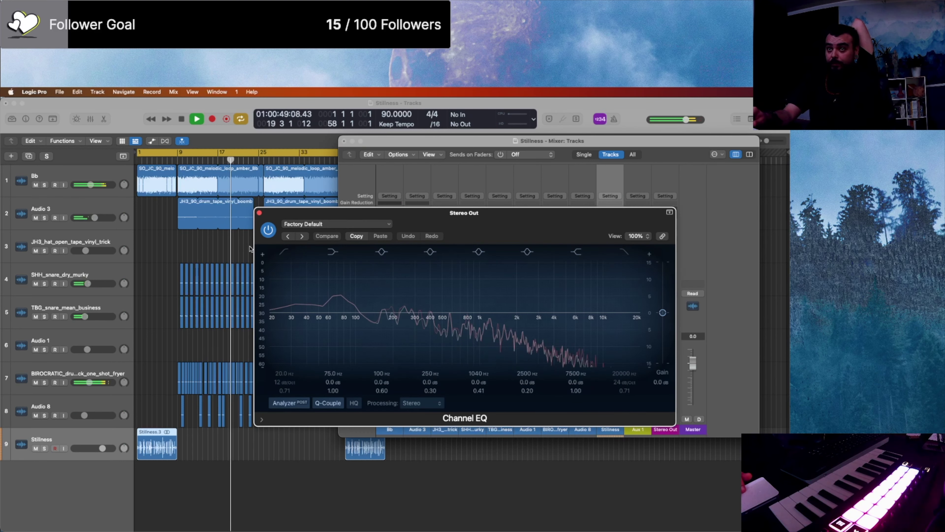
left_click(284, 251)
left_click_drag(348, 299, 356, 295)
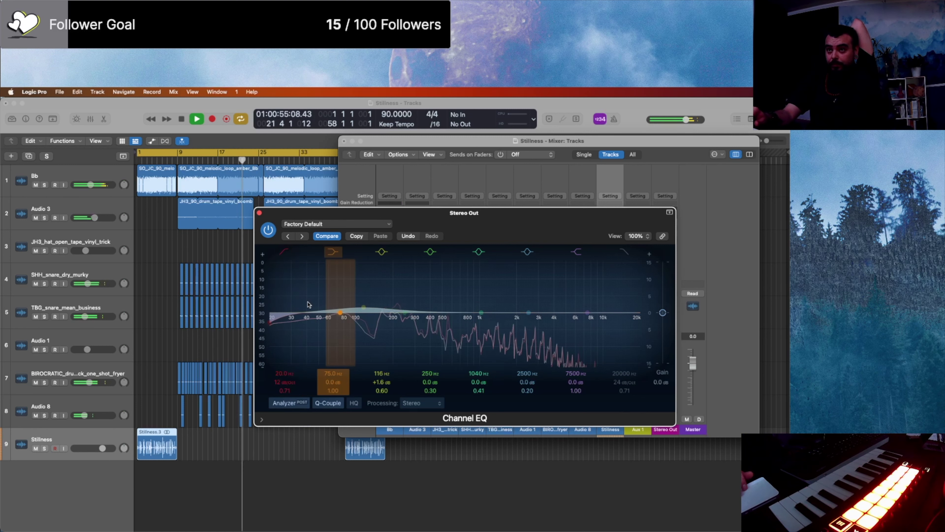
left_click_drag(346, 302, 340, 302)
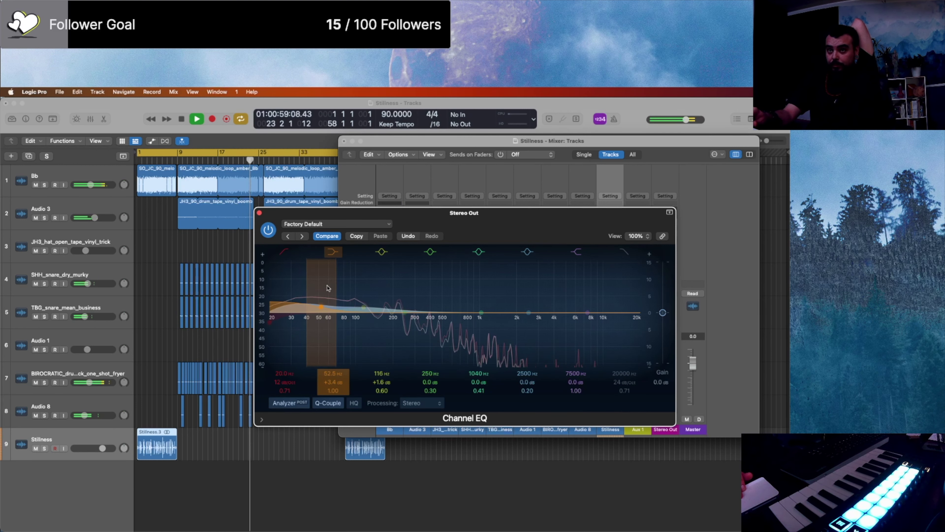
left_click_drag(335, 289, 338, 290)
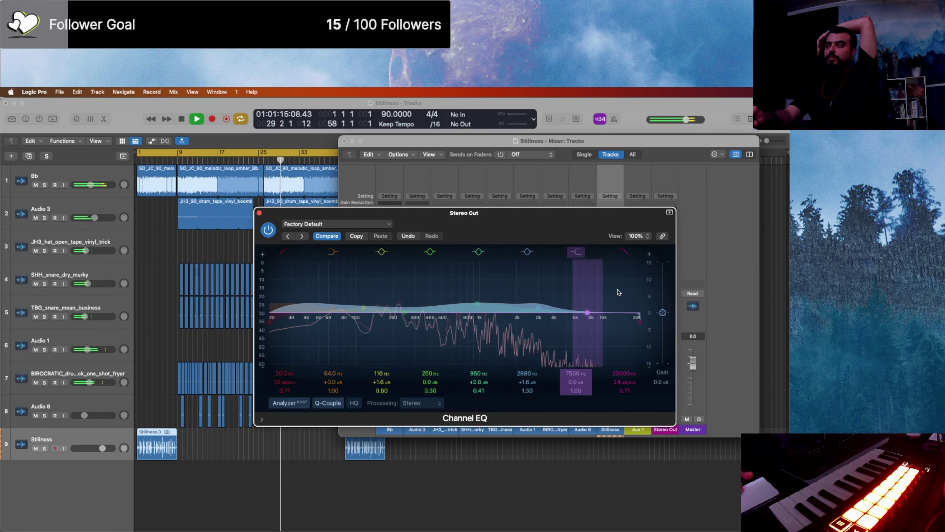
Step: Set the Stereo Out EQ's high shelf to -1.6 dB at 7700 Hz and its upper mid band to +2.2 dB at 8100 Hz
left_click_drag(615, 293, 621, 297)
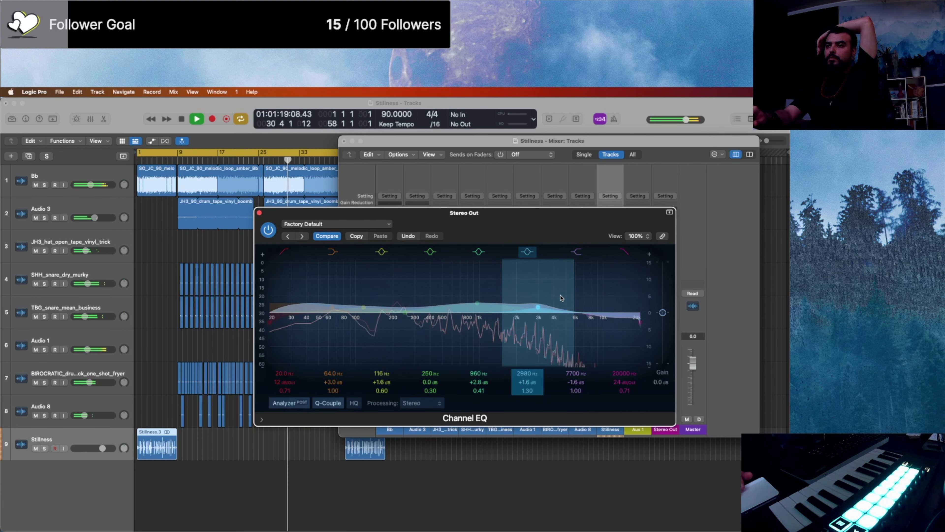
left_click_drag(567, 298, 593, 299)
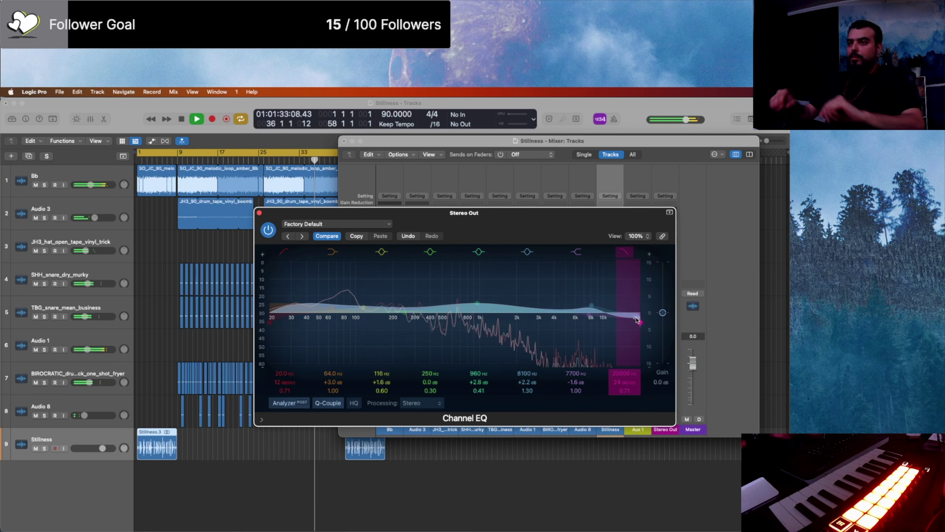
left_click(260, 212)
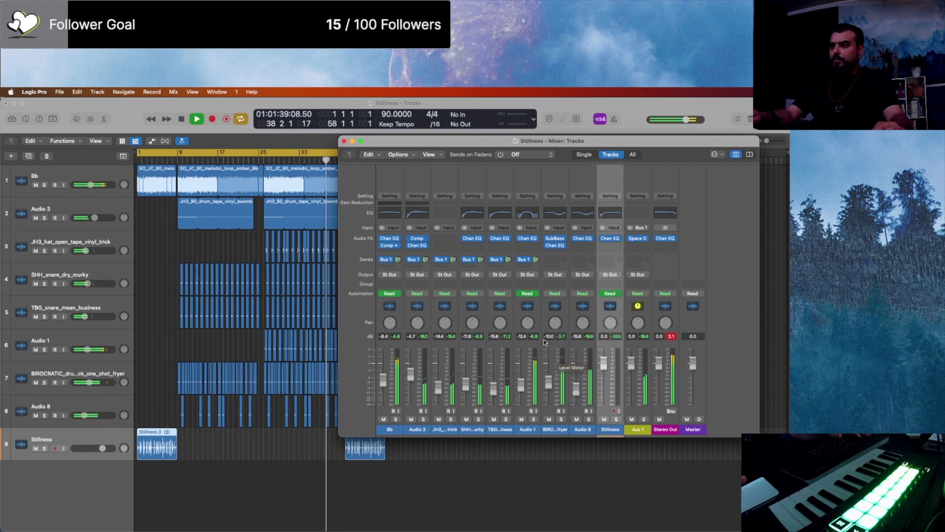
Step: Set Audio 1's Bus 1 send level to -3.8 dB and lower its volume to -15.8 dB
left_click_drag(536, 259, 536, 261)
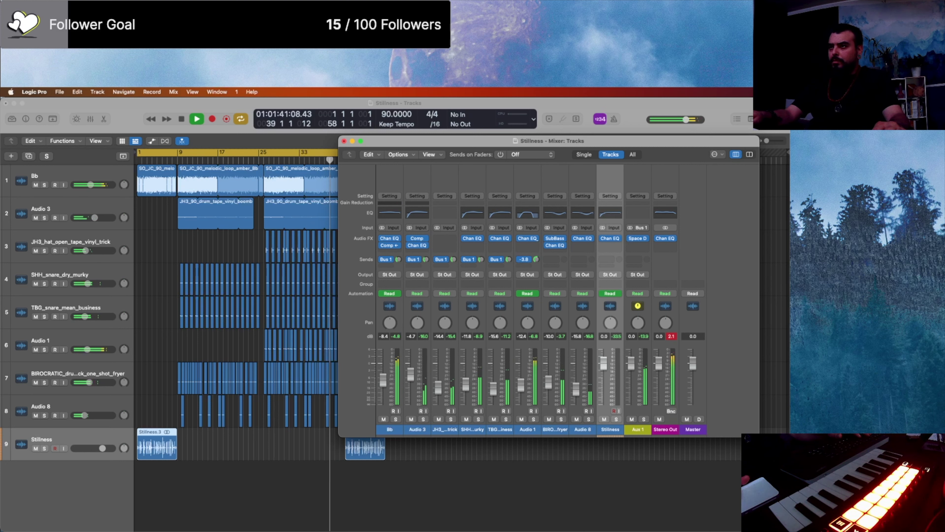
left_click_drag(517, 389, 518, 394)
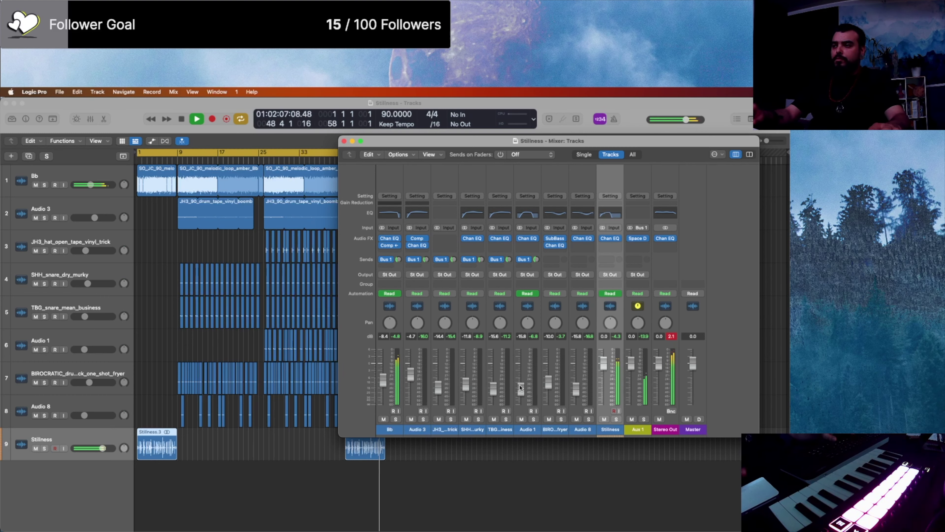
key("ctrl+Up")
key("ctrl+Up")
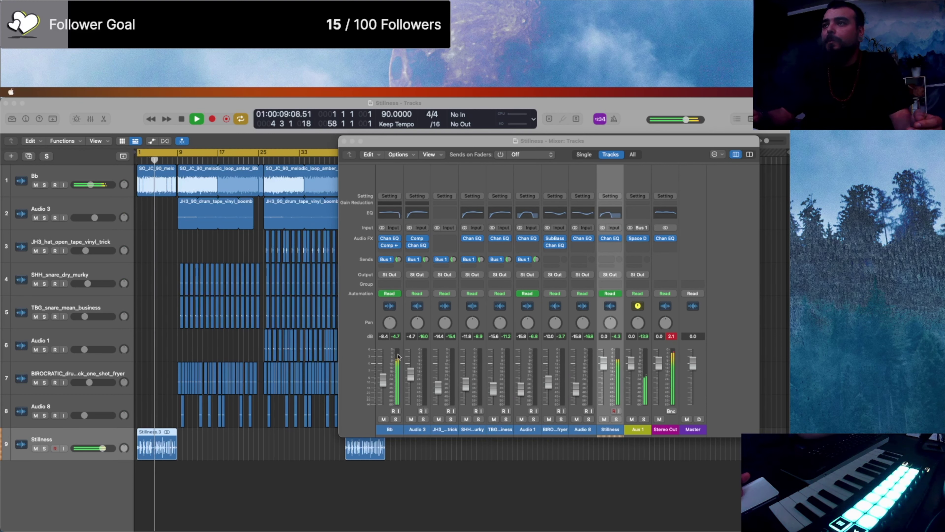
Step: Fit the whole arrangement in the Tracks window and listen through to the outro to check the mix
left_click(164, 496)
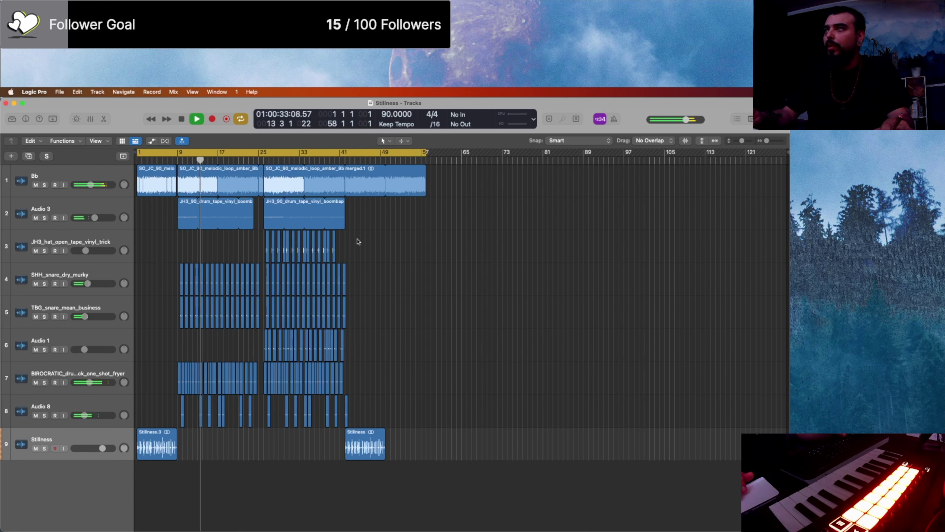
key("z")
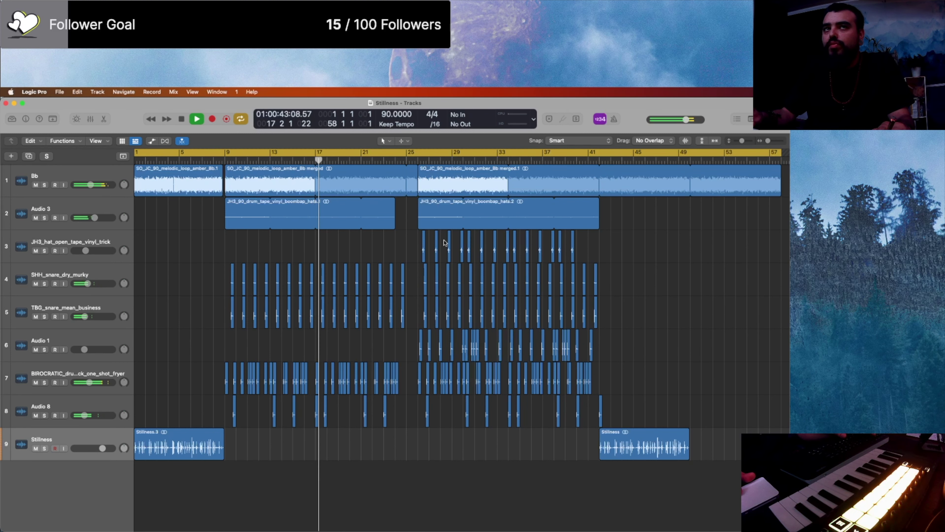
key("ctrl+Up")
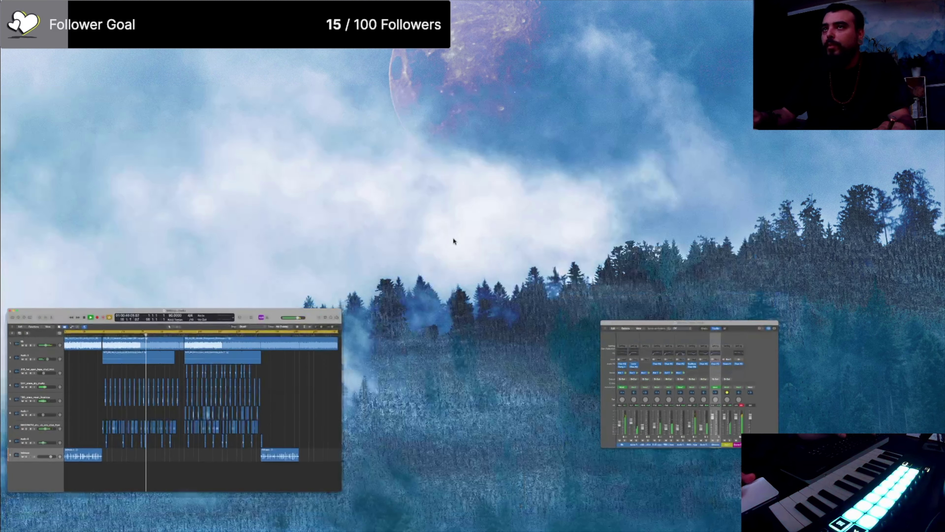
left_click(523, 341)
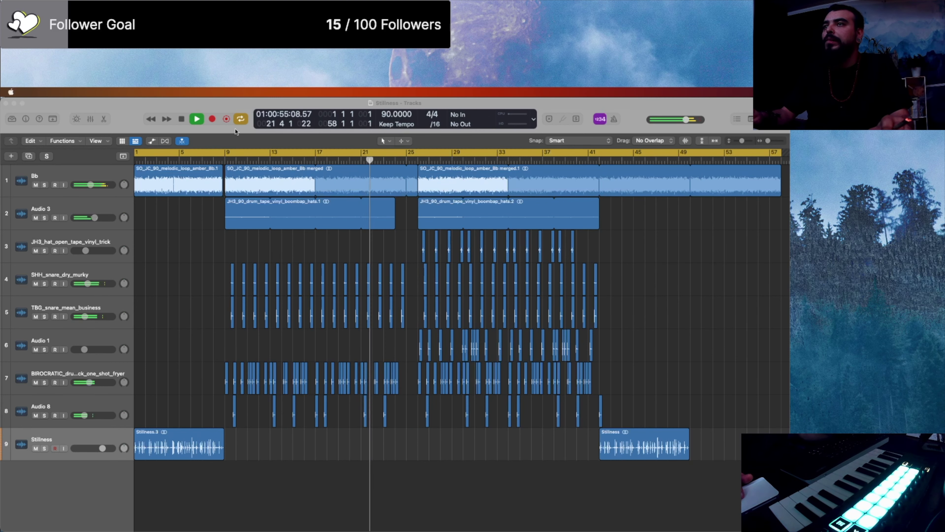
key("ctrl+Up")
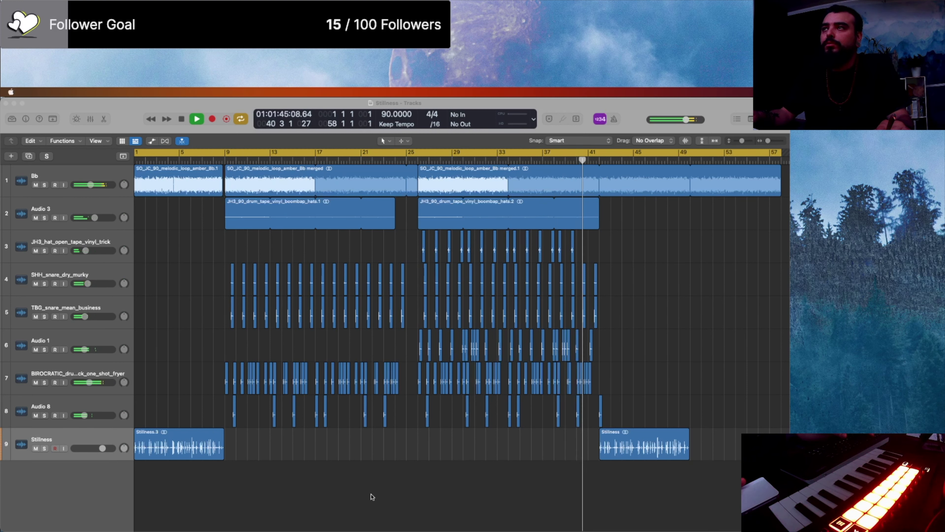
left_click(148, 487)
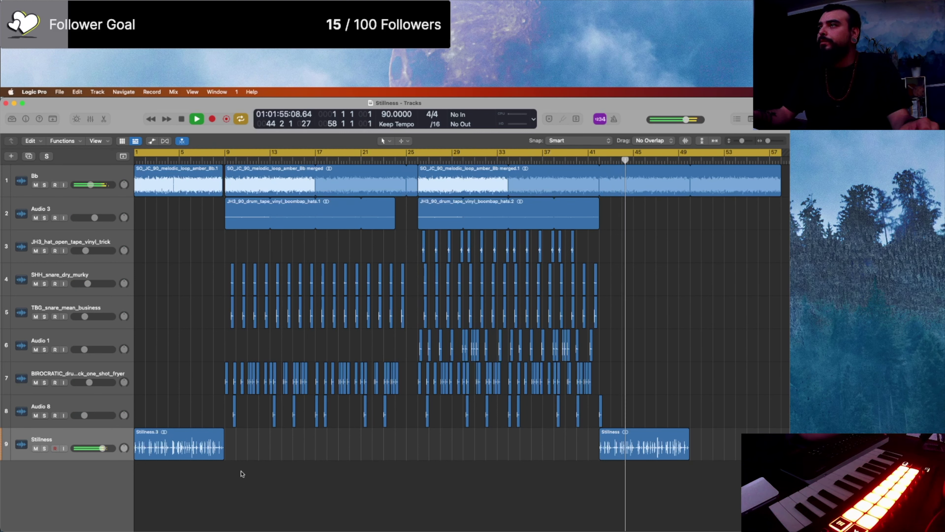
Step: Turn off cycle mode for the arrangement during outro playback
scroll(783, 395, "down", 3)
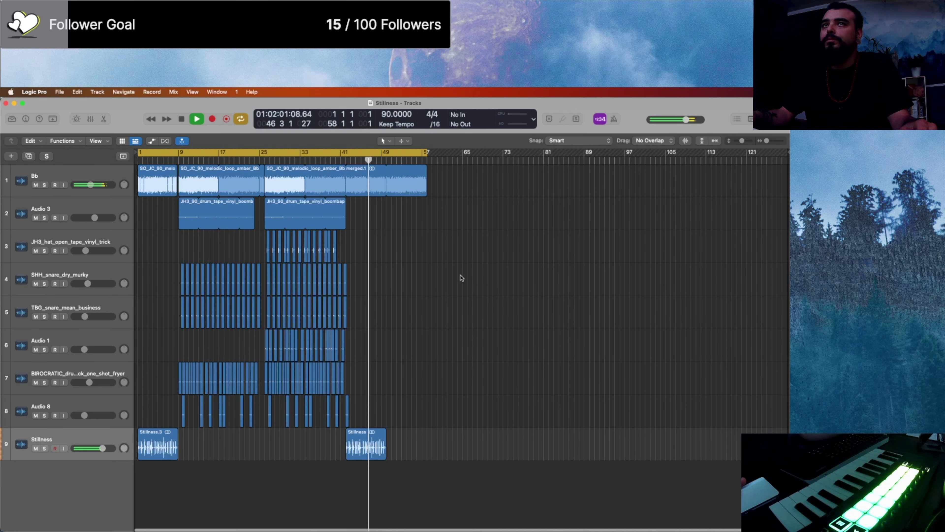
key("super+Right")
key("super+Right")
left_click(609, 154)
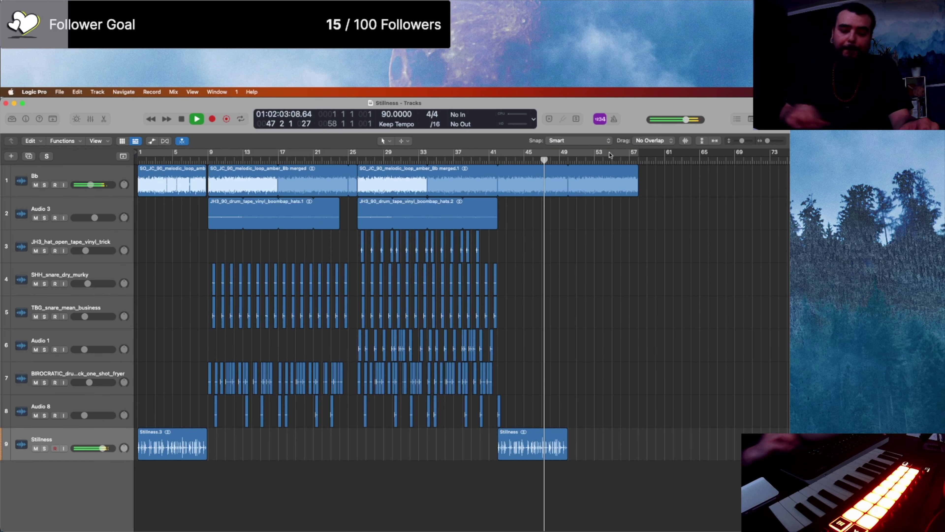